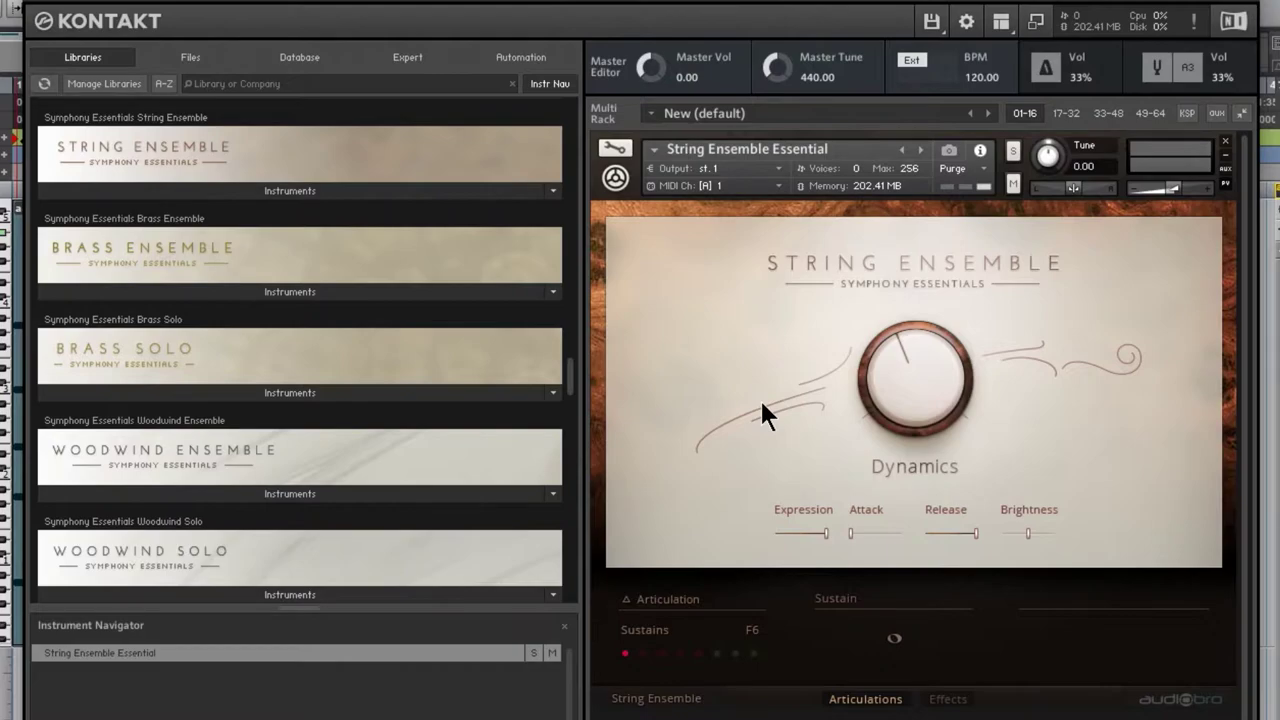
- Show the articulation slots, select Sordino Sus. Vibrato, Tremolo and Harmonics in turn, return to Sustains and hide the slots
{"action": "left_click", "coordinate": [660, 600]}
{"action": "left_click", "coordinate": [643, 653]}
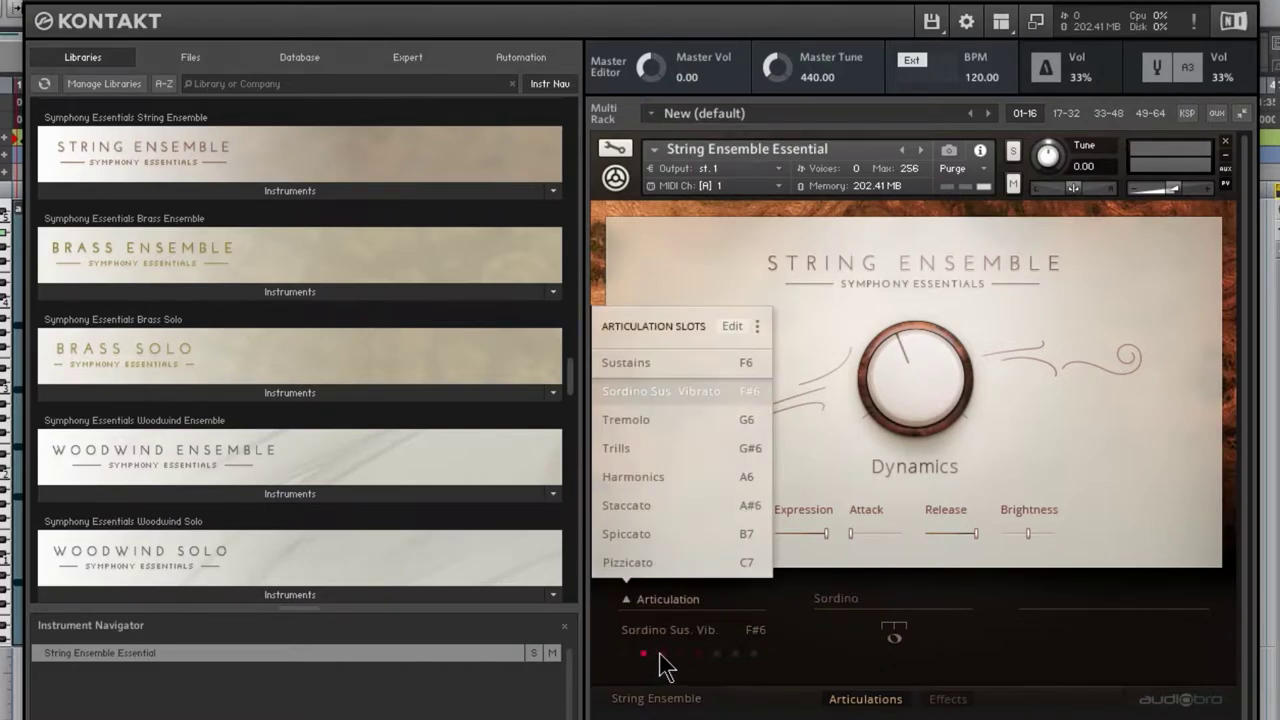
{"action": "left_click", "coordinate": [661, 653]}
{"action": "left_click", "coordinate": [699, 653]}
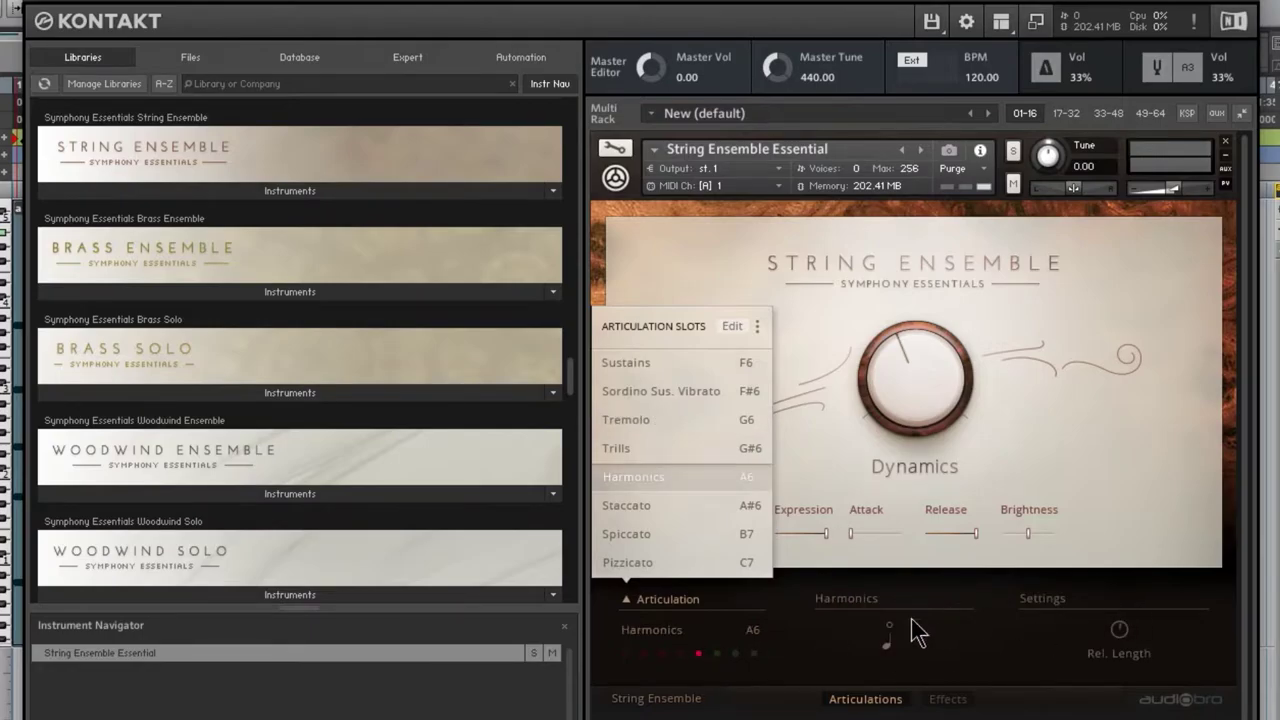
{"action": "left_click", "coordinate": [625, 653]}
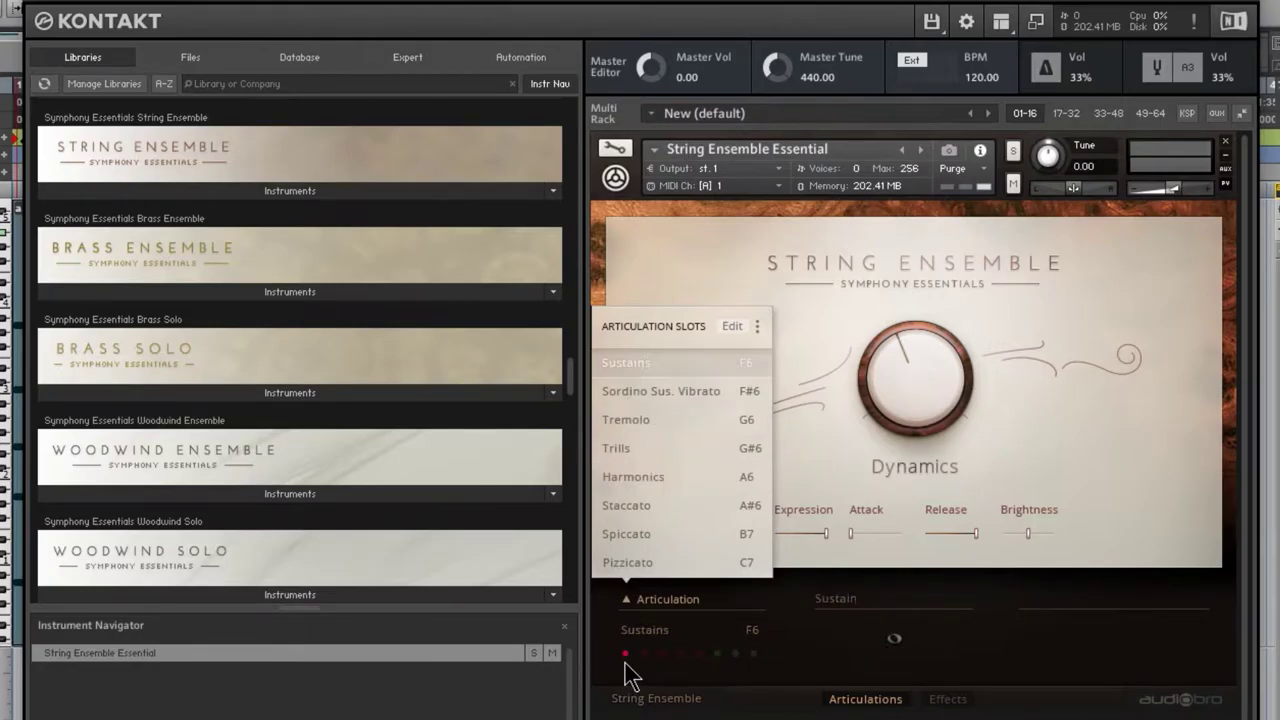
{"action": "left_click", "coordinate": [652, 603]}
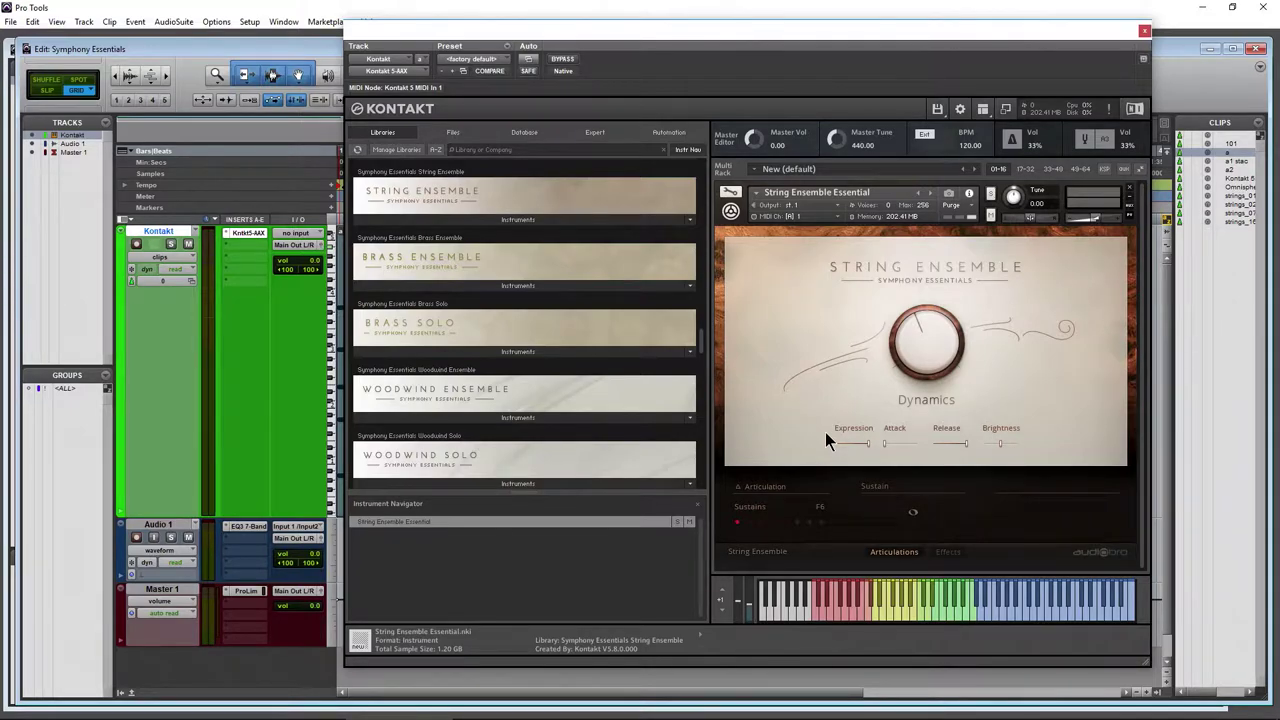
- Expand the instrument lists of the String Ensemble, Brass Ensemble and Brass Solo libraries
{"action": "left_click", "coordinate": [518, 221]}
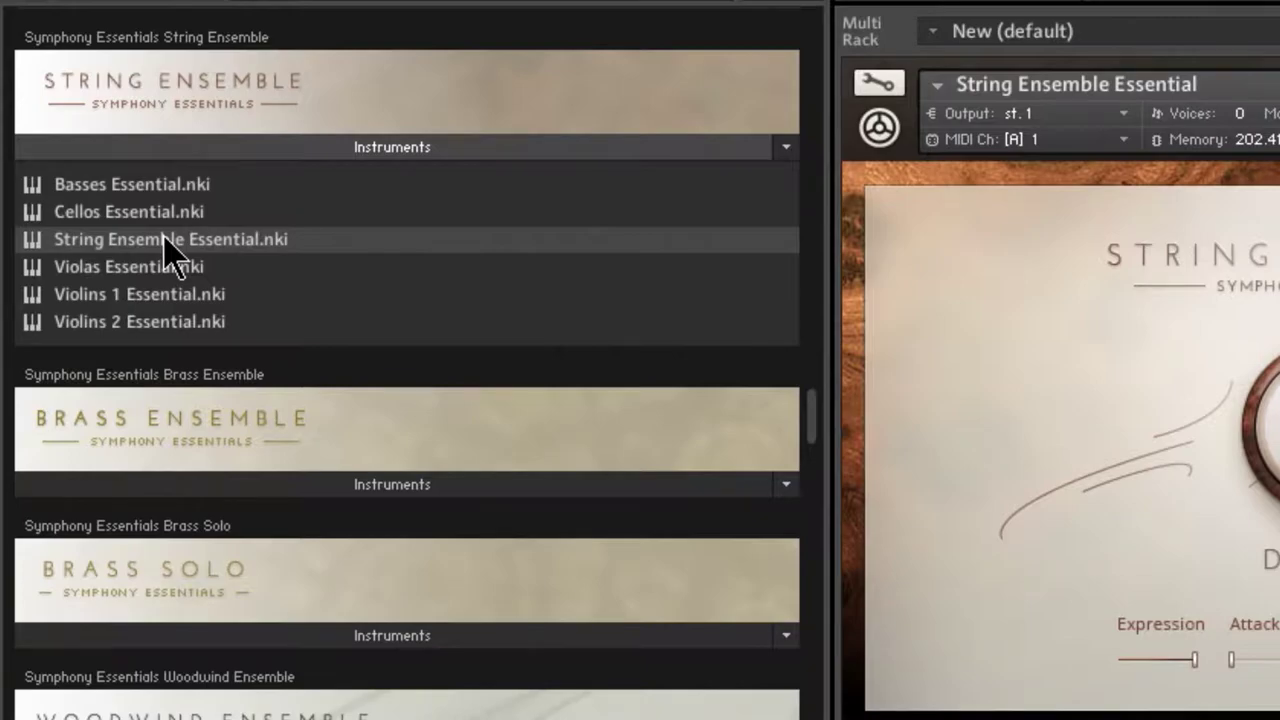
{"action": "left_click", "coordinate": [368, 485]}
{"action": "scroll", "coordinate": [266, 571], "scroll_direction": "down", "scroll_amount": 1}
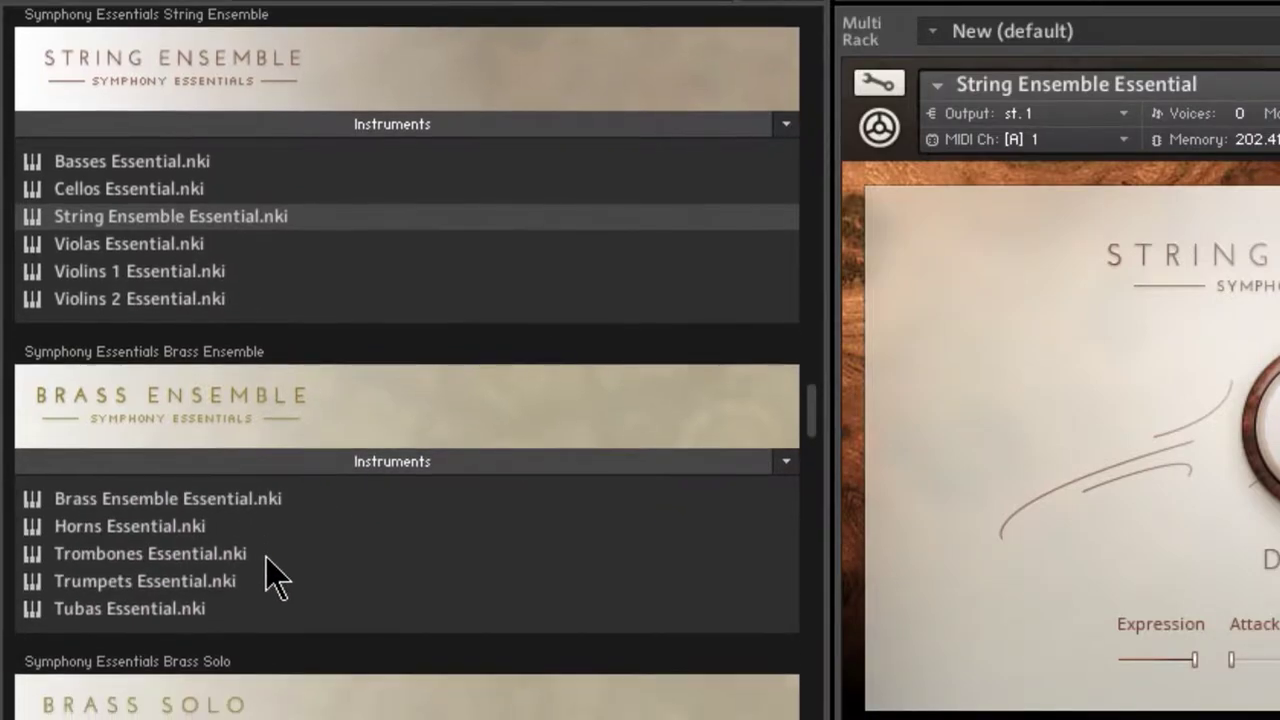
{"action": "left_click_drag", "start_coordinate": [811, 412], "coordinate": [815, 443]}
{"action": "left_click", "coordinate": [431, 439]}
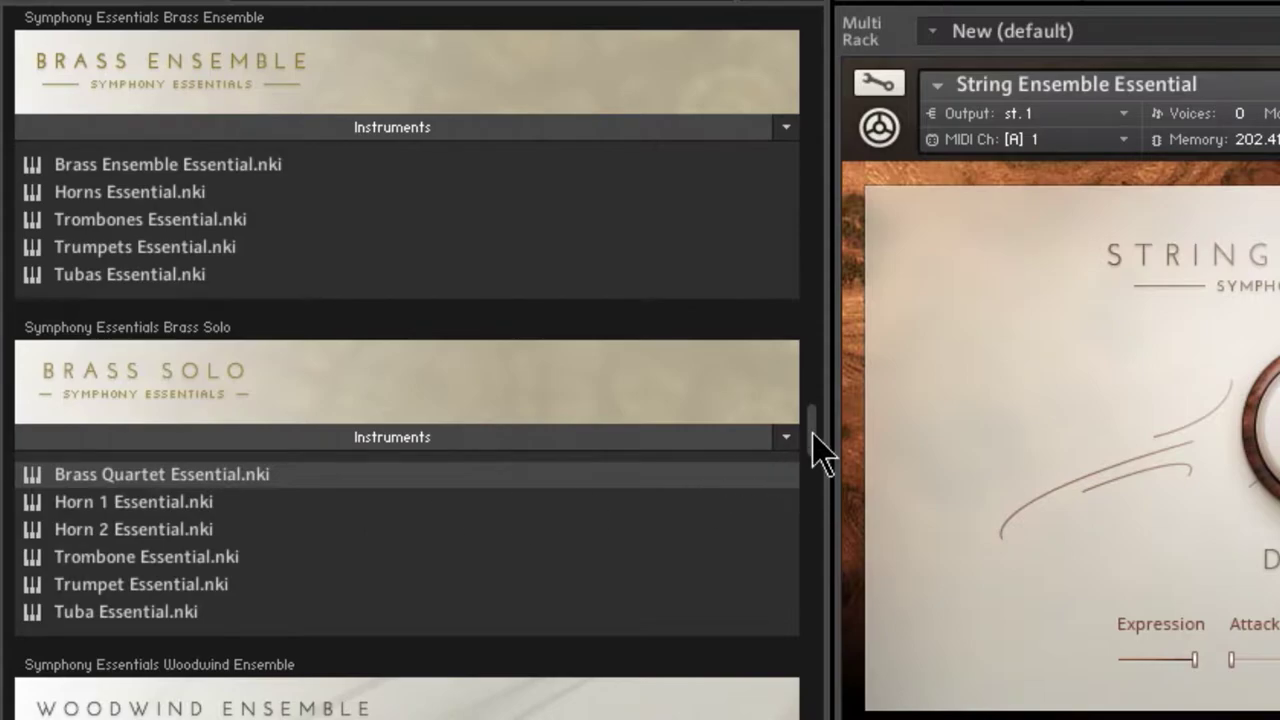
- Expand the instrument lists of the Woodwind Ensemble and Woodwind Solo libraries
{"action": "left_click_drag", "start_coordinate": [812, 432], "coordinate": [810, 474]}
{"action": "left_click", "coordinate": [397, 336]}
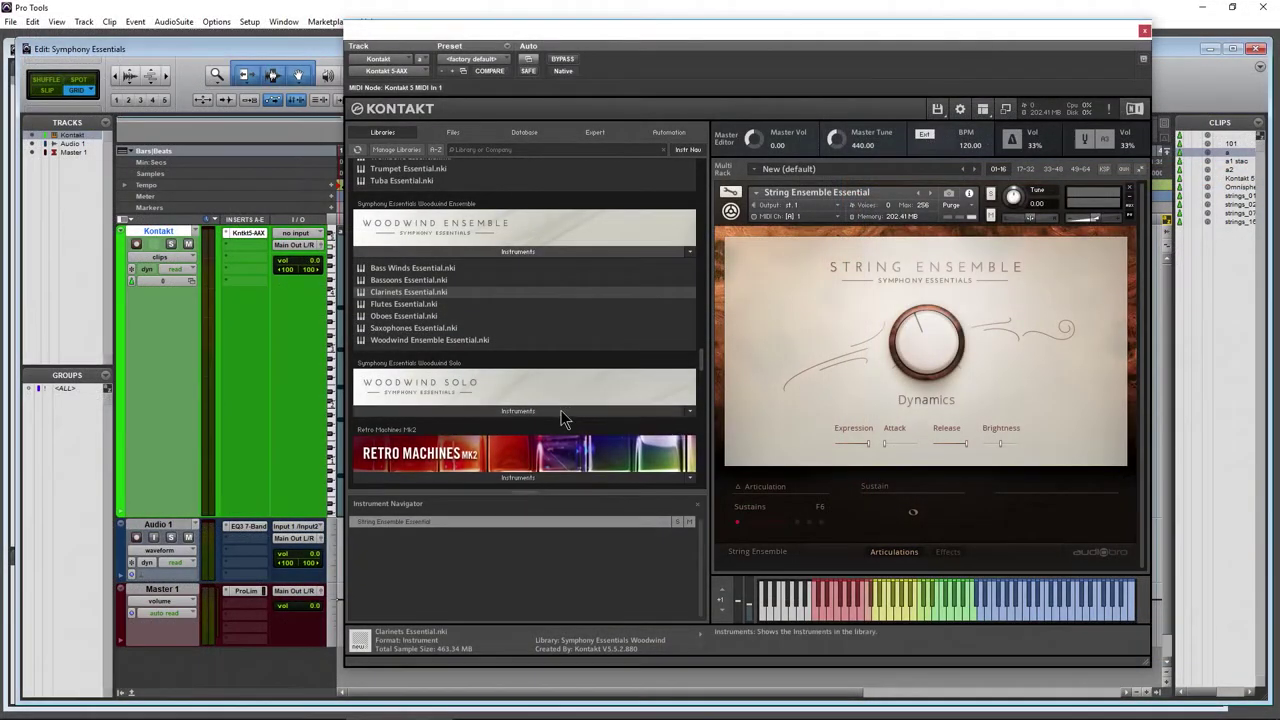
{"action": "left_click", "coordinate": [496, 693]}
{"action": "scroll", "coordinate": [703, 368], "scroll_direction": "down", "scroll_amount": 2}
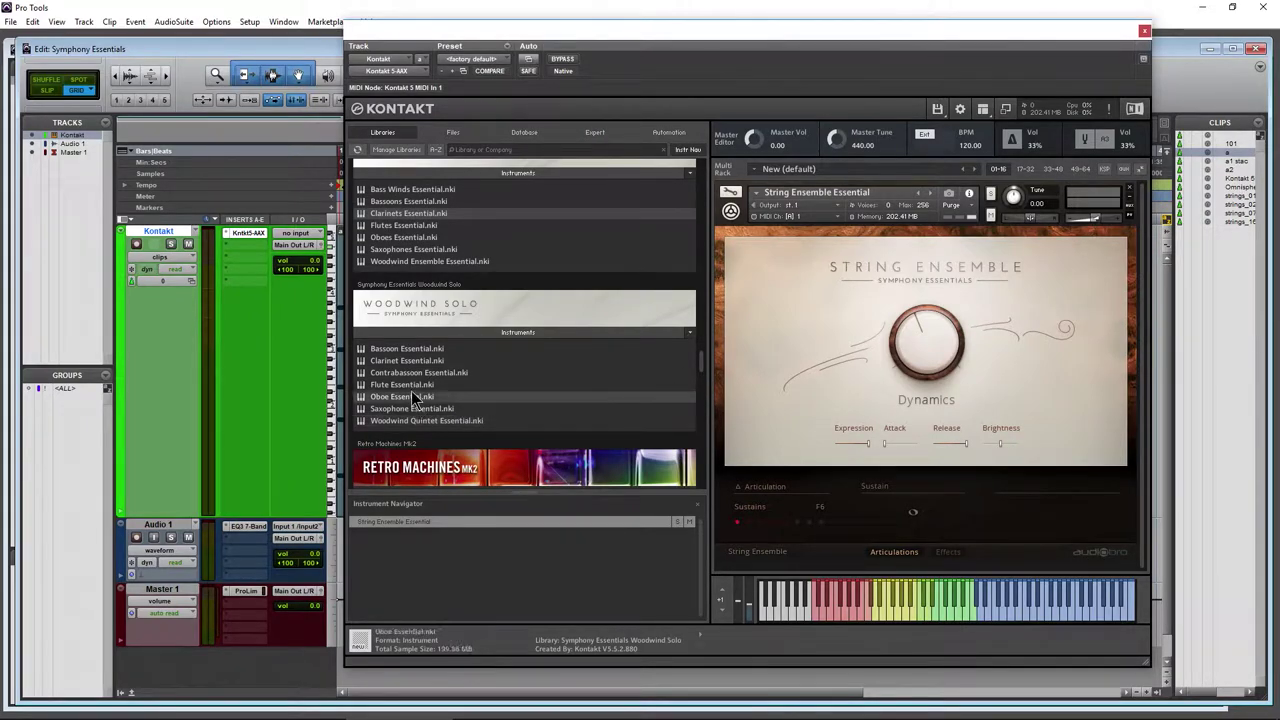
- Collapse the Woodwind Solo, Woodwind Ensemble, Brass Solo and Brass Ensemble instrument lists, leaving the String Ensemble list open
{"action": "left_click", "coordinate": [537, 334]}
{"action": "scroll", "coordinate": [703, 375], "scroll_direction": "up", "scroll_amount": 2}
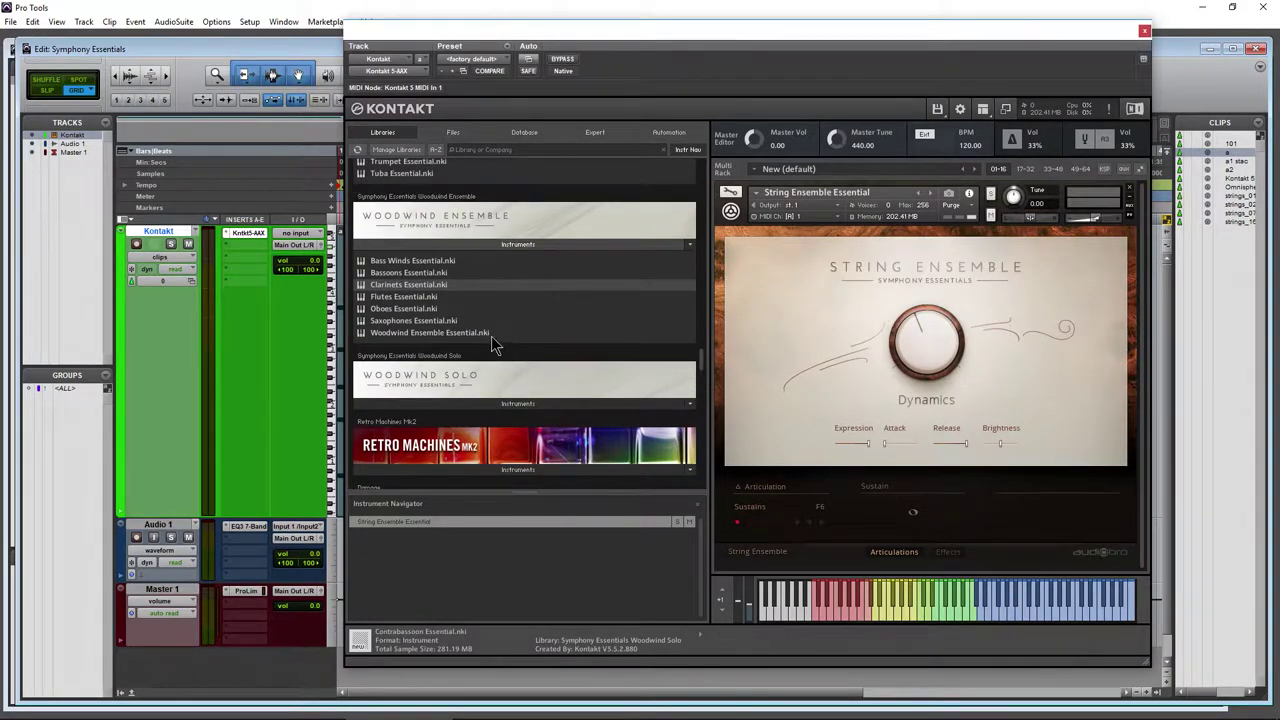
{"action": "left_click", "coordinate": [511, 247]}
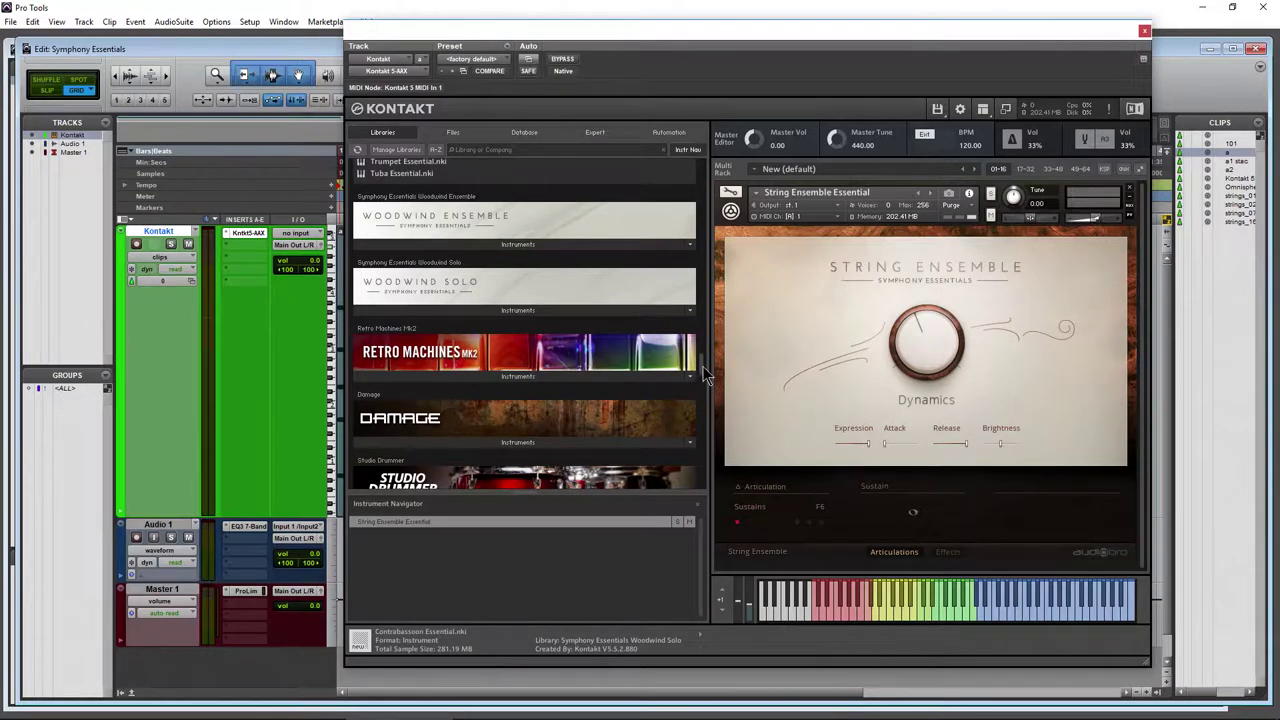
{"action": "scroll", "coordinate": [702, 360], "scroll_direction": "up", "scroll_amount": 5}
{"action": "left_click", "coordinate": [563, 310]}
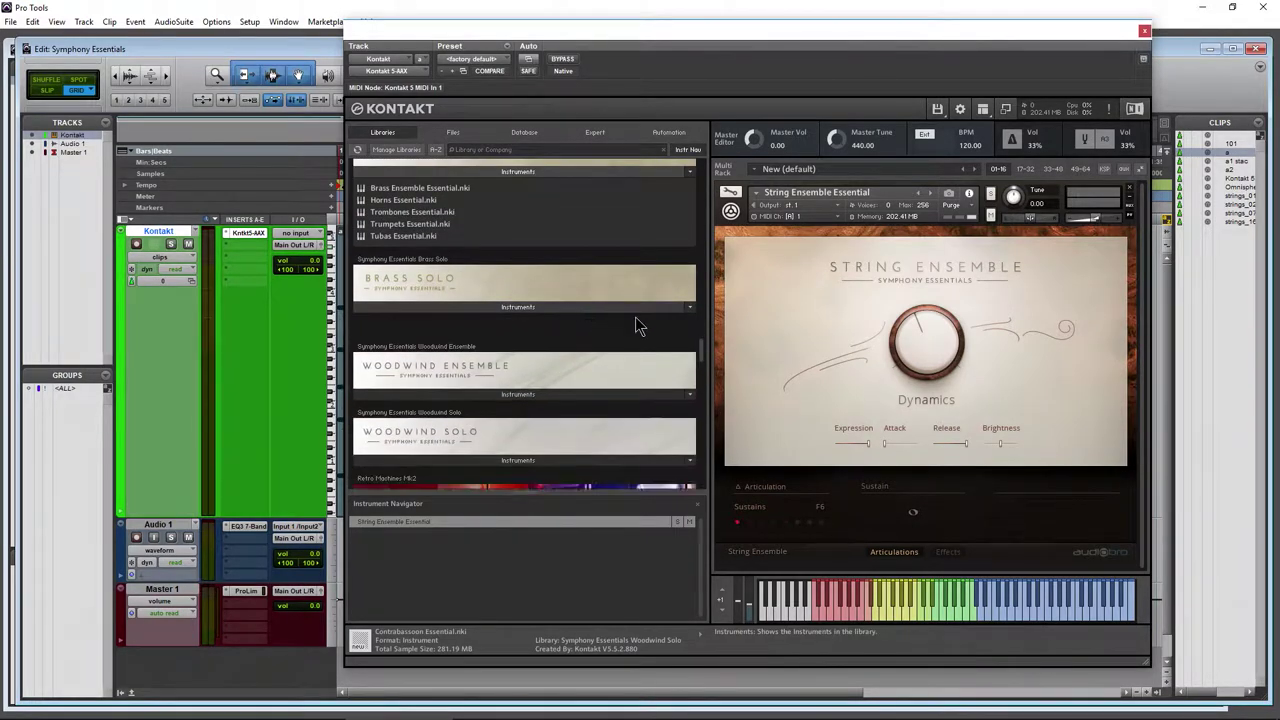
{"action": "scroll", "coordinate": [703, 345], "scroll_direction": "up", "scroll_amount": 3}
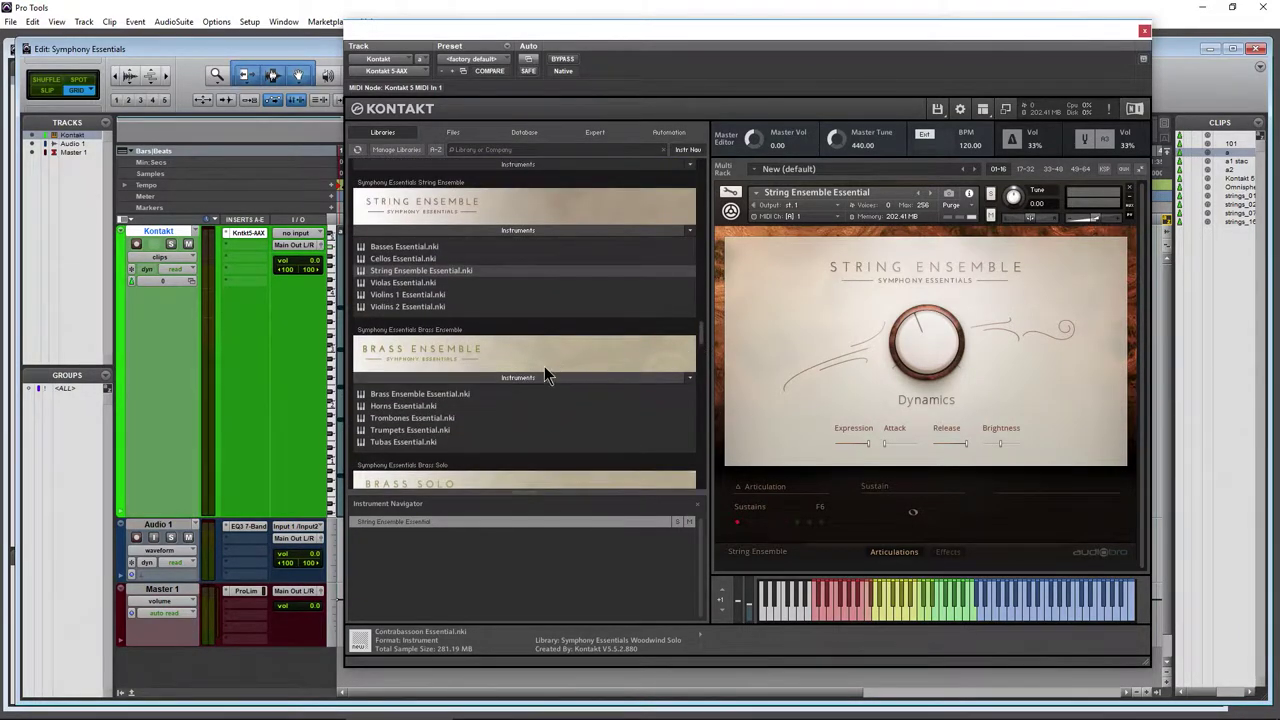
{"action": "left_click", "coordinate": [545, 374]}
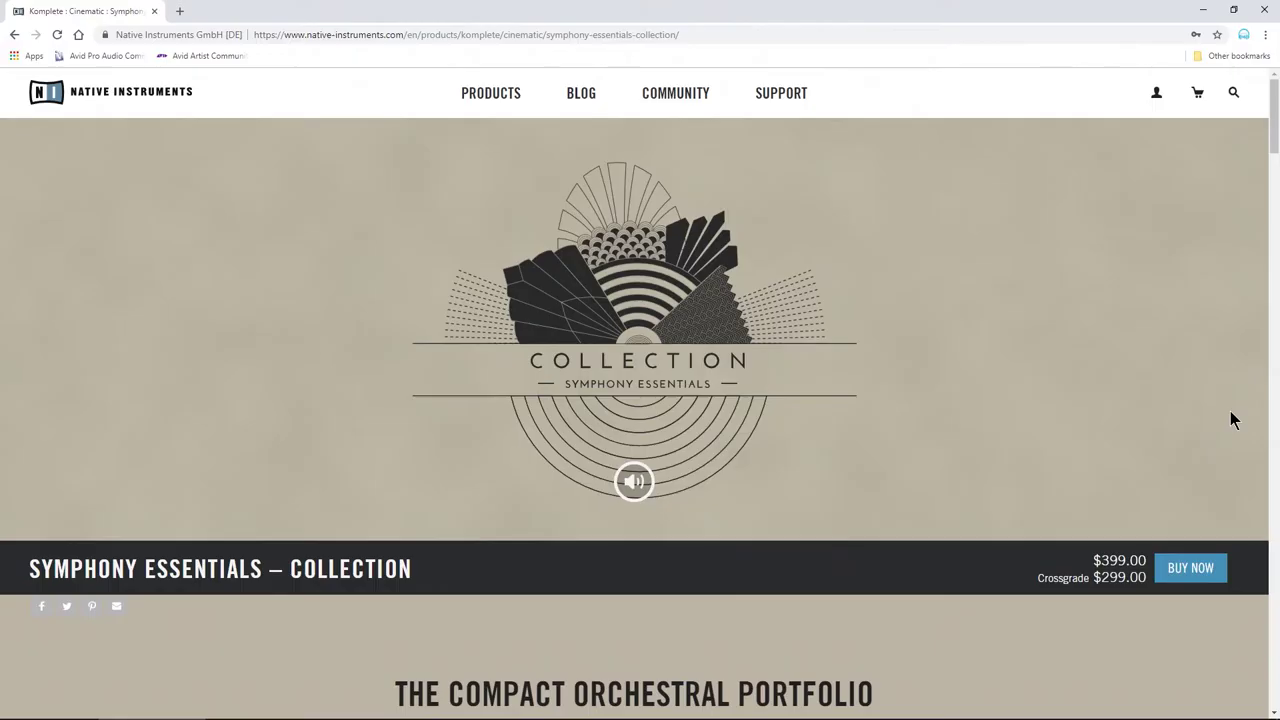
- Review the Symphony Essentials – Collection product page, from its description to the brass, strings, woodwind and percussion families
{"action": "scroll", "coordinate": [1230, 411], "scroll_direction": "down", "scroll_amount": 5}
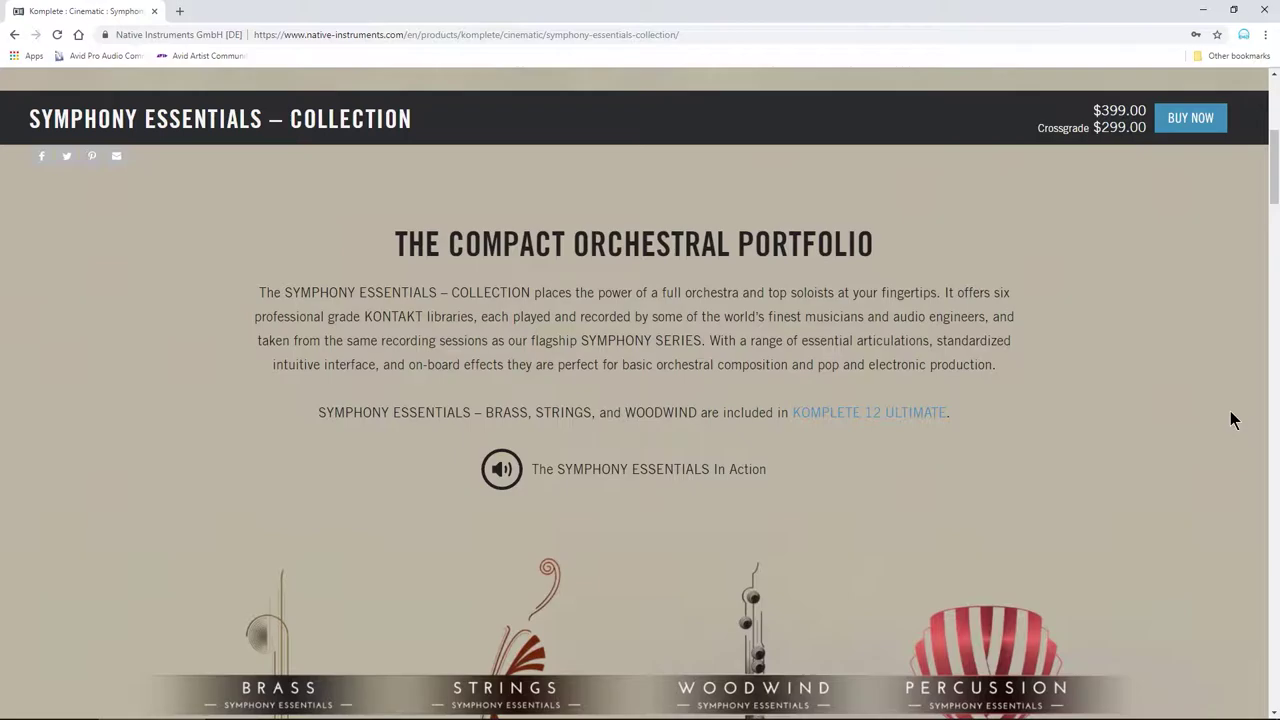
{"action": "scroll", "coordinate": [1231, 412], "scroll_direction": "down", "scroll_amount": 1}
{"action": "scroll", "coordinate": [1231, 412], "scroll_direction": "down", "scroll_amount": 4}
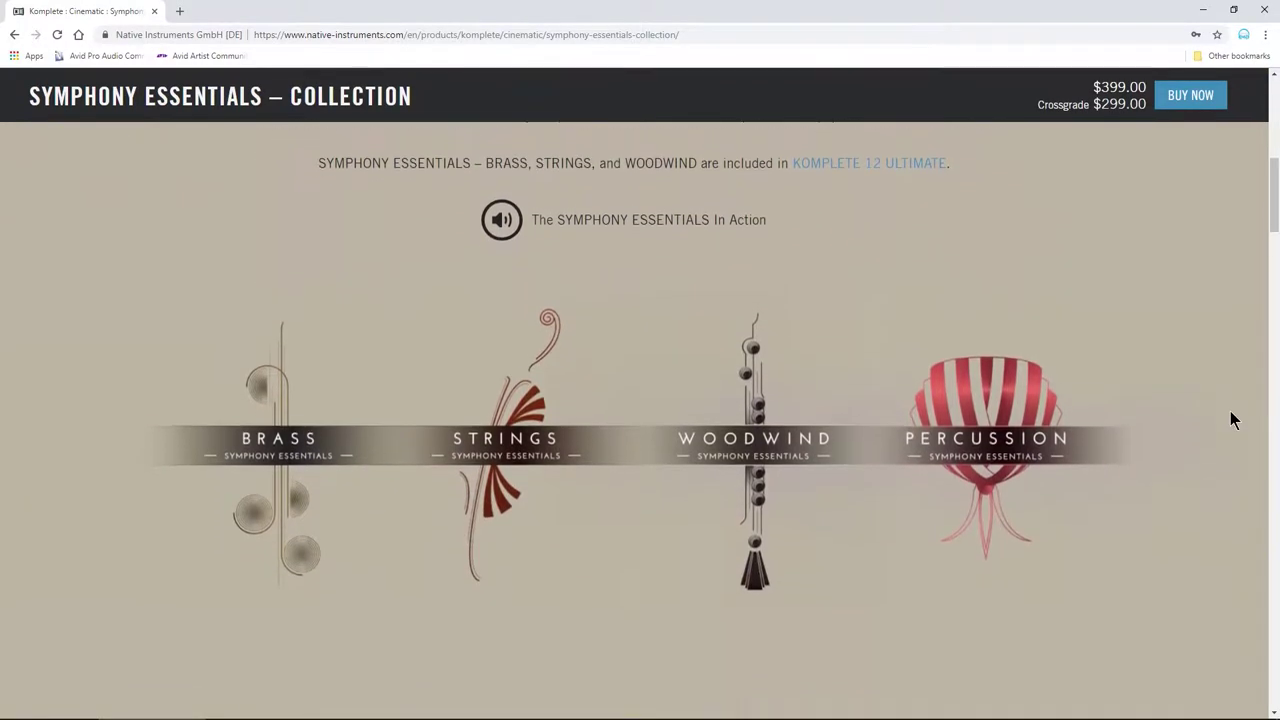
{"action": "scroll", "coordinate": [1231, 420], "scroll_direction": "down", "scroll_amount": 4}
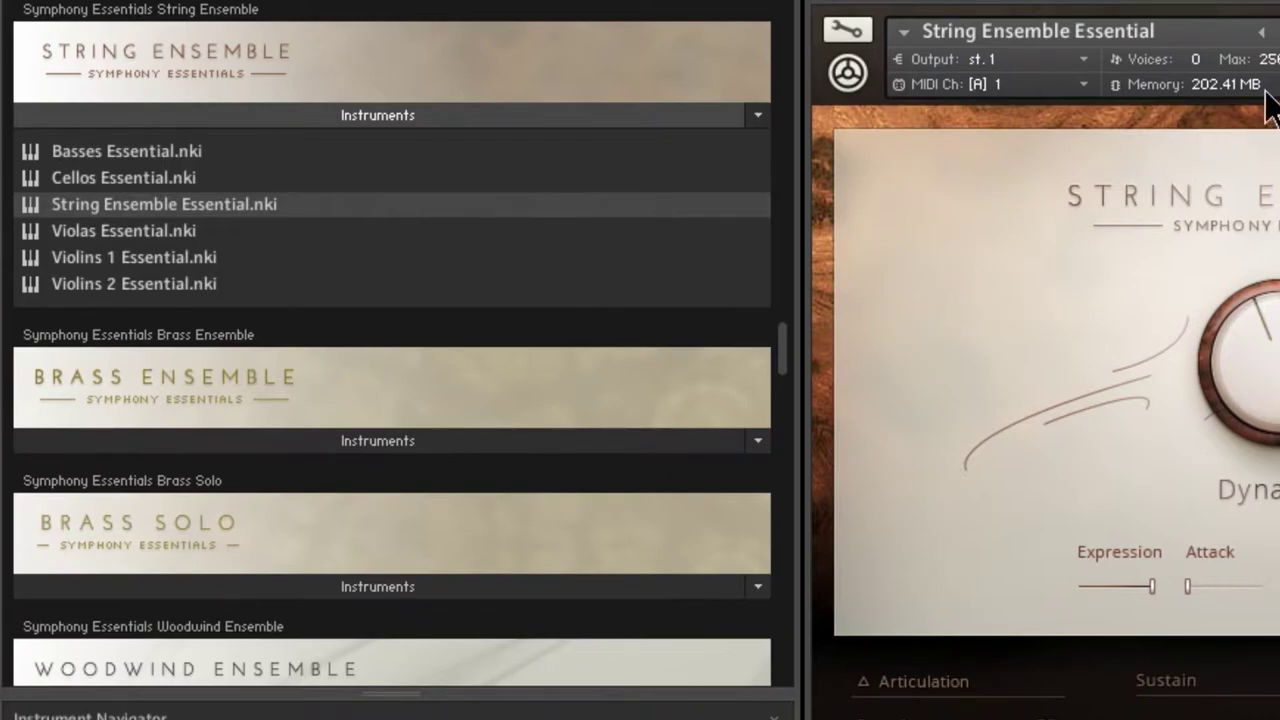
- Vary the String Ensemble's Dynamics control and leave it at a high setting
{"action": "left_click", "coordinate": [1276, 40]}
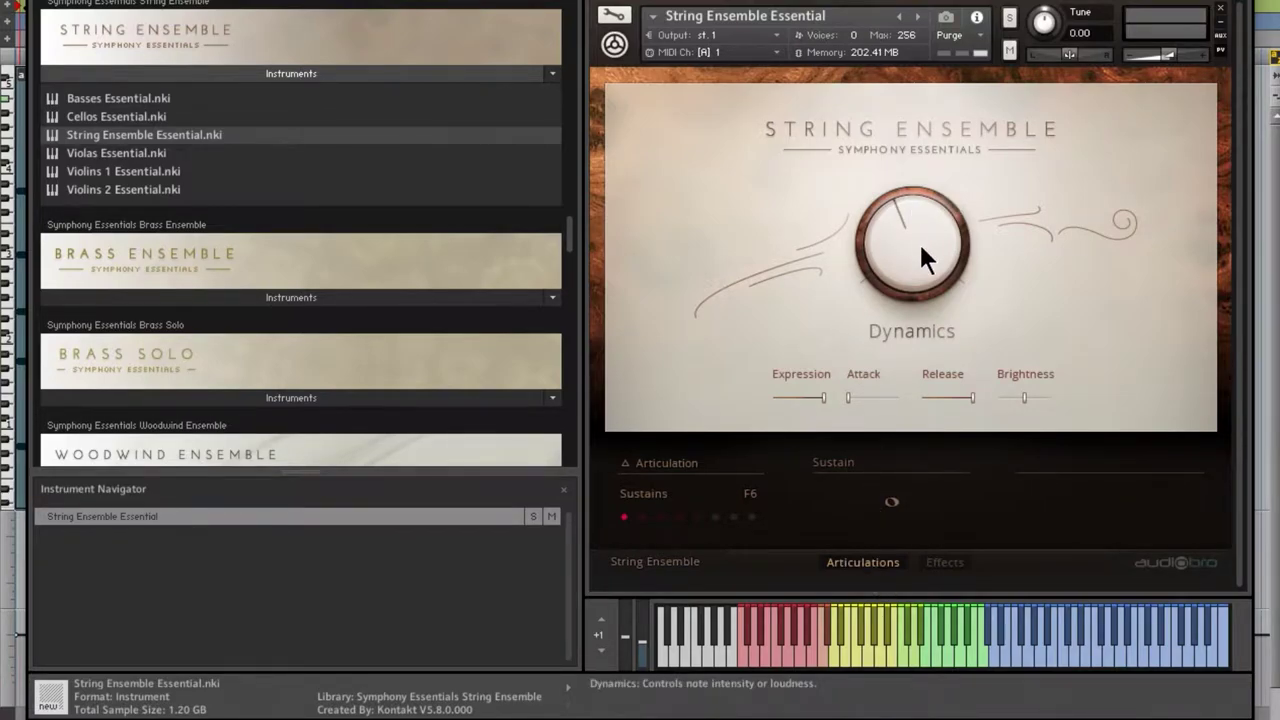
{"action": "mouse_move", "coordinate": [918, 241]}
{"action": "left_mouse_down"}
{"action": "mouse_move", "coordinate": [918, 260]}
{"action": "mouse_move", "coordinate": [891, 185]}
{"action": "mouse_move", "coordinate": [893, 241]}
{"action": "left_mouse_up"}
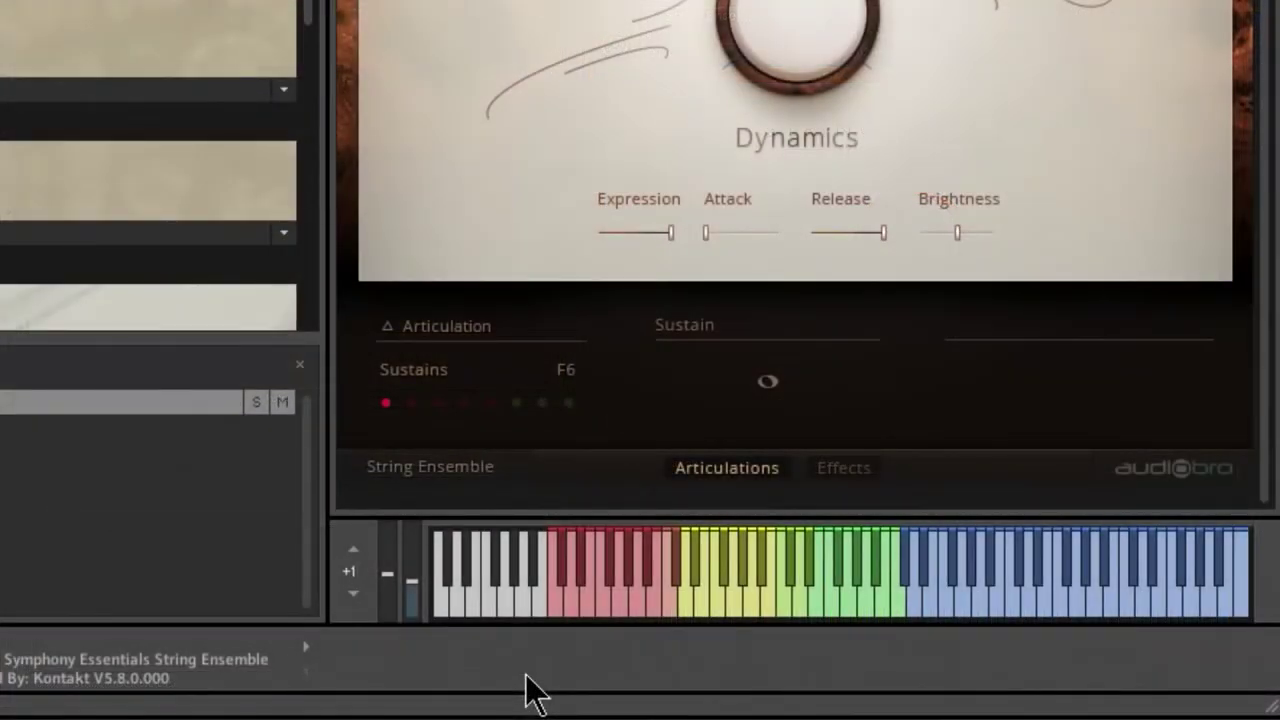
{"action": "left_click_drag", "start_coordinate": [794, 43], "coordinate": [786, 68]}
{"action": "left_click_drag", "start_coordinate": [415, 585], "coordinate": [372, 548]}
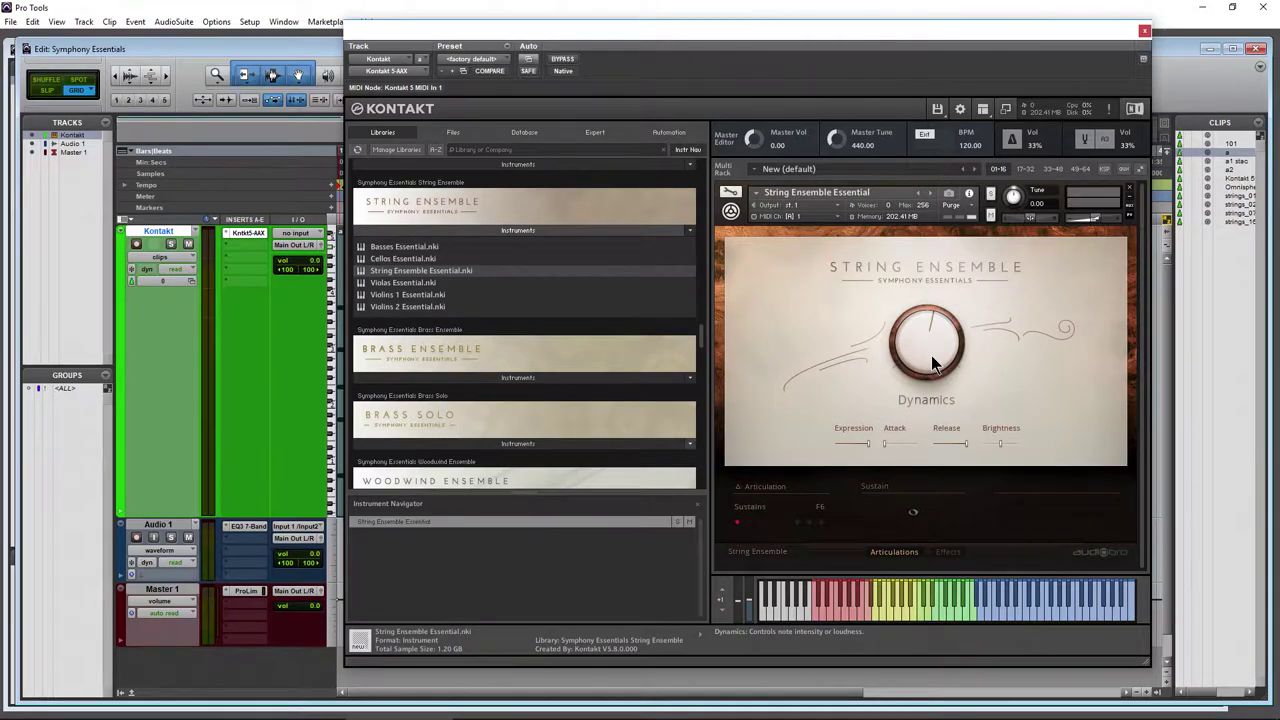
{"action": "left_click_drag", "start_coordinate": [932, 364], "coordinate": [923, 329]}
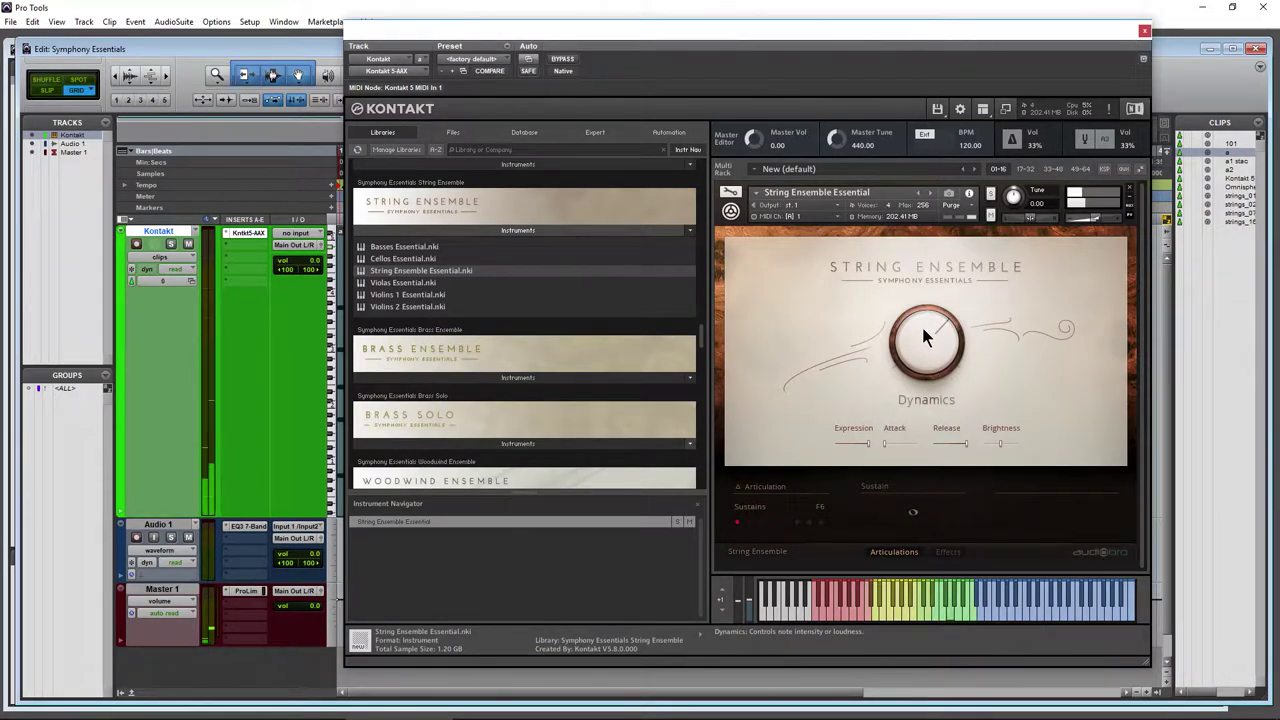
{"action": "left_click", "coordinate": [921, 323]}
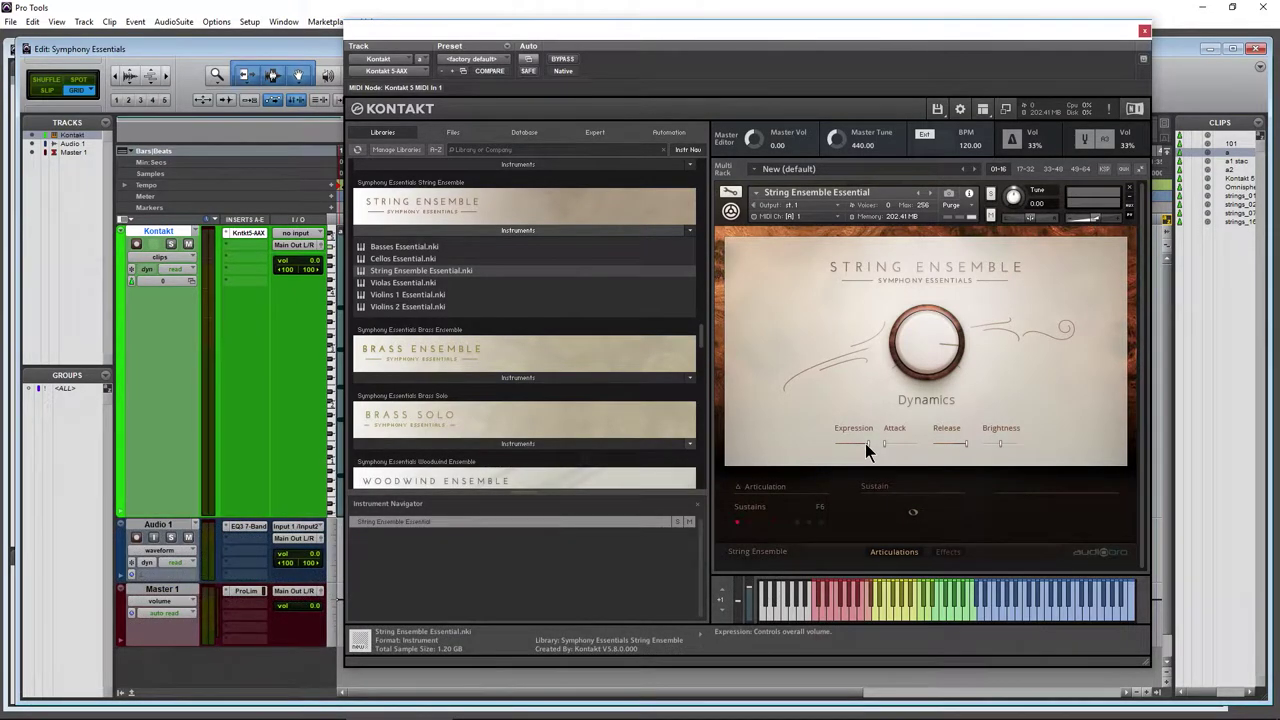
- Lower the Expression slider and bring it back to full, and start Learn MIDI CC# Automation for it
{"action": "left_click_drag", "start_coordinate": [865, 443], "coordinate": [760, 449]}
{"action": "left_click_drag", "start_coordinate": [842, 443], "coordinate": [933, 425]}
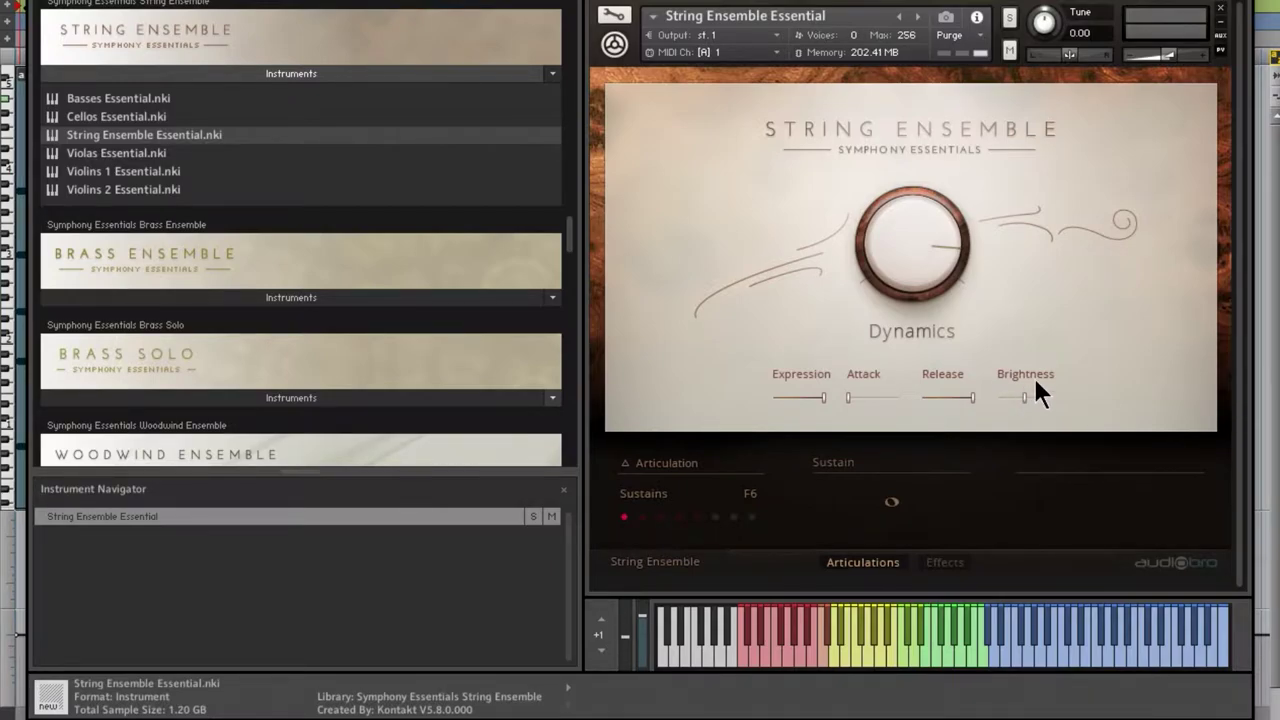
{"action": "right_click", "coordinate": [821, 395]}
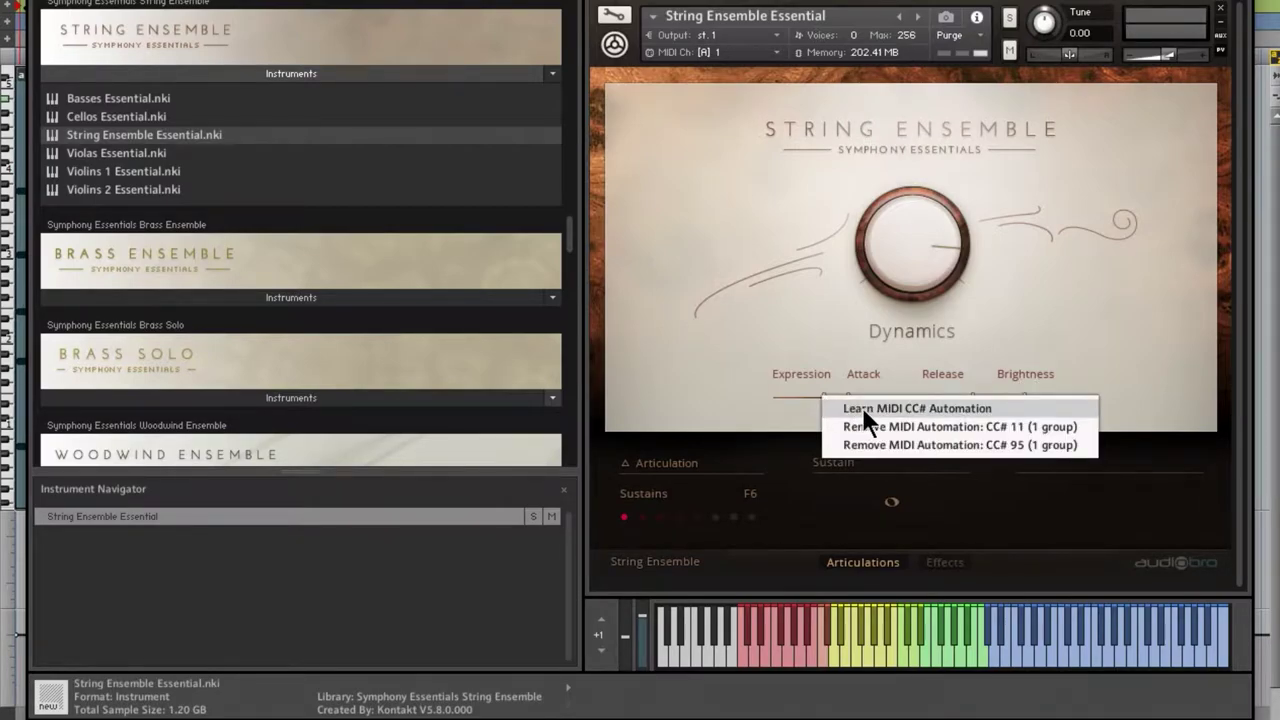
{"action": "left_click", "coordinate": [863, 410]}
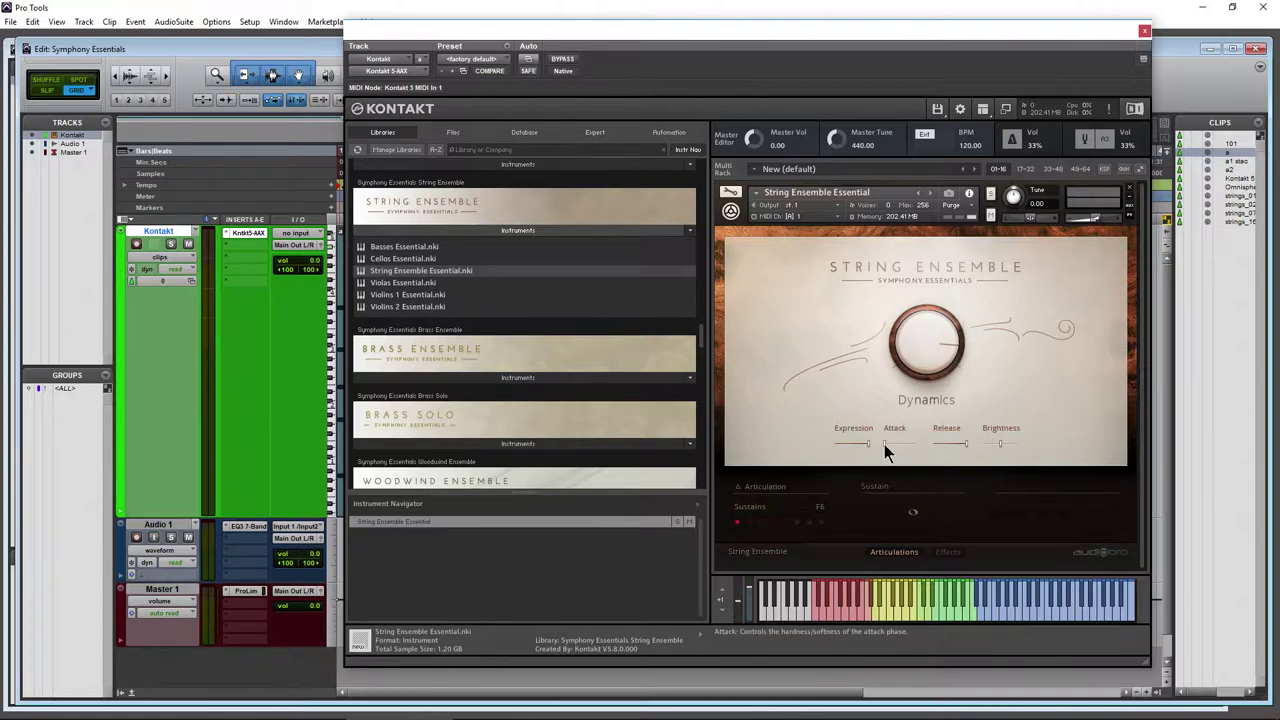
- Try the Attack slider at its maximum and bring it back to its minimum
{"action": "left_click_drag", "start_coordinate": [881, 444], "coordinate": [876, 448]}
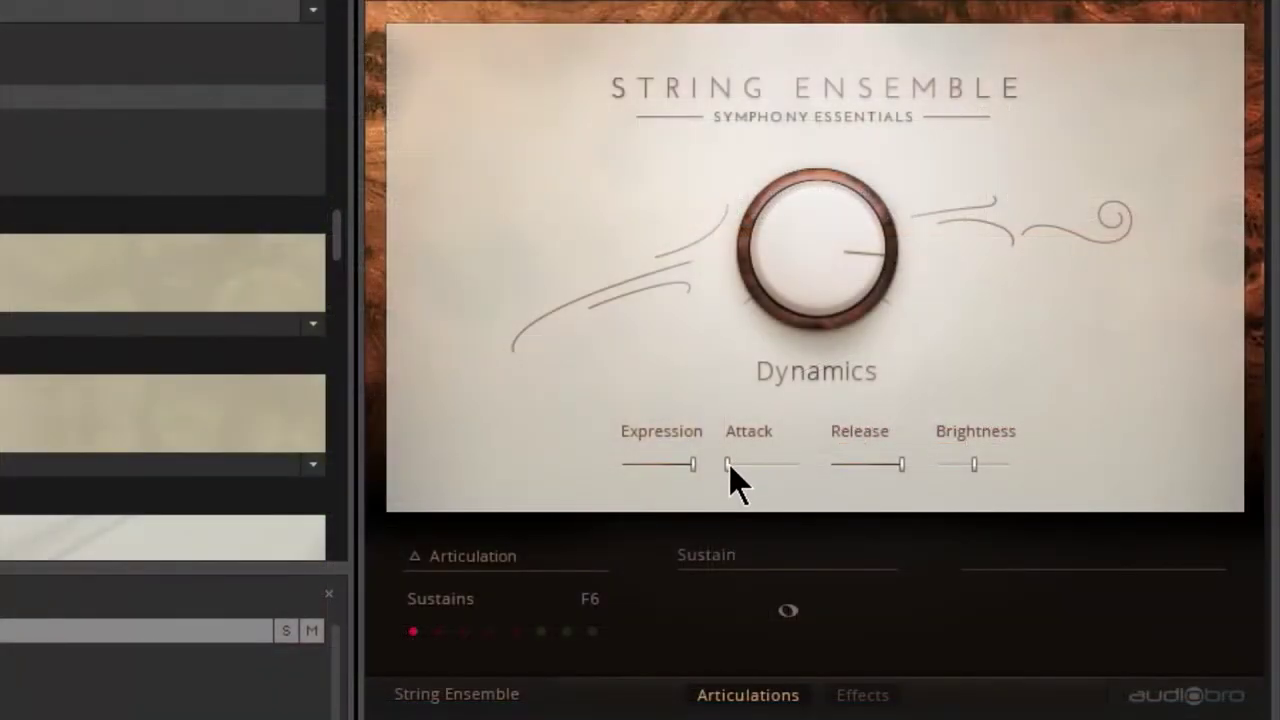
{"action": "mouse_move", "coordinate": [737, 467]}
{"action": "left_click_drag", "start_coordinate": [815, 463], "coordinate": [918, 459]}
{"action": "left_click_drag", "start_coordinate": [792, 467], "coordinate": [617, 465]}
{"action": "left_click_drag", "start_coordinate": [730, 466], "coordinate": [665, 481]}
- Try the Release slider at its minimum and bring it back to its maximum
{"action": "left_click_drag", "start_coordinate": [902, 462], "coordinate": [608, 369]}
{"action": "left_click_drag", "start_coordinate": [832, 456], "coordinate": [1163, 413]}
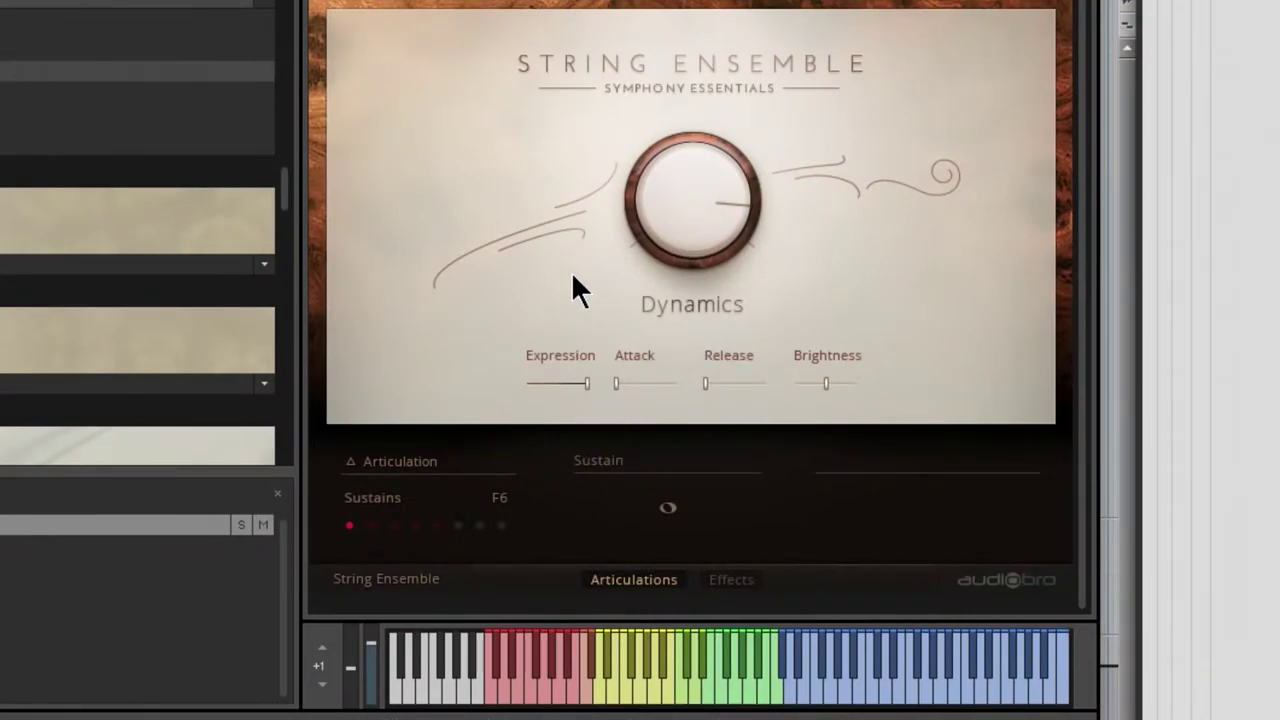
{"action": "left_click_drag", "start_coordinate": [706, 383], "coordinate": [904, 350]}
- Try the Brightness slider at its minimum and at 175%, and return it to the middle
{"action": "left_click_drag", "start_coordinate": [824, 380], "coordinate": [714, 400]}
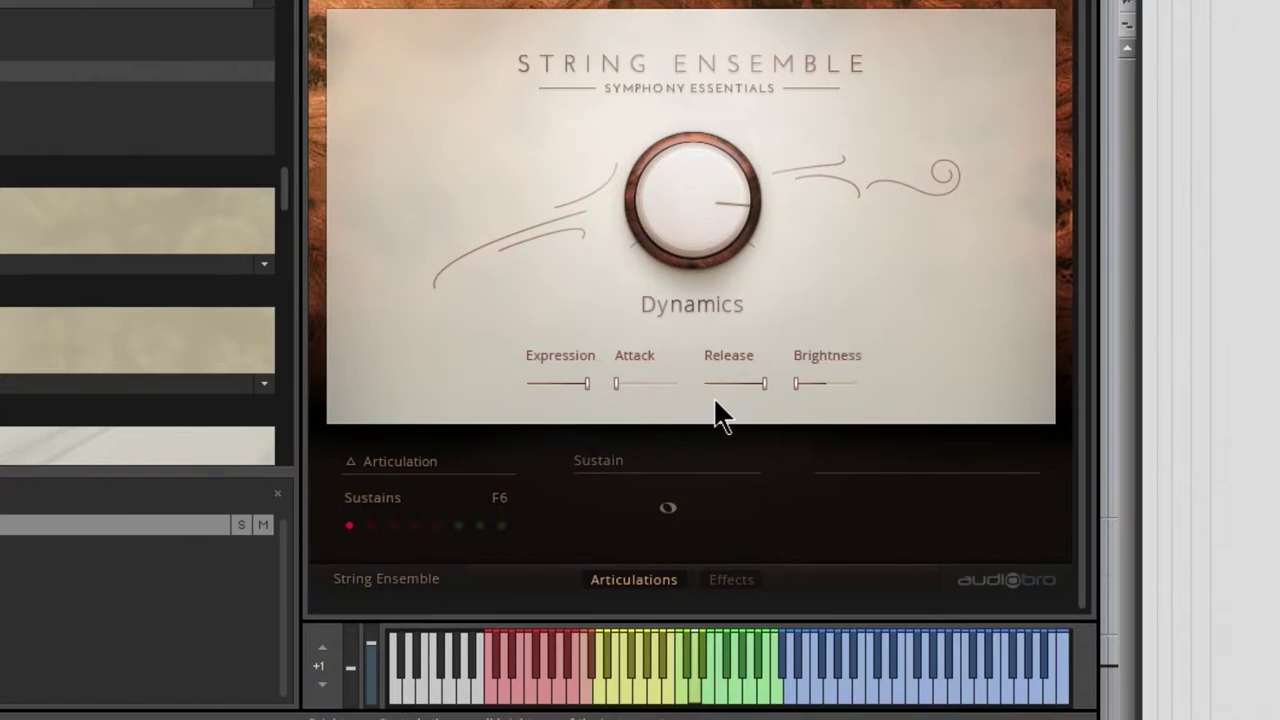
{"action": "left_click_drag", "start_coordinate": [796, 383], "coordinate": [829, 379]}
{"action": "left_click_drag", "start_coordinate": [905, 367], "coordinate": [924, 364]}
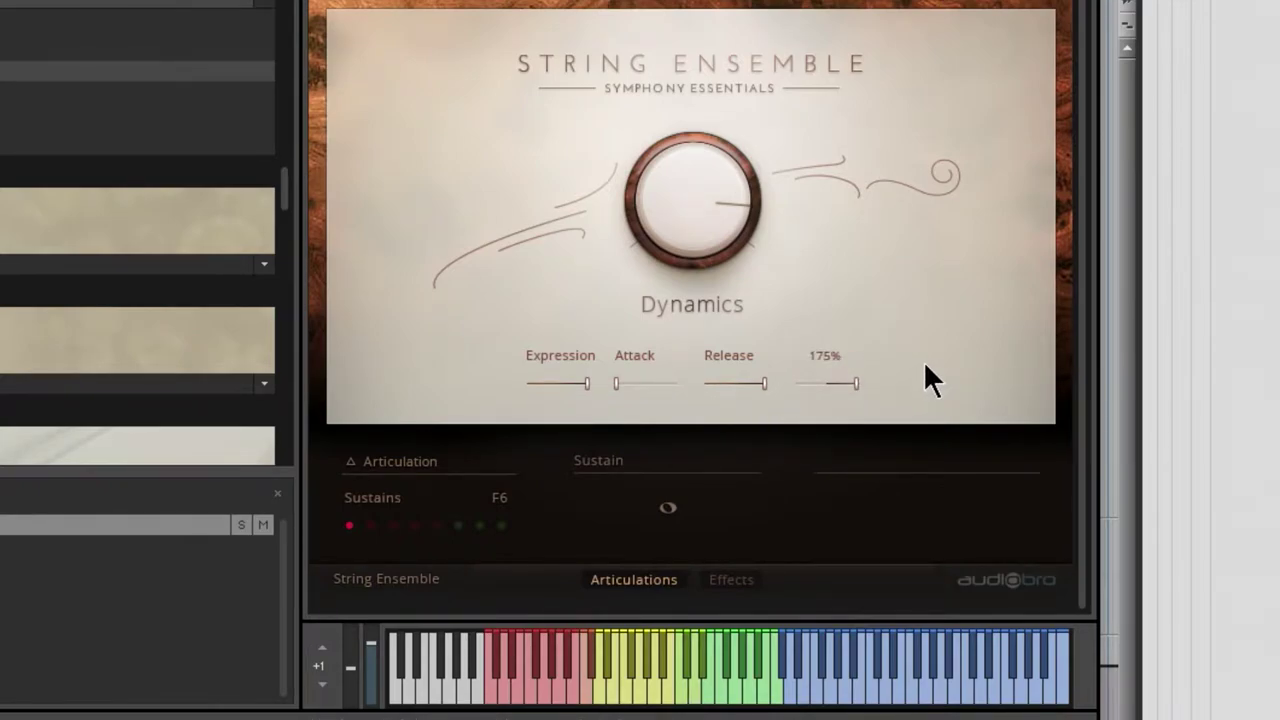
{"action": "left_click_drag", "start_coordinate": [852, 380], "coordinate": [769, 387]}
{"action": "left_click_drag", "start_coordinate": [886, 370], "coordinate": [781, 384]}
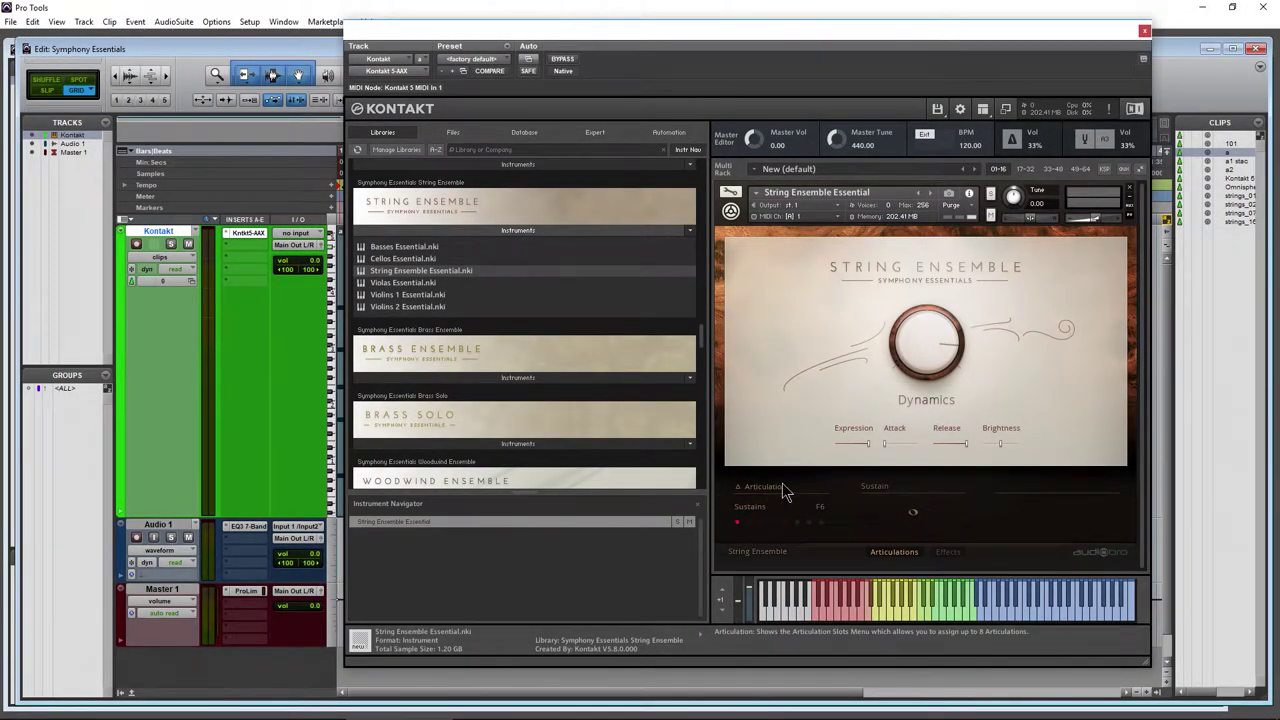
- Switch the articulation to Pizzicato and back to Sustains
{"action": "left_click", "coordinate": [808, 522]}
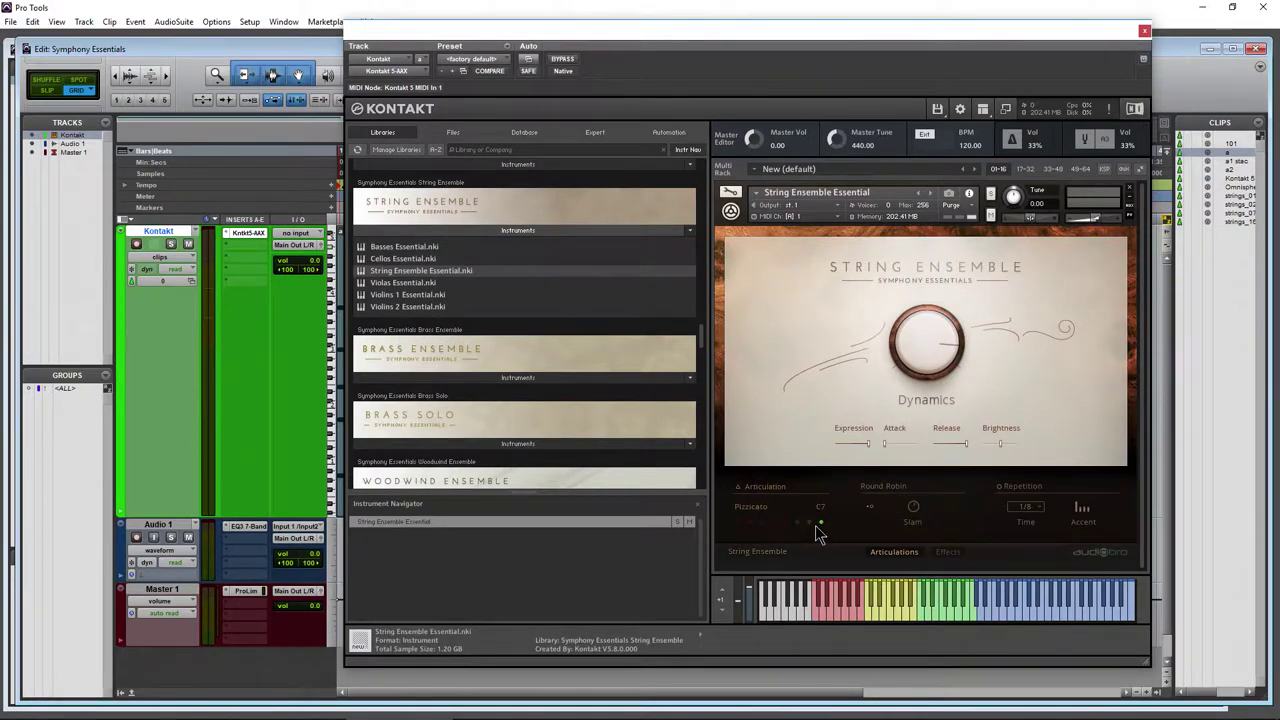
{"action": "left_click", "coordinate": [737, 523]}
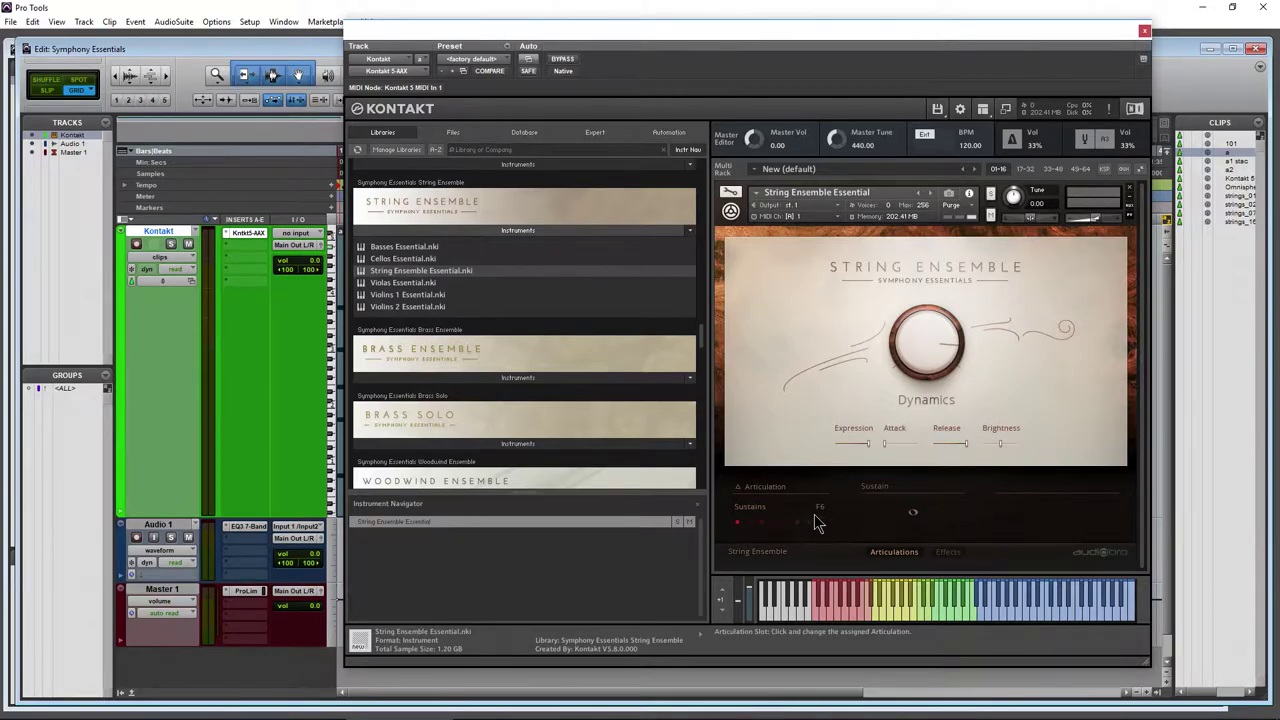
- Transpose the on-screen keyboard's displayed range up to +3 and play the G6 keyswitch to select Tremolo
{"action": "left_click", "coordinate": [721, 590]}
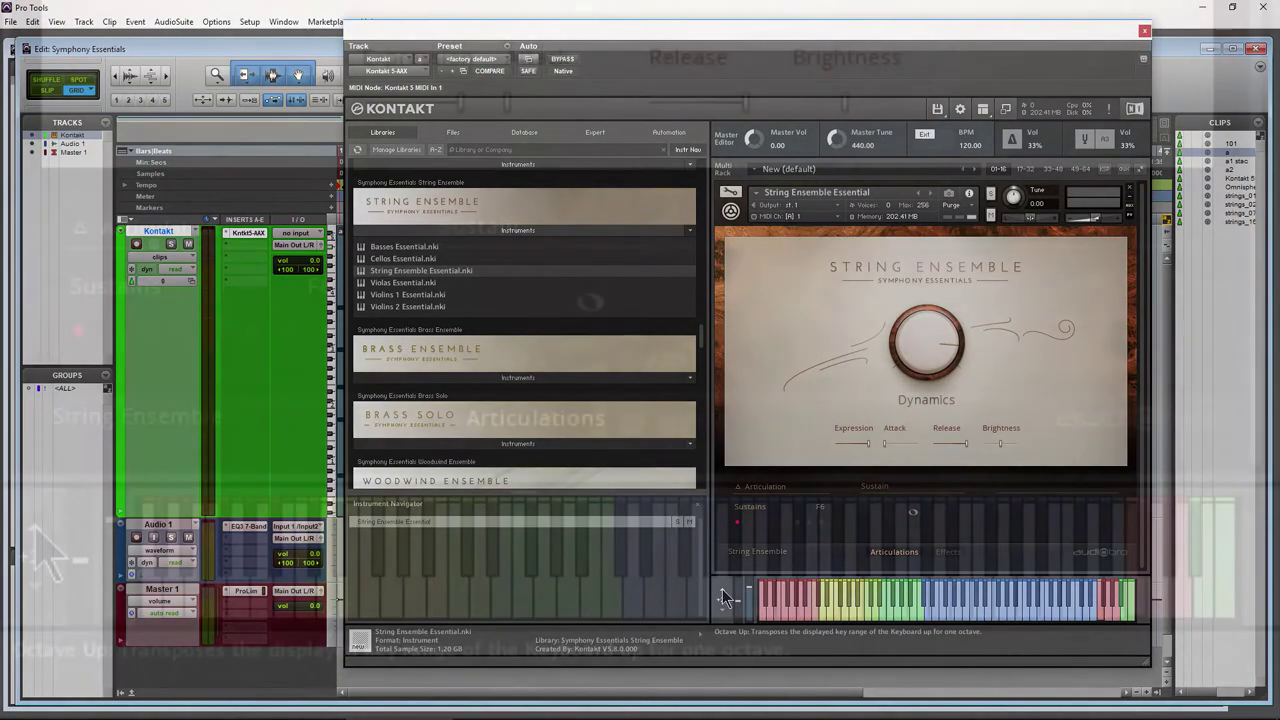
{"action": "left_click", "coordinate": [721, 590]}
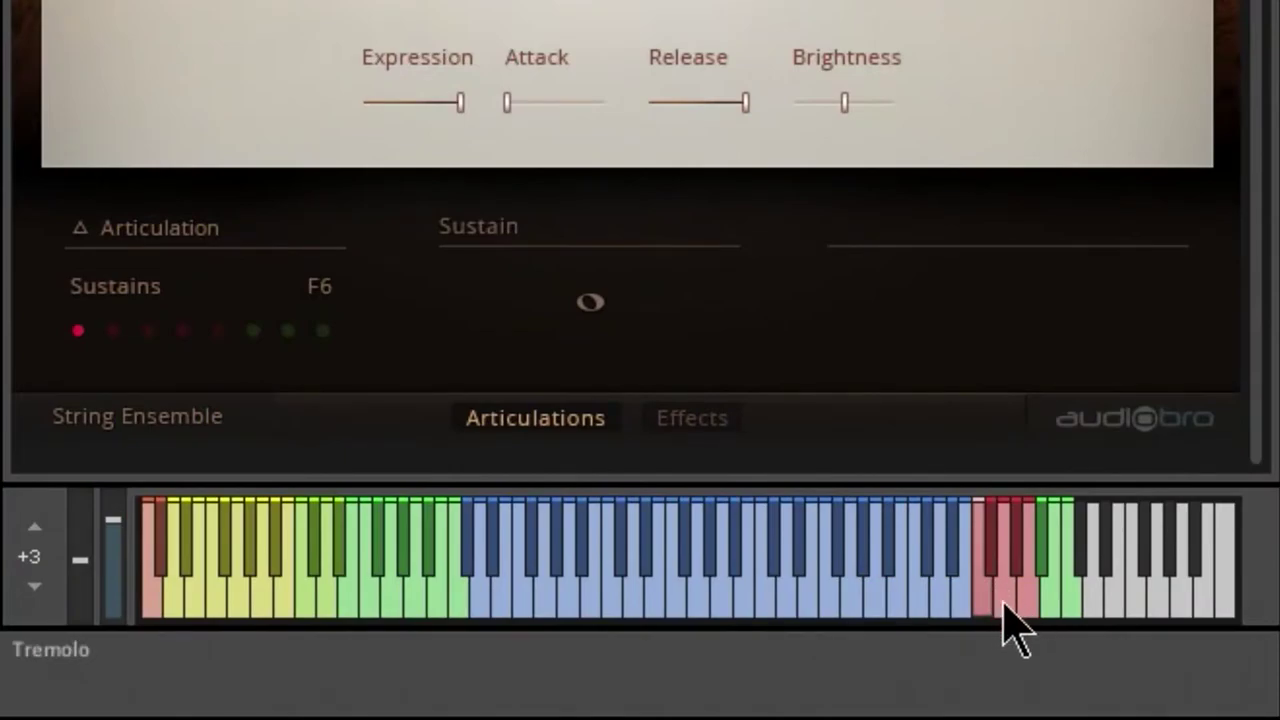
{"action": "left_click", "coordinate": [1005, 600]}
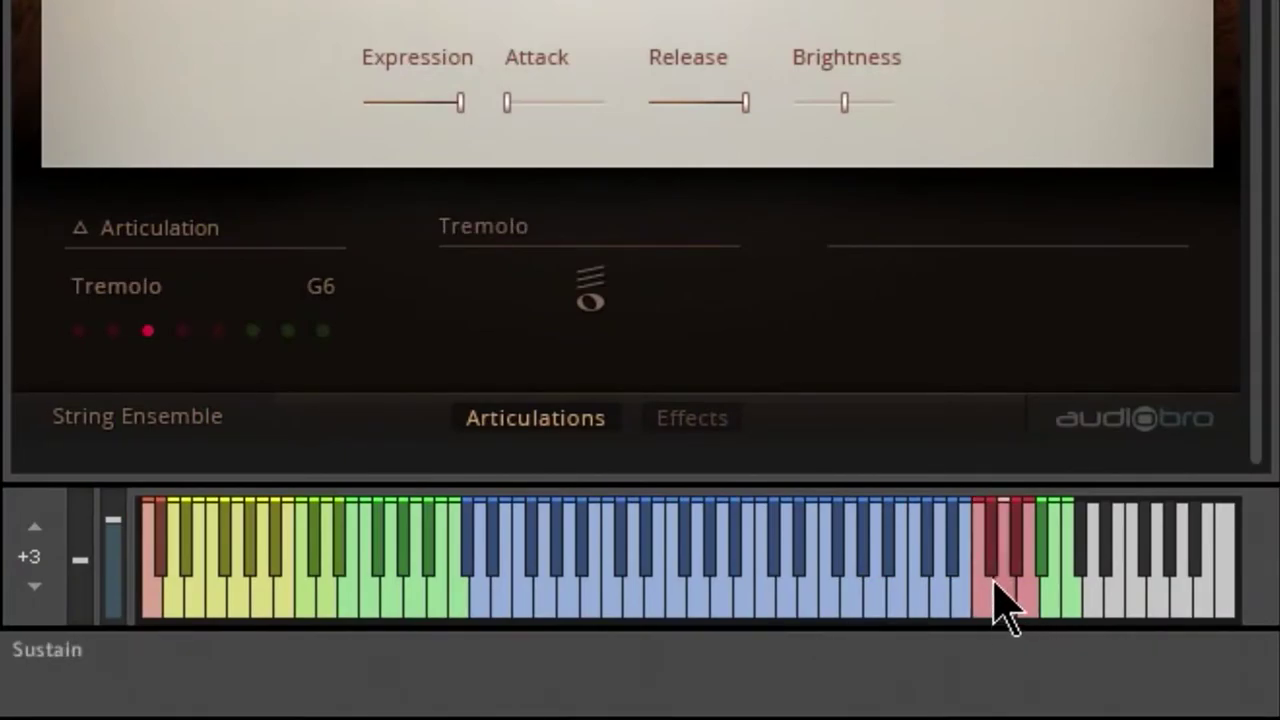
- Play the sustained-articulation keyswitches between F6 and A6 on the on-screen keyboard, ending on Harmonics (A6)
{"action": "left_click", "coordinate": [995, 582]}
{"action": "left_click", "coordinate": [1005, 601]}
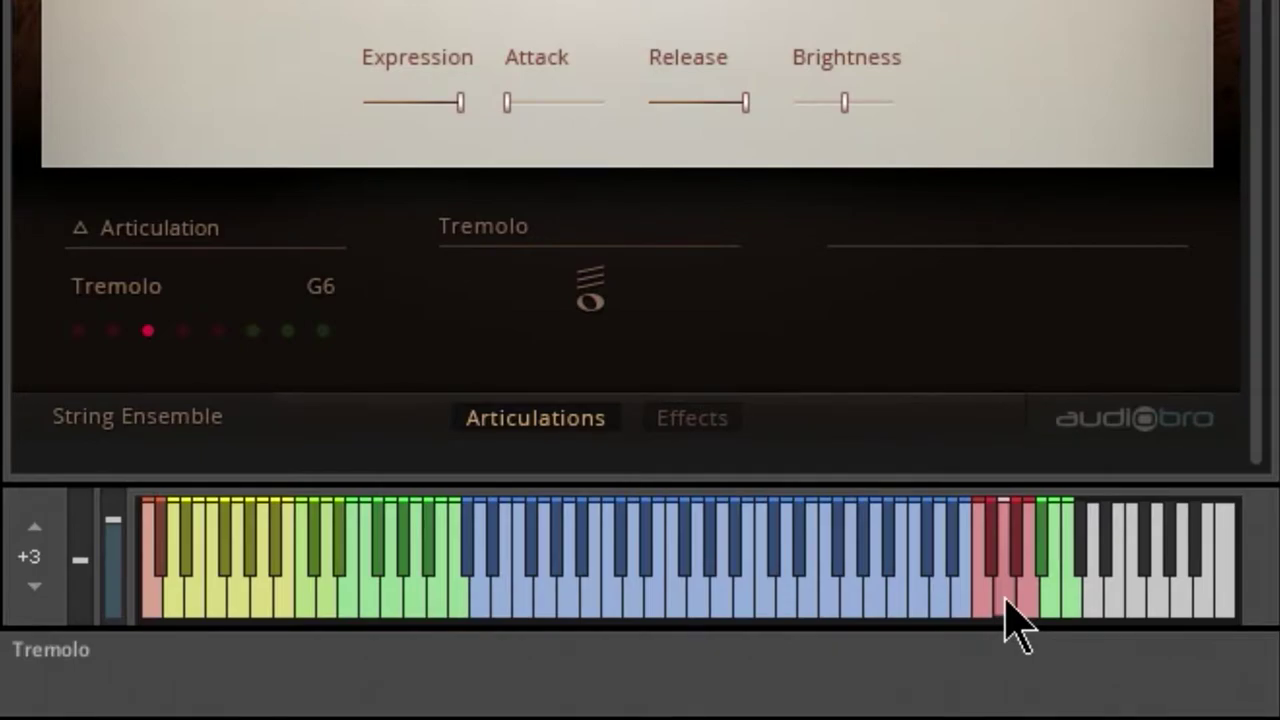
{"action": "left_click", "coordinate": [1005, 600]}
{"action": "left_click", "coordinate": [982, 600]}
{"action": "left_click", "coordinate": [1012, 602]}
{"action": "left_click", "coordinate": [1021, 605]}
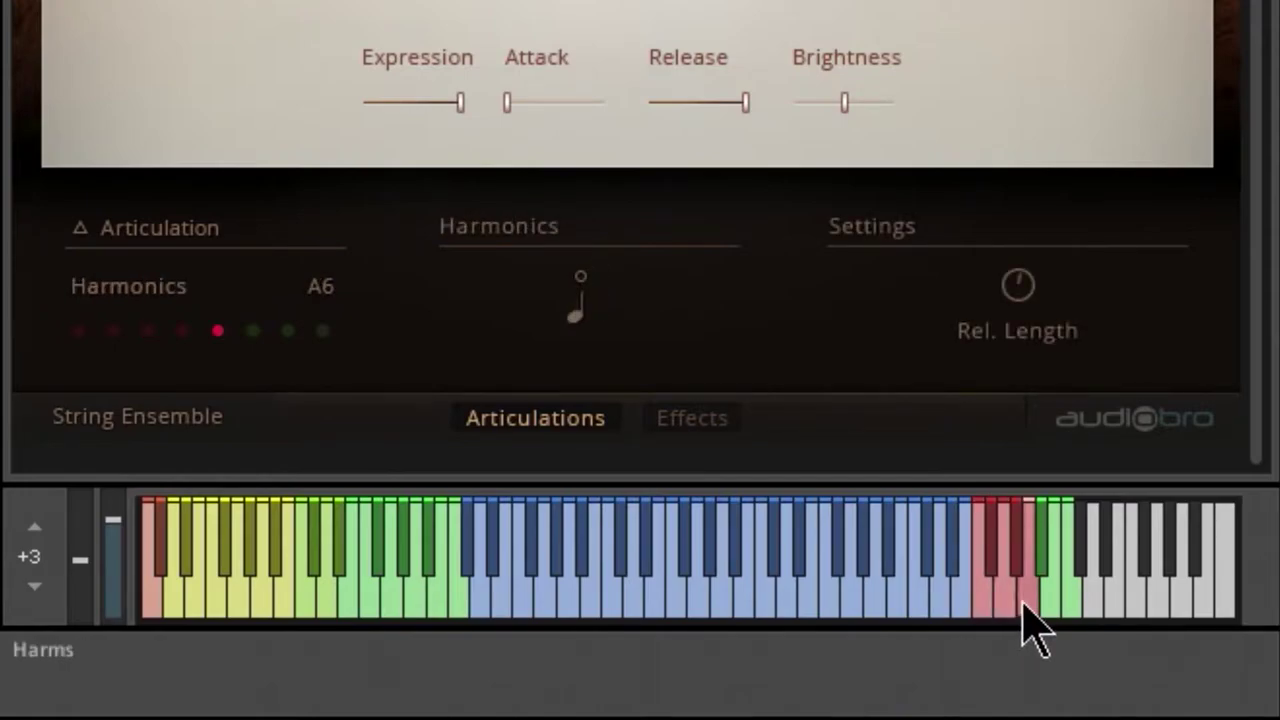
- Play the keyswitches for the short articulations Spiccato, Staccato (A#6) and Pizzicato, ending on Pizzicato (C7)
{"action": "left_click", "coordinate": [1051, 605]}
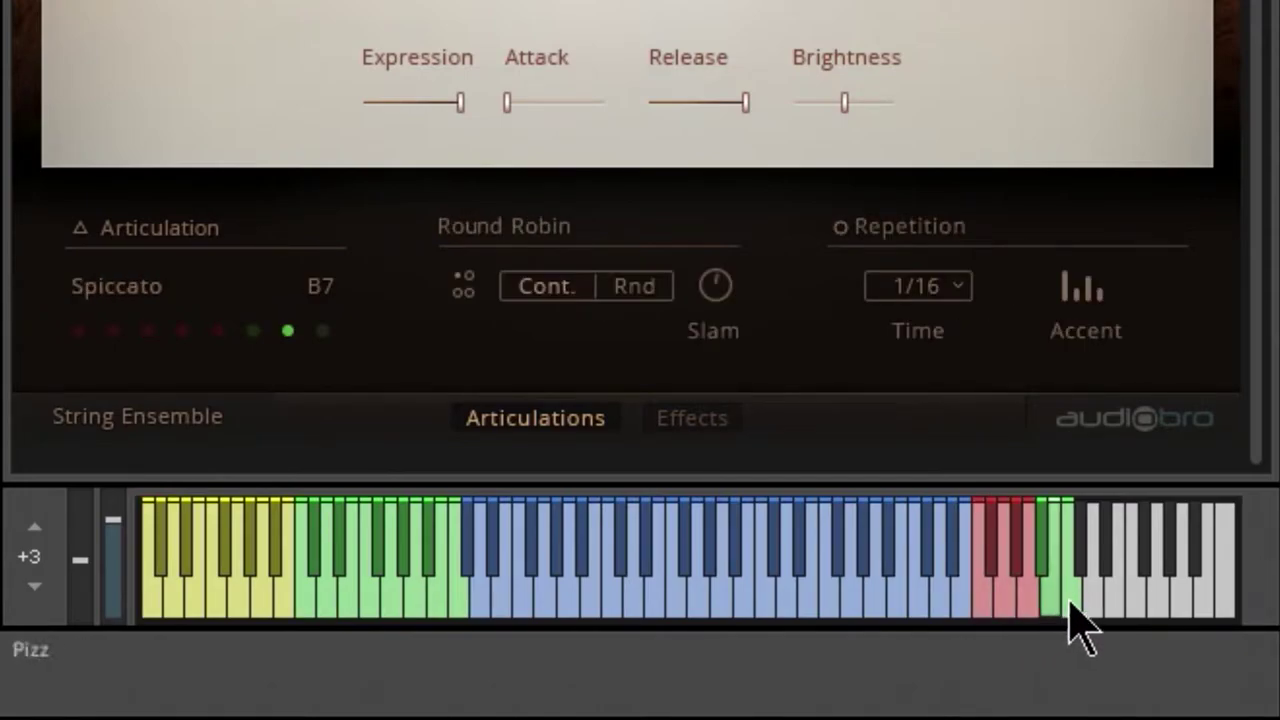
{"action": "left_click", "coordinate": [1069, 602]}
{"action": "left_click", "coordinate": [1053, 606]}
{"action": "left_click", "coordinate": [1043, 569]}
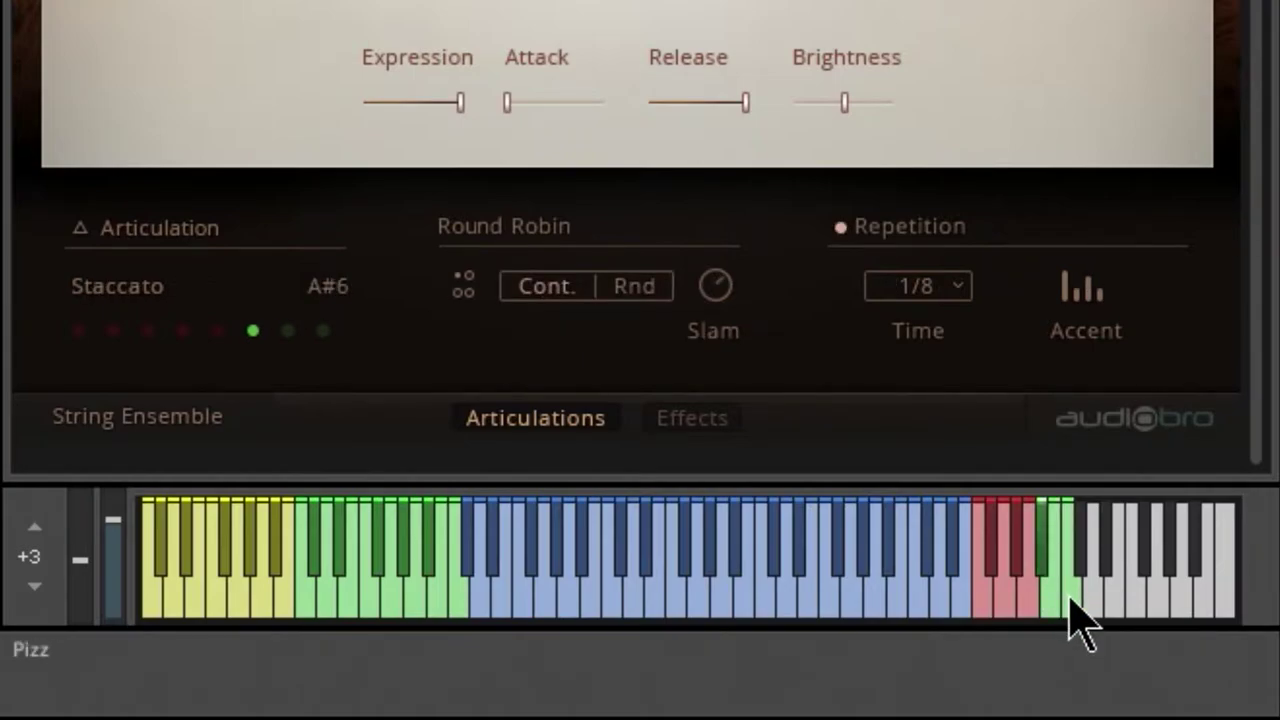
{"action": "left_click", "coordinate": [1071, 600]}
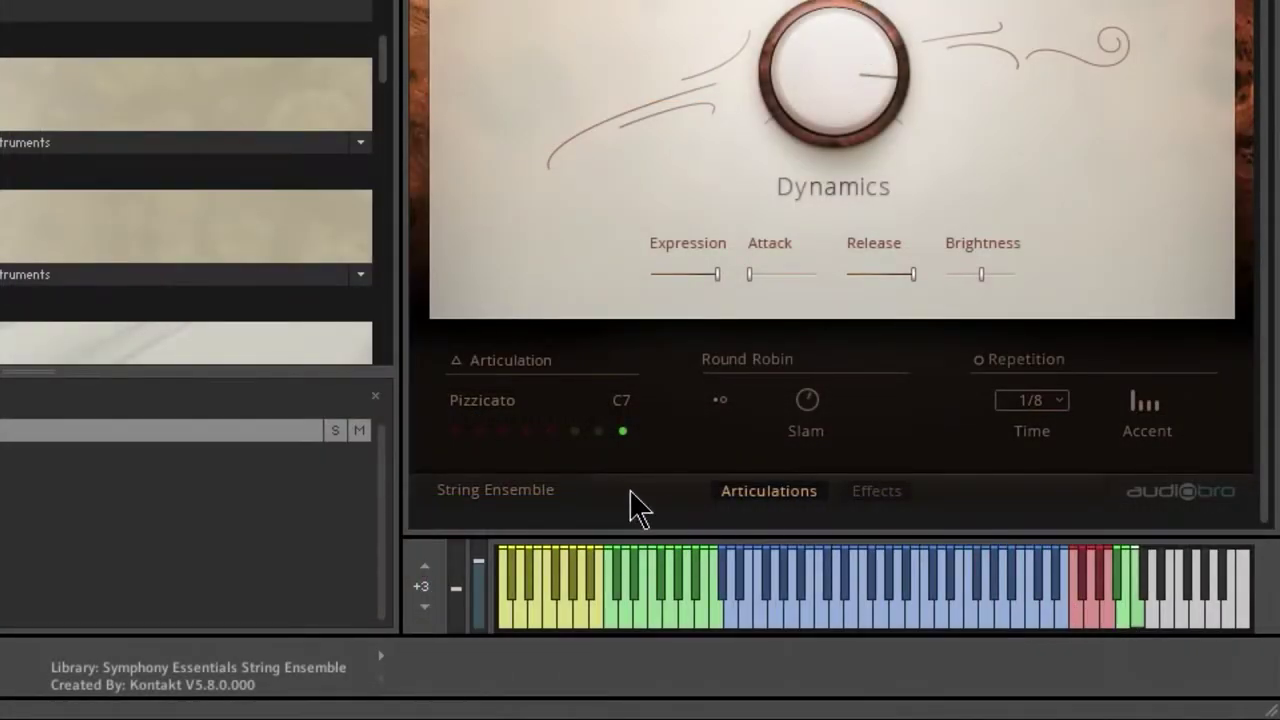
- Switch the articulation to Sustains and set the on-screen keyboard's displayed octave range to +2
{"action": "left_click", "coordinate": [455, 433]}
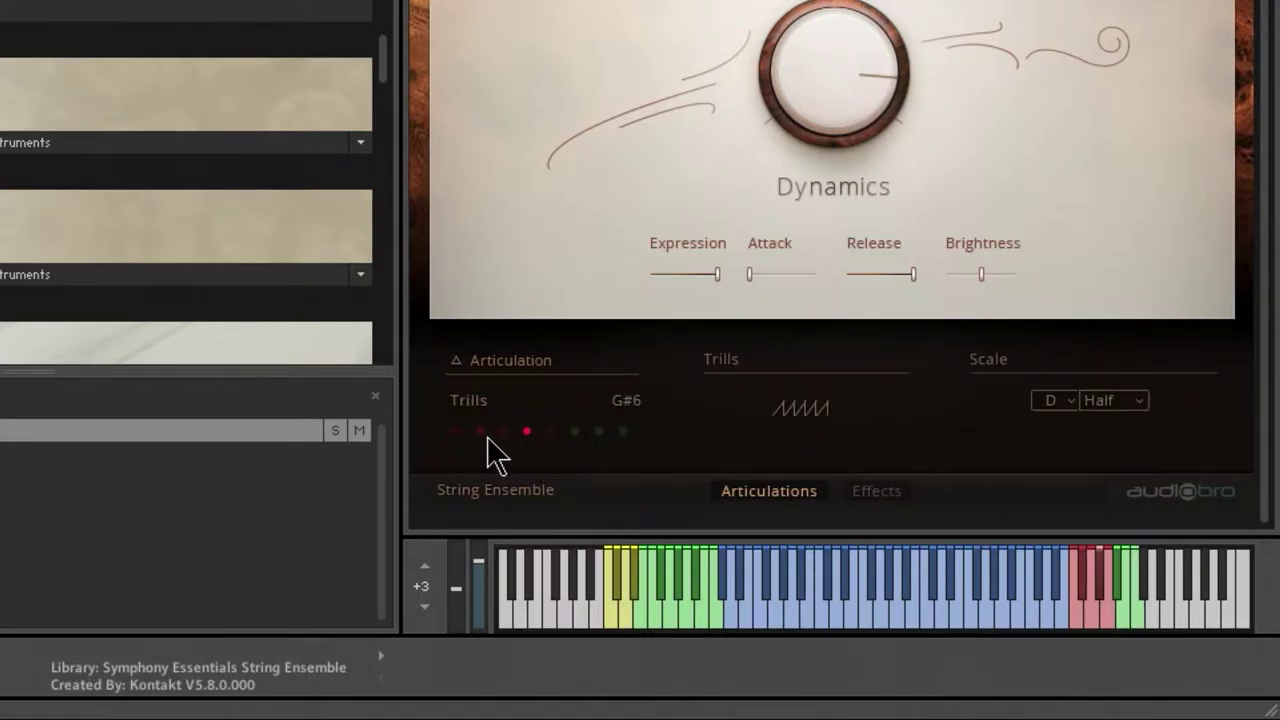
{"action": "left_click", "coordinate": [424, 611]}
{"action": "left_click", "coordinate": [424, 611]}
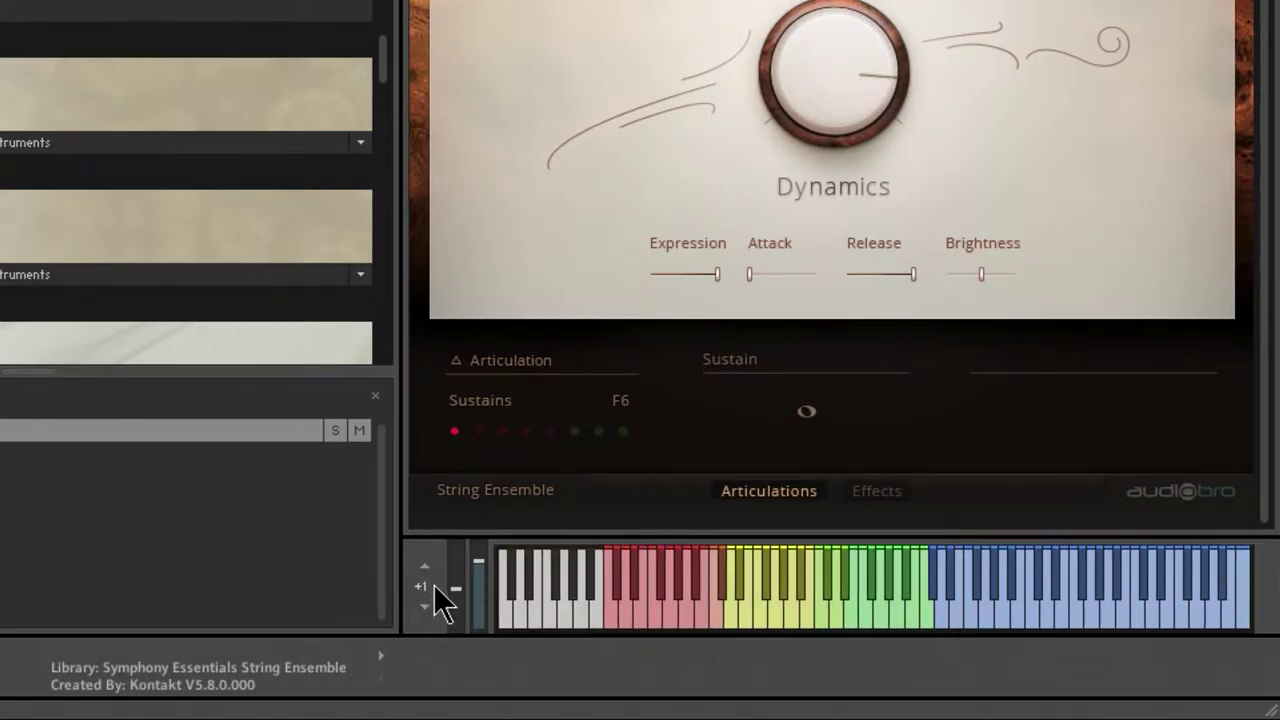
{"action": "left_click", "coordinate": [424, 566]}
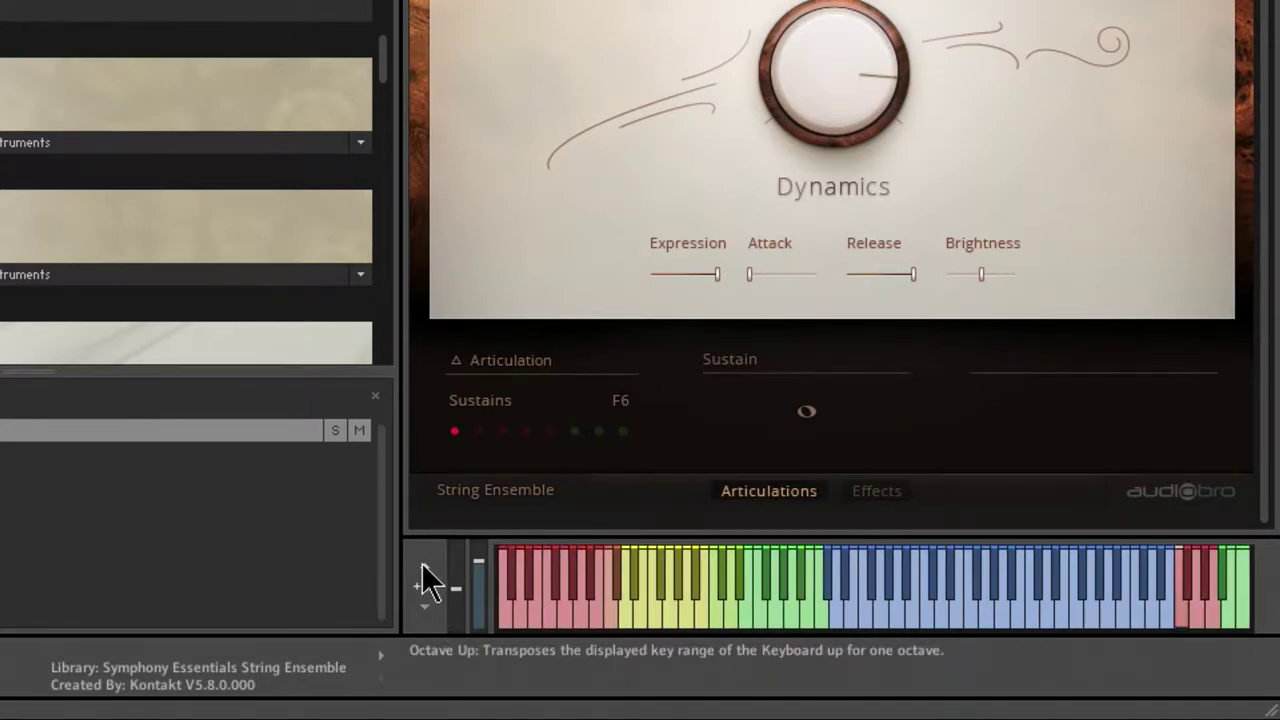
- Select the Sordino Sus. Vib., Tremolo and Trills articulations in turn
{"action": "left_click", "coordinate": [479, 431]}
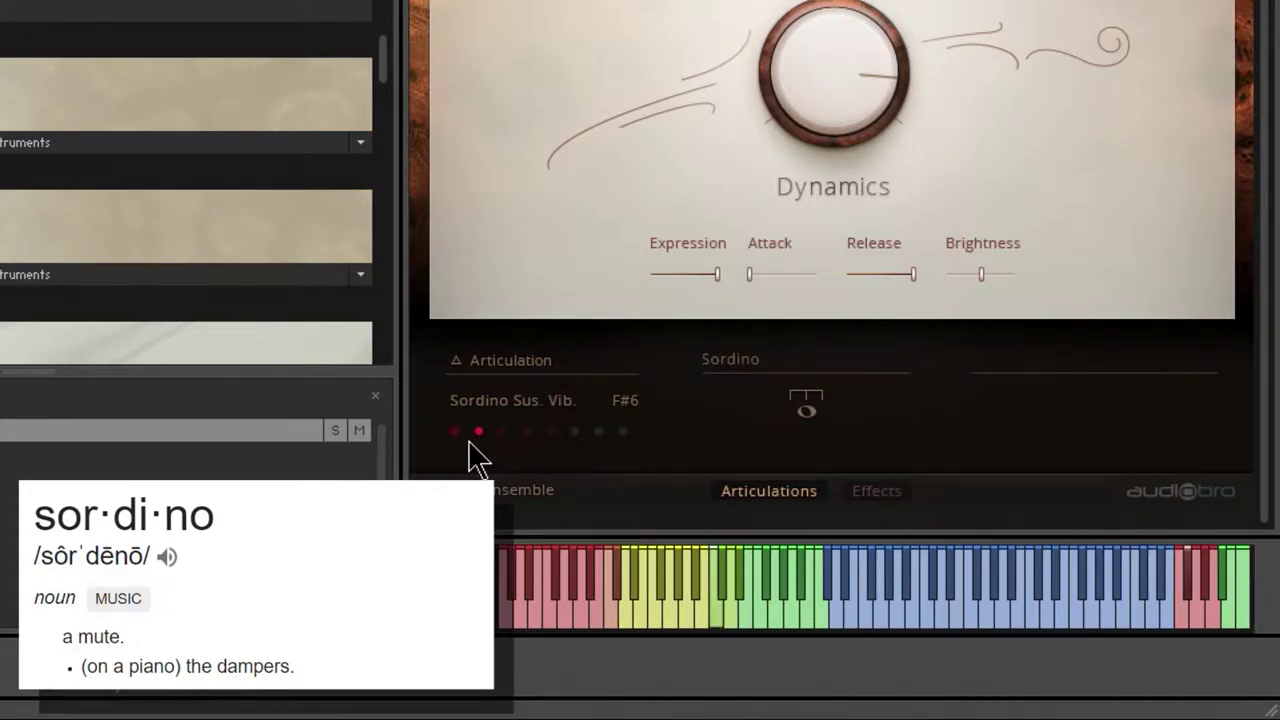
{"action": "left_click", "coordinate": [502, 436]}
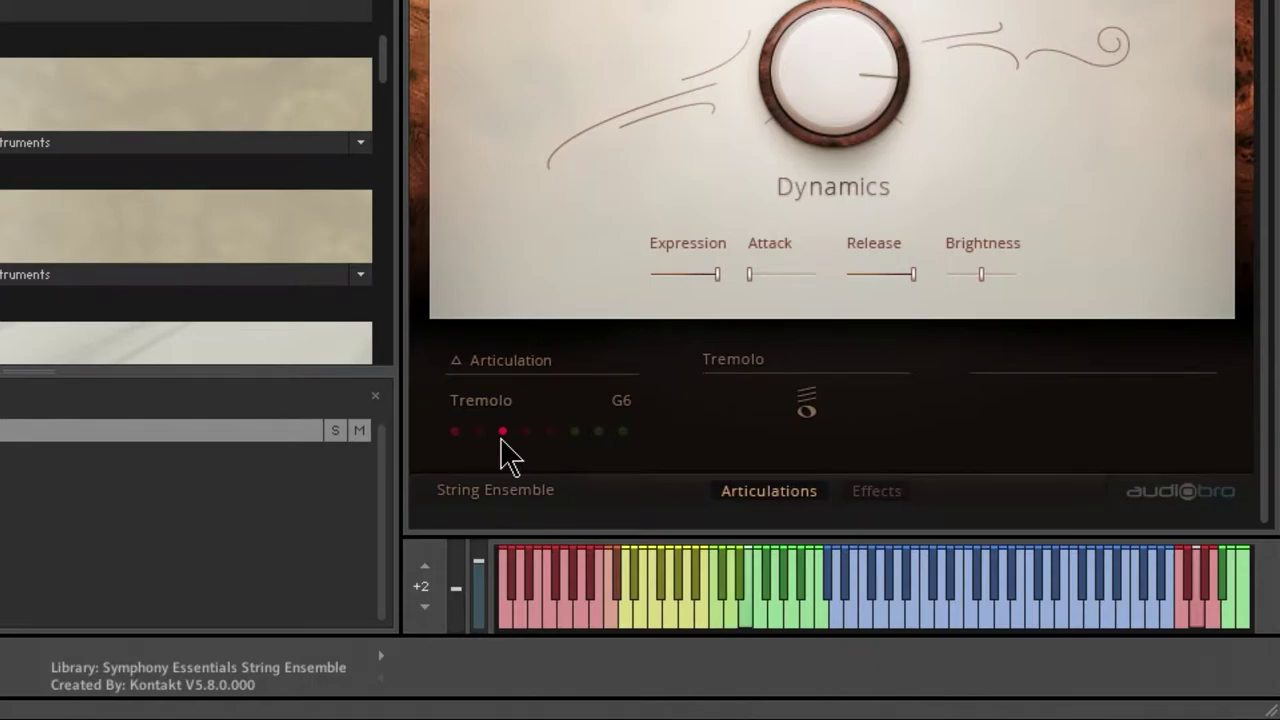
{"action": "left_click", "coordinate": [525, 435]}
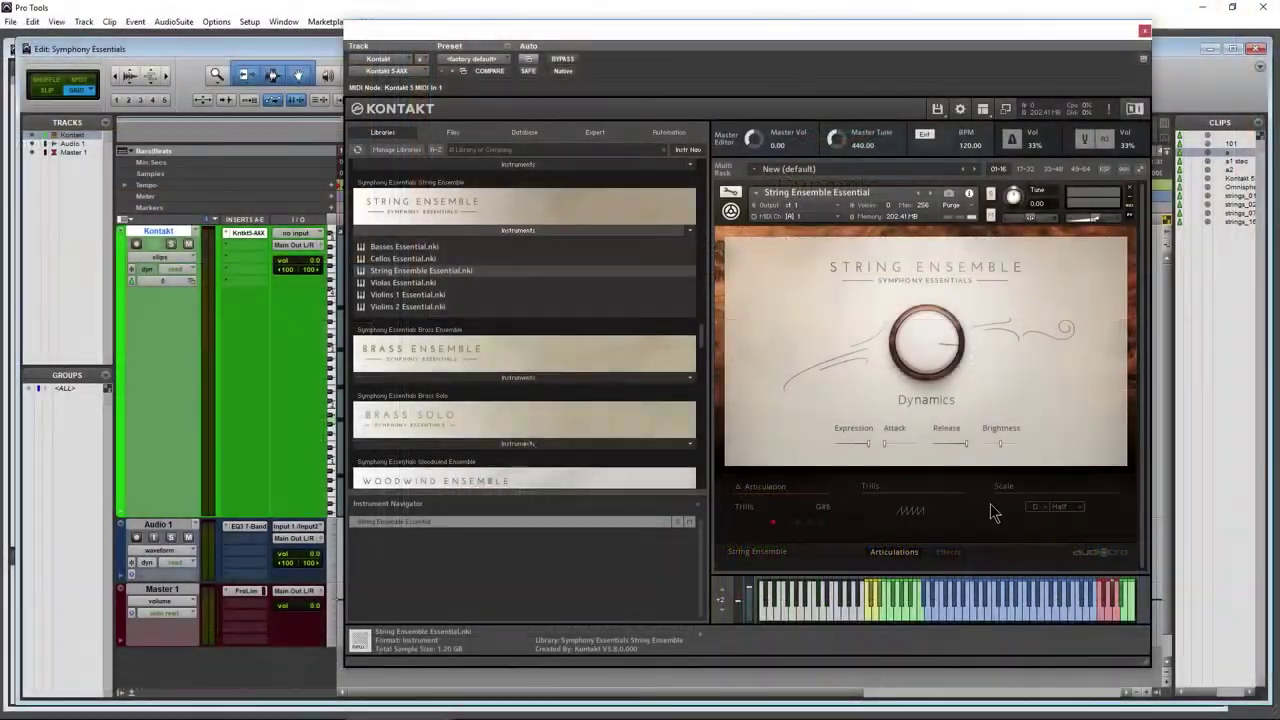
- Set the trill scale's key to C and its tonality to Major
{"action": "left_click", "coordinate": [1040, 513]}
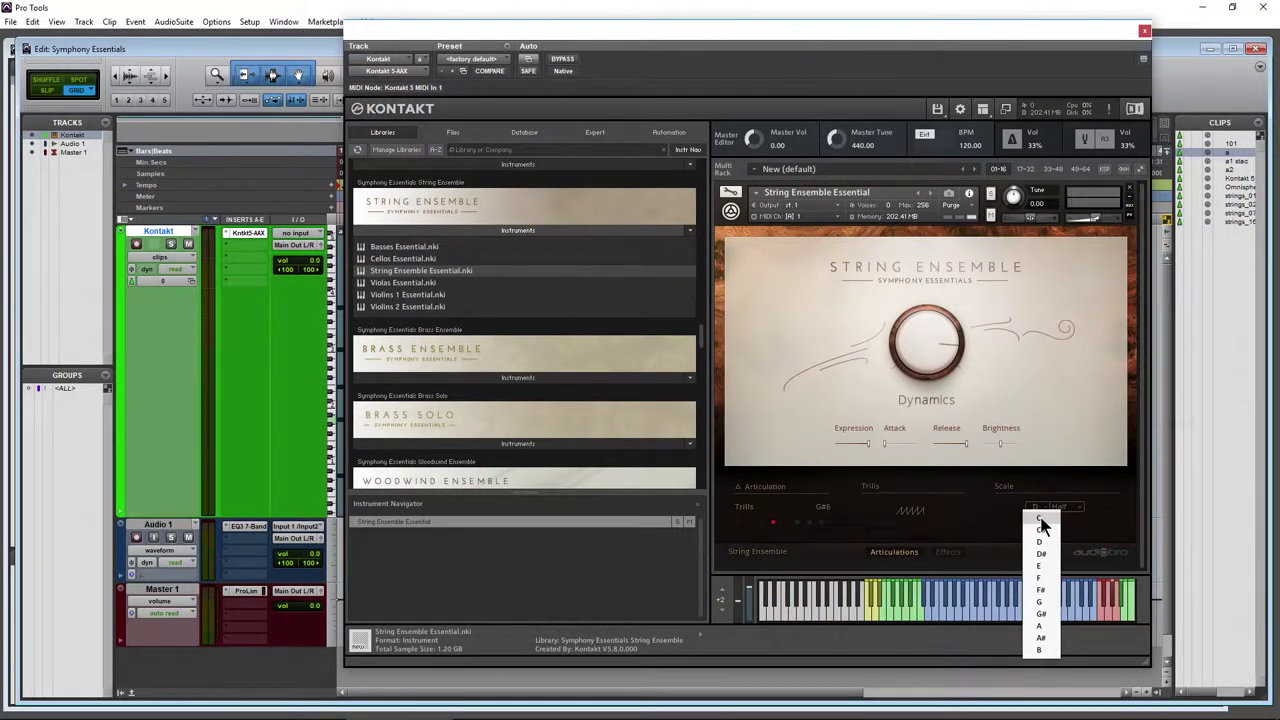
{"action": "left_click", "coordinate": [1040, 516]}
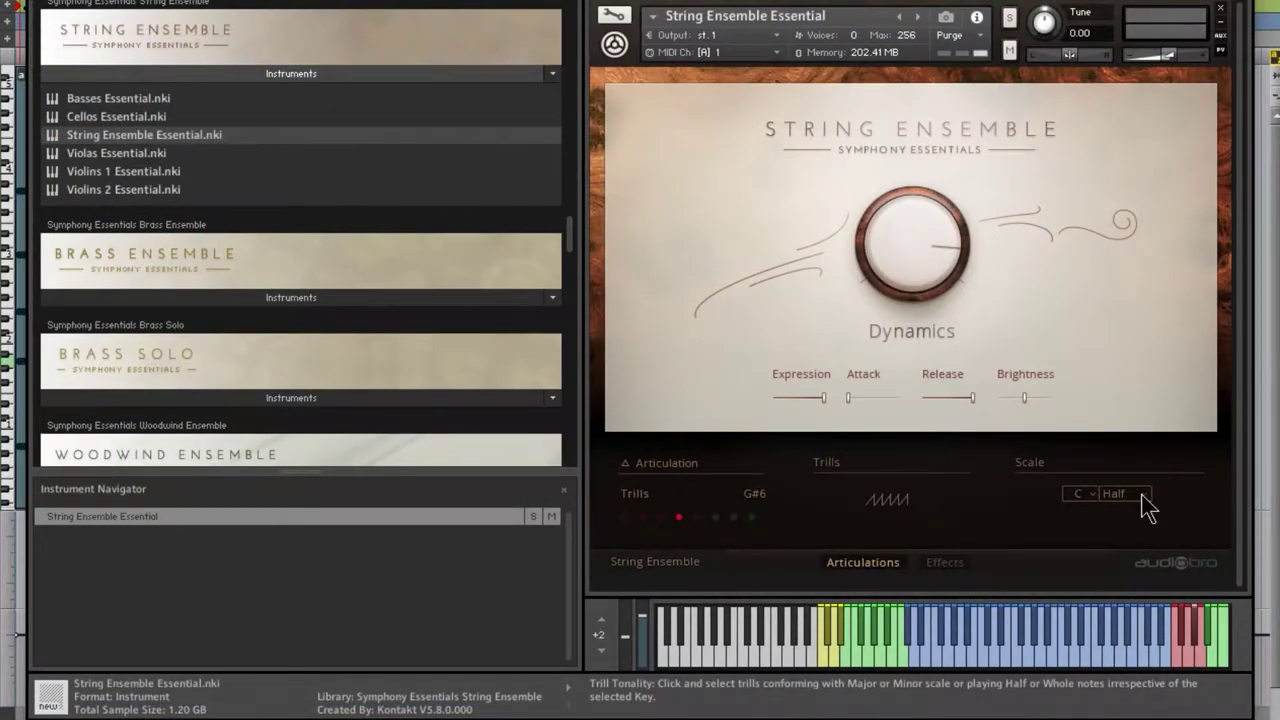
{"action": "left_click", "coordinate": [1145, 502]}
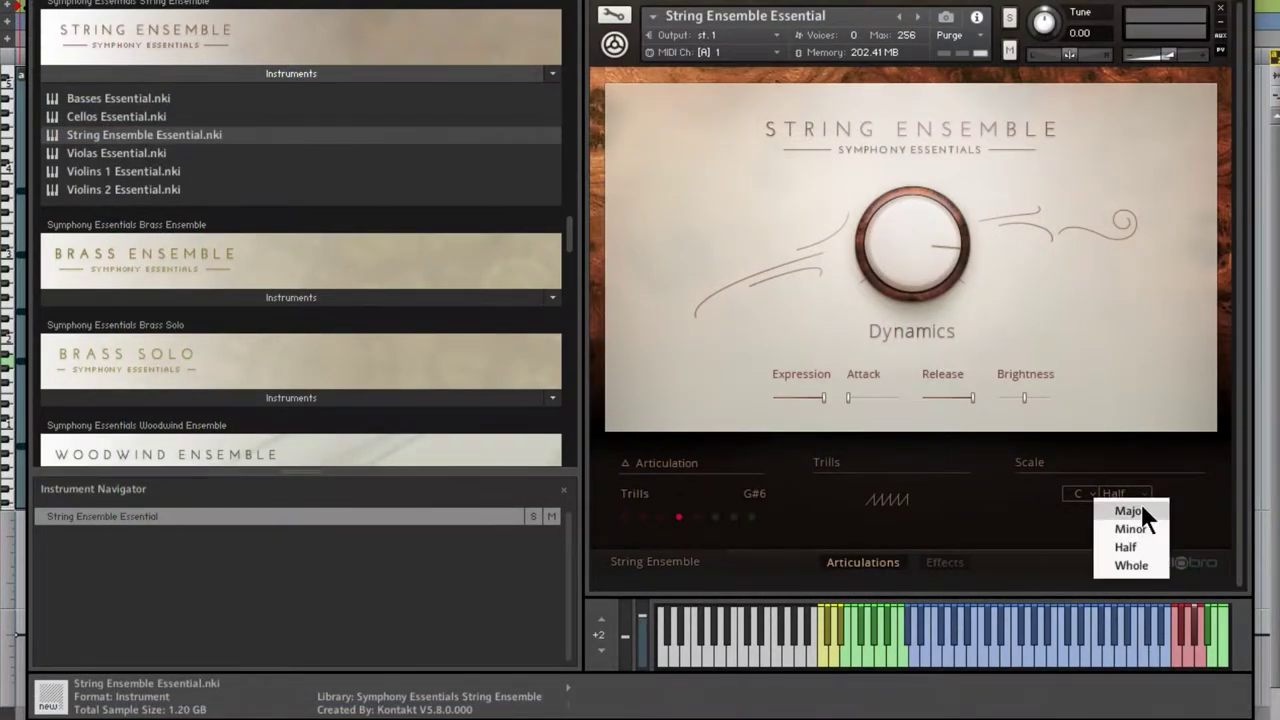
{"action": "left_click", "coordinate": [1140, 511]}
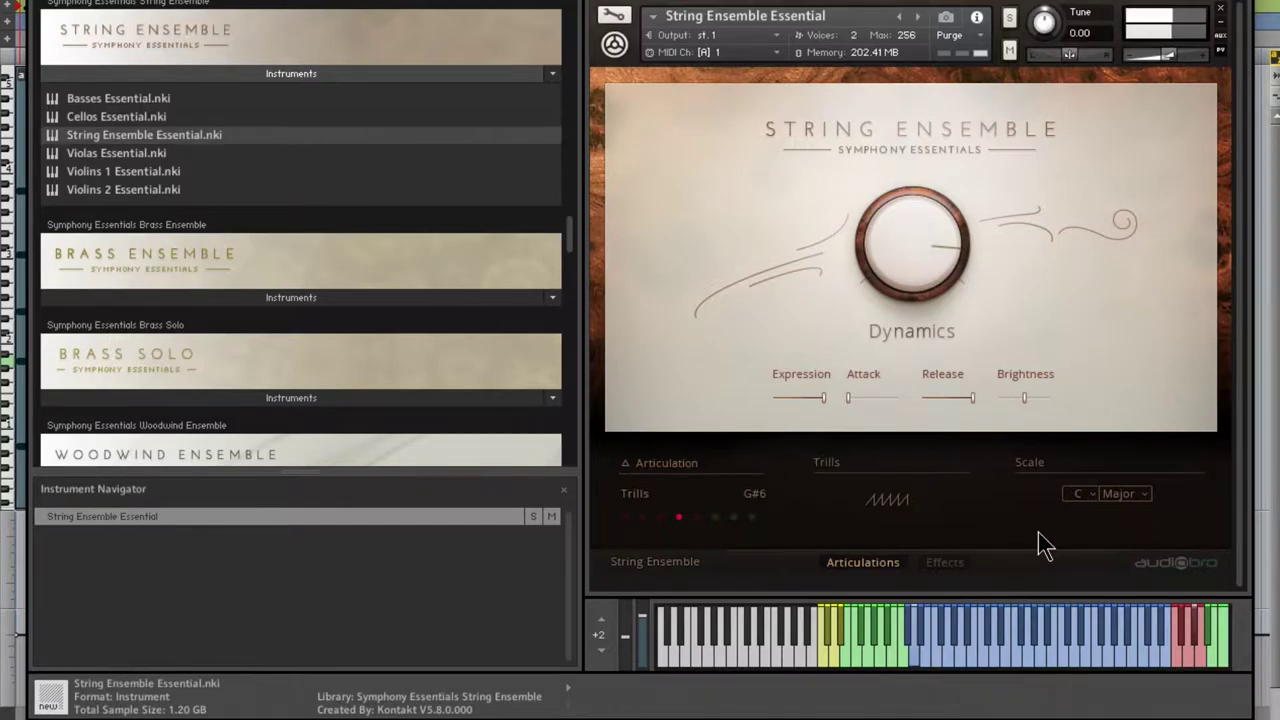
- Try the Minor and Half trill tonalities, set it to Whole, and view the available scale keys without changing the key
{"action": "left_click", "coordinate": [1127, 500]}
{"action": "left_click", "coordinate": [1128, 530]}
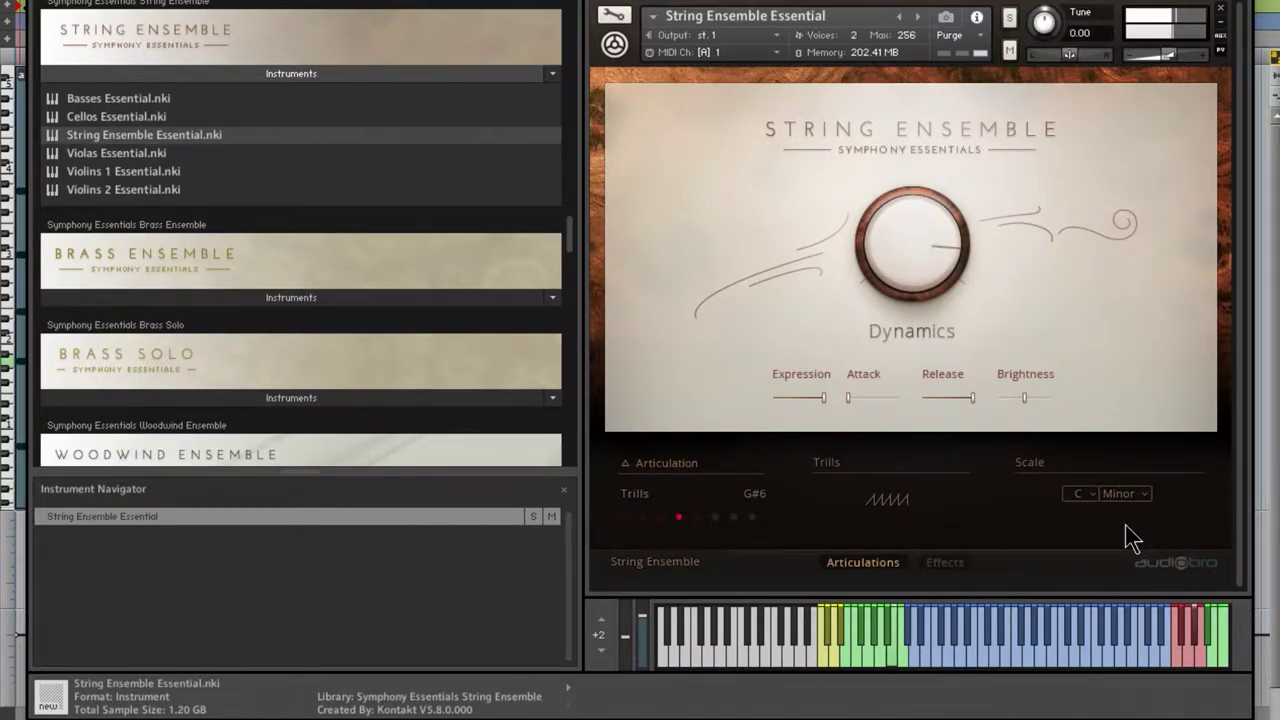
{"action": "left_click", "coordinate": [1127, 496]}
{"action": "left_click", "coordinate": [1130, 547]}
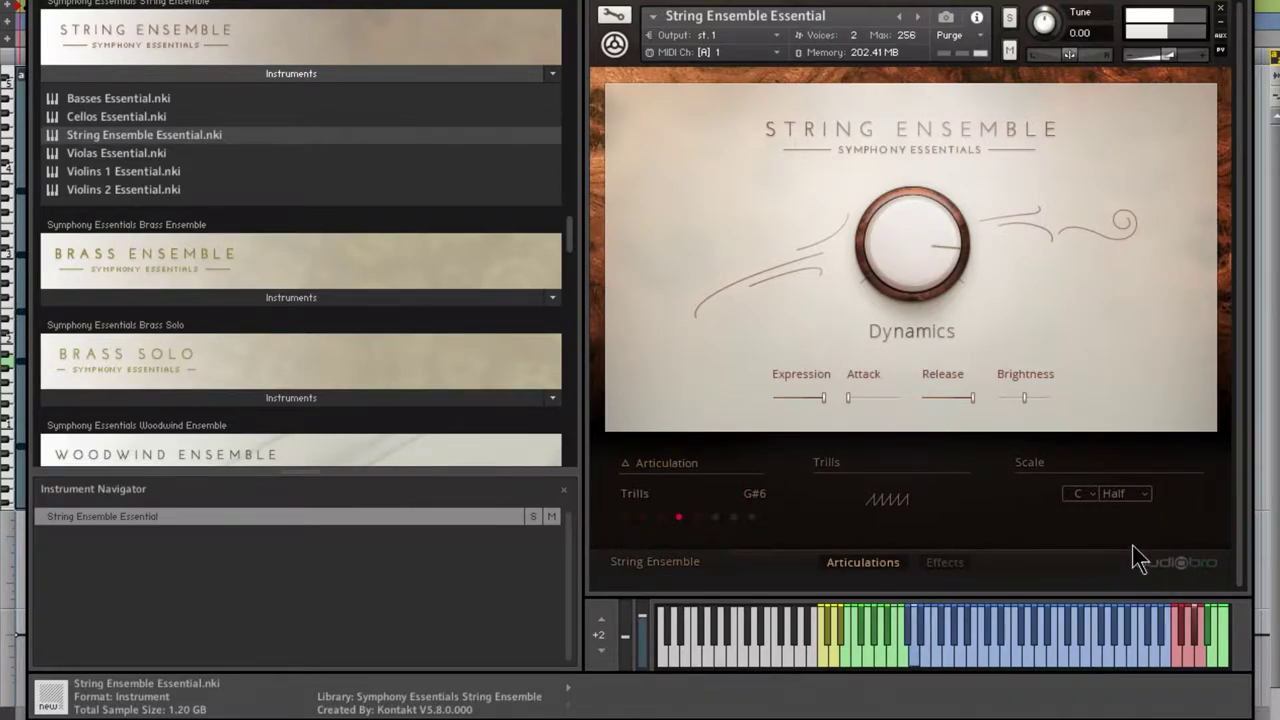
{"action": "left_click", "coordinate": [1128, 494]}
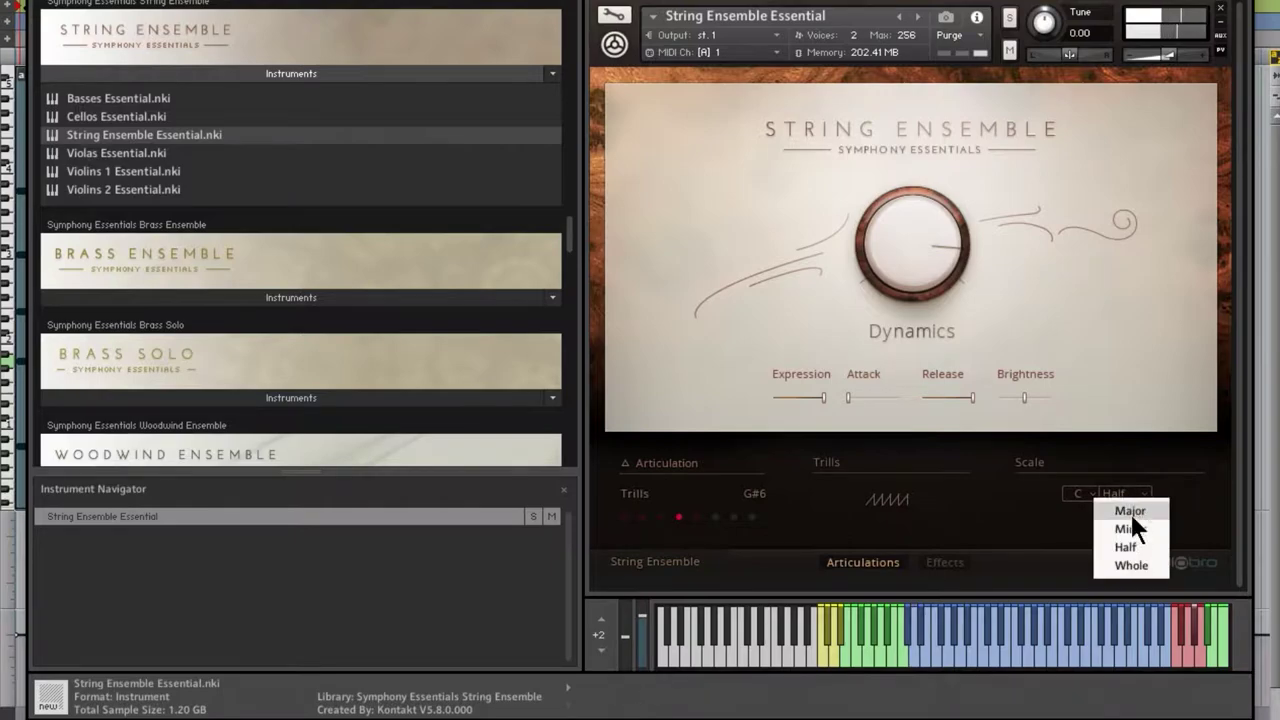
{"action": "left_click", "coordinate": [1133, 566]}
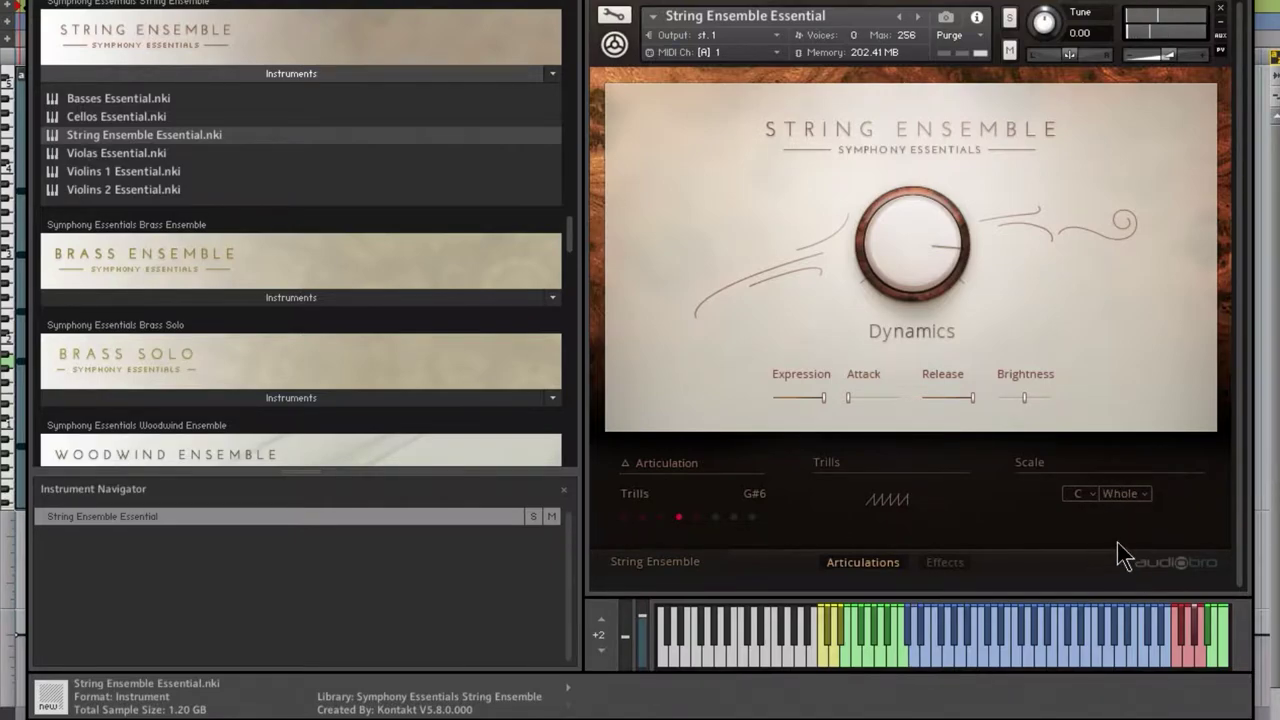
{"action": "left_click", "coordinate": [1084, 495]}
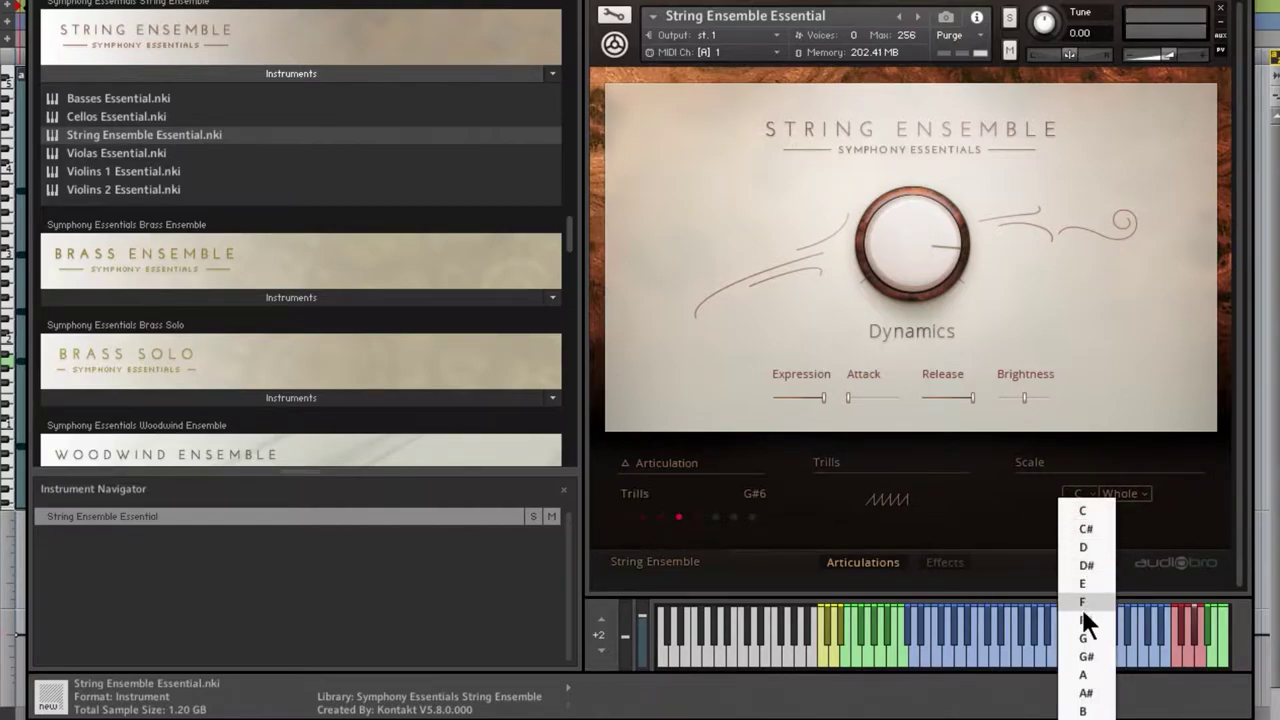
{"action": "left_click", "coordinate": [1040, 530]}
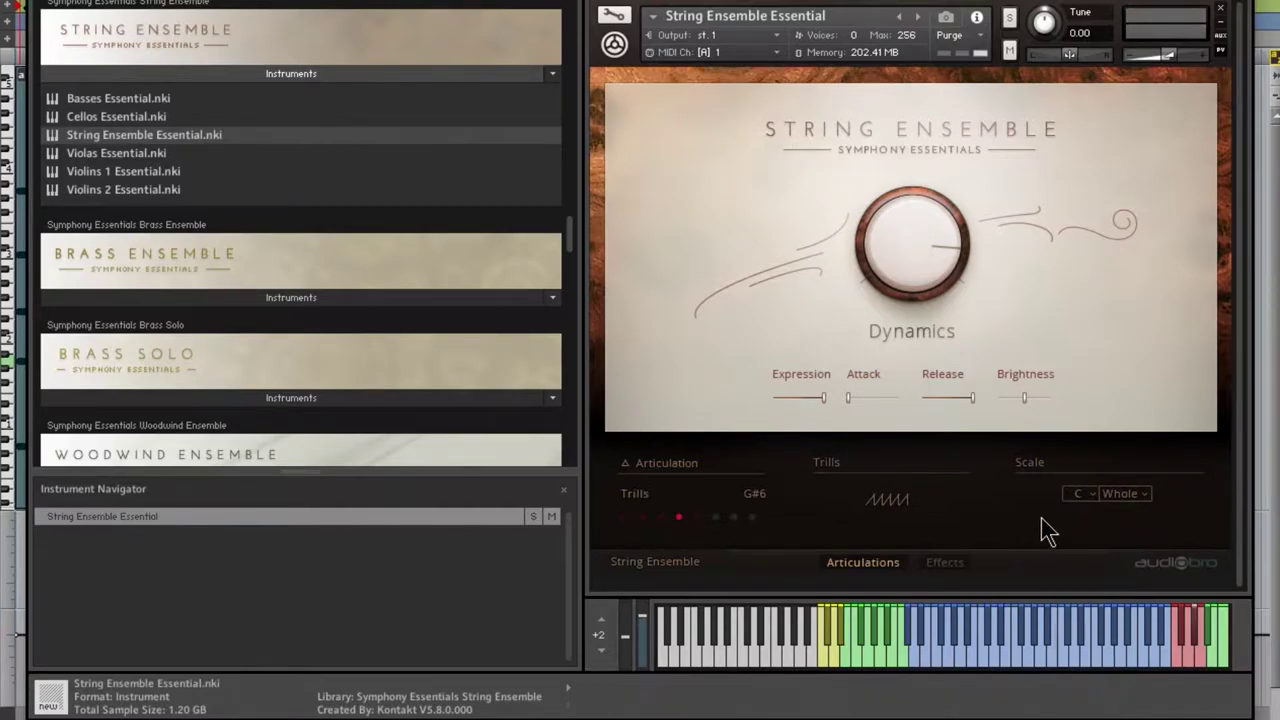
- Switch the articulation to Harmonics and from there to Staccato
{"action": "left_click", "coordinate": [696, 518]}
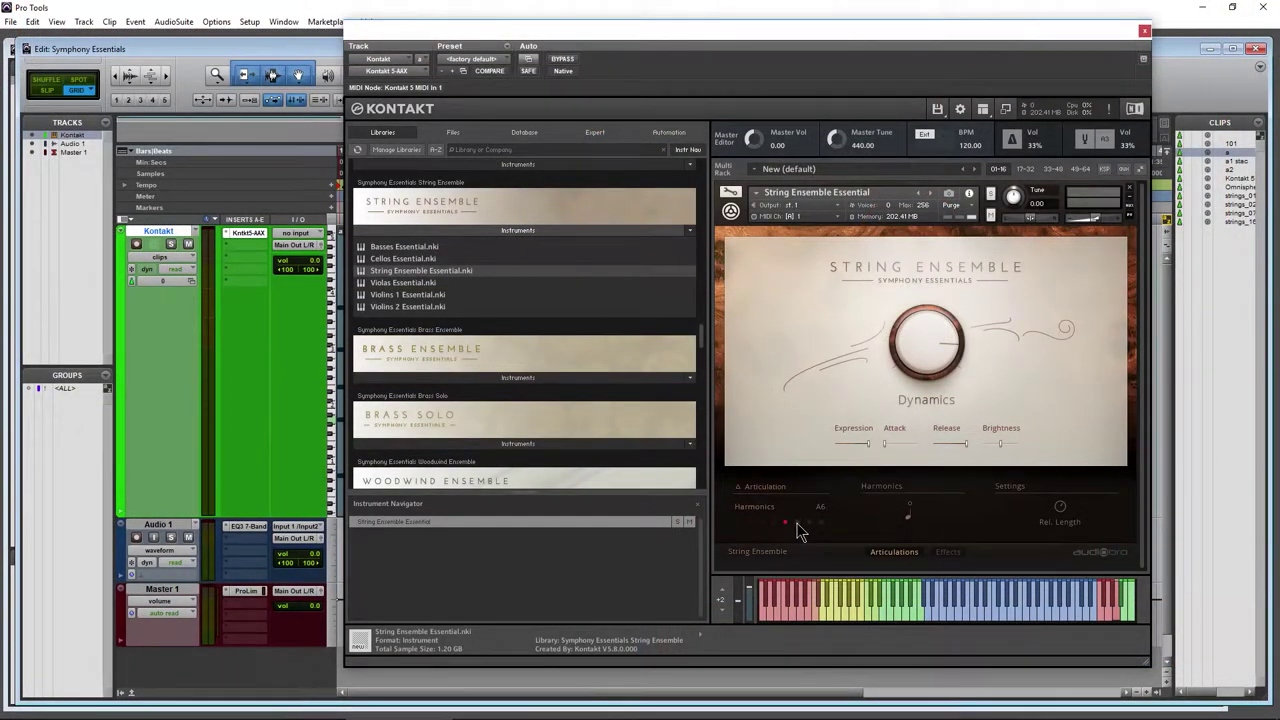
{"action": "left_click", "coordinate": [797, 523]}
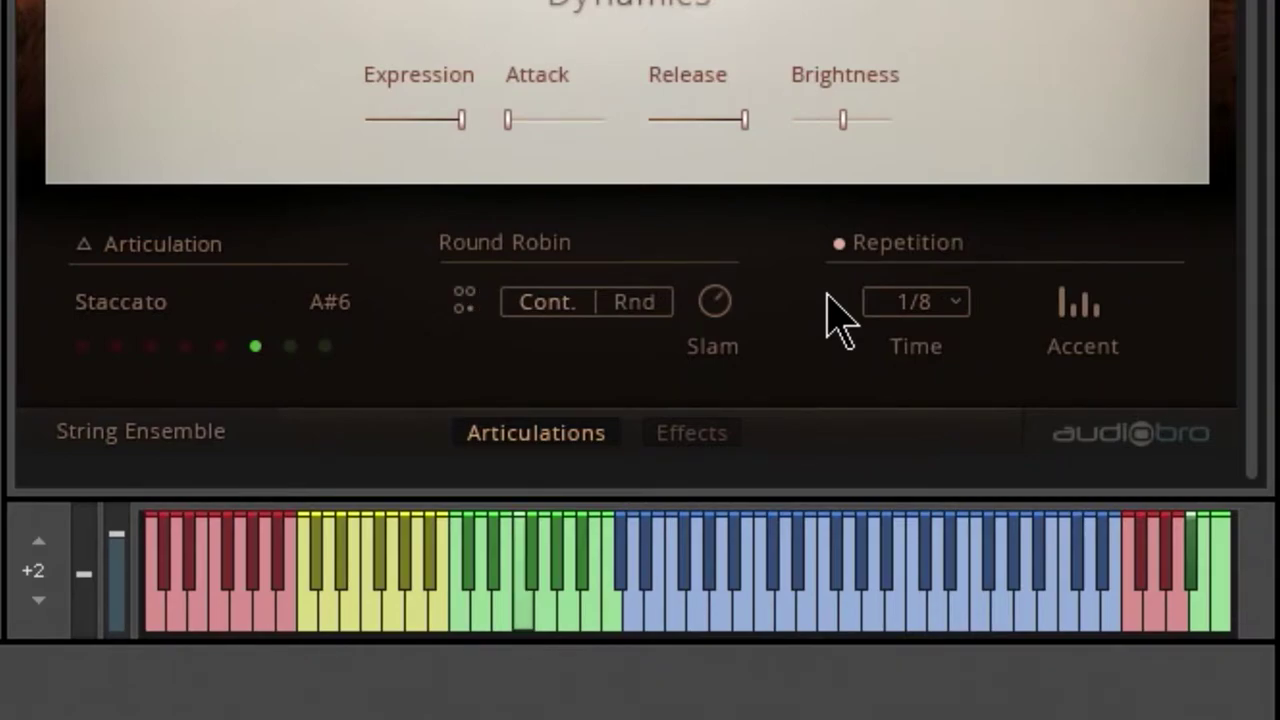
- Try Staccato repetition times of 1/8T and 1/16, and return the time to 1/8
{"action": "left_click", "coordinate": [955, 309]}
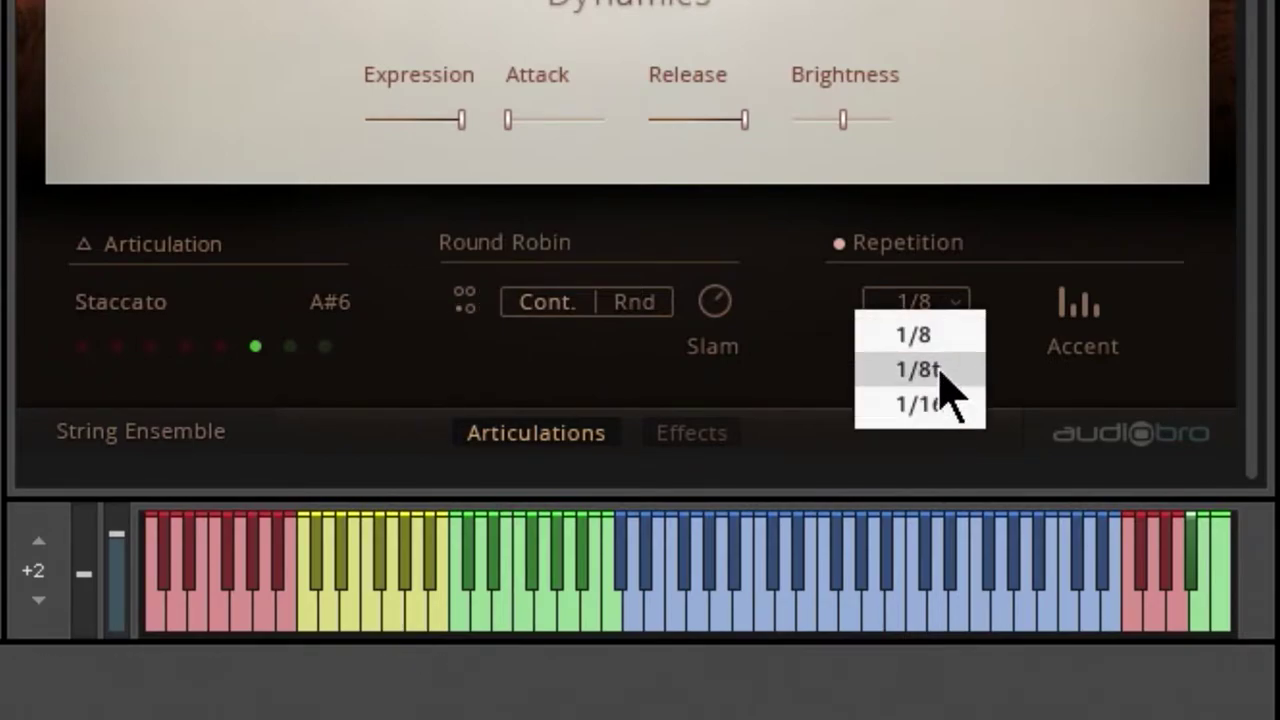
{"action": "left_click", "coordinate": [940, 370]}
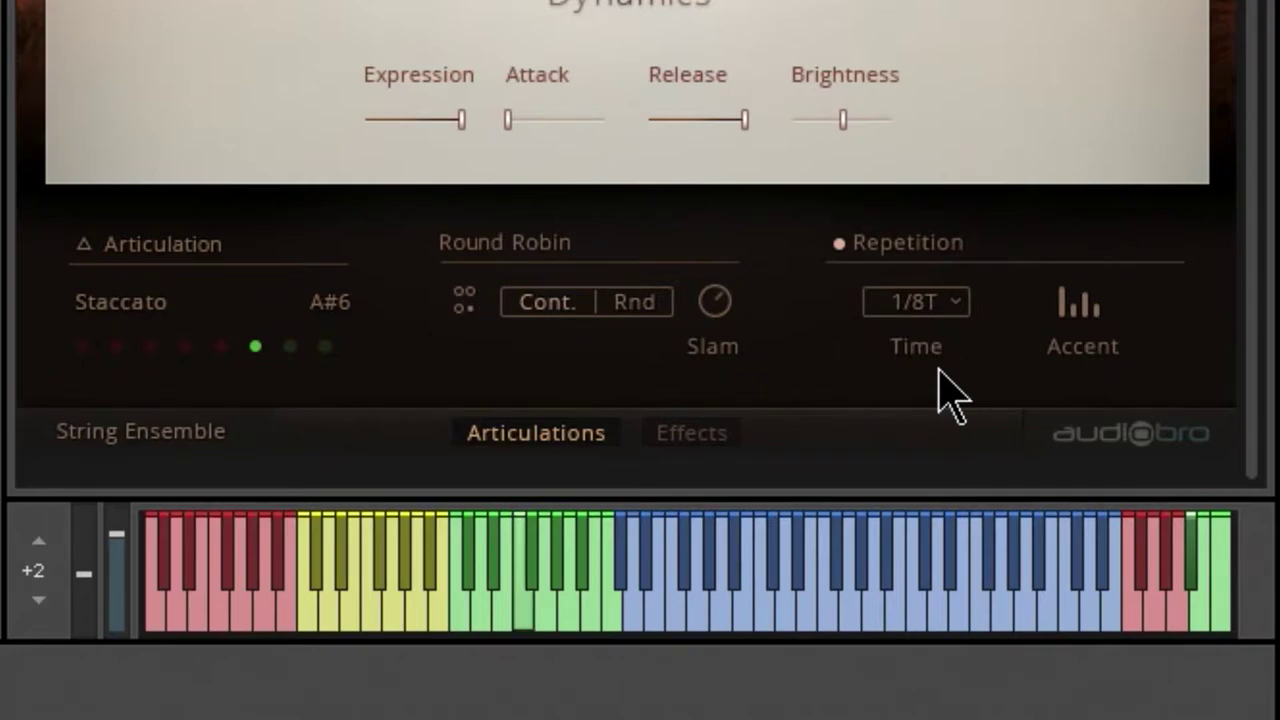
{"action": "left_click", "coordinate": [950, 310]}
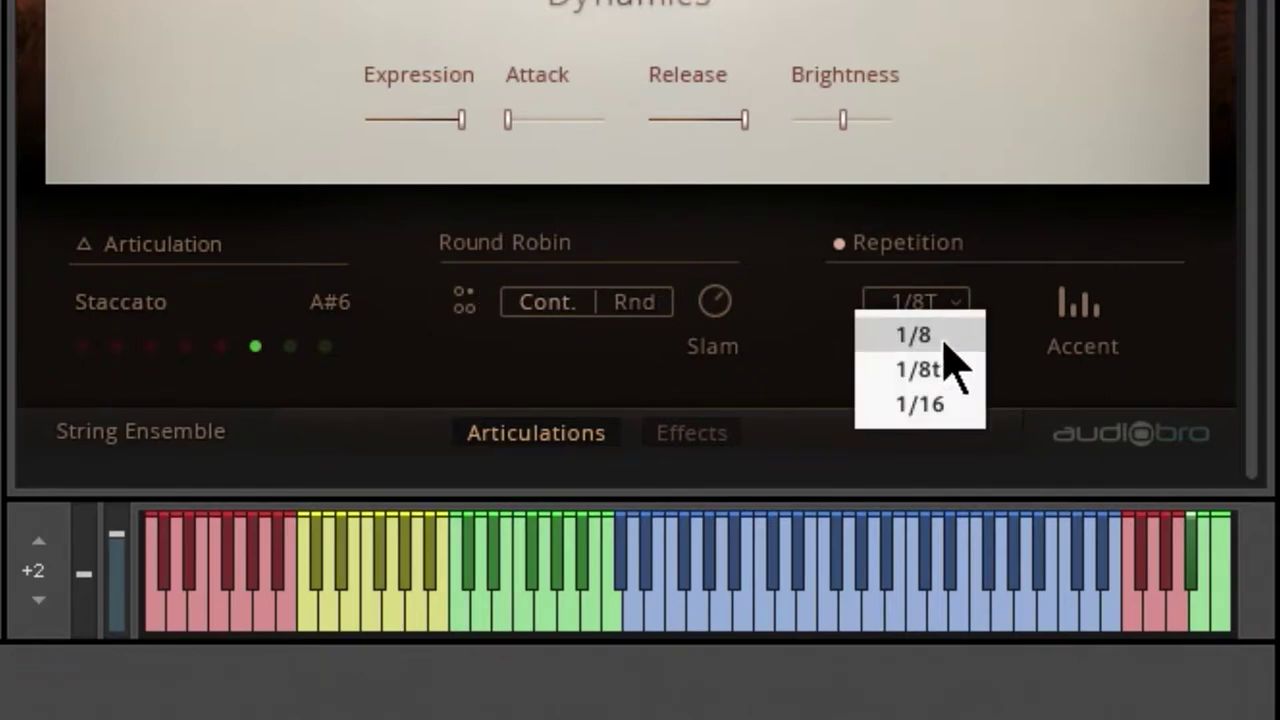
{"action": "left_click", "coordinate": [950, 410]}
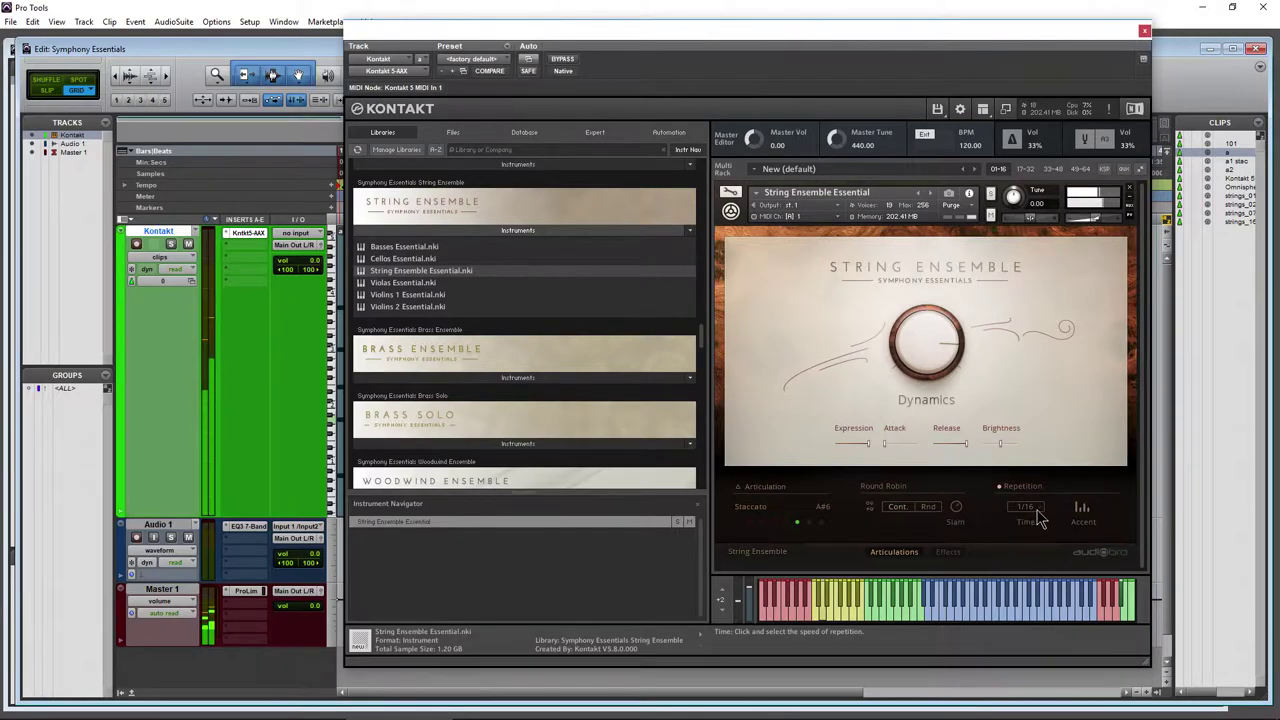
{"action": "left_click", "coordinate": [1036, 512]}
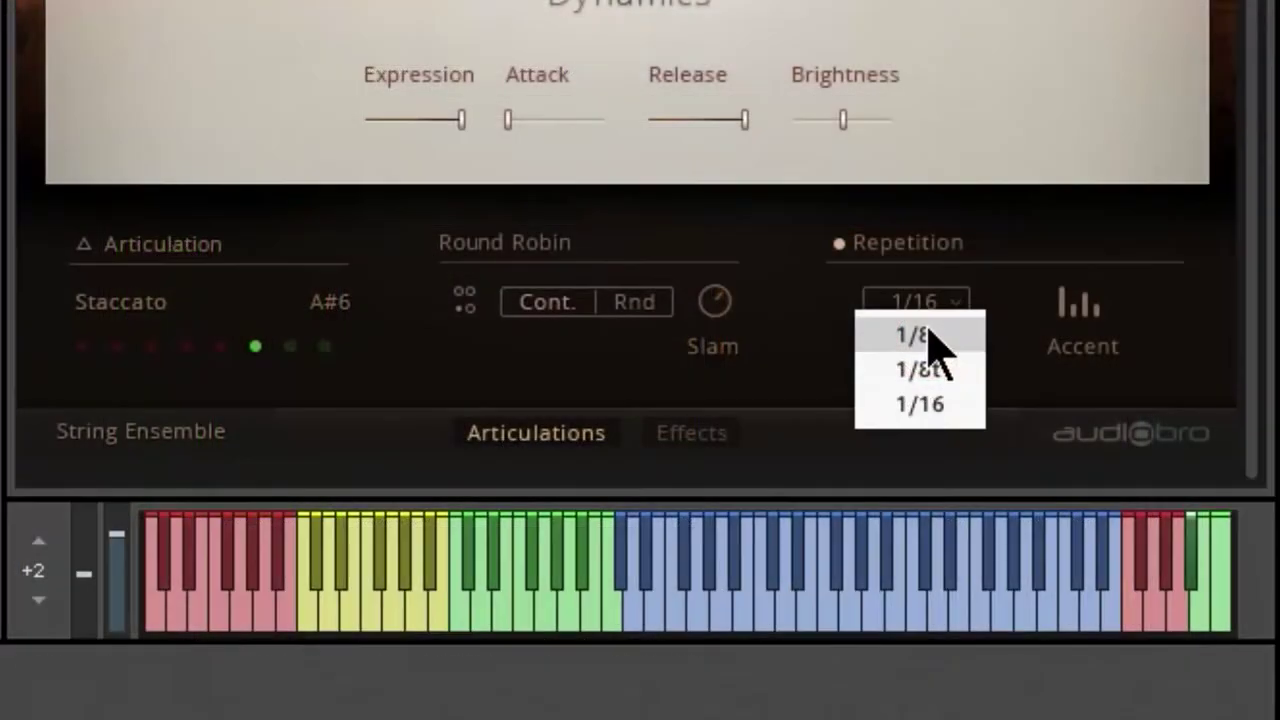
{"action": "left_click", "coordinate": [1027, 528]}
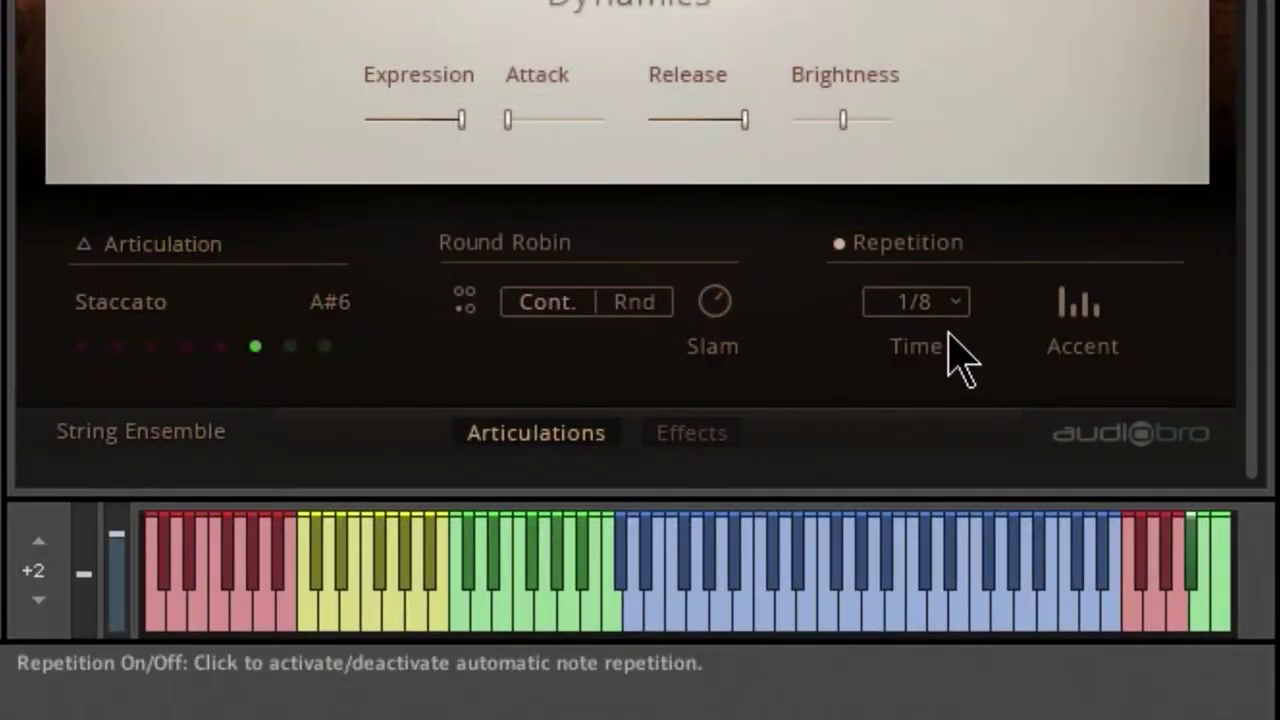
- Try the No accents, Accent 1 + 3 and Strong Accent 1 + 3 repetition patterns, and finish with Accent 1
{"action": "left_click", "coordinate": [1068, 322]}
{"action": "left_click", "coordinate": [1066, 345]}
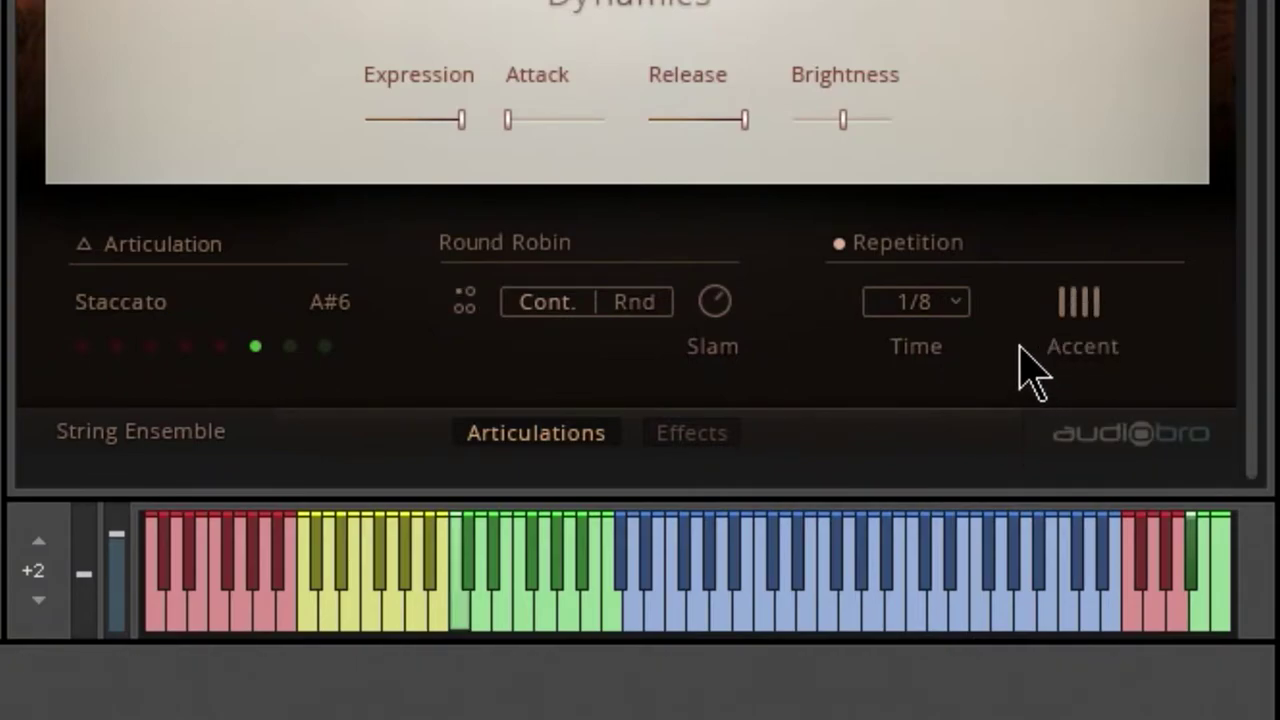
{"action": "left_click", "coordinate": [1085, 335]}
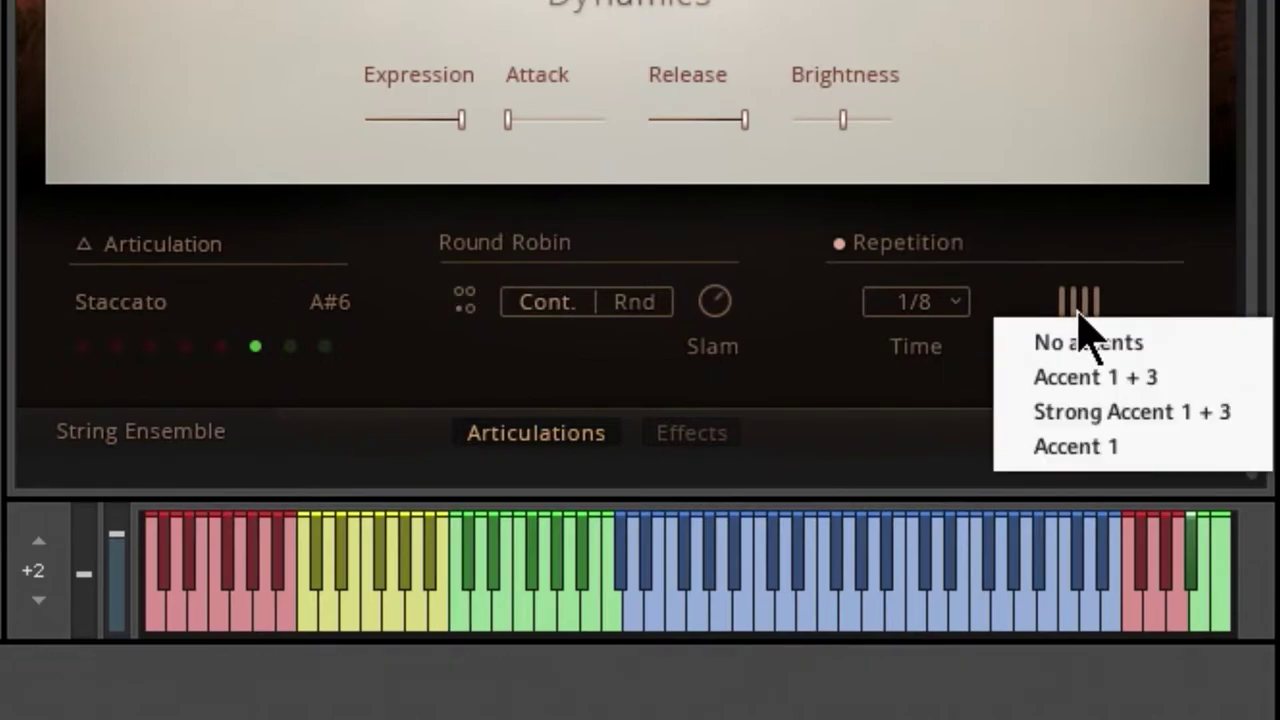
{"action": "left_click", "coordinate": [1080, 378]}
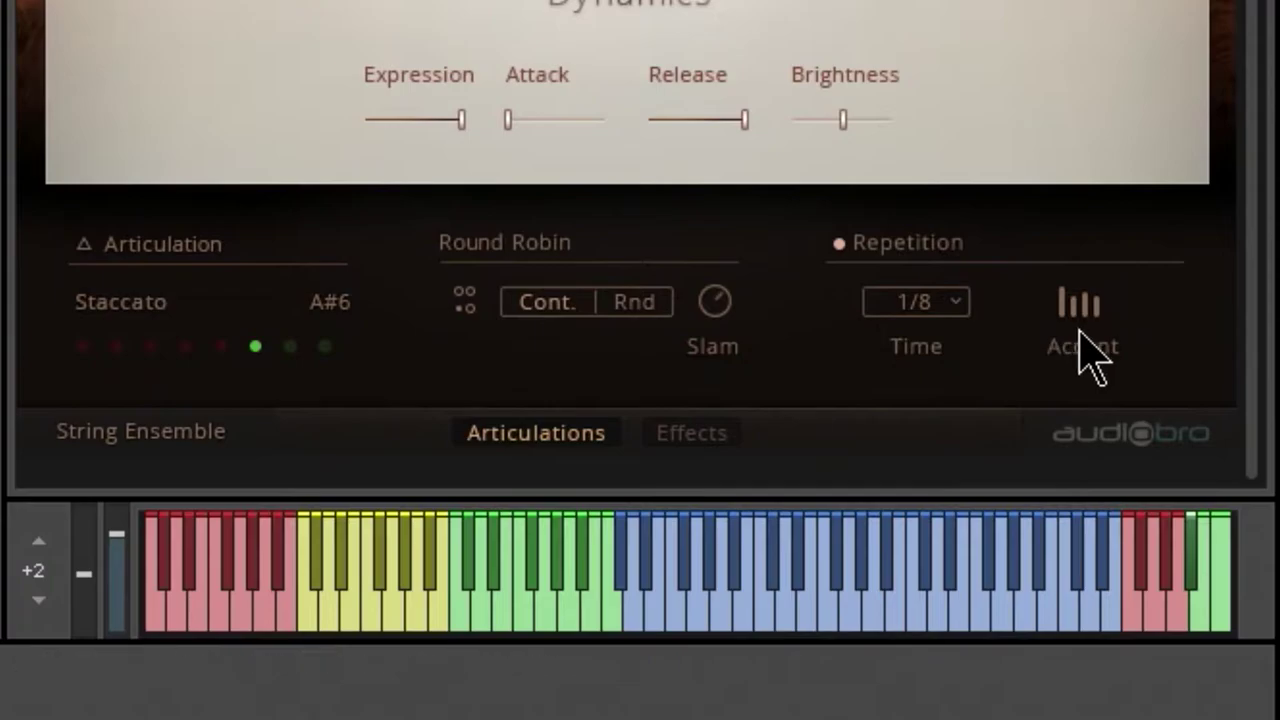
{"action": "left_click", "coordinate": [1086, 320]}
{"action": "left_click", "coordinate": [1088, 412]}
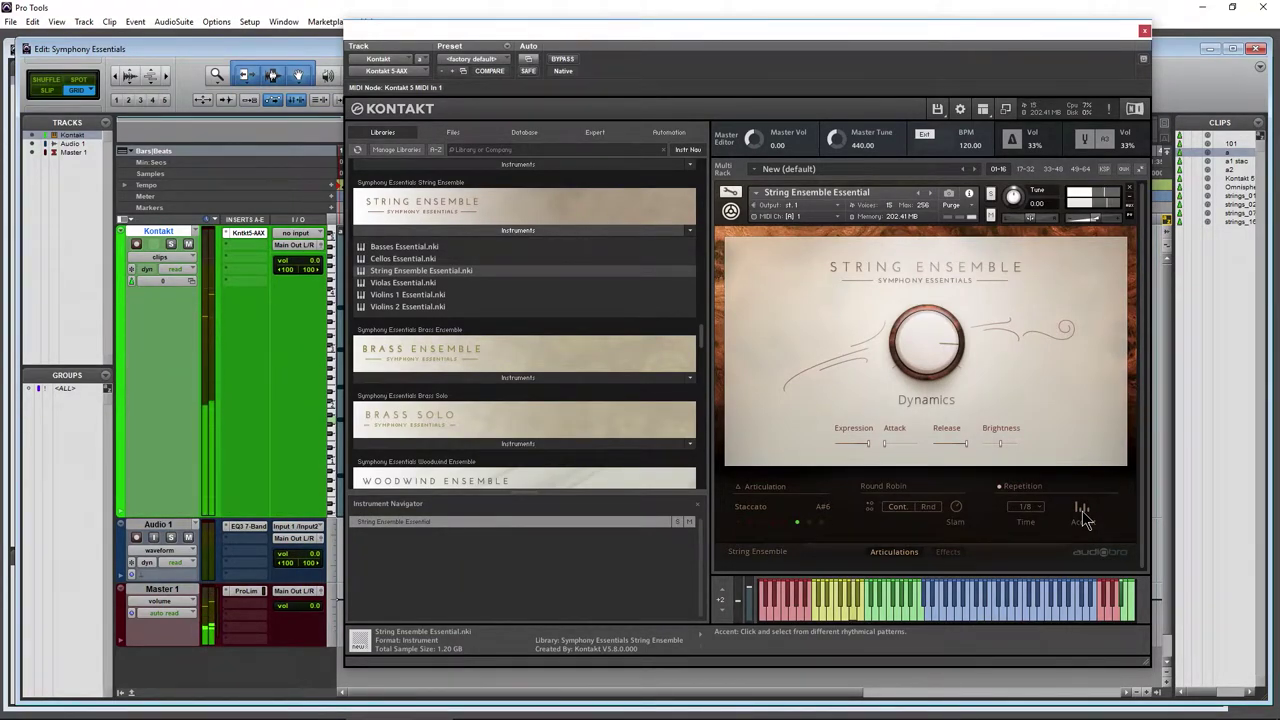
{"action": "left_click", "coordinate": [1083, 512]}
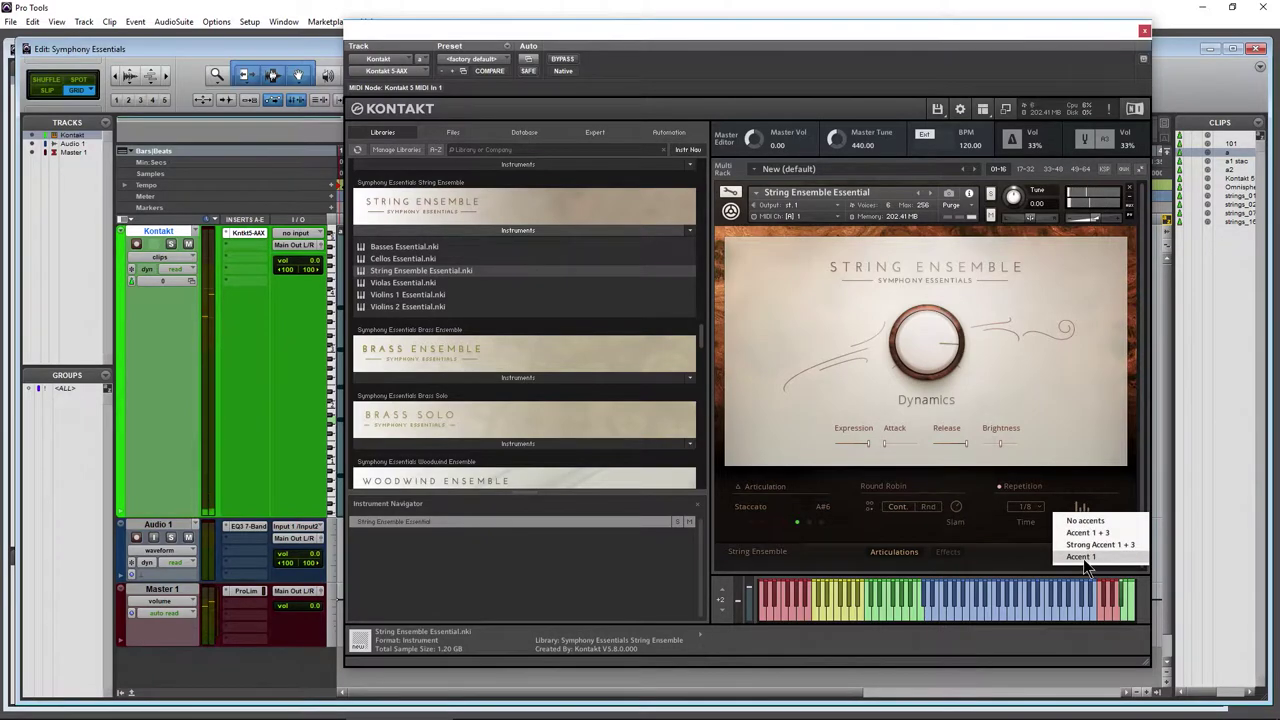
{"action": "left_click", "coordinate": [1086, 545]}
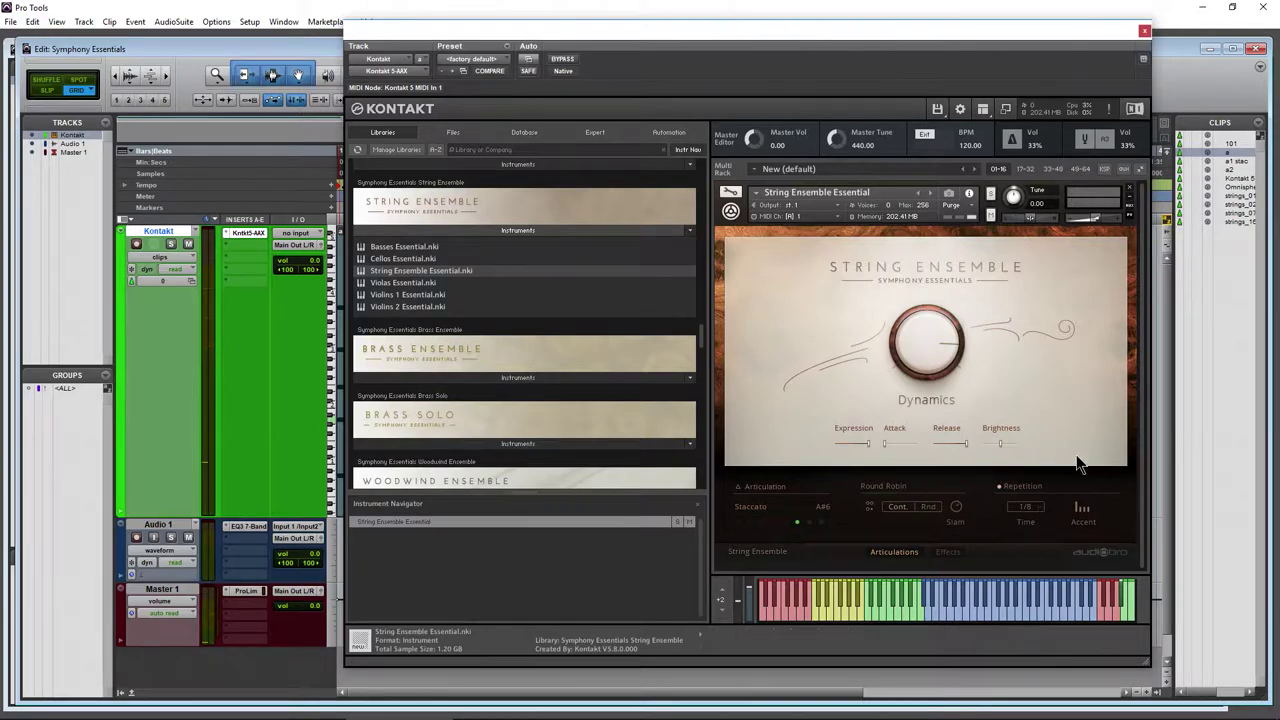
- Try session tempos of 90 and 220 BPM, playing back the Staccato repetition
{"action": "left_click_drag", "start_coordinate": [940, 48], "coordinate": [715, 61]}
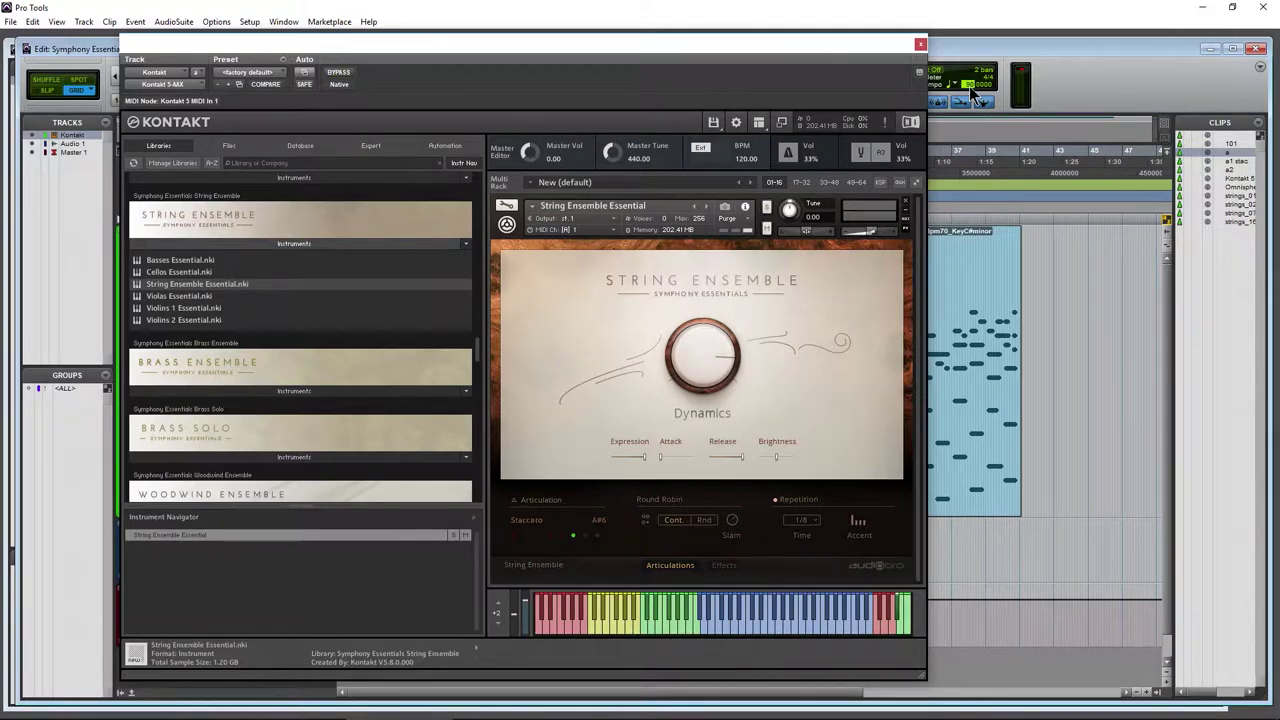
{"action": "key", "text": "Return"}
{"action": "key", "text": "space"}
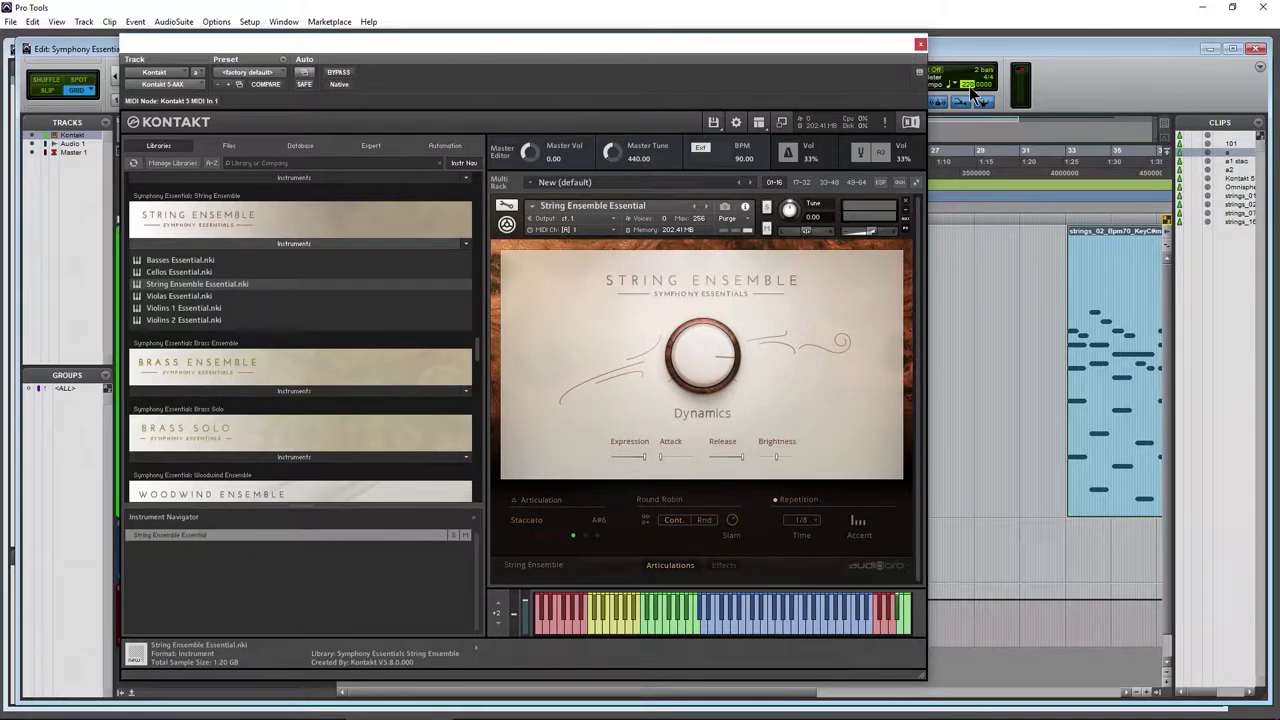
{"action": "key", "text": "Return"}
{"action": "key", "text": "space"}
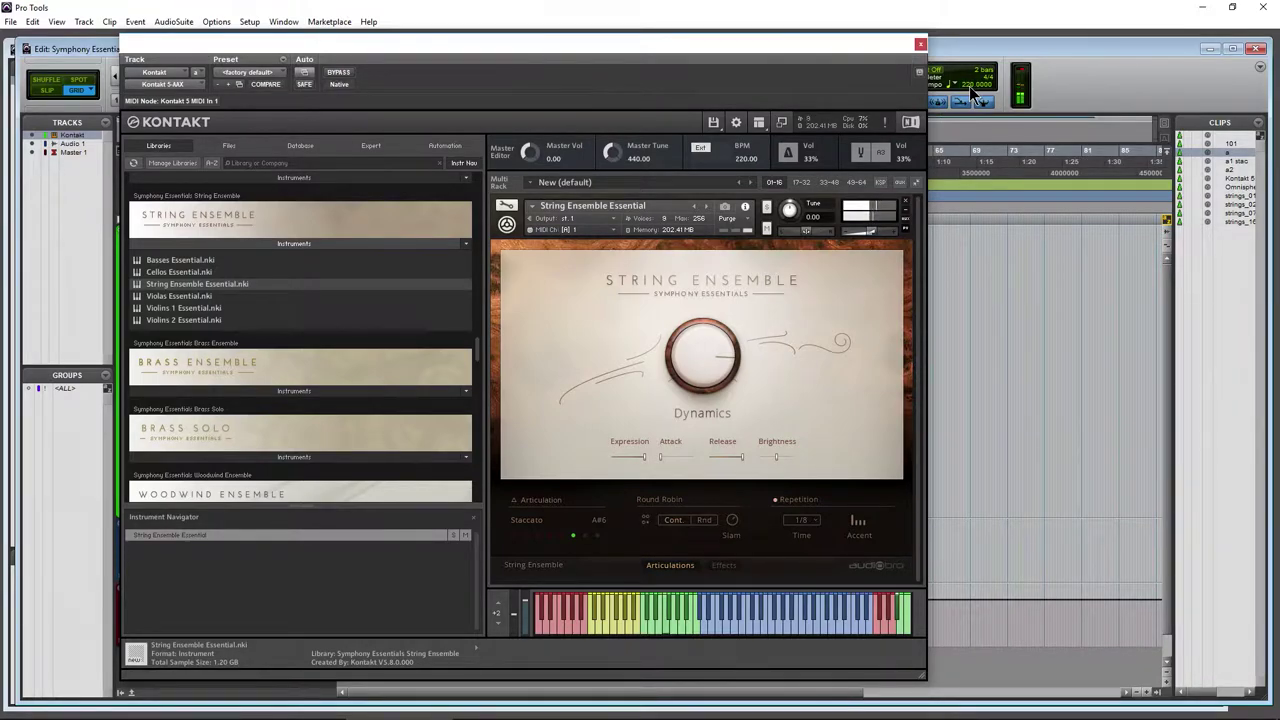
- Set the Staccato repetition time to 1/16 and return the session tempo to 120 BPM
{"action": "left_click", "coordinate": [805, 521]}
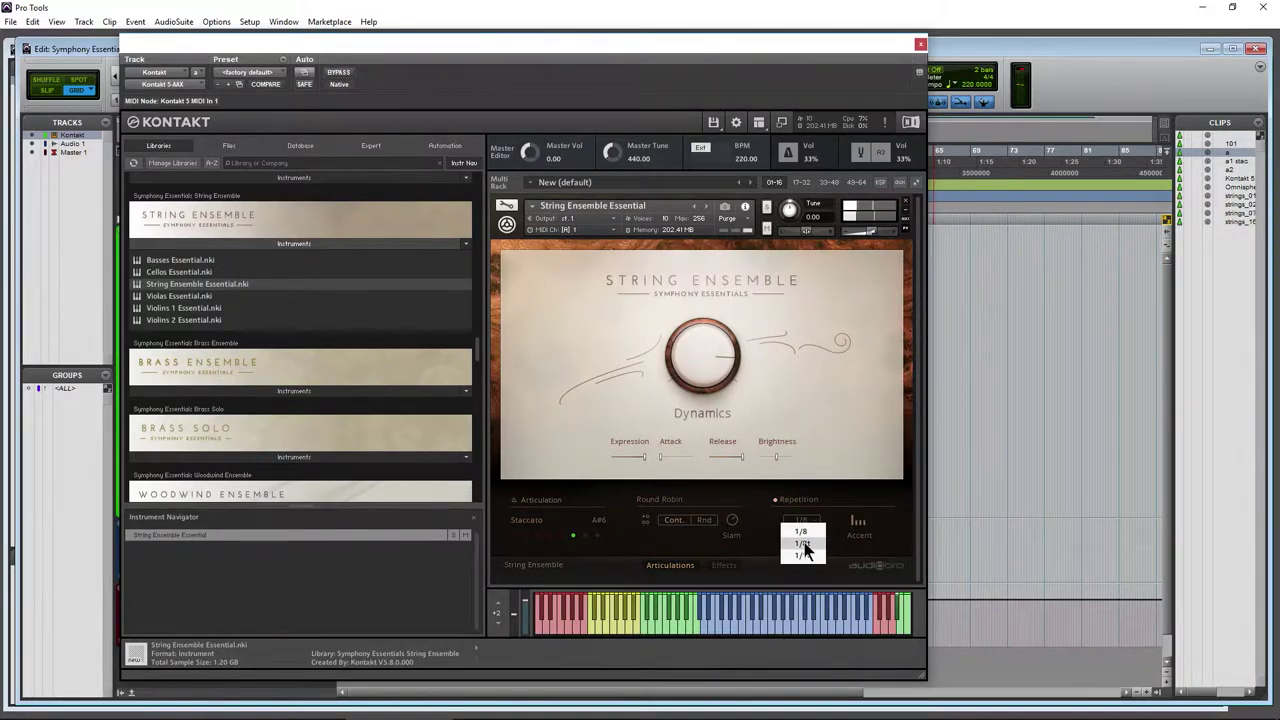
{"action": "left_click", "coordinate": [806, 558]}
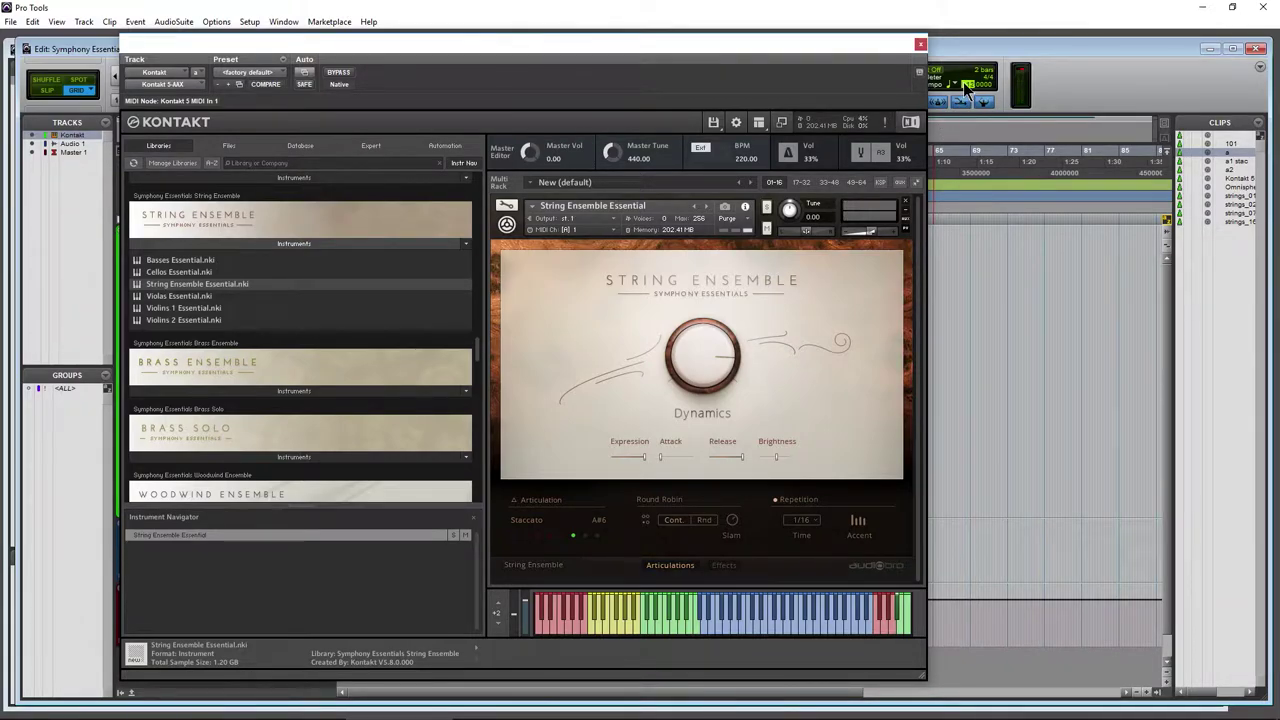
{"action": "key", "text": "Return"}
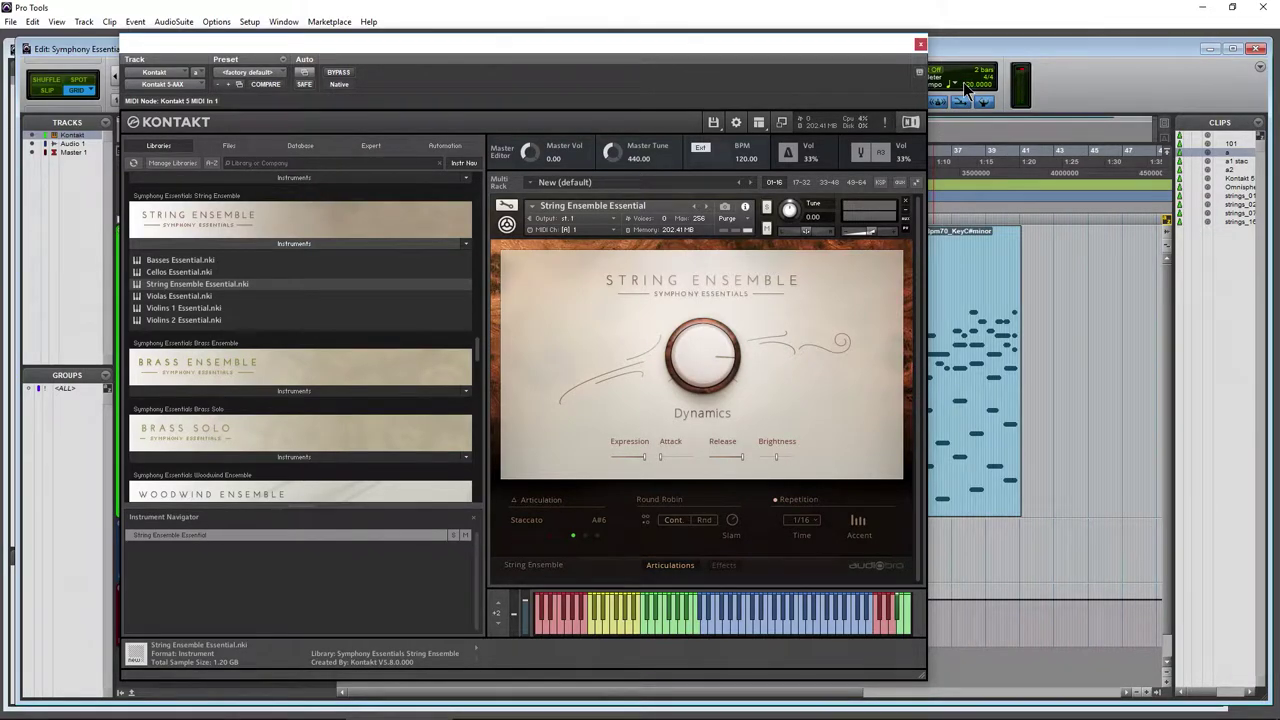
{"action": "left_click_drag", "start_coordinate": [560, 48], "coordinate": [785, 39]}
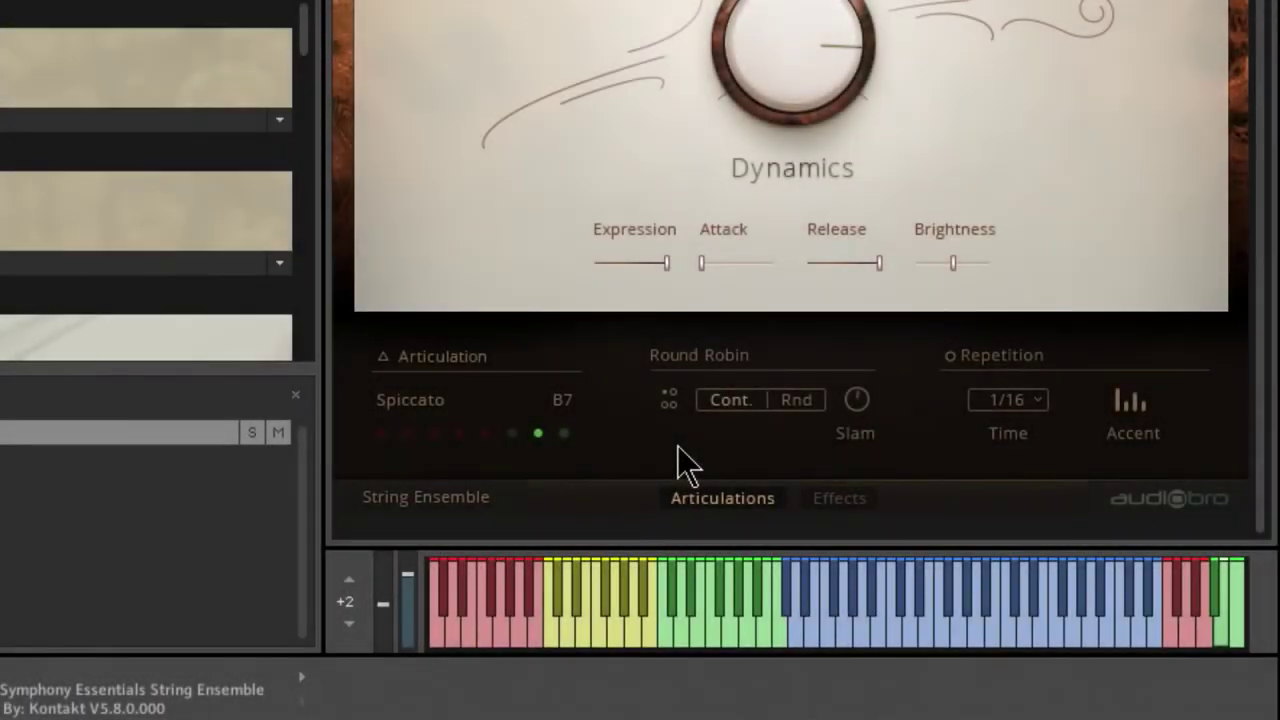
- Alternate between the Staccato and Spiccato articulations, finishing with Spiccato through its keyswitch
{"action": "left_click", "coordinate": [513, 435]}
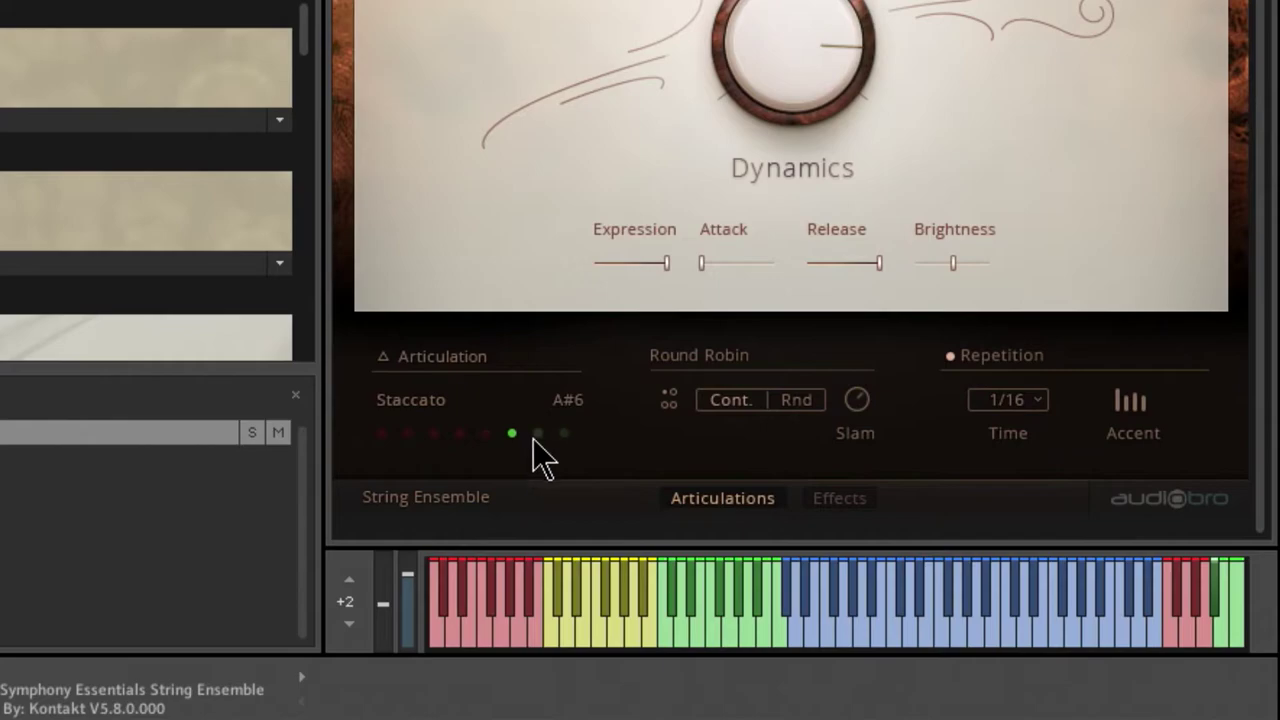
{"action": "left_click", "coordinate": [536, 435]}
{"action": "left_click", "coordinate": [513, 435]}
{"action": "left_click", "coordinate": [538, 435]}
{"action": "left_click", "coordinate": [1221, 602]}
{"action": "left_click", "coordinate": [1218, 619]}
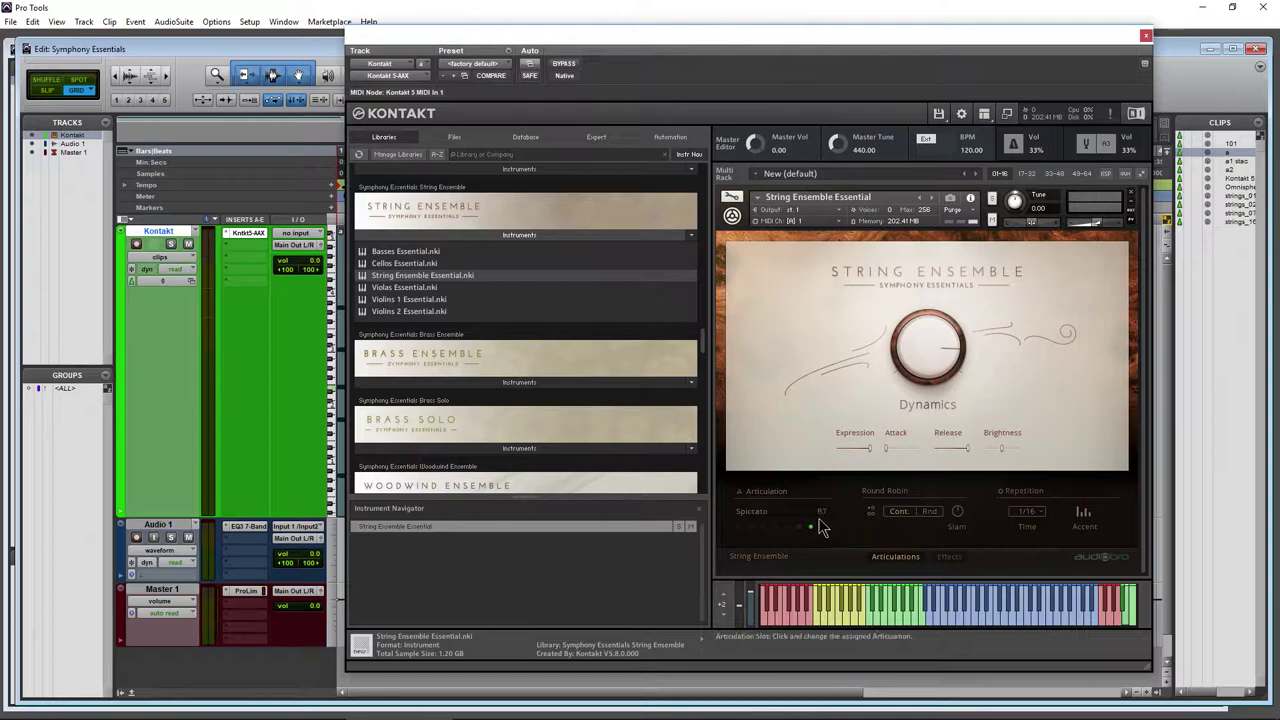
- Use keyswitches to try Sustains and return to Spiccato, and compare Spiccato with Staccato once more
{"action": "left_click", "coordinate": [1104, 621]}
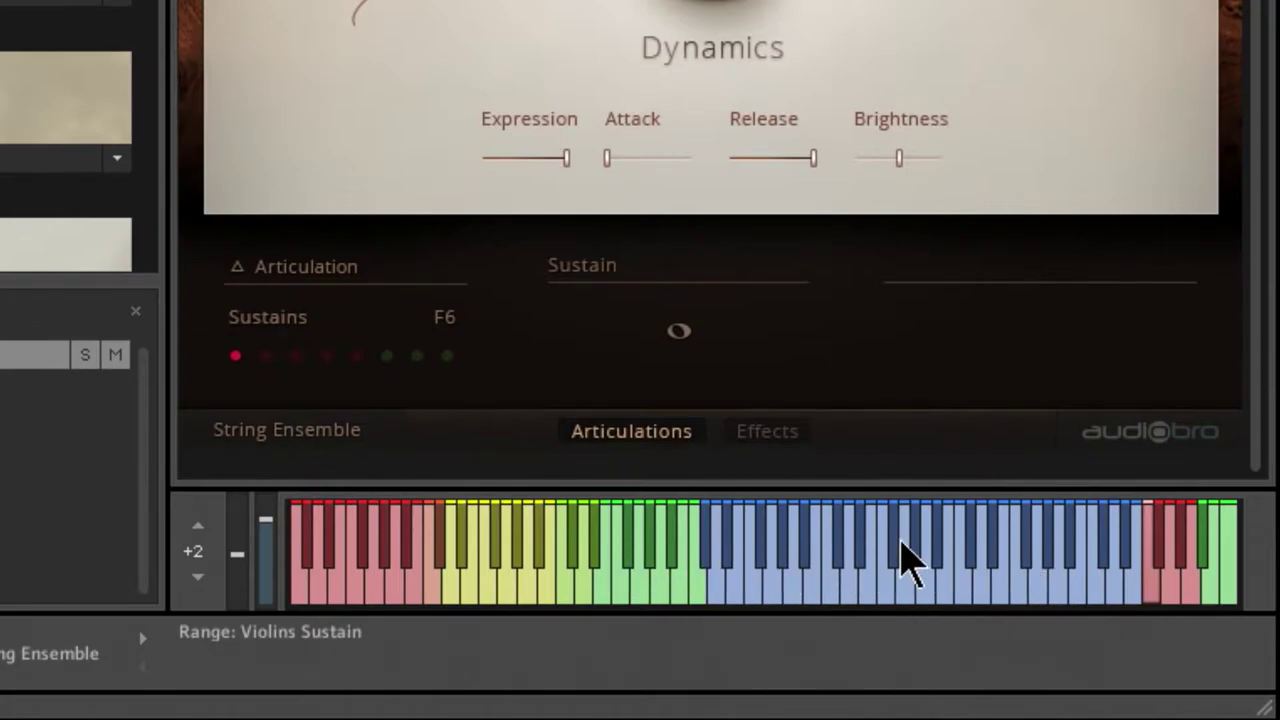
{"action": "left_click", "coordinate": [1216, 592]}
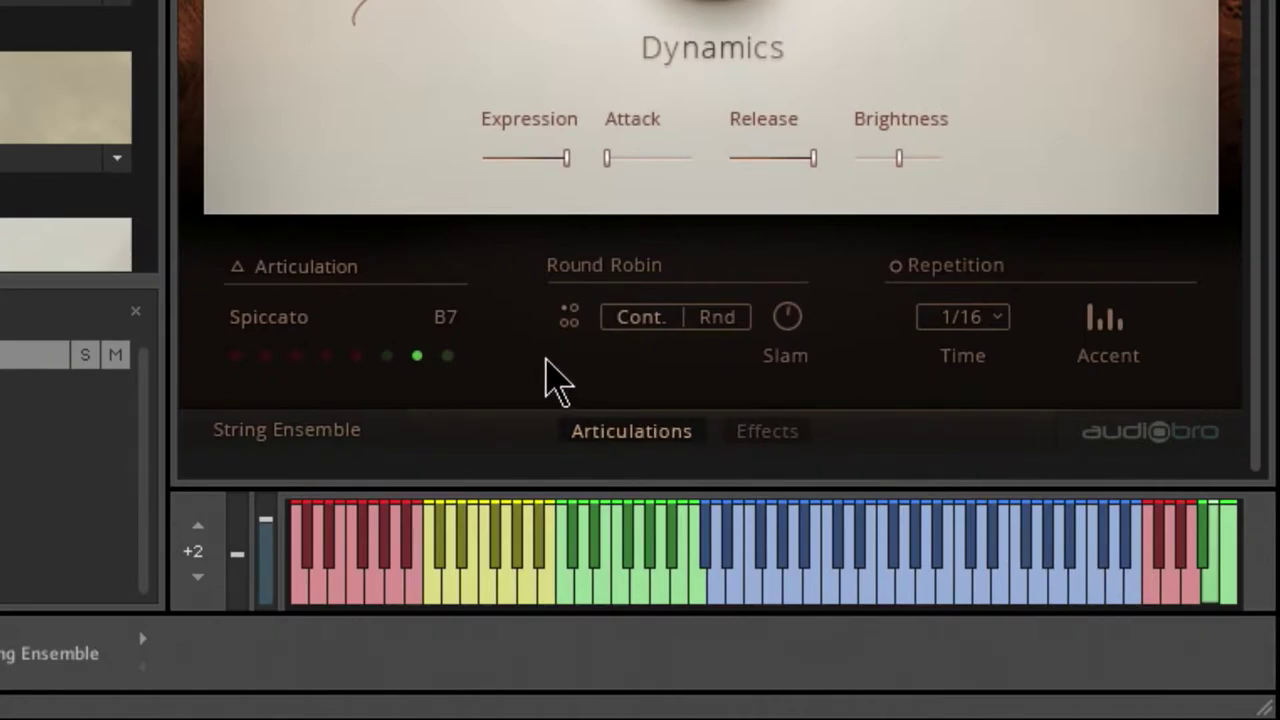
{"action": "left_click", "coordinate": [388, 358]}
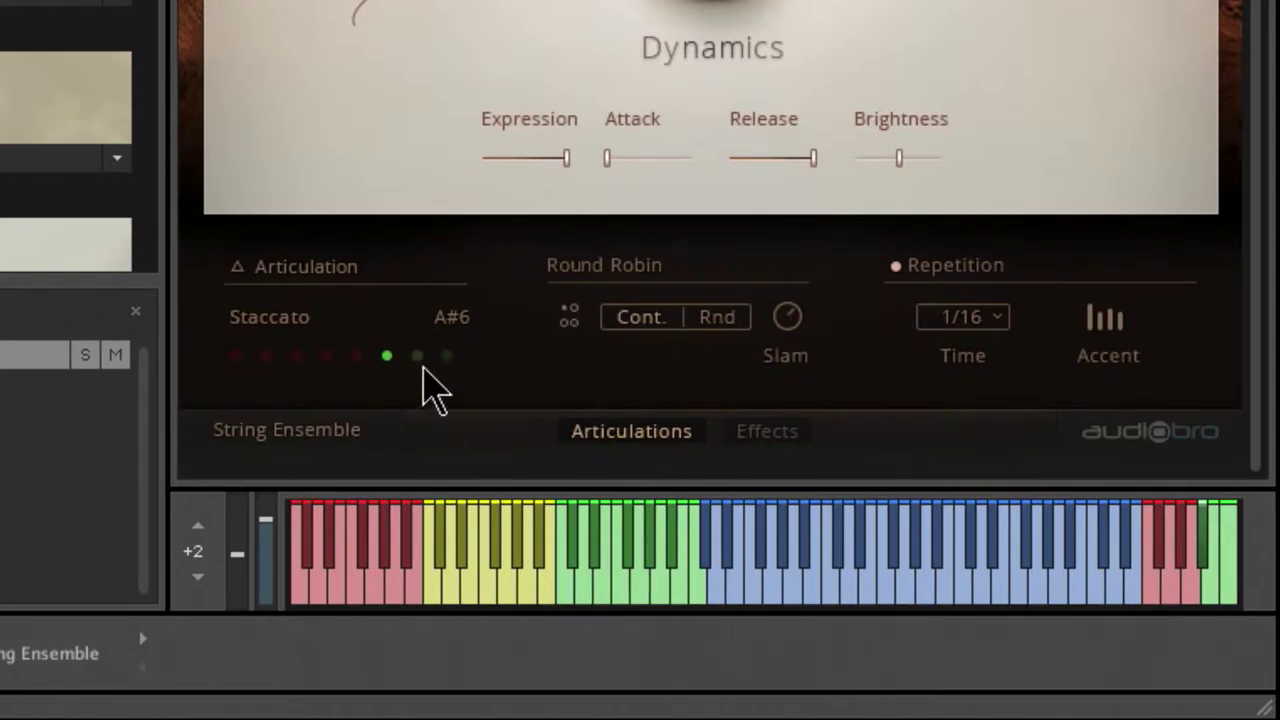
{"action": "left_click", "coordinate": [419, 364]}
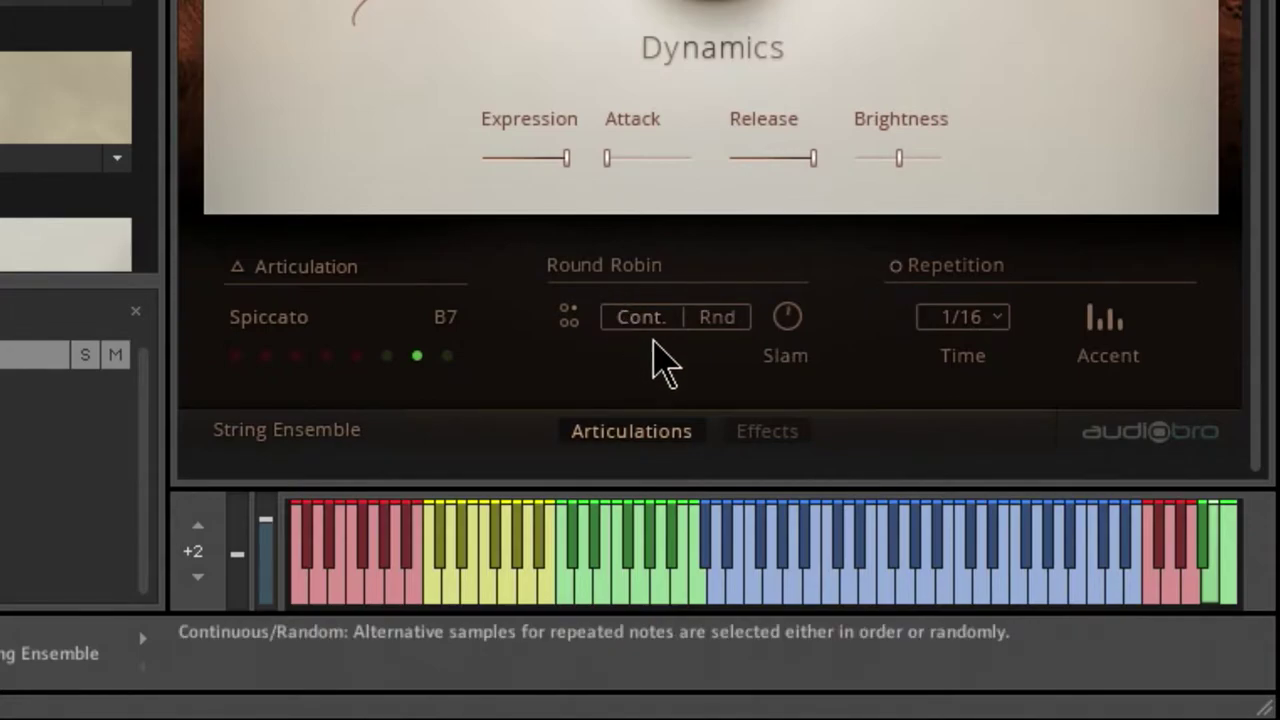
- Set Spiccato's round robin to Rnd and enable Repetition with a time of 1/8T and the Accent 1 + 3 pattern
{"action": "left_click", "coordinate": [714, 320]}
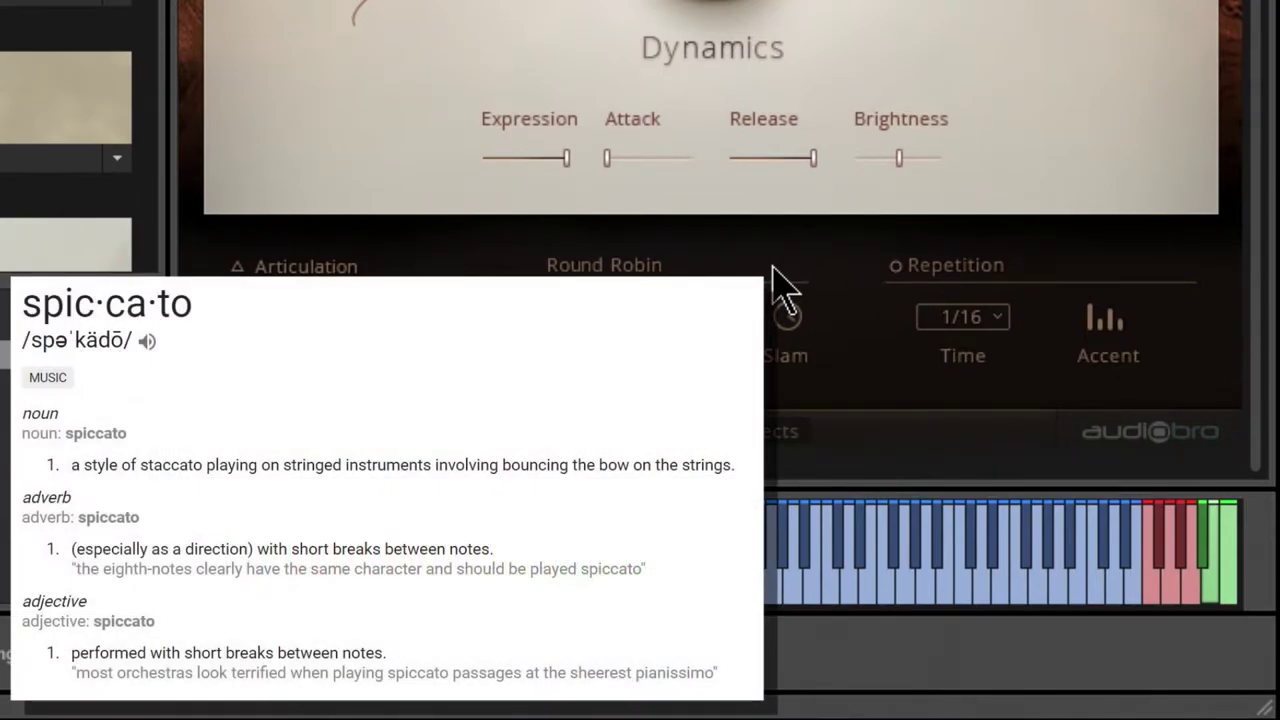
{"action": "left_click", "coordinate": [888, 272]}
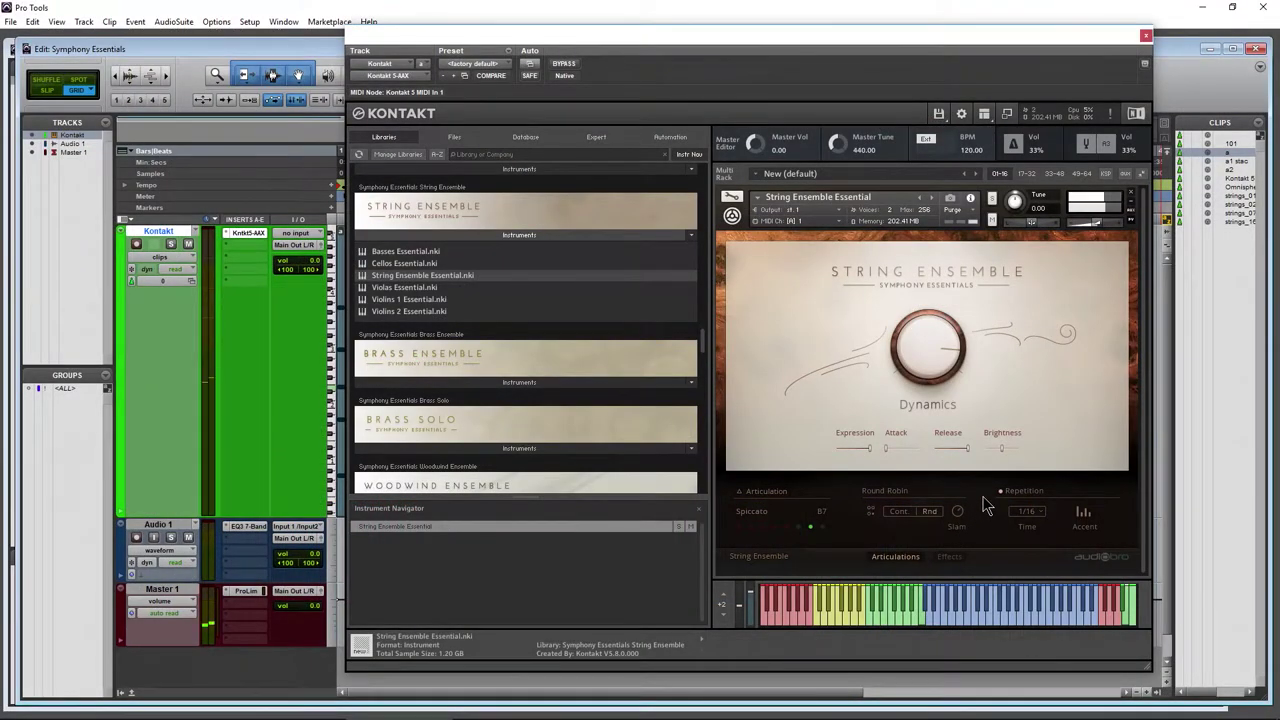
{"action": "left_click_drag", "start_coordinate": [1036, 520], "coordinate": [1037, 536]}
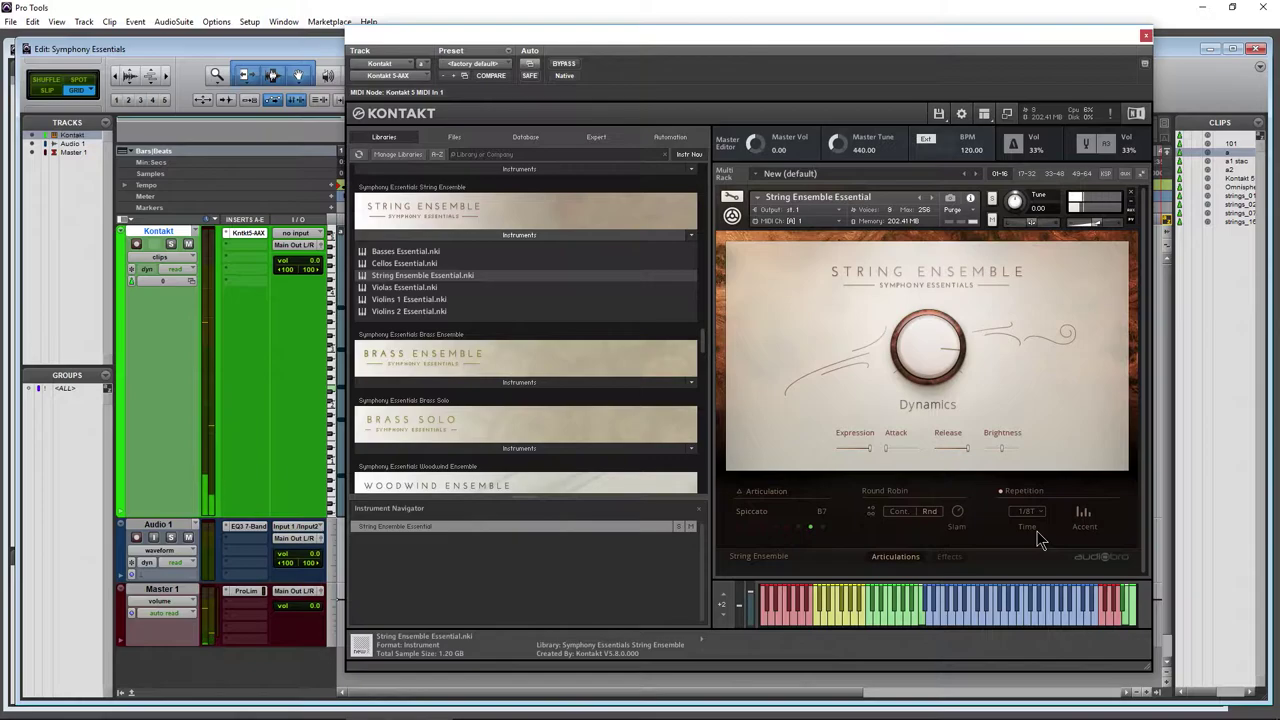
{"action": "left_click", "coordinate": [1083, 518]}
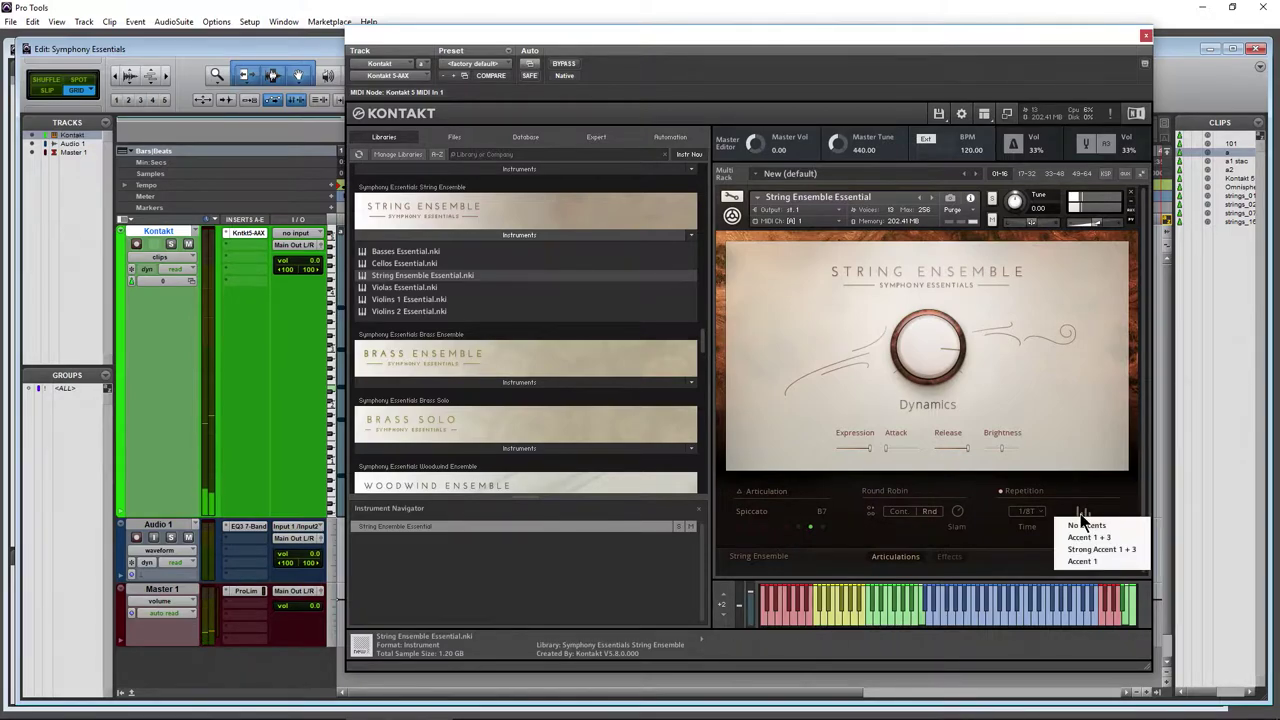
{"action": "left_click", "coordinate": [1073, 537]}
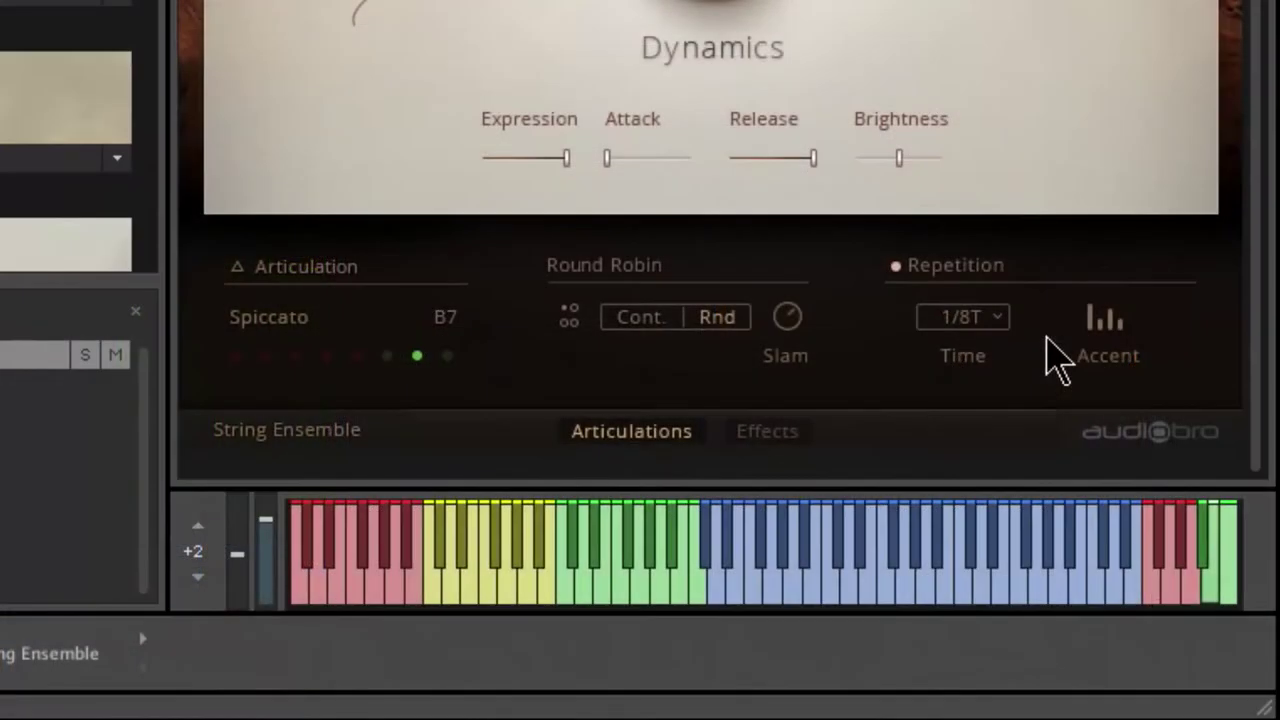
- Compare the round robin and repetition settings of Pizzicato, Spiccato and Staccato, ending on Spiccato
{"action": "left_click", "coordinate": [447, 356]}
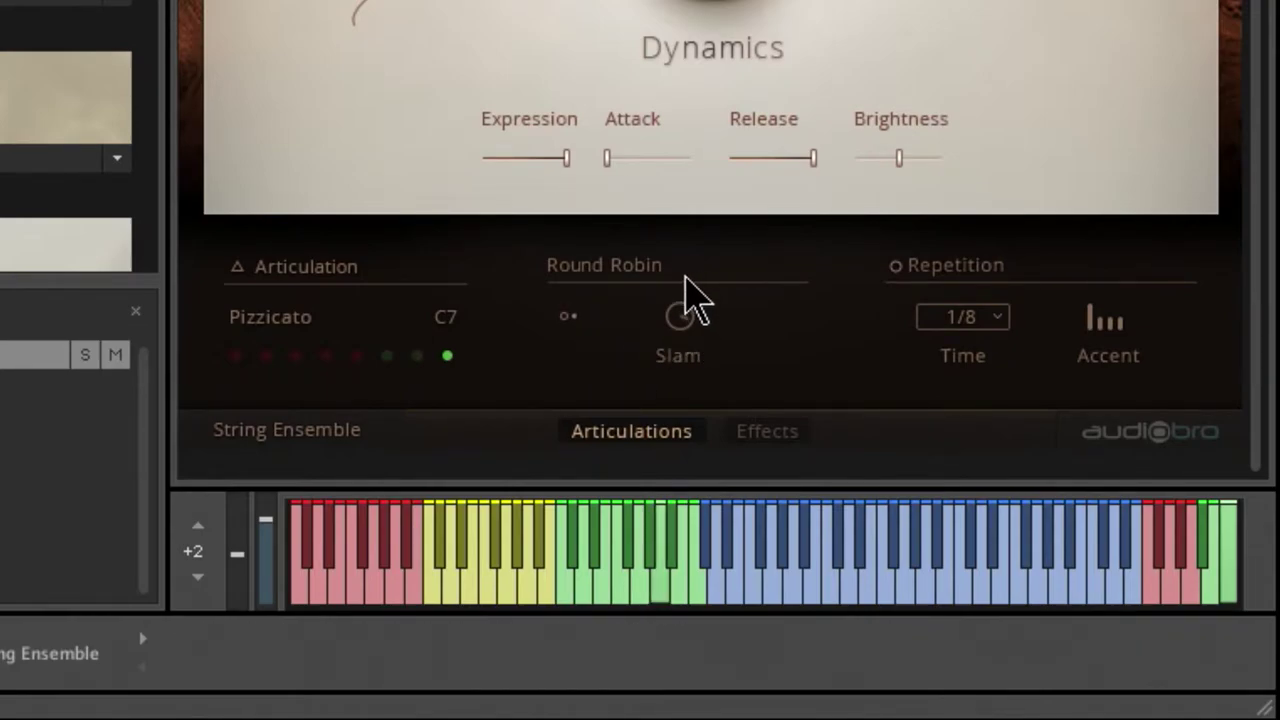
{"action": "left_click", "coordinate": [417, 356]}
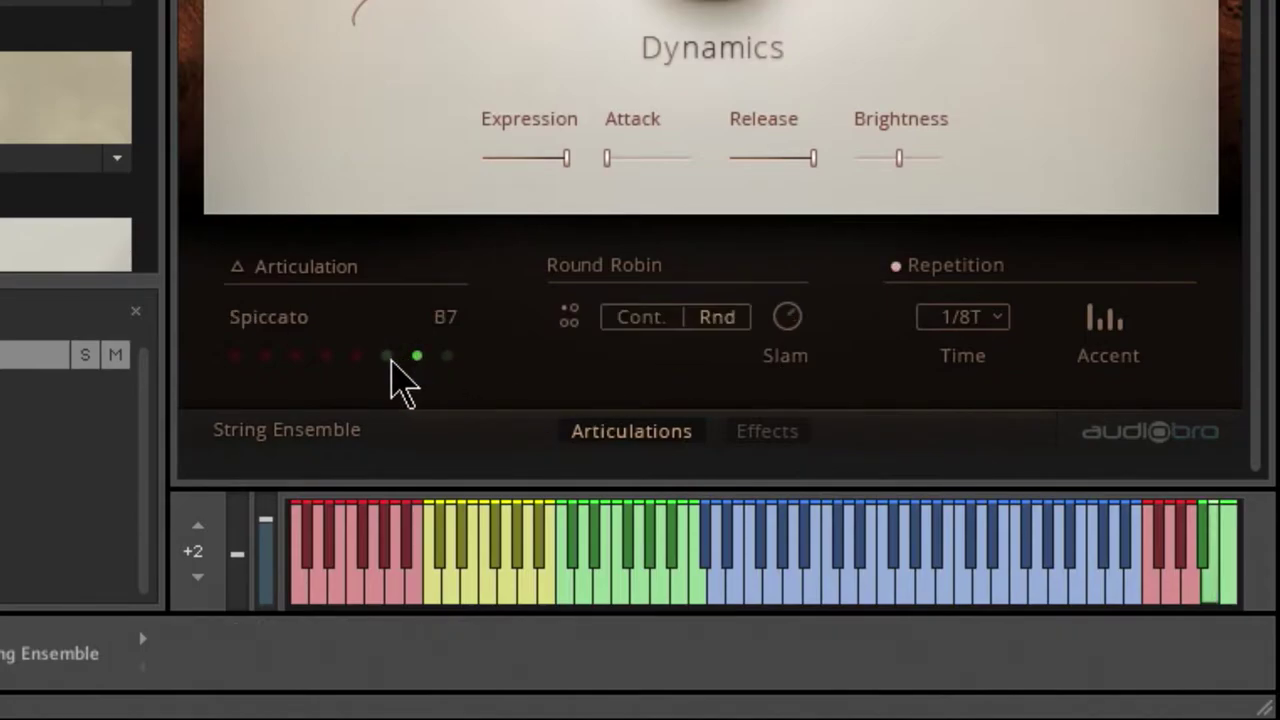
{"action": "left_click", "coordinate": [387, 357]}
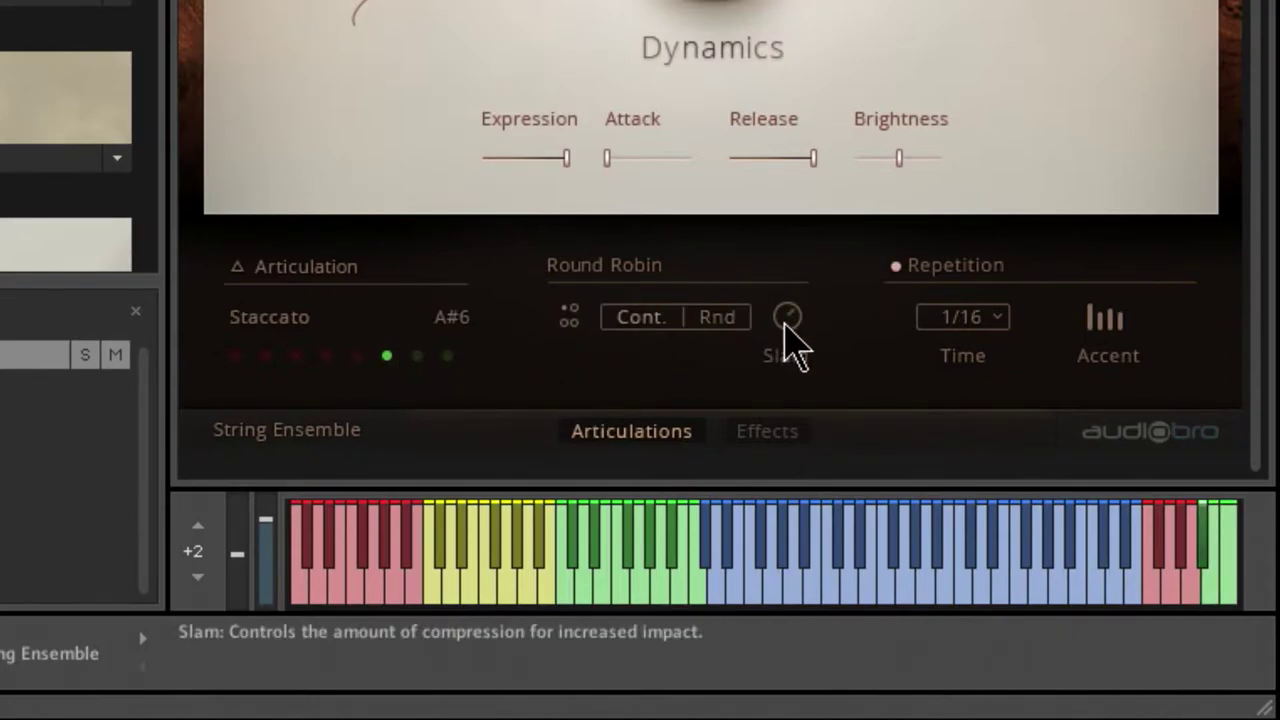
{"action": "left_click", "coordinate": [417, 357]}
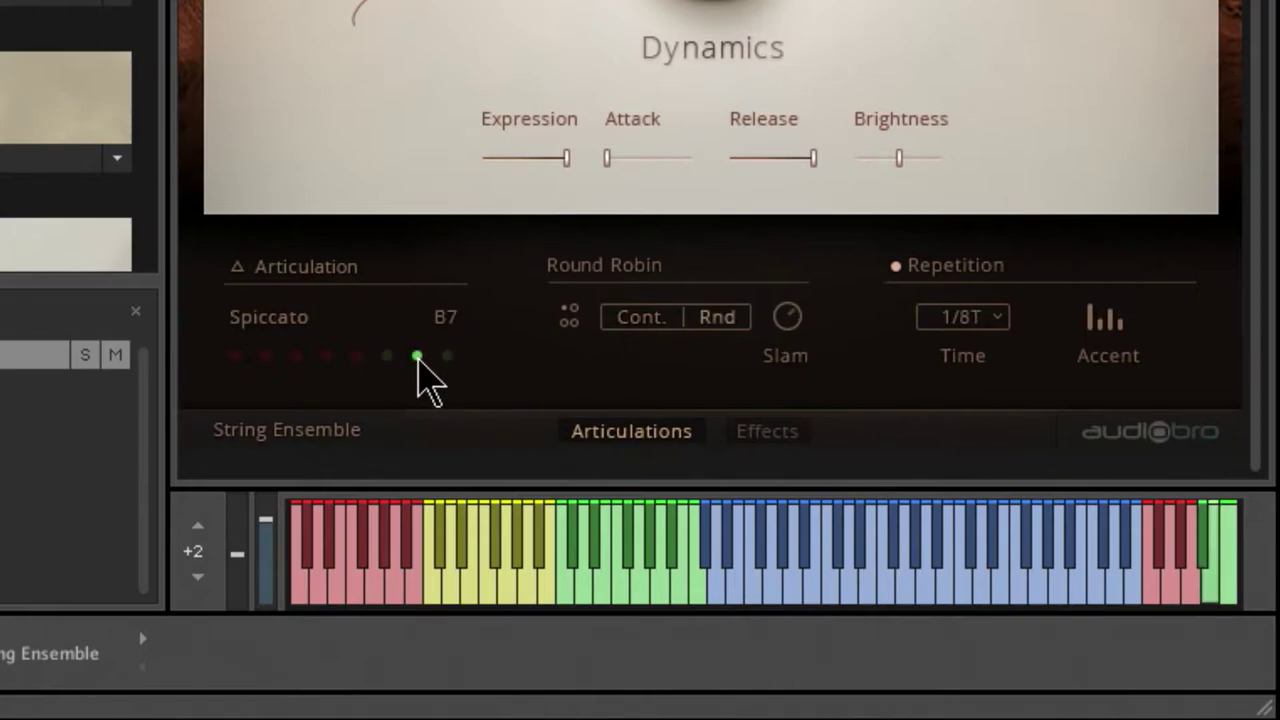
- Switch the articulation to Pizzicato and choose the Accent 1 + 3 pattern for its repetition
{"action": "left_click", "coordinate": [447, 357]}
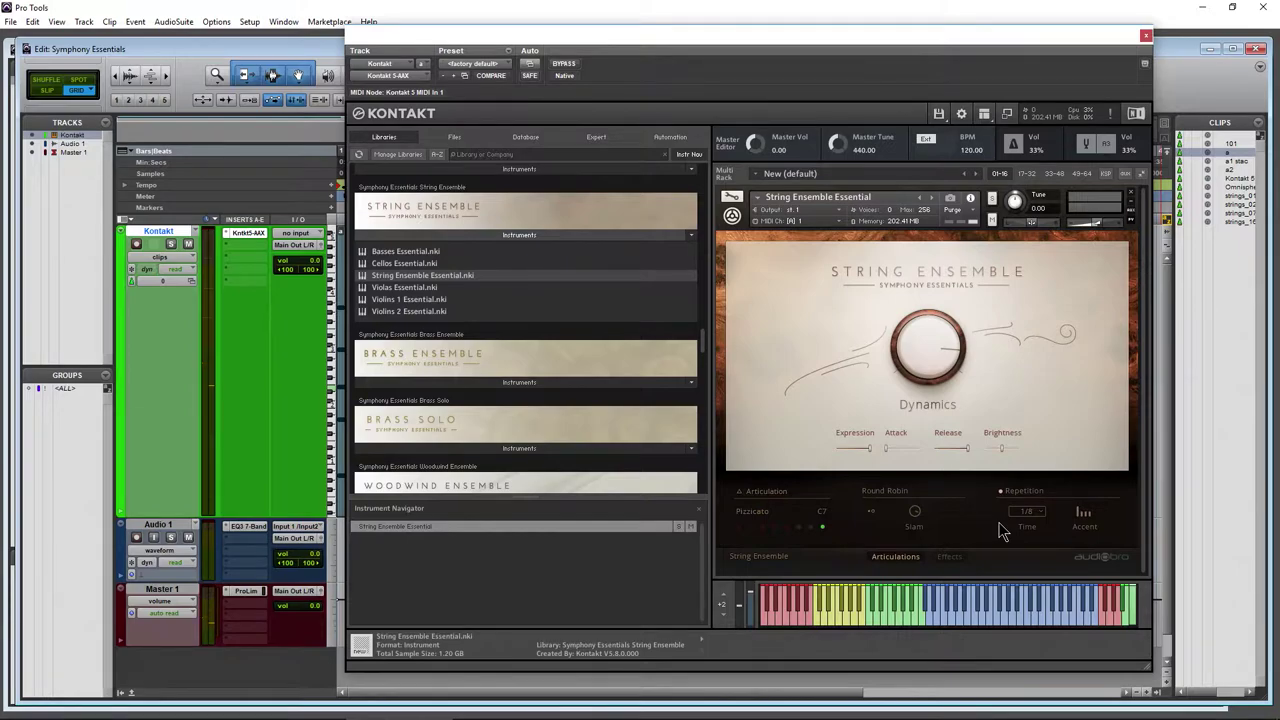
{"action": "left_click", "coordinate": [1082, 518]}
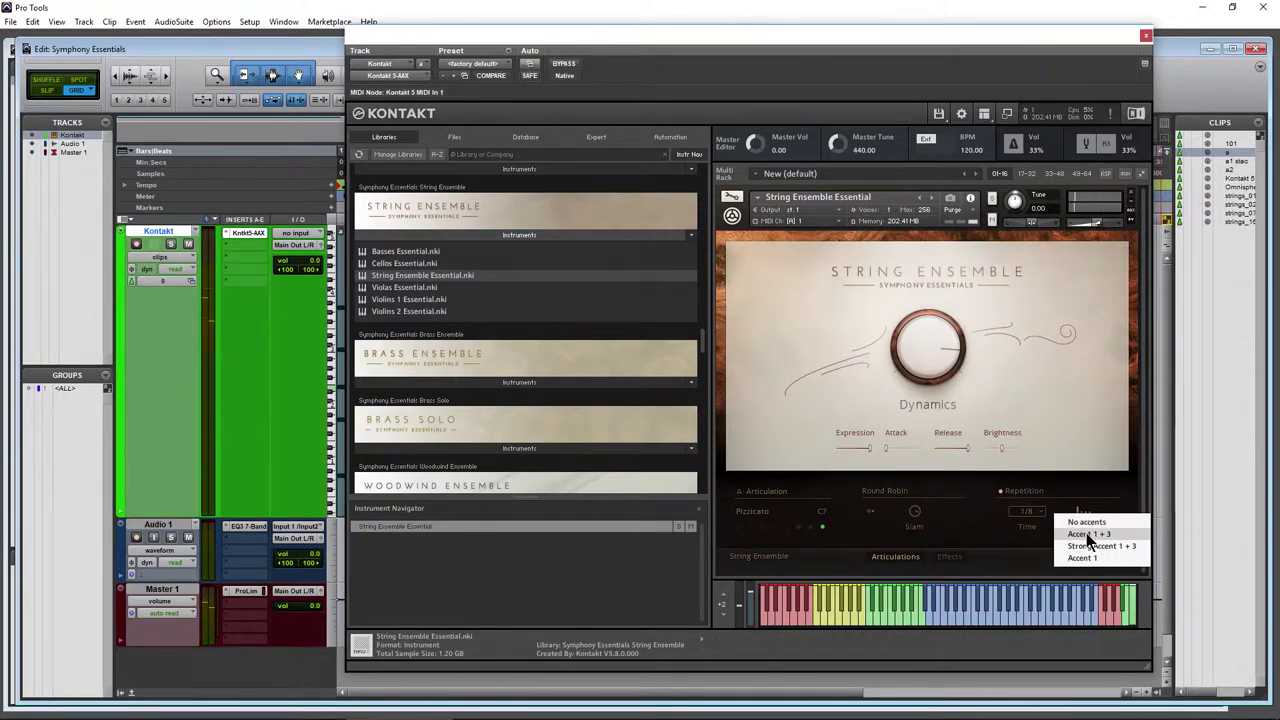
{"action": "left_click", "coordinate": [1087, 534]}
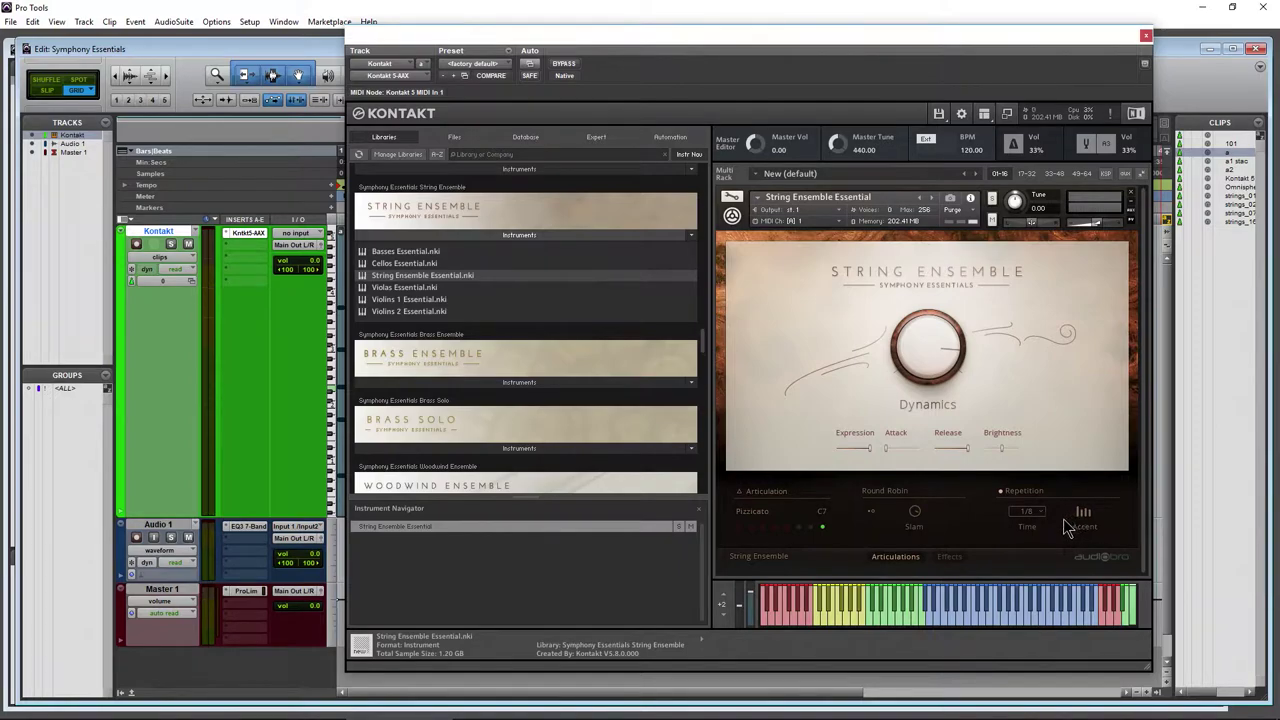
- Cycle through articulations including Sordino Sus. Vib., Spiccato and Staccato, finish on Tremolo, and view the articulation slots with their keyswitches
{"action": "left_click", "coordinate": [762, 527]}
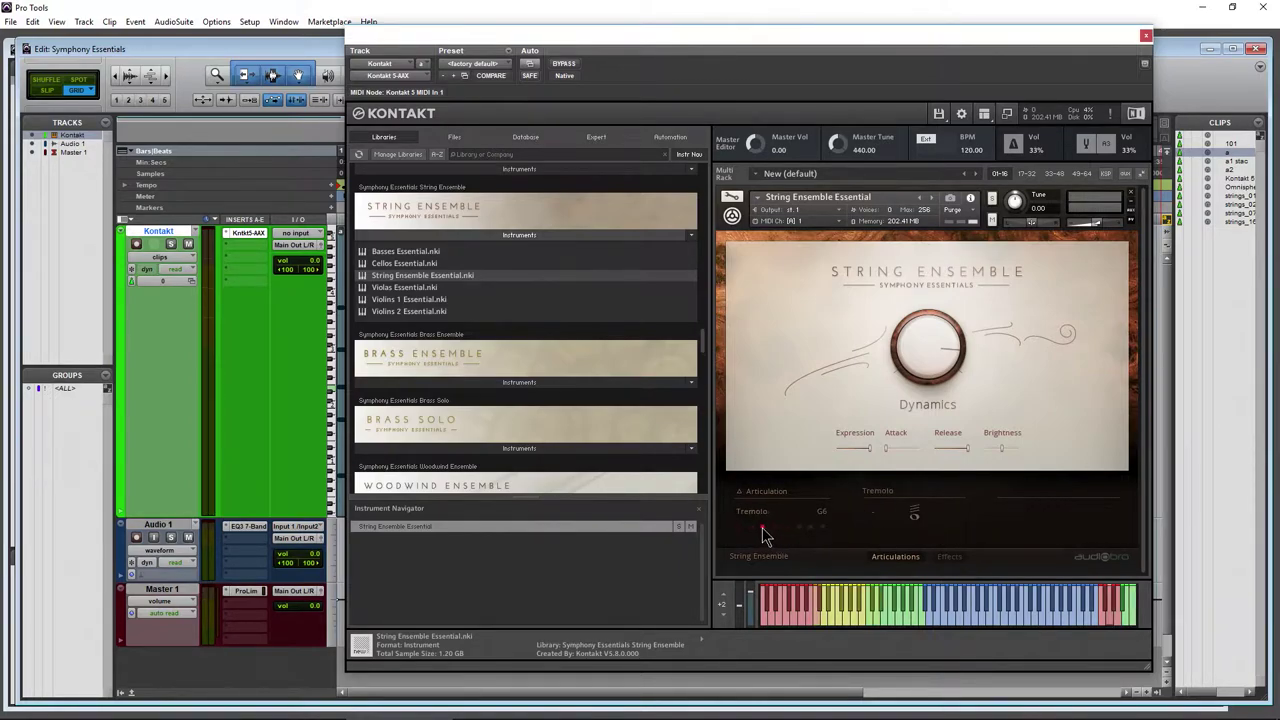
{"action": "left_click", "coordinate": [751, 528]}
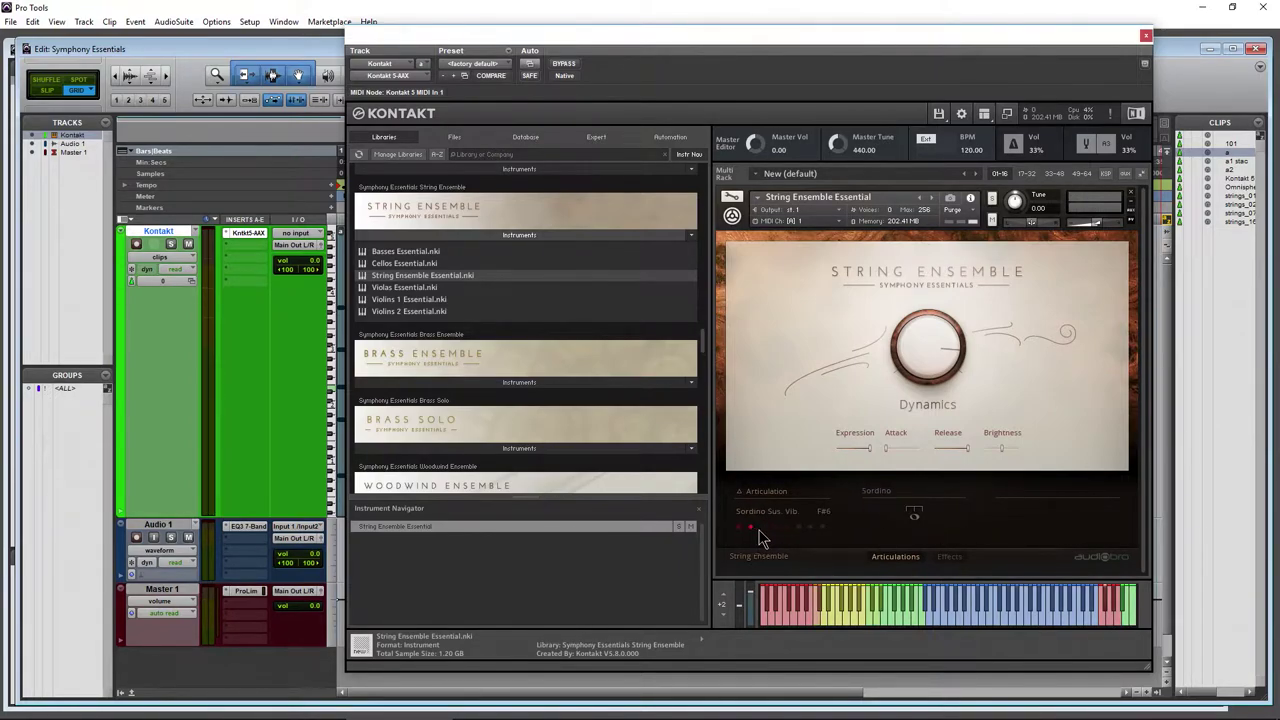
{"action": "left_click", "coordinate": [1106, 620]}
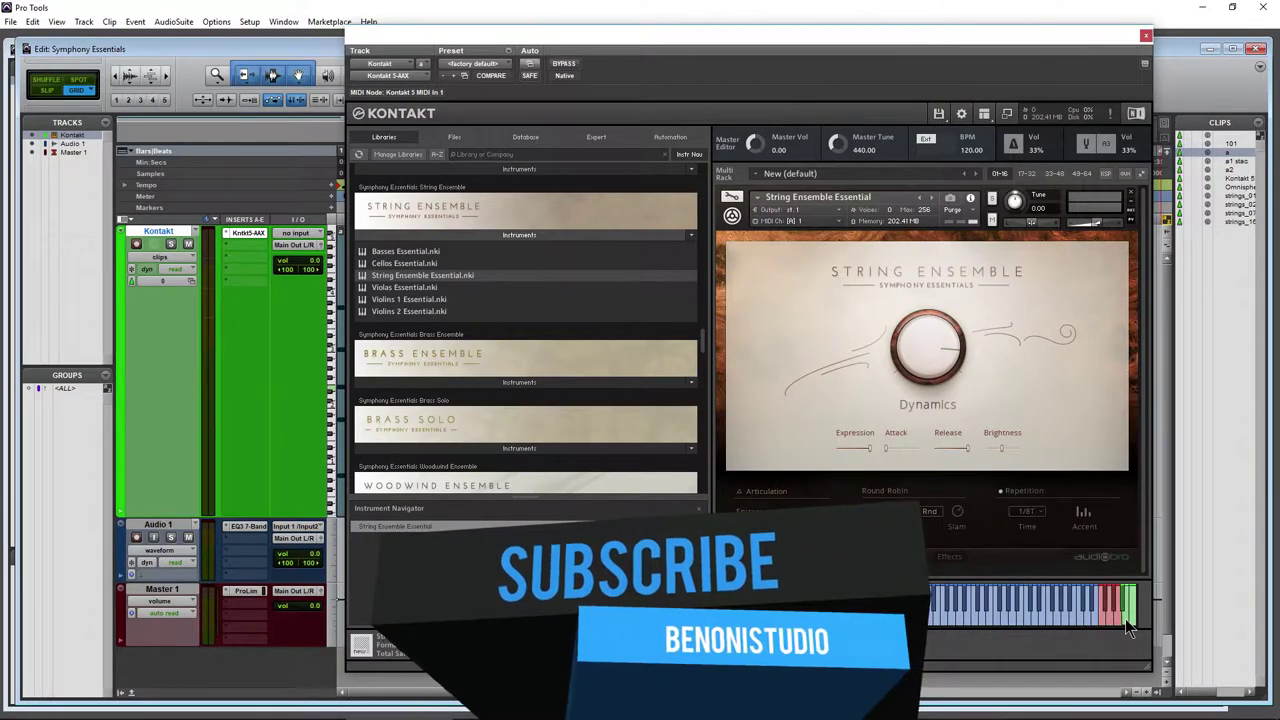
{"action": "left_click", "coordinate": [787, 528]}
{"action": "left_click", "coordinate": [798, 528]}
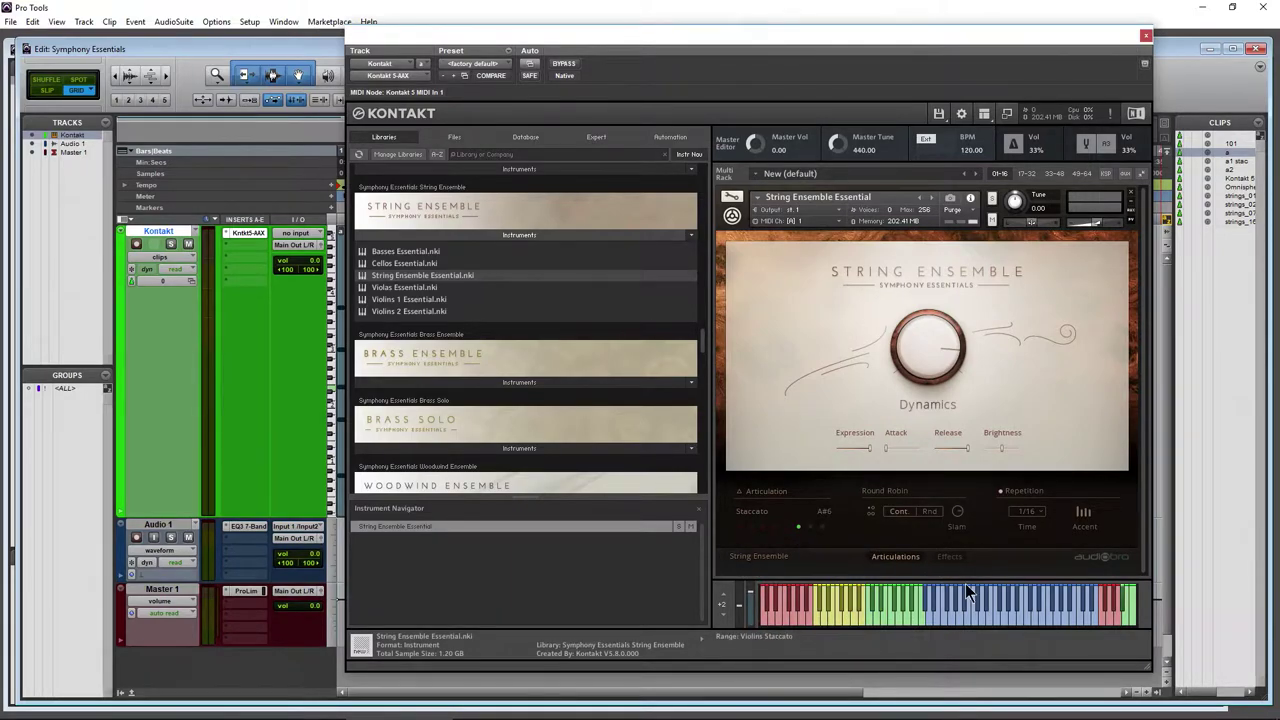
{"action": "left_click", "coordinate": [786, 528]}
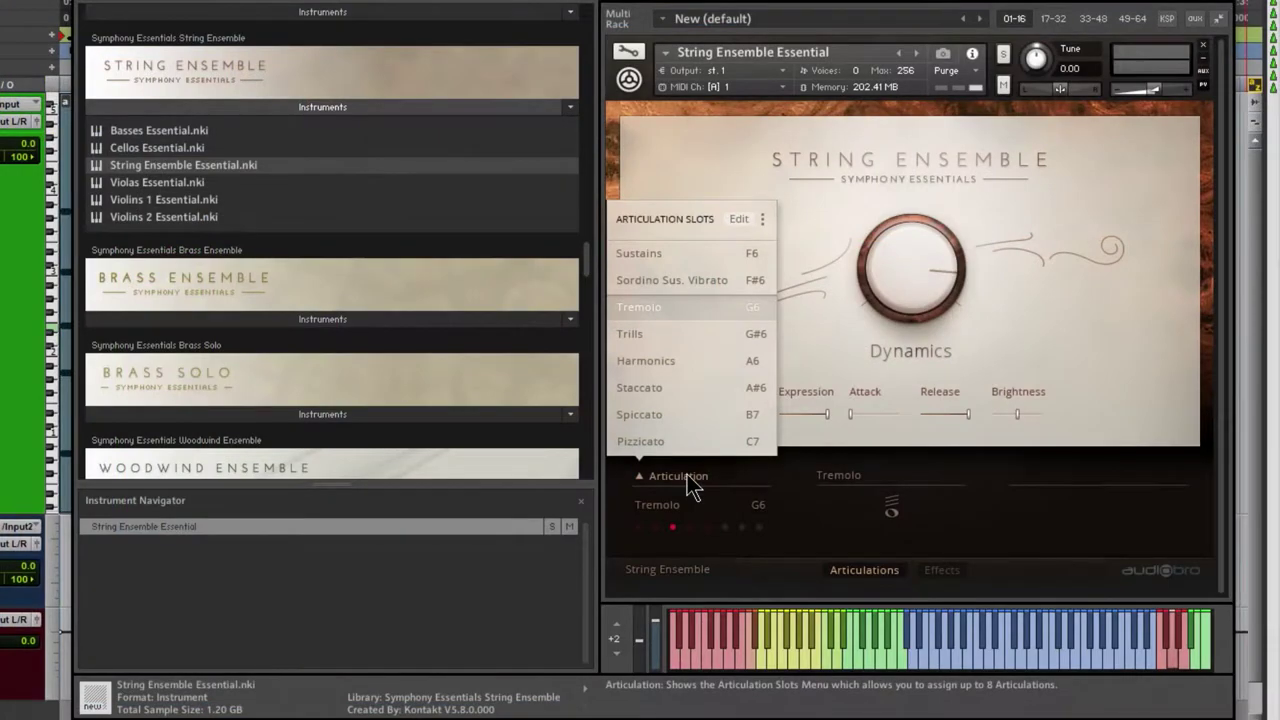
{"action": "left_click", "coordinate": [687, 474]}
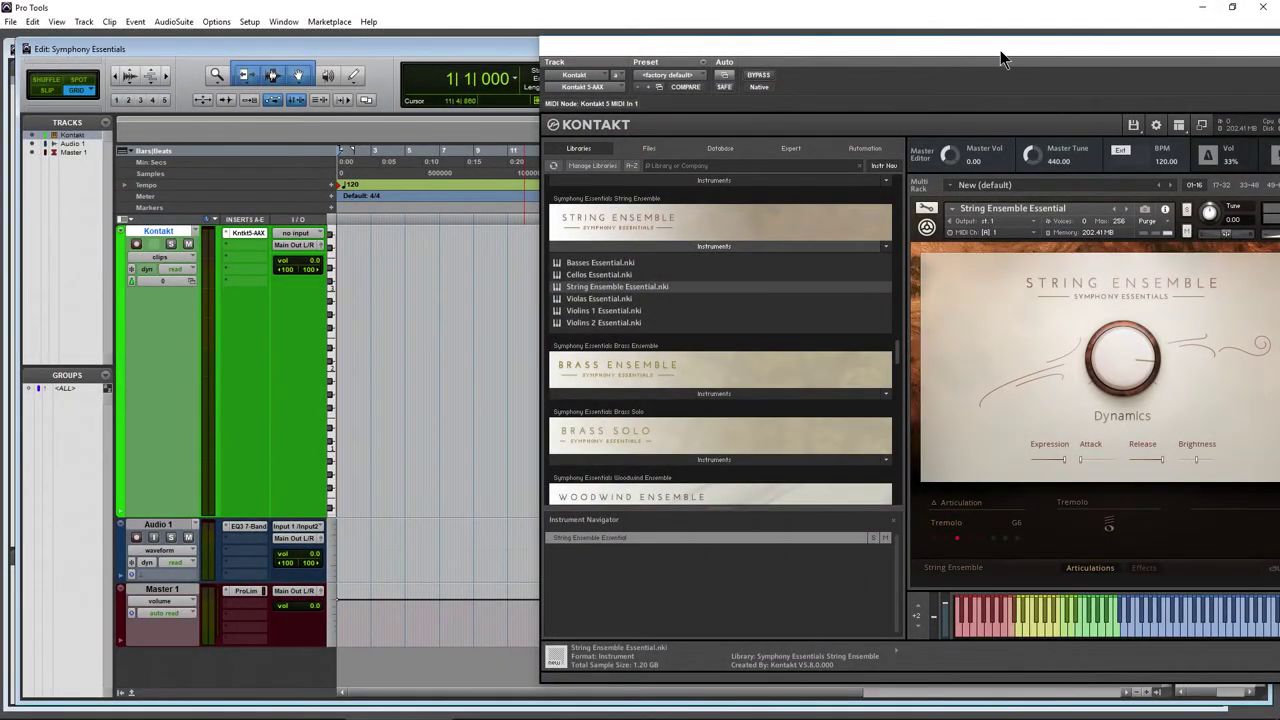
- Uncover the start of the Kontakt track, choose the Pencil tool, and set the track to notes view
{"action": "left_click_drag", "start_coordinate": [1000, 58], "coordinate": [955, 58]}
{"action": "left_click", "coordinate": [352, 77]}
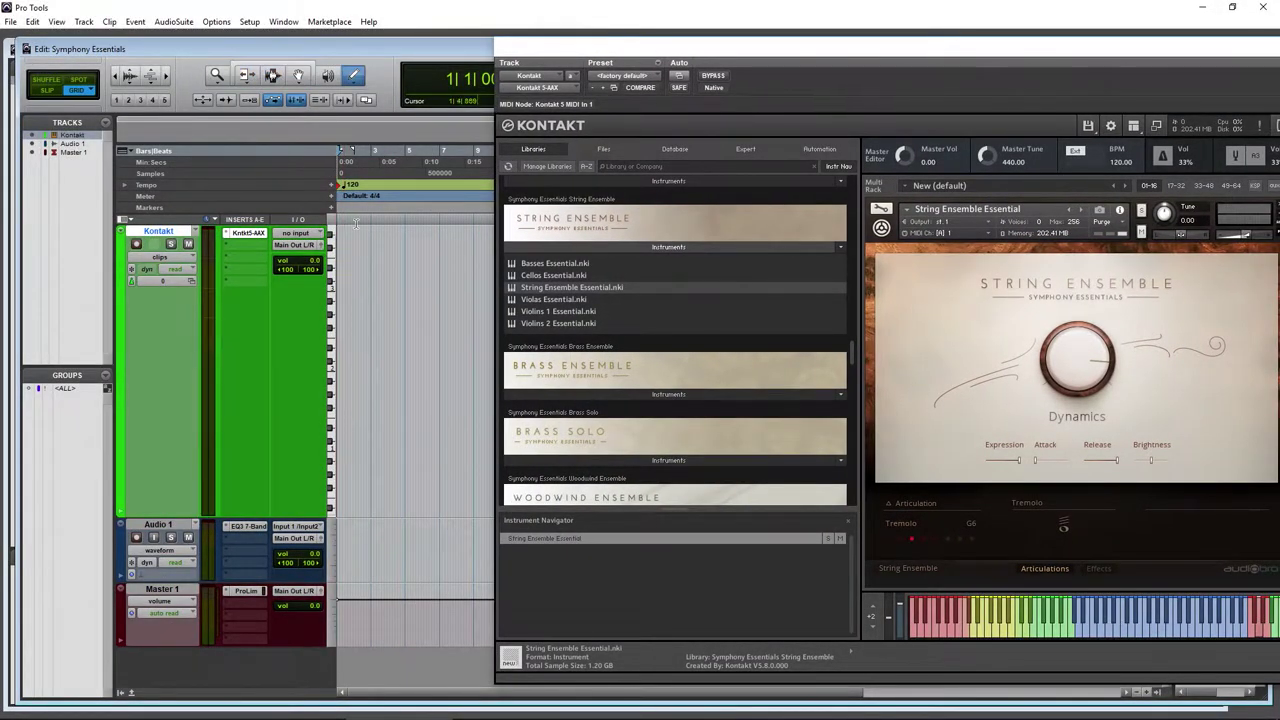
{"action": "key", "text": "super+minus"}
- Trigger the Sustains keyswitch from the Kontakt track's mini keyboard and move the plug-in window clear of the timeline
{"action": "left_click", "coordinate": [333, 232]}
{"action": "scroll", "coordinate": [333, 240], "scroll_direction": "down", "scroll_amount": 4}
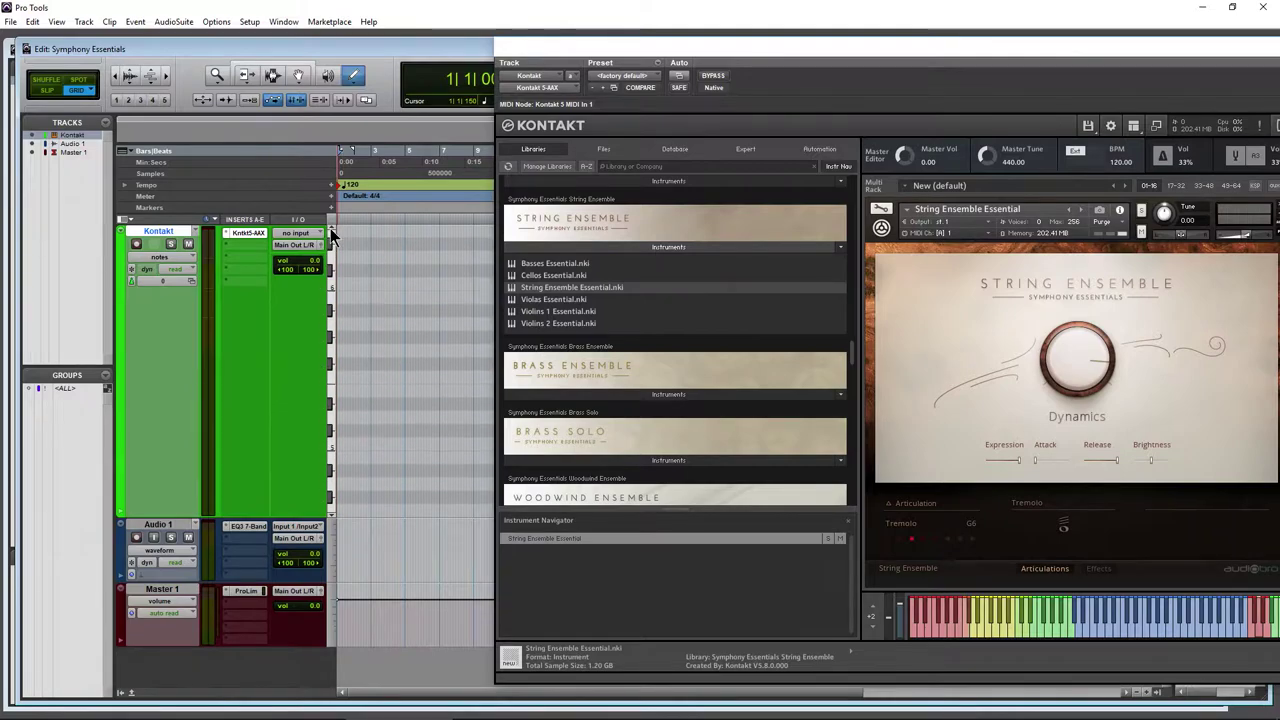
{"action": "left_click", "coordinate": [340, 230]}
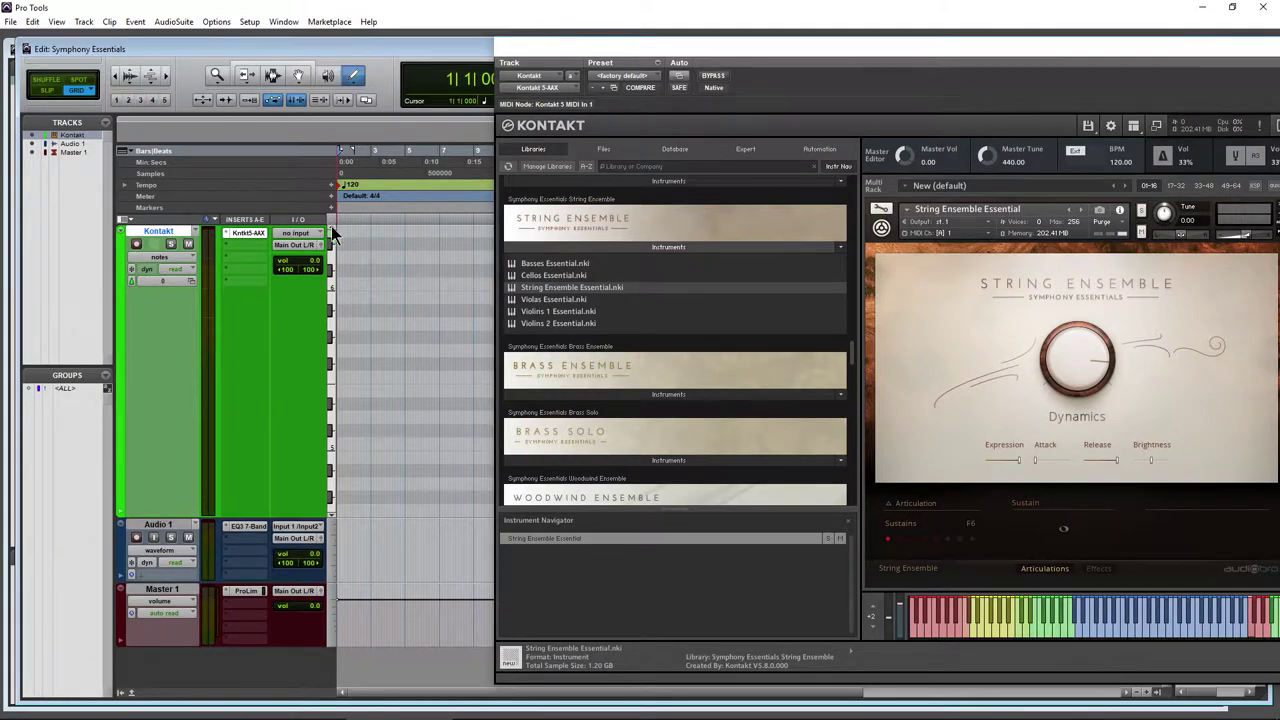
{"action": "scroll", "coordinate": [336, 232], "scroll_direction": "up", "scroll_amount": 3}
{"action": "left_click_drag", "start_coordinate": [530, 58], "coordinate": [761, 82]}
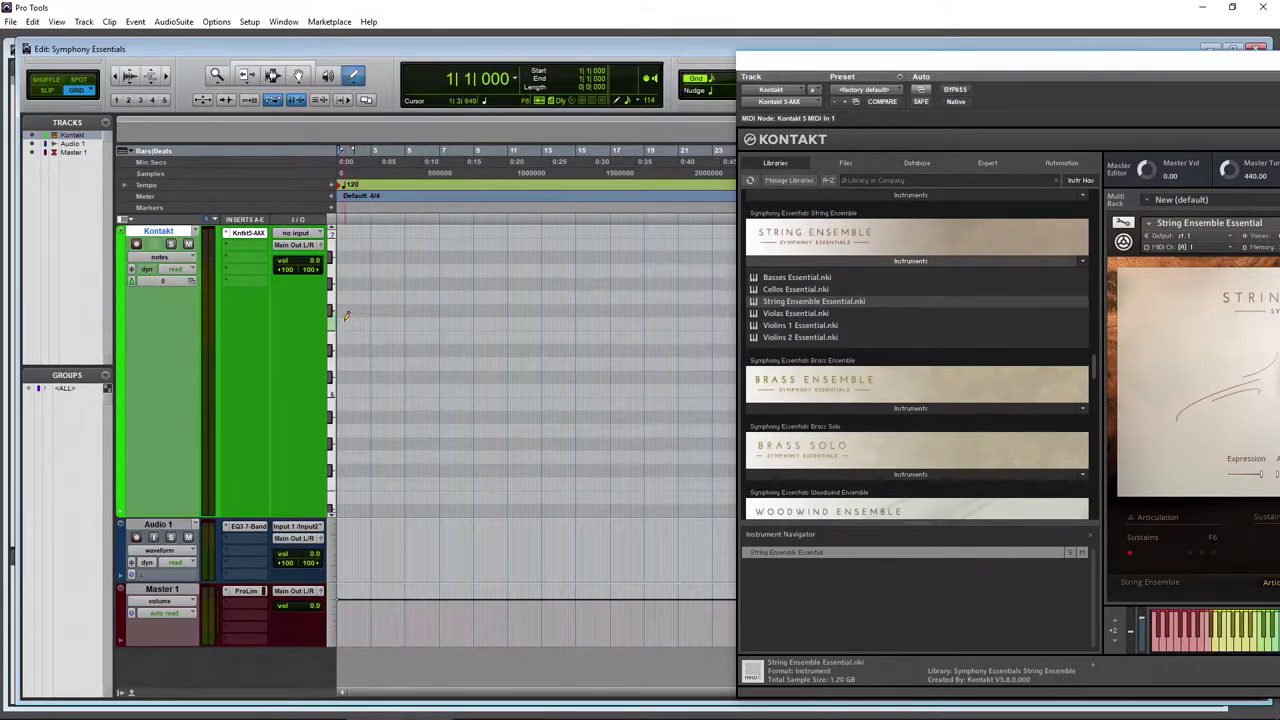
- Draw a short F6 keyswitch note for the Sustains articulation at the start of the Kontakt track
{"action": "mouse_move", "coordinate": [345, 322]}
{"action": "left_mouse_down"}
{"action": "mouse_move", "coordinate": [436, 322]}
{"action": "mouse_move", "coordinate": [367, 322]}
{"action": "left_mouse_up"}
{"action": "key", "text": "space"}
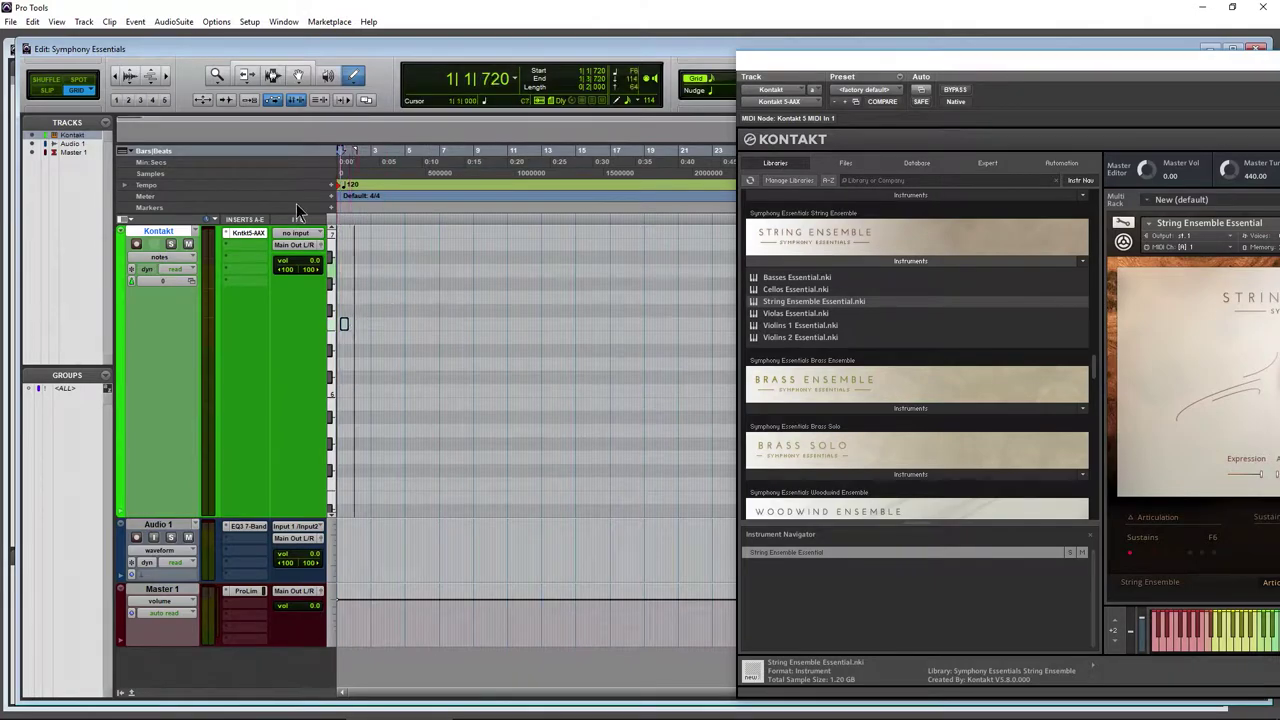
{"action": "left_click", "coordinate": [166, 78]}
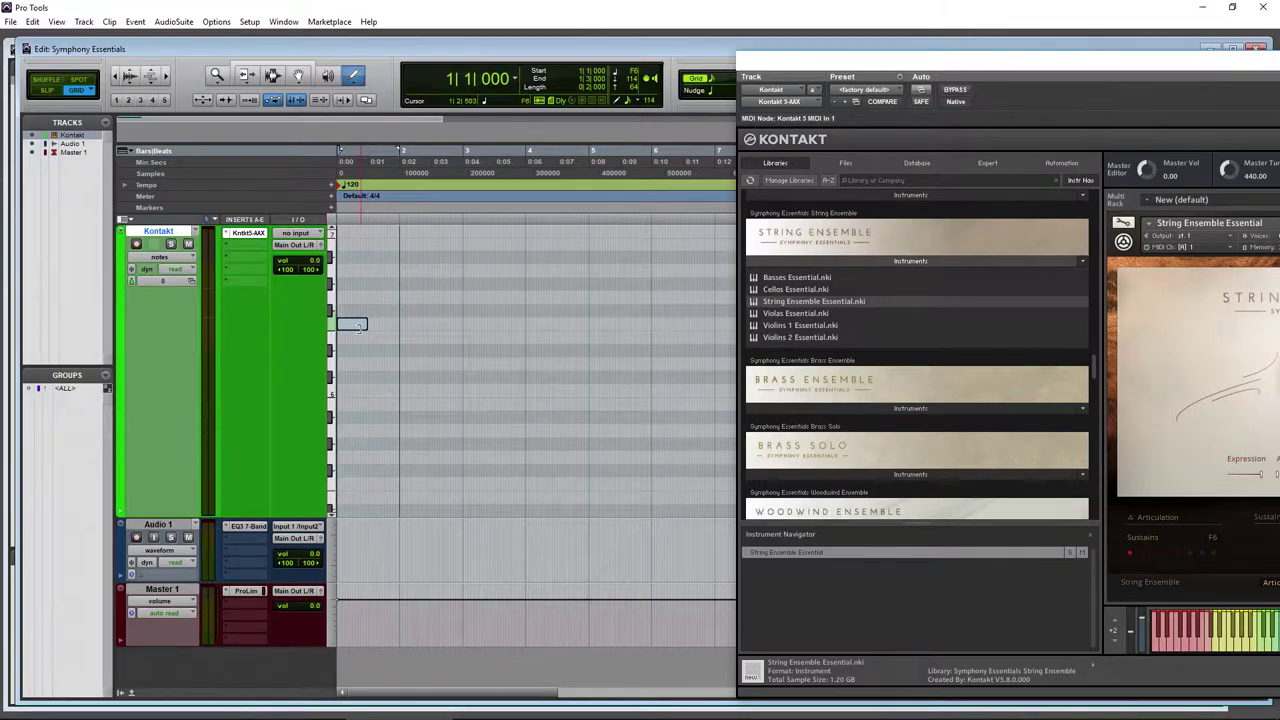
{"action": "mouse_move", "coordinate": [360, 325]}
{"action": "left_mouse_down"}
{"action": "mouse_move", "coordinate": [734, 322]}
{"action": "mouse_move", "coordinate": [443, 325]}
{"action": "mouse_move", "coordinate": [357, 341]}
{"action": "left_mouse_up"}
- Add short keyswitch notes on the Kontakt track: G6 at bar 2, A6 at bar 3 and B6 at bar 4
{"action": "left_click", "coordinate": [404, 293]}
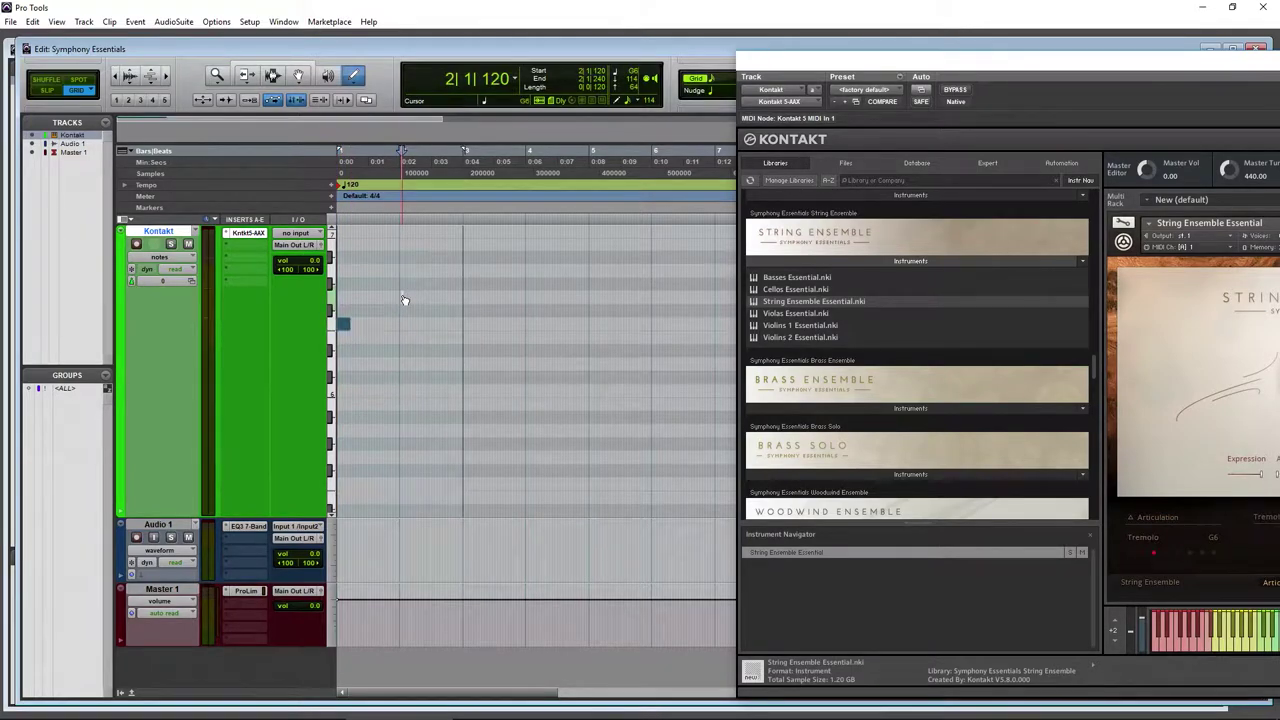
{"action": "left_click", "coordinate": [466, 266]}
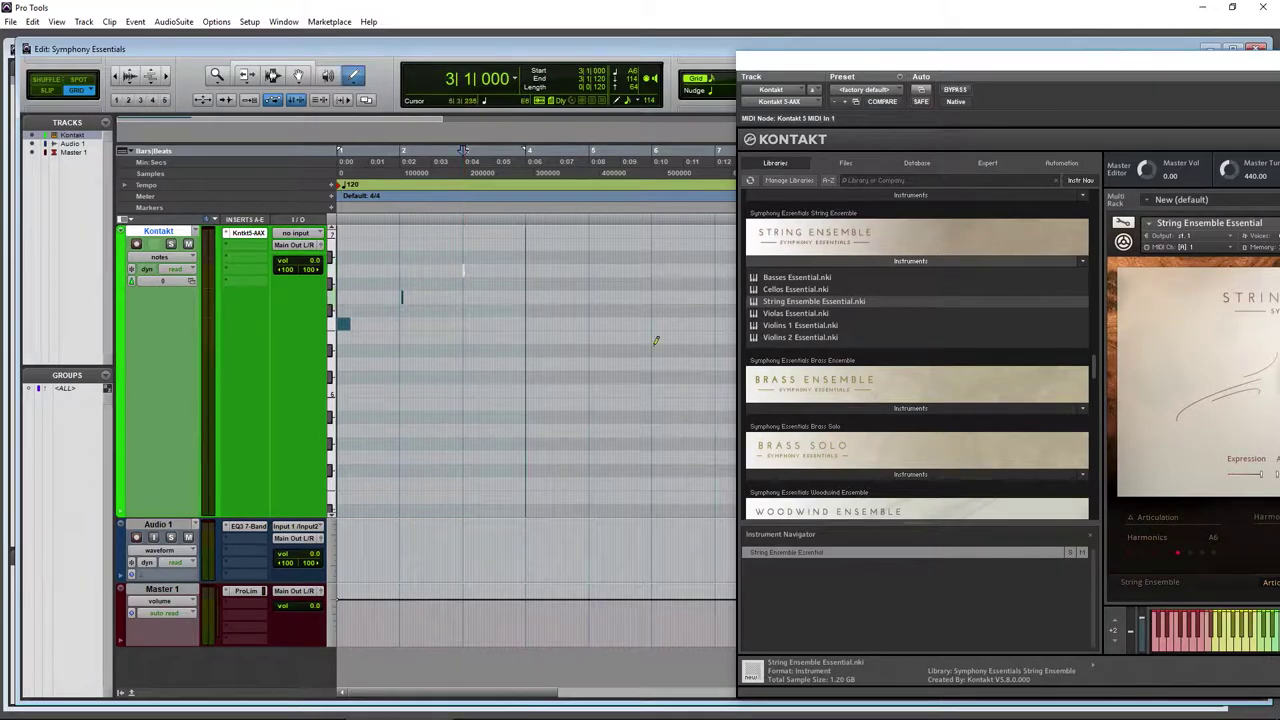
{"action": "left_click", "coordinate": [530, 237]}
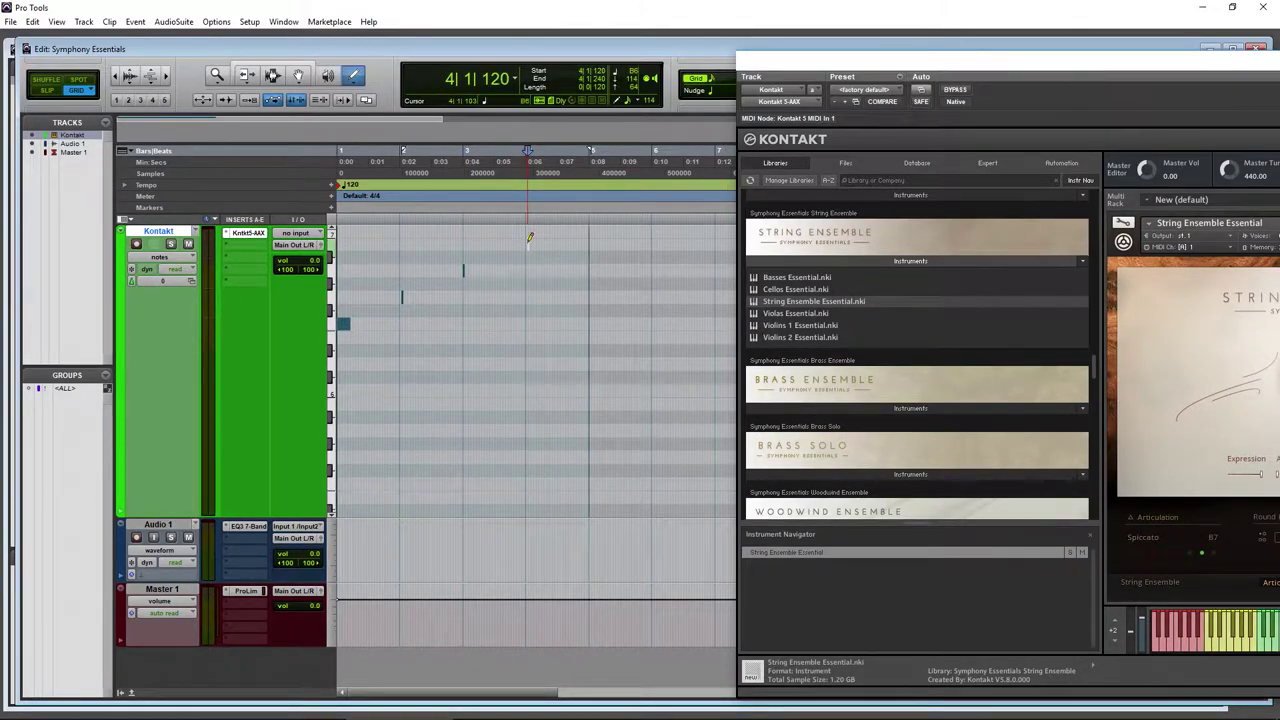
- Bring the articulation display into view and play back the keyswitch notes to watch the articulations change
{"action": "left_click_drag", "start_coordinate": [916, 72], "coordinate": [765, 70]}
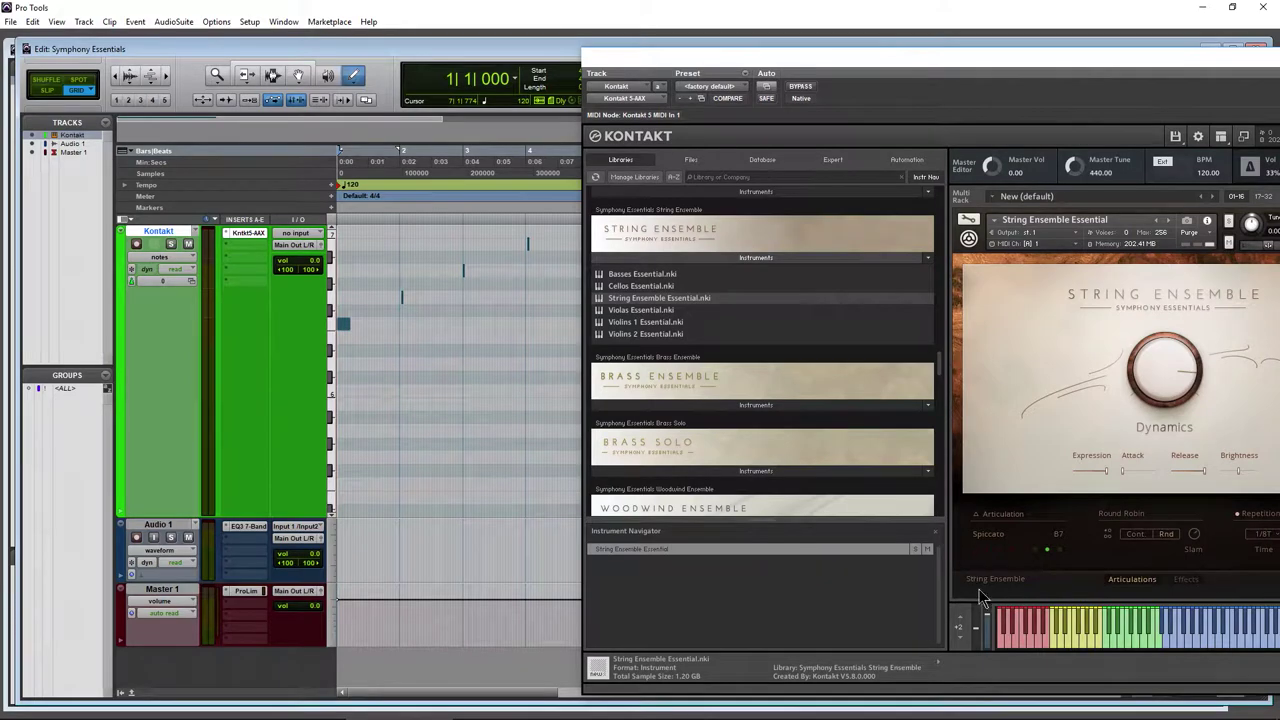
{"action": "key", "text": "space"}
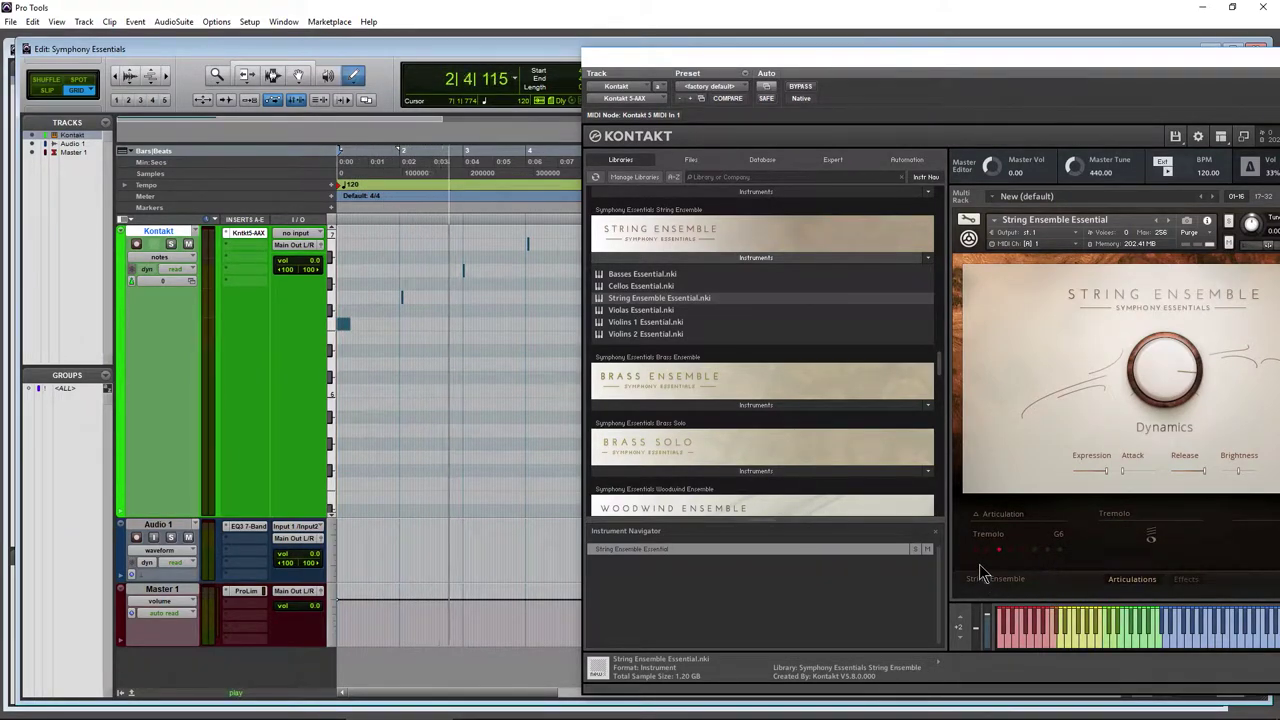
{"action": "key", "text": "space"}
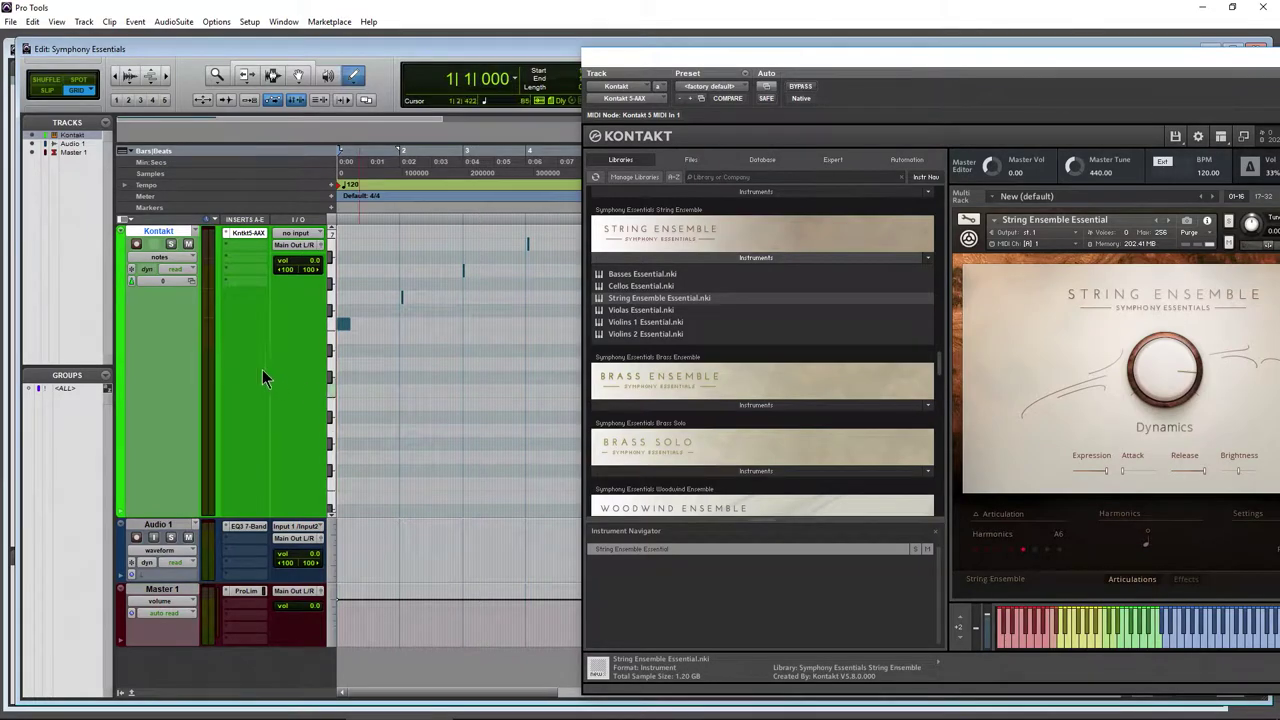
- Audition keys in the low octave and draw an F2 note lasting nearly five bars from bar 1
{"action": "left_click", "coordinate": [330, 513]}
{"action": "left_click", "coordinate": [330, 513]}
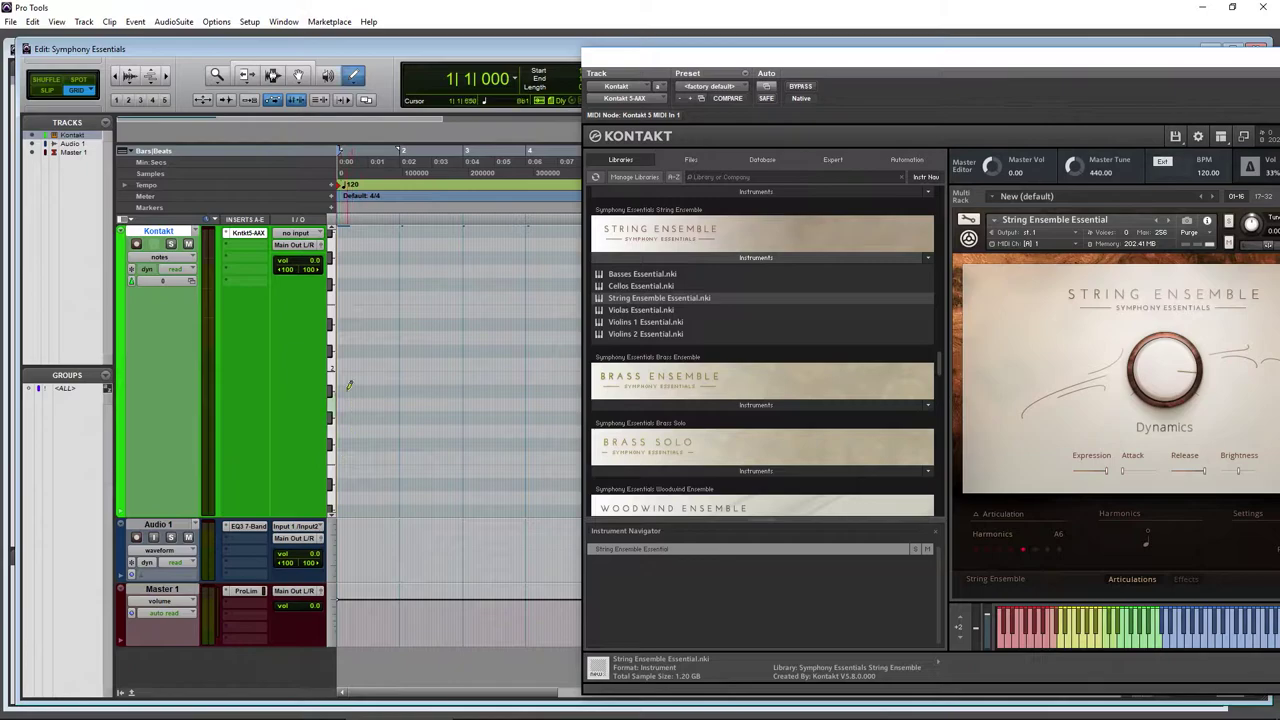
{"action": "left_click", "coordinate": [333, 367]}
{"action": "left_click", "coordinate": [335, 314]}
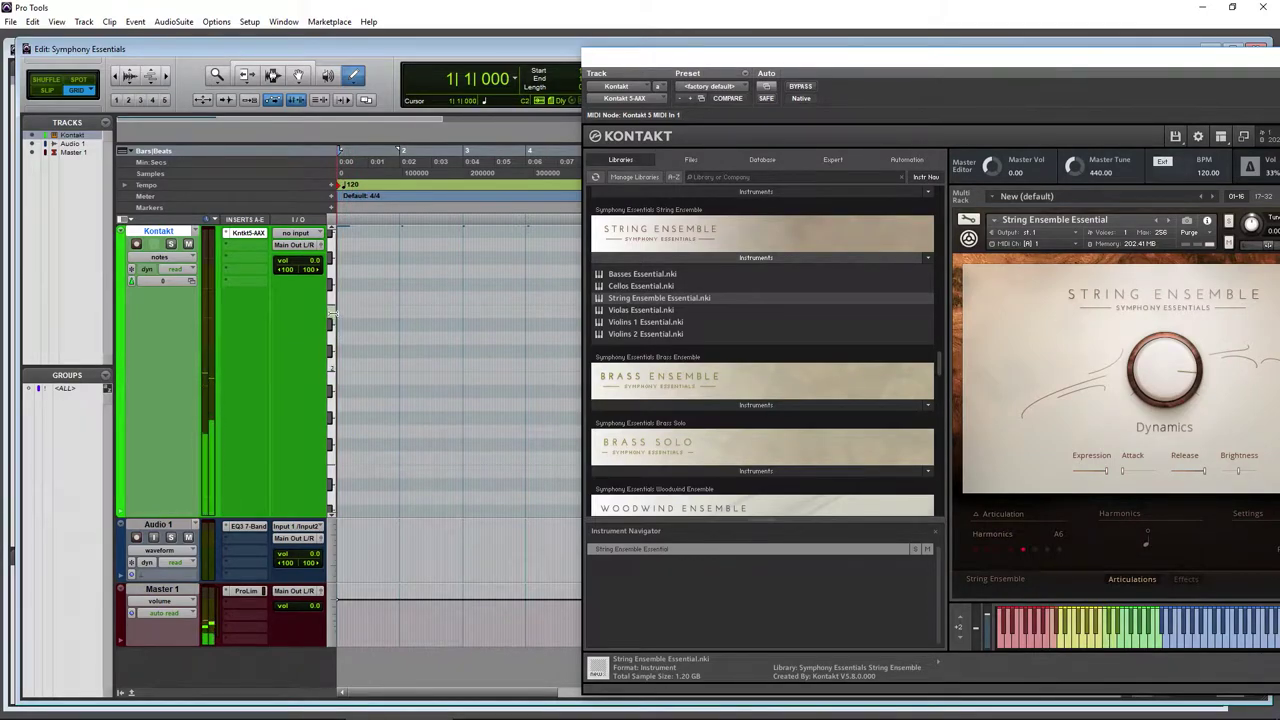
{"action": "mouse_move", "coordinate": [364, 287]}
{"action": "left_mouse_down"}
{"action": "mouse_move", "coordinate": [511, 288]}
{"action": "mouse_move", "coordinate": [480, 300]}
{"action": "left_mouse_up"}
{"action": "left_click_drag", "start_coordinate": [562, 298], "coordinate": [580, 298]}
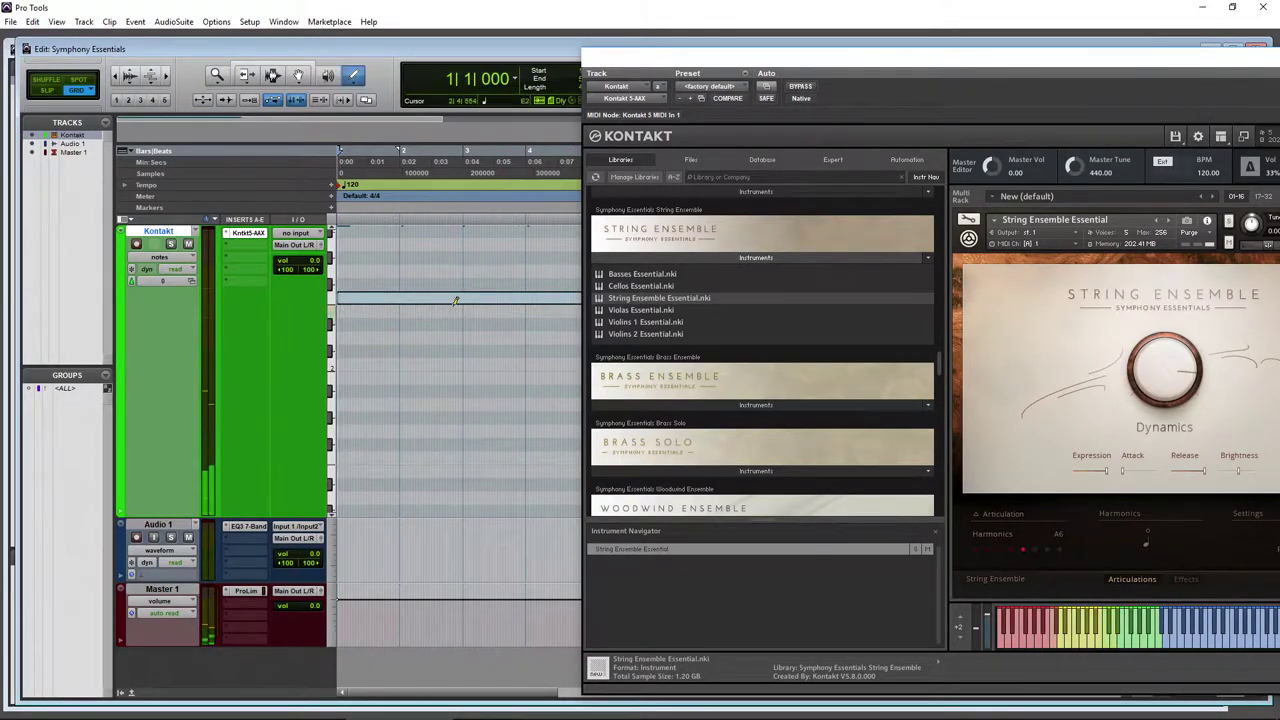
{"action": "left_click", "coordinate": [116, 76]}
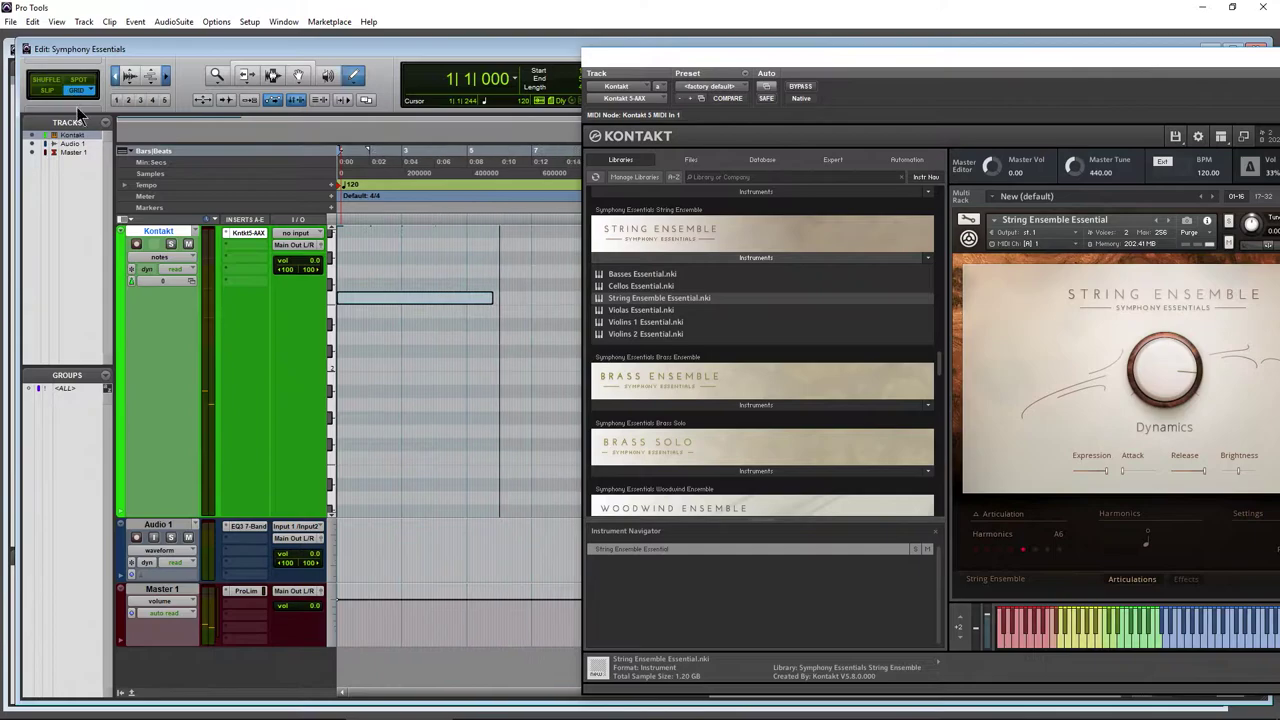
- Play the sustained F2 note together with the keyswitch notes and check how the articulation responds
{"action": "scroll", "coordinate": [327, 328], "scroll_direction": "up", "scroll_amount": 10}
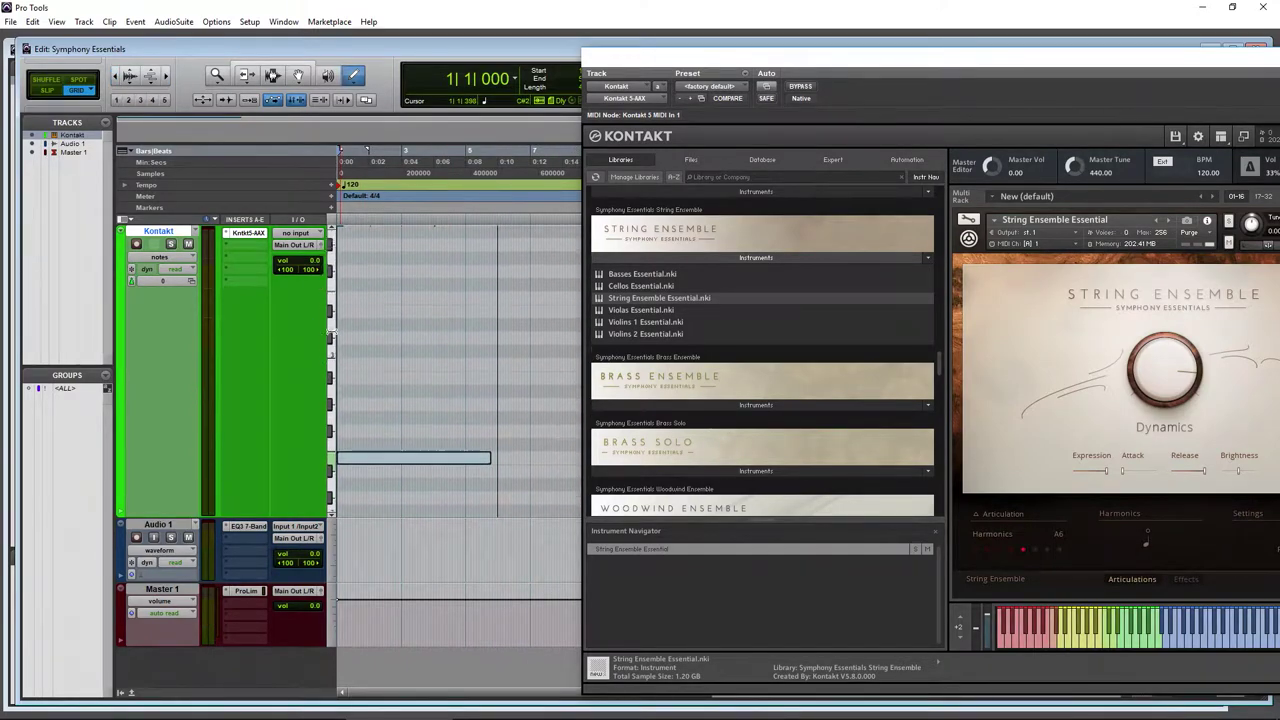
{"action": "scroll", "coordinate": [331, 336], "scroll_direction": "up", "scroll_amount": 5}
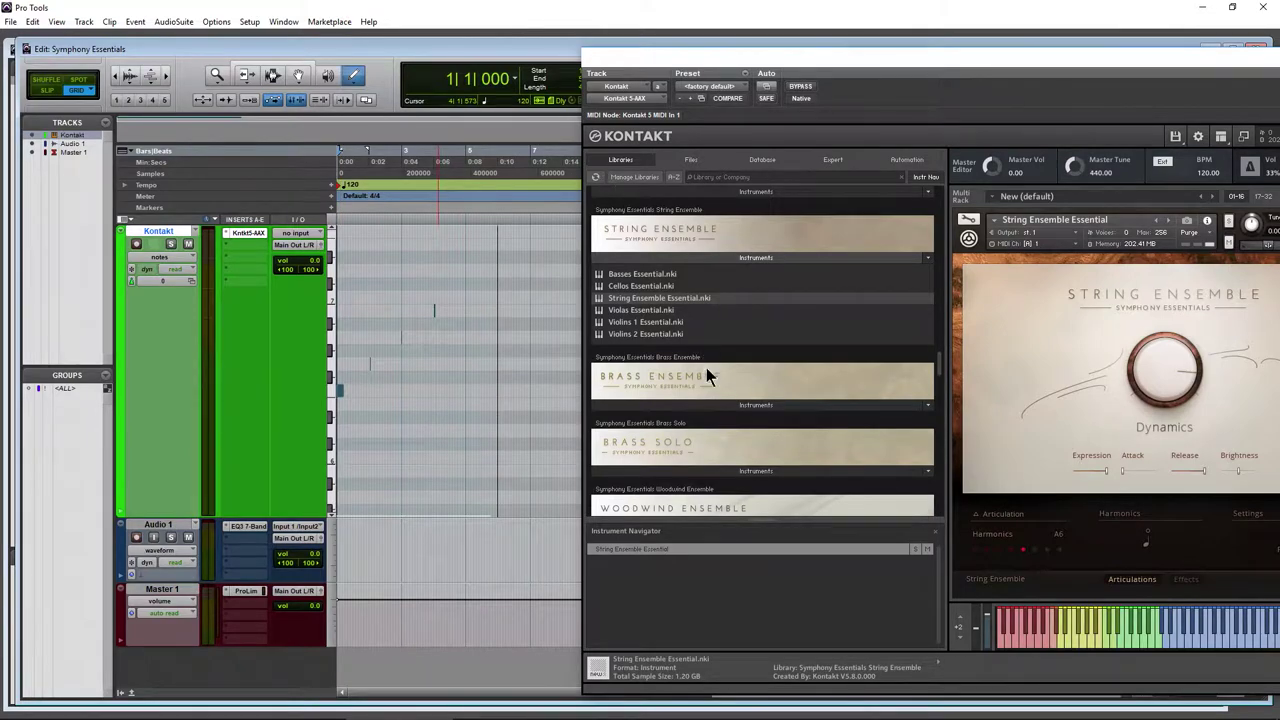
{"action": "key", "text": "space"}
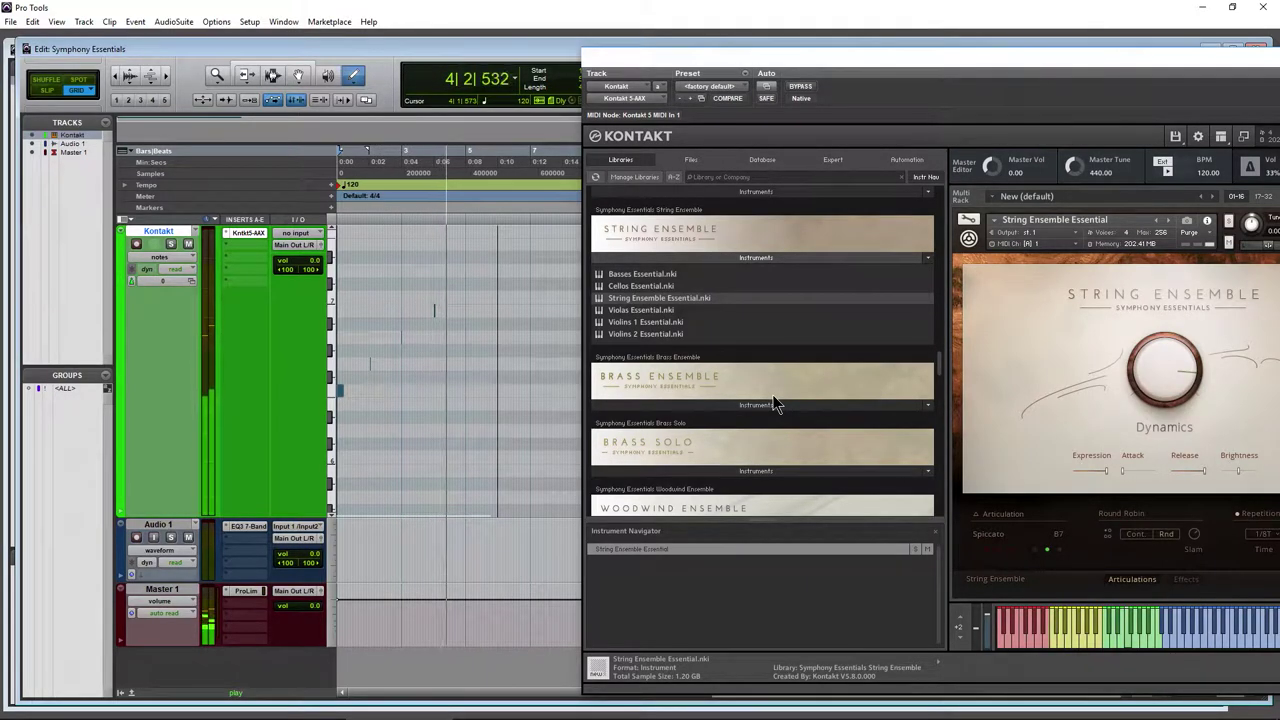
{"action": "key", "text": "space"}
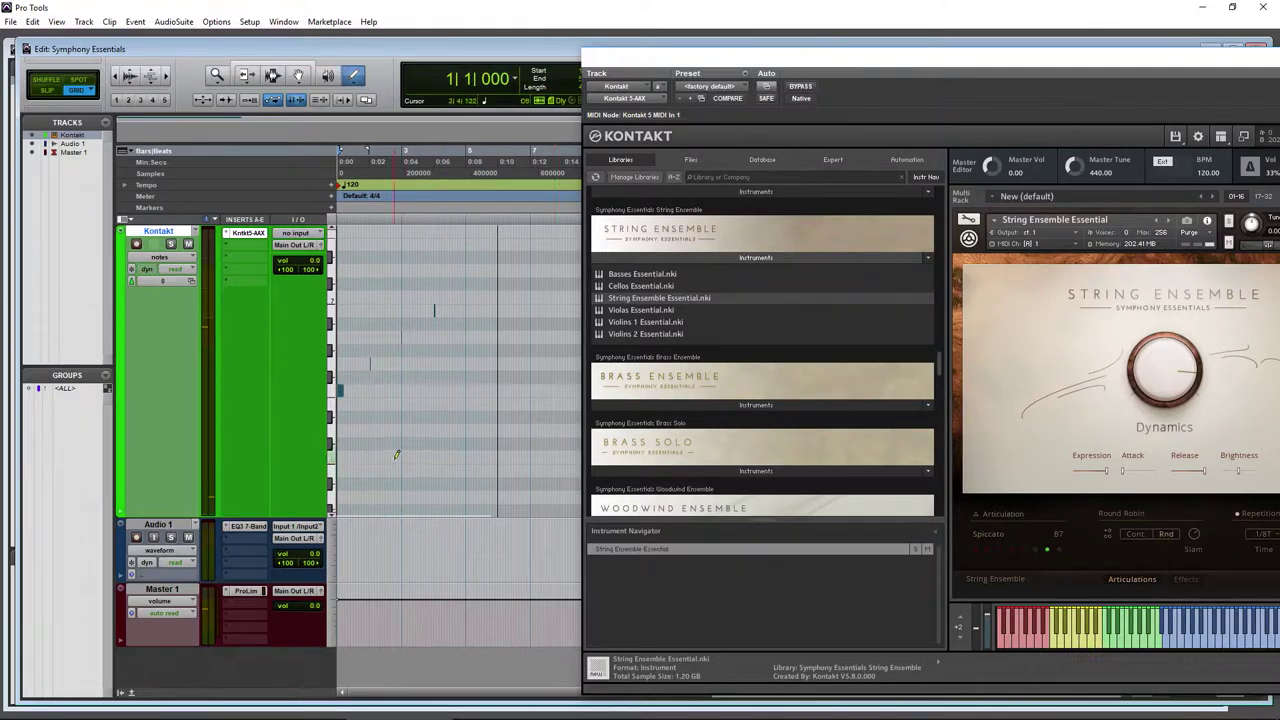
- Shorten the long F2 note so that it ends late in bar 2
{"action": "scroll", "coordinate": [397, 421], "scroll_direction": "down", "scroll_amount": 1}
{"action": "scroll", "coordinate": [400, 420], "scroll_direction": "down", "scroll_amount": 3}
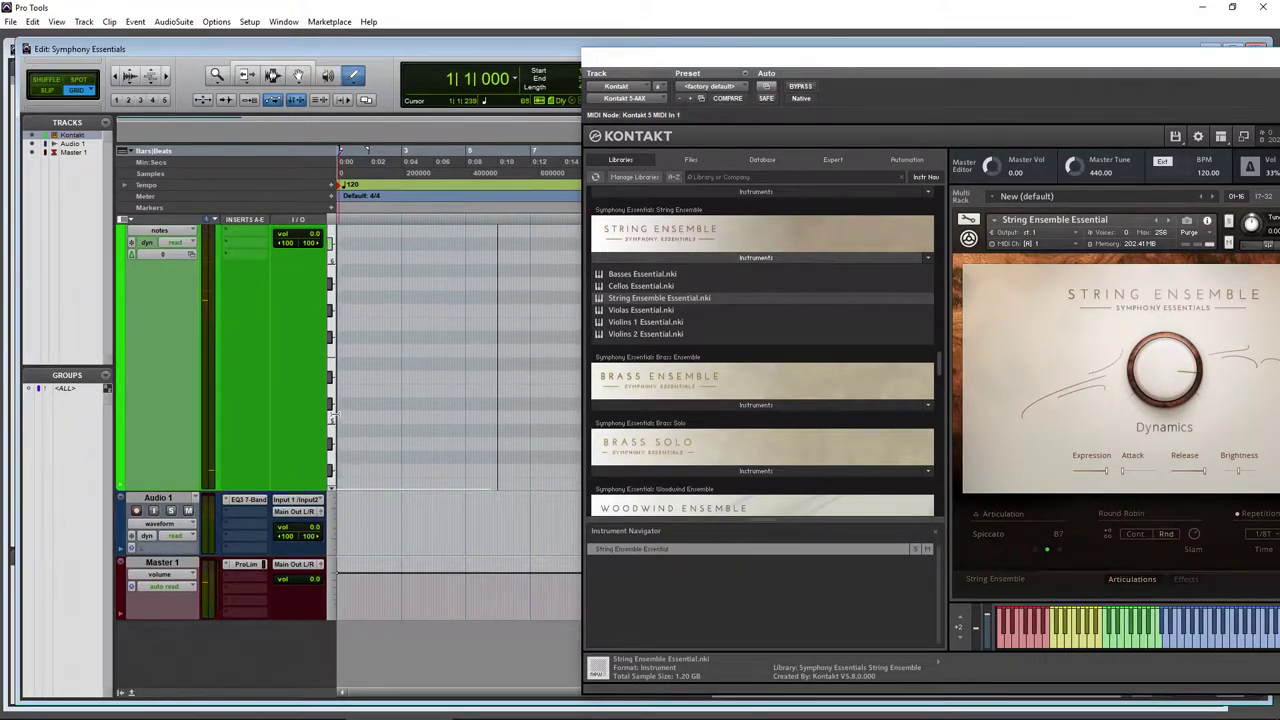
{"action": "left_click_drag", "start_coordinate": [337, 472], "coordinate": [490, 472]}
{"action": "scroll", "coordinate": [476, 400], "scroll_direction": "down", "scroll_amount": 2}
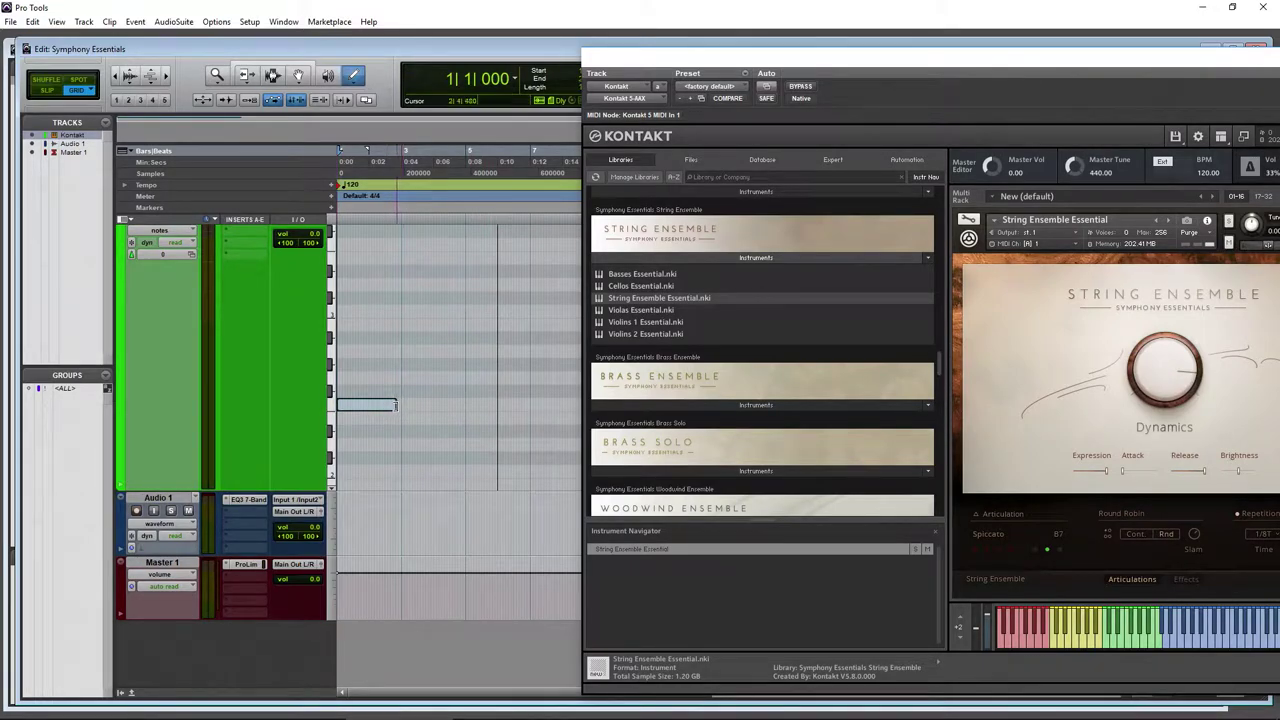
{"action": "scroll", "coordinate": [330, 315], "scroll_direction": "up", "scroll_amount": 2}
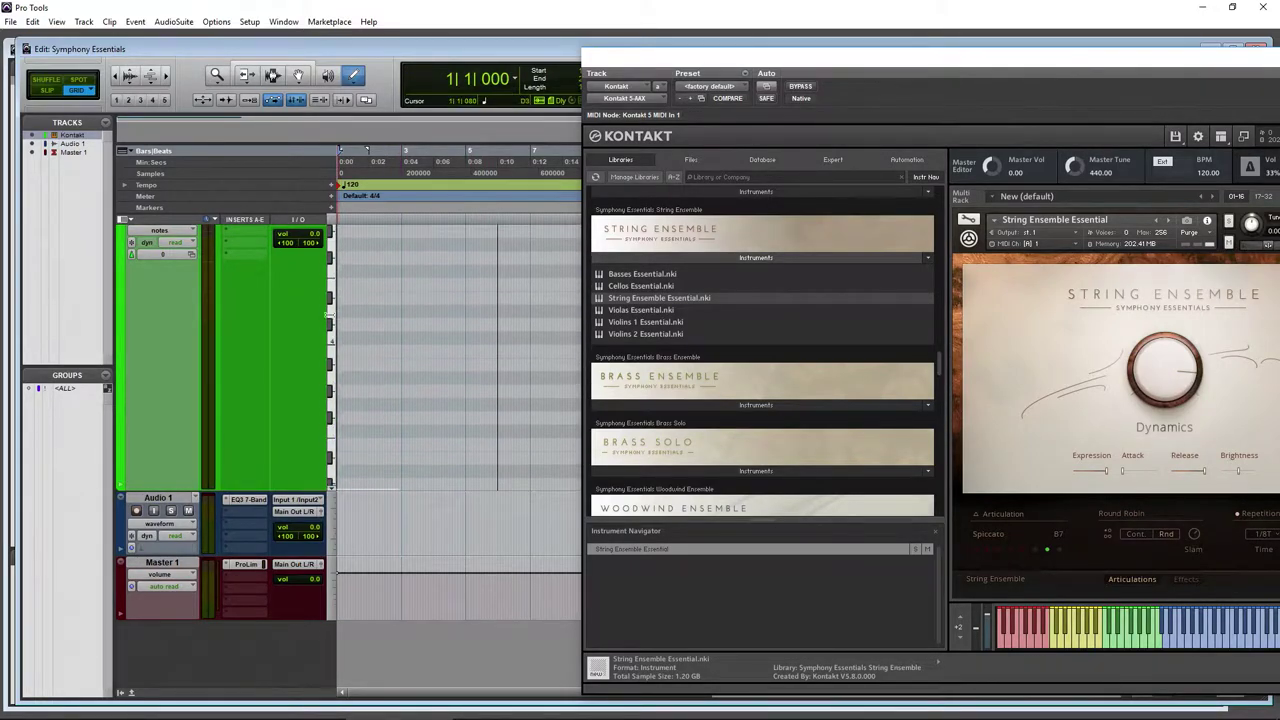
{"action": "scroll", "coordinate": [328, 314], "scroll_direction": "down", "scroll_amount": 4}
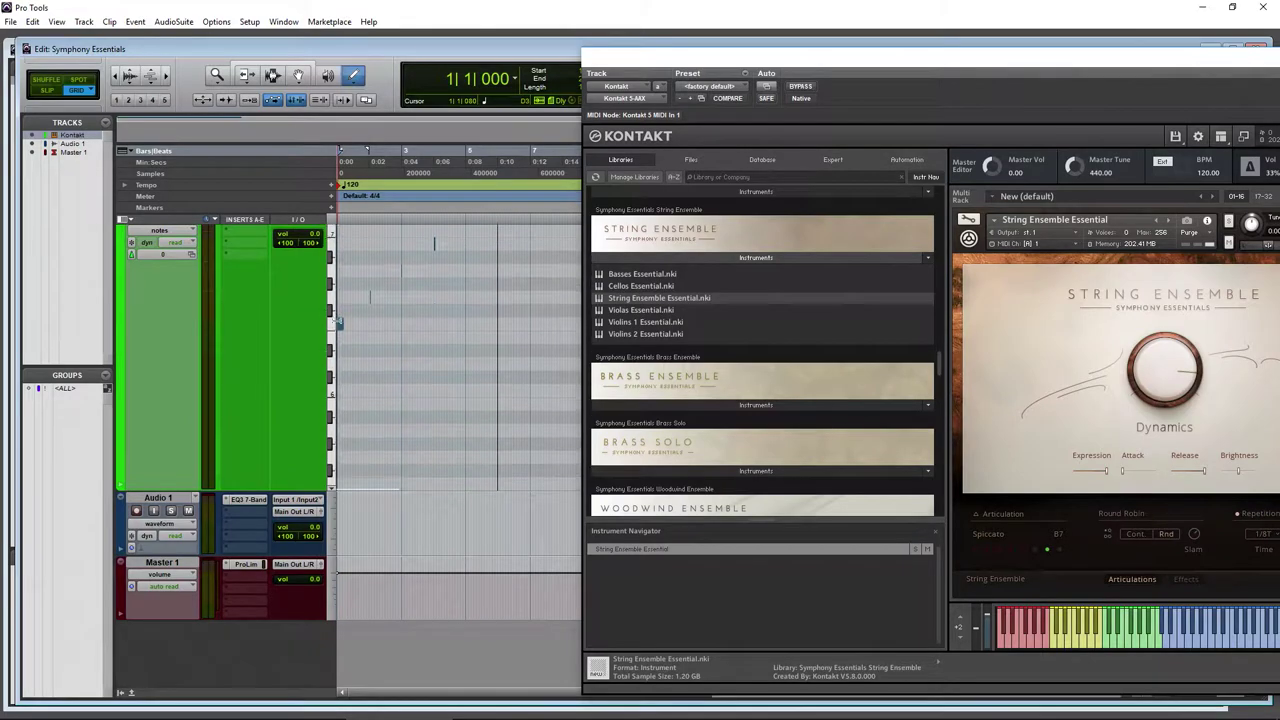
{"action": "scroll", "coordinate": [350, 374], "scroll_direction": "up", "scroll_amount": 5}
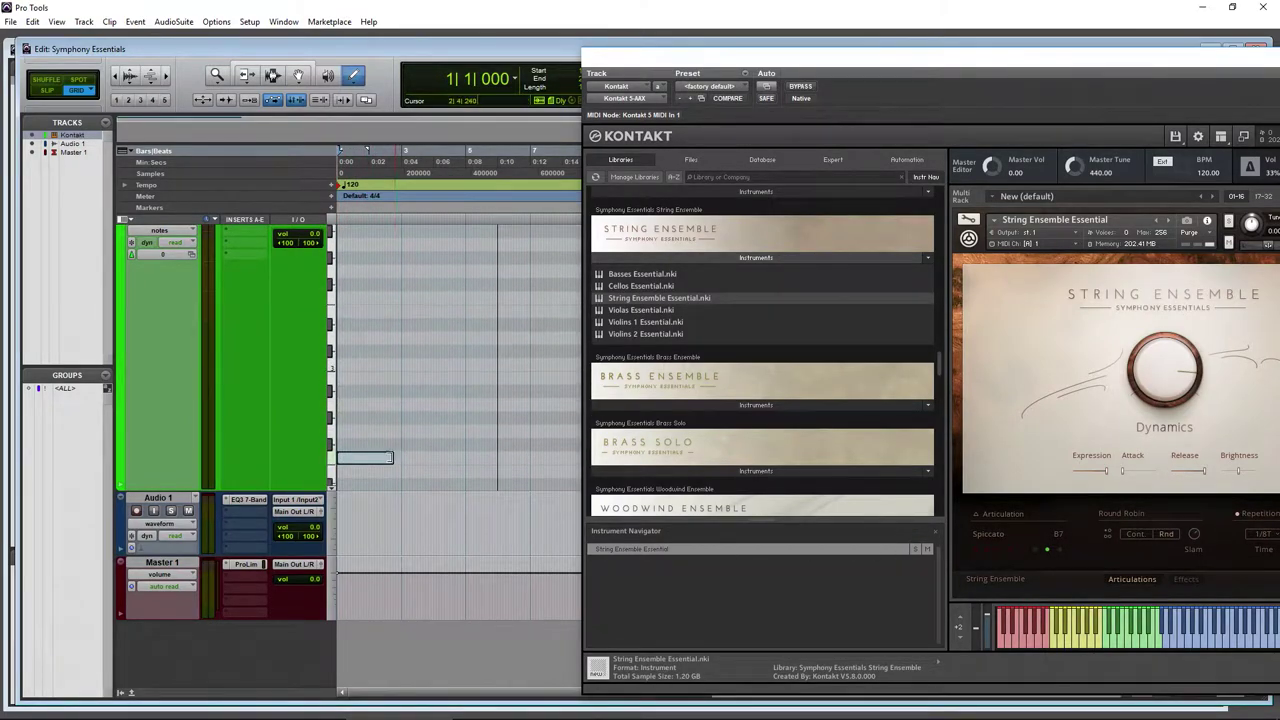
- Trim the first F2 note to about one bar and add separate F2 notes in bar 2 and from 4|2|600
{"action": "left_click", "coordinate": [393, 459]}
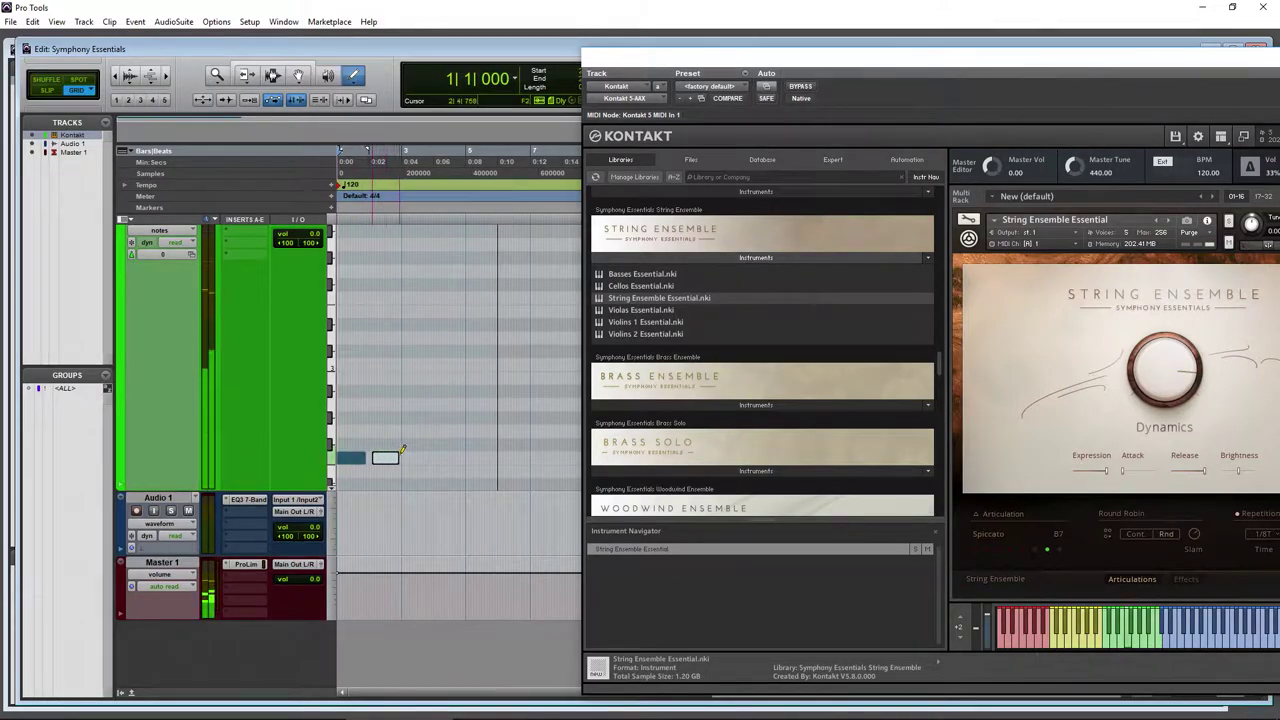
{"action": "left_click", "coordinate": [423, 458]}
{"action": "left_click_drag", "start_coordinate": [450, 458], "coordinate": [468, 462]}
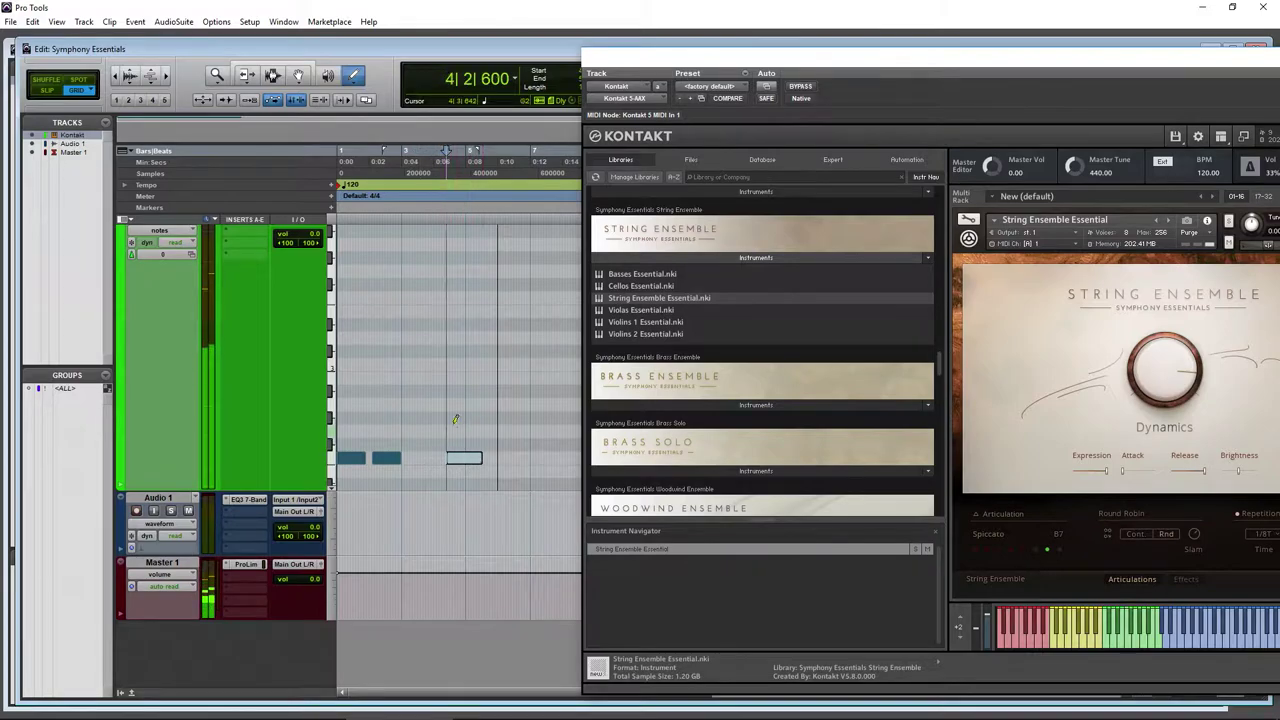
- Check the separate F2 notes against the keyswitch notes and play the track from the start
{"action": "scroll", "coordinate": [338, 402], "scroll_direction": "up", "scroll_amount": 3}
{"action": "scroll", "coordinate": [338, 402], "scroll_direction": "down", "scroll_amount": 3}
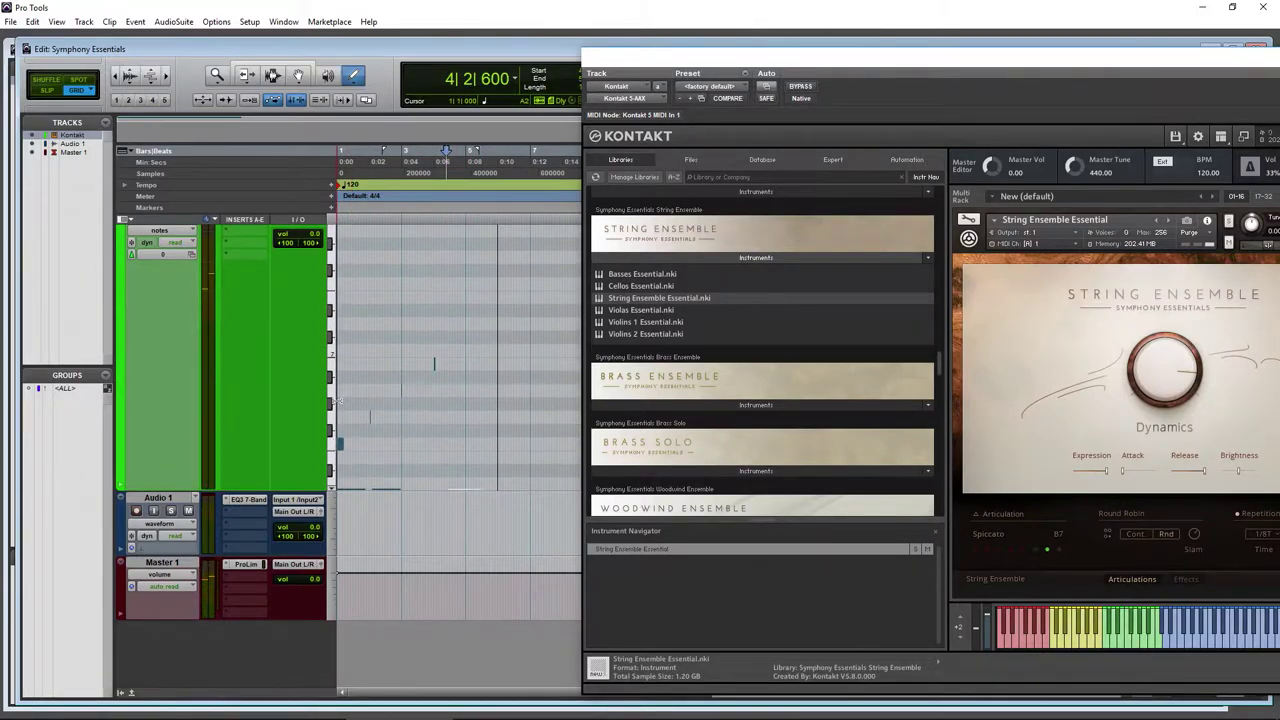
{"action": "scroll", "coordinate": [338, 401], "scroll_direction": "down", "scroll_amount": 3}
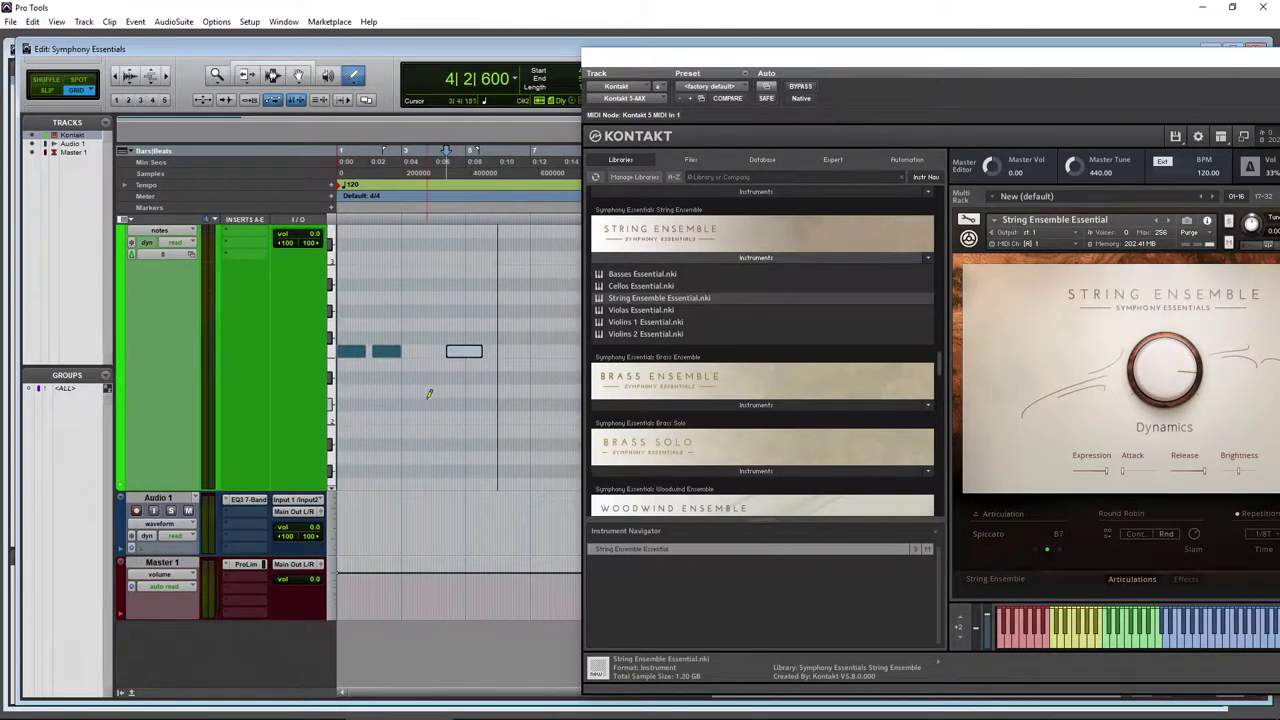
{"action": "key", "text": "Return"}
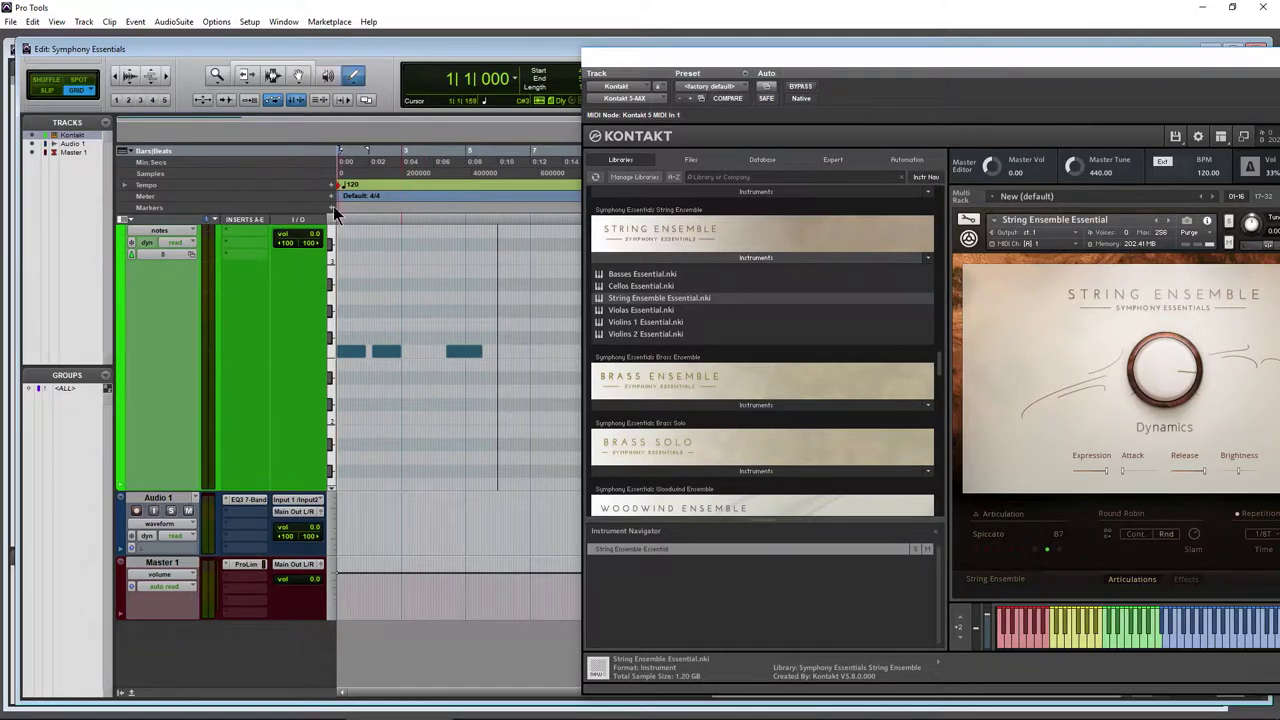
{"action": "scroll", "coordinate": [328, 310], "scroll_direction": "up", "scroll_amount": 4}
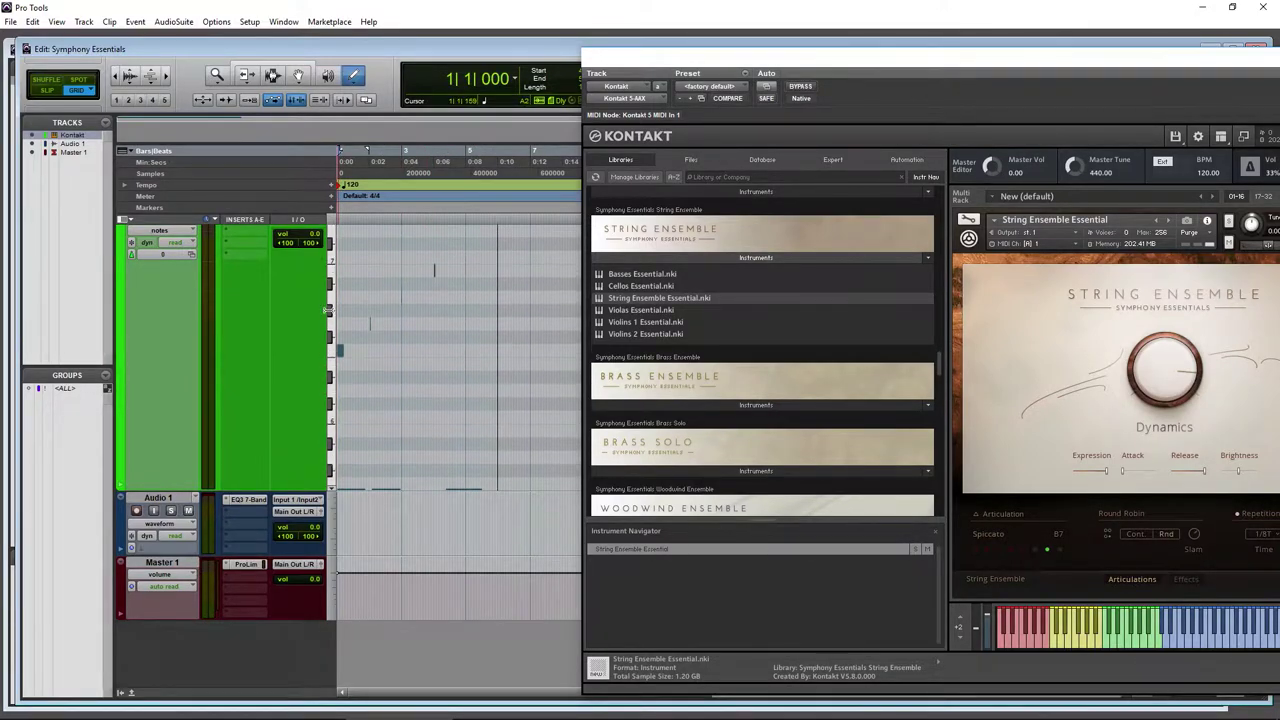
{"action": "key", "text": "space"}
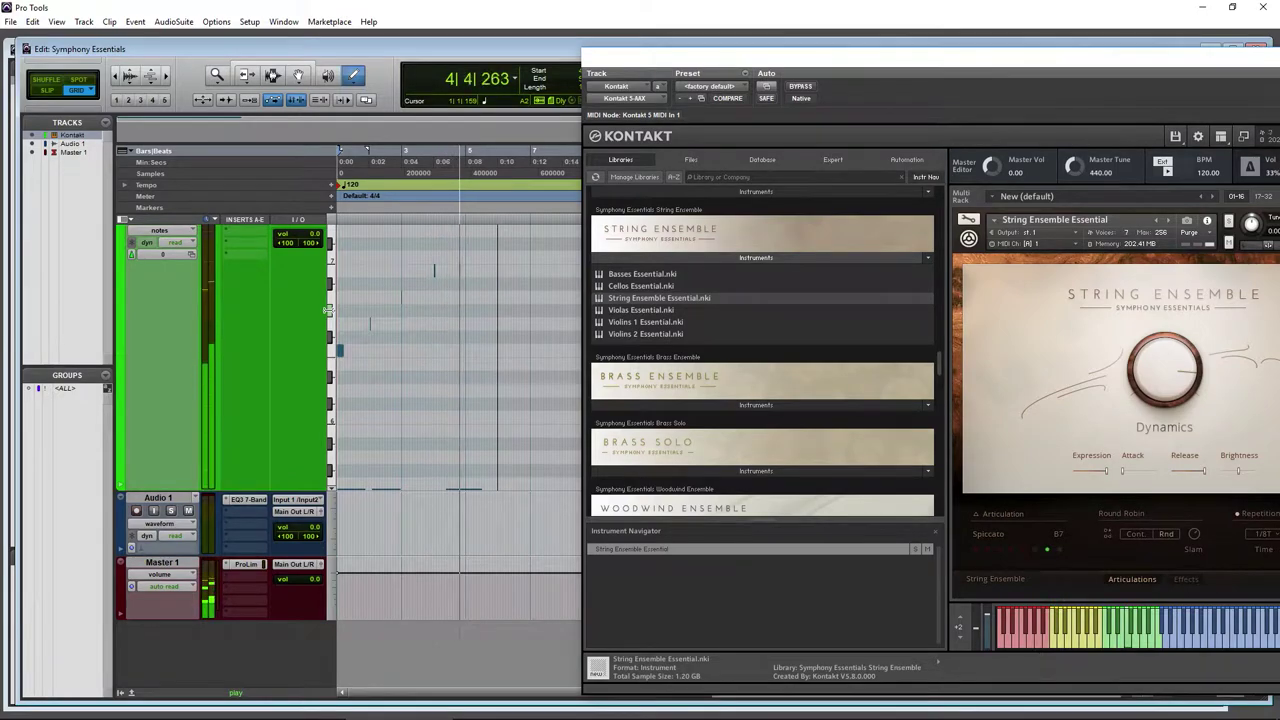
{"action": "key", "text": "space"}
- Turn off Repetition for the Spiccato articulation and play back from late in bar 3
{"action": "left_click_drag", "start_coordinate": [941, 62], "coordinate": [789, 68]}
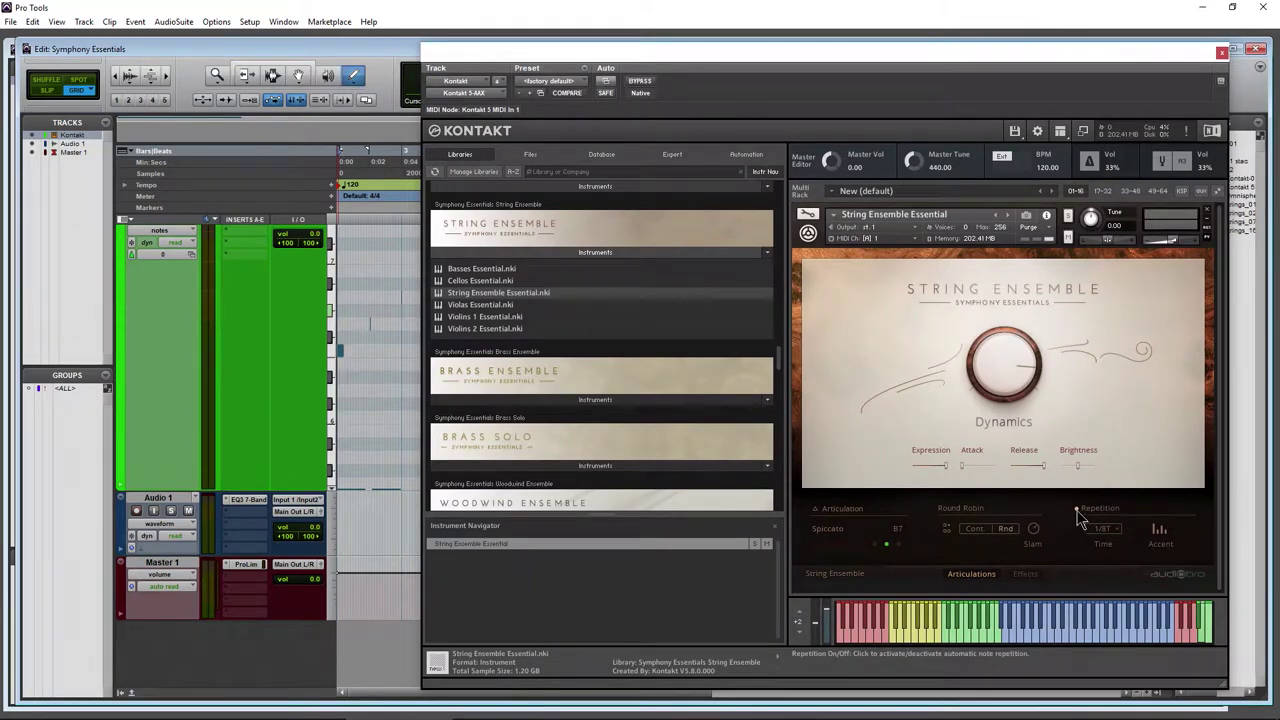
{"action": "left_click_drag", "start_coordinate": [566, 57], "coordinate": [619, 60]}
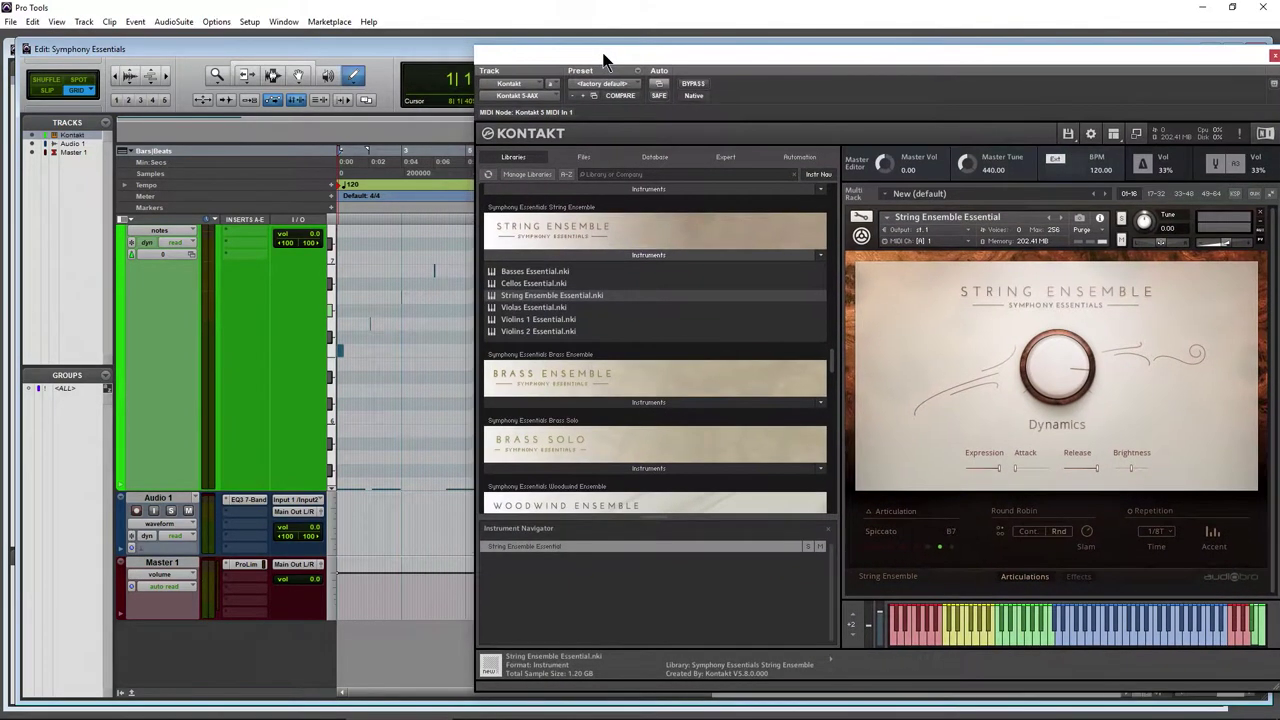
{"action": "left_click", "coordinate": [427, 176]}
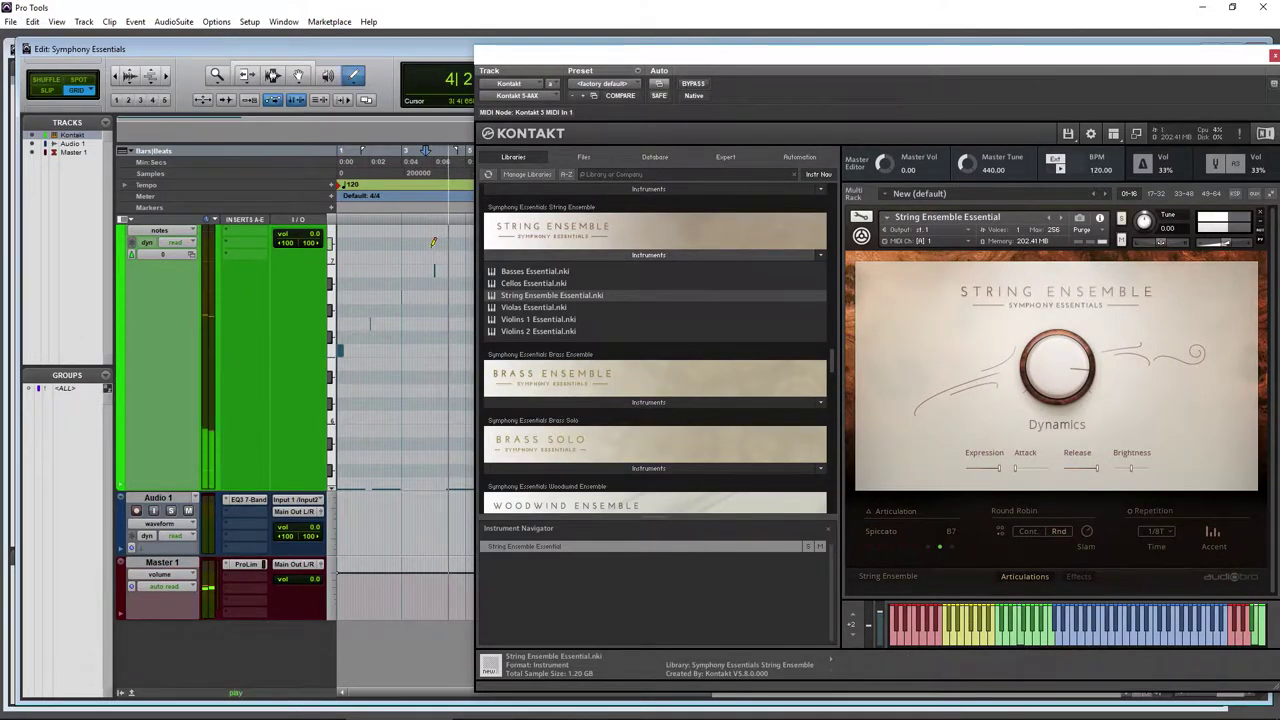
{"action": "key", "text": "space"}
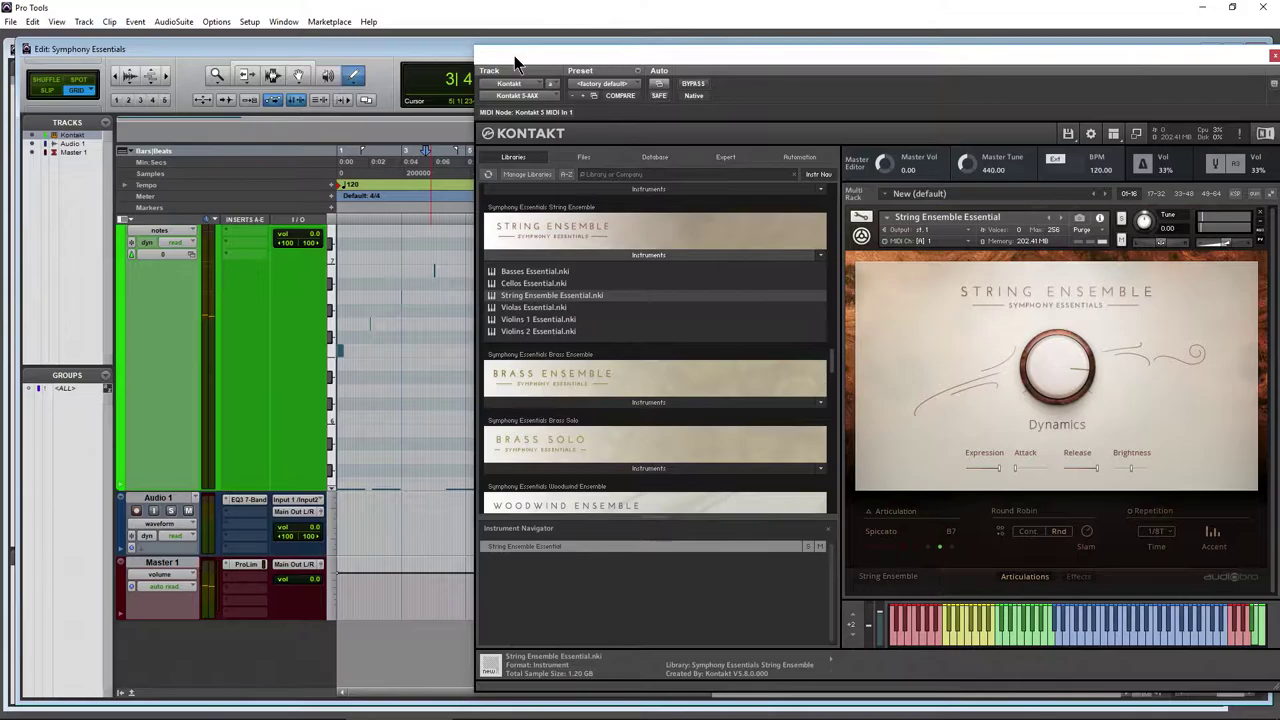
- Compare the low F2 notes with the keyswitch notes above them, ending on the first keyswitch note
{"action": "left_click_drag", "start_coordinate": [517, 57], "coordinate": [638, 50]}
{"action": "scroll", "coordinate": [330, 430], "scroll_direction": "down", "scroll_amount": 5}
{"action": "scroll", "coordinate": [330, 430], "scroll_direction": "up", "scroll_amount": 3}
{"action": "scroll", "coordinate": [480, 371], "scroll_direction": "down", "scroll_amount": 1}
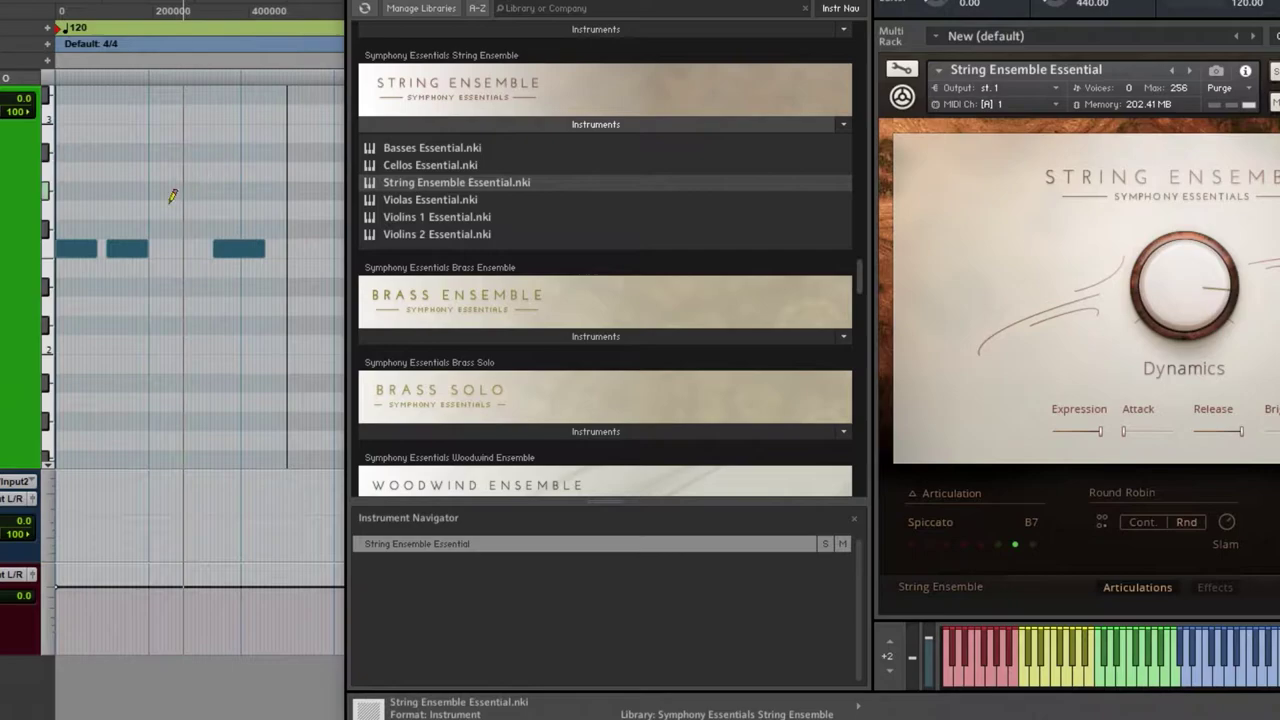
{"action": "scroll", "coordinate": [72, 237], "scroll_direction": "up", "scroll_amount": 1}
{"action": "scroll", "coordinate": [72, 237], "scroll_direction": "up", "scroll_amount": 6}
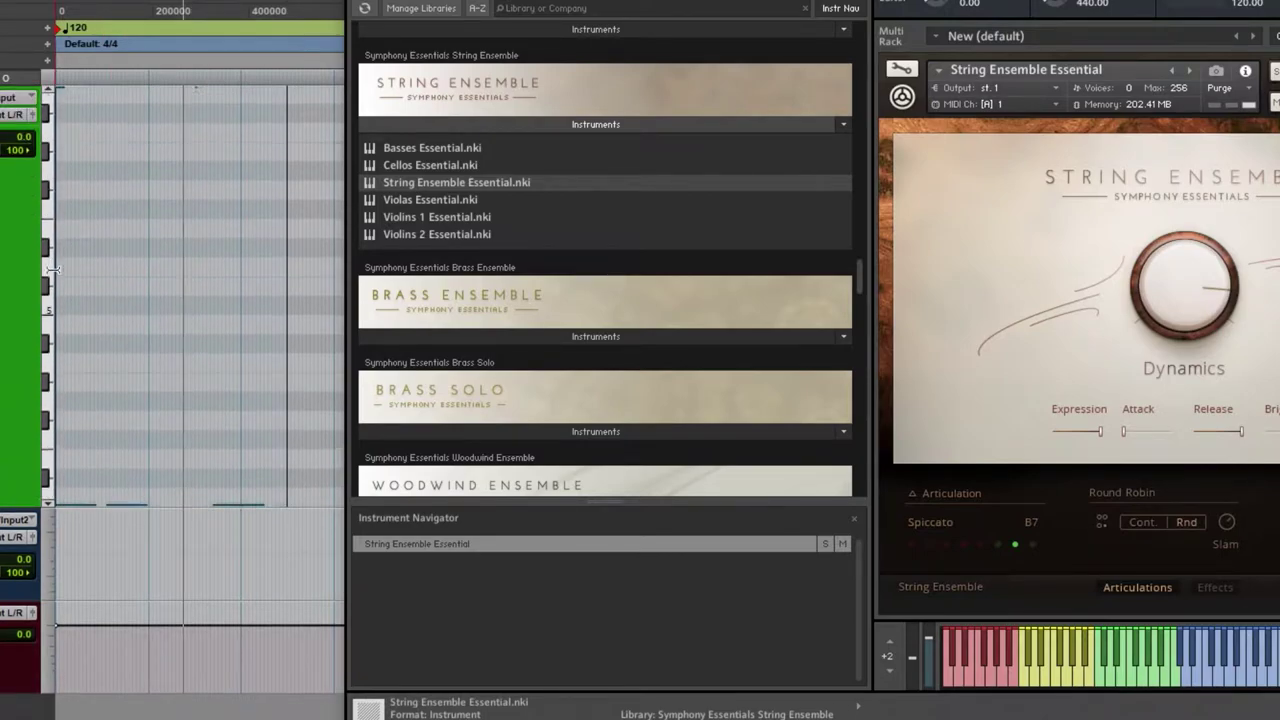
{"action": "left_click", "coordinate": [58, 287]}
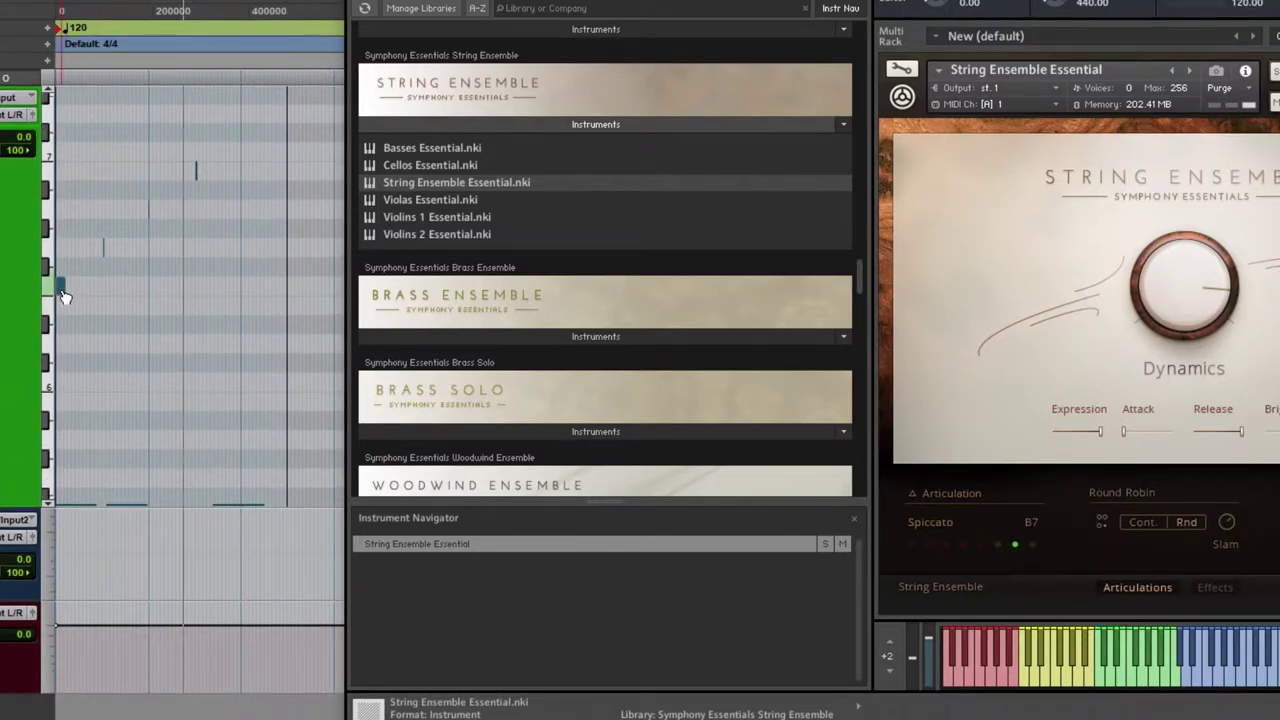
- Switch the F#6 articulation slot to Sustain, and set it back to Sordino
{"action": "mouse_move", "coordinate": [58, 287]}
{"action": "left_mouse_down"}
{"action": "mouse_move", "coordinate": [330, 288]}
{"action": "mouse_move", "coordinate": [73, 290]}
{"action": "left_mouse_up"}
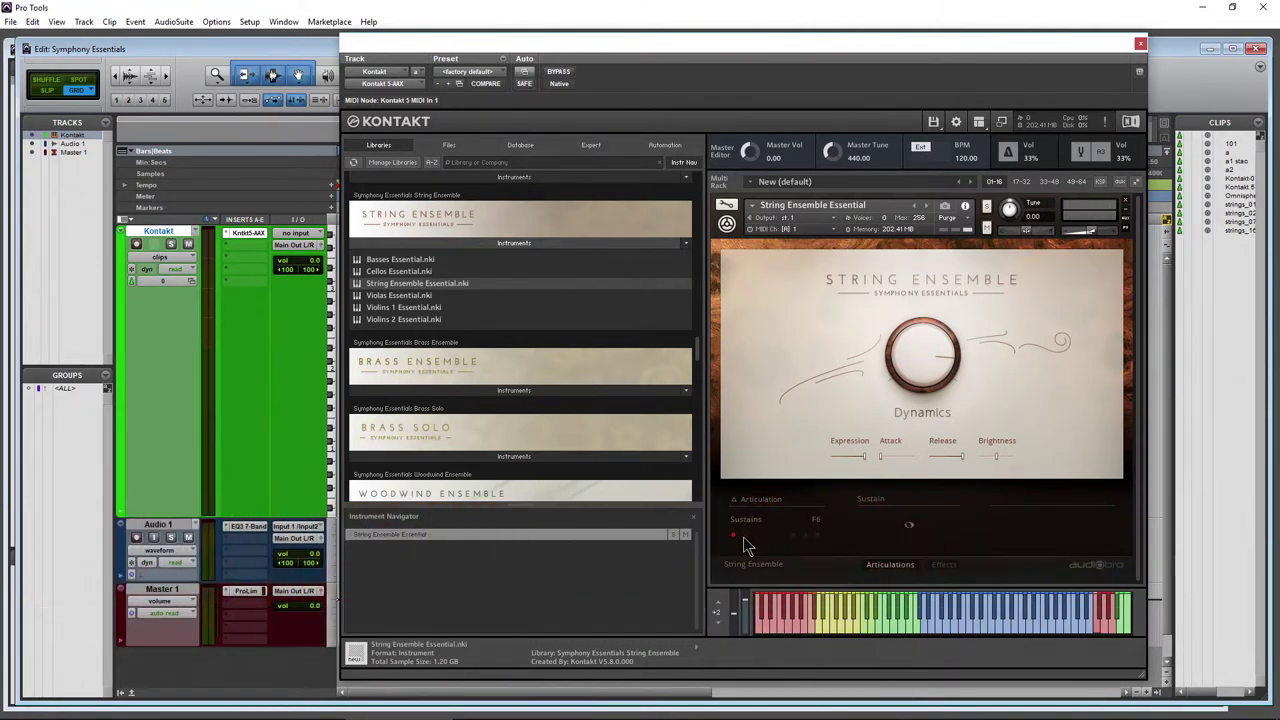
{"action": "left_click", "coordinate": [756, 535]}
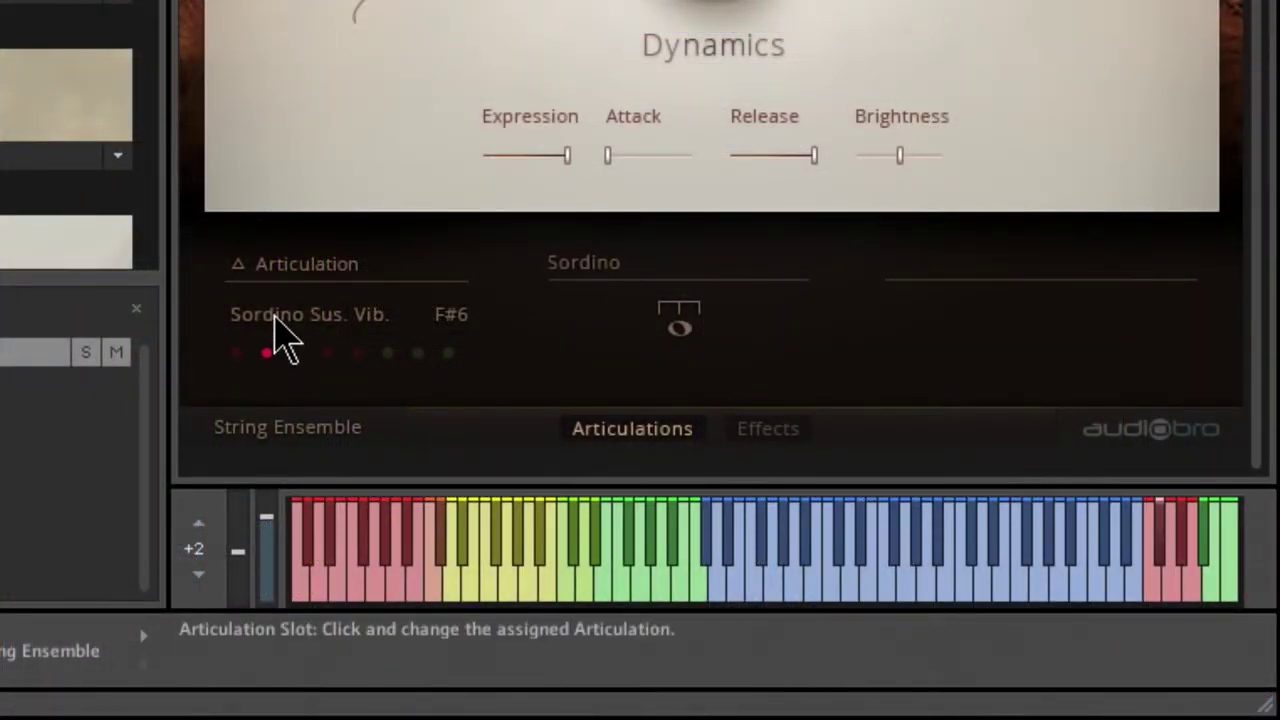
{"action": "left_click", "coordinate": [277, 345]}
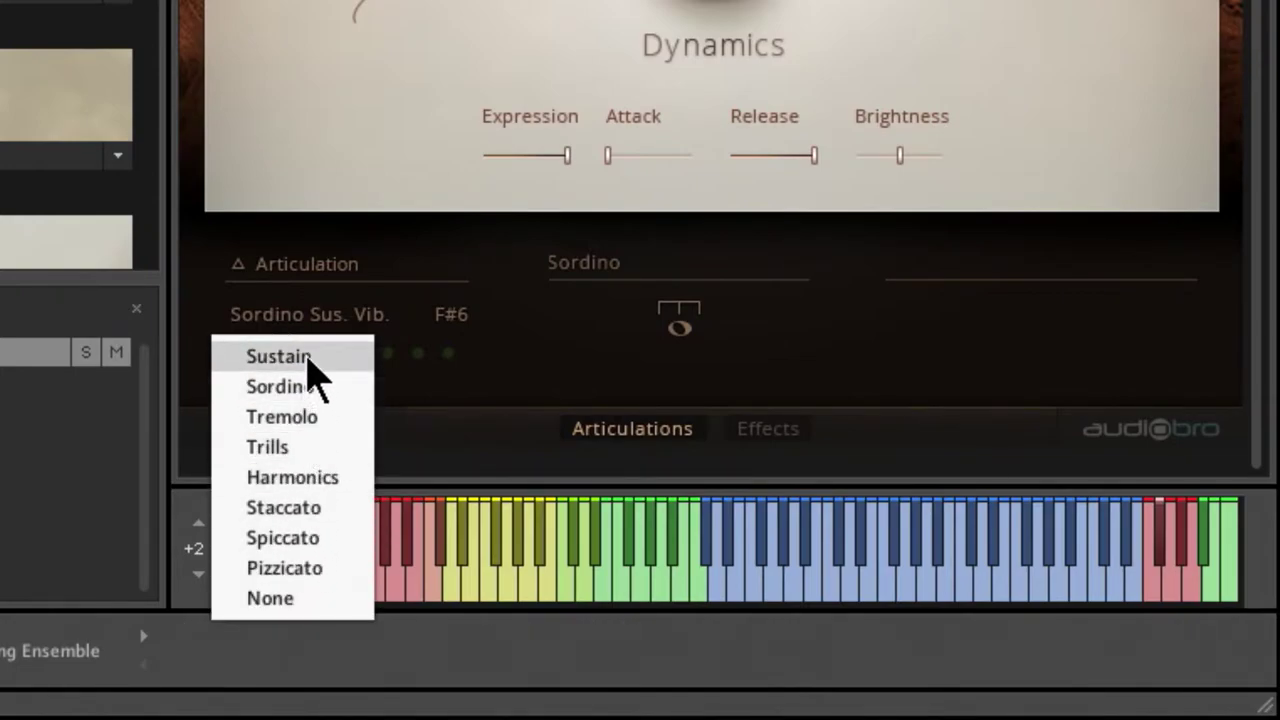
{"action": "left_click", "coordinate": [278, 357]}
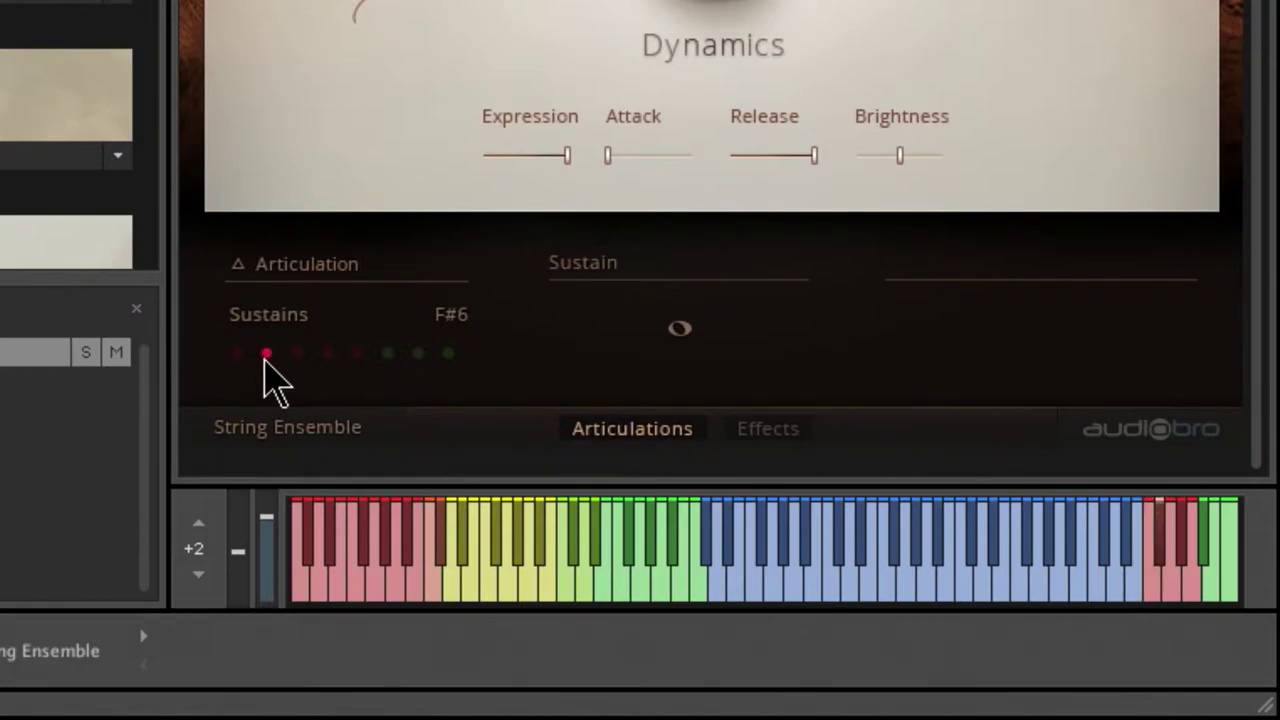
{"action": "left_click", "coordinate": [271, 322]}
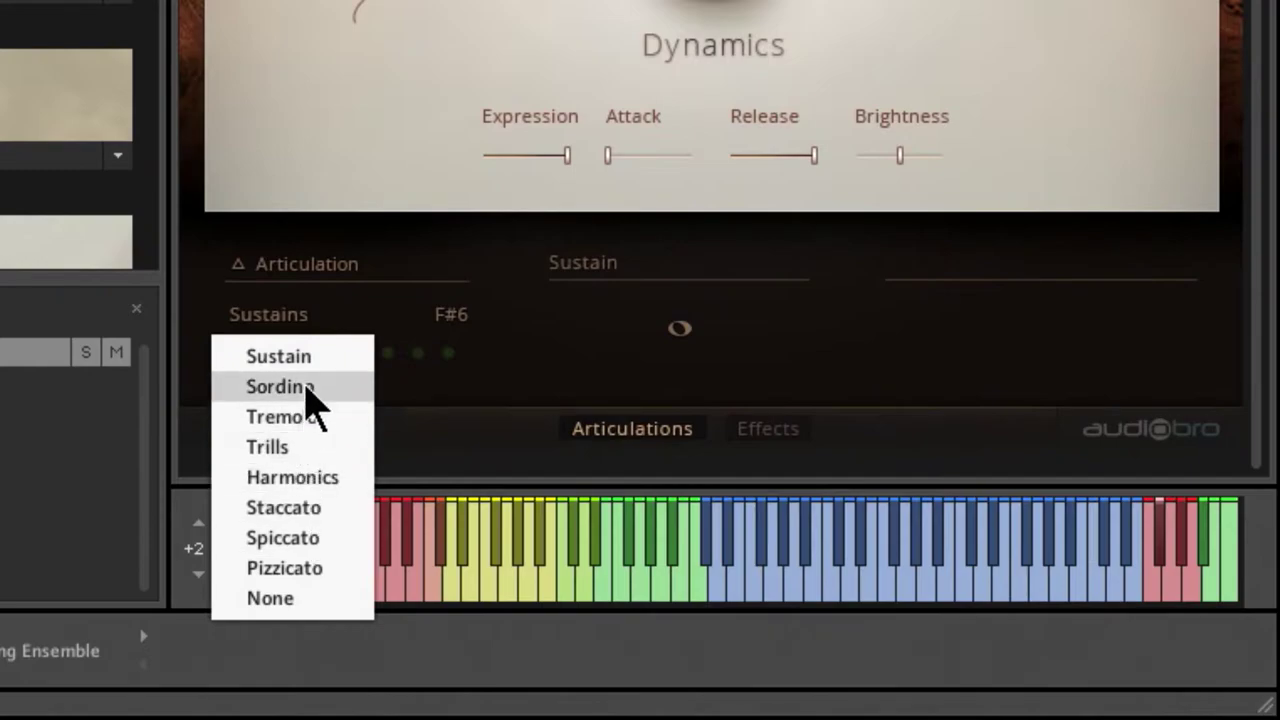
{"action": "left_click", "coordinate": [308, 395]}
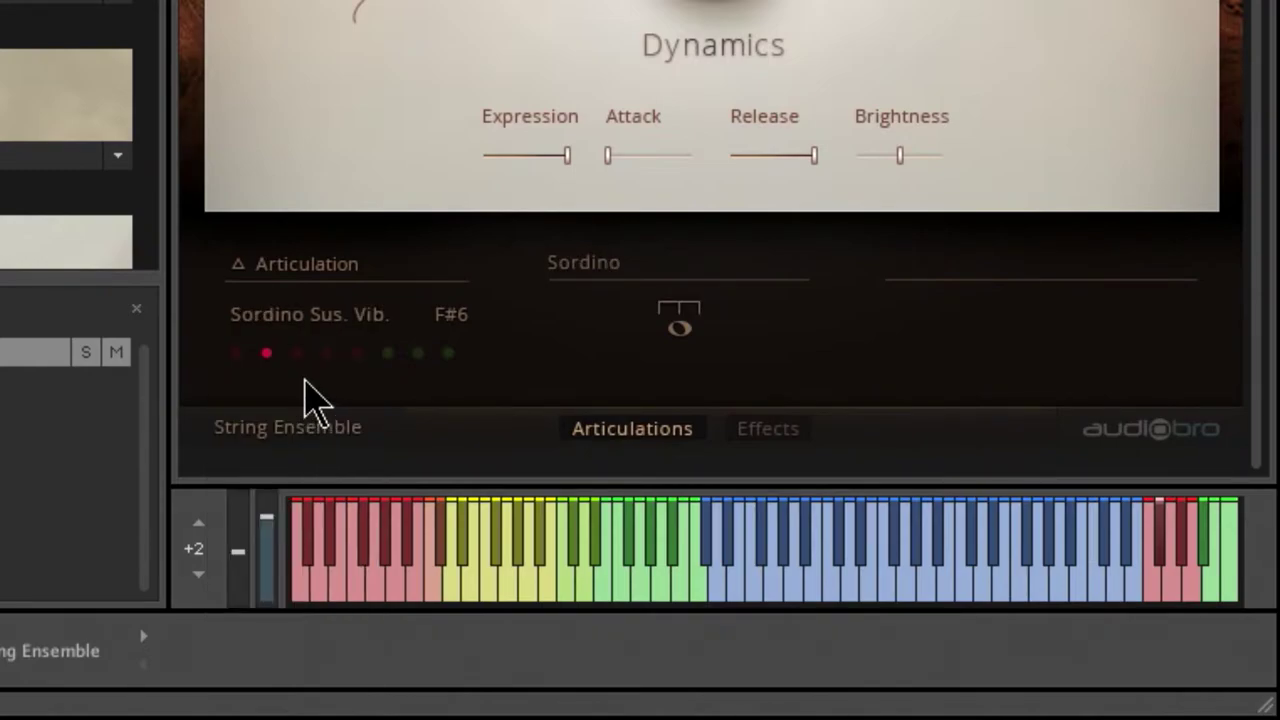
- Set the A#6 Staccato slot to None, reassign Staccato to it and reselect that slot
{"action": "left_click", "coordinate": [389, 358]}
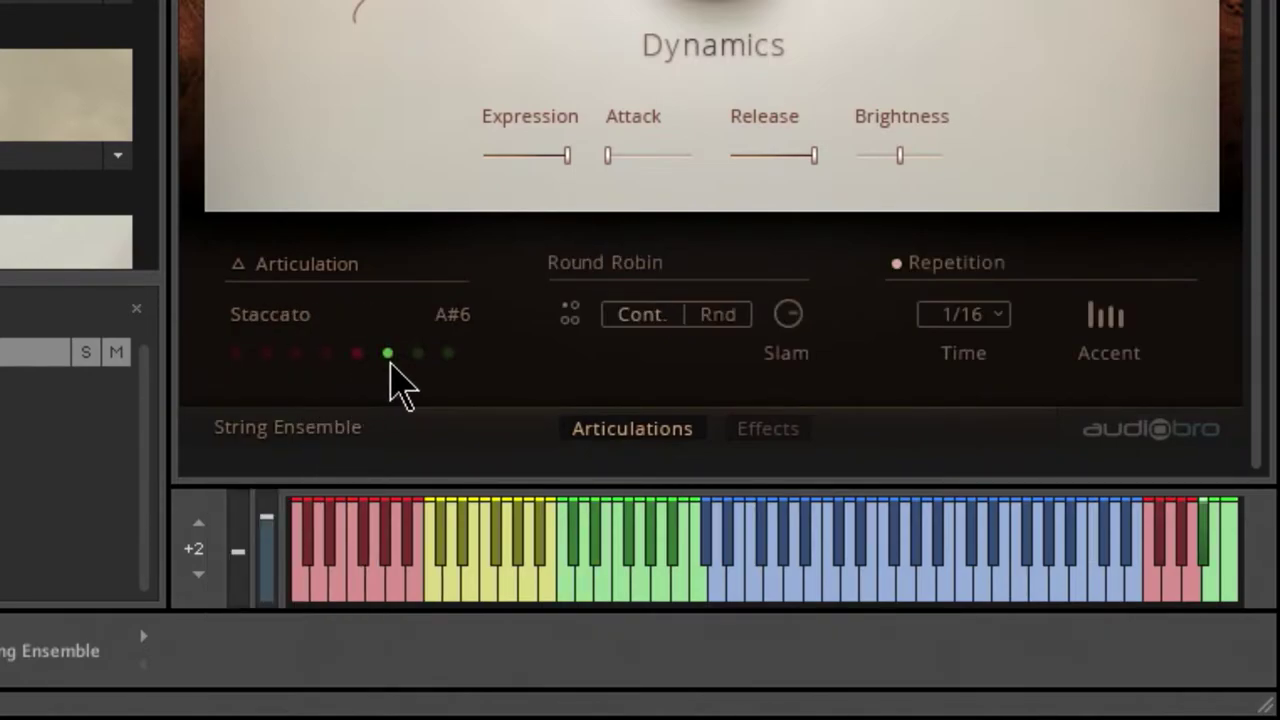
{"action": "left_click", "coordinate": [296, 320]}
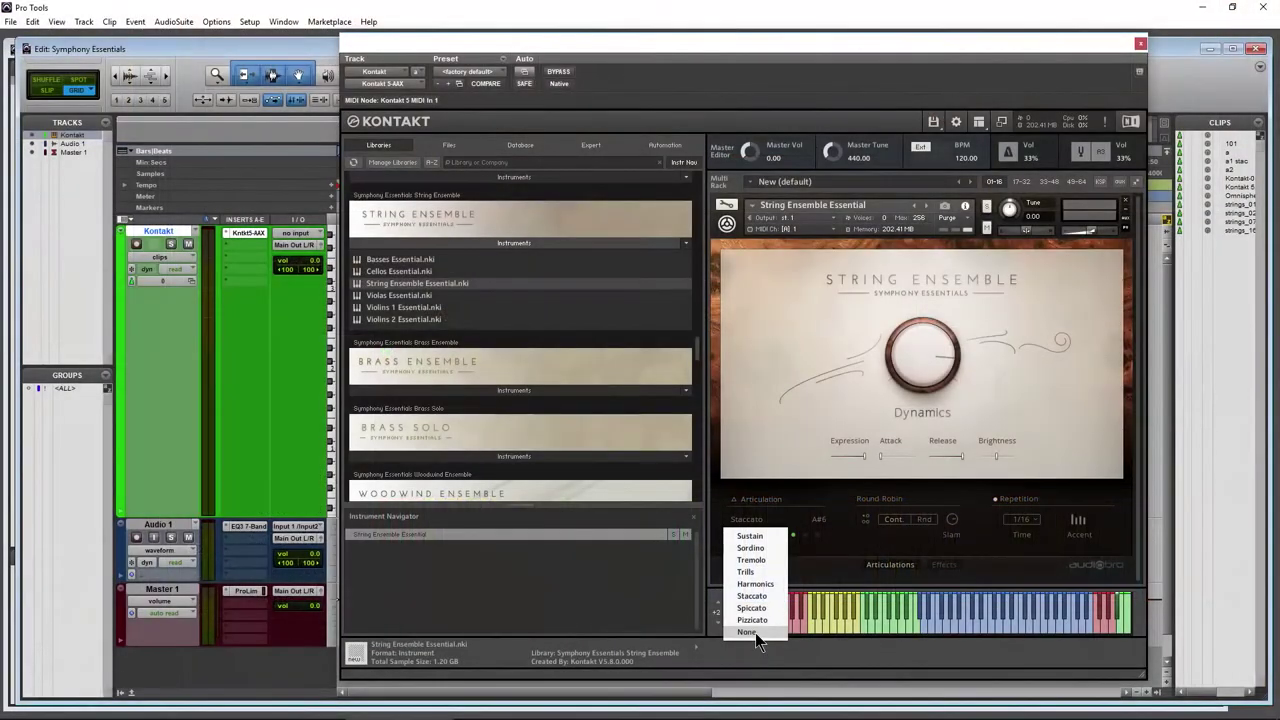
{"action": "left_click", "coordinate": [755, 632]}
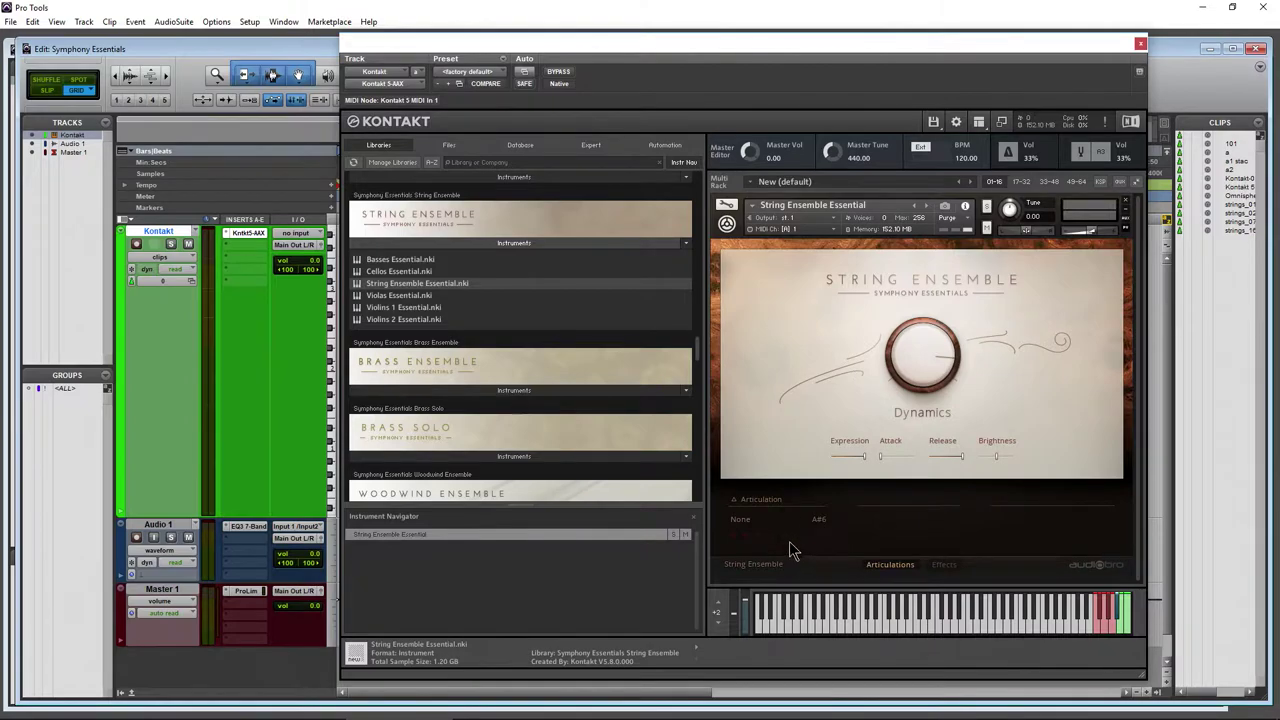
{"action": "left_click", "coordinate": [745, 521]}
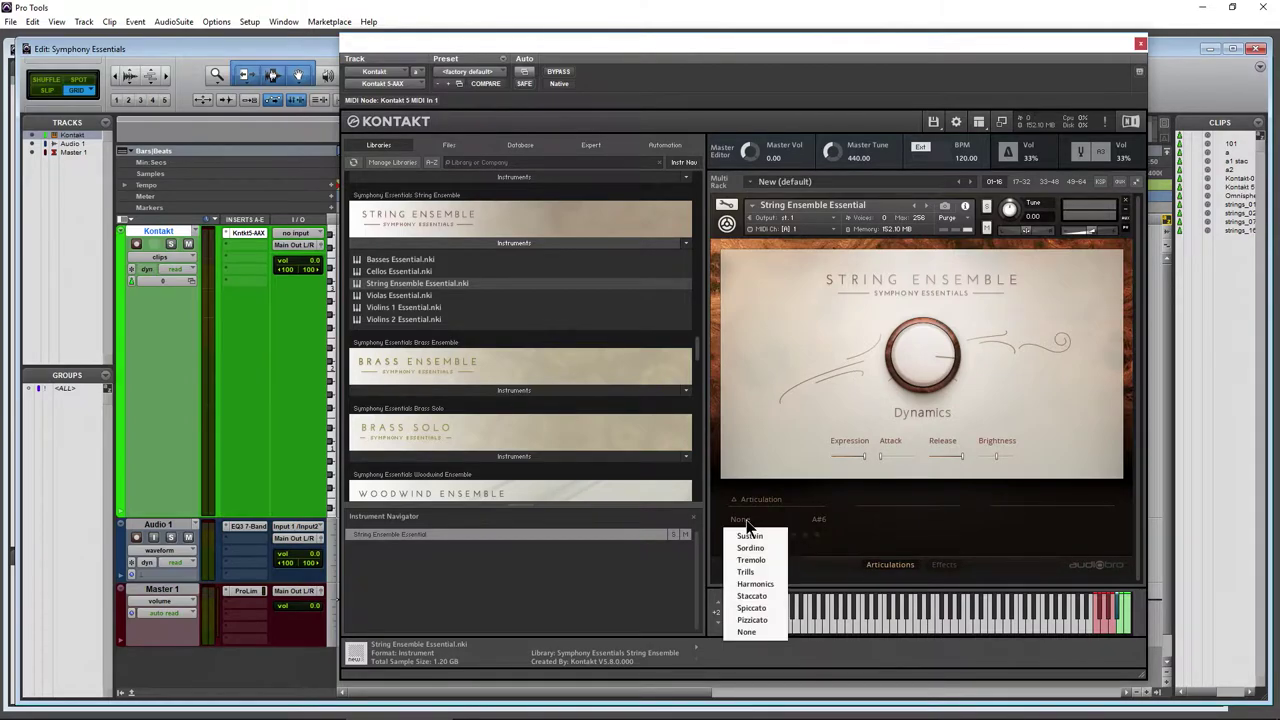
{"action": "left_click", "coordinate": [767, 604]}
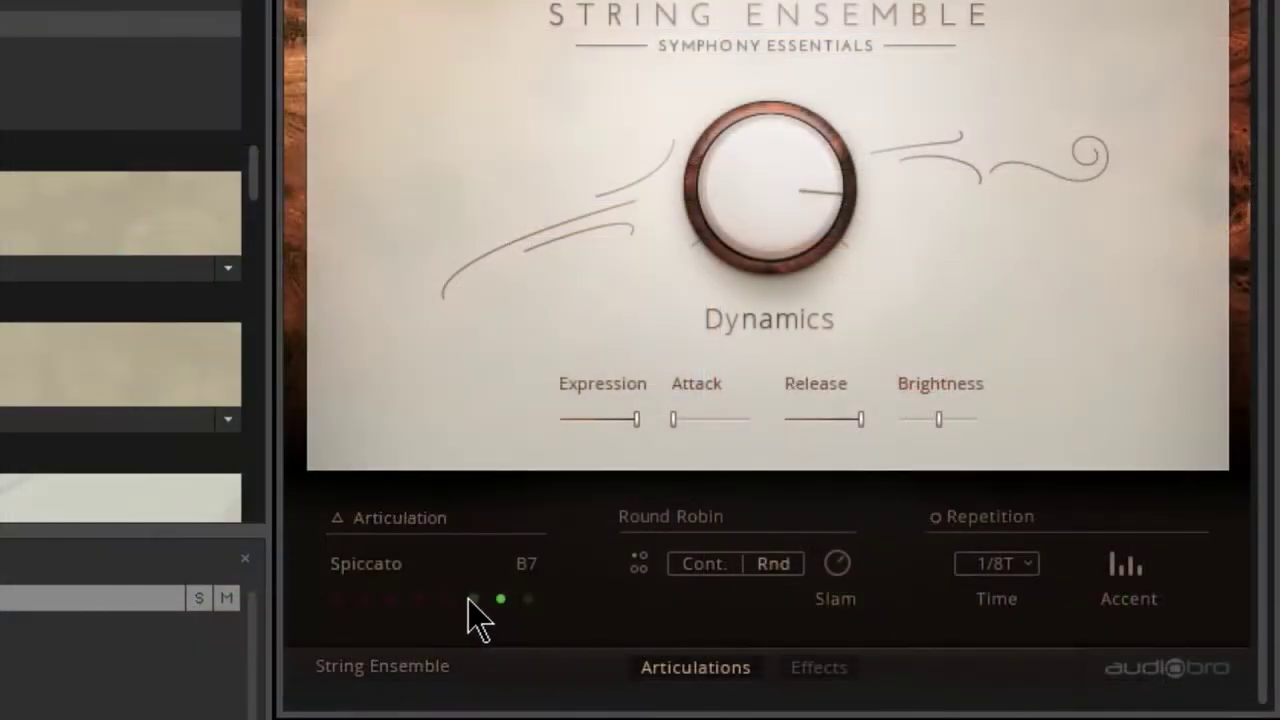
{"action": "left_click", "coordinate": [473, 598]}
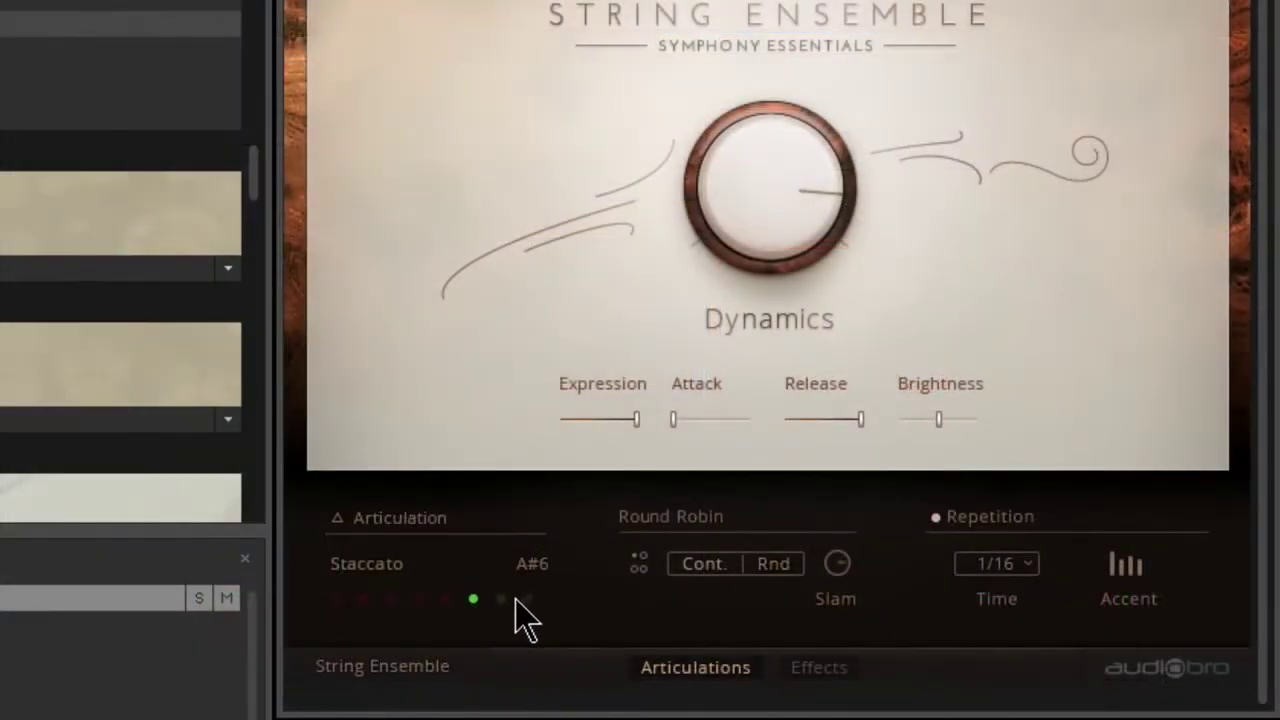
- Open the articulation slots list and assign Trills to both the F6 and F#6 slots
{"action": "left_click", "coordinate": [395, 518]}
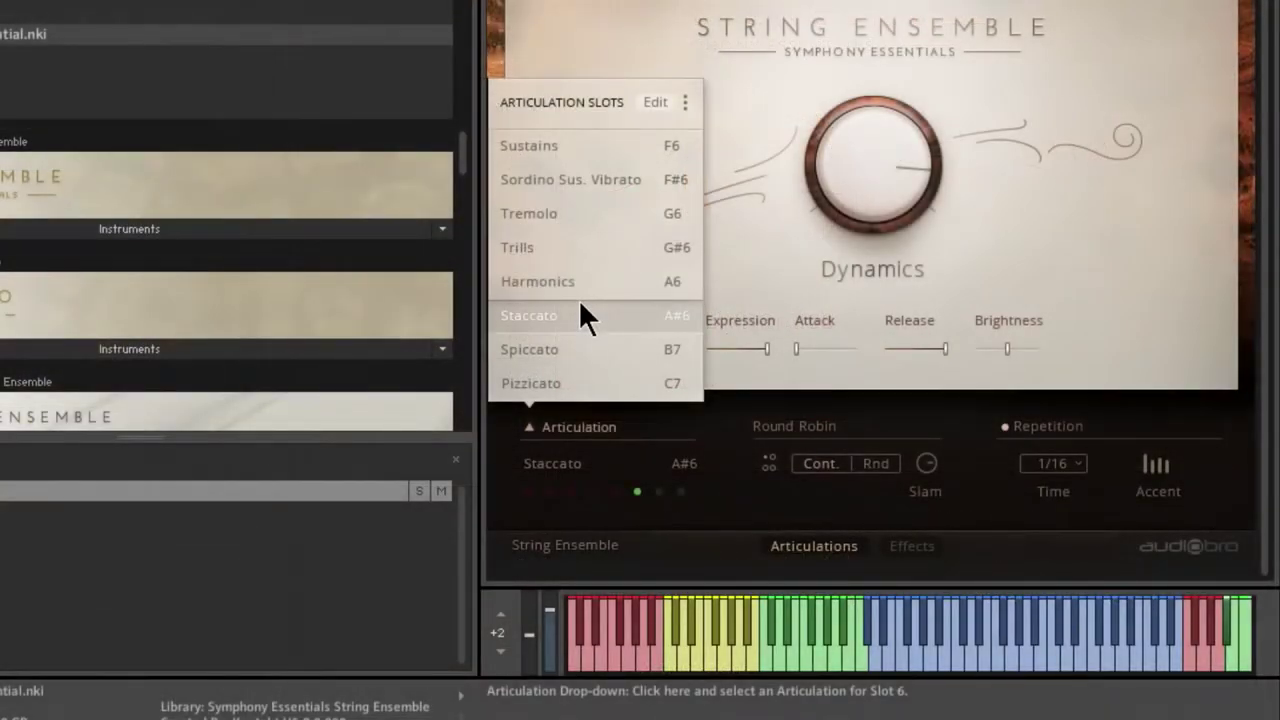
{"action": "left_click", "coordinate": [548, 145]}
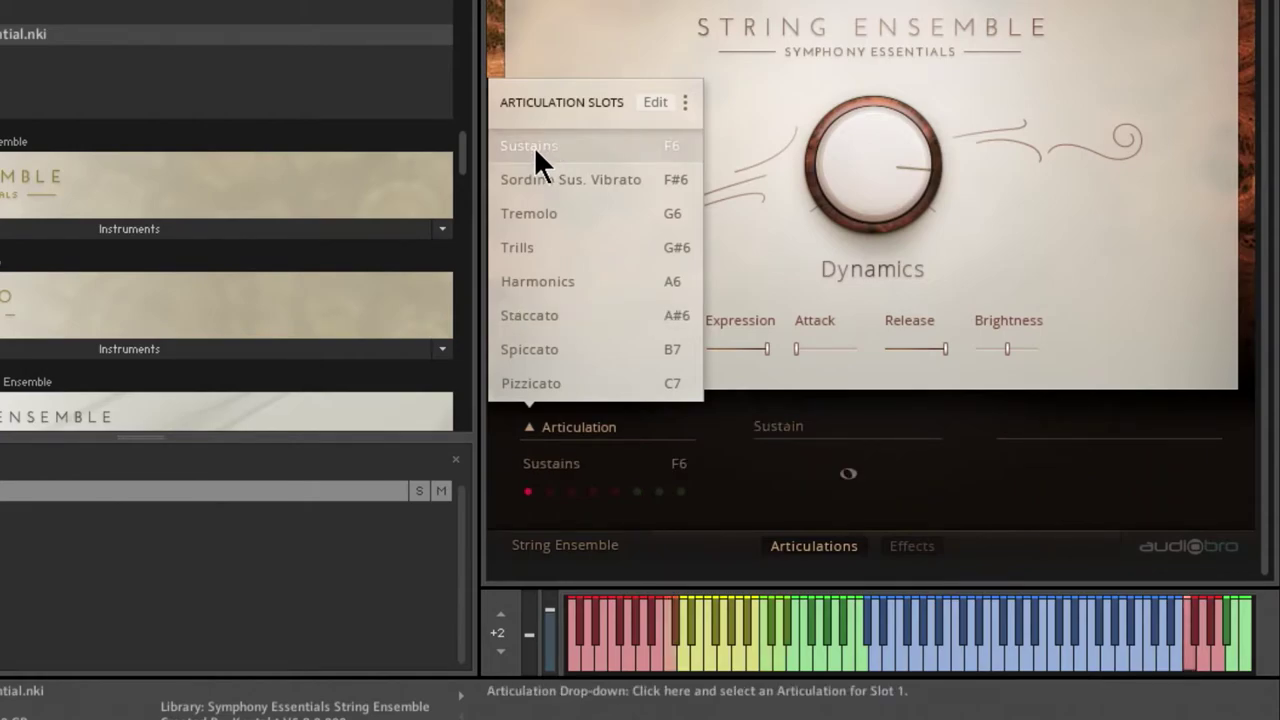
{"action": "left_click", "coordinate": [534, 148]}
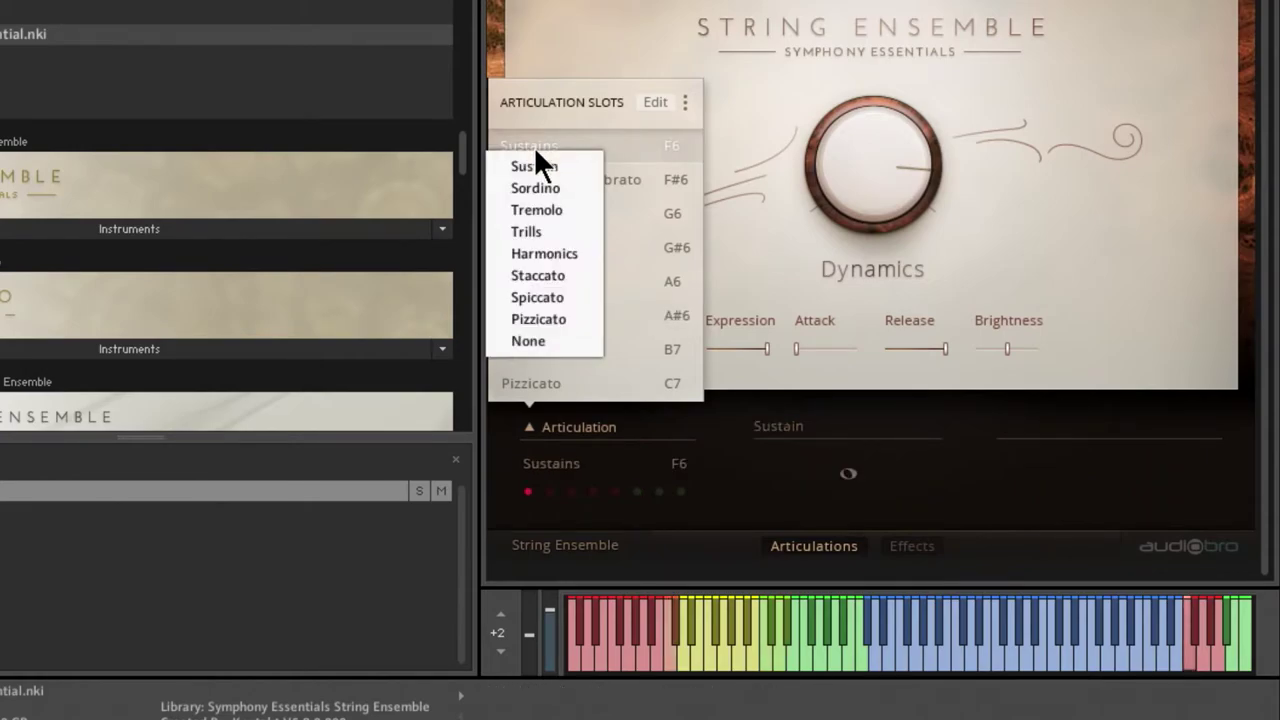
{"action": "left_click", "coordinate": [531, 231]}
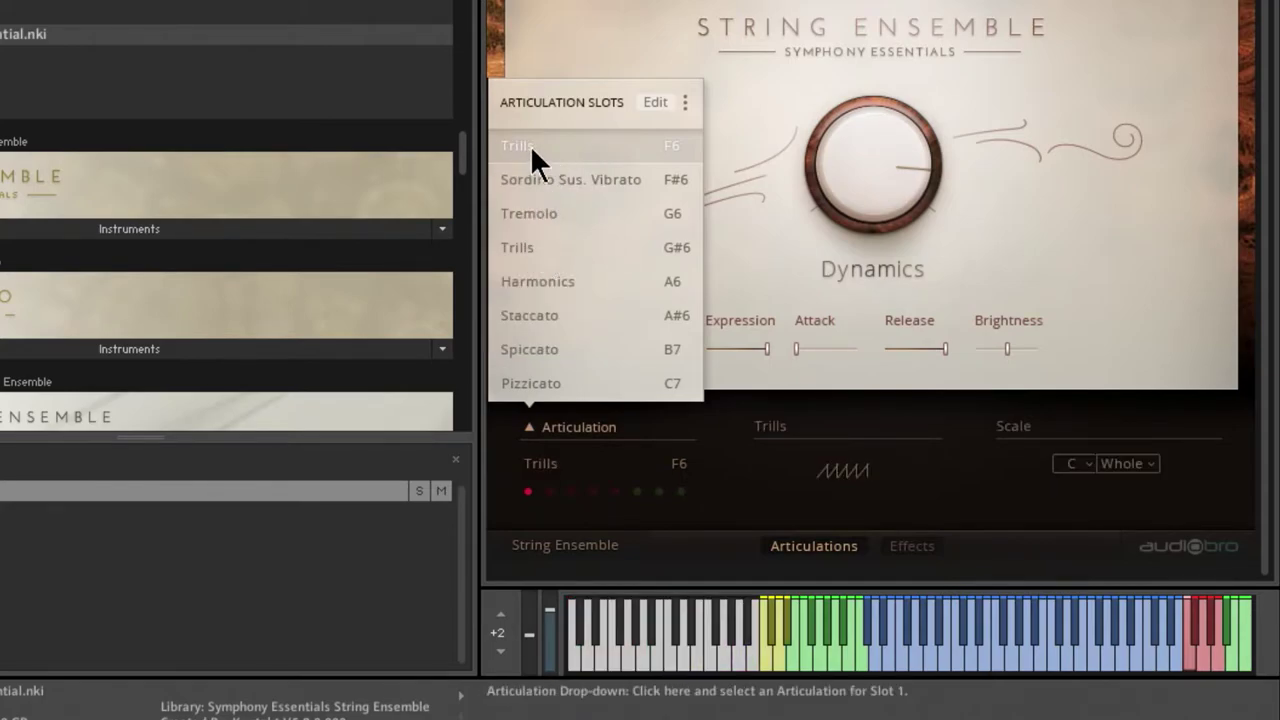
{"action": "left_click", "coordinate": [541, 181]}
{"action": "left_click", "coordinate": [541, 181]}
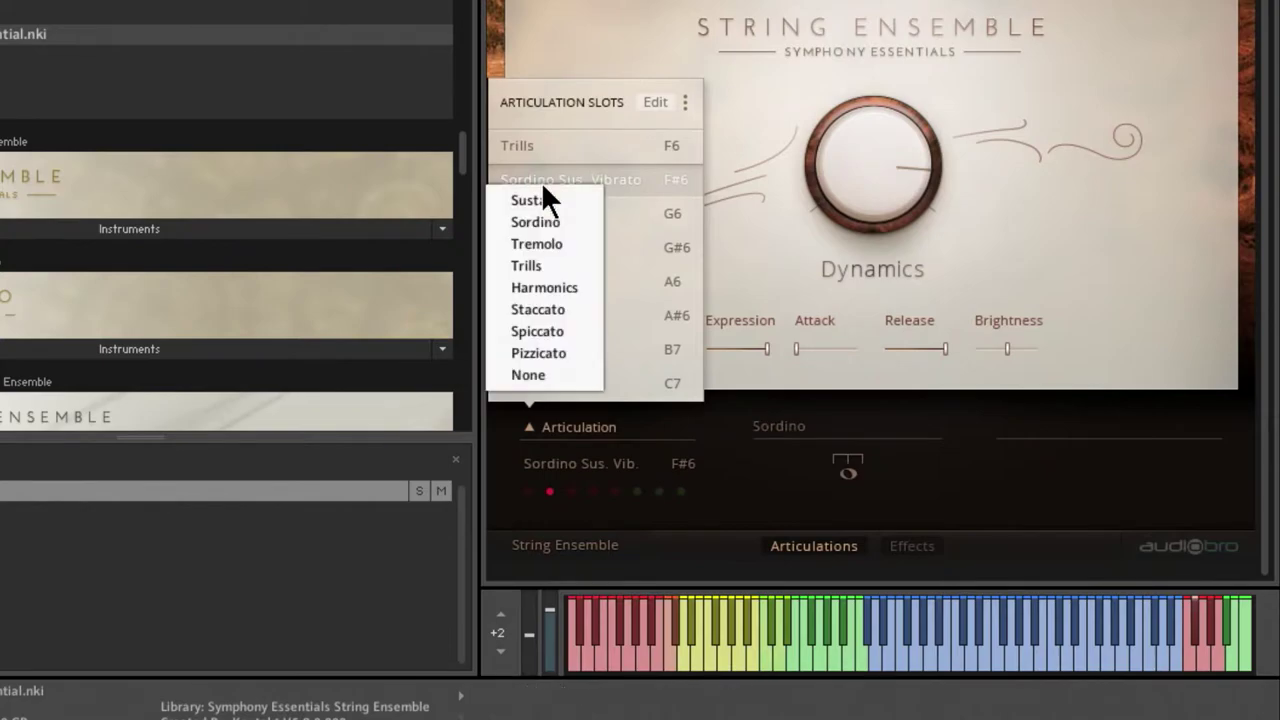
{"action": "left_click", "coordinate": [549, 266]}
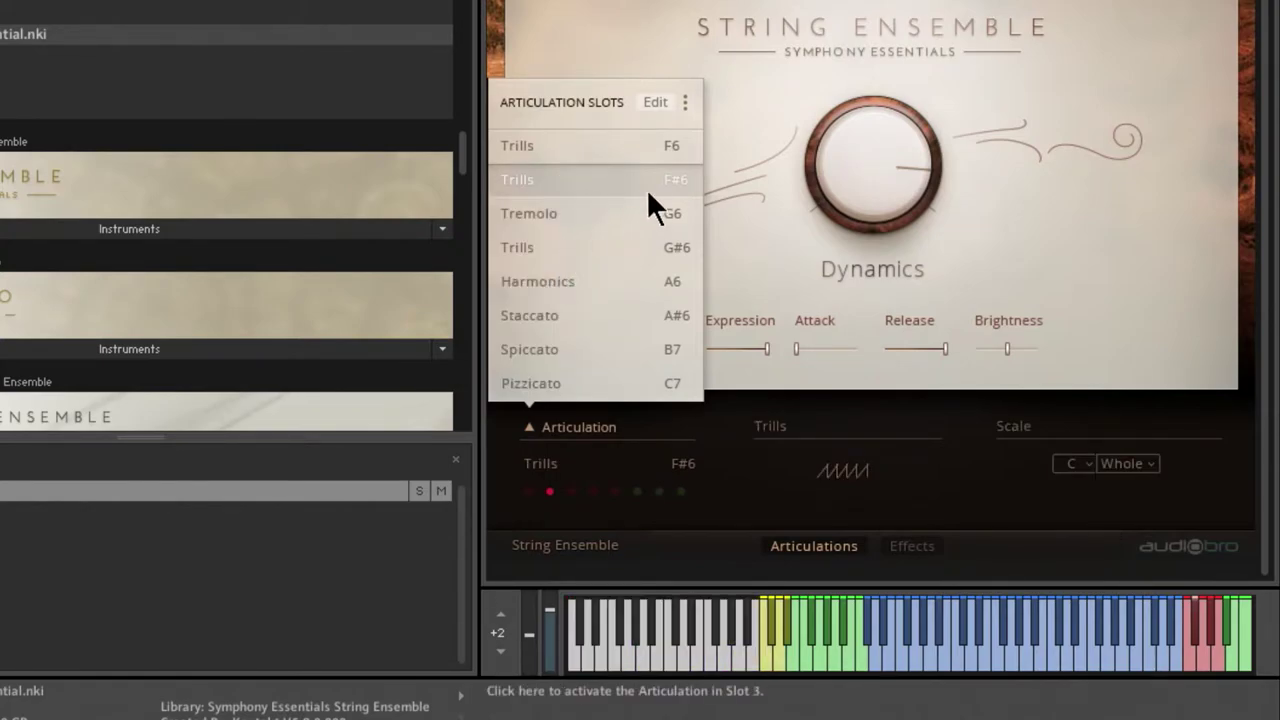
- Empty all articulation slots and open the Articulation Slot Setup with the F6 slot selected
{"action": "left_click", "coordinate": [684, 99]}
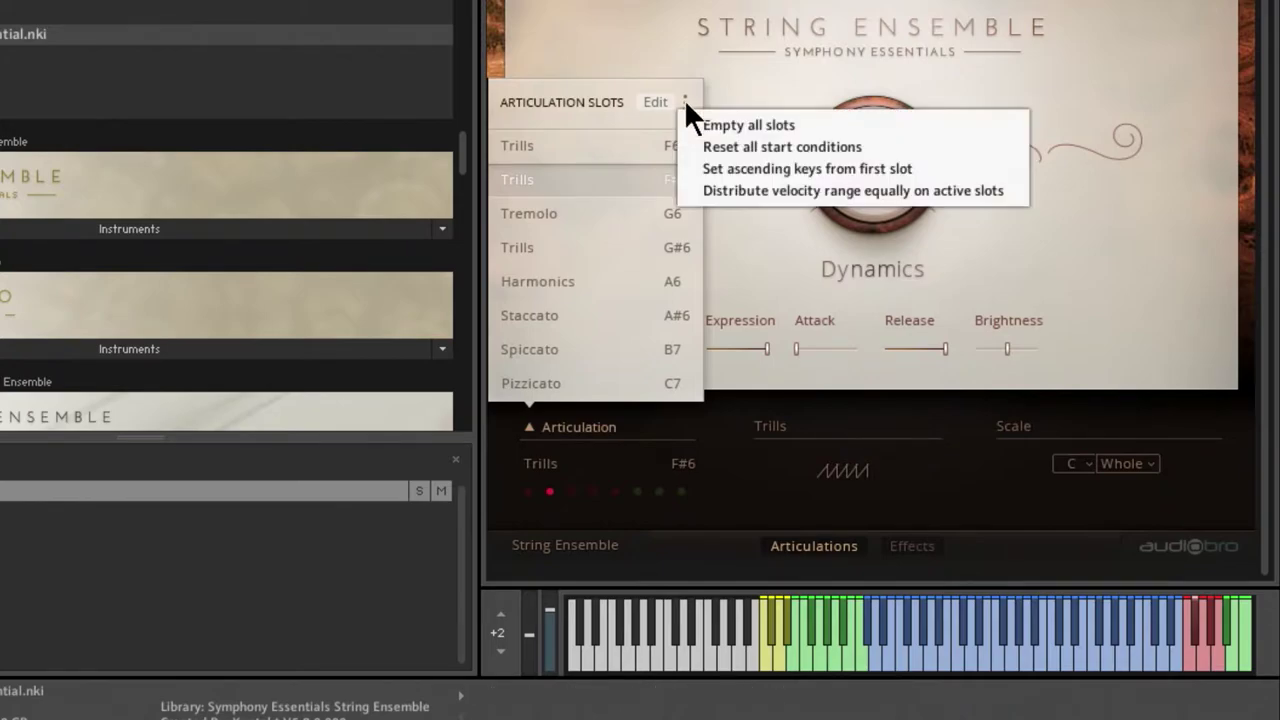
{"action": "left_click", "coordinate": [765, 122]}
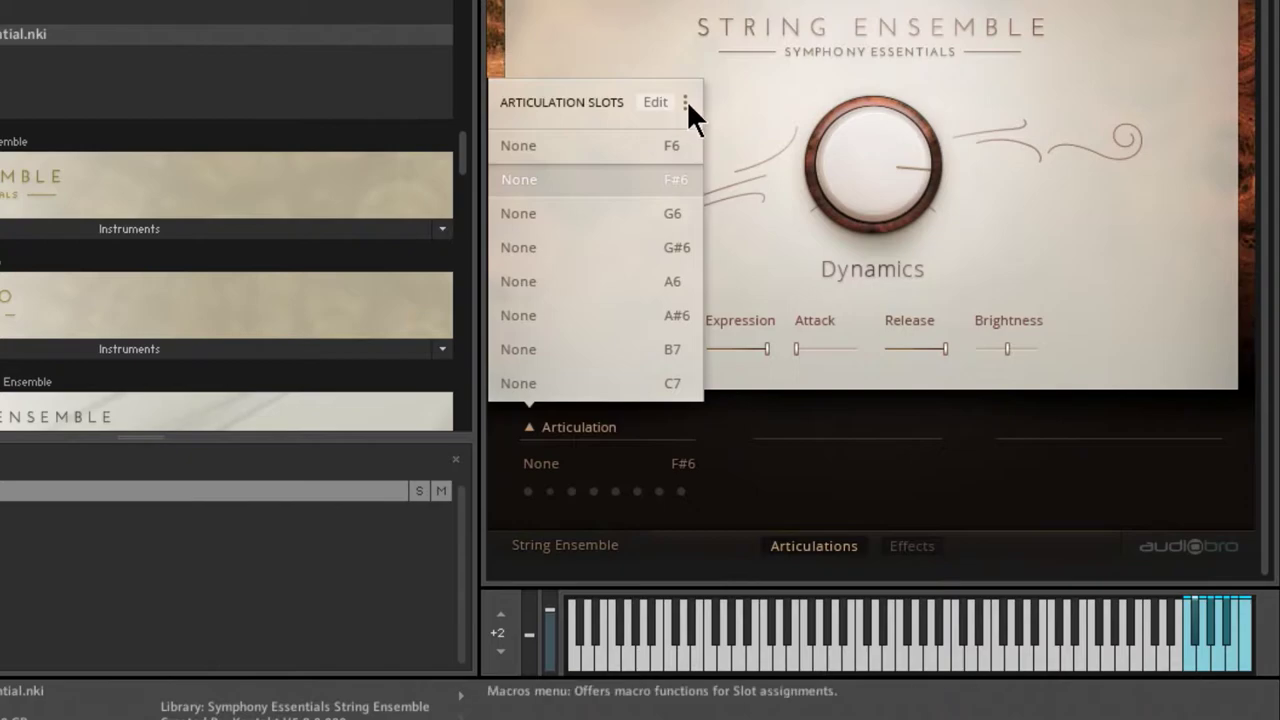
{"action": "left_click", "coordinate": [532, 149]}
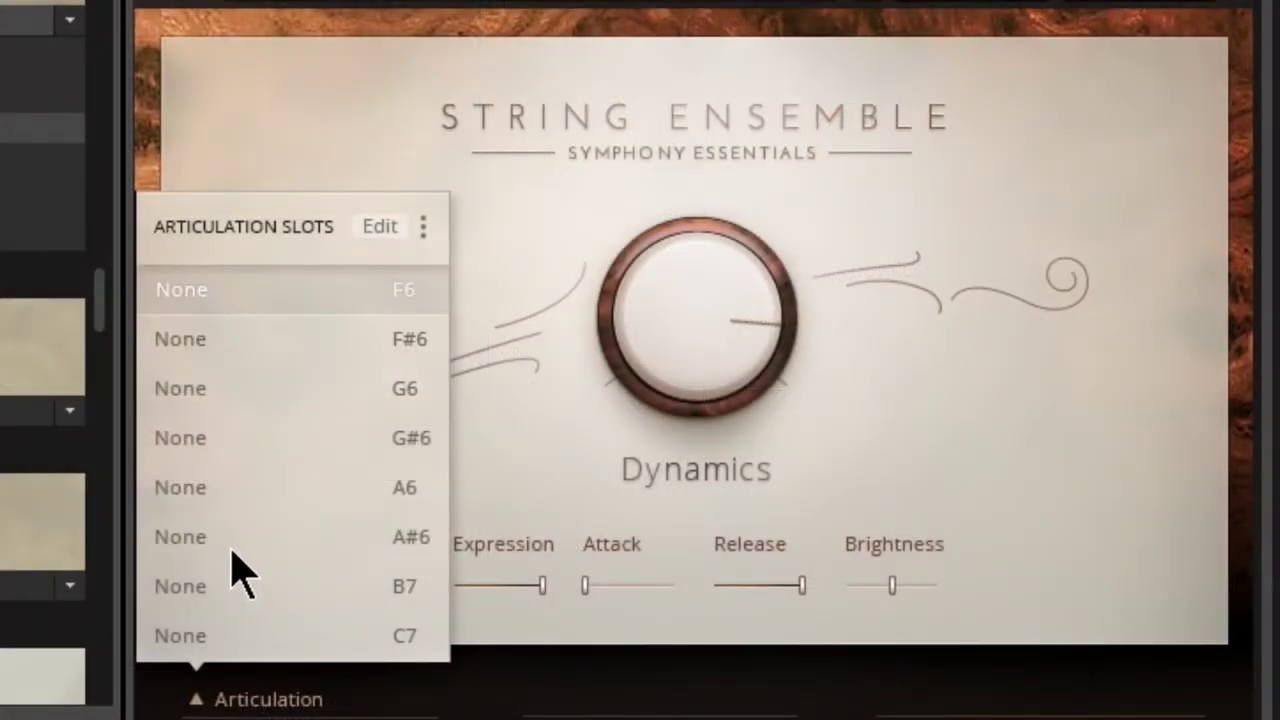
{"action": "left_click", "coordinate": [380, 227]}
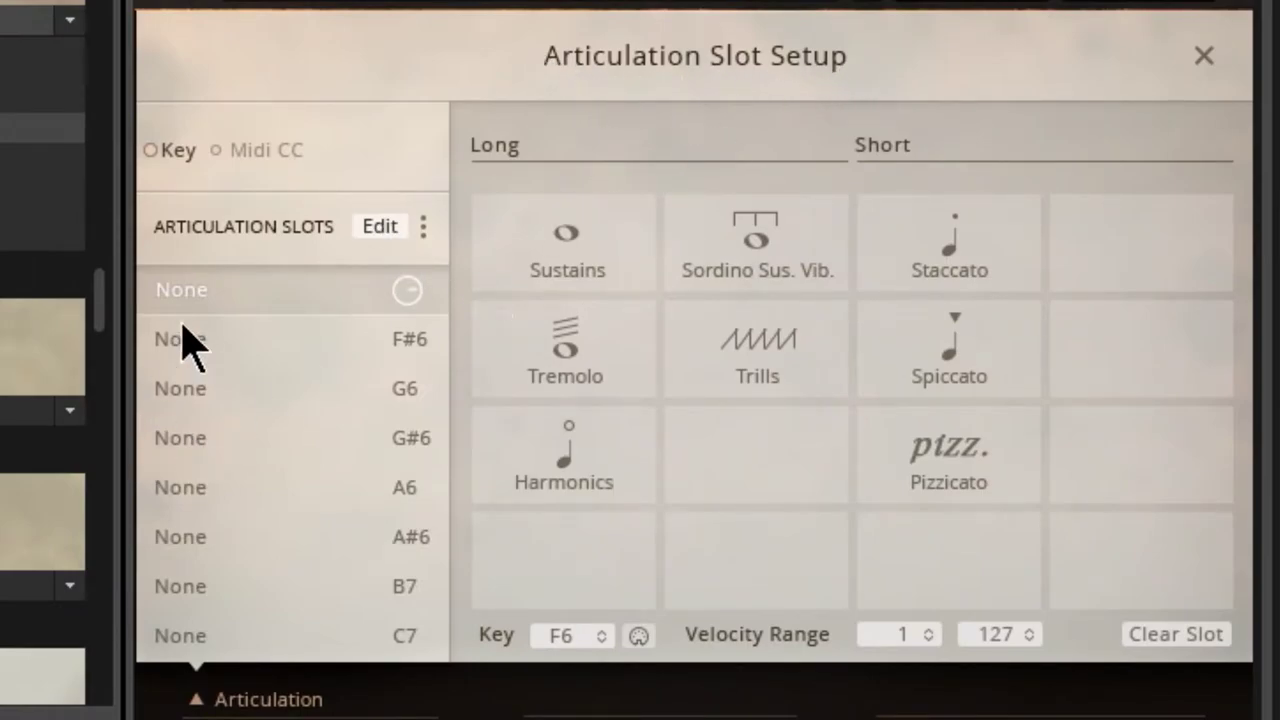
- Assign Sustains to the F6 slot, Staccato to F#6 and Pizzicato to G6, and select the G#6 slot
{"action": "left_click", "coordinate": [186, 289]}
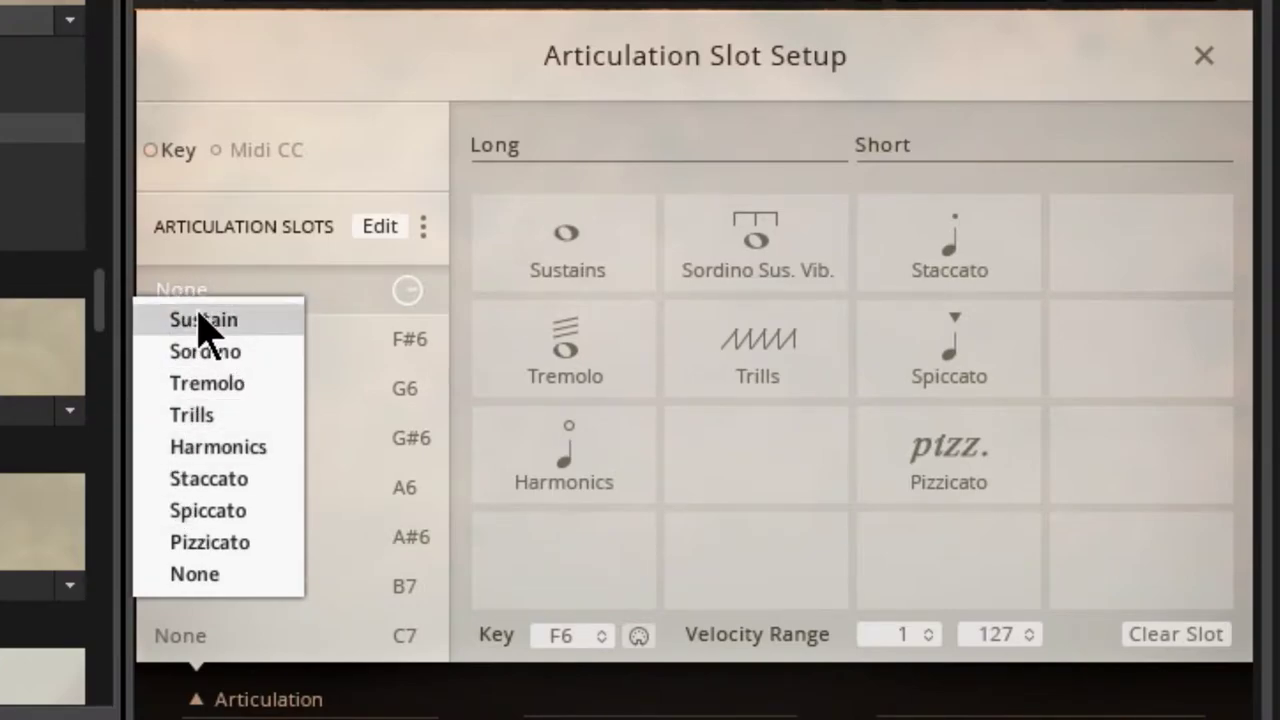
{"action": "left_click", "coordinate": [200, 321]}
{"action": "left_click", "coordinate": [192, 345]}
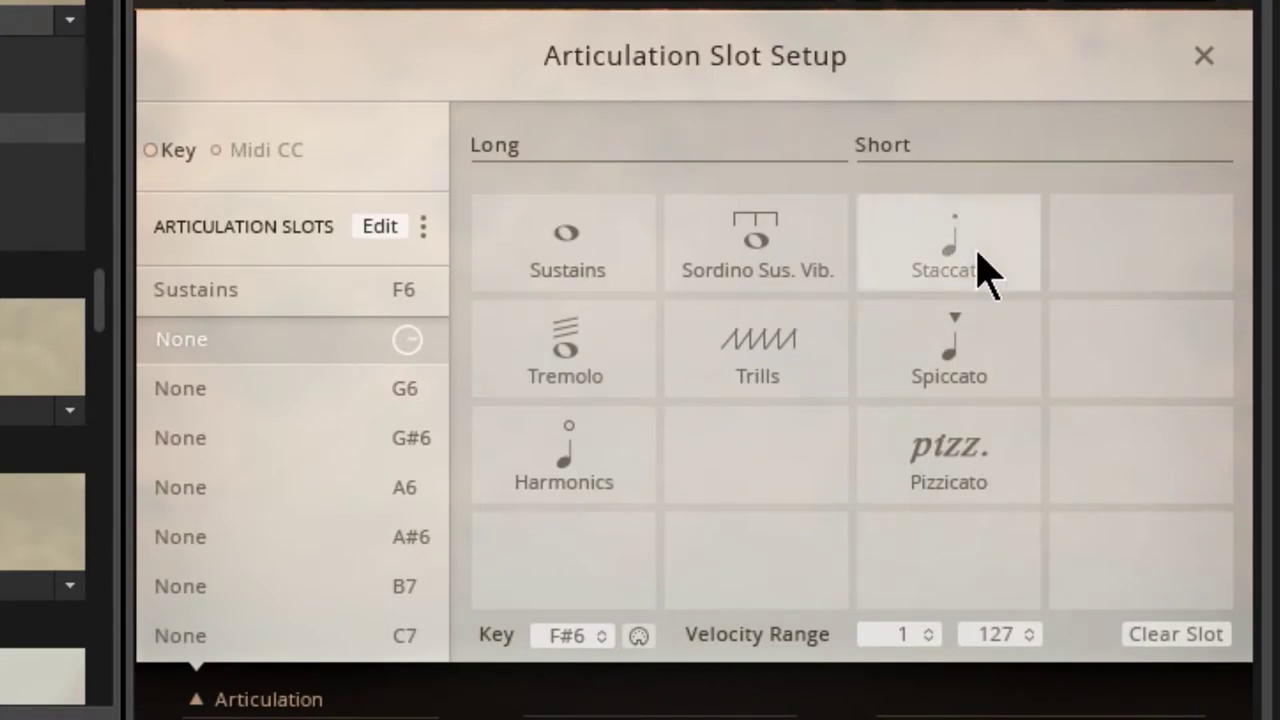
{"action": "left_click", "coordinate": [980, 270]}
{"action": "left_click", "coordinate": [165, 390]}
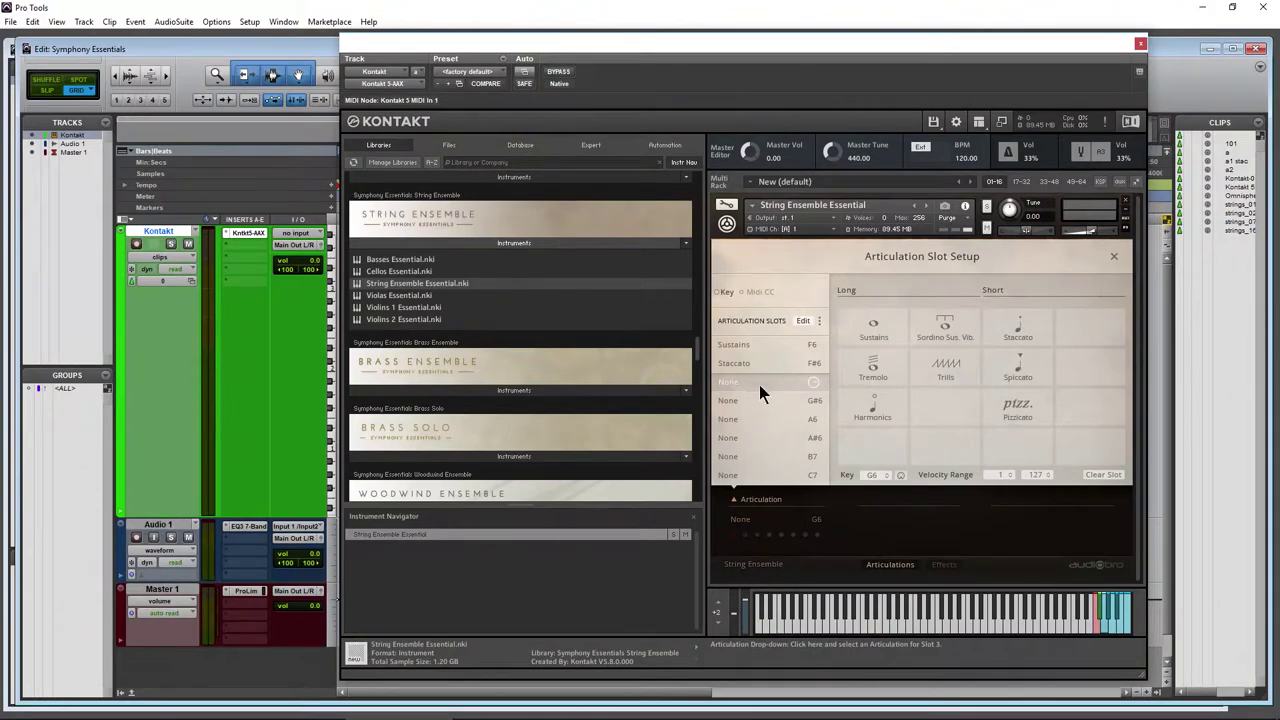
{"action": "left_click", "coordinate": [1012, 408]}
{"action": "left_click", "coordinate": [741, 402]}
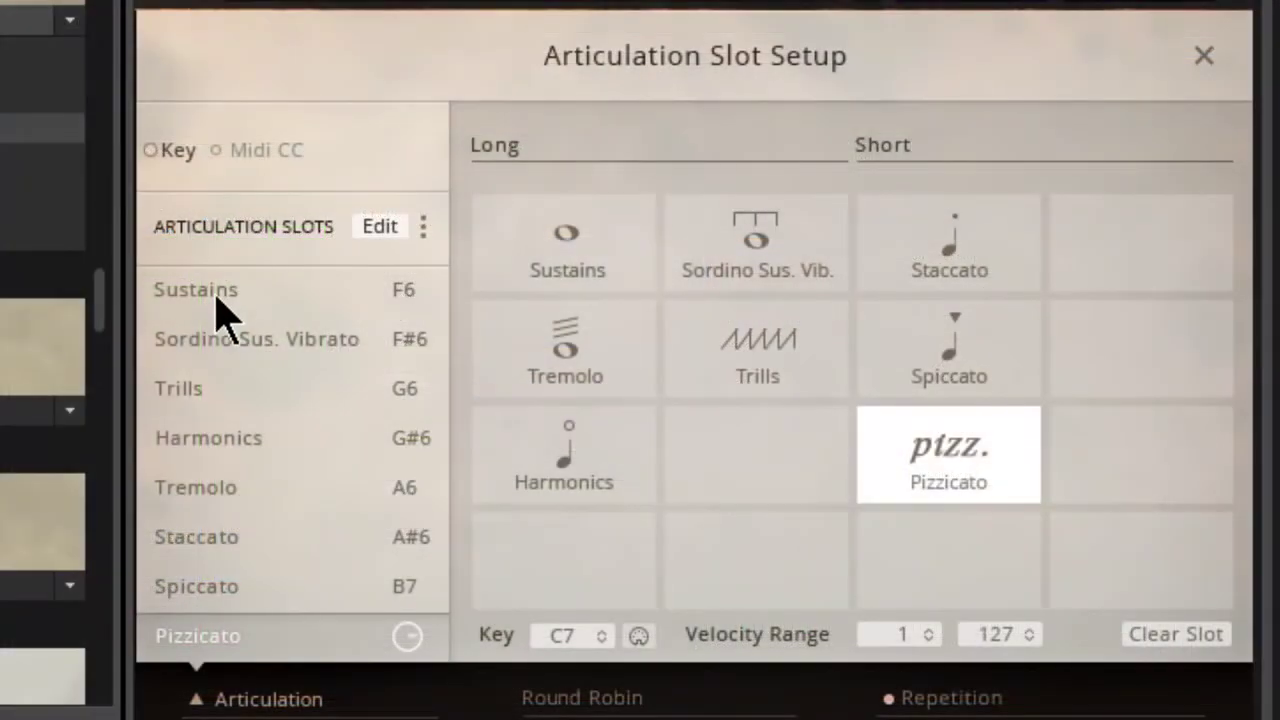
- Select the Sustains, Sordino, Trills and Harmonics slots in turn to review their assigned articulations
{"action": "left_click", "coordinate": [740, 350]}
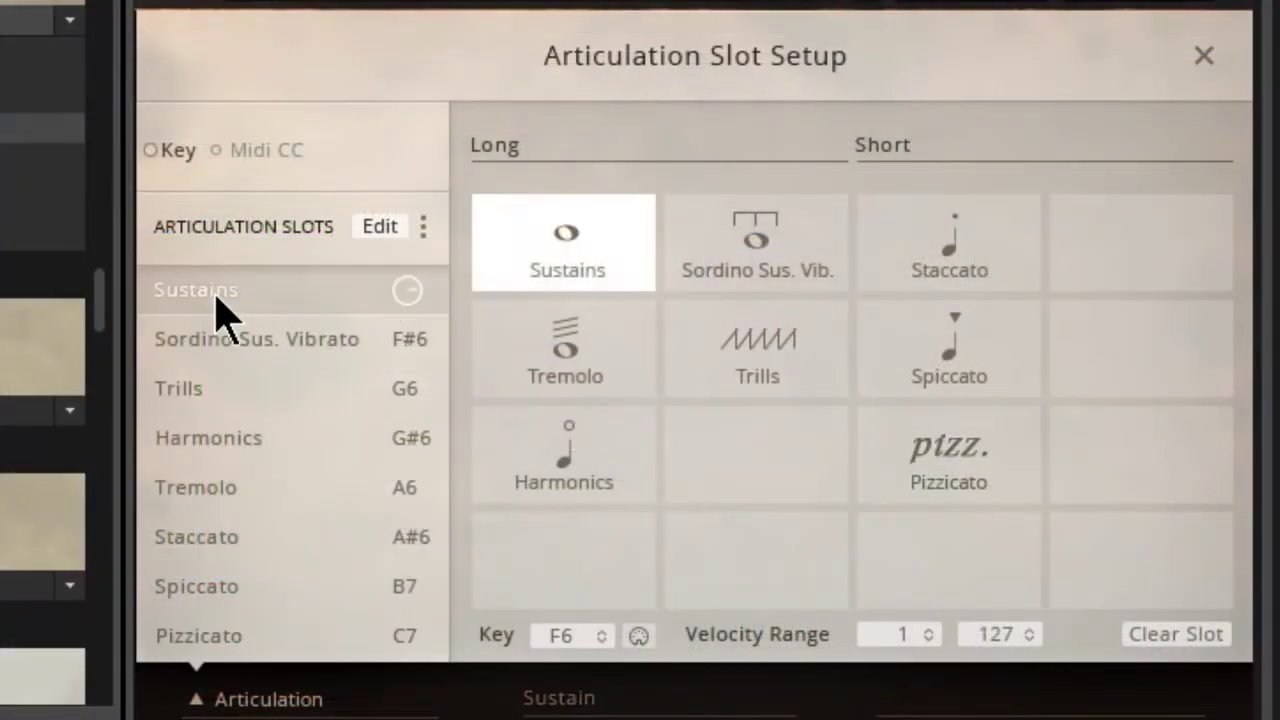
{"action": "left_click", "coordinate": [325, 350]}
{"action": "left_click", "coordinate": [255, 388]}
{"action": "left_click", "coordinate": [290, 352]}
{"action": "left_click", "coordinate": [258, 393]}
{"action": "left_click", "coordinate": [255, 440]}
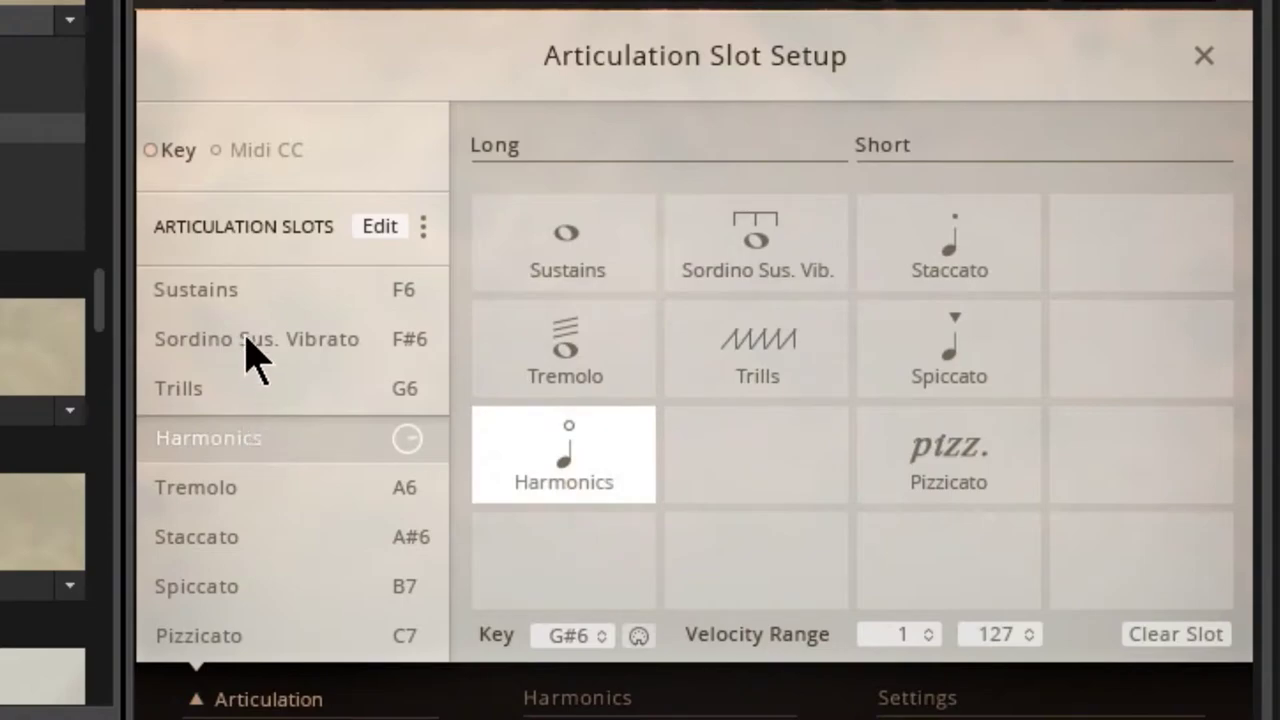
- Compare the loudness of Sustains and Sordino Sus. Vibrato by playing low bass notes on the keyboard
{"action": "left_click", "coordinate": [250, 296]}
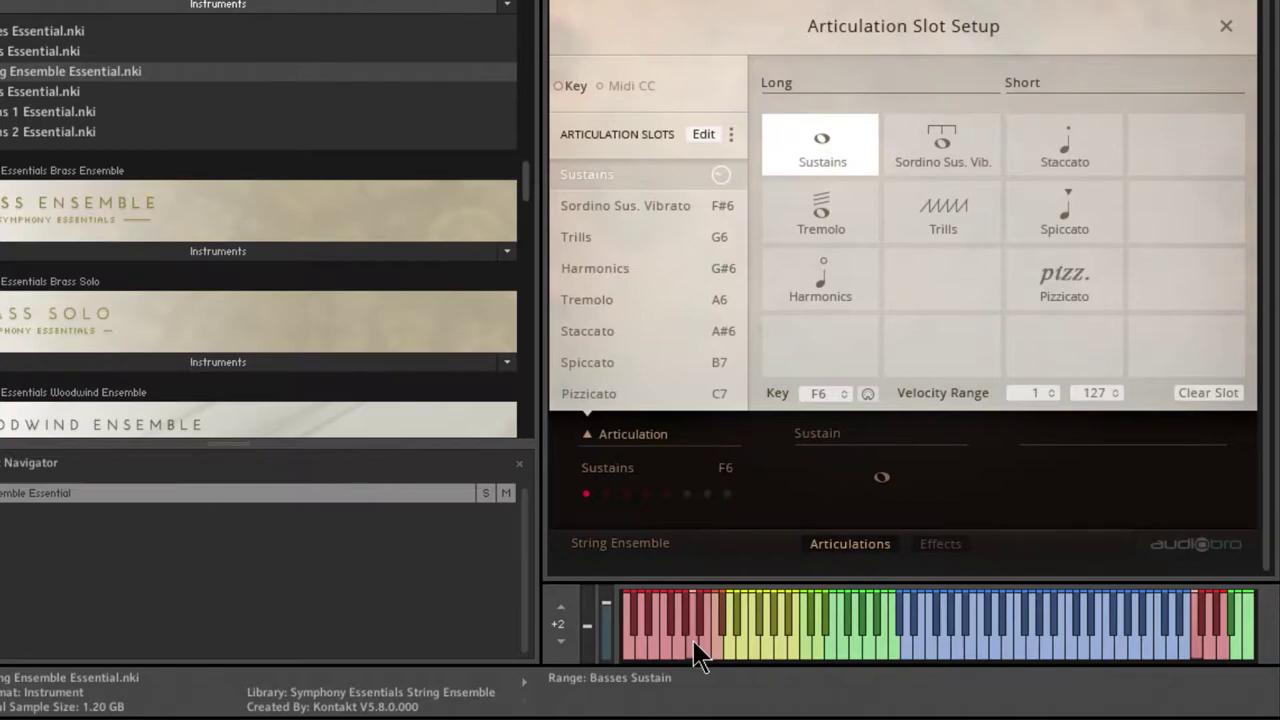
{"action": "left_click", "coordinate": [609, 205]}
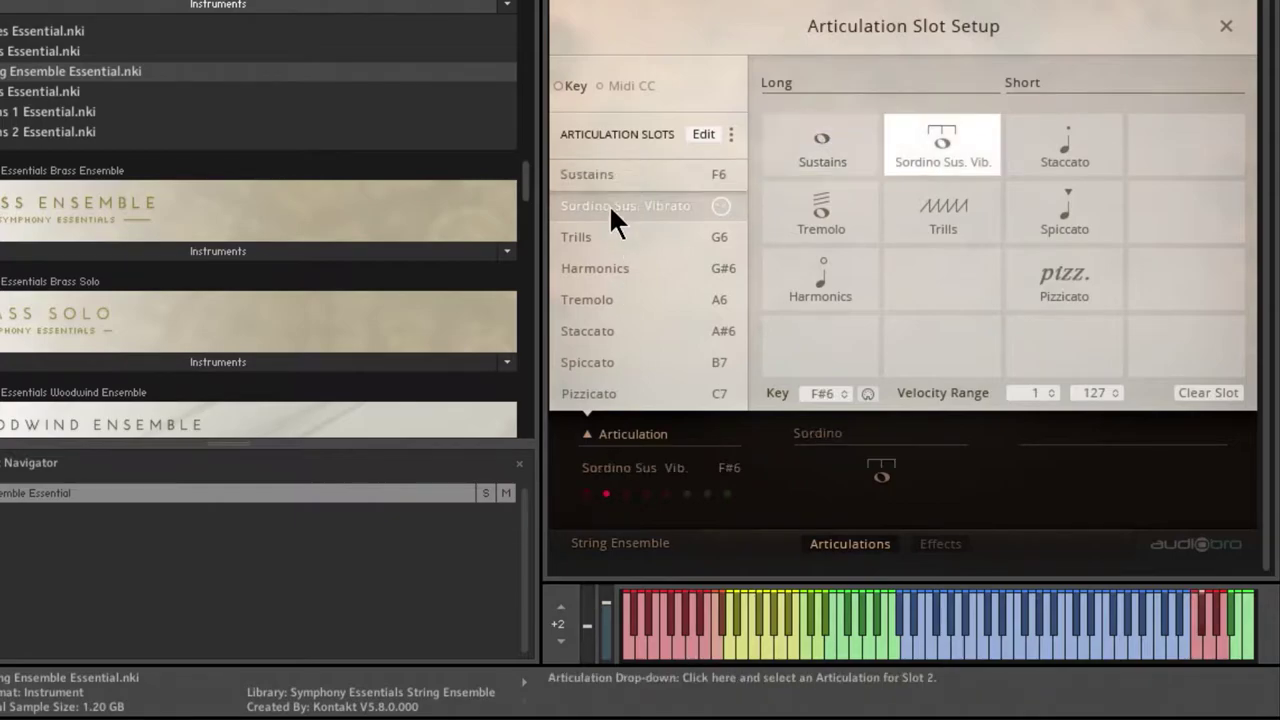
{"action": "left_click", "coordinate": [679, 655]}
{"action": "left_click", "coordinate": [680, 658]}
{"action": "left_click", "coordinate": [697, 657]}
{"action": "left_click", "coordinate": [699, 657]}
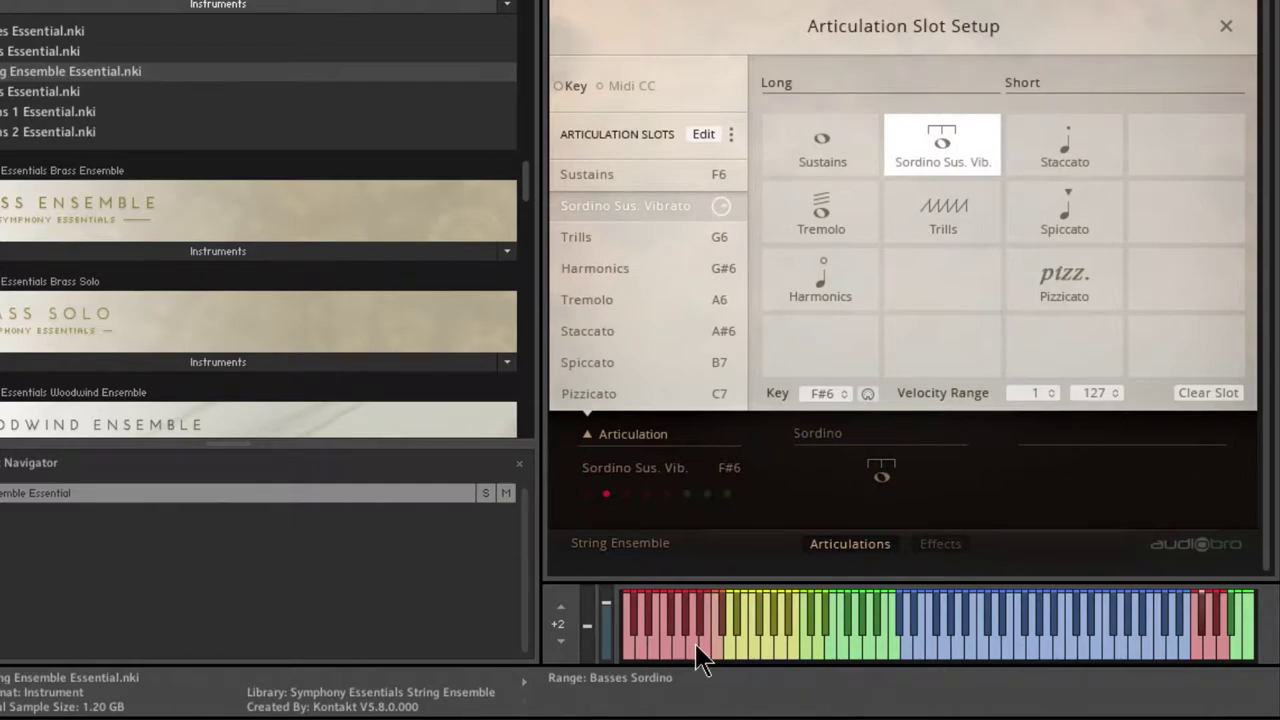
- Check the individual volume knobs of the Sustains, Sordino, Harmonics, Tremolo and Staccato slots, ending on Tremolo
{"action": "left_click", "coordinate": [624, 177]}
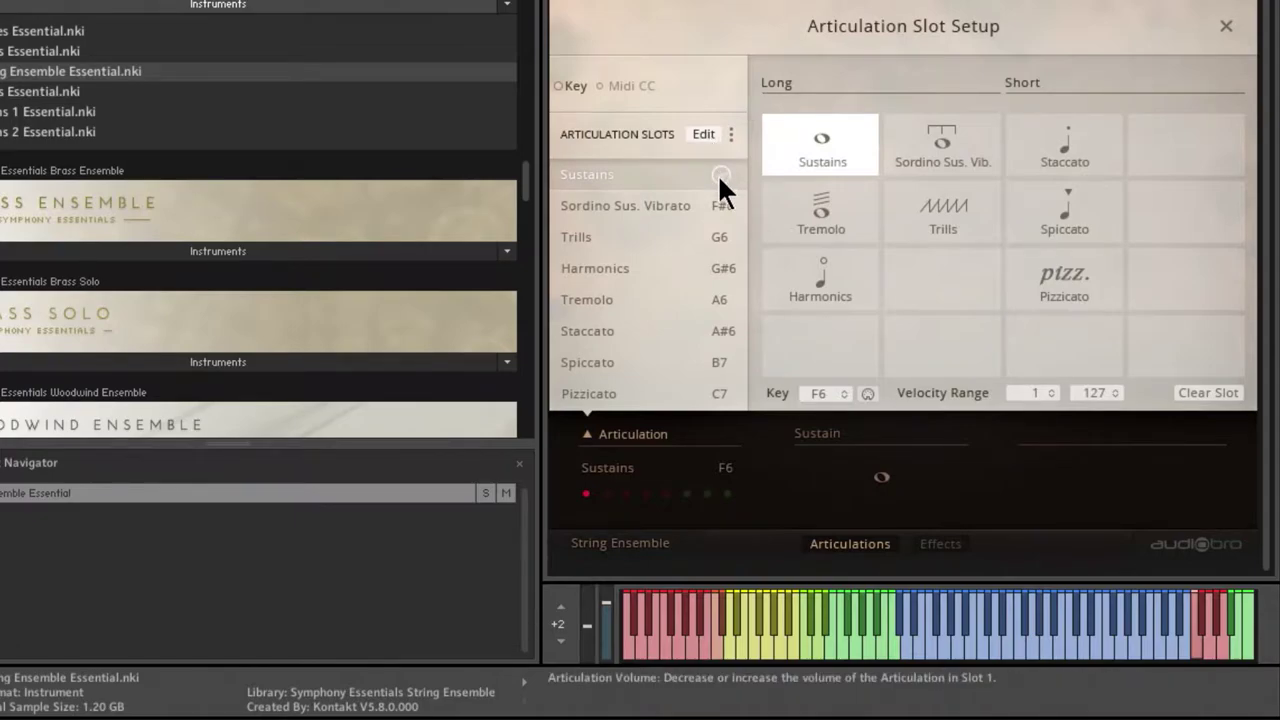
{"action": "left_click", "coordinate": [682, 205]}
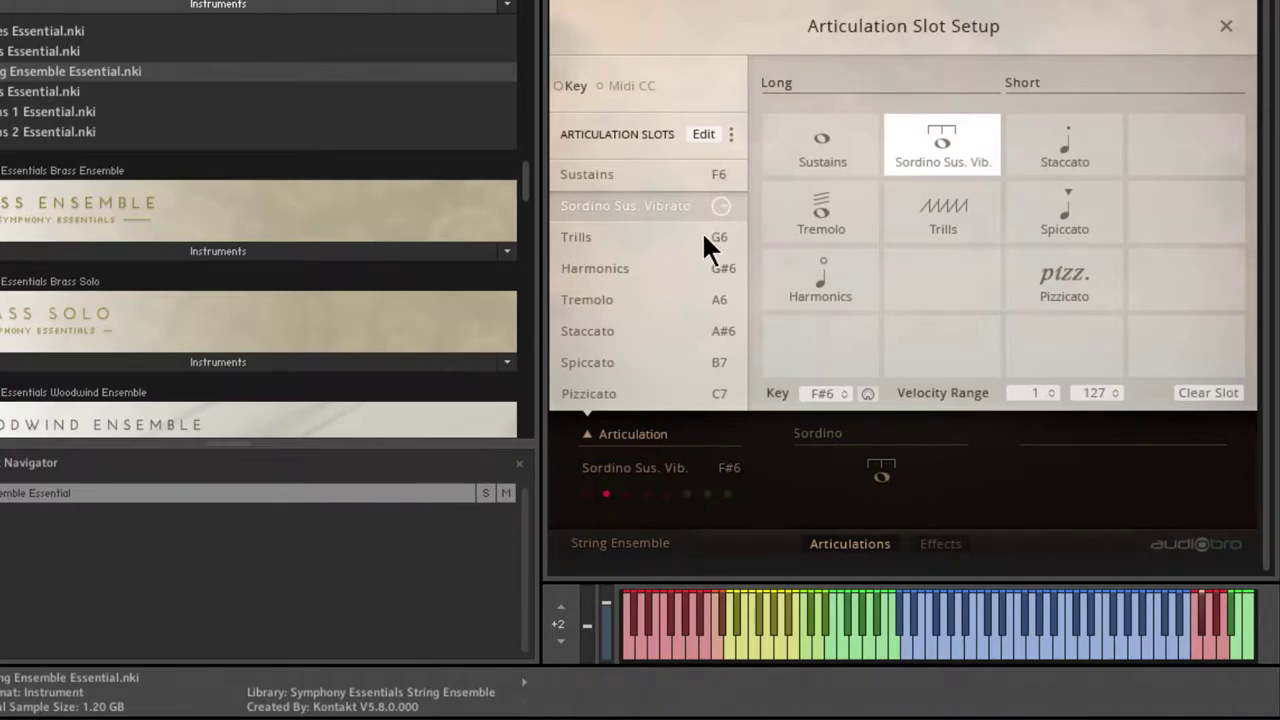
{"action": "left_click", "coordinate": [639, 266]}
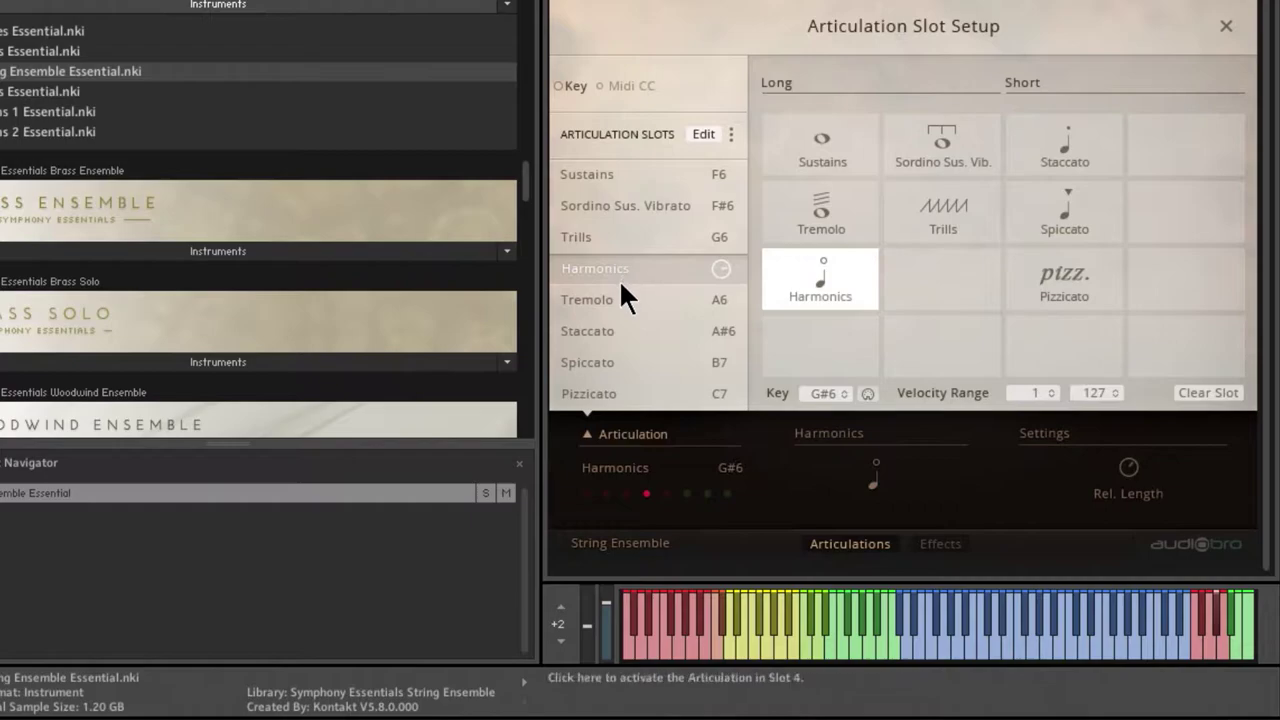
{"action": "left_click", "coordinate": [611, 302]}
{"action": "left_click", "coordinate": [613, 330]}
{"action": "left_click", "coordinate": [668, 306]}
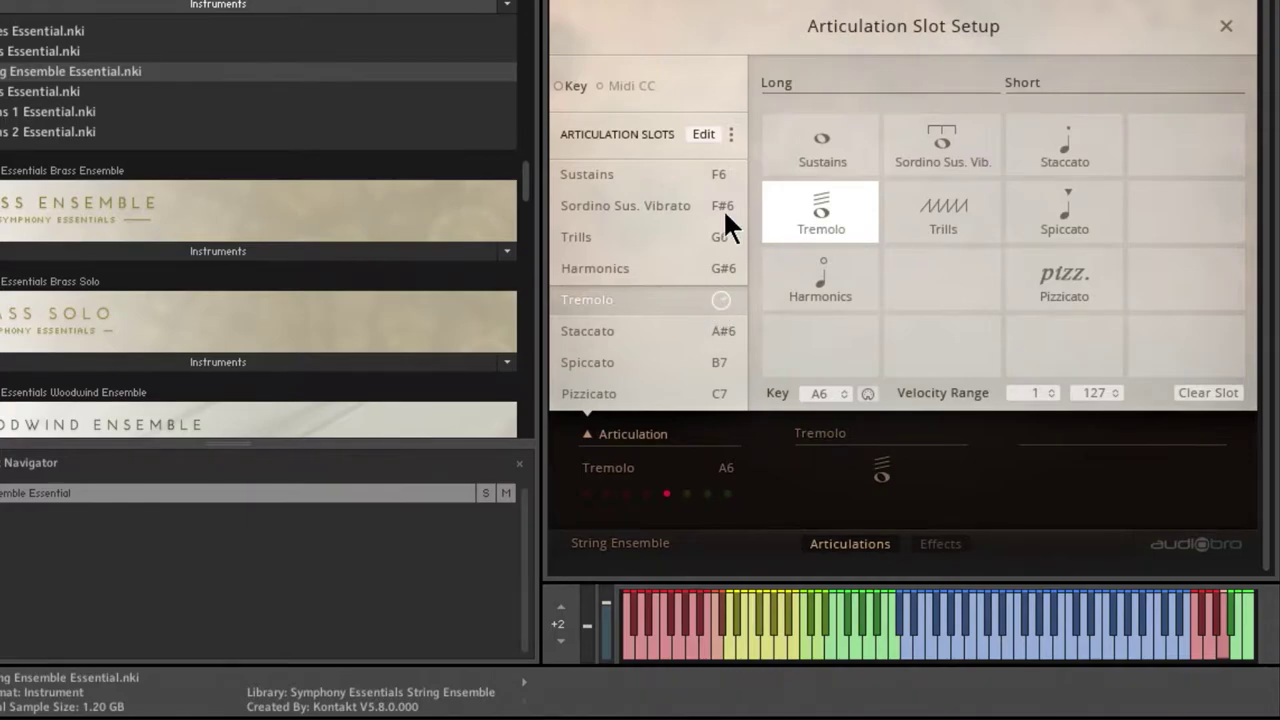
- Try Pizzicato in the A#6 articulation slot and restore Staccato there
{"action": "left_click", "coordinate": [593, 325]}
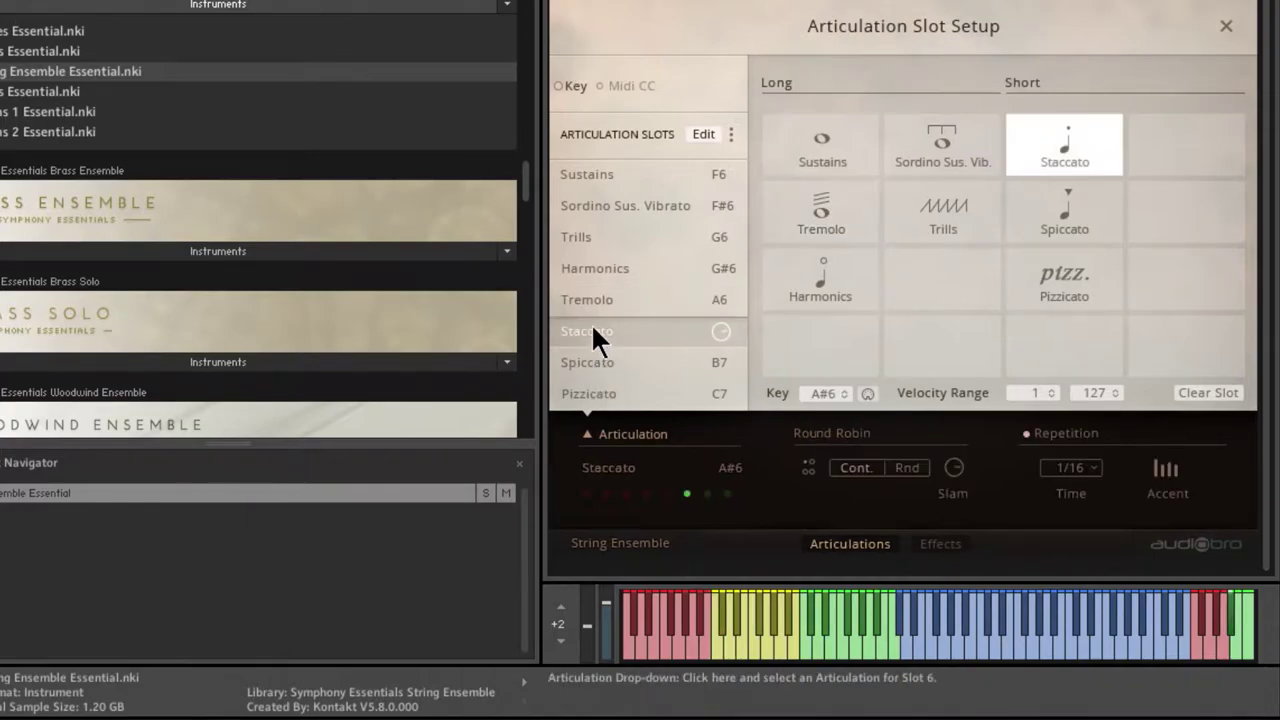
{"action": "left_click", "coordinate": [1055, 285]}
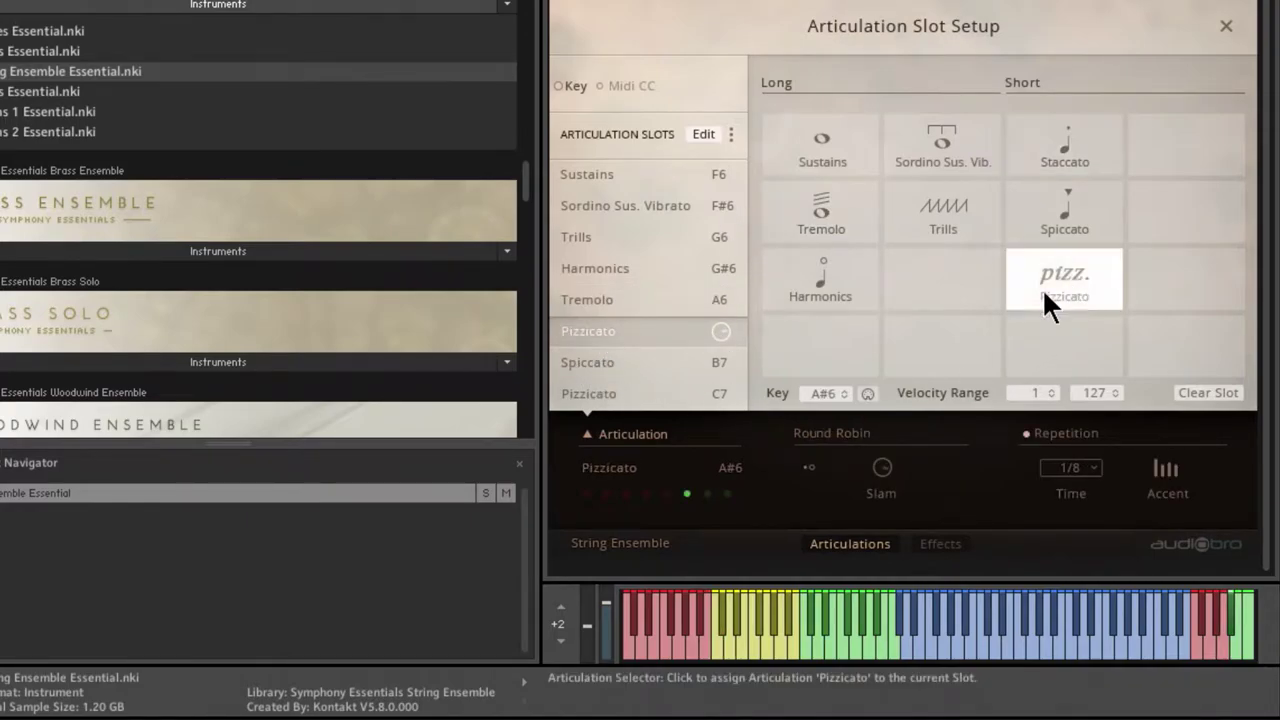
{"action": "left_click", "coordinate": [1058, 168]}
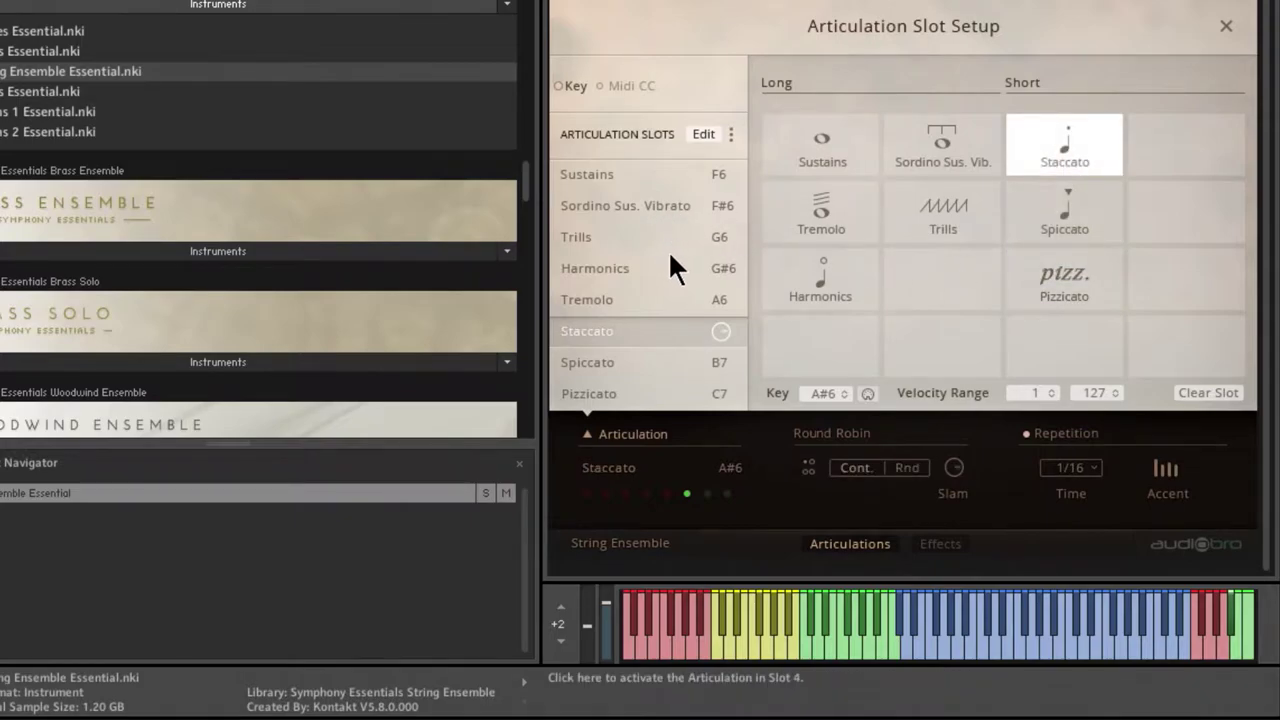
- Select the Sustains slot and change its keyswitch to E7
{"action": "left_click", "coordinate": [600, 170]}
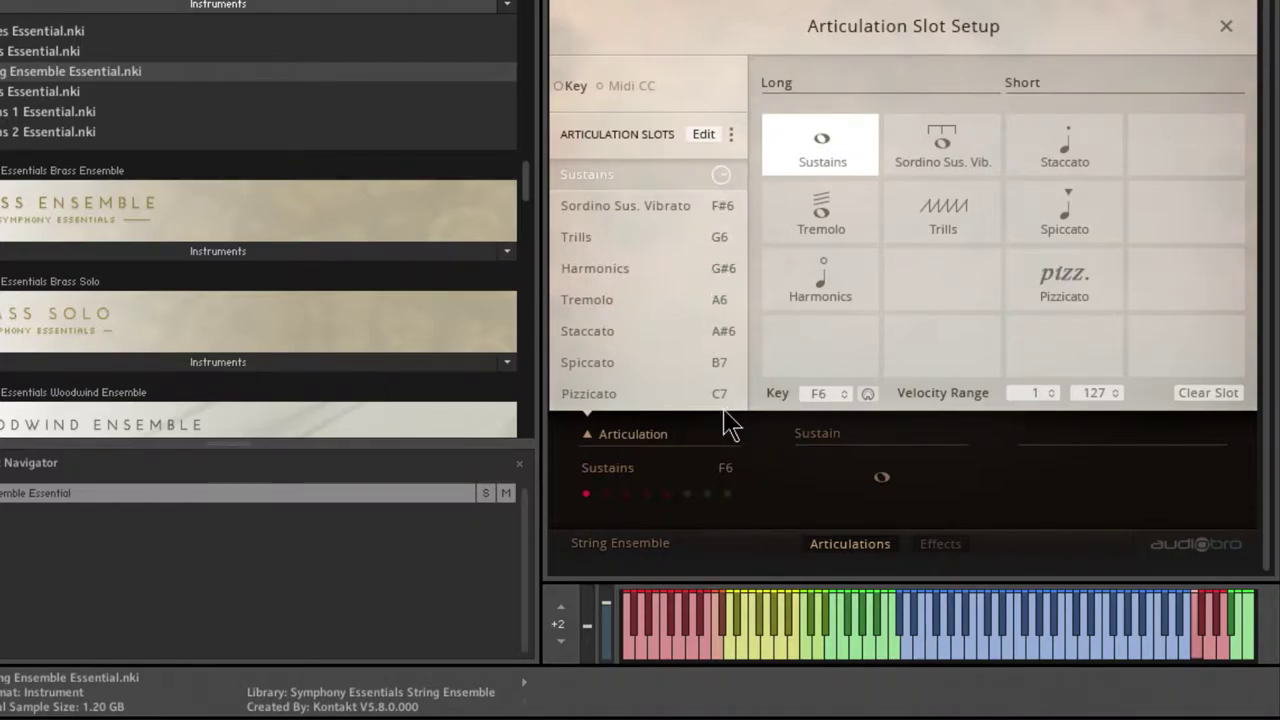
{"action": "left_click", "coordinate": [559, 639]}
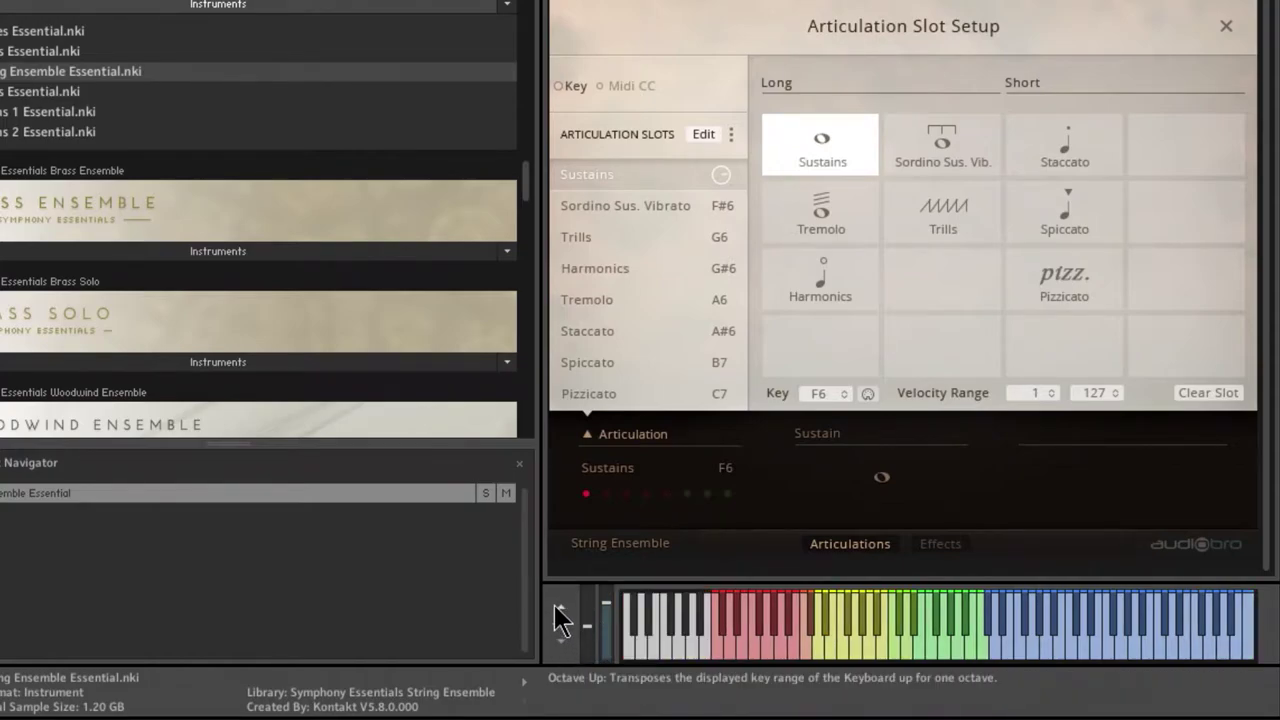
{"action": "left_click", "coordinate": [561, 606]}
{"action": "left_click", "coordinate": [561, 606]}
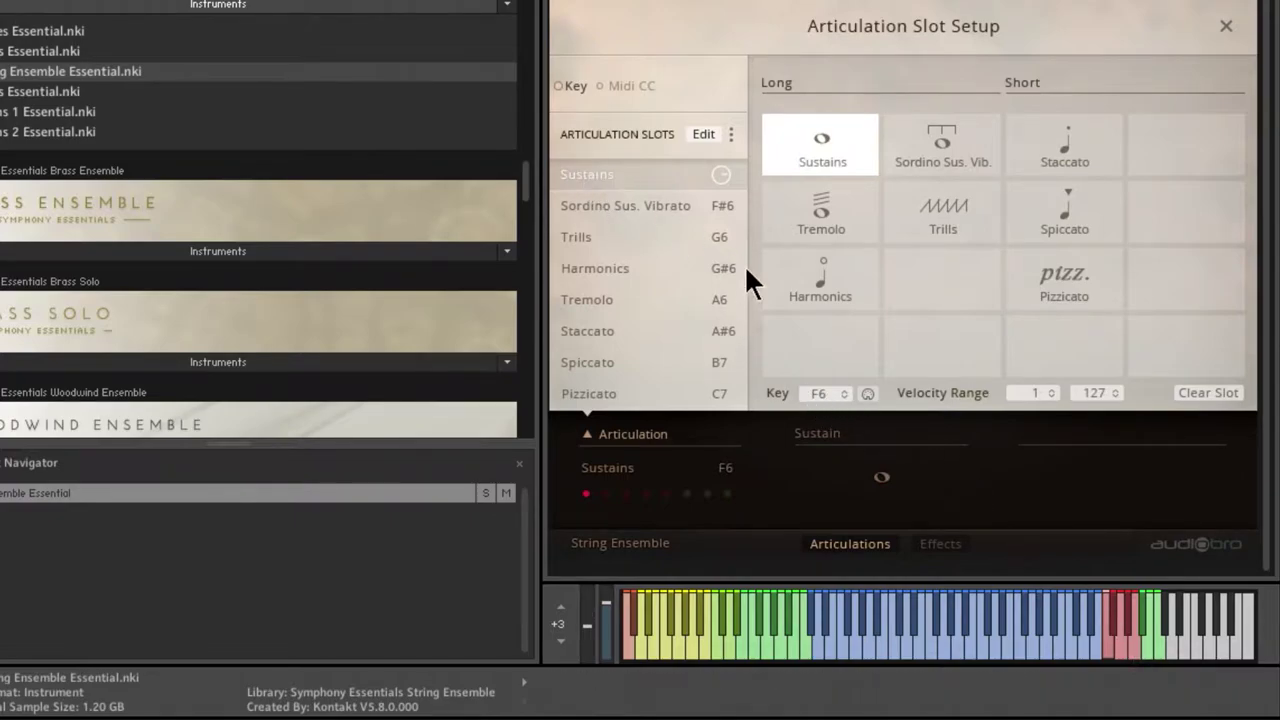
{"action": "left_click_drag", "start_coordinate": [820, 396], "coordinate": [829, 359]}
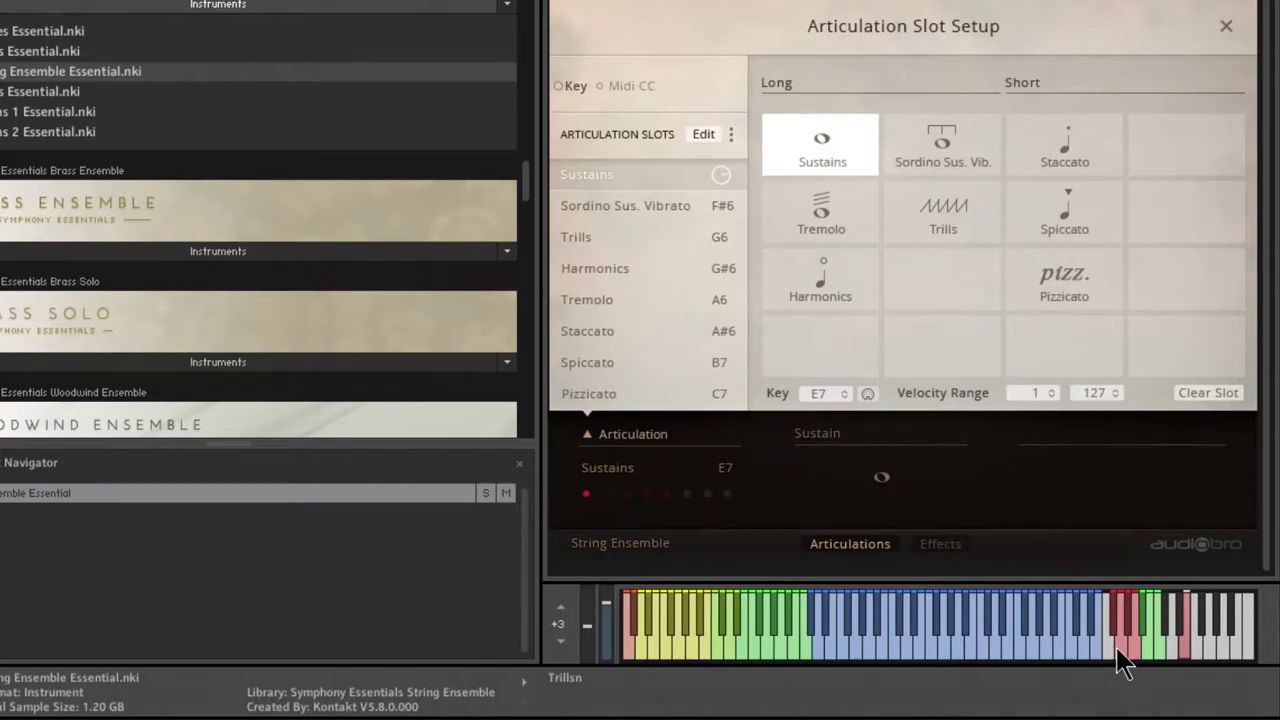
- Use MIDI learn to assign the Sustains slot's keyswitch to B4, and reassign it to F4
{"action": "left_click", "coordinate": [587, 197]}
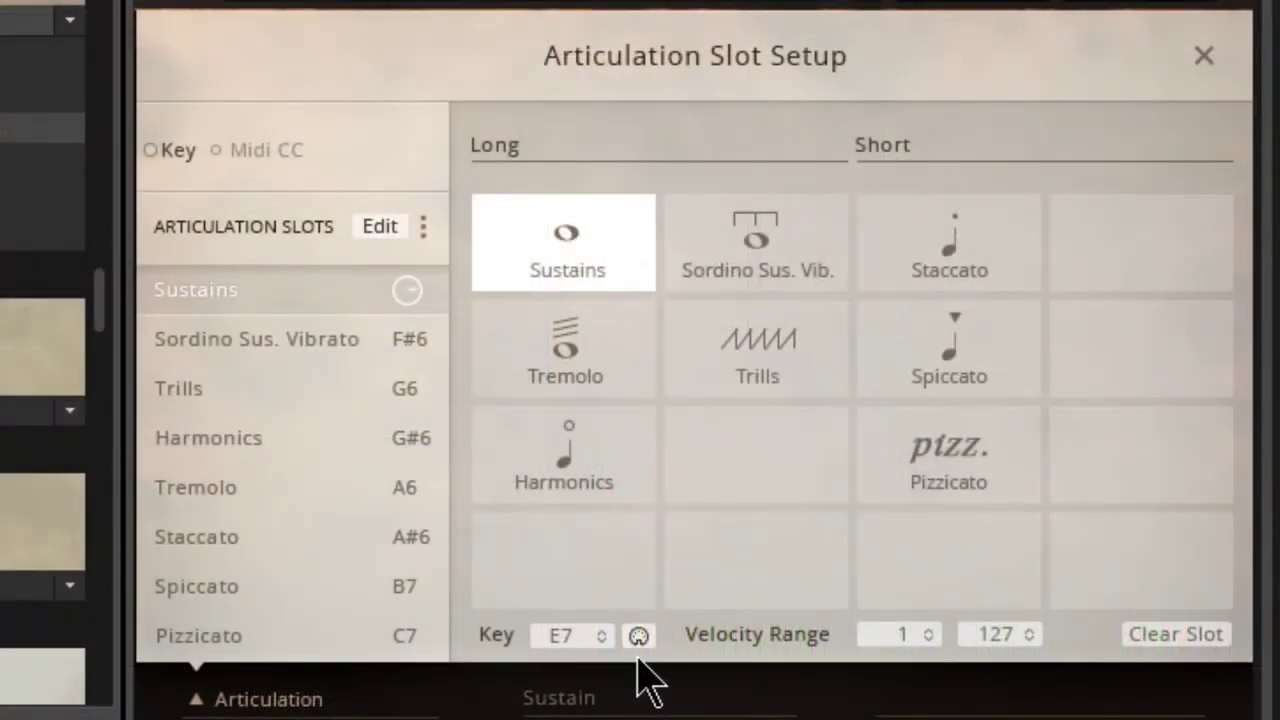
{"action": "left_click", "coordinate": [638, 636]}
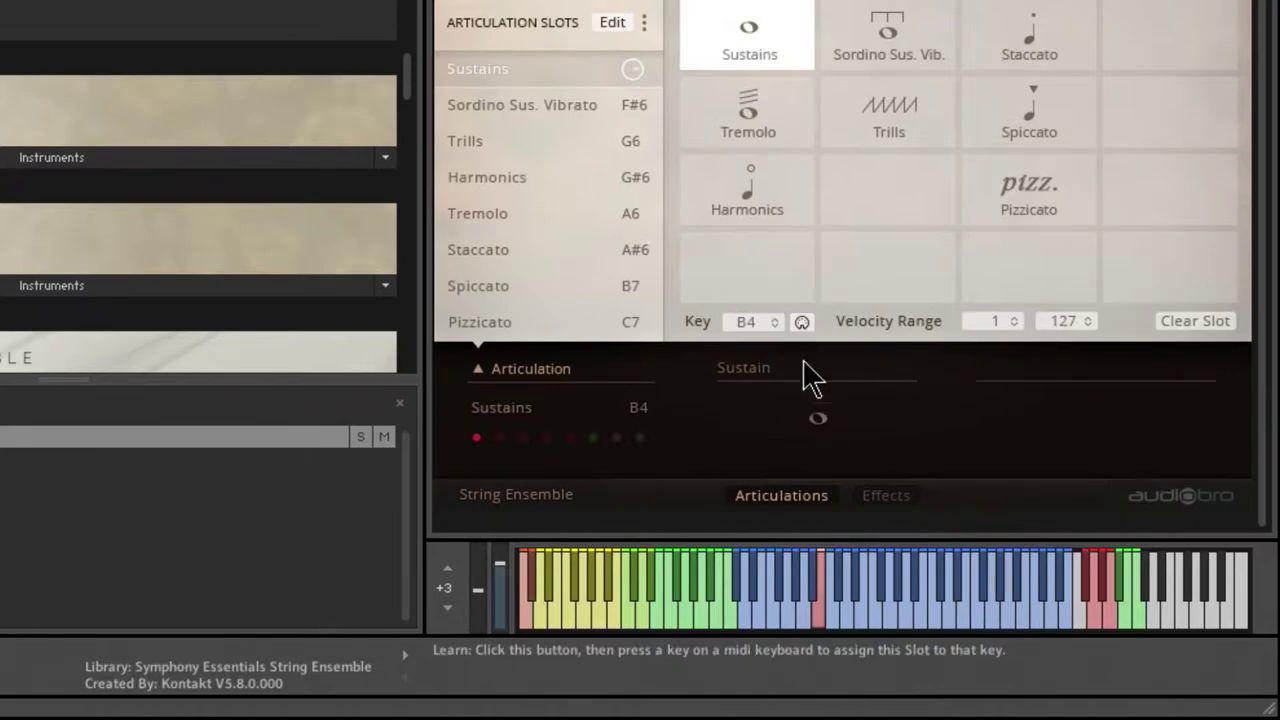
{"action": "left_click", "coordinate": [876, 618]}
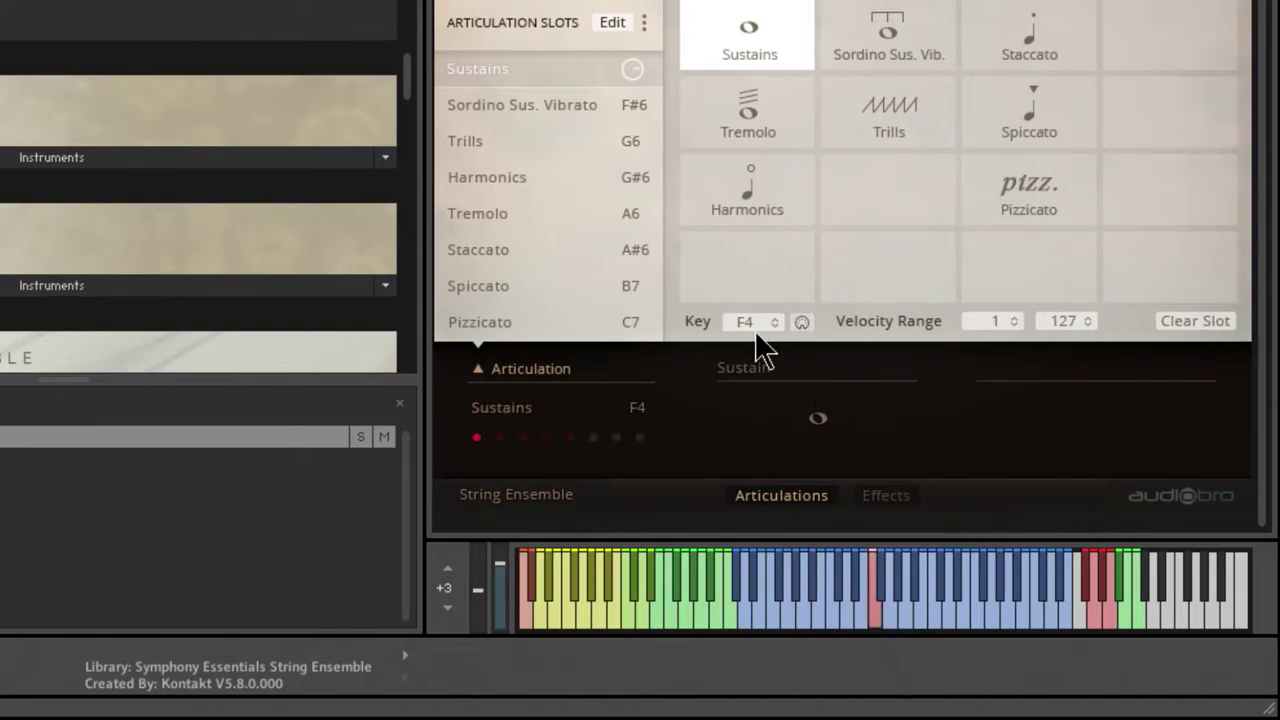
- Set the Sustains slot's keyswitch to C-2 and the Sordino Sus. Vibrato slot's keyswitch to C8
{"action": "mouse_move", "coordinate": [748, 317]}
{"action": "left_mouse_down"}
{"action": "mouse_move", "coordinate": [749, 207]}
{"action": "mouse_move", "coordinate": [760, 315]}
{"action": "mouse_move", "coordinate": [746, 615]}
{"action": "mouse_move", "coordinate": [729, 671]}
{"action": "left_mouse_up"}
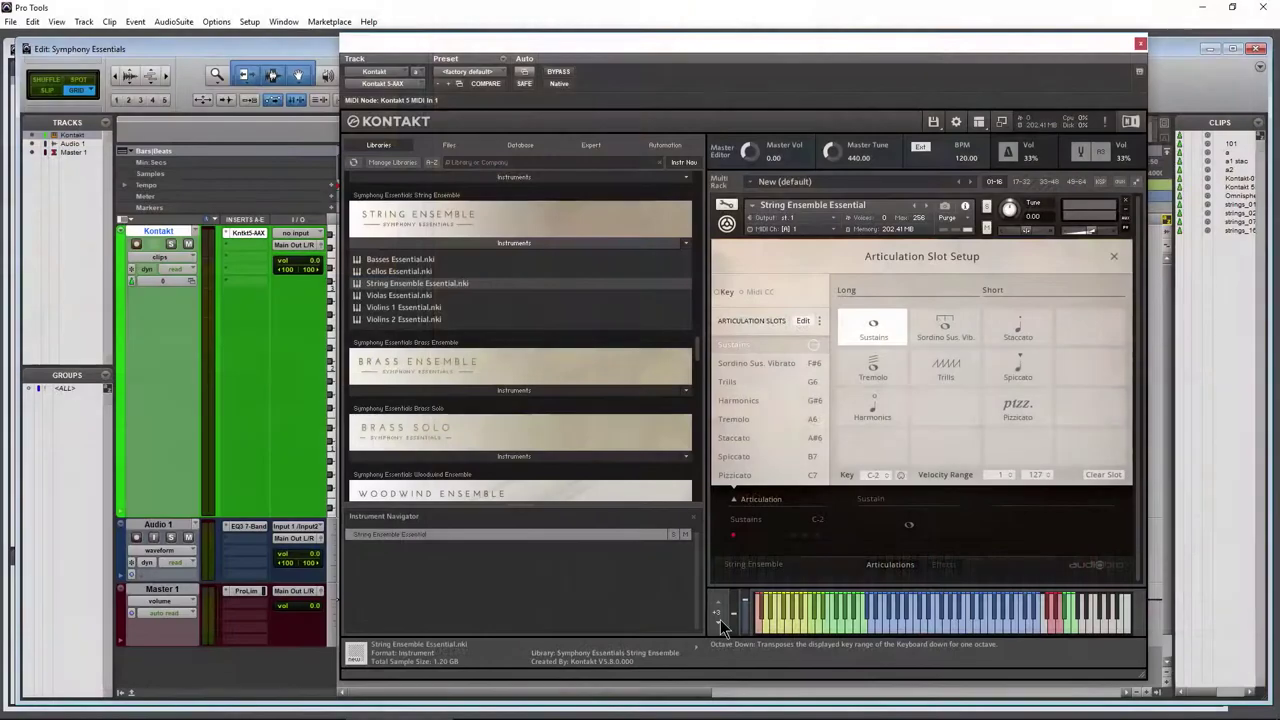
{"action": "left_click", "coordinate": [447, 607]}
{"action": "left_click", "coordinate": [447, 607]}
{"action": "left_click", "coordinate": [447, 607]}
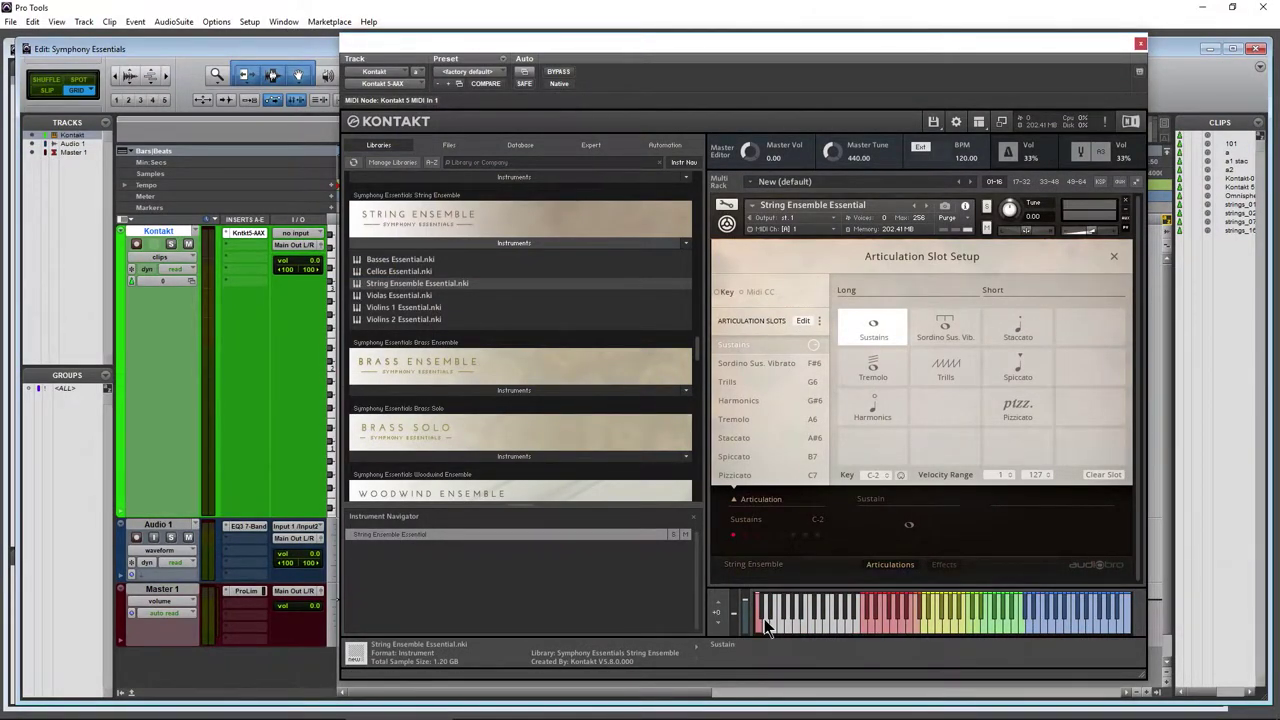
{"action": "left_click", "coordinate": [750, 364]}
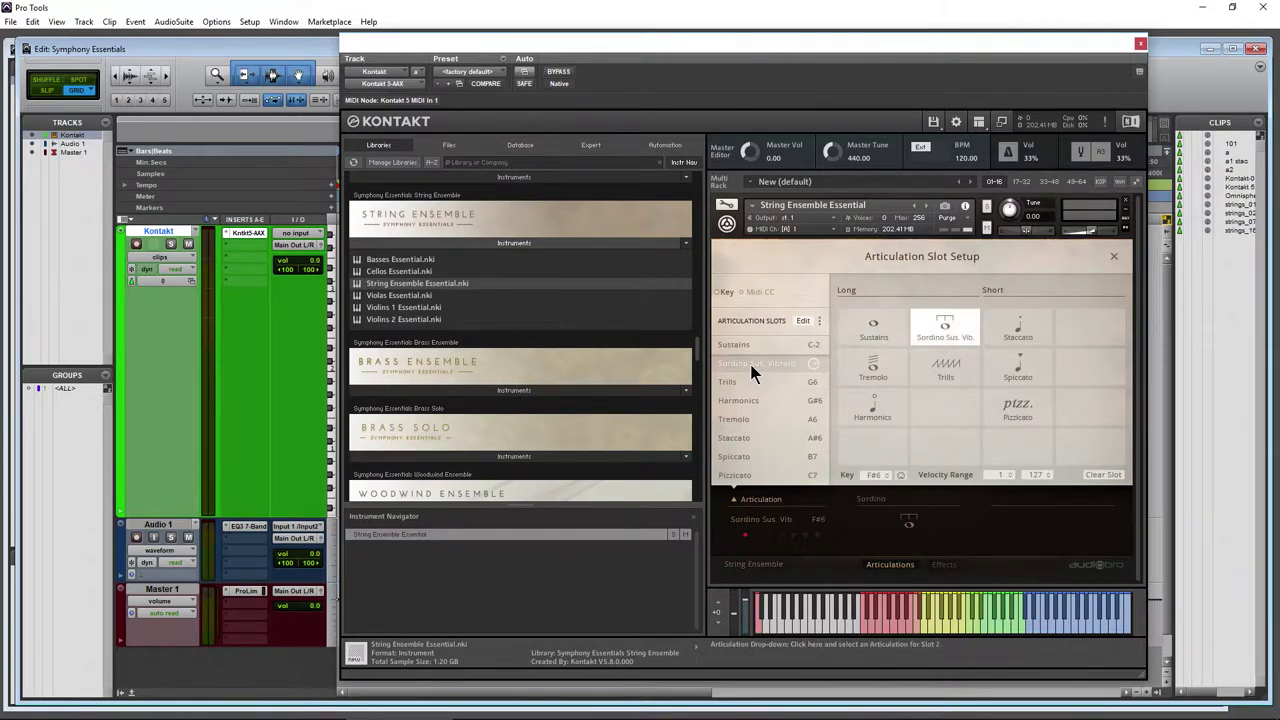
{"action": "mouse_move", "coordinate": [866, 474]}
{"action": "left_mouse_down"}
{"action": "mouse_move", "coordinate": [872, 492]}
{"action": "mouse_move", "coordinate": [883, 456]}
{"action": "left_mouse_up"}
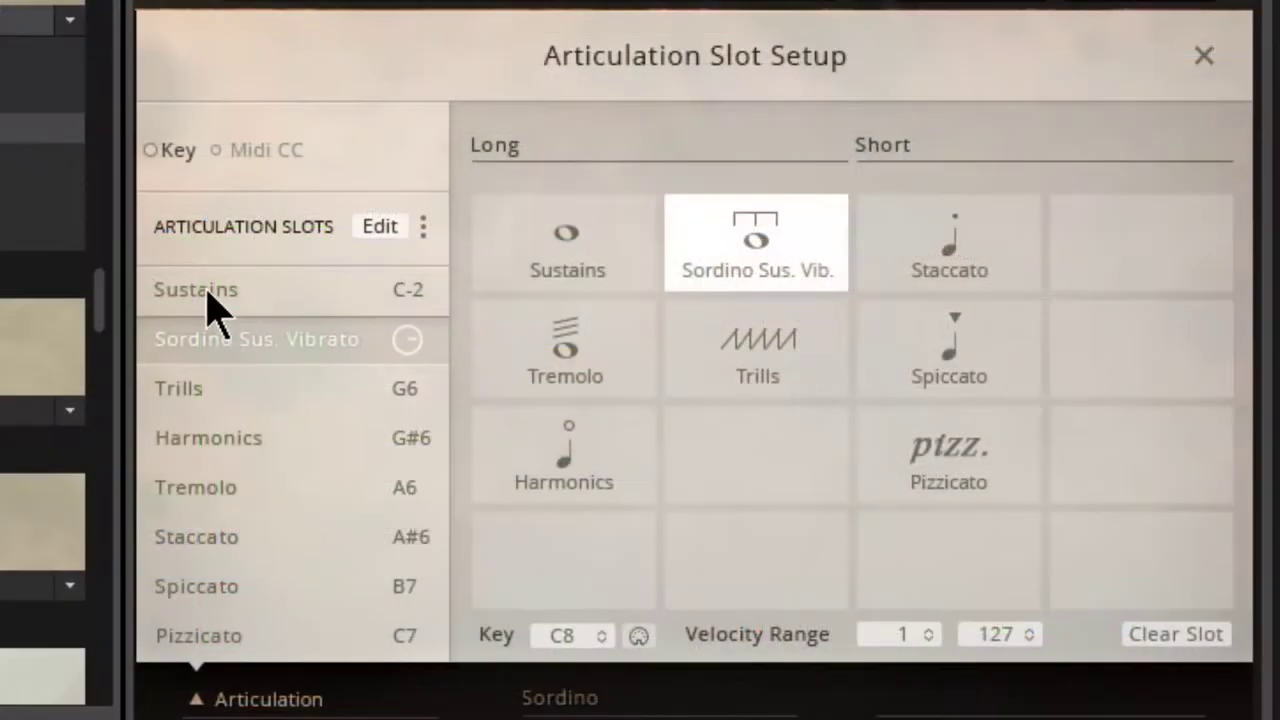
- Set ascending keyswitches for all articulation slots, starting from the Sustains slot's C-2
{"action": "left_click", "coordinate": [200, 292]}
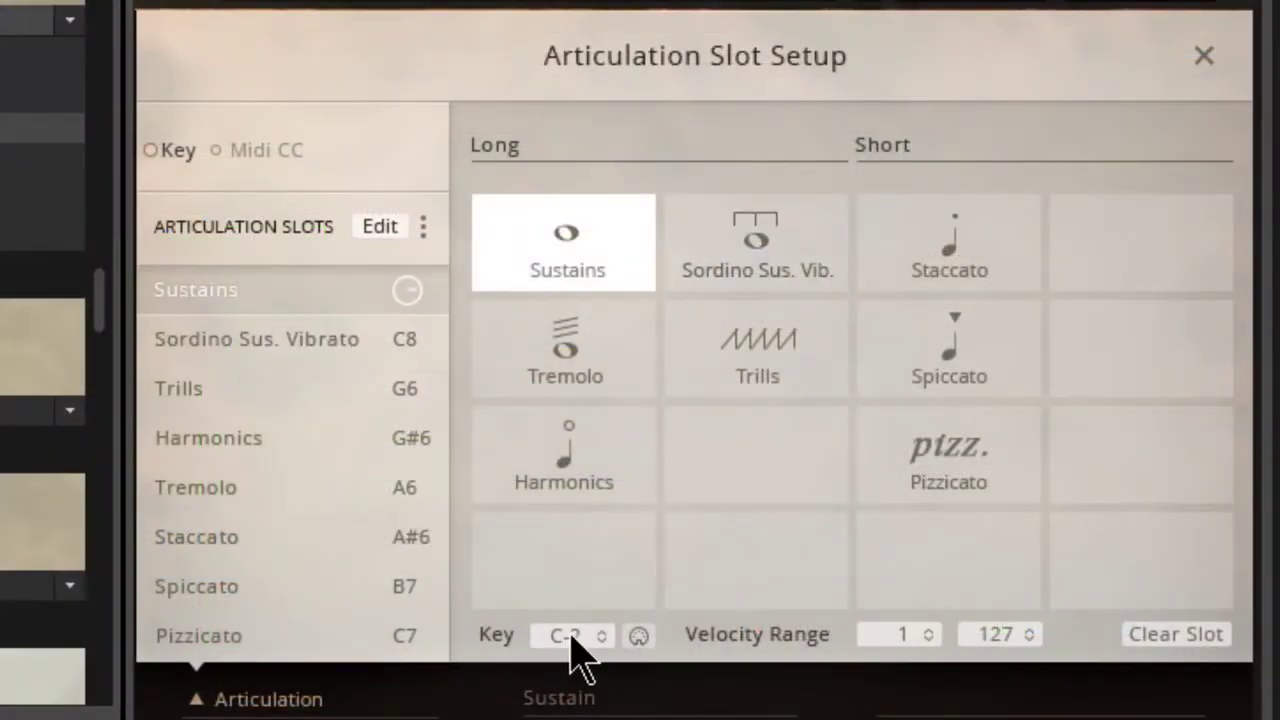
{"action": "left_click", "coordinate": [424, 228]}
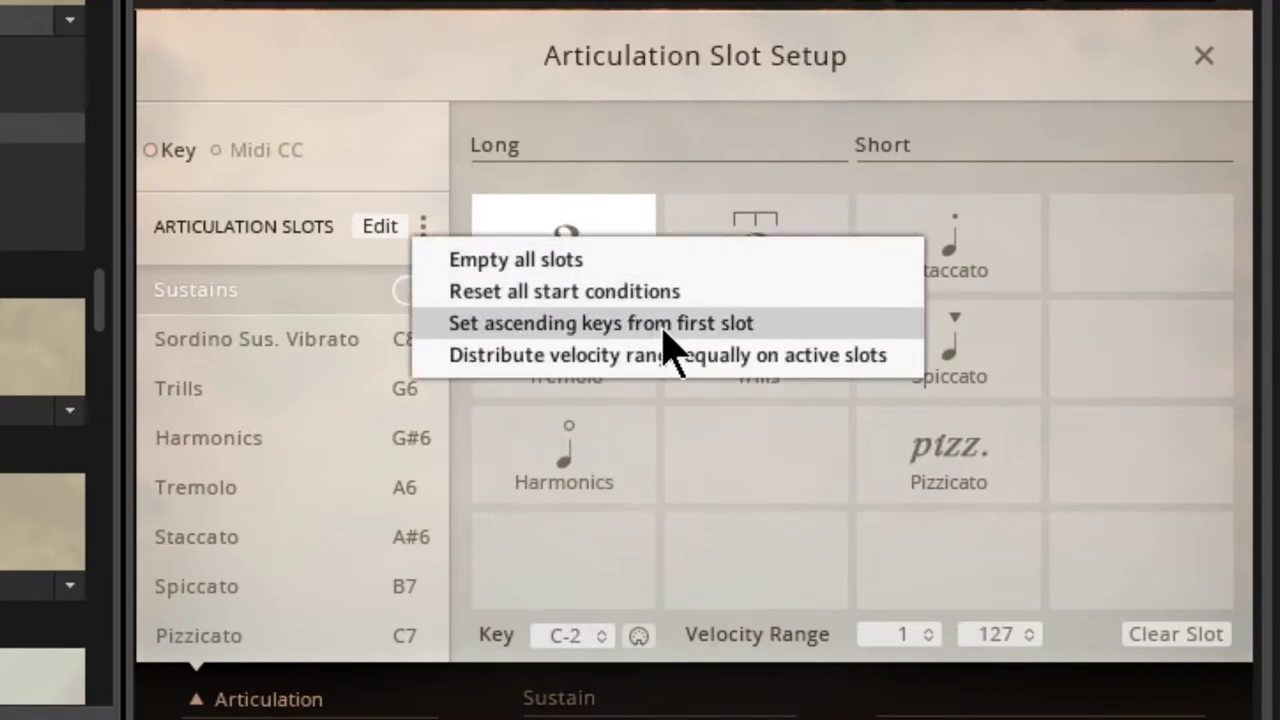
{"action": "left_click", "coordinate": [722, 330]}
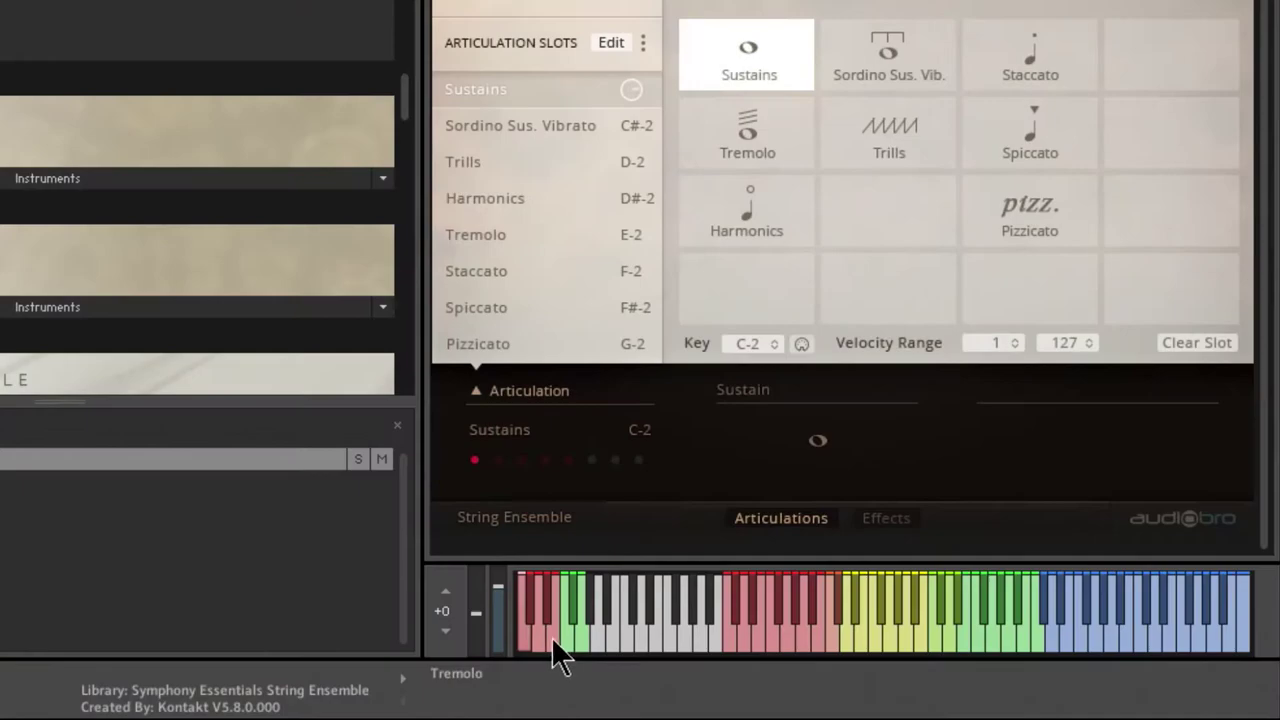
- Switch through the articulation slots with their low keyswitches between C-2 and G-2, ending on Tremolo
{"action": "left_click", "coordinate": [600, 605]}
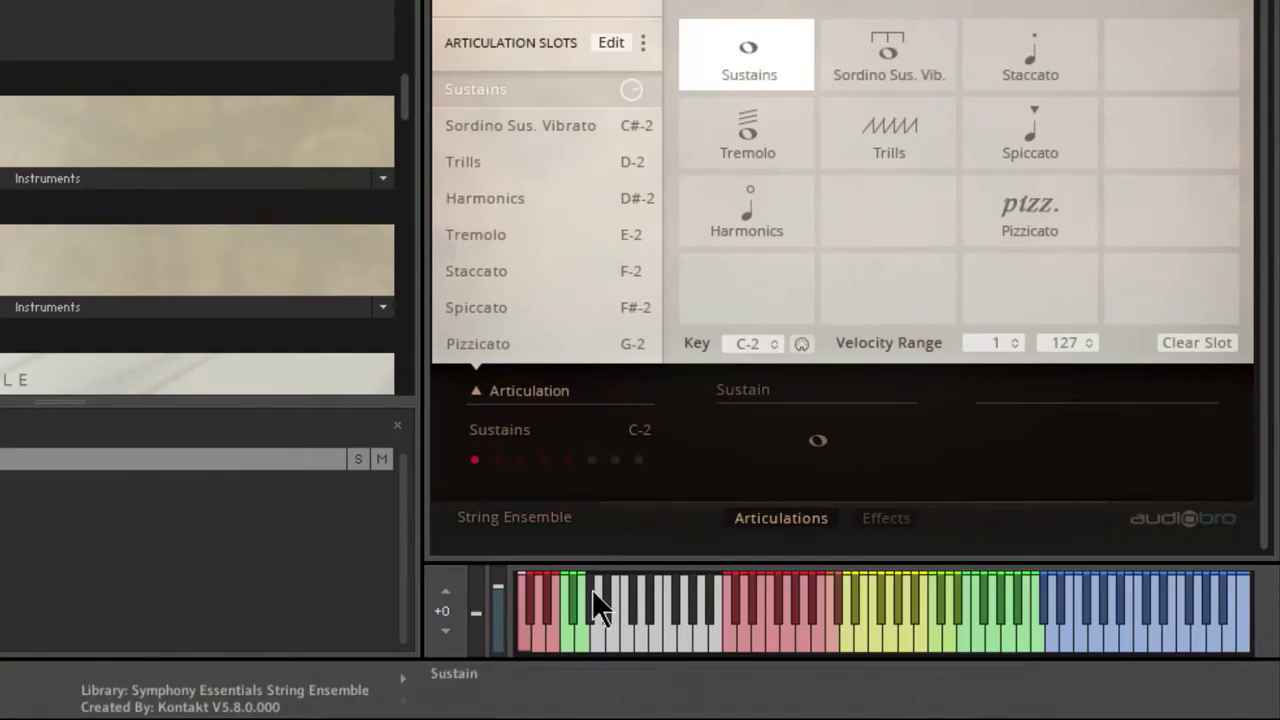
{"action": "left_click", "coordinate": [523, 132]}
{"action": "left_click", "coordinate": [490, 161]}
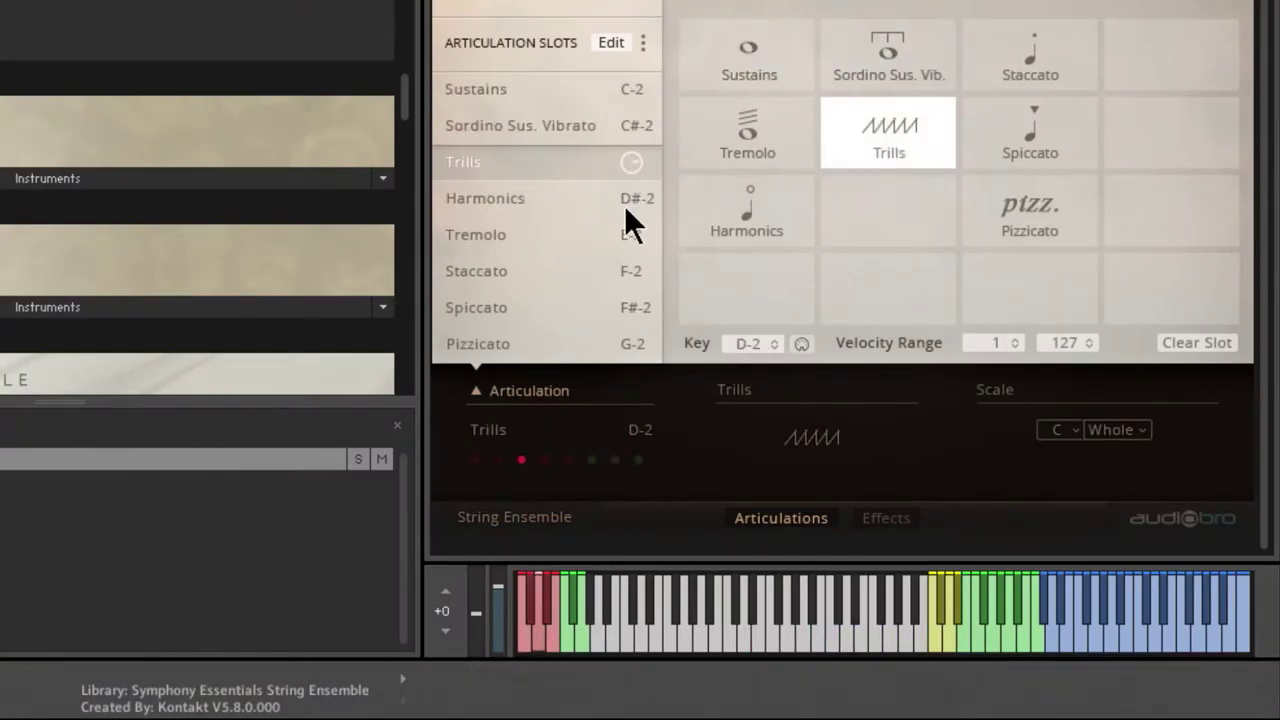
{"action": "left_click", "coordinate": [523, 630]}
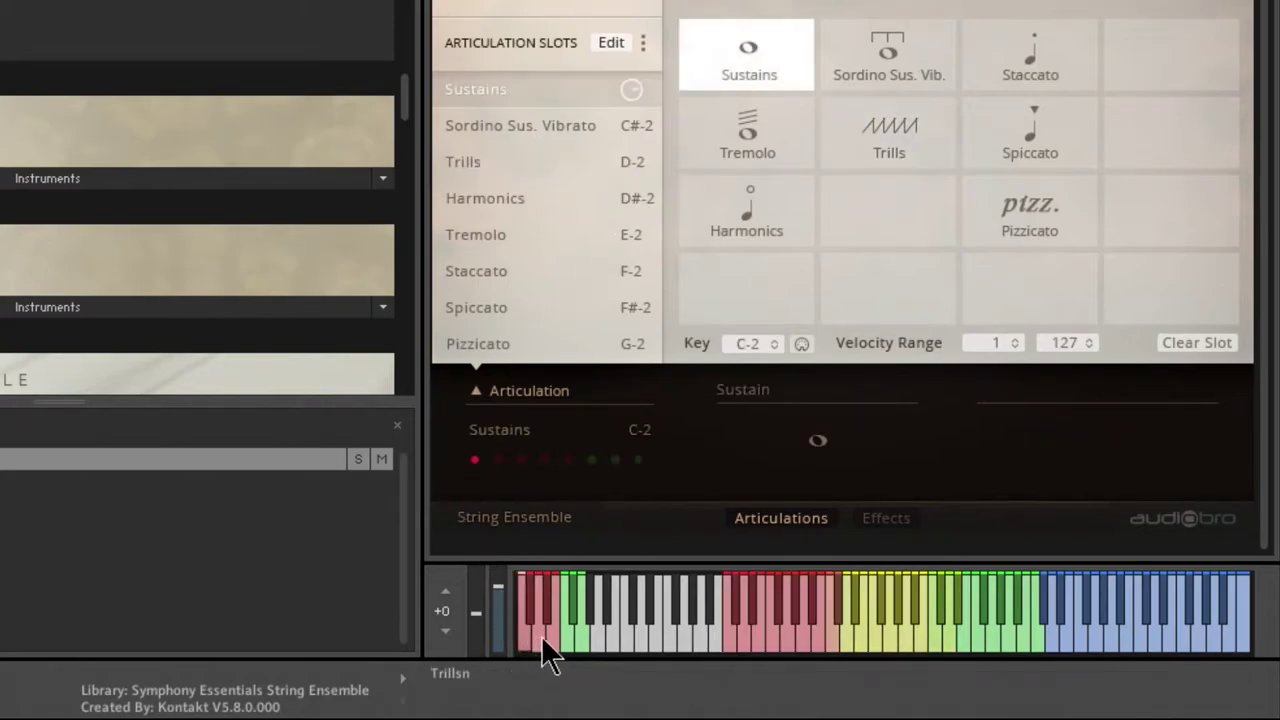
{"action": "left_click", "coordinate": [547, 634]}
{"action": "left_click", "coordinate": [566, 633]}
{"action": "left_click", "coordinate": [576, 637]}
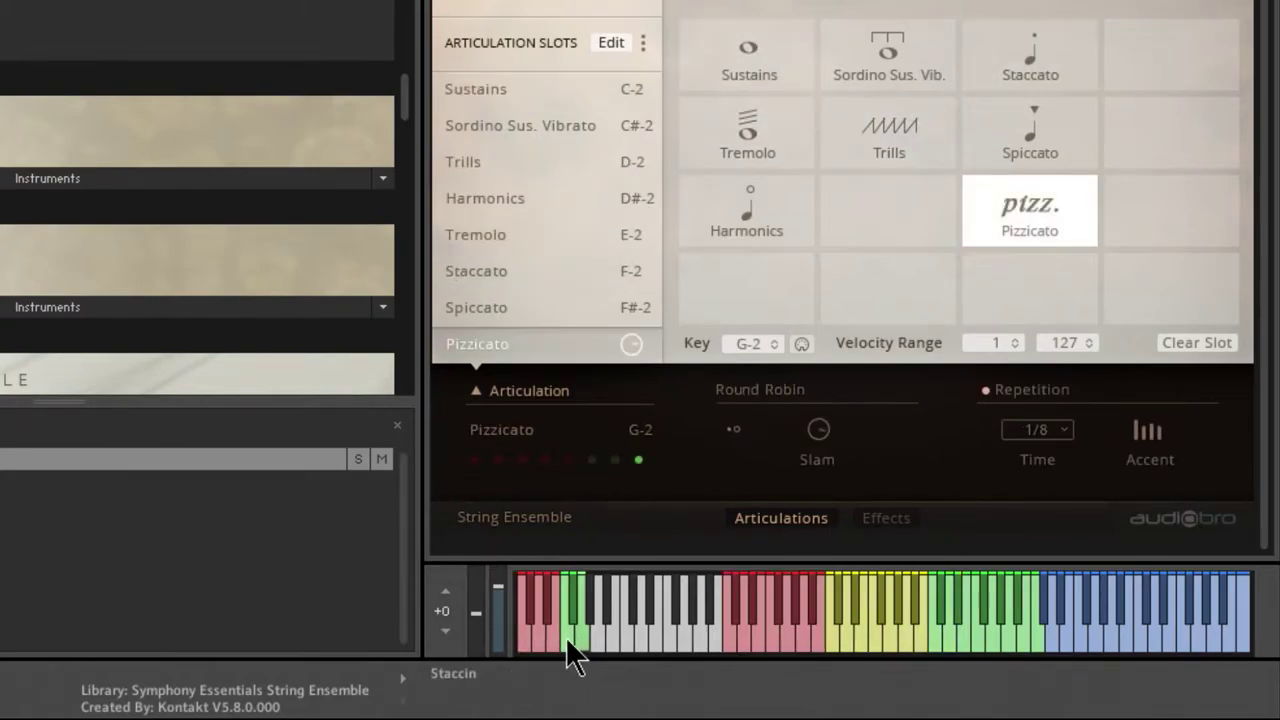
{"action": "left_click", "coordinate": [545, 640]}
{"action": "left_click", "coordinate": [534, 641]}
{"action": "left_click", "coordinate": [523, 640]}
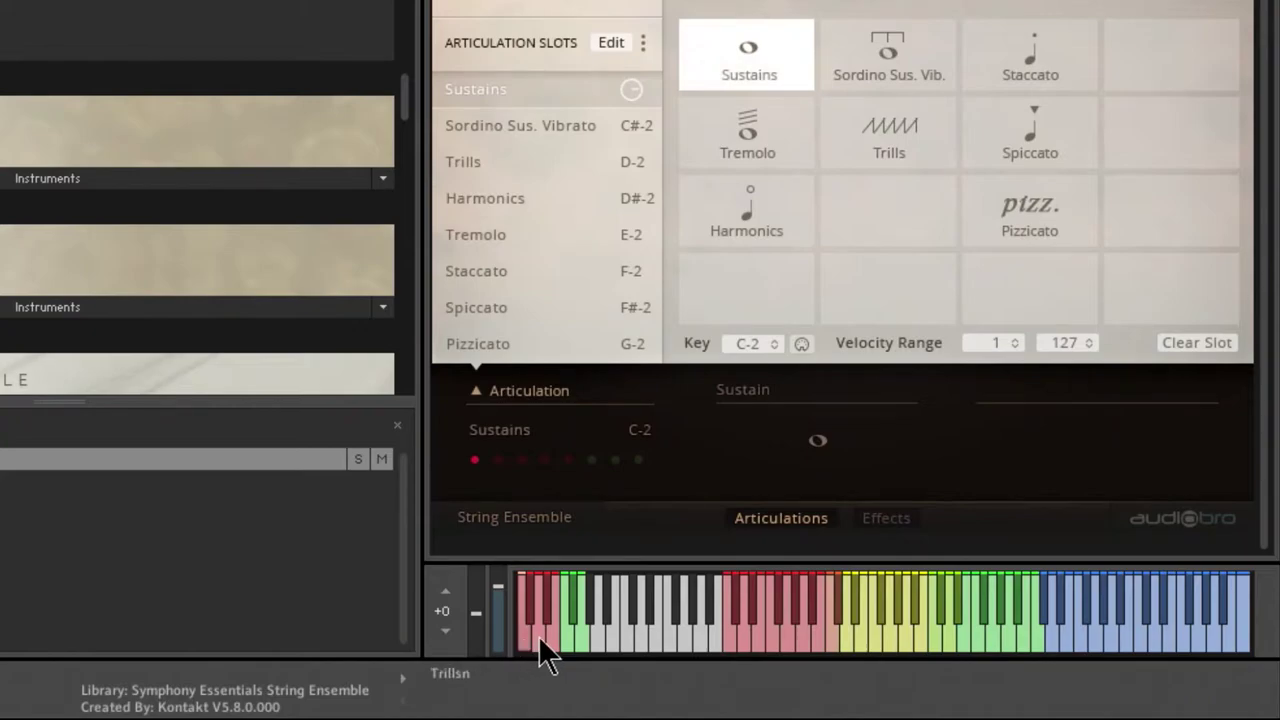
{"action": "left_click", "coordinate": [538, 635]}
{"action": "left_click", "coordinate": [553, 634]}
- Reset all start conditions of the articulation slots and try the F0 keyswitch
{"action": "left_click", "coordinate": [644, 36]}
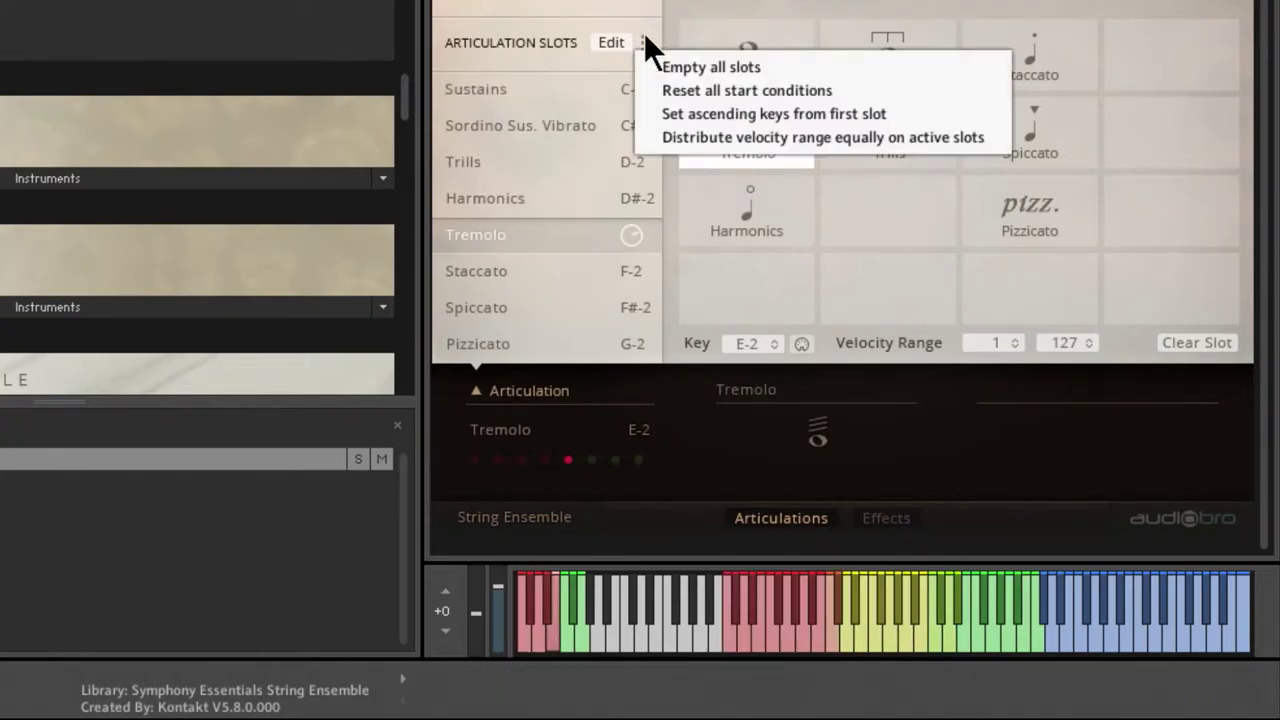
{"action": "left_click", "coordinate": [737, 92]}
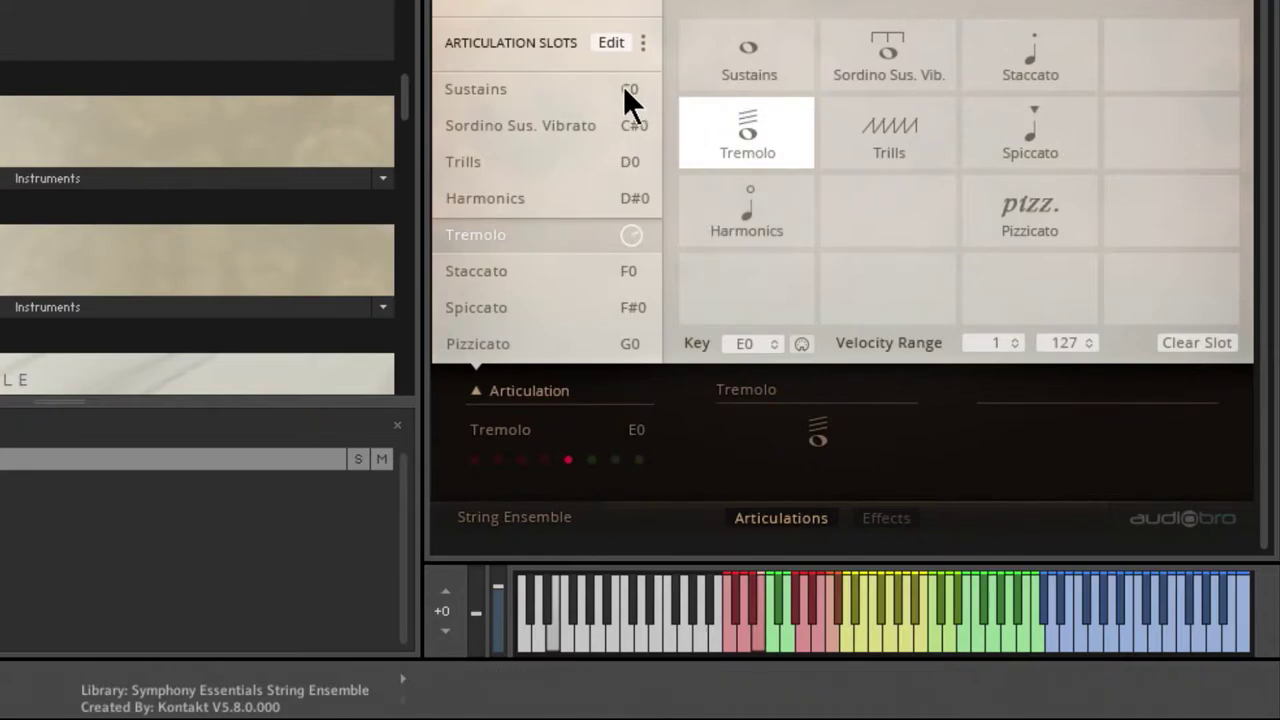
{"action": "left_click", "coordinate": [778, 637]}
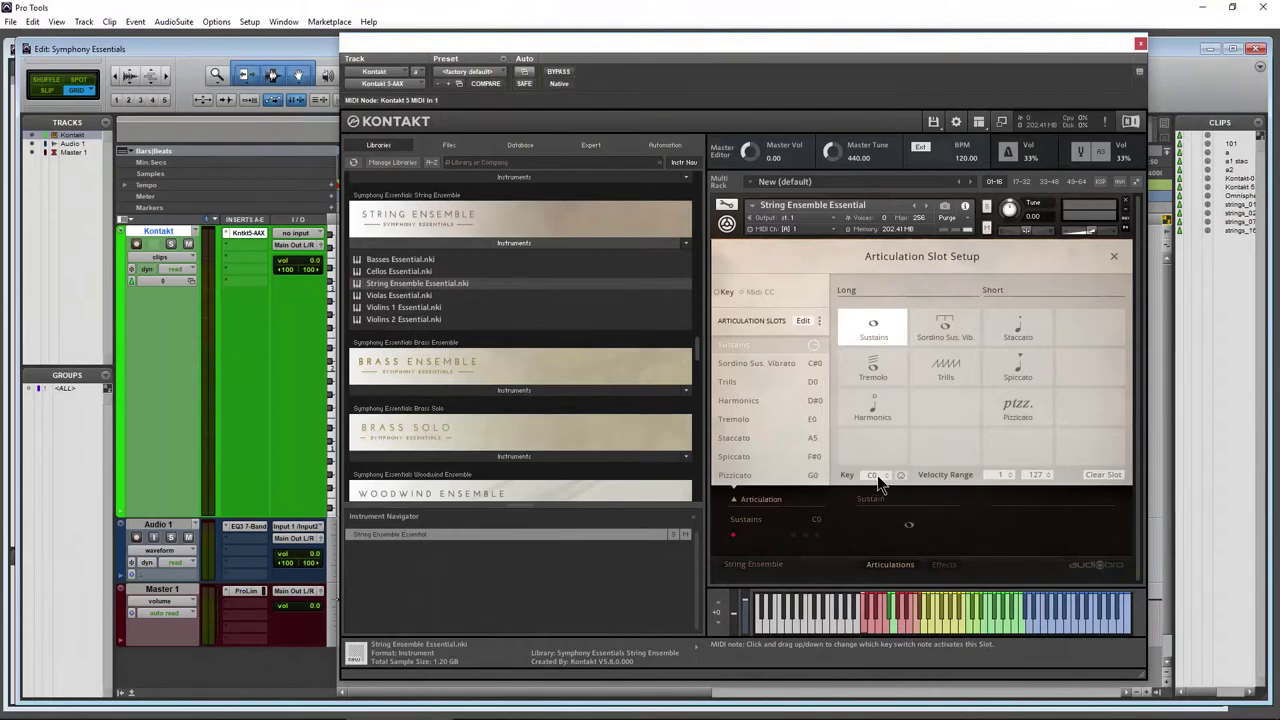
- Set the Sustains slot's keyswitch to F6 and assign ascending keys from it to all other slots
{"action": "left_click_drag", "start_coordinate": [877, 475], "coordinate": [870, 421]}
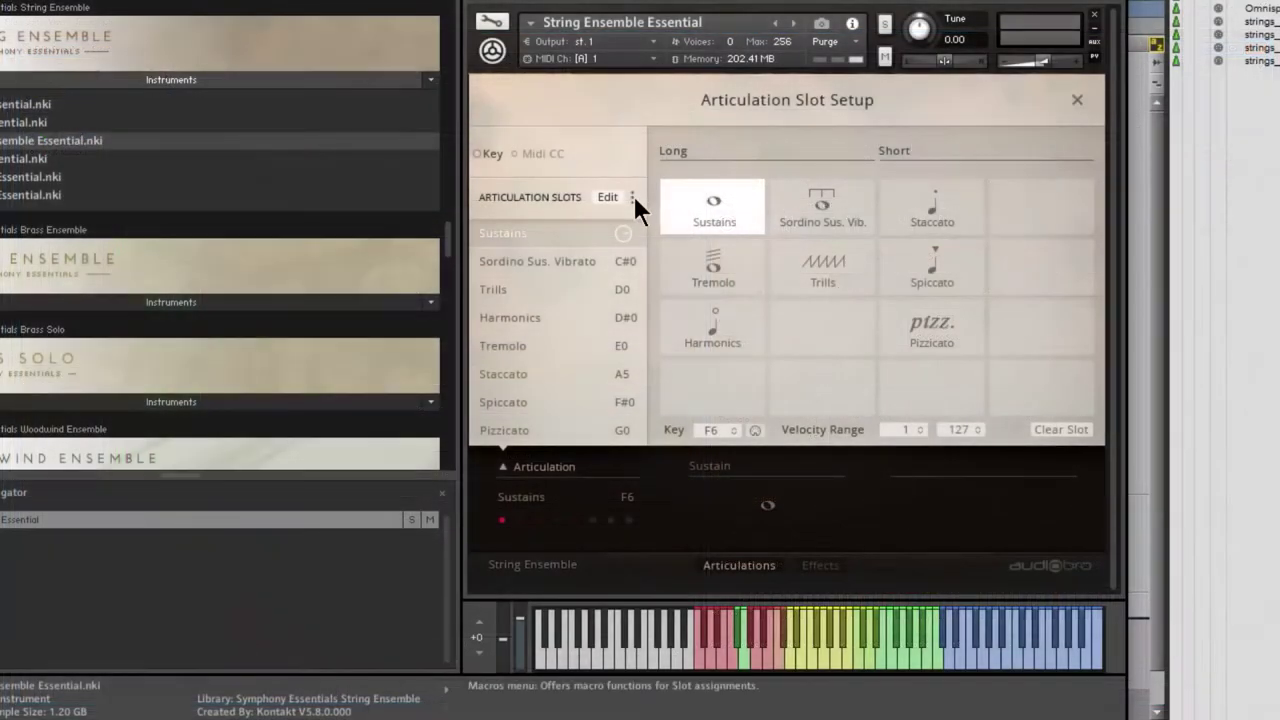
{"action": "left_click", "coordinate": [632, 197]}
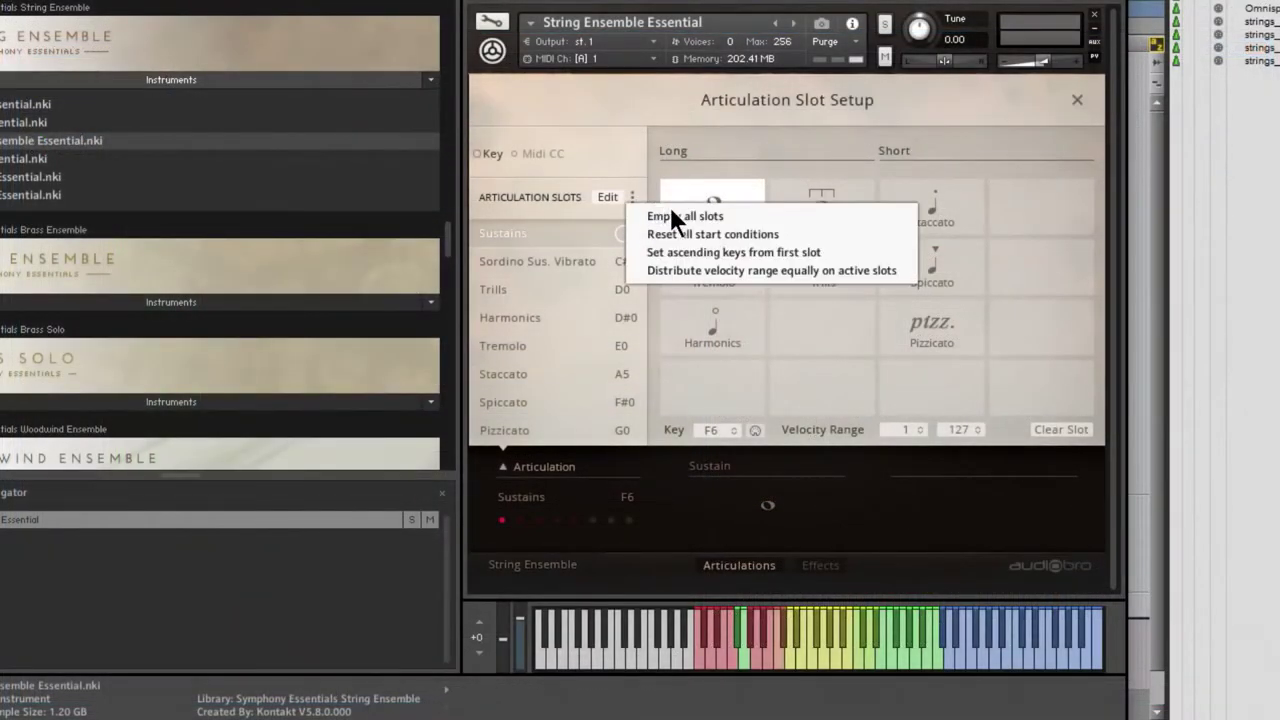
{"action": "left_click", "coordinate": [747, 251]}
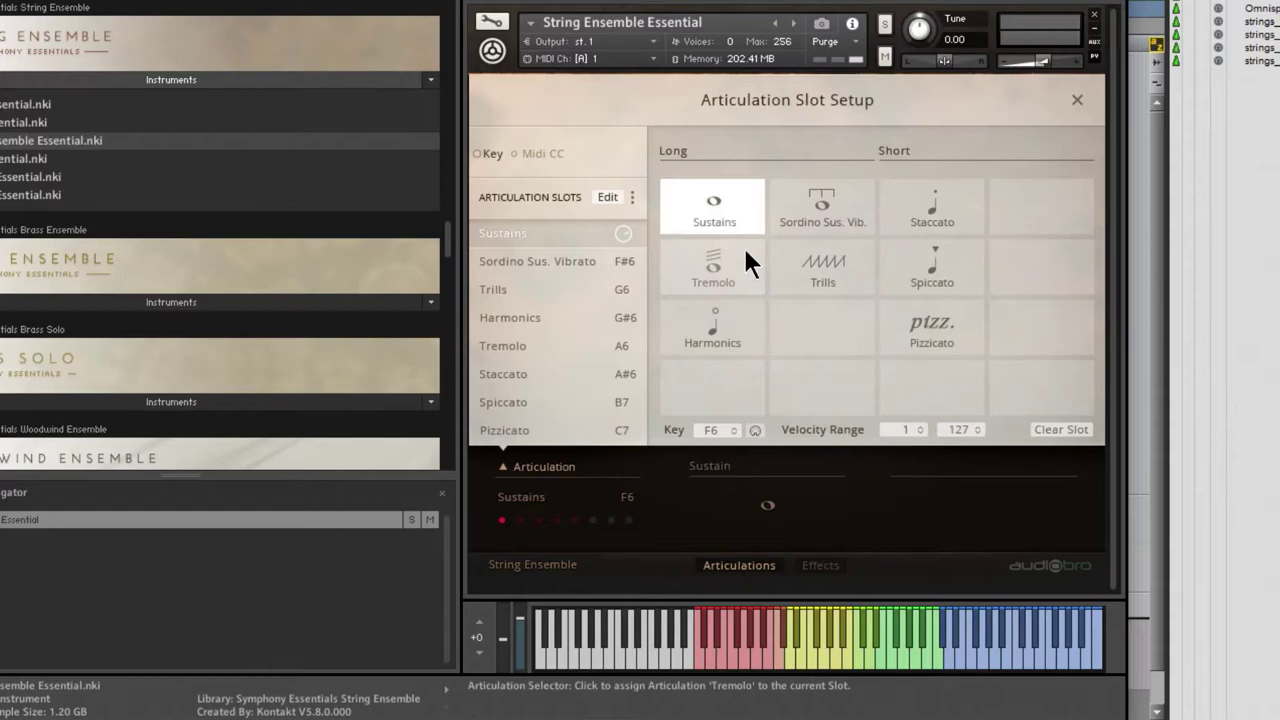
- Test the reassigned keyswitches at the upper end of the keyboard, ending on Sustains
{"action": "left_click", "coordinate": [480, 626]}
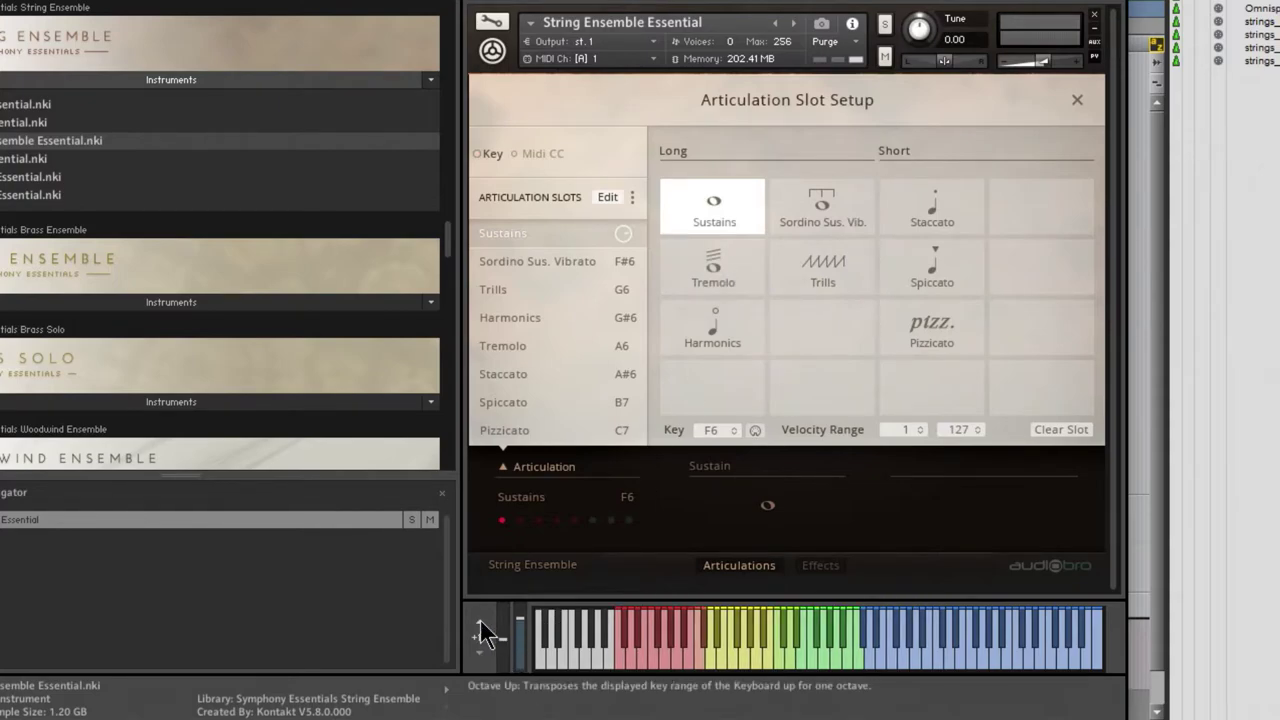
{"action": "left_click", "coordinate": [480, 626]}
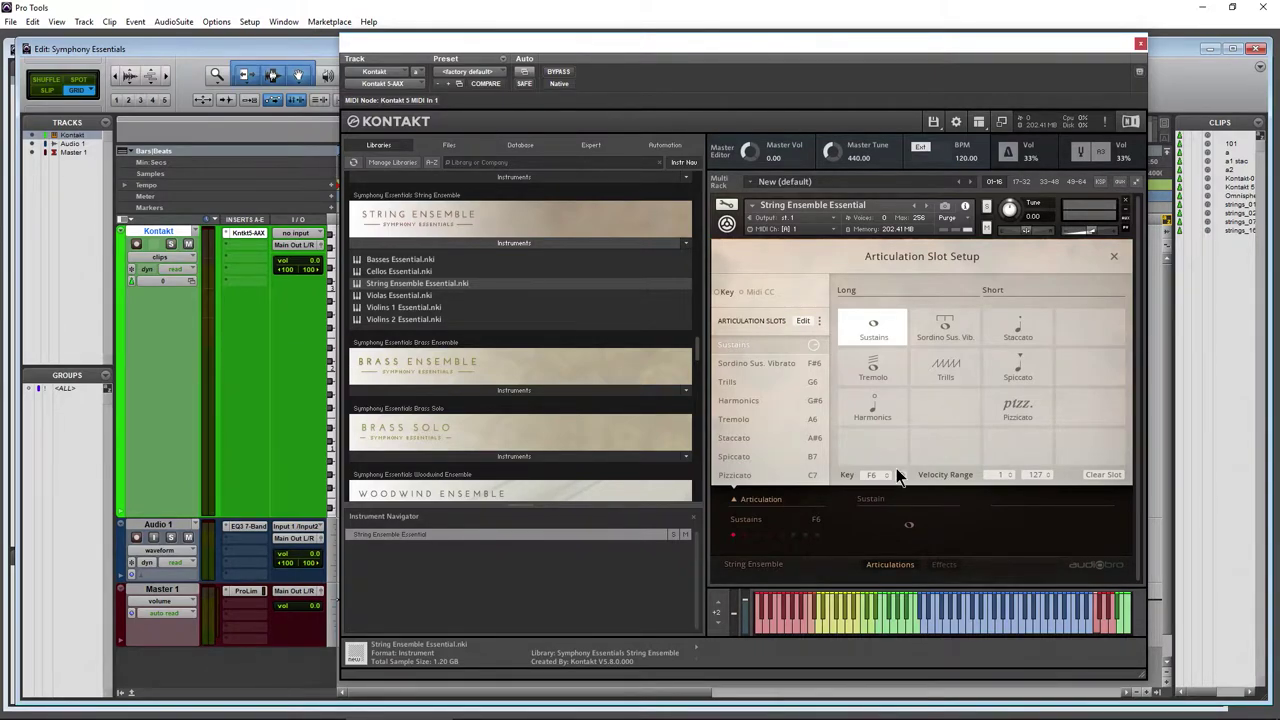
{"action": "left_click", "coordinate": [1111, 631]}
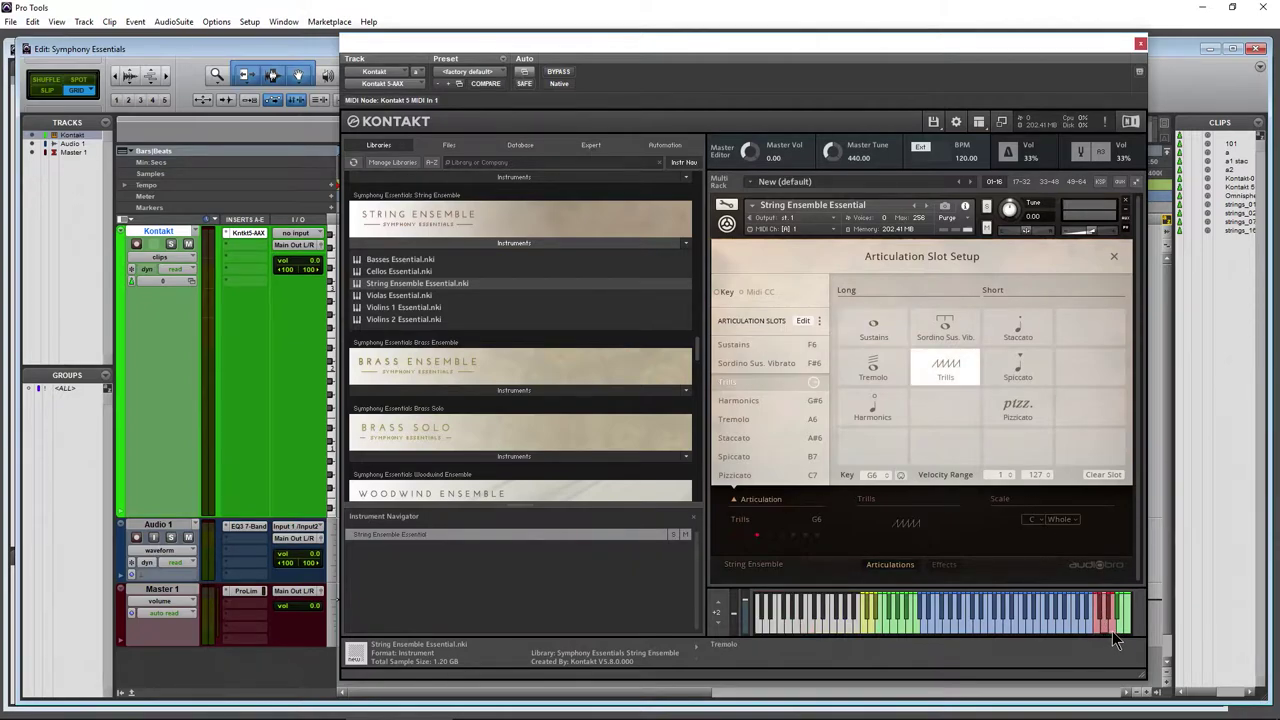
{"action": "left_click", "coordinate": [1111, 631]}
{"action": "left_click", "coordinate": [1103, 628]}
{"action": "left_click", "coordinate": [1096, 629]}
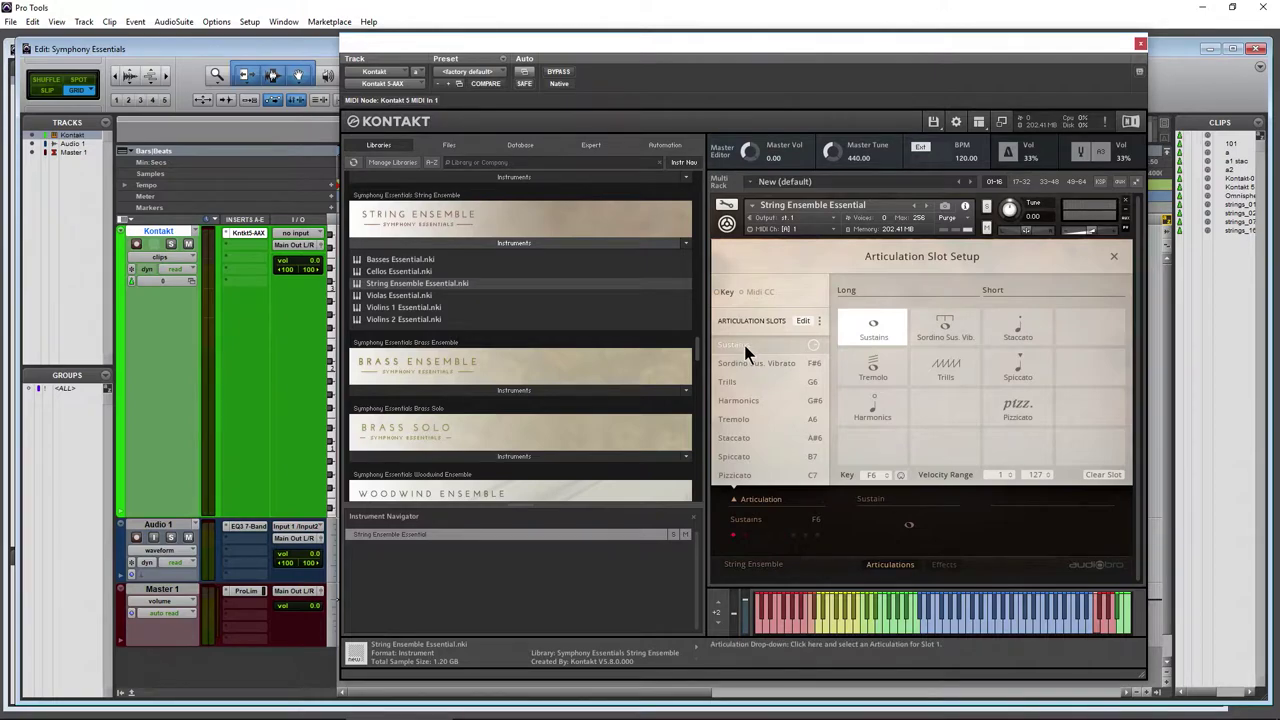
- Select the Trills and Spiccato slots in turn to review them, and return to Sustains
{"action": "left_click", "coordinate": [740, 381]}
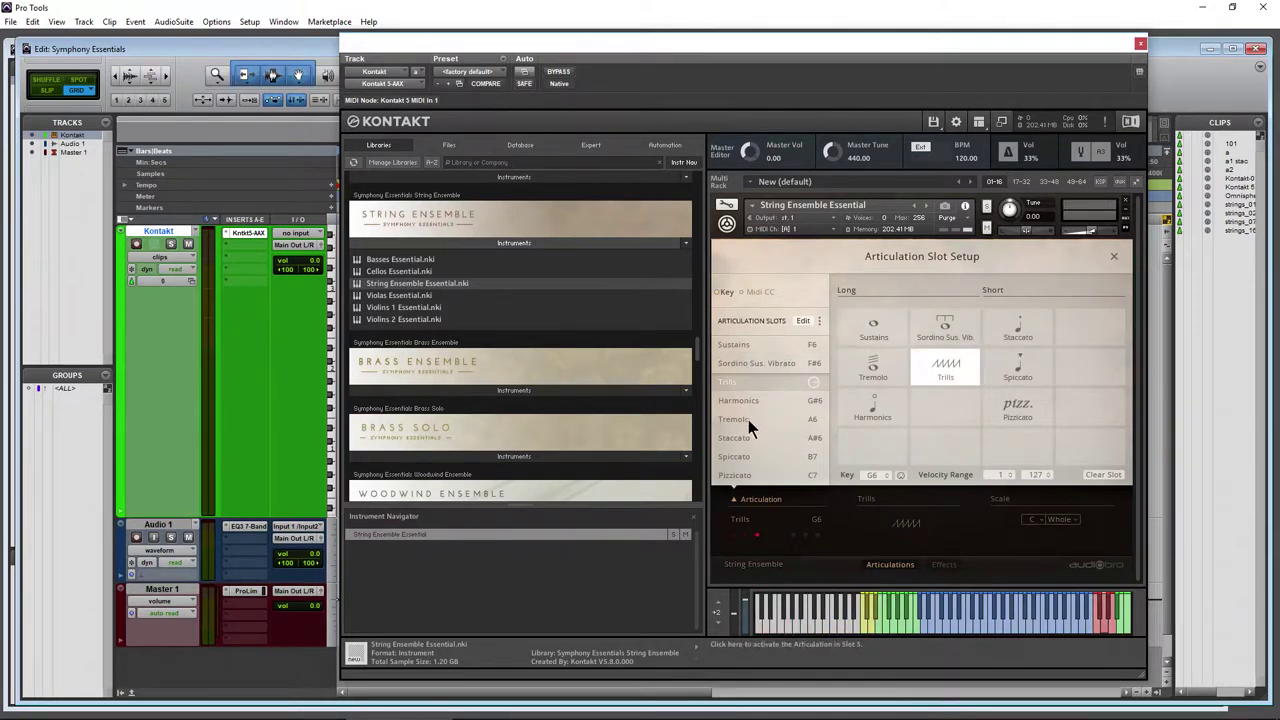
{"action": "left_click", "coordinate": [745, 458]}
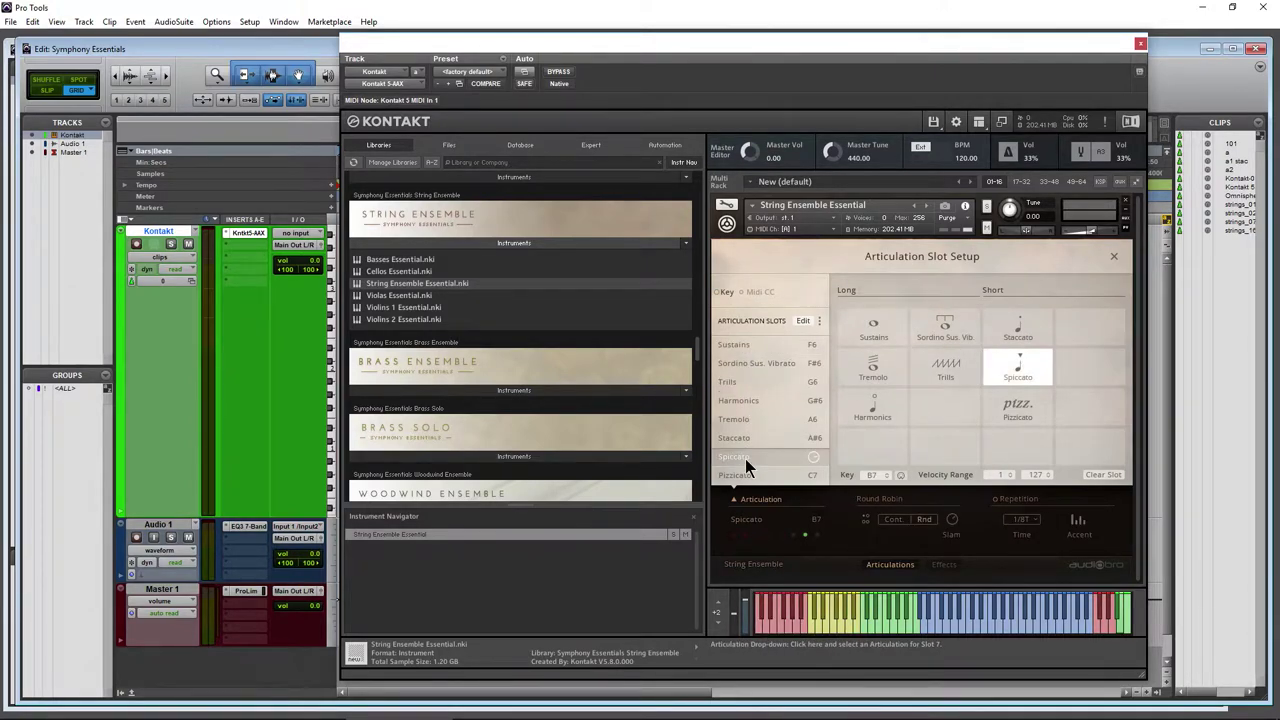
{"action": "left_click", "coordinate": [733, 349]}
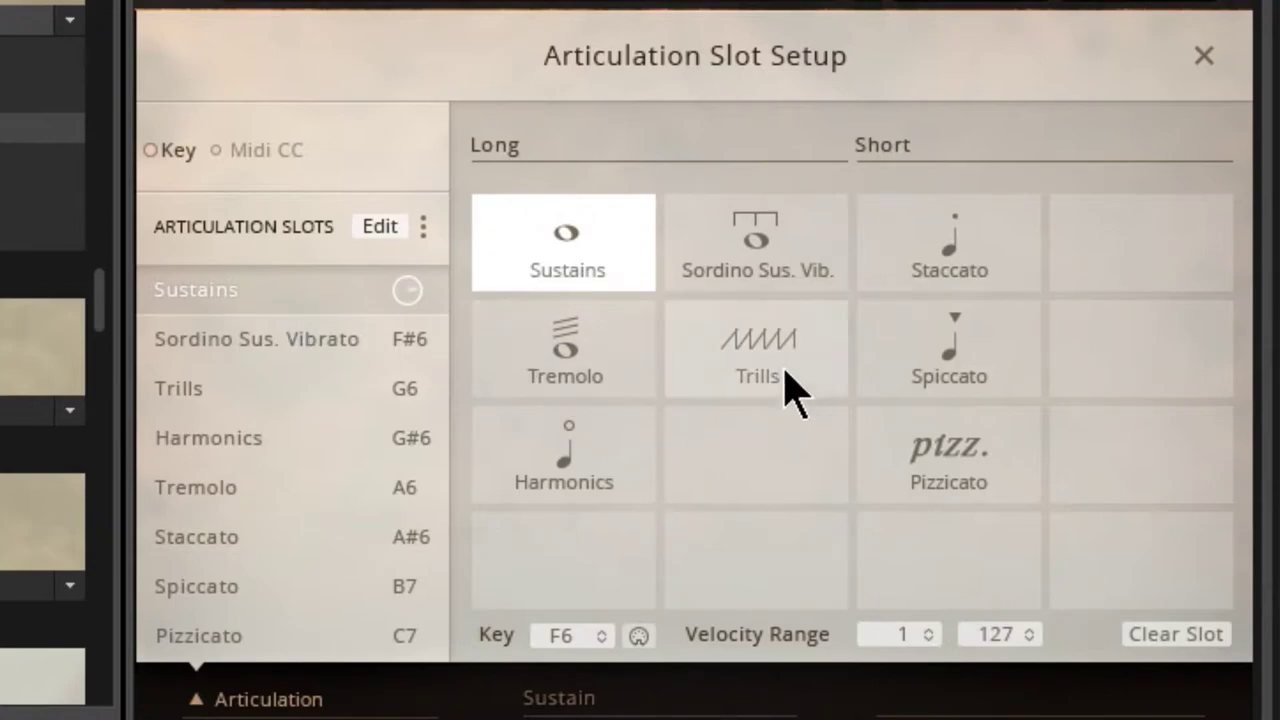
- Limit the Sustains slot to velocities 1–57, and give the Trills slot the F6 keyswitch with a velocity range of 58–95
{"action": "left_click_drag", "start_coordinate": [997, 634], "coordinate": [985, 719]}
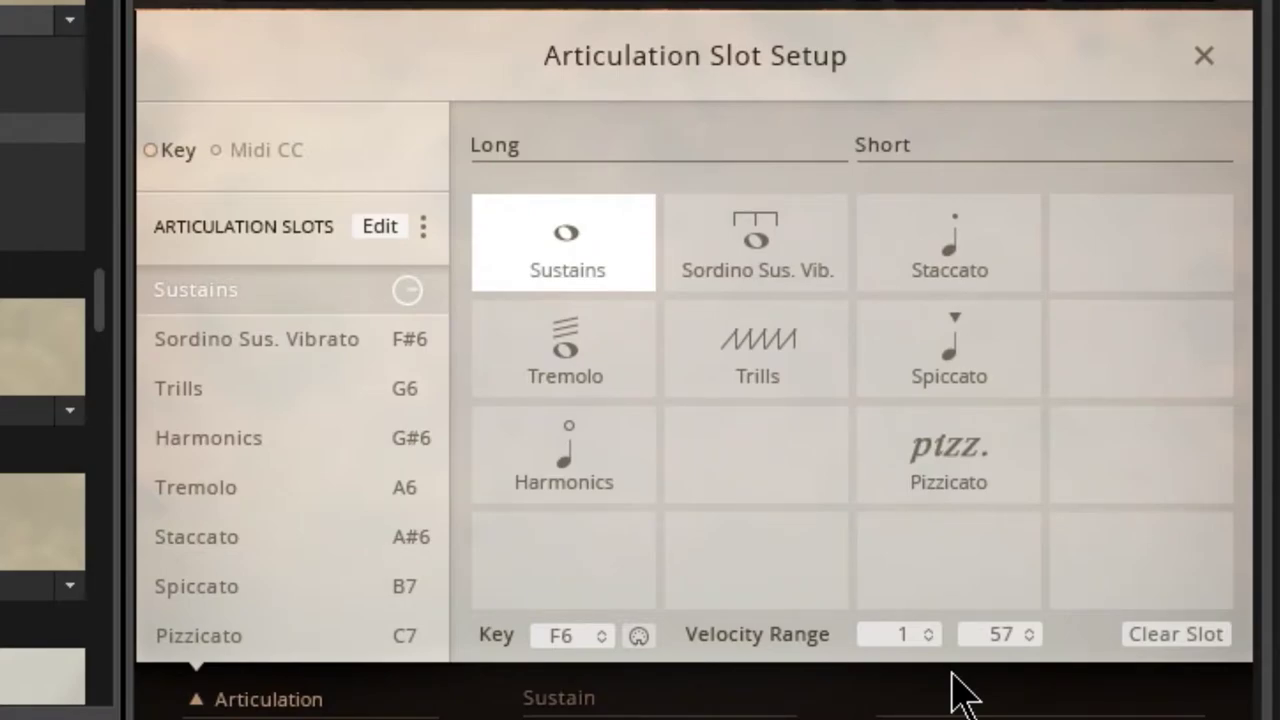
{"action": "left_click", "coordinate": [190, 400]}
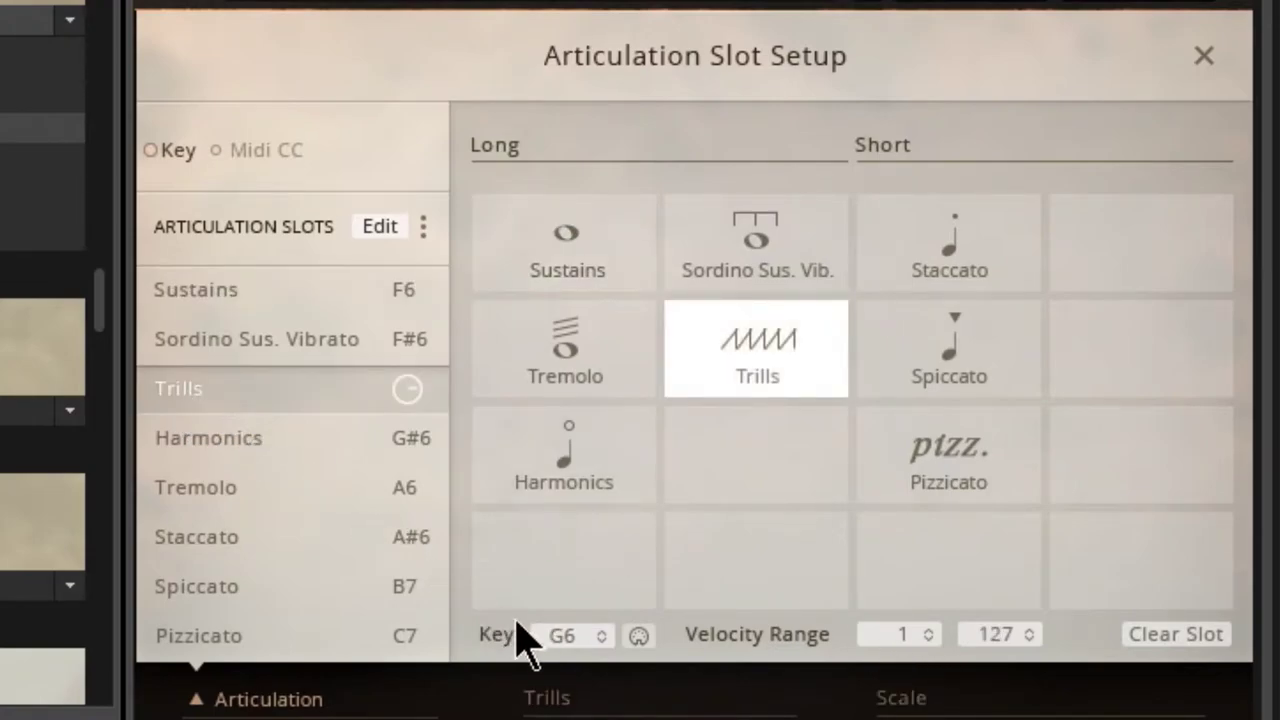
{"action": "scroll", "coordinate": [578, 640], "scroll_direction": "down", "scroll_amount": 1}
{"action": "scroll", "coordinate": [583, 662], "scroll_direction": "down", "scroll_amount": 1}
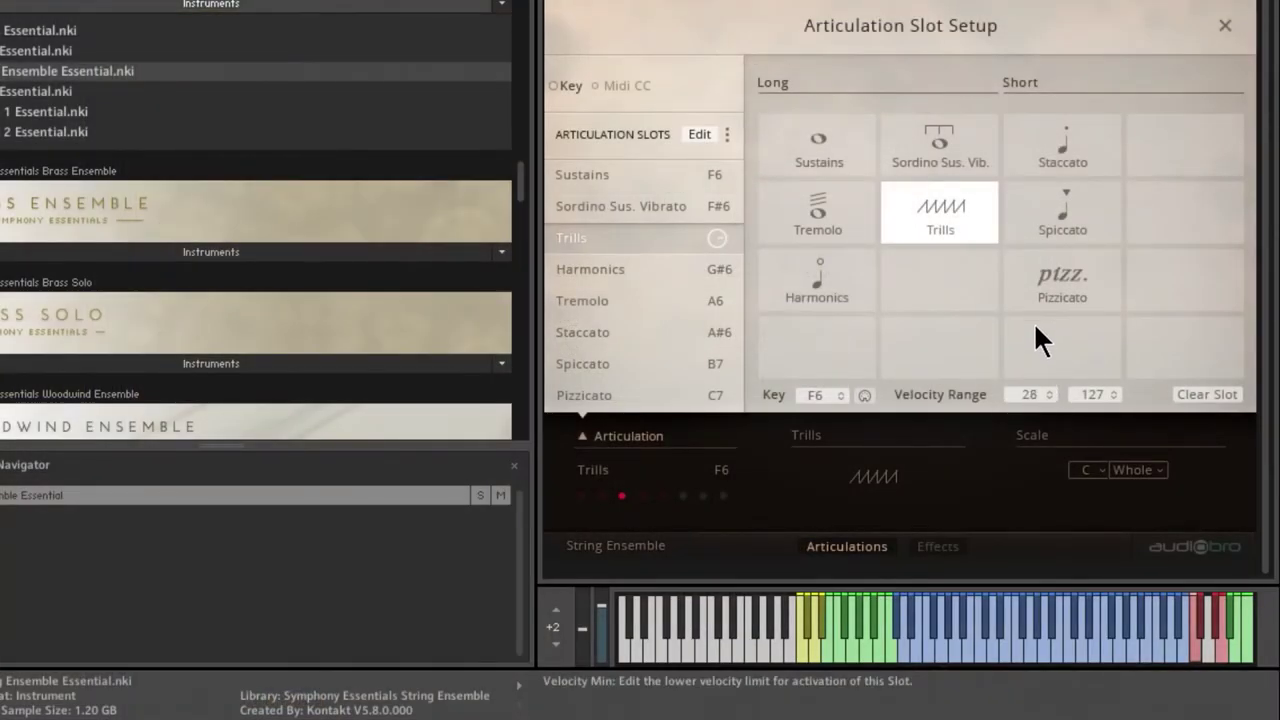
{"action": "left_click_drag", "start_coordinate": [1035, 340], "coordinate": [1035, 310]}
{"action": "left_click_drag", "start_coordinate": [1026, 250], "coordinate": [1025, 247]}
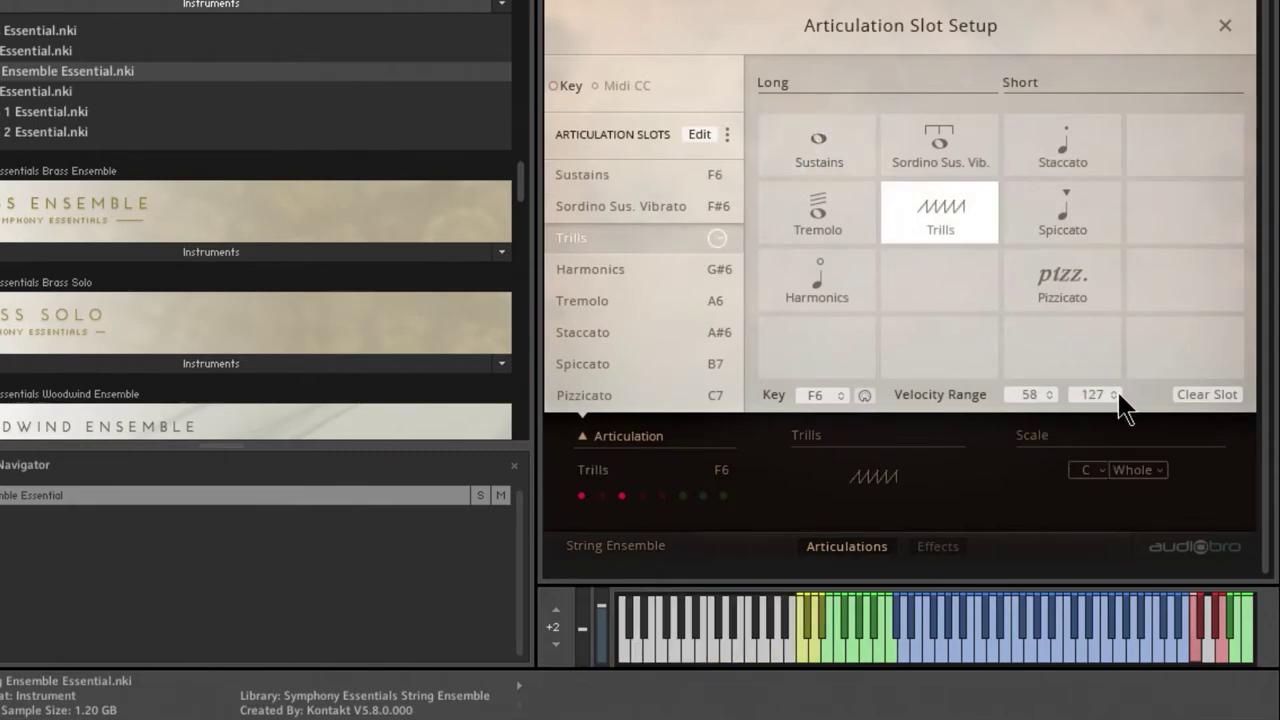
{"action": "left_click_drag", "start_coordinate": [1098, 396], "coordinate": [1080, 572]}
{"action": "left_click_drag", "start_coordinate": [1100, 410], "coordinate": [1083, 309]}
- Assign the Staccato slot the F6 keyswitch with a velocity range of 96–127, consulting the Trills slot's upper limit
{"action": "left_click", "coordinate": [591, 333]}
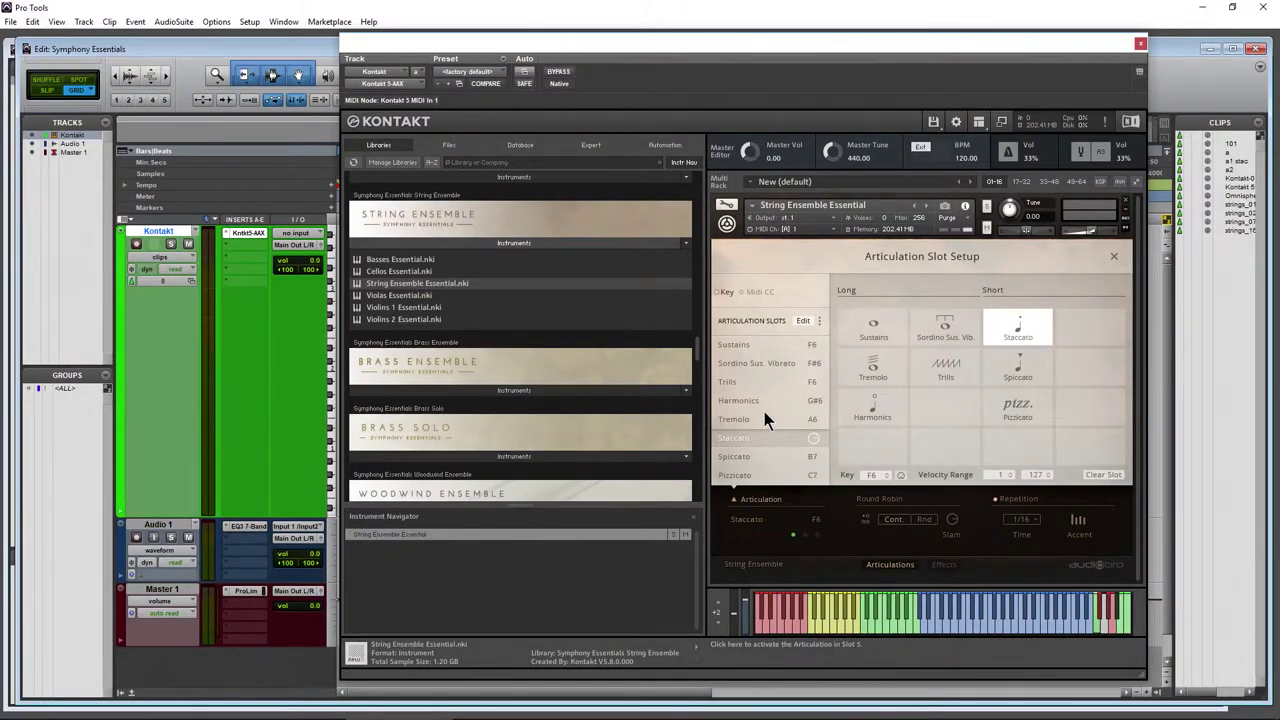
{"action": "left_click", "coordinate": [736, 383]}
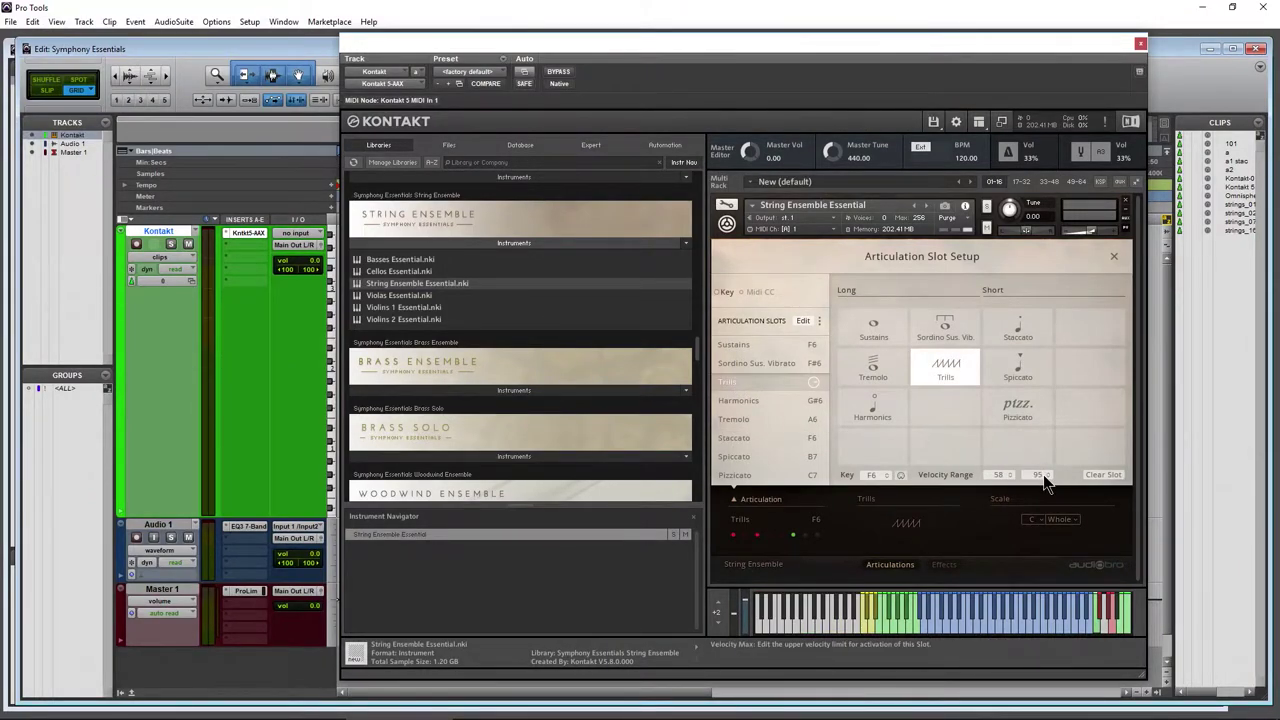
{"action": "left_click", "coordinate": [727, 419]}
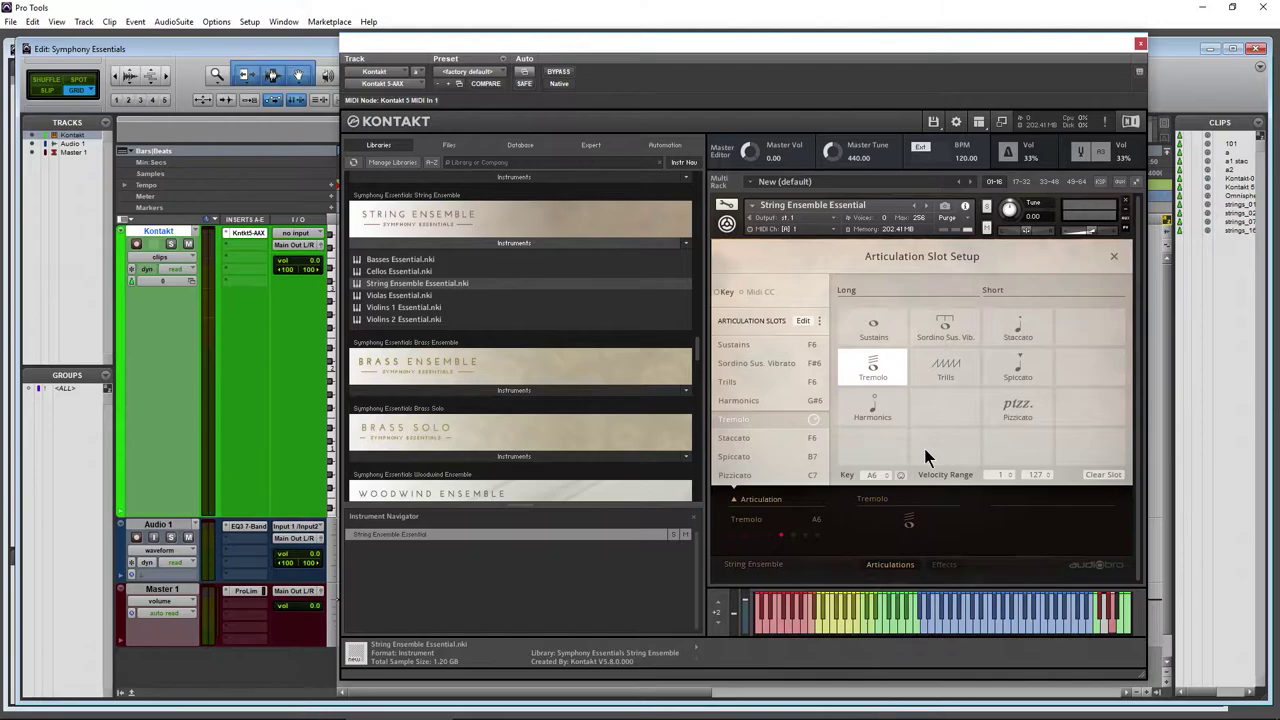
{"action": "left_click", "coordinate": [742, 441]}
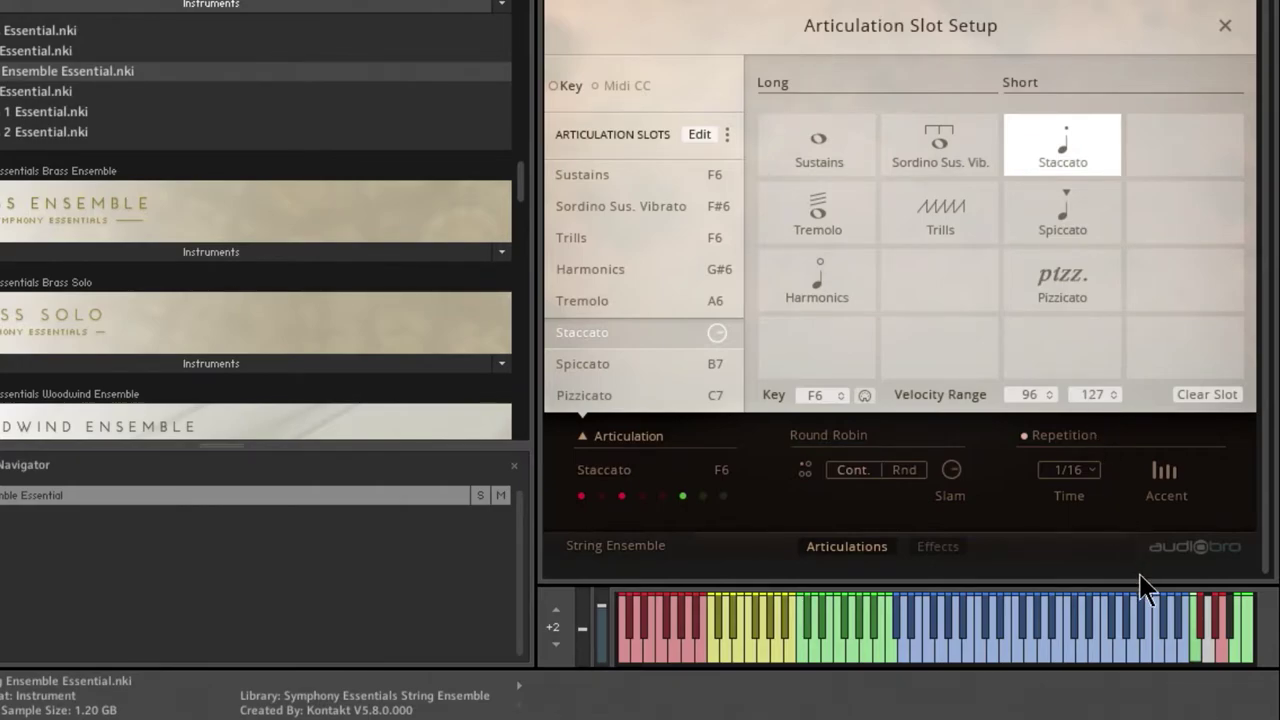
- Review the velocity ranges of the Sustains, Trills and Staccato slots that share the F6 keyswitch
{"action": "left_click", "coordinate": [595, 175]}
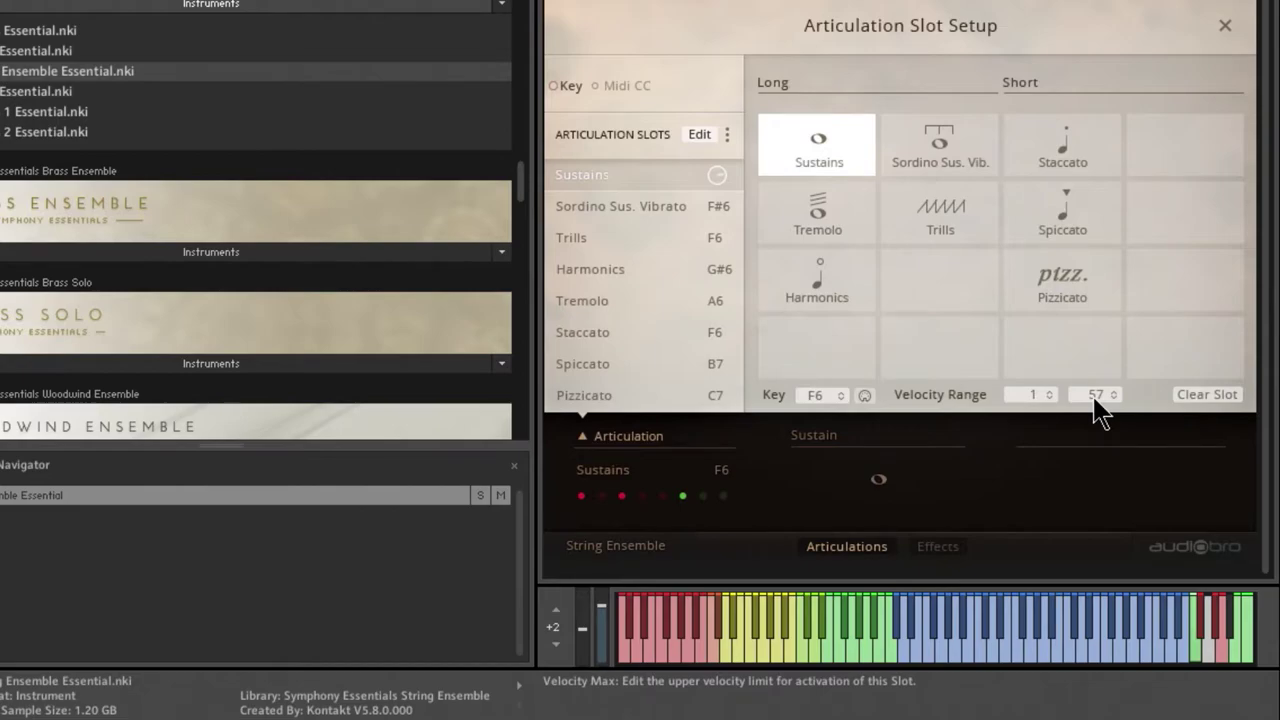
{"action": "left_click", "coordinate": [573, 238]}
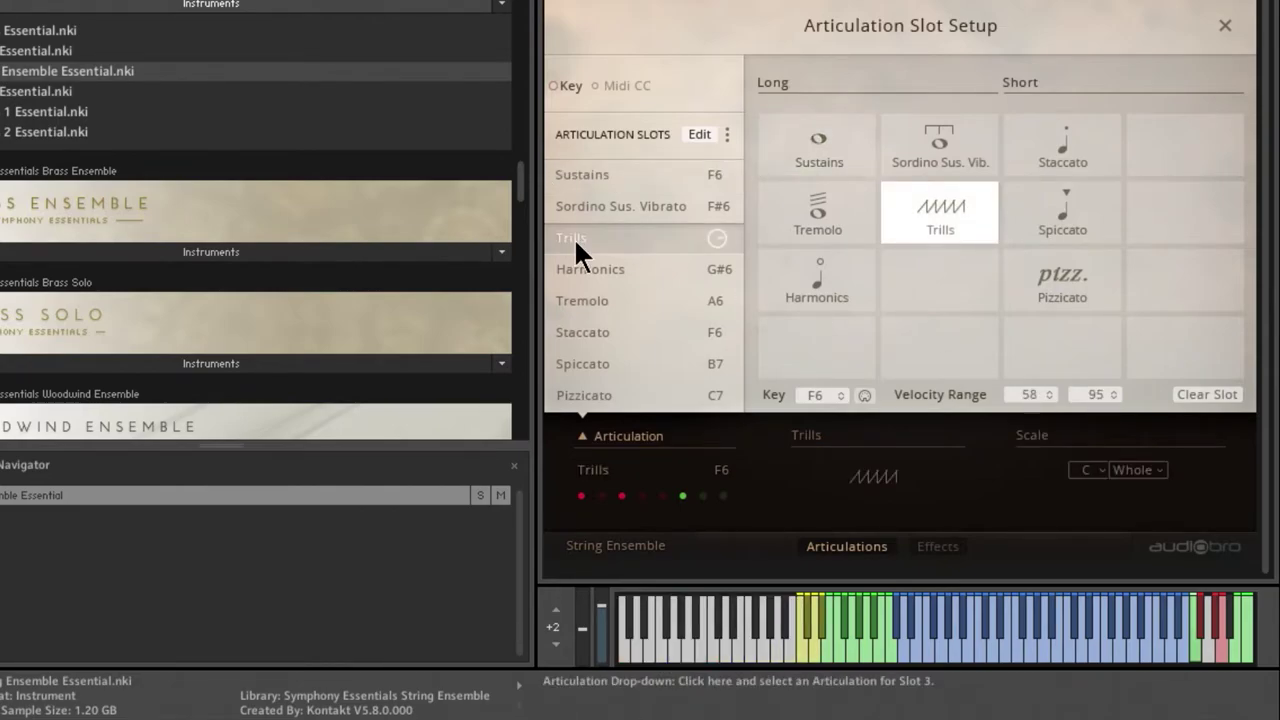
{"action": "left_click", "coordinate": [584, 330]}
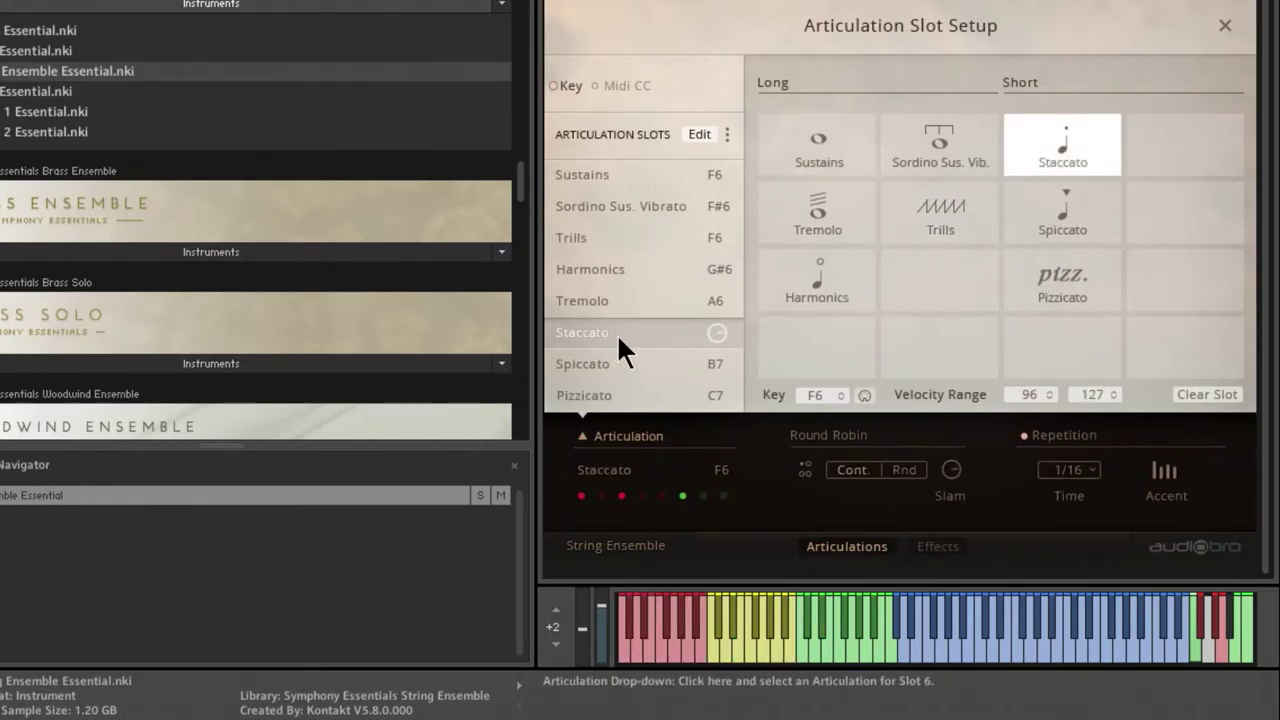
{"action": "left_click", "coordinate": [580, 236]}
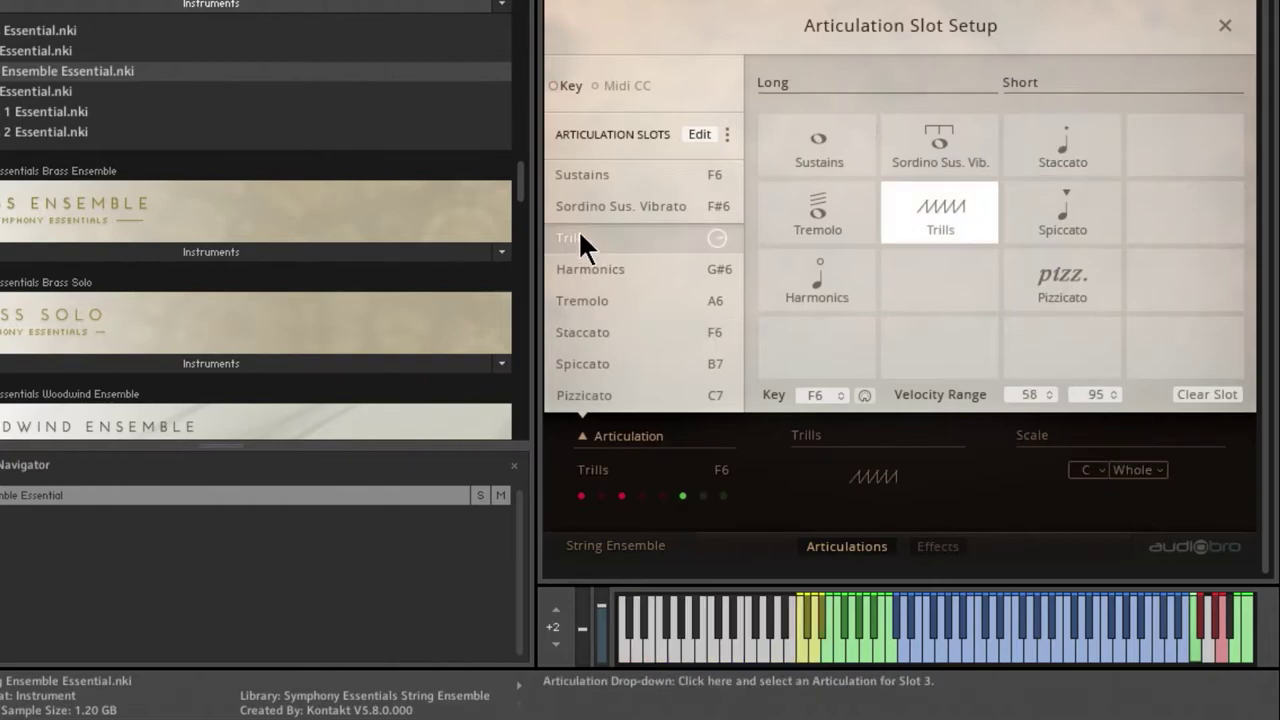
{"action": "left_click", "coordinate": [590, 178]}
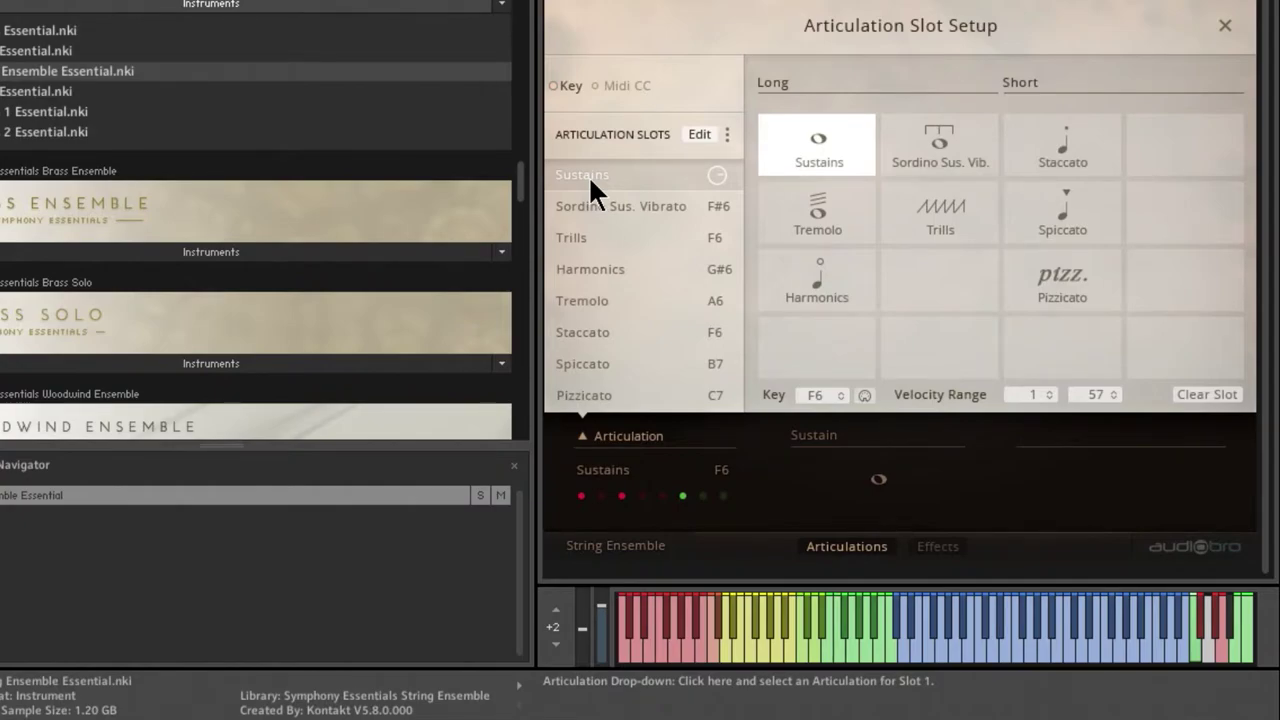
- Turn off automatic note repetition for the Staccato articulation and return to Sustains
{"action": "left_click", "coordinate": [622, 496]}
{"action": "left_click", "coordinate": [682, 496]}
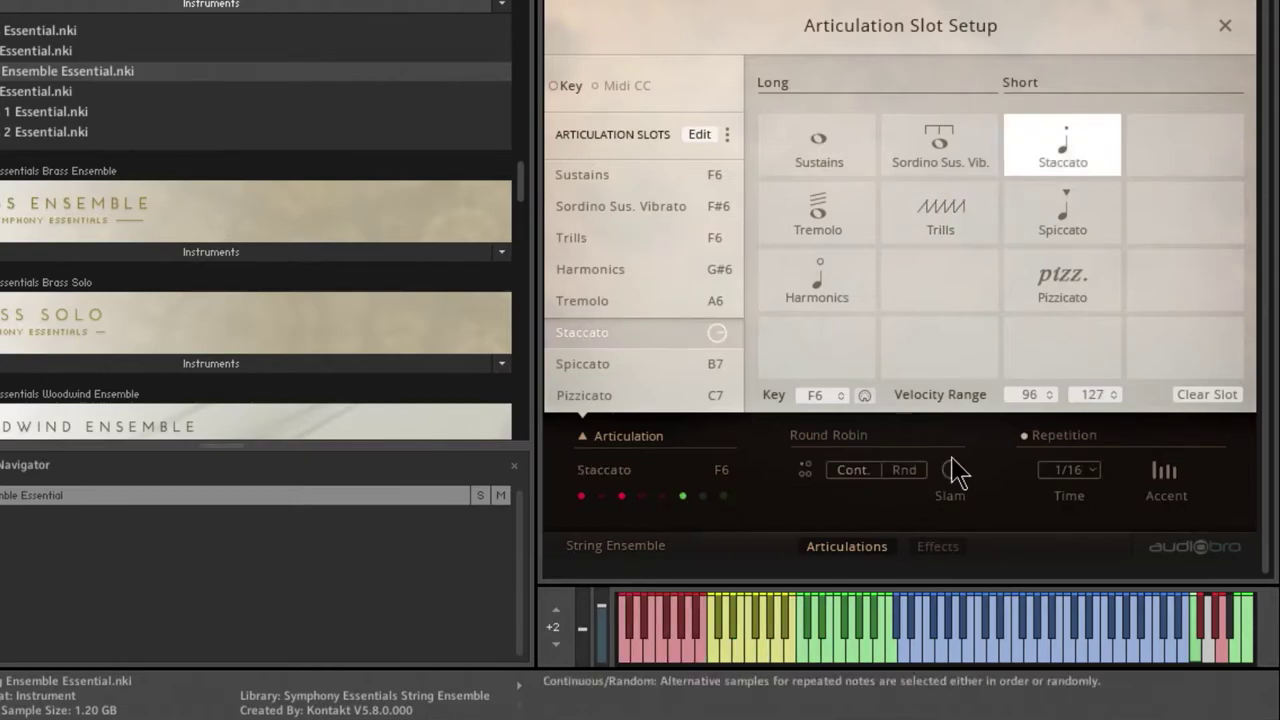
{"action": "left_click", "coordinate": [1024, 436]}
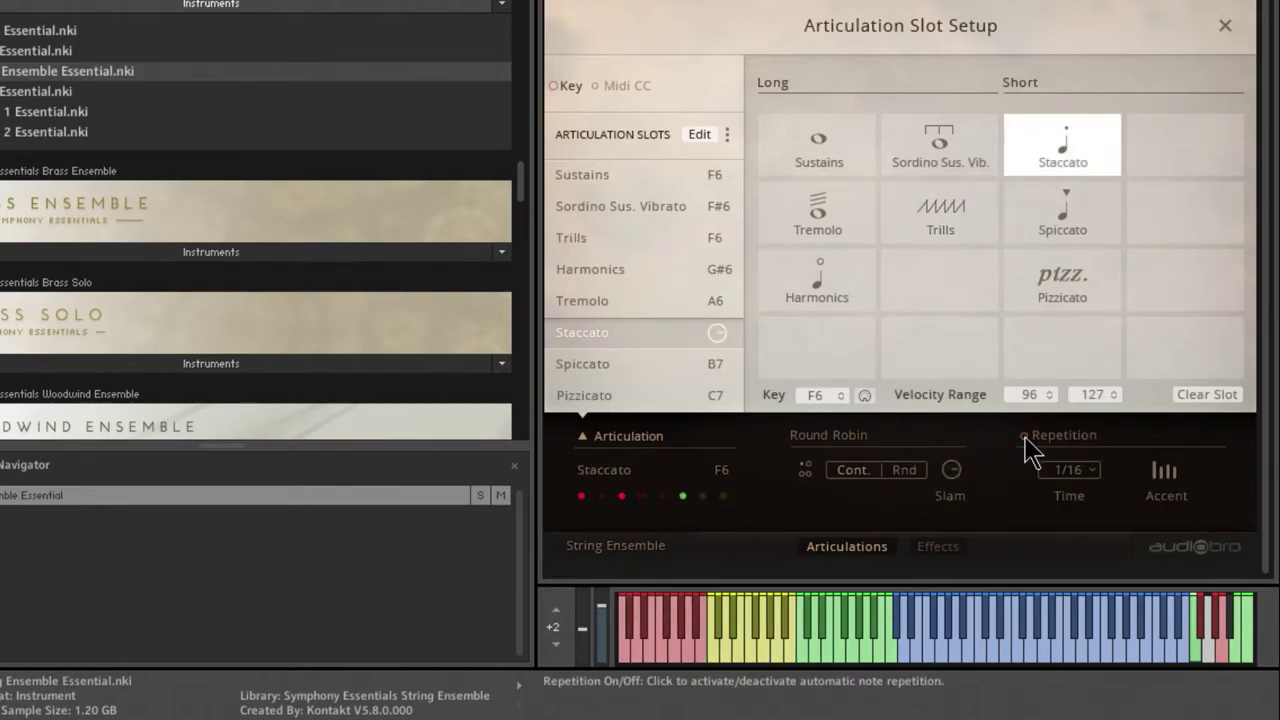
{"action": "left_click", "coordinate": [582, 497]}
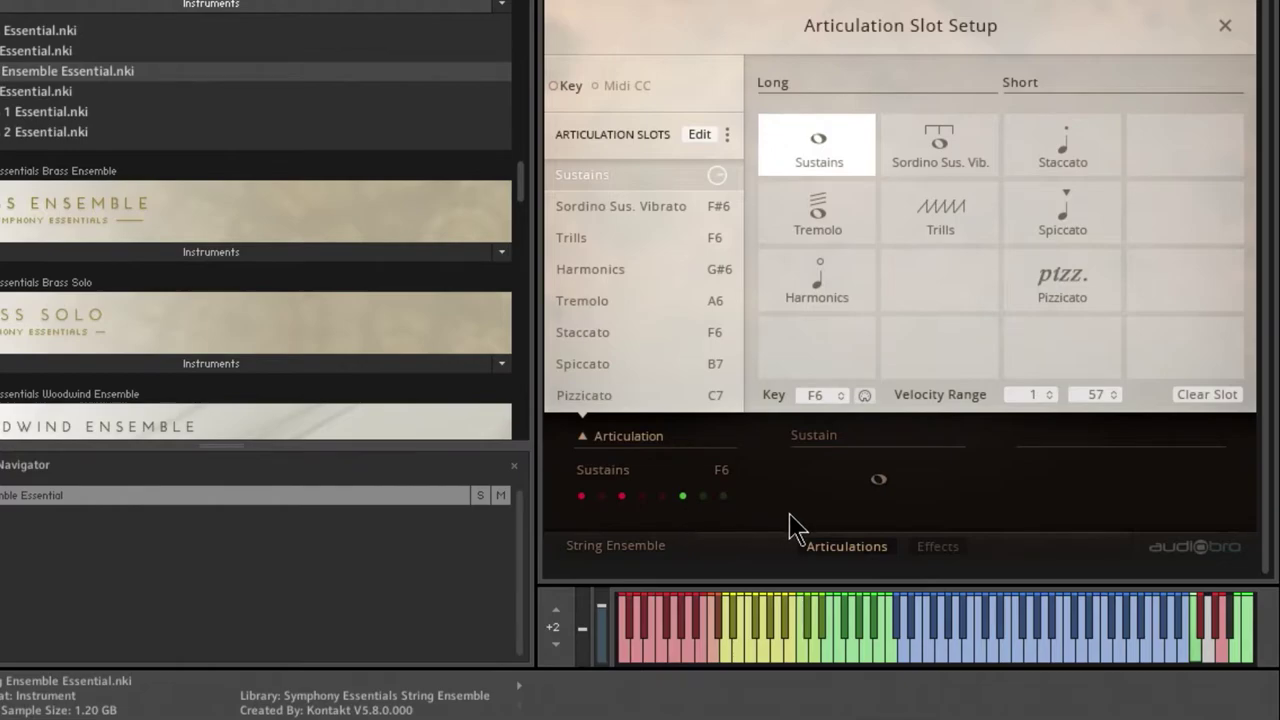
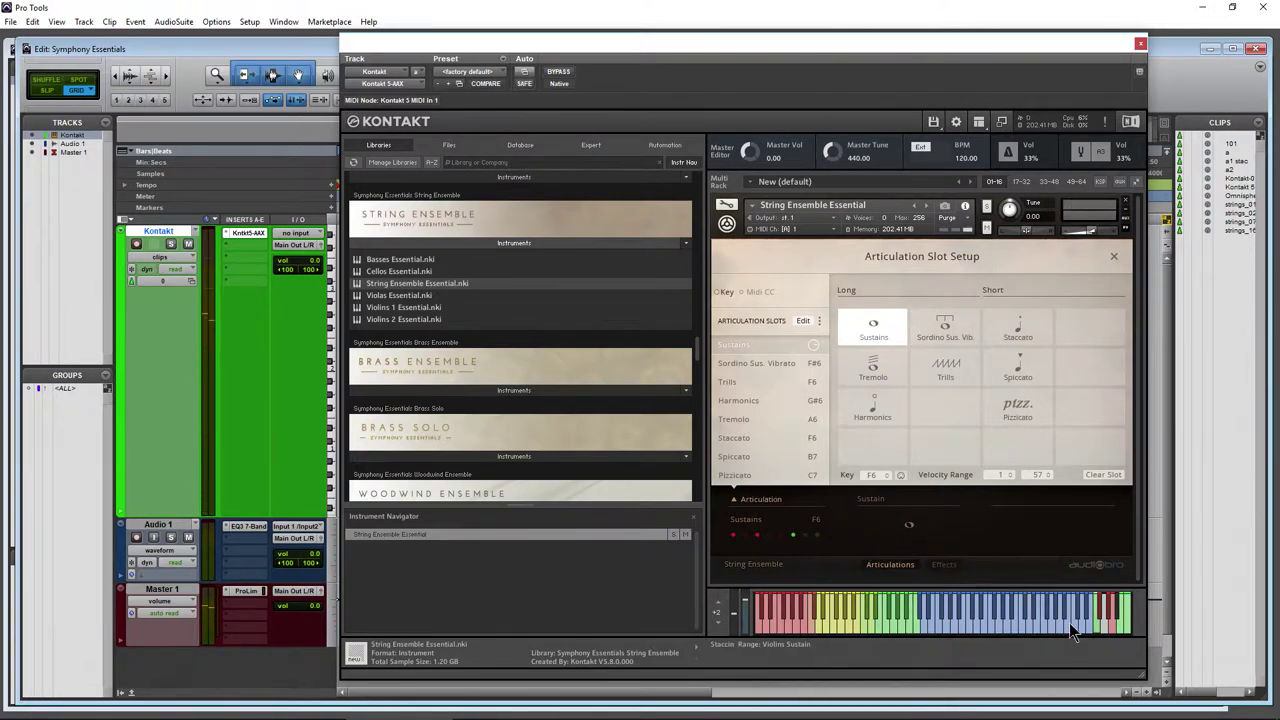
- Switch between single articulations such as Harmonics and Tremolo and the velocity-layered F6 group, ending on Sustains
{"action": "left_click", "coordinate": [770, 537]}
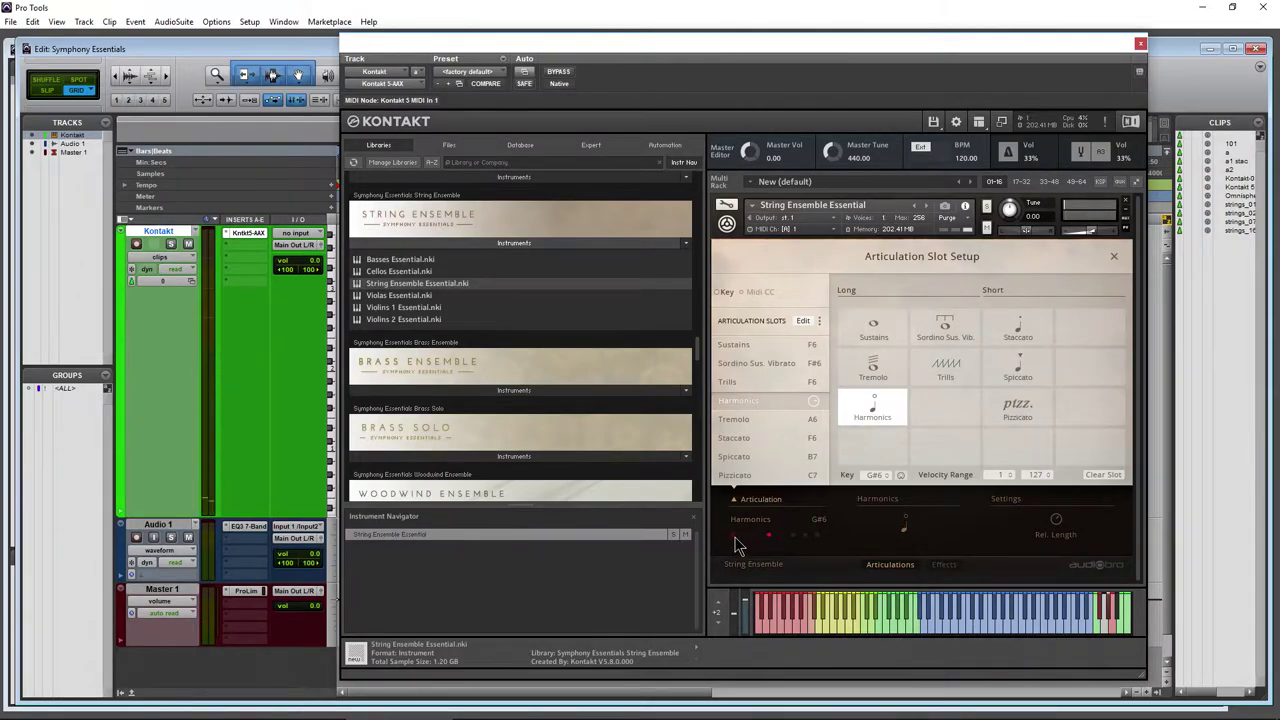
{"action": "left_click", "coordinate": [735, 537]}
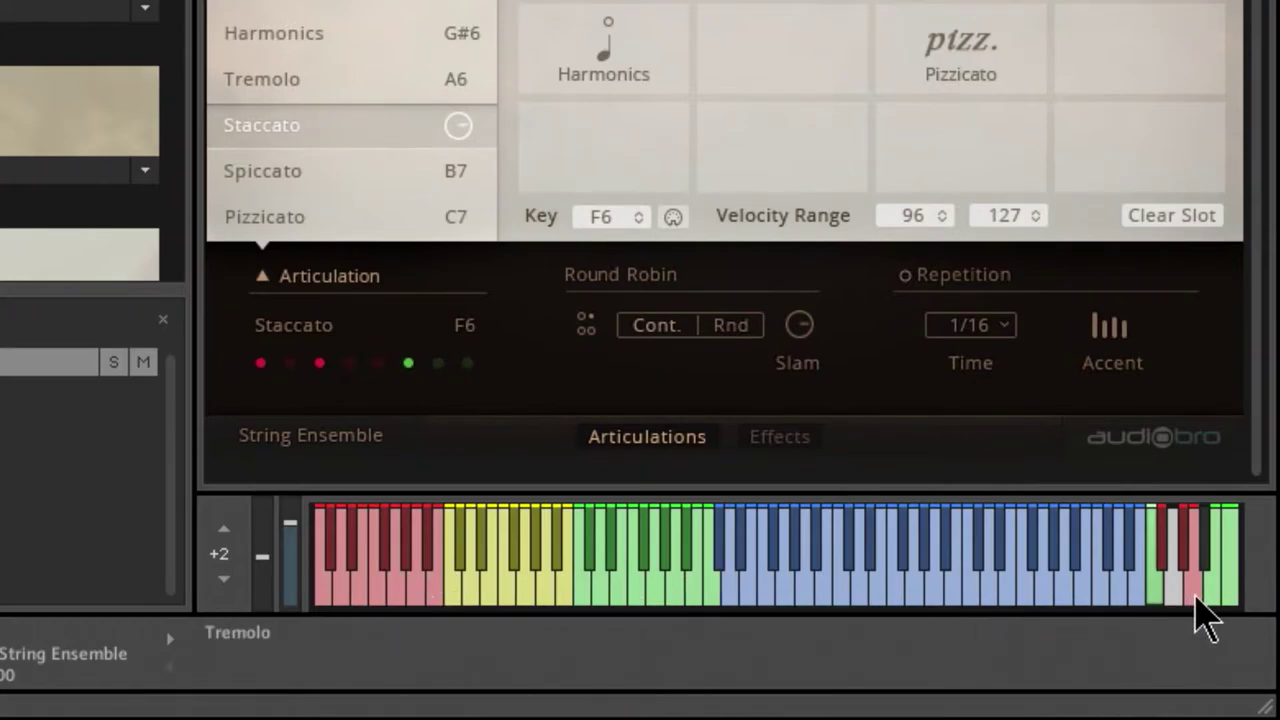
{"action": "left_click", "coordinate": [1197, 598]}
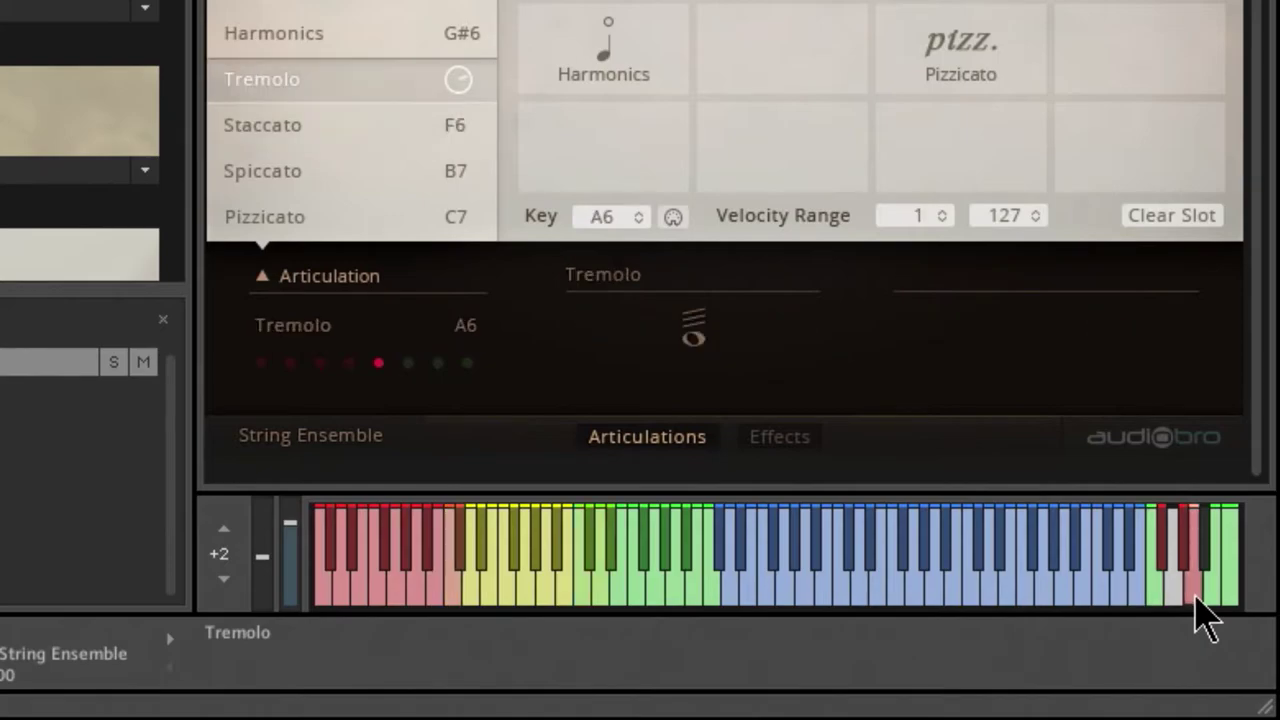
{"action": "left_click", "coordinate": [1160, 600]}
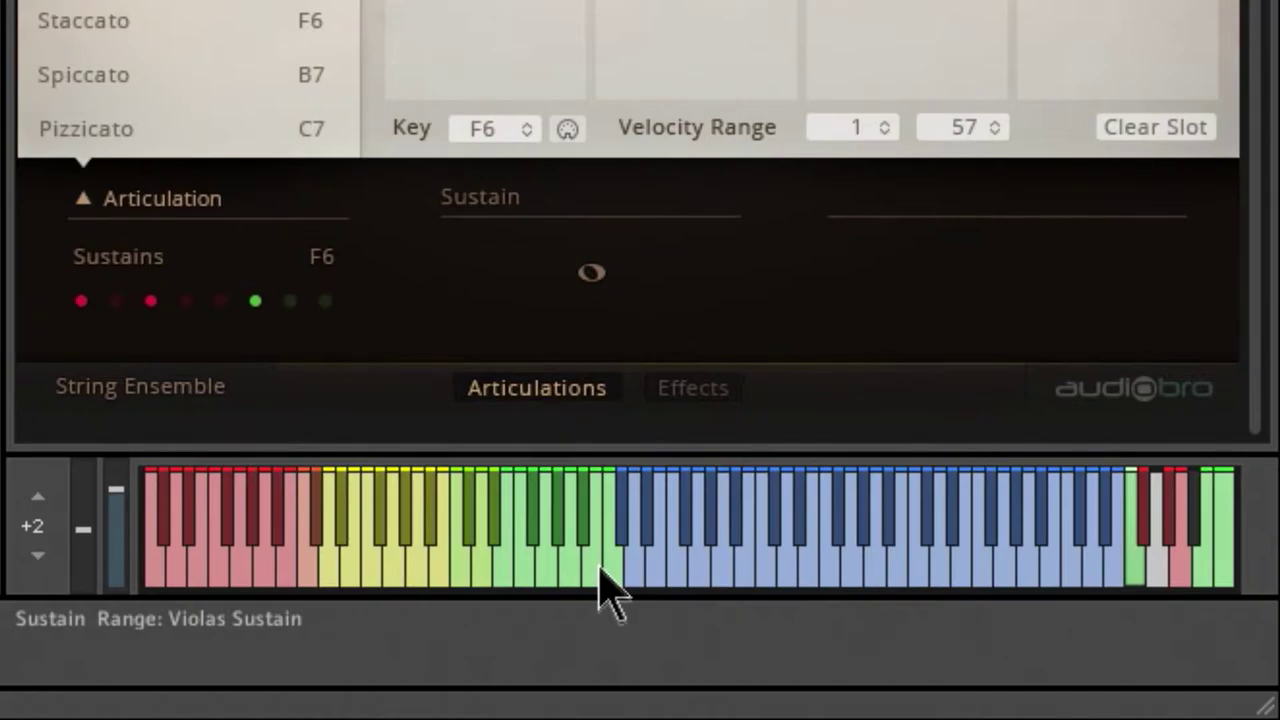
- Play a note at the upper end of the viola range repeatedly at different velocities to audition the F6 articulations
{"action": "left_click", "coordinate": [598, 490]}
{"action": "left_click", "coordinate": [596, 550]}
{"action": "left_click", "coordinate": [596, 530]}
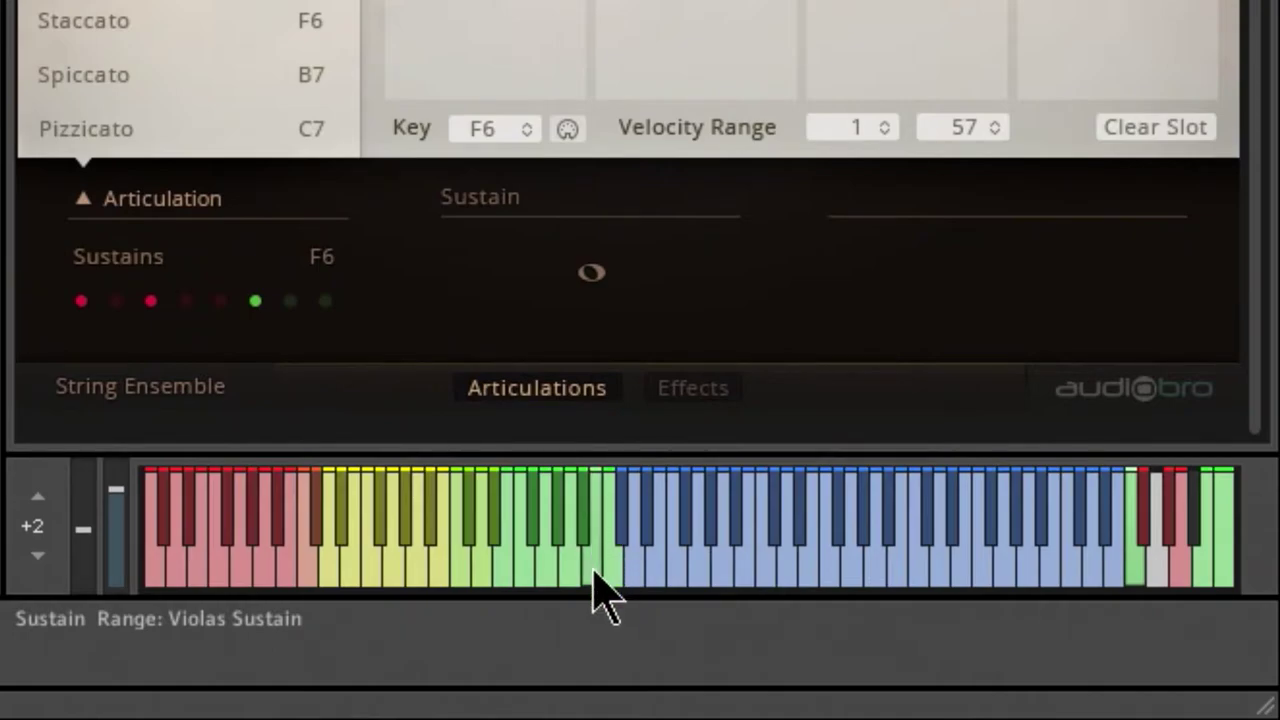
{"action": "left_click", "coordinate": [596, 484]}
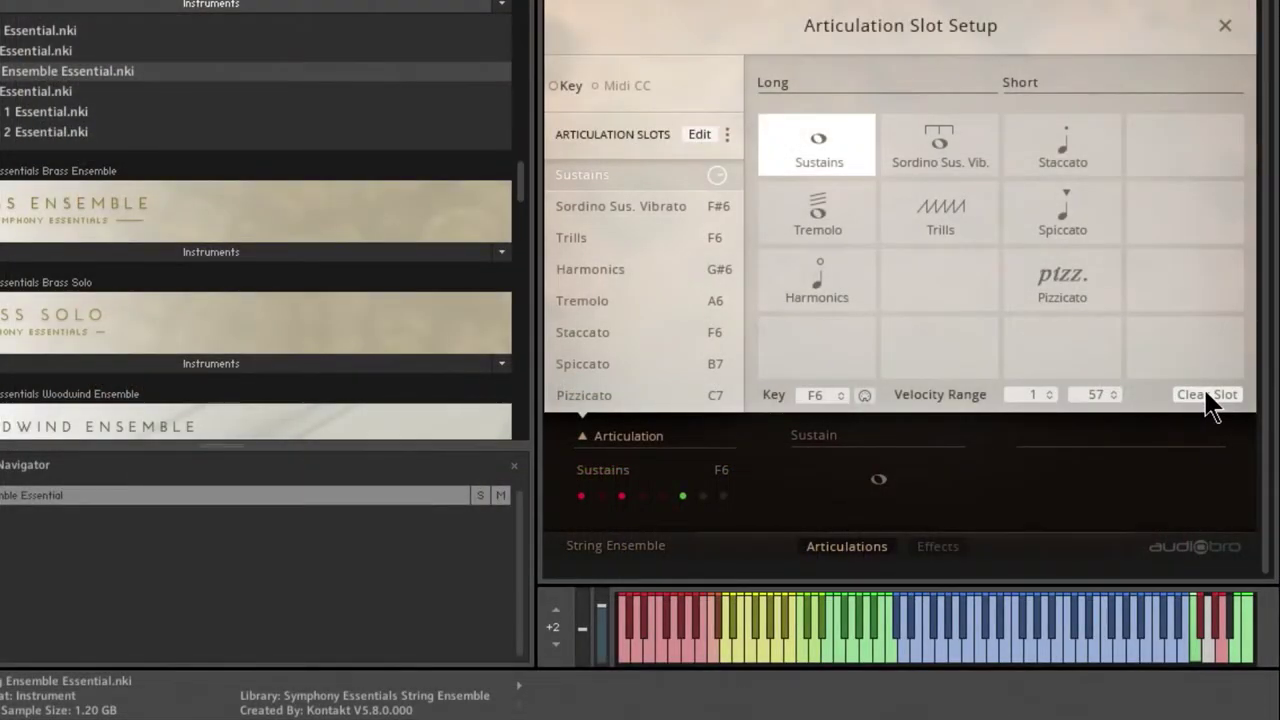
- Clear the first articulation slot, assign Sustains to it again and open its list of available articulations
{"action": "left_click", "coordinate": [1207, 395]}
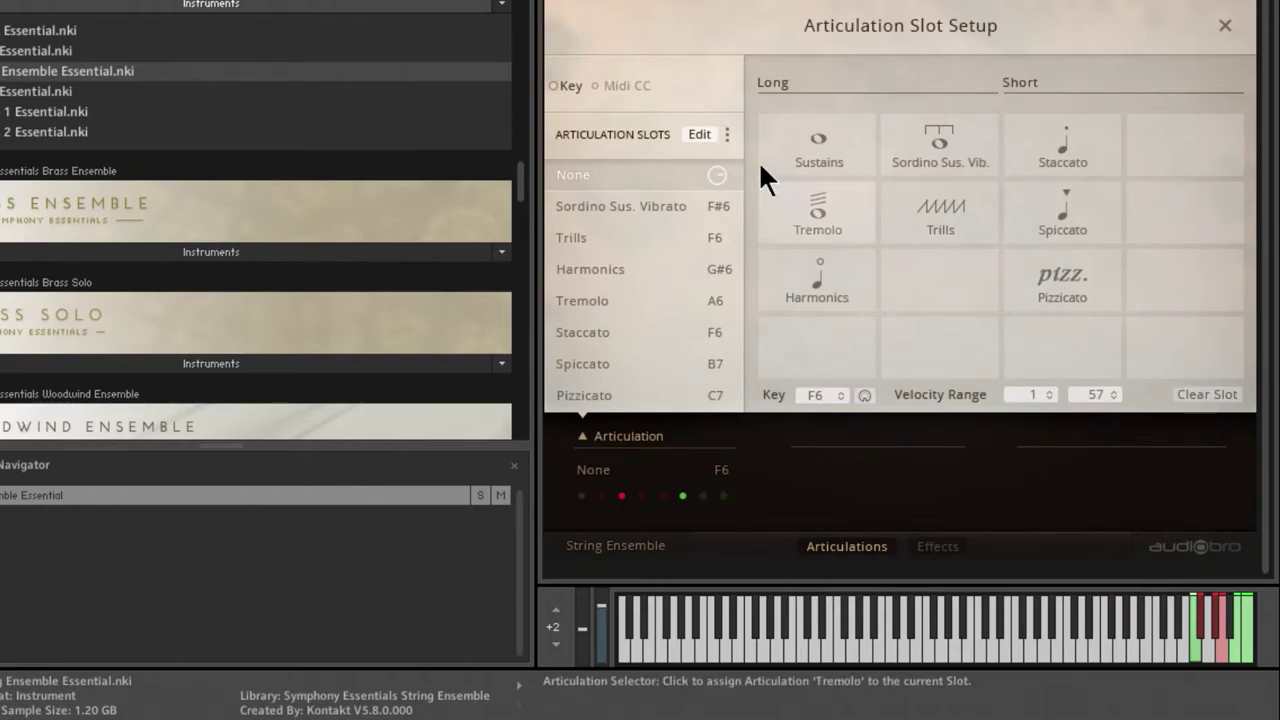
{"action": "left_click", "coordinate": [789, 147]}
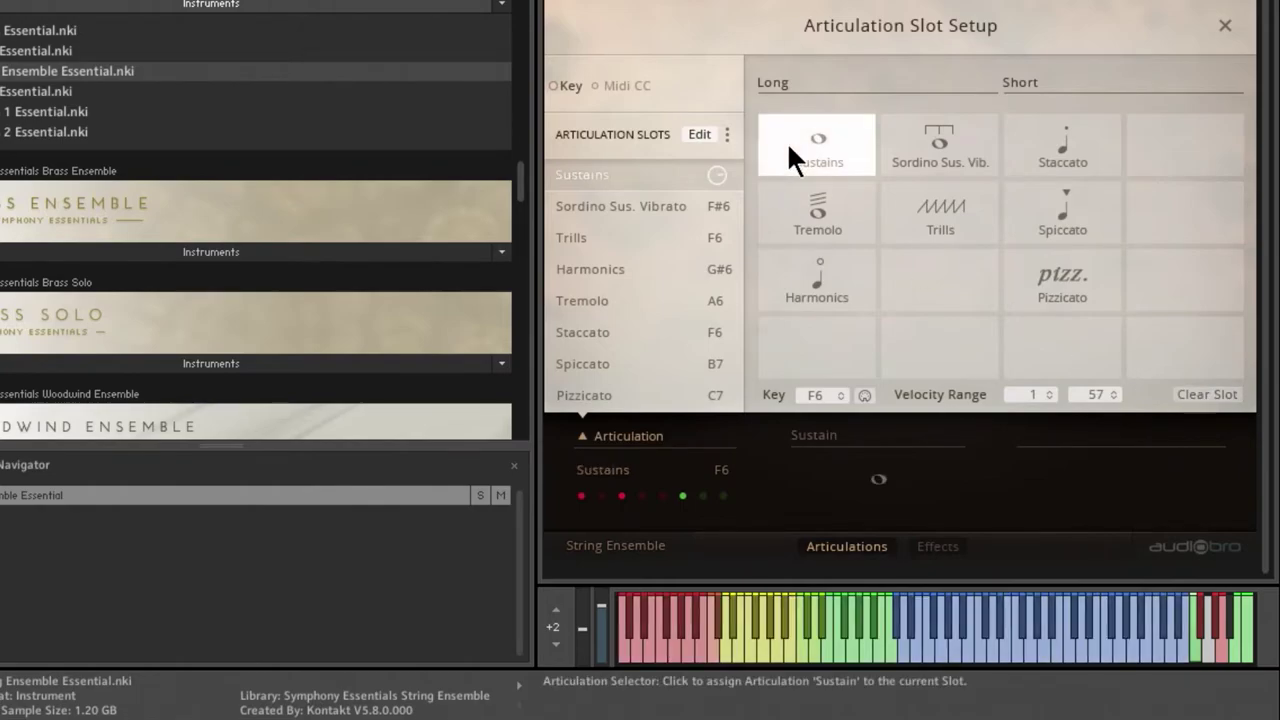
{"action": "left_click", "coordinate": [623, 178]}
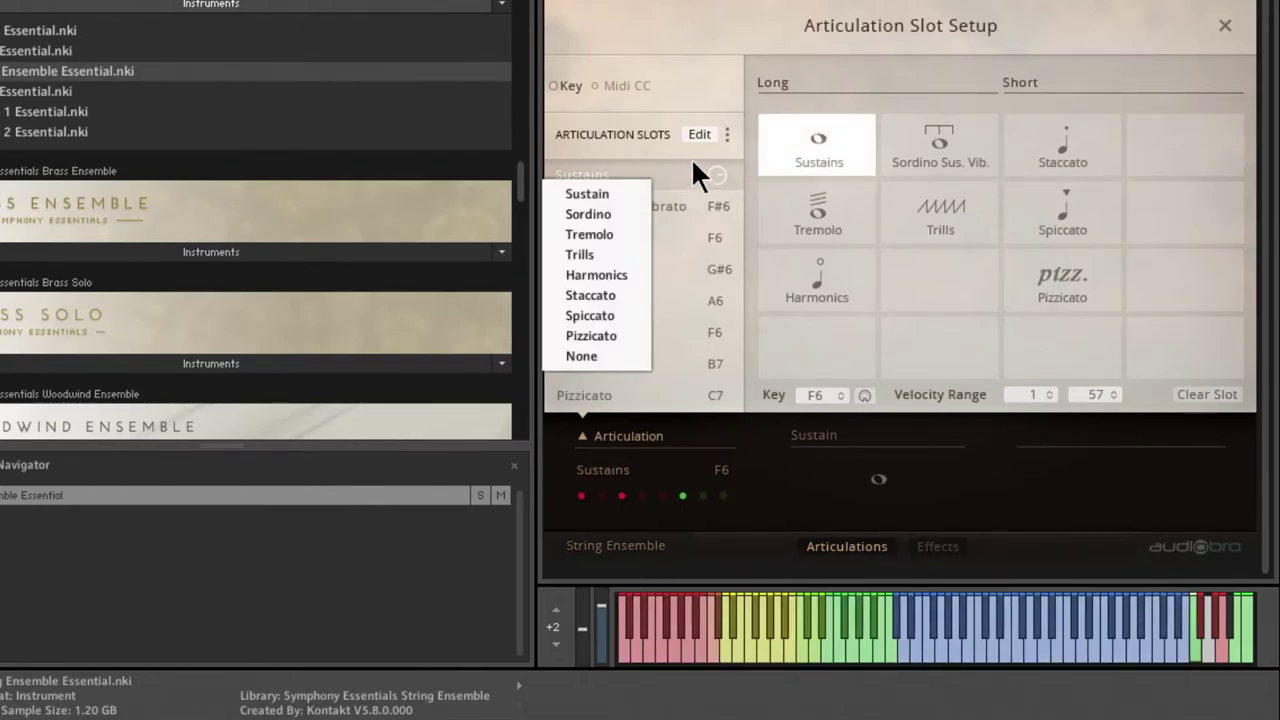
- Distribute the velocity range equally across all active articulation slots
{"action": "left_click", "coordinate": [724, 134]}
{"action": "left_click", "coordinate": [728, 134]}
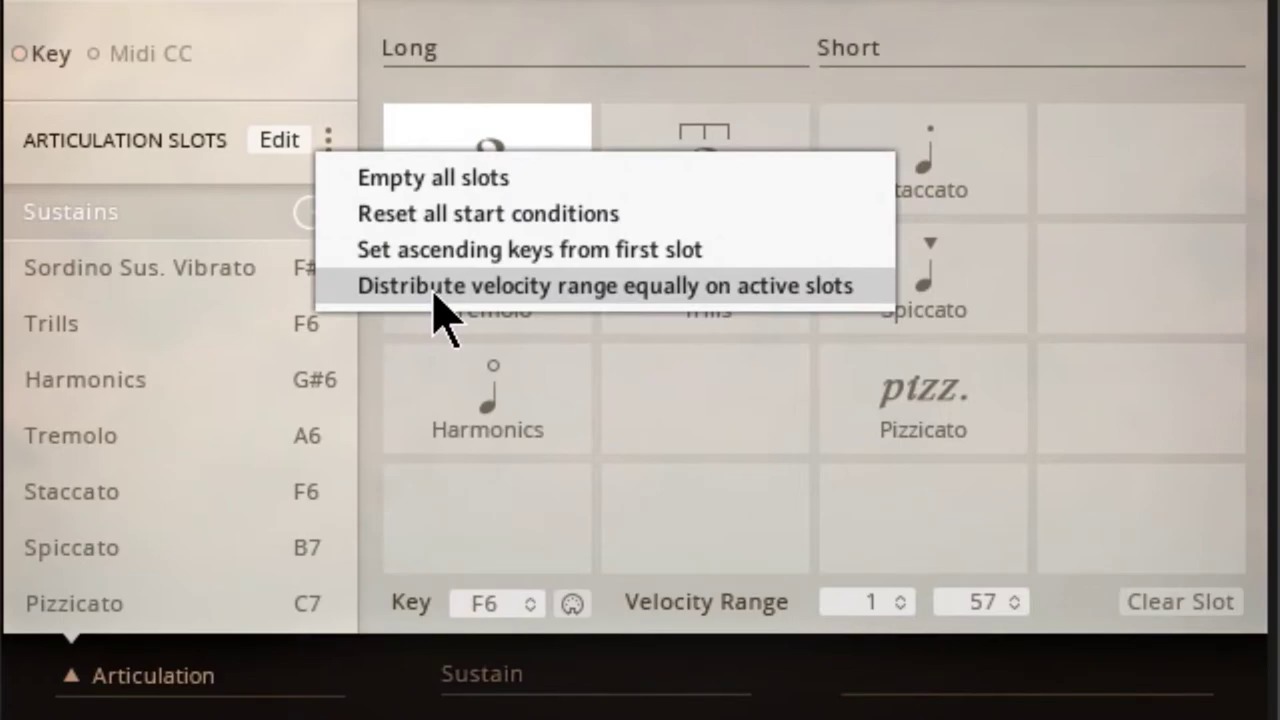
{"action": "left_click", "coordinate": [100, 216]}
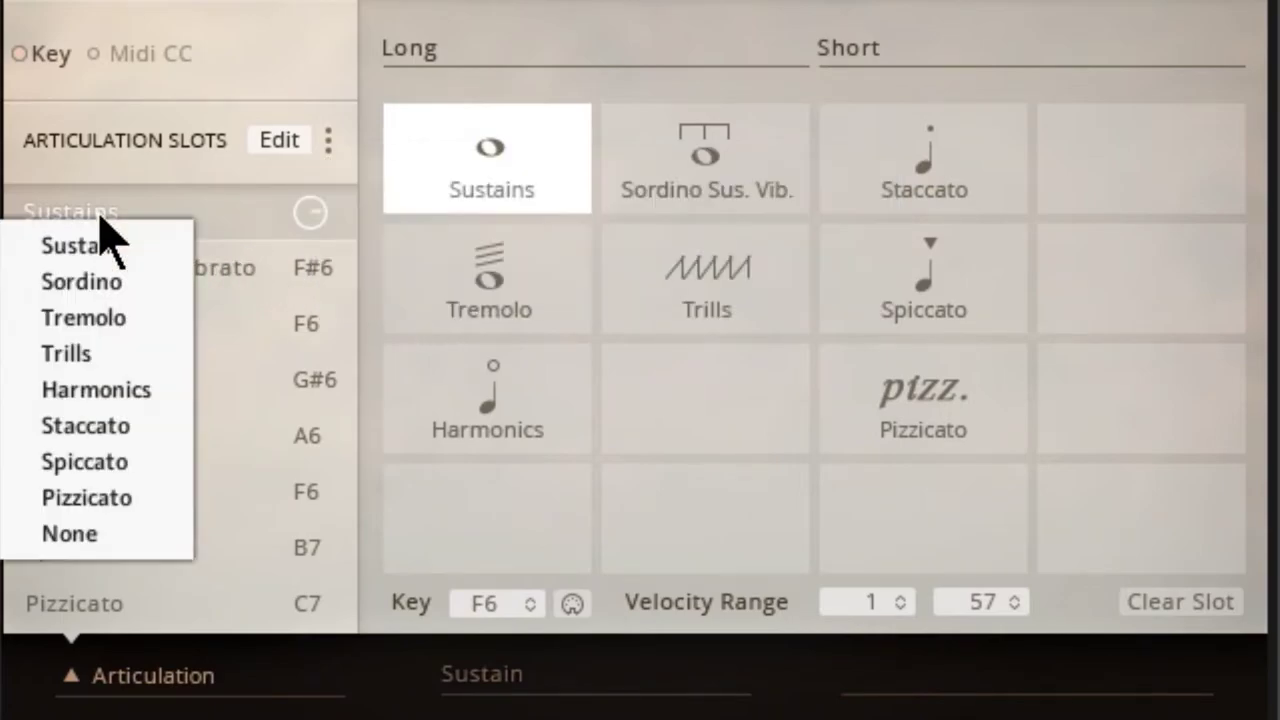
{"action": "left_click", "coordinate": [166, 200]}
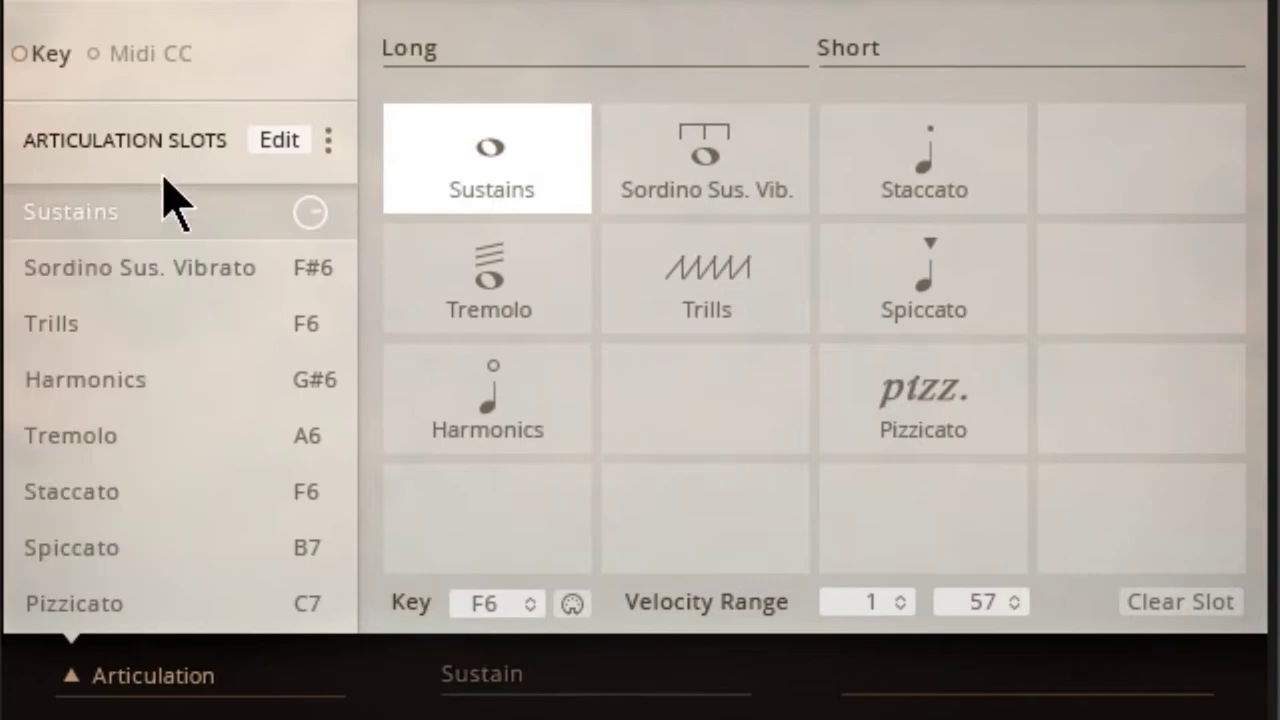
{"action": "left_click", "coordinate": [333, 143]}
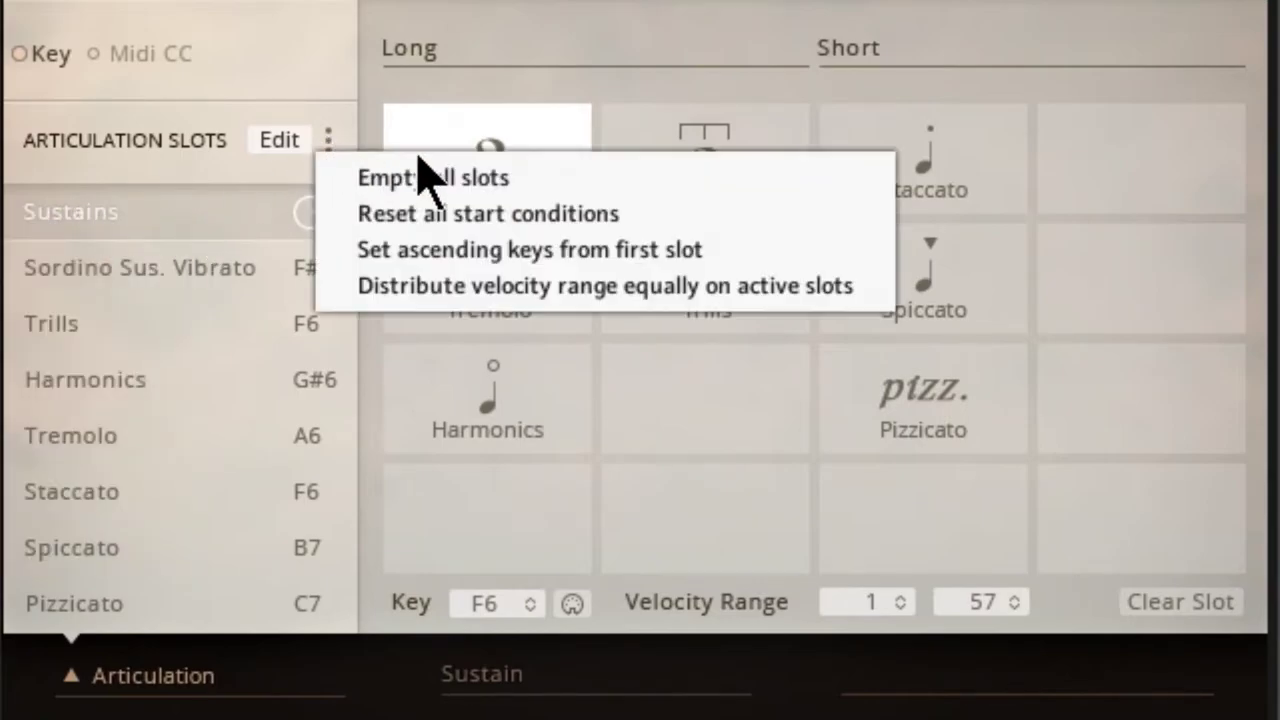
{"action": "left_click", "coordinate": [536, 297]}
- Check the velocity range assigned to each articulation slot from Sordino Sus. Vibrato through Pizzicato, returning to Sordino Sus. Vibrato
{"action": "left_click", "coordinate": [123, 272]}
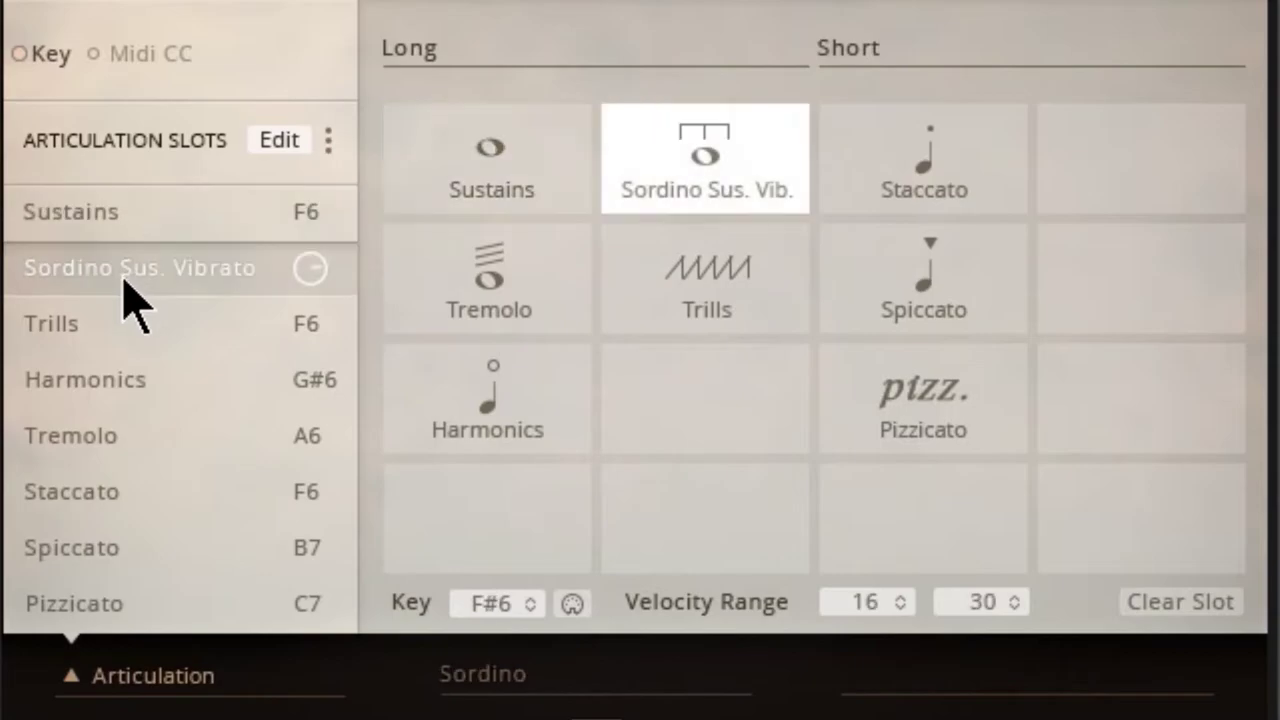
{"action": "left_click", "coordinate": [88, 336]}
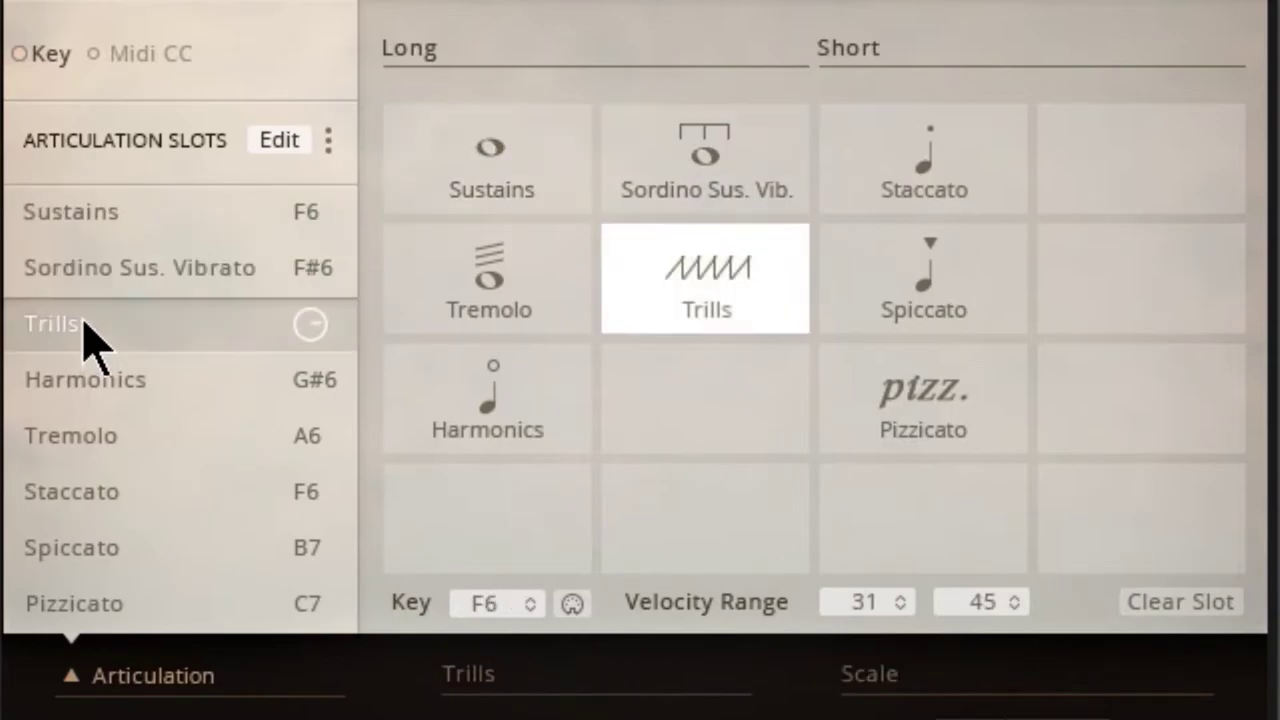
{"action": "left_click", "coordinate": [98, 396]}
{"action": "left_click", "coordinate": [86, 447]}
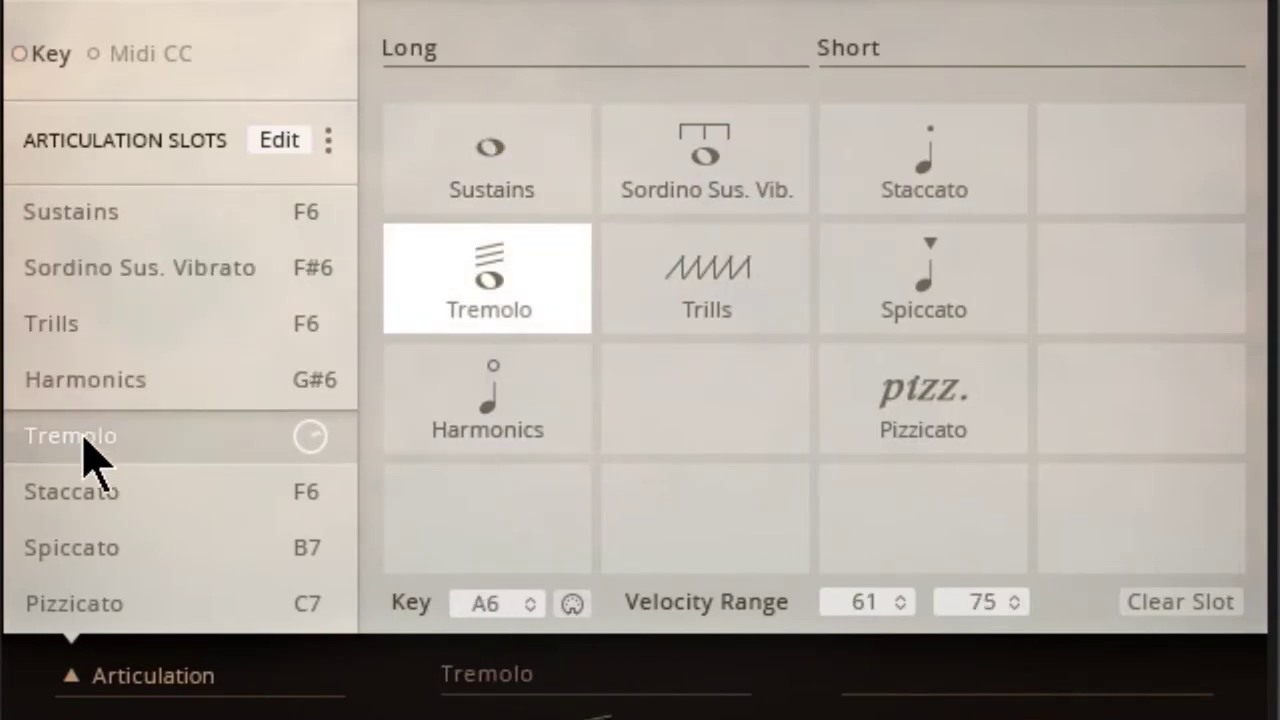
{"action": "left_click", "coordinate": [82, 505]}
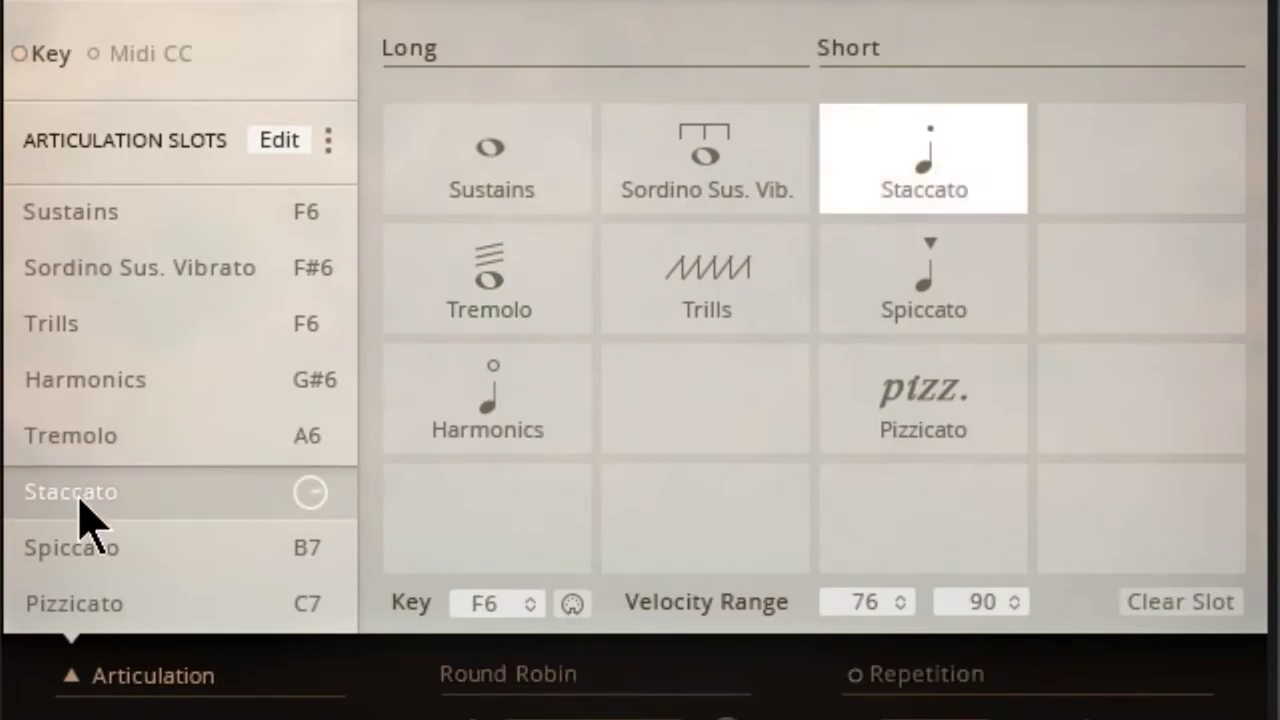
{"action": "left_click", "coordinate": [69, 556]}
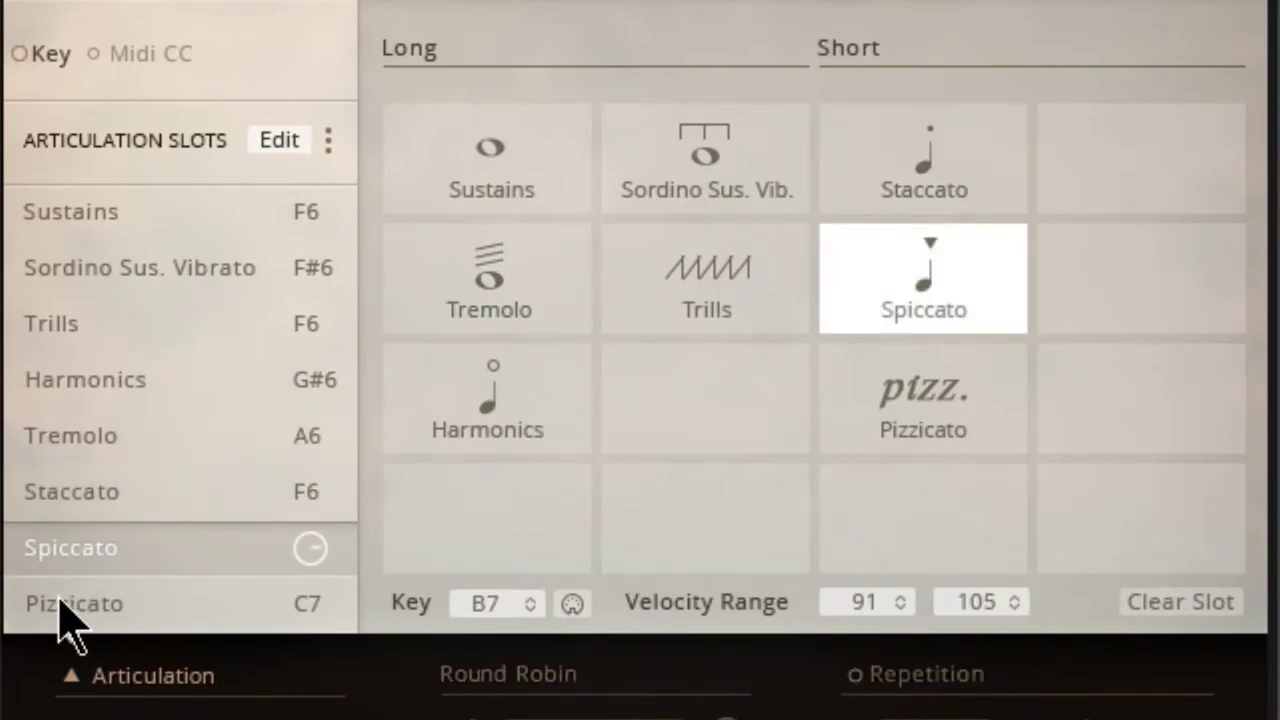
{"action": "left_click", "coordinate": [63, 604]}
{"action": "left_click", "coordinate": [68, 548]}
{"action": "left_click", "coordinate": [69, 491]}
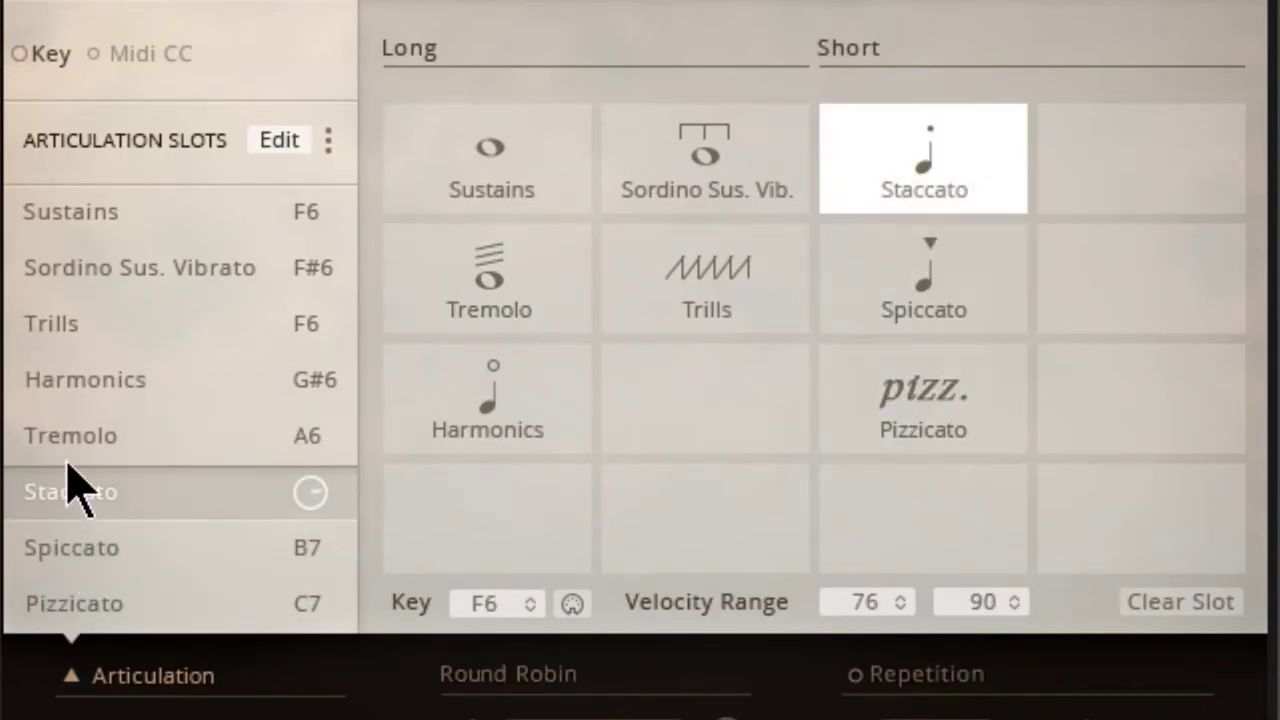
{"action": "left_click", "coordinate": [70, 445]}
{"action": "left_click", "coordinate": [73, 267]}
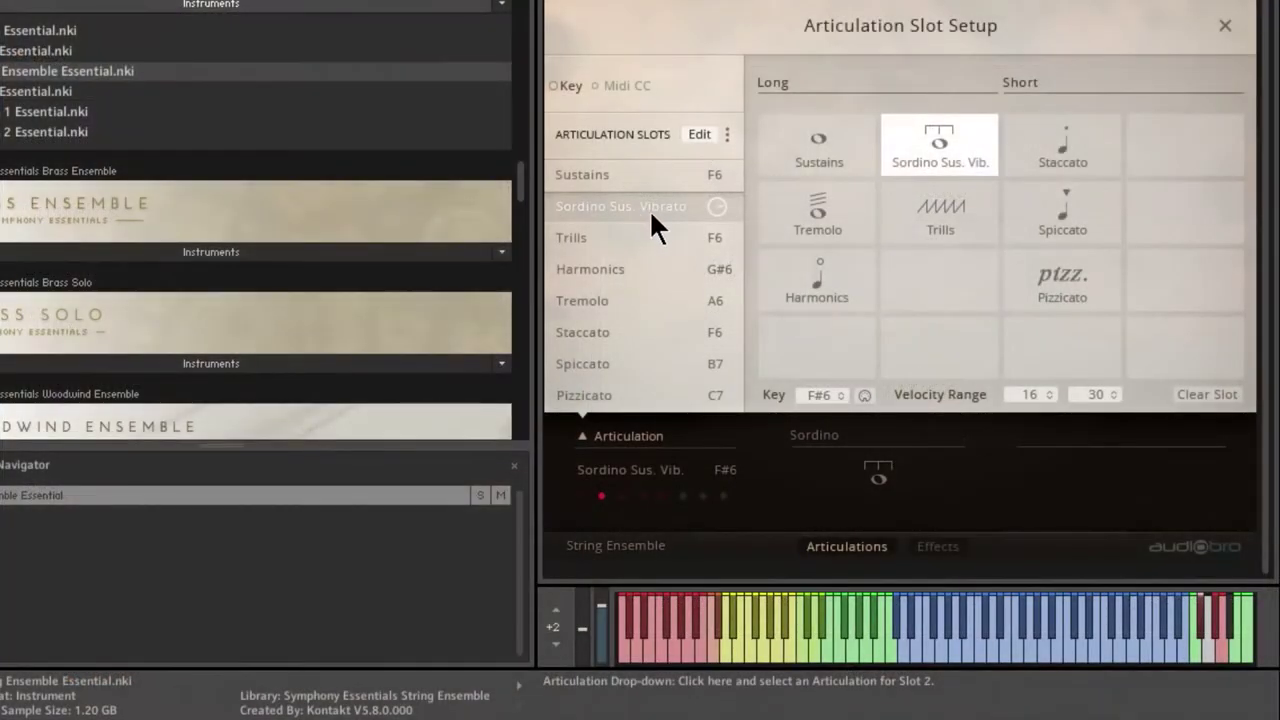
- Play a note at the upper end of the viola range at different velocities with Sordino Sus. Vibrato active
{"action": "left_click", "coordinate": [879, 611]}
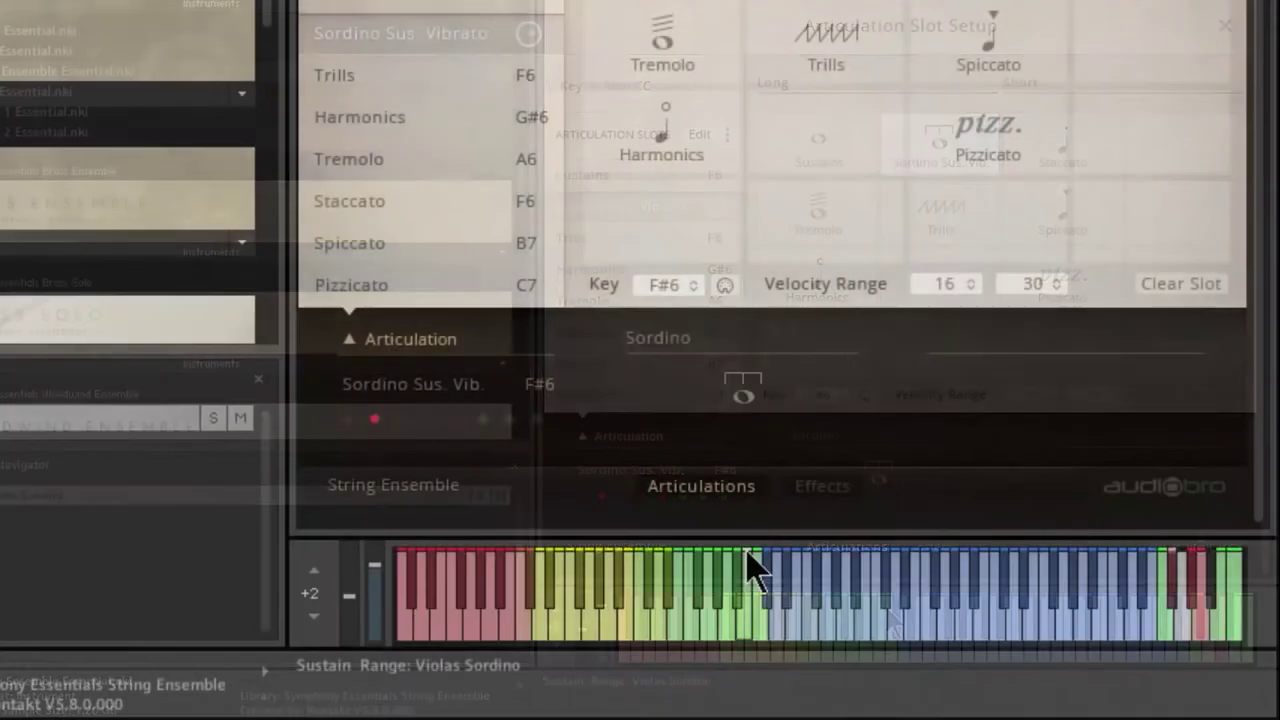
{"action": "left_click", "coordinate": [888, 613]}
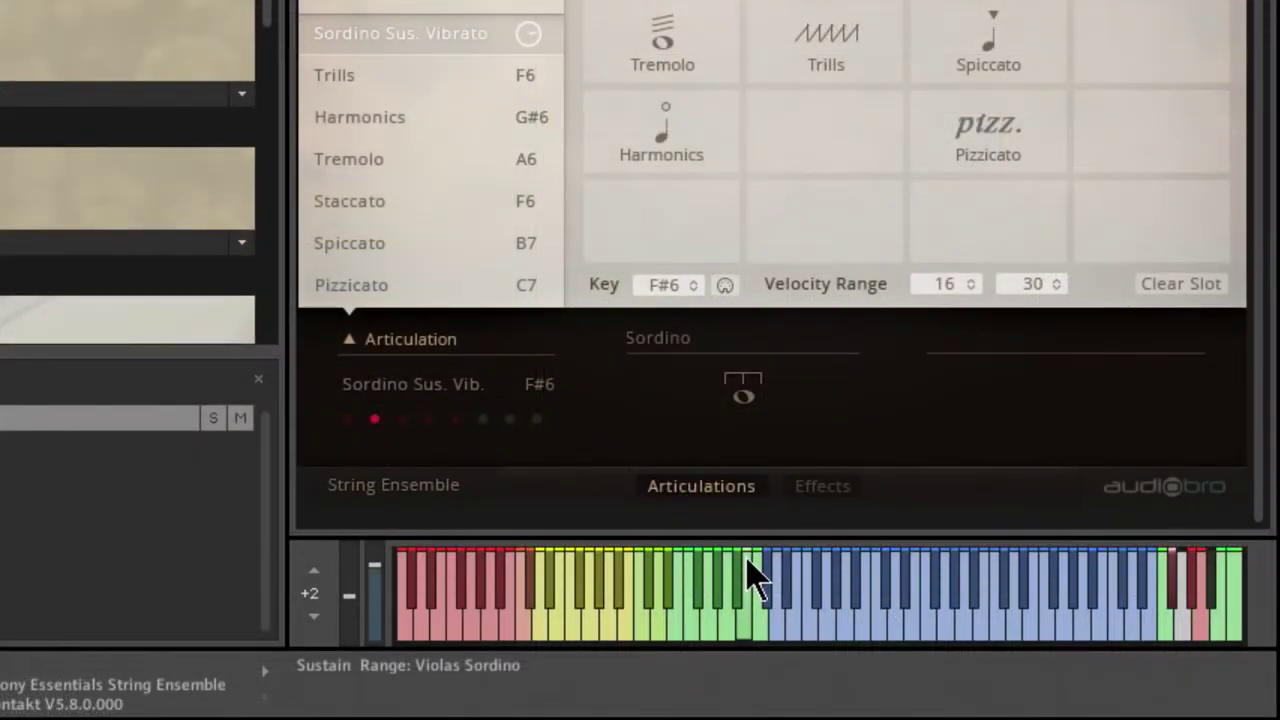
{"action": "left_click_drag", "start_coordinate": [752, 578], "coordinate": [752, 640]}
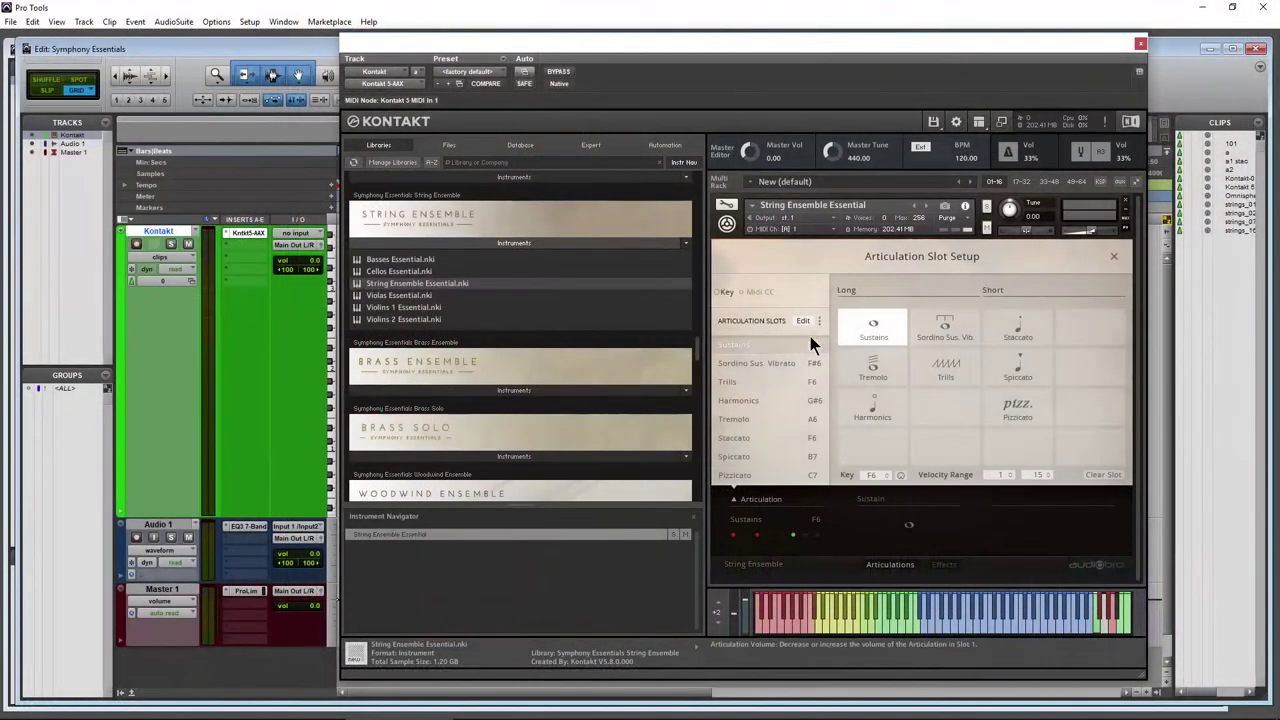
- Set ascending keys from the first slot and change the Sordino Sus. Vibrato slot's key to F6
{"action": "left_click", "coordinate": [819, 320]}
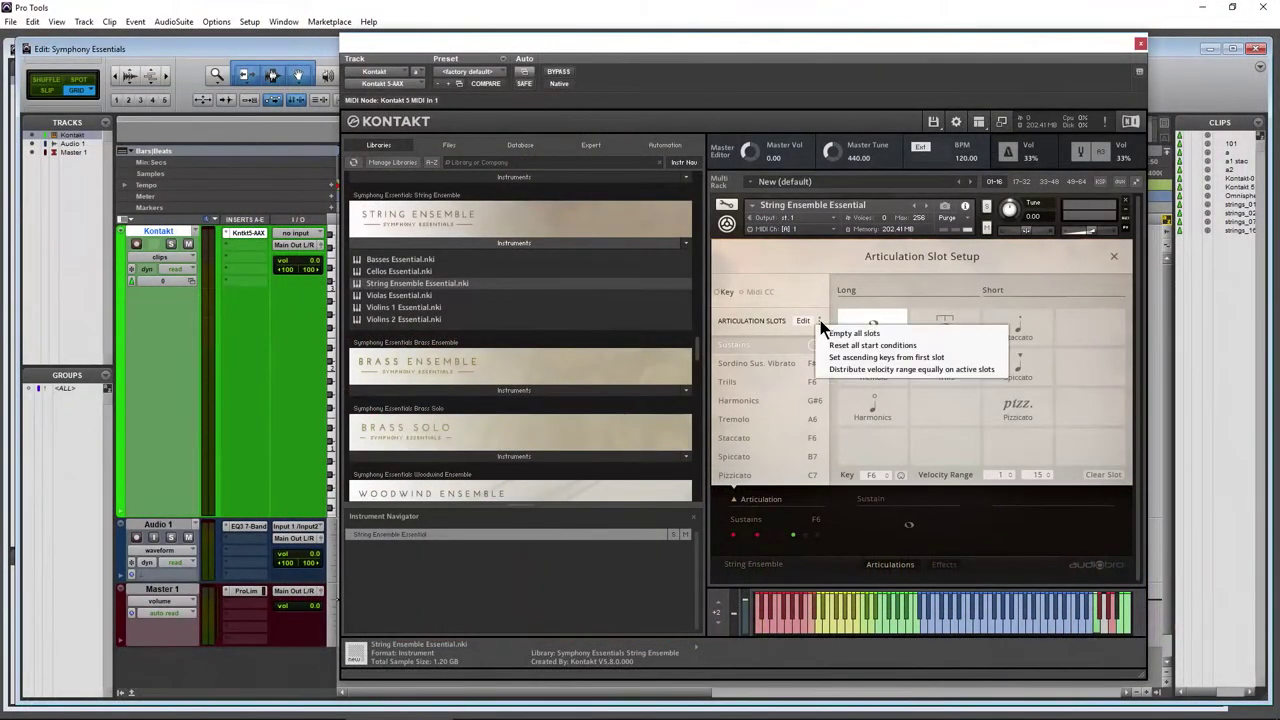
{"action": "left_click", "coordinate": [882, 356]}
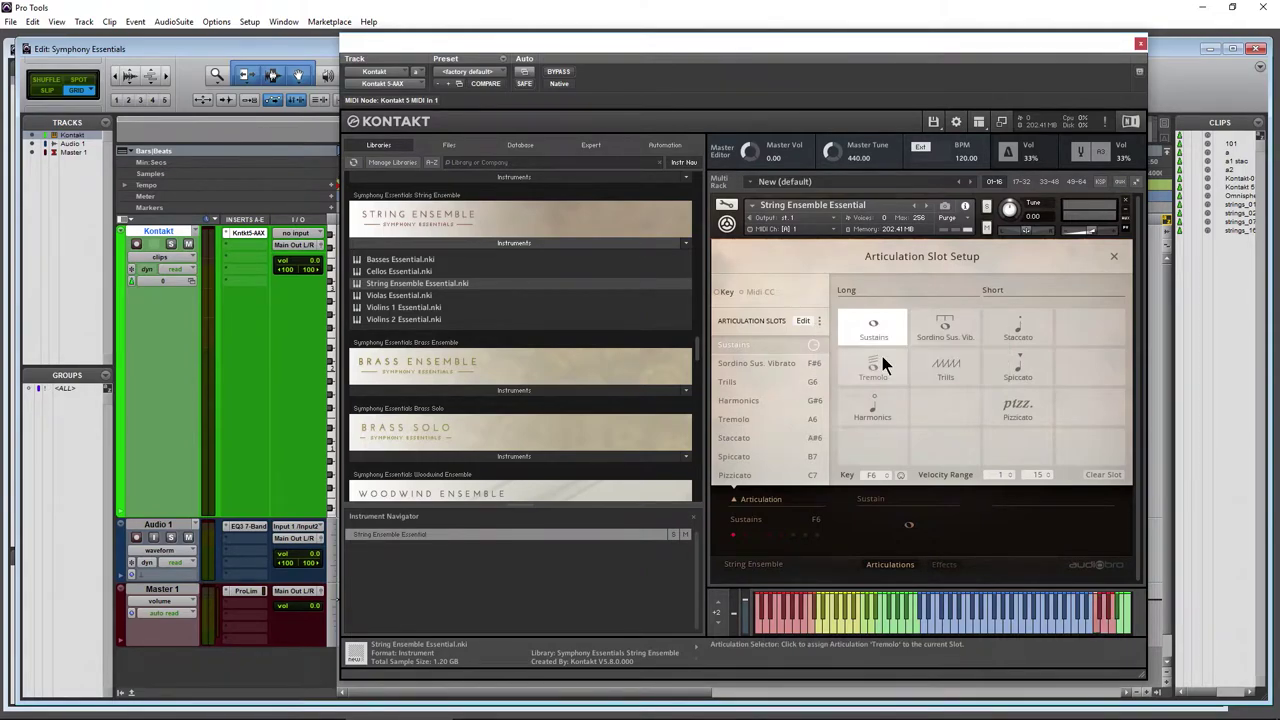
{"action": "left_click", "coordinate": [760, 363]}
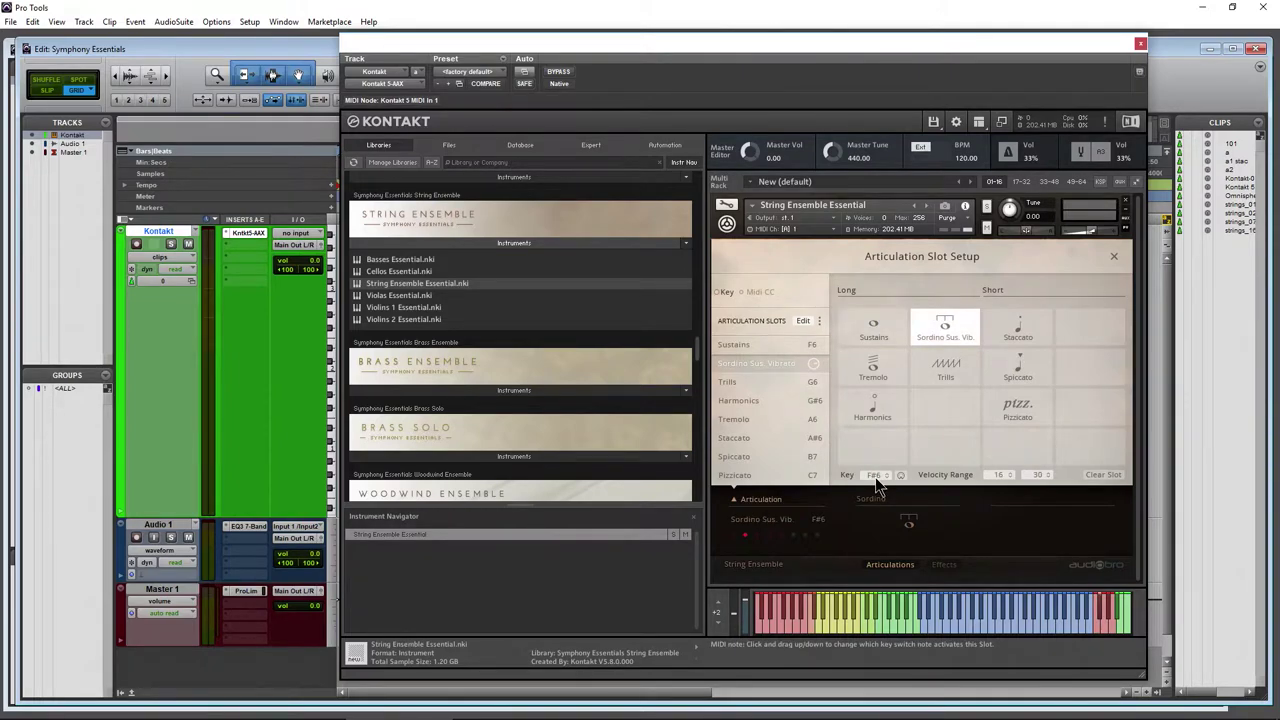
{"action": "left_click_drag", "start_coordinate": [876, 480], "coordinate": [878, 487]}
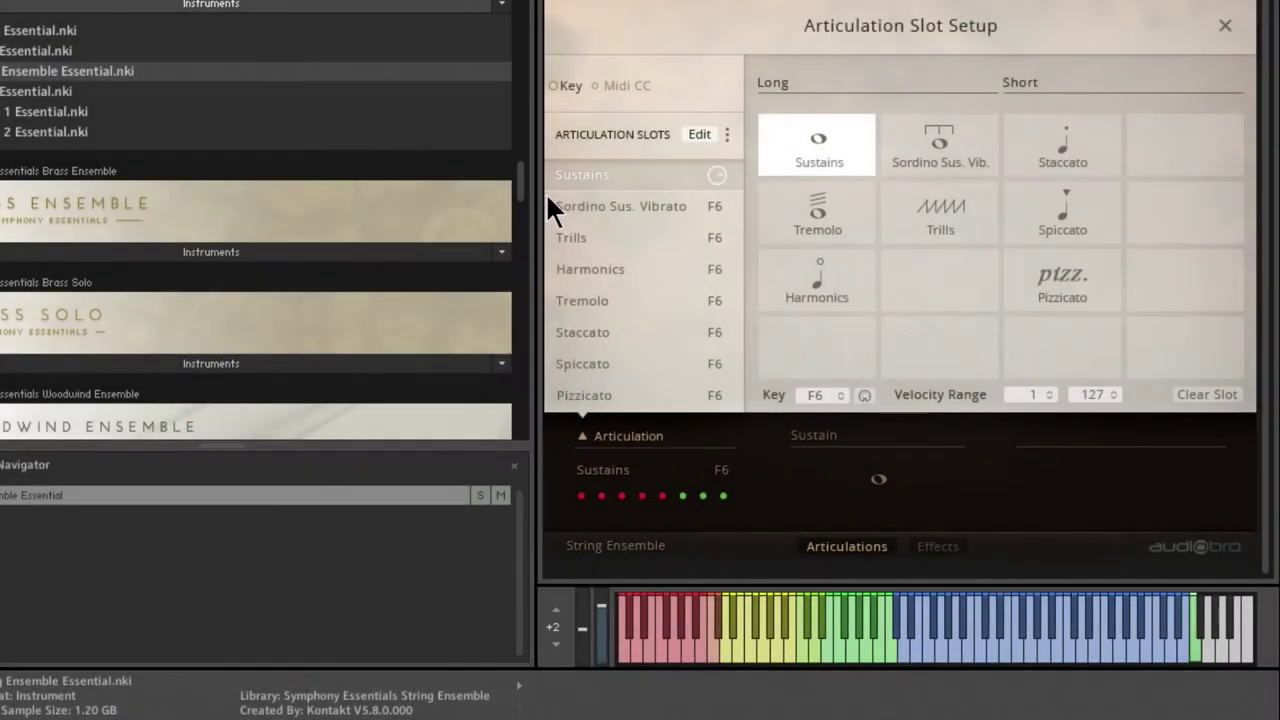
- Check the key and velocity range of slots sharing F6, including Trills, Harmonics and Staccato, returning to Sustains
{"action": "left_click", "coordinate": [725, 363]}
{"action": "left_click", "coordinate": [569, 242]}
{"action": "left_click", "coordinate": [577, 272]}
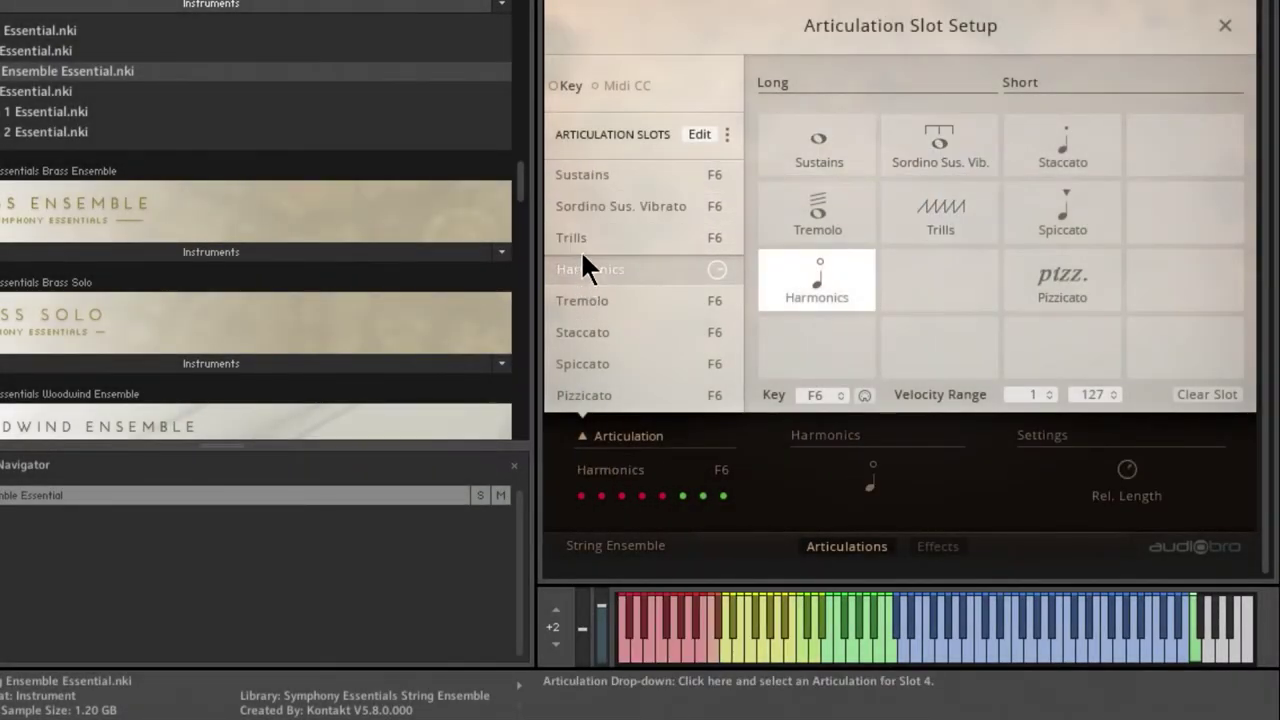
{"action": "left_click", "coordinate": [585, 175]}
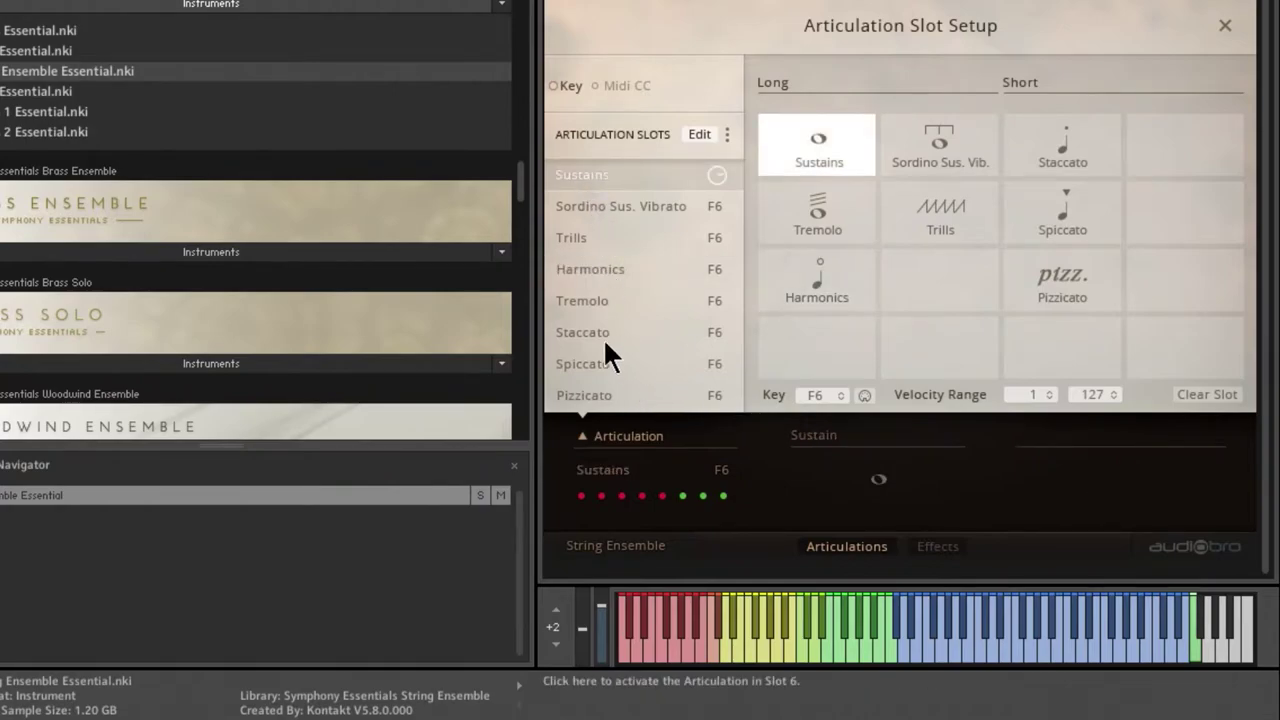
{"action": "left_click", "coordinate": [602, 332]}
{"action": "left_click", "coordinate": [587, 174]}
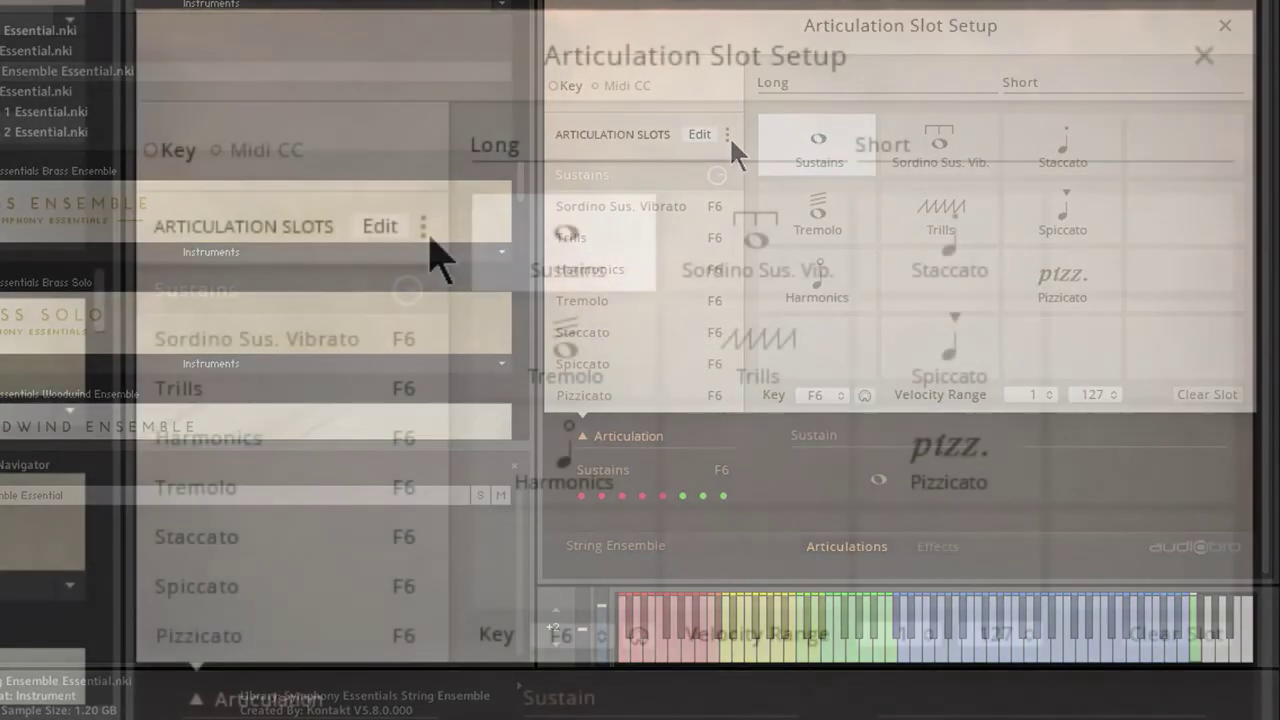
- Distribute the velocity range equally on the active F6 slots and check the ranges from Sordino Sus. Vibrato through Spiccato
{"action": "left_click", "coordinate": [727, 135]}
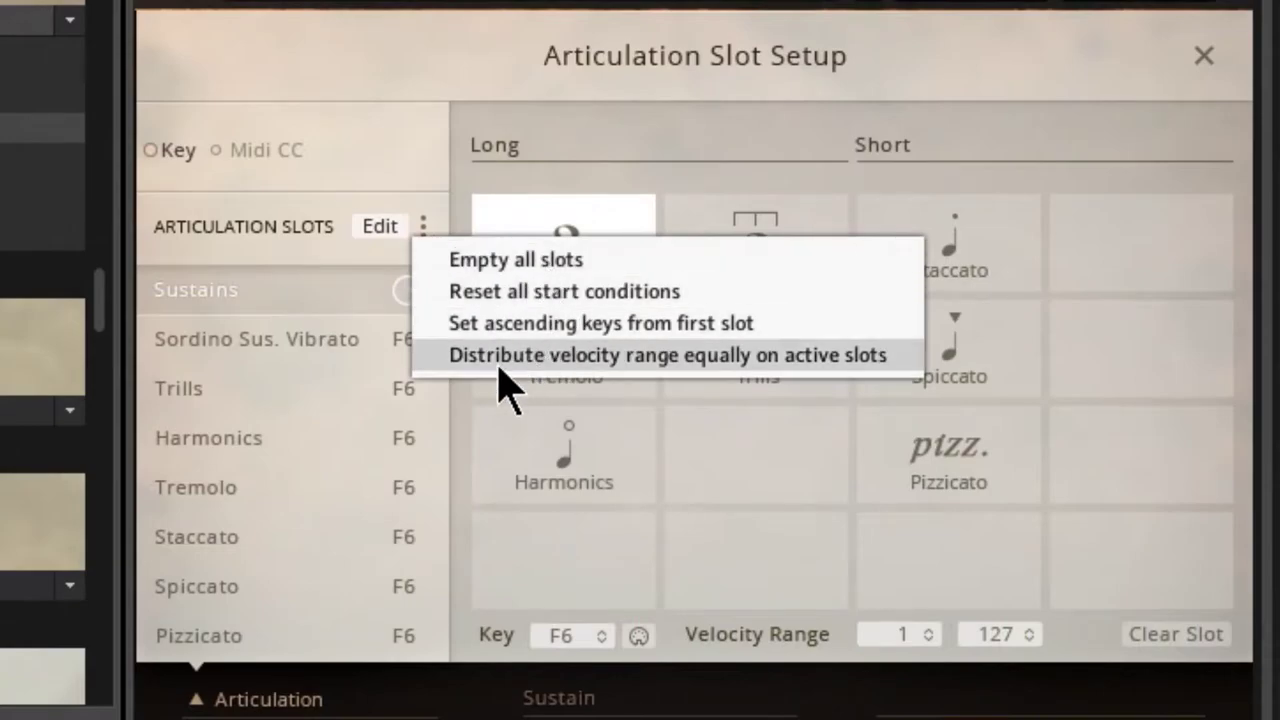
{"action": "left_click", "coordinate": [706, 358]}
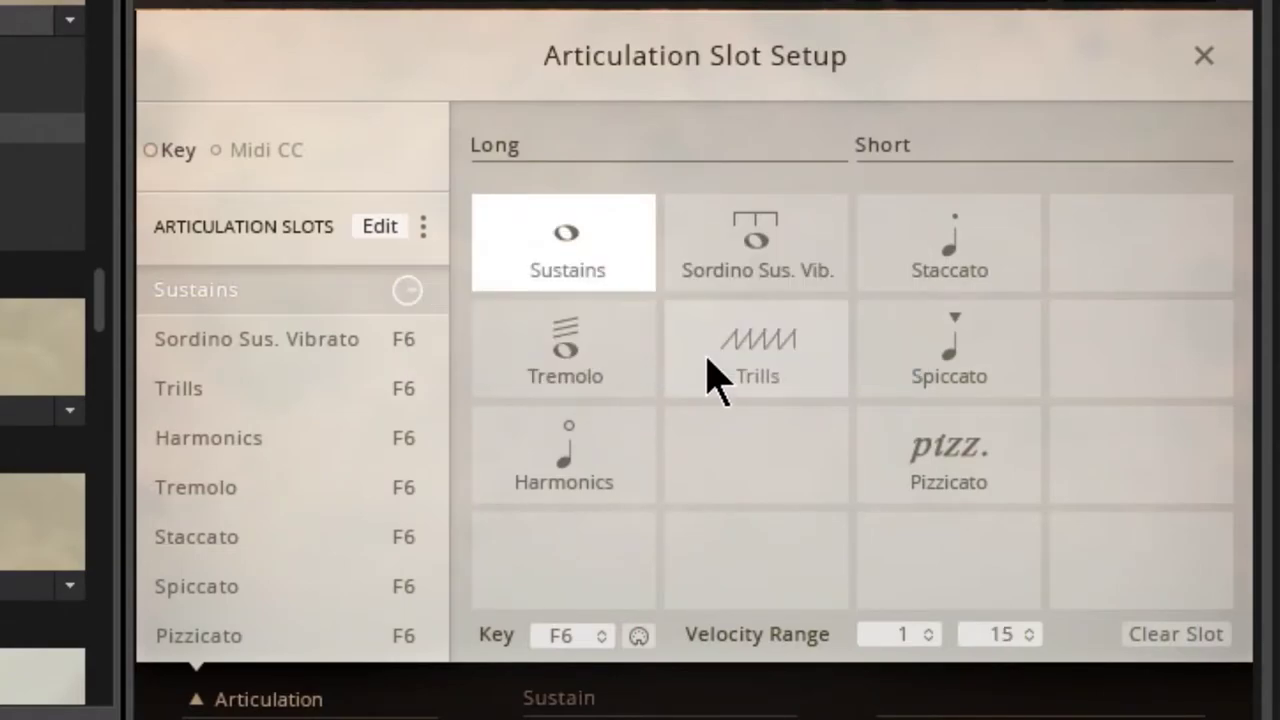
{"action": "left_click", "coordinate": [247, 342]}
{"action": "left_click", "coordinate": [203, 392]}
{"action": "left_click", "coordinate": [206, 442]}
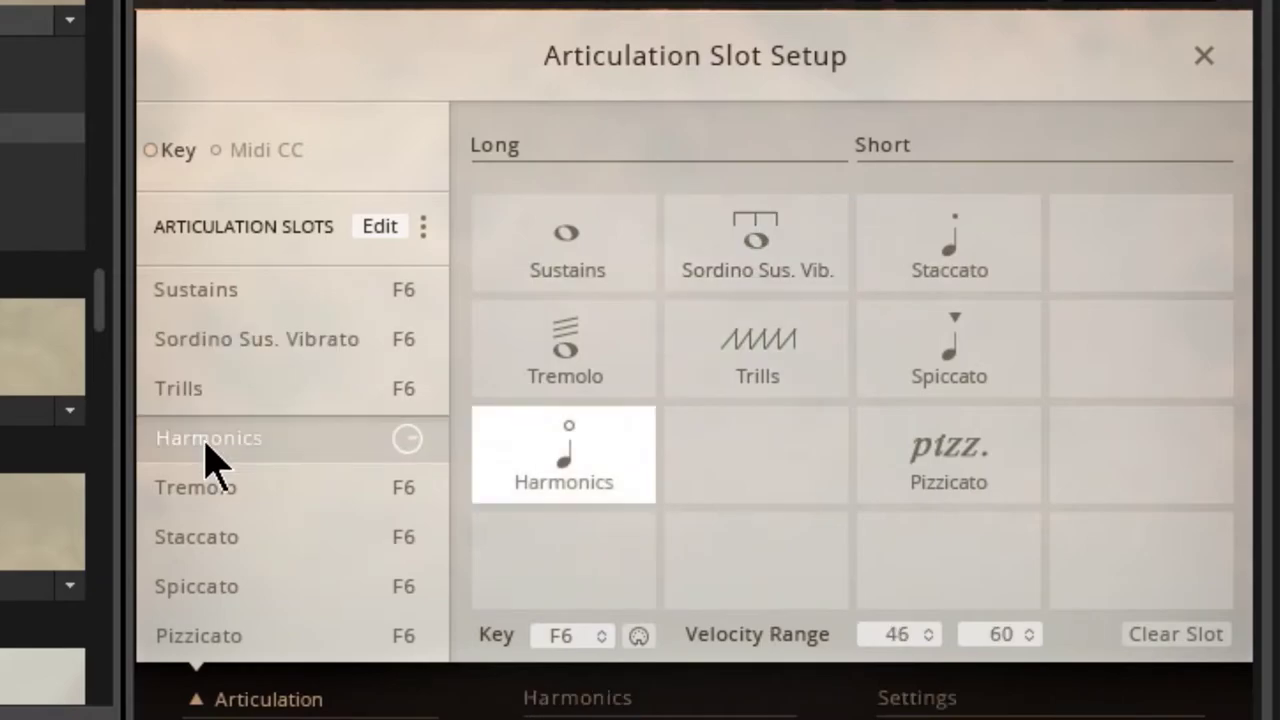
{"action": "left_click", "coordinate": [205, 508]}
{"action": "left_click", "coordinate": [203, 548]}
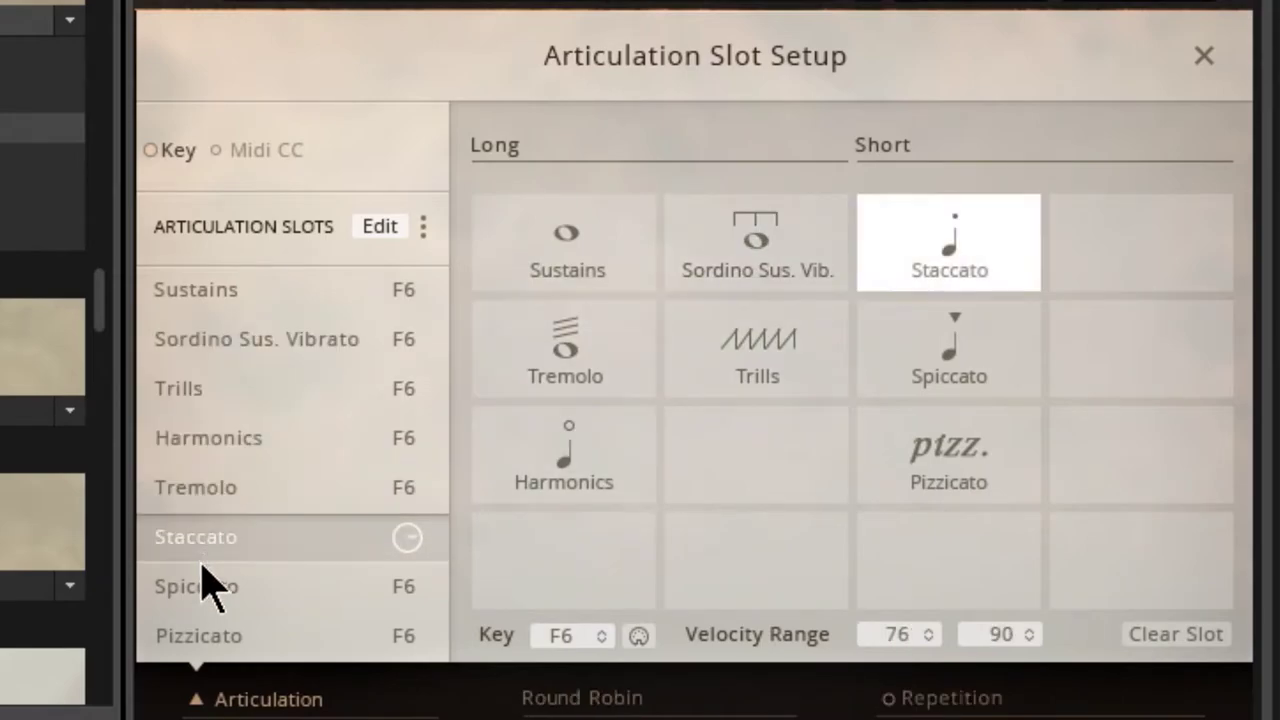
{"action": "left_click", "coordinate": [203, 588]}
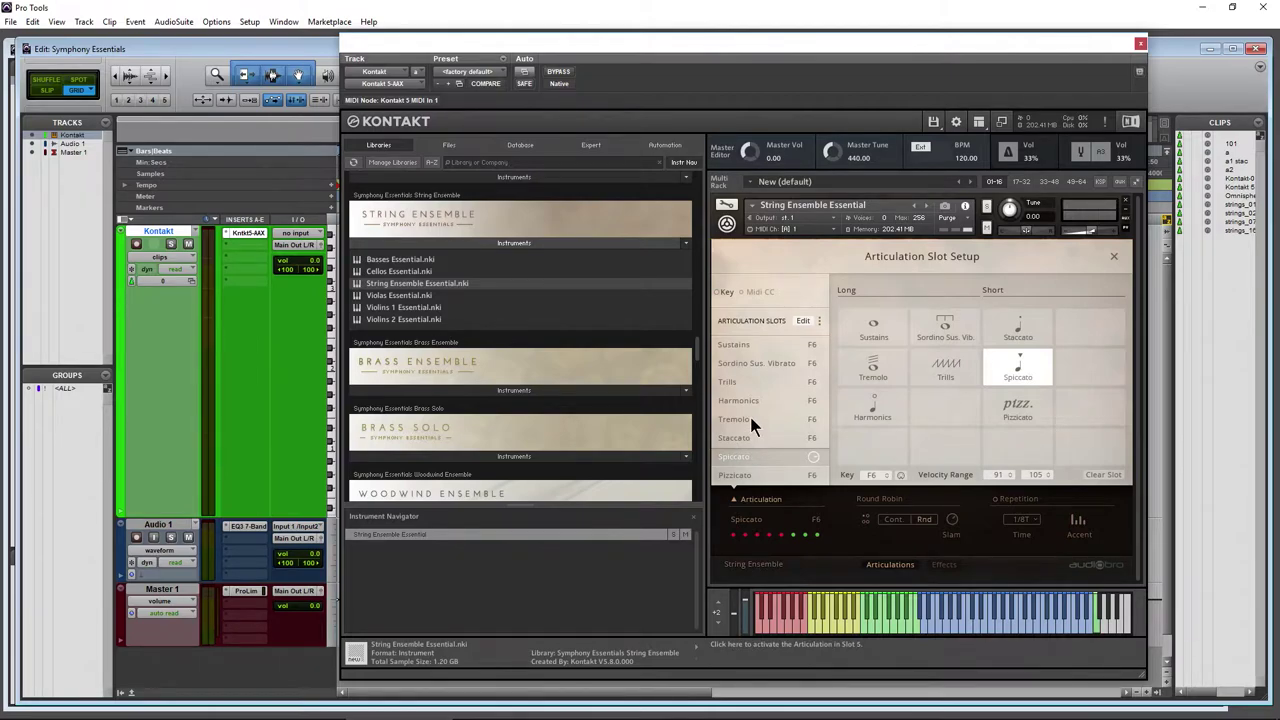
{"action": "left_click", "coordinate": [800, 340]}
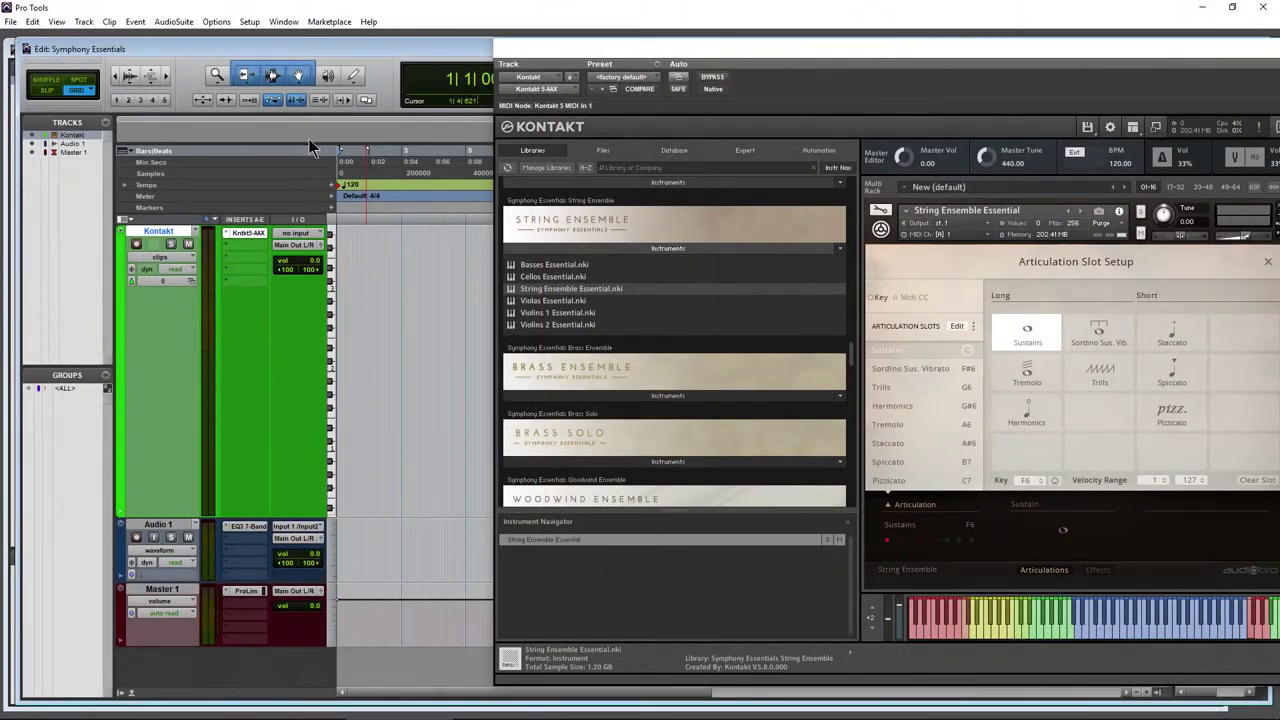
- Draw a MIDI note on the Kontakt track with the Pencil tool and move it to a lower pitch at the start of bar 1
{"action": "left_click", "coordinate": [352, 75]}
{"action": "left_click", "coordinate": [352, 298]}
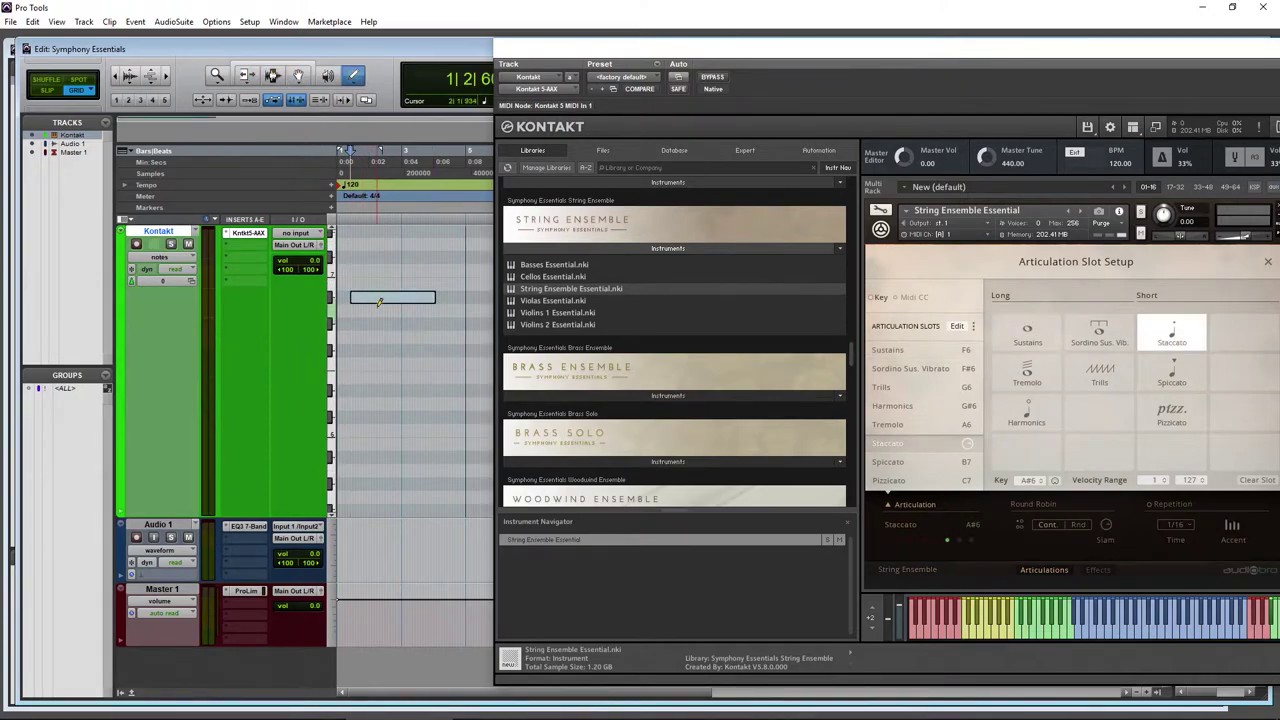
{"action": "left_click_drag", "start_coordinate": [379, 302], "coordinate": [366, 489]}
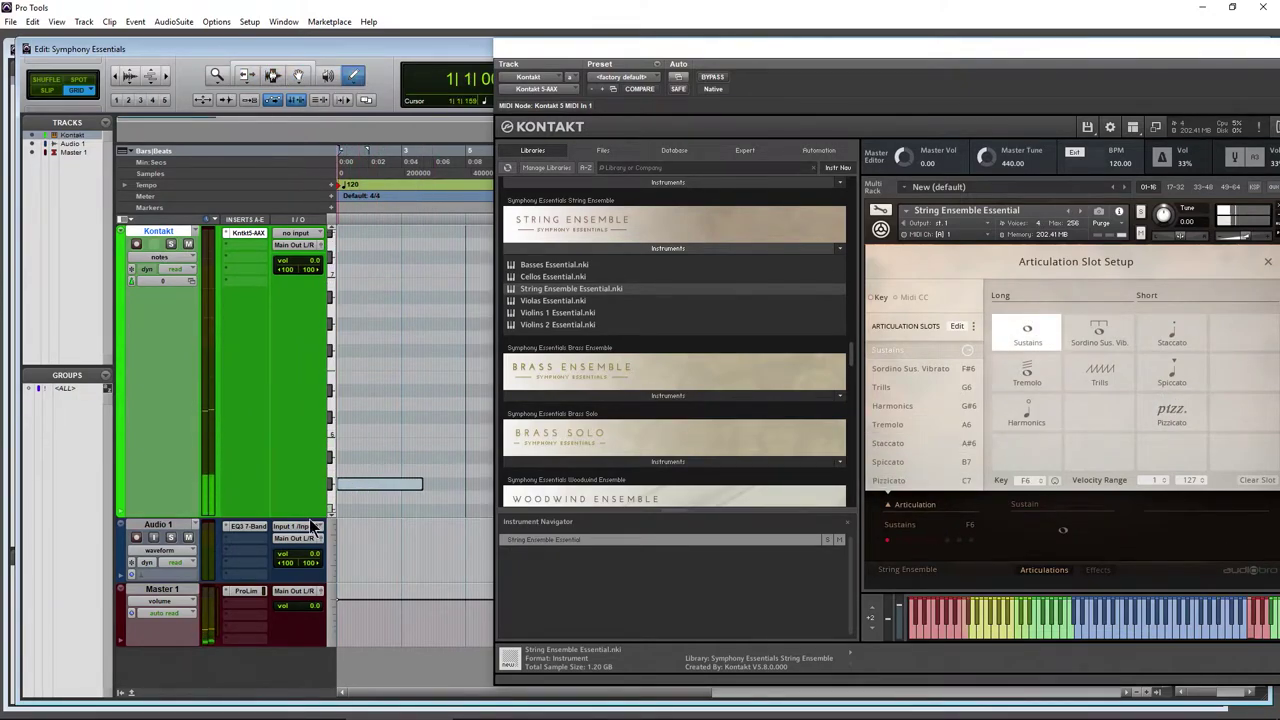
- Adjust the drawn note's velocity in the Kontakt track's velocity lane and restore the track to its clips view
{"action": "left_click", "coordinate": [120, 509]}
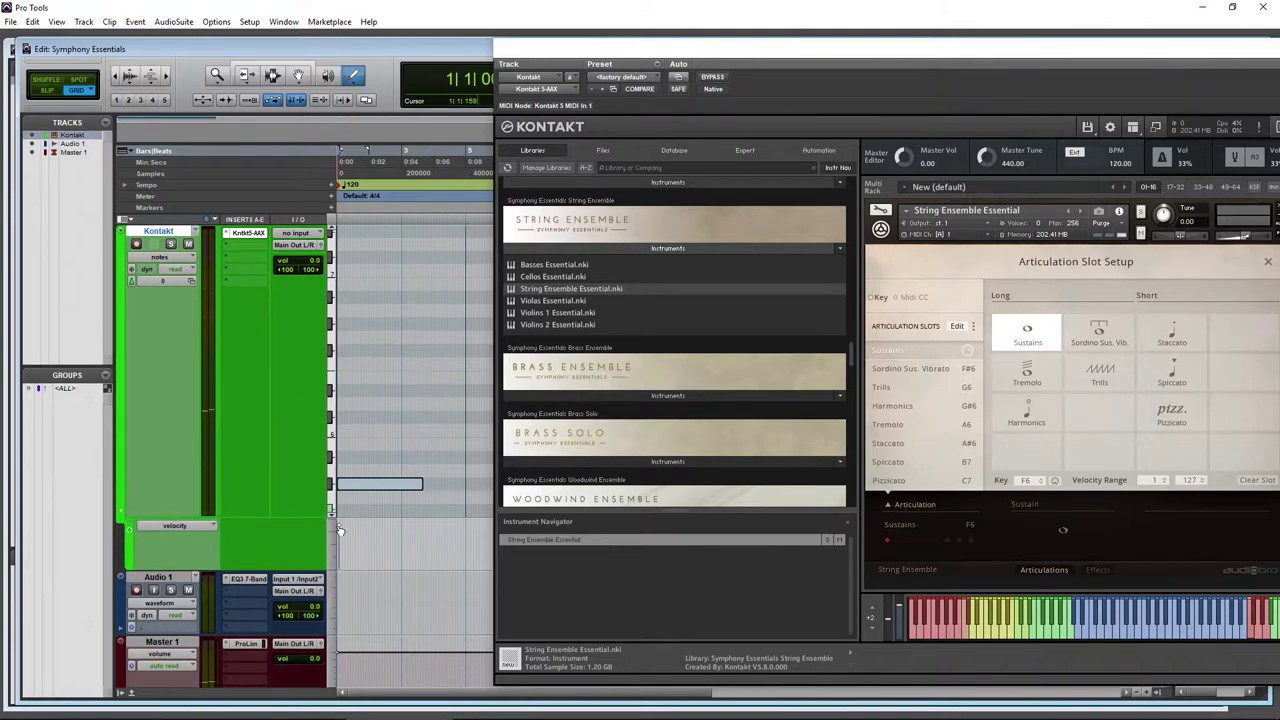
{"action": "left_click_drag", "start_coordinate": [341, 530], "coordinate": [343, 545]}
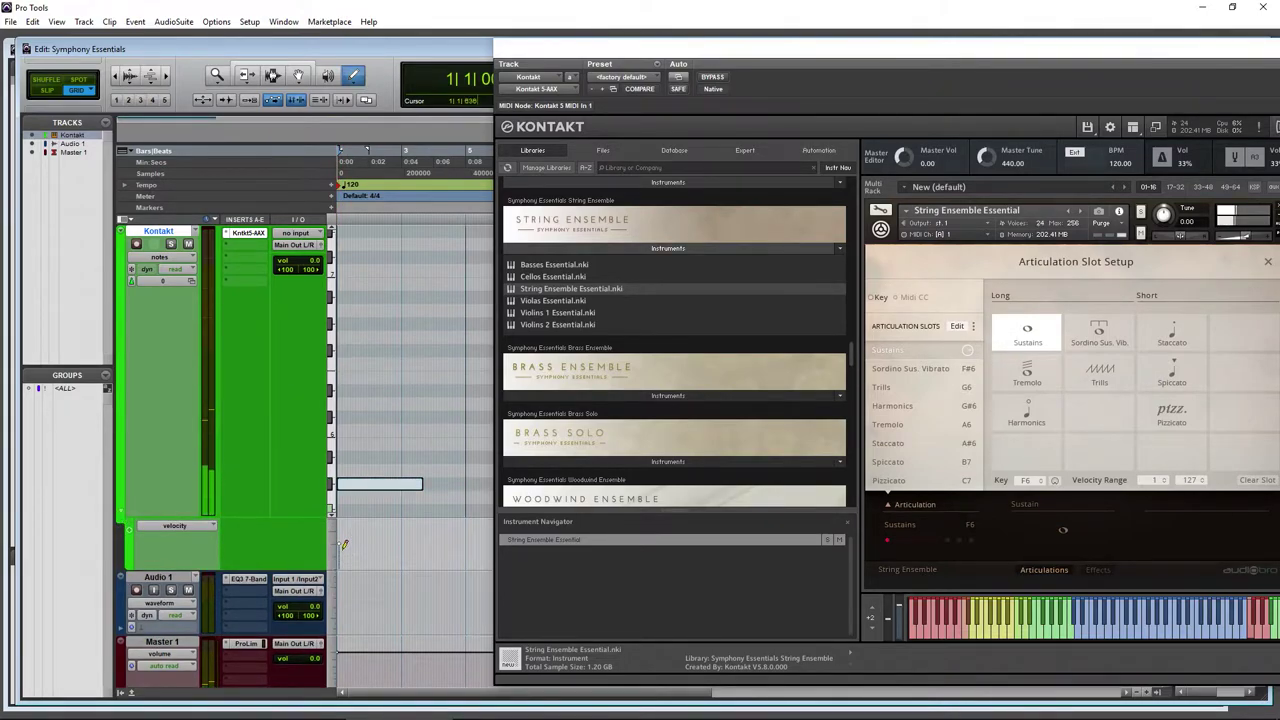
{"action": "left_click", "coordinate": [121, 511]}
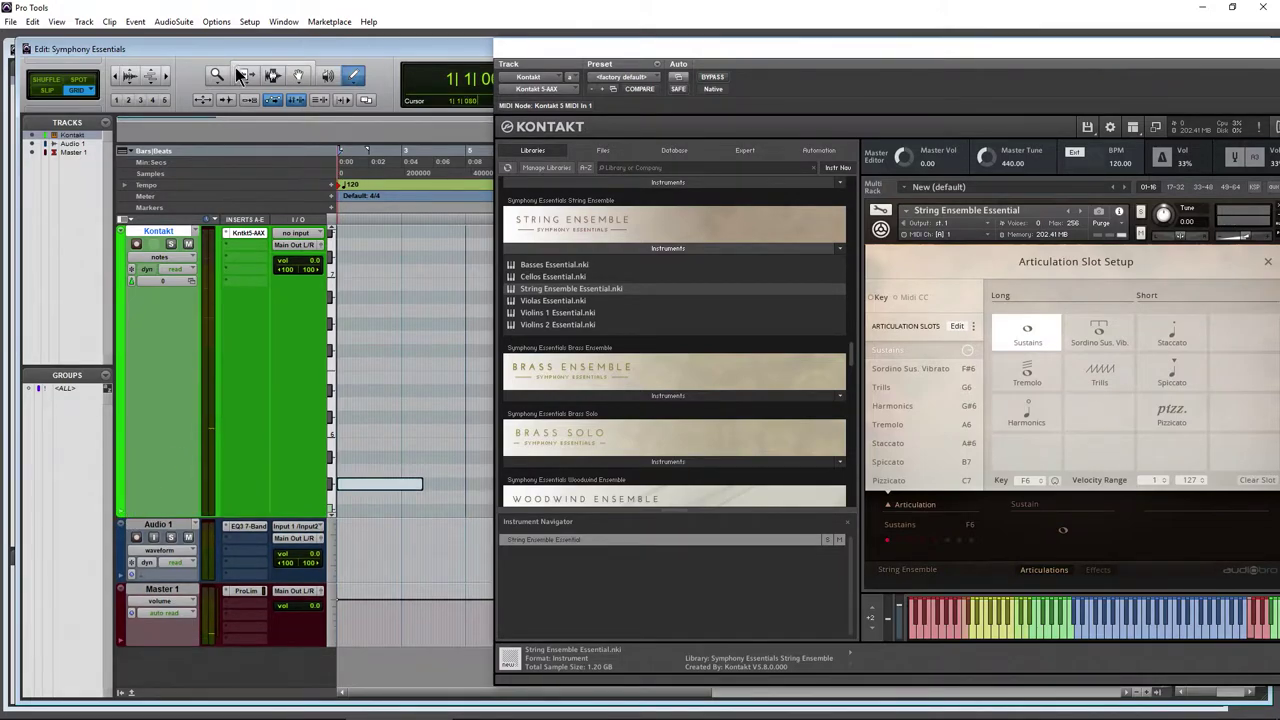
{"action": "left_click", "coordinate": [240, 76]}
{"action": "left_click", "coordinate": [171, 257]}
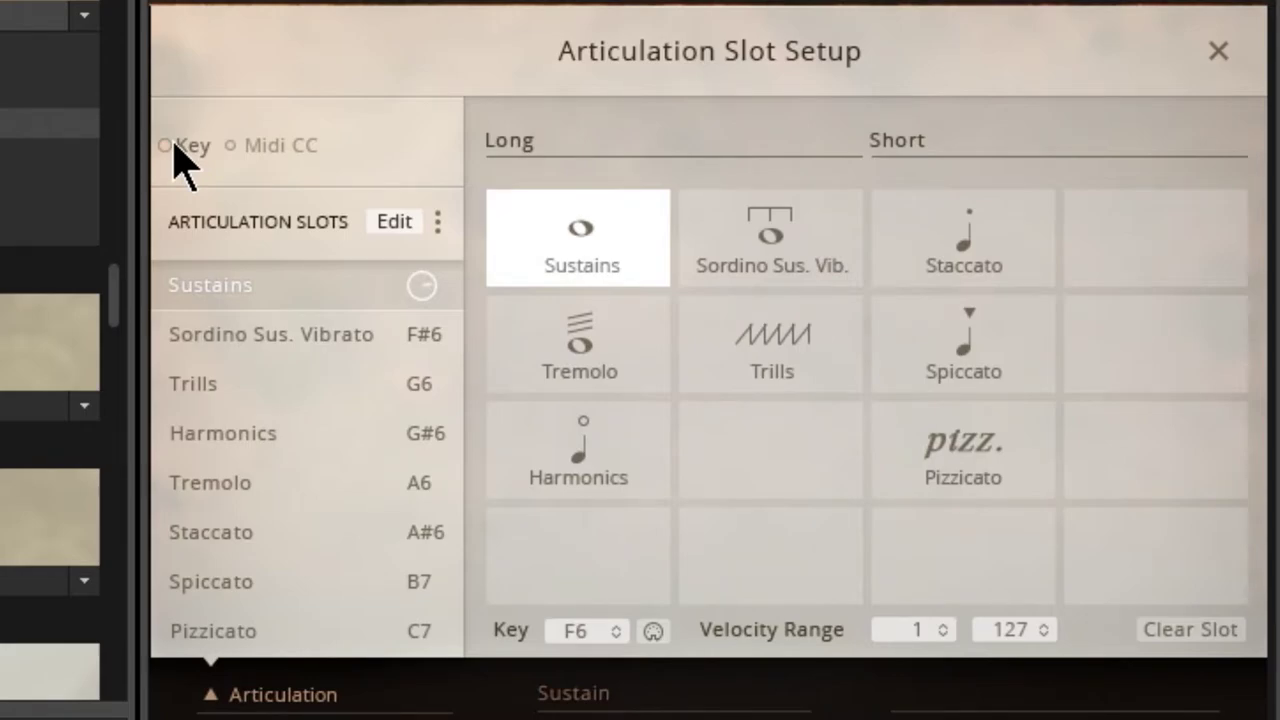
- Switch articulation triggering from Key to Midi CC and assign controller 10 with MIDI learn
{"action": "left_click", "coordinate": [231, 146]}
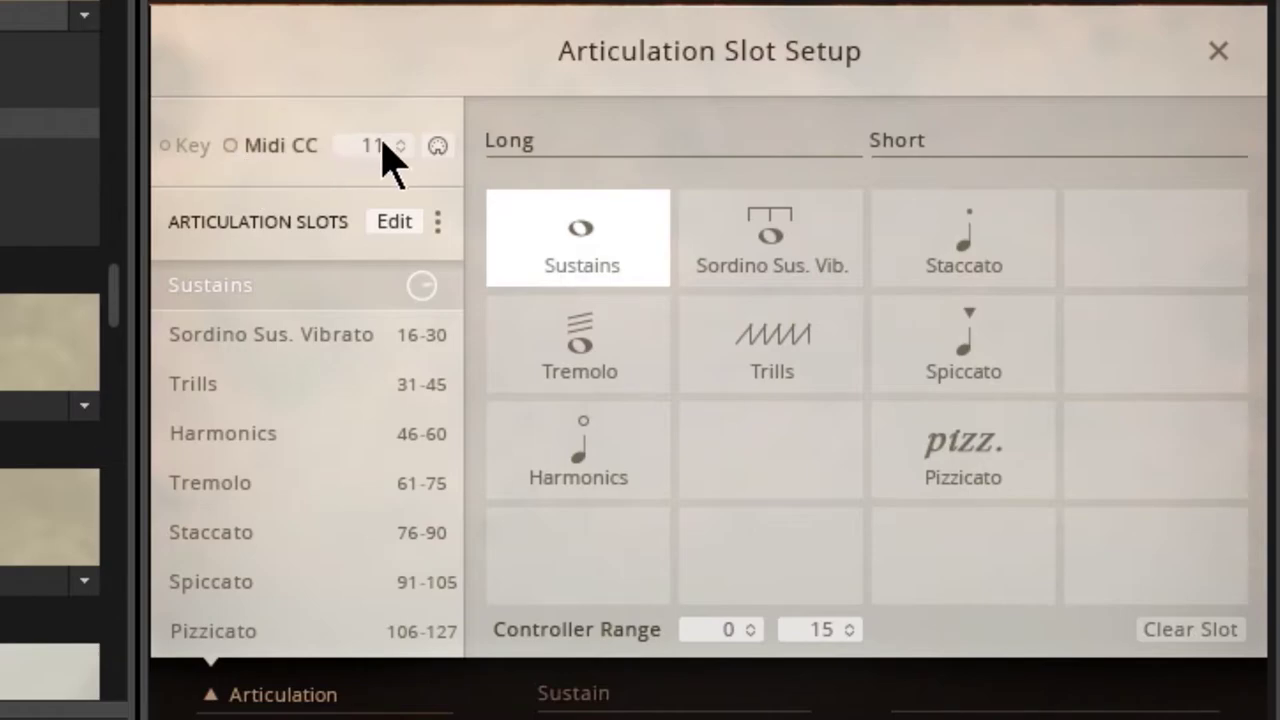
{"action": "left_click", "coordinate": [437, 146]}
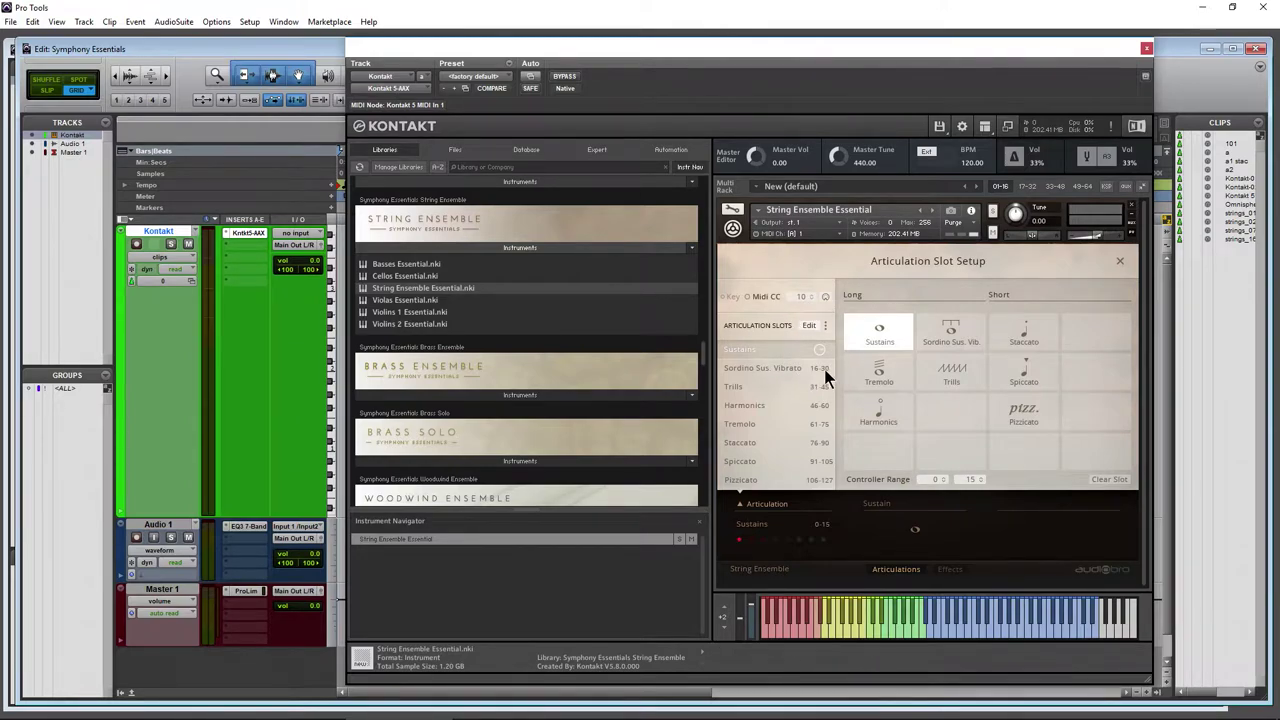
- Check the controller ranges of the Sordino Sus. Vibrato, Trills, Harmonics and Tremolo slots and open the slot options
{"action": "left_click", "coordinate": [795, 372]}
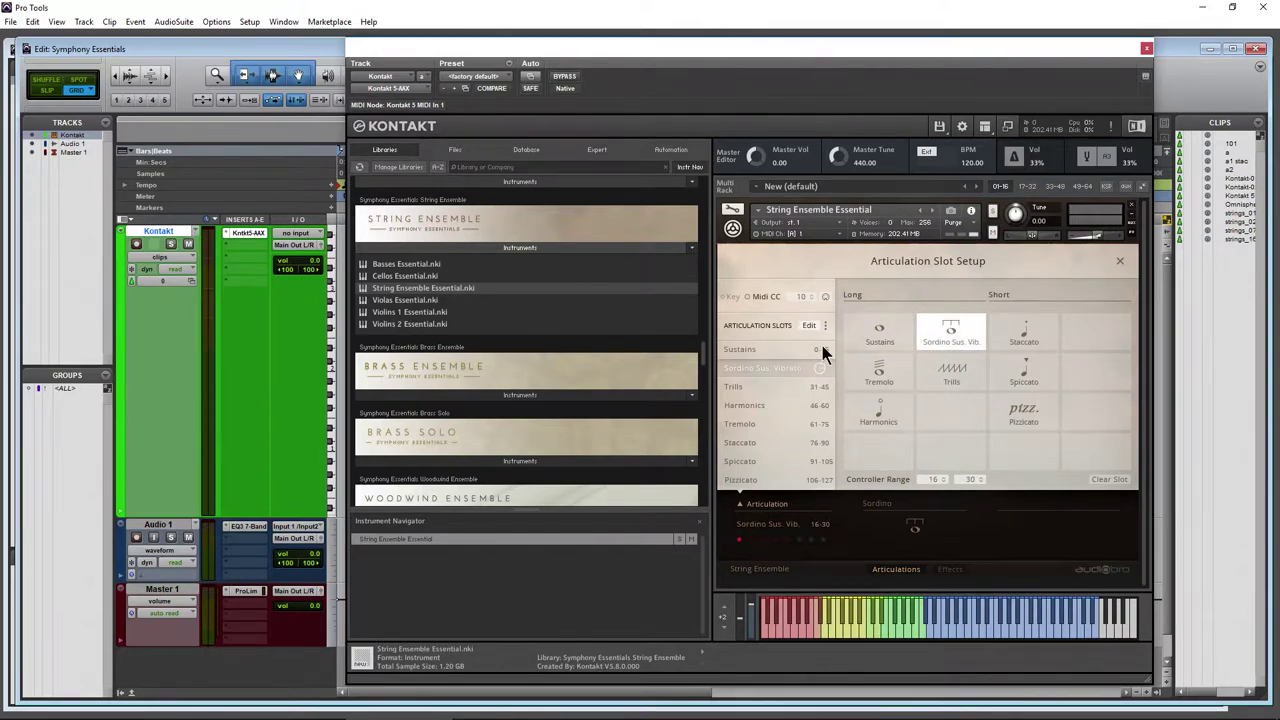
{"action": "left_click", "coordinate": [755, 386]}
{"action": "left_click", "coordinate": [750, 406]}
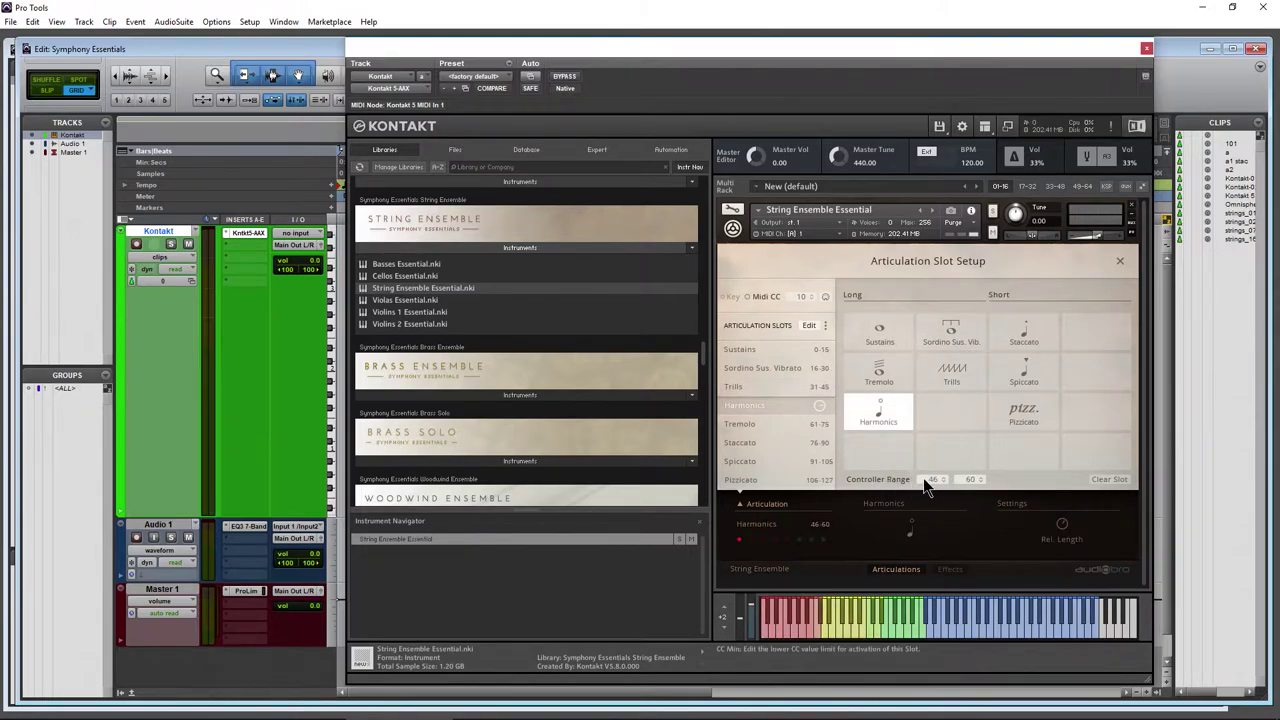
{"action": "left_click", "coordinate": [740, 424]}
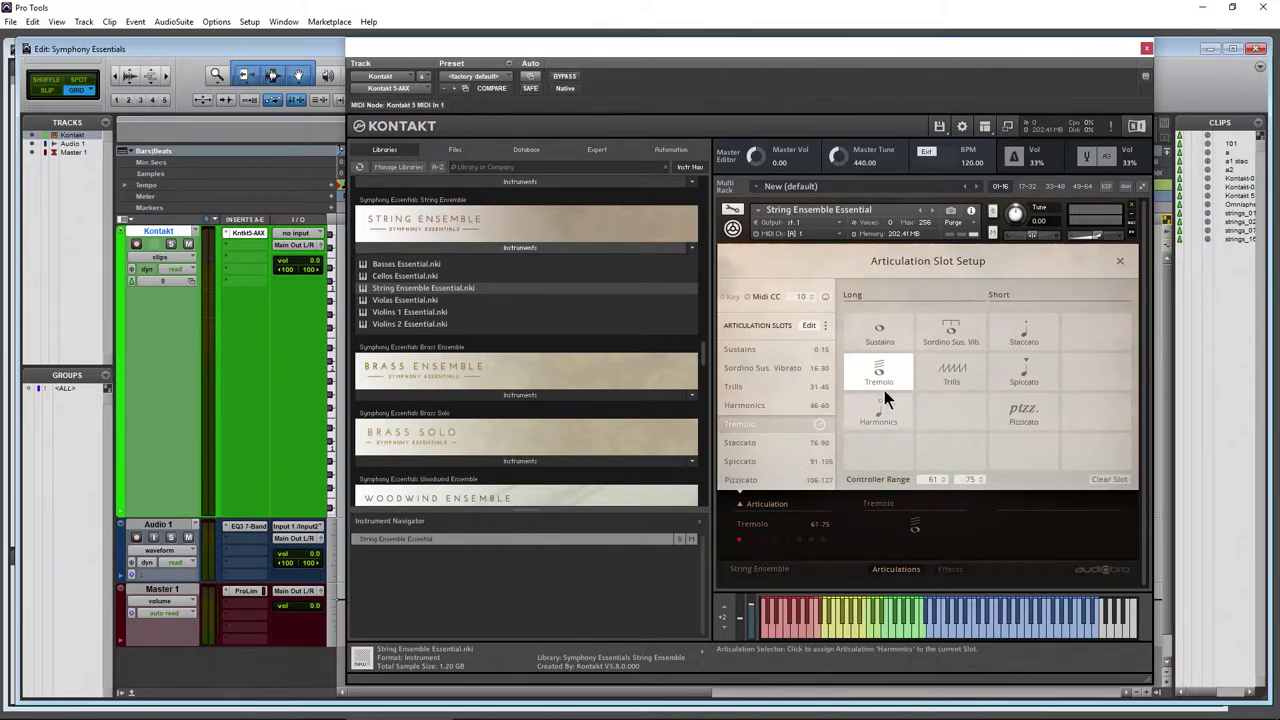
{"action": "left_click", "coordinate": [825, 326]}
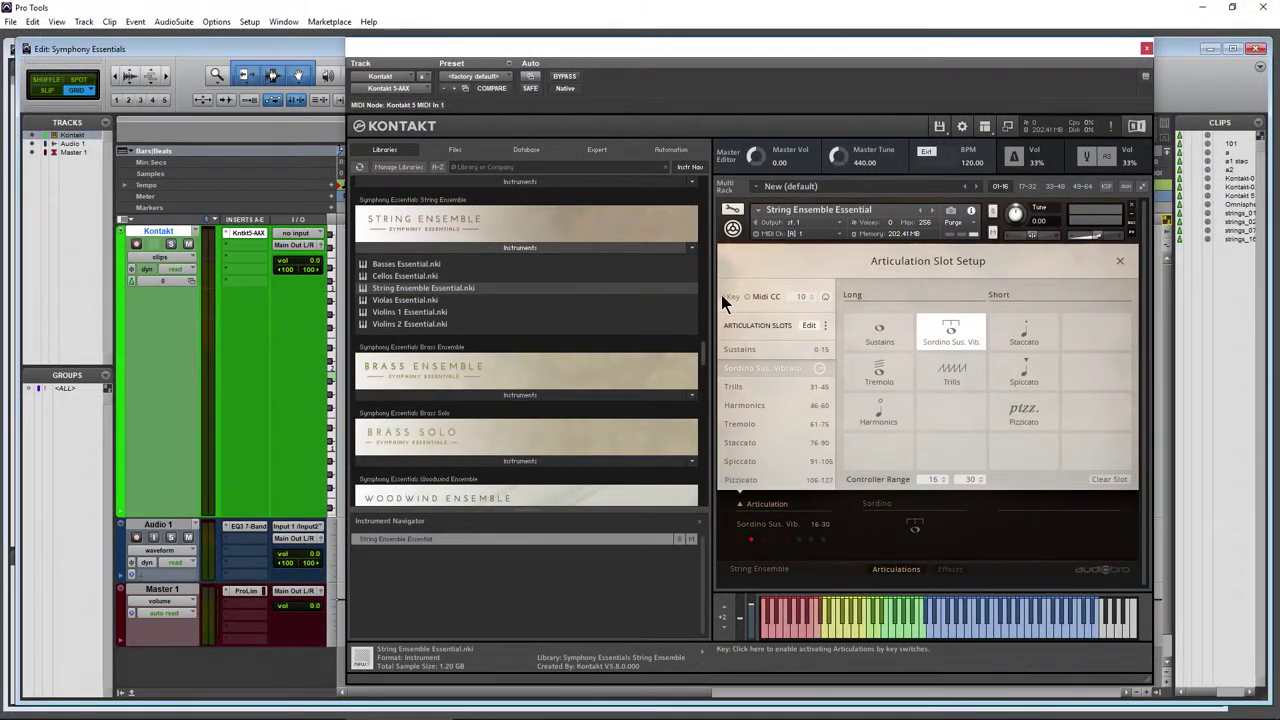
- Compare Key and Midi CC articulation triggering, audition cello notes in Midi CC mode, and set the triggering back to Key
{"action": "left_click", "coordinate": [726, 296]}
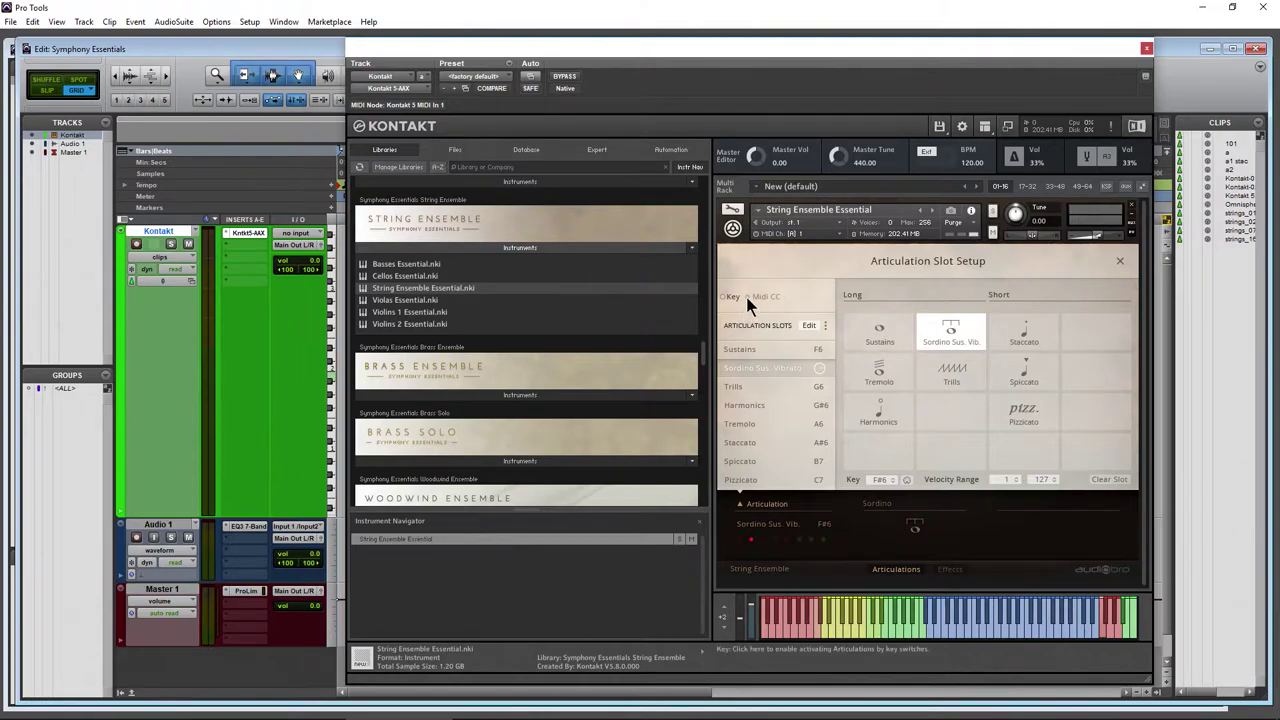
{"action": "left_click", "coordinate": [748, 297]}
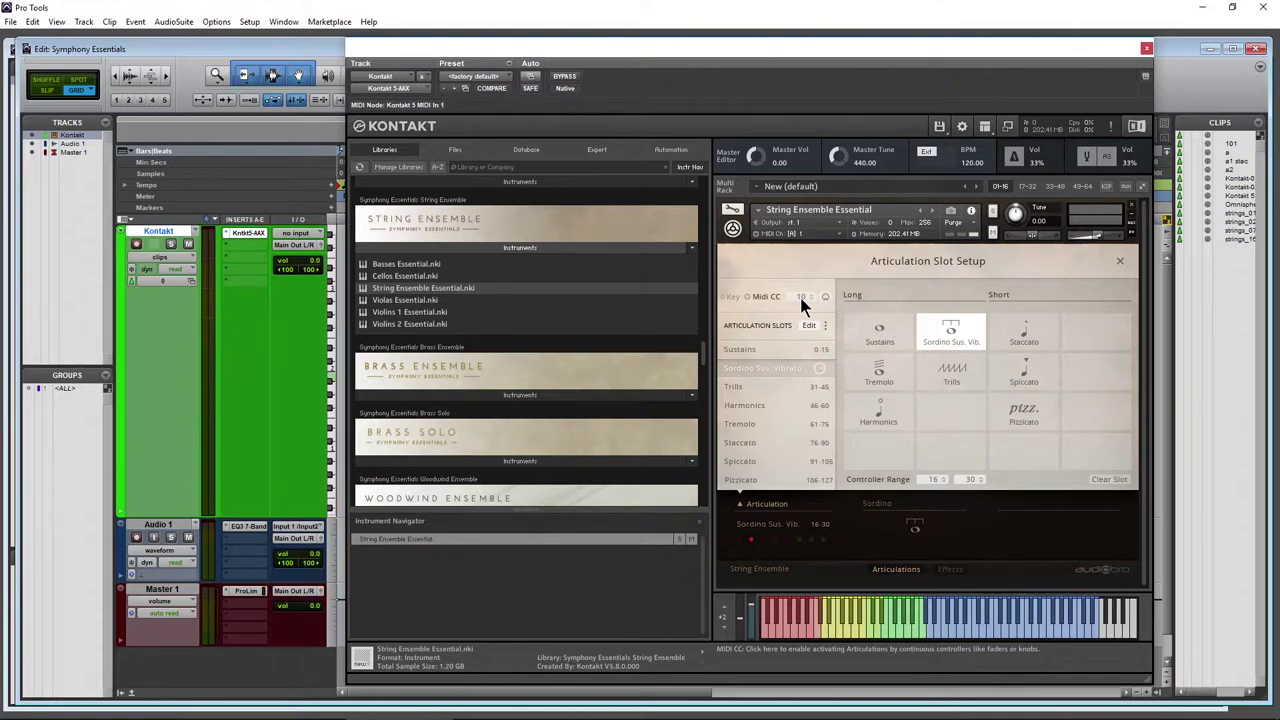
{"action": "left_click", "coordinate": [851, 633]}
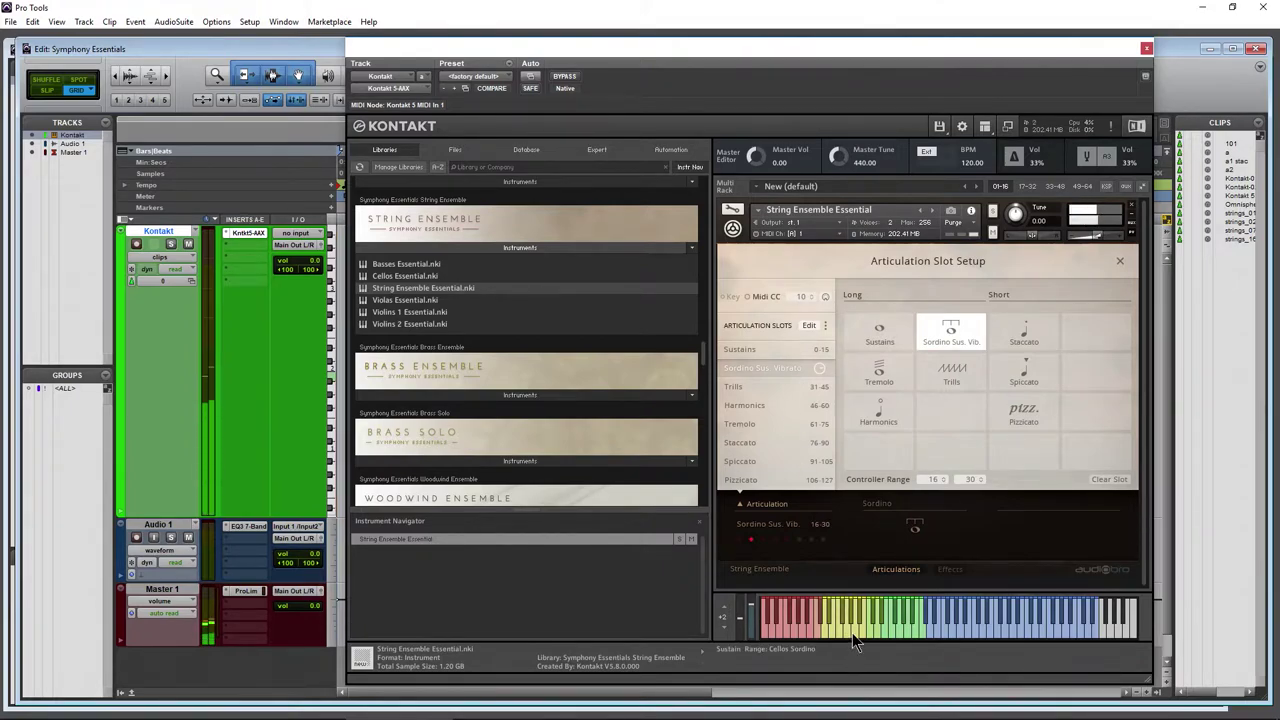
{"action": "left_click", "coordinate": [834, 630]}
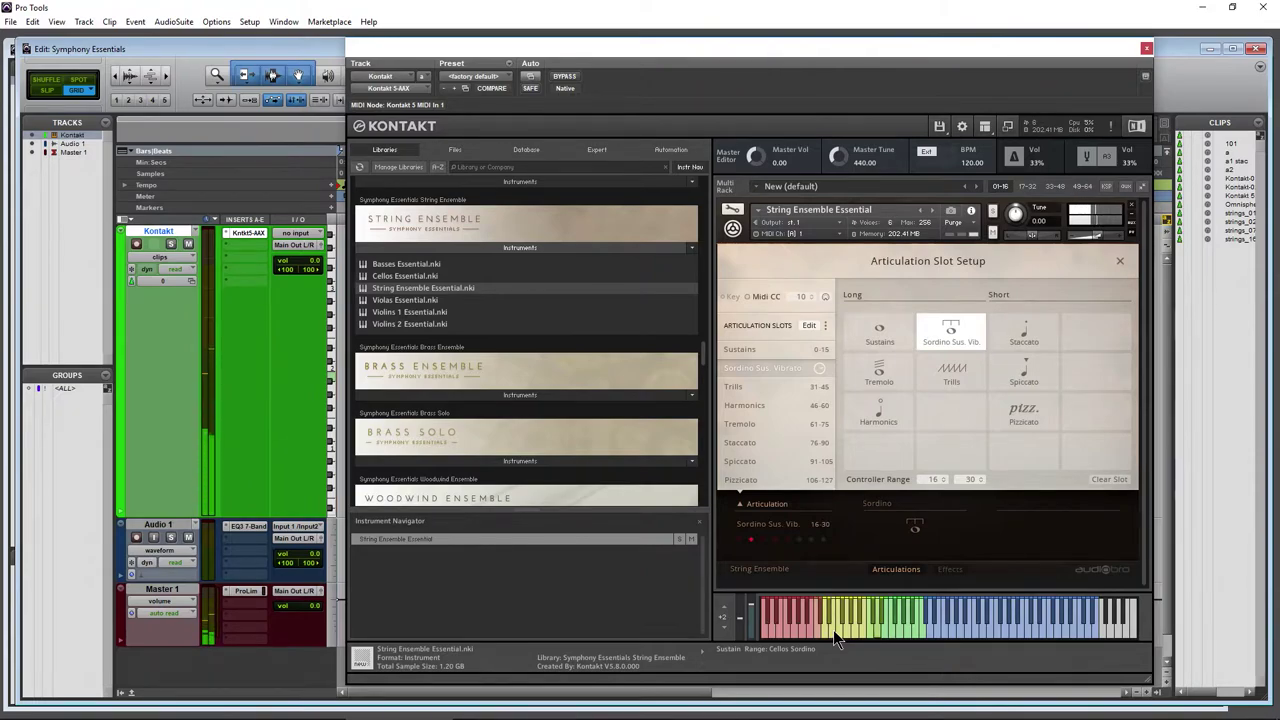
{"action": "left_click", "coordinate": [724, 298]}
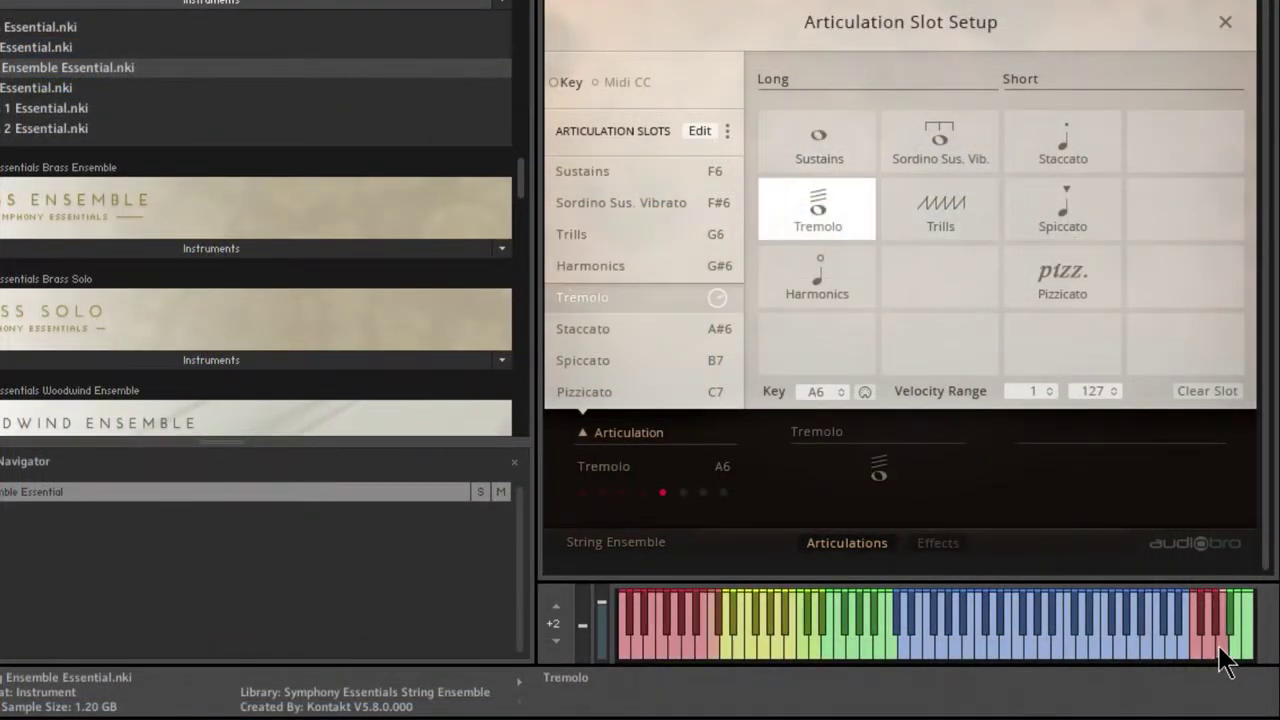
{"action": "left_click", "coordinate": [597, 82]}
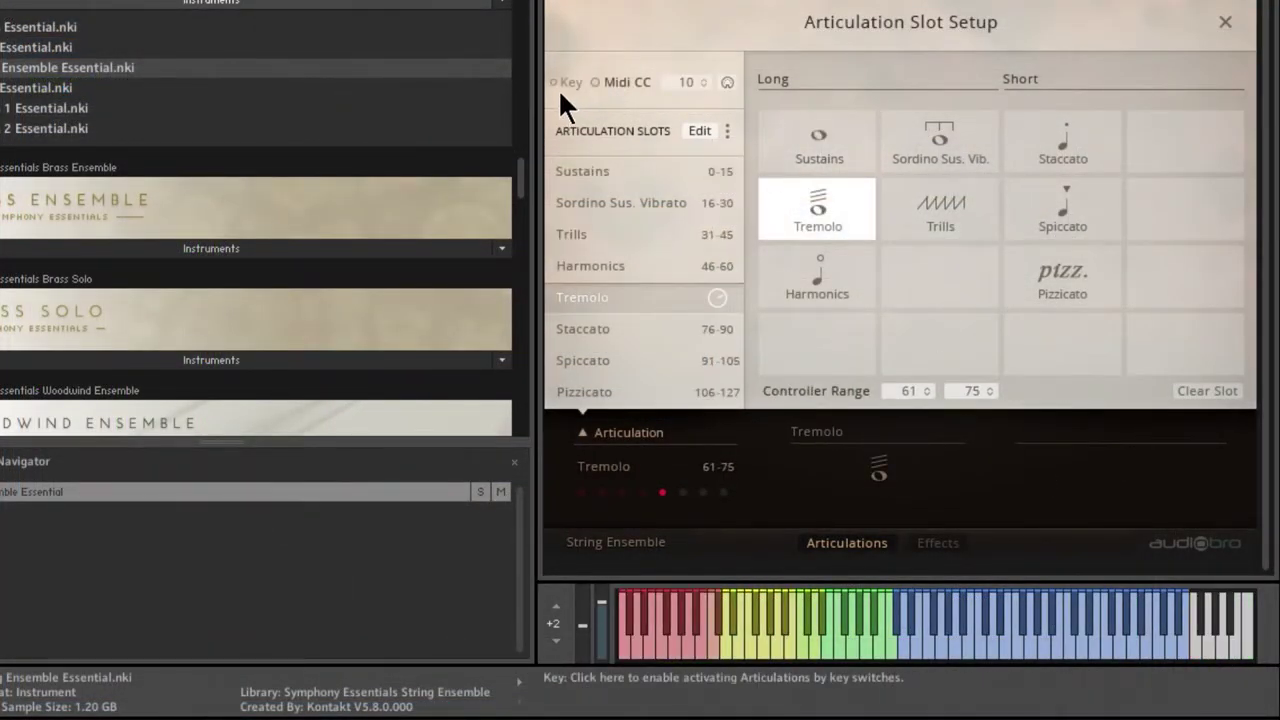
{"action": "left_click", "coordinate": [551, 79]}
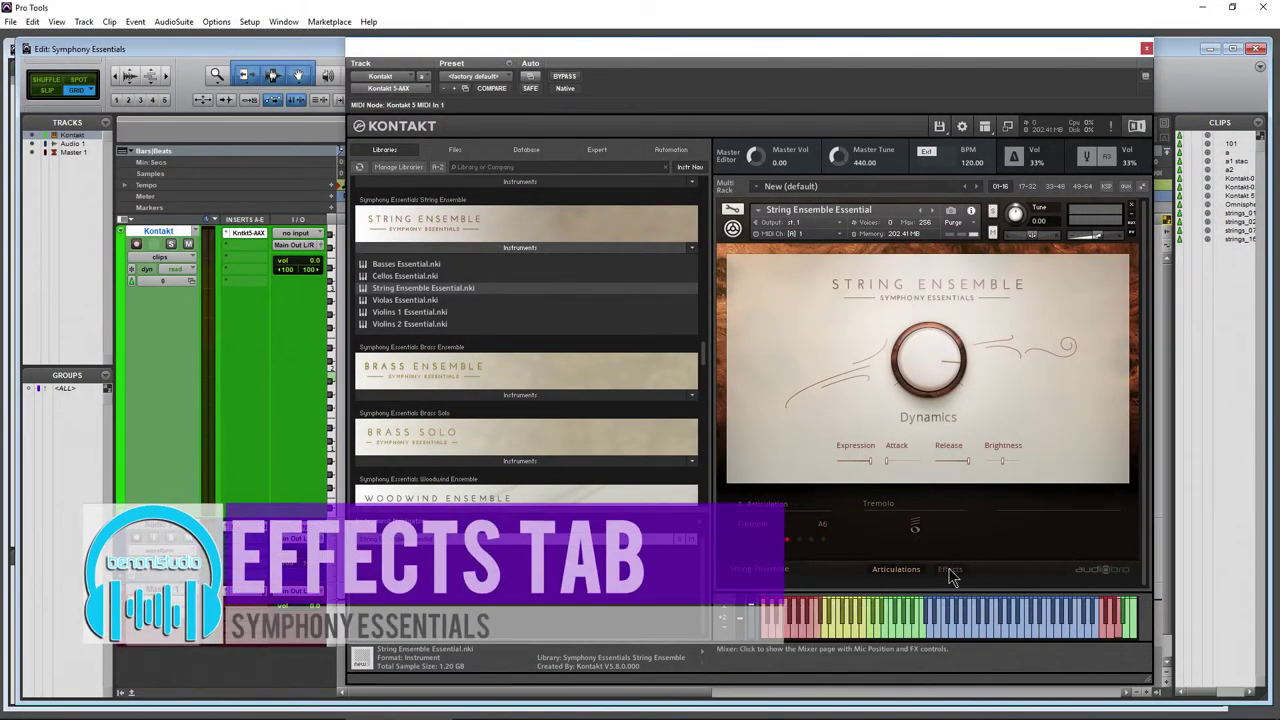
- Look through the instrument's EQ, reverb and compressor effect controls and slightly lower the EQ's Low frequency
{"action": "left_click", "coordinate": [950, 570]}
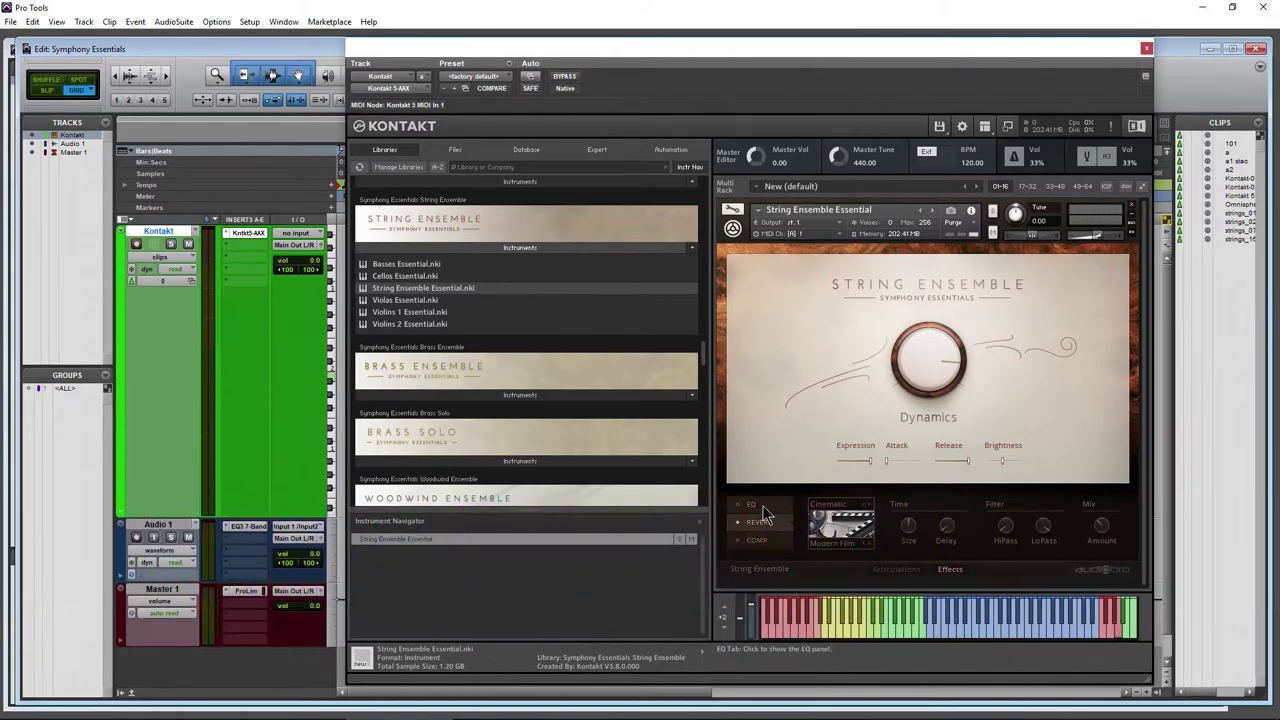
{"action": "left_click", "coordinate": [763, 507]}
{"action": "left_click", "coordinate": [765, 522]}
{"action": "left_click", "coordinate": [767, 538]}
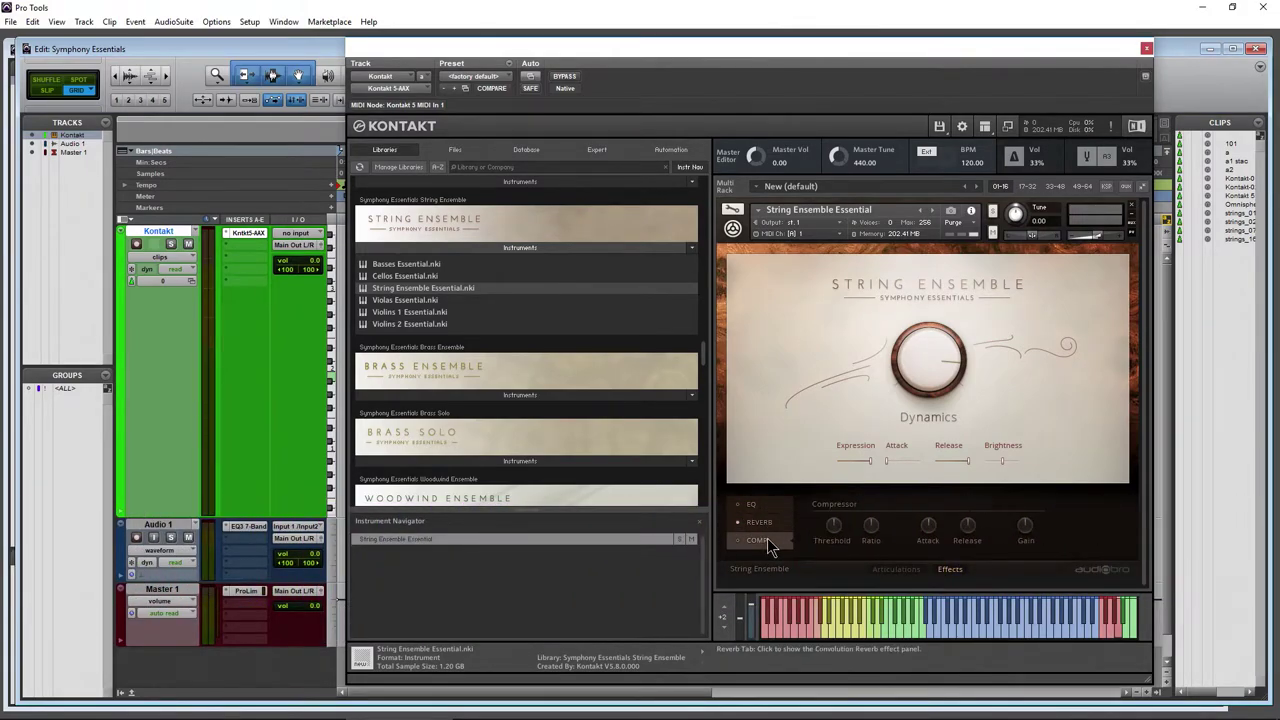
{"action": "left_click", "coordinate": [752, 506]}
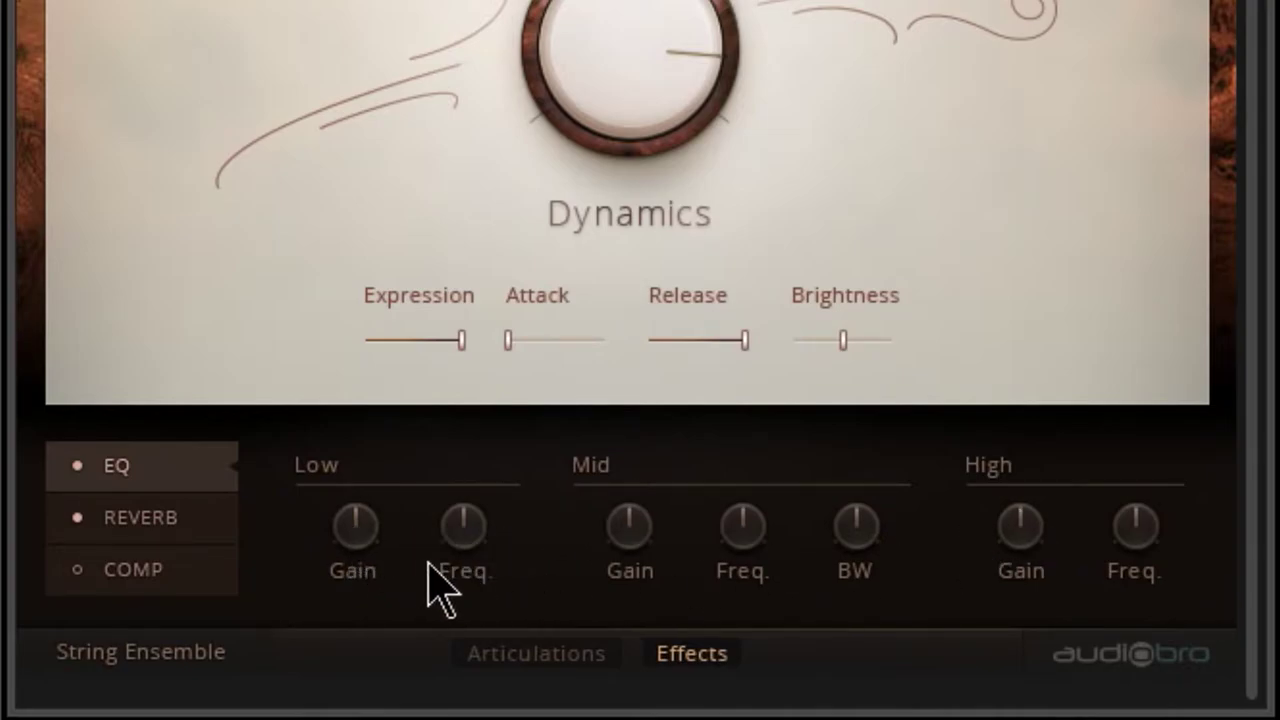
{"action": "mouse_move", "coordinate": [477, 537]}
{"action": "left_mouse_down"}
{"action": "mouse_move", "coordinate": [470, 565]}
{"action": "mouse_move", "coordinate": [471, 529]}
{"action": "mouse_move", "coordinate": [486, 557]}
{"action": "left_mouse_up"}
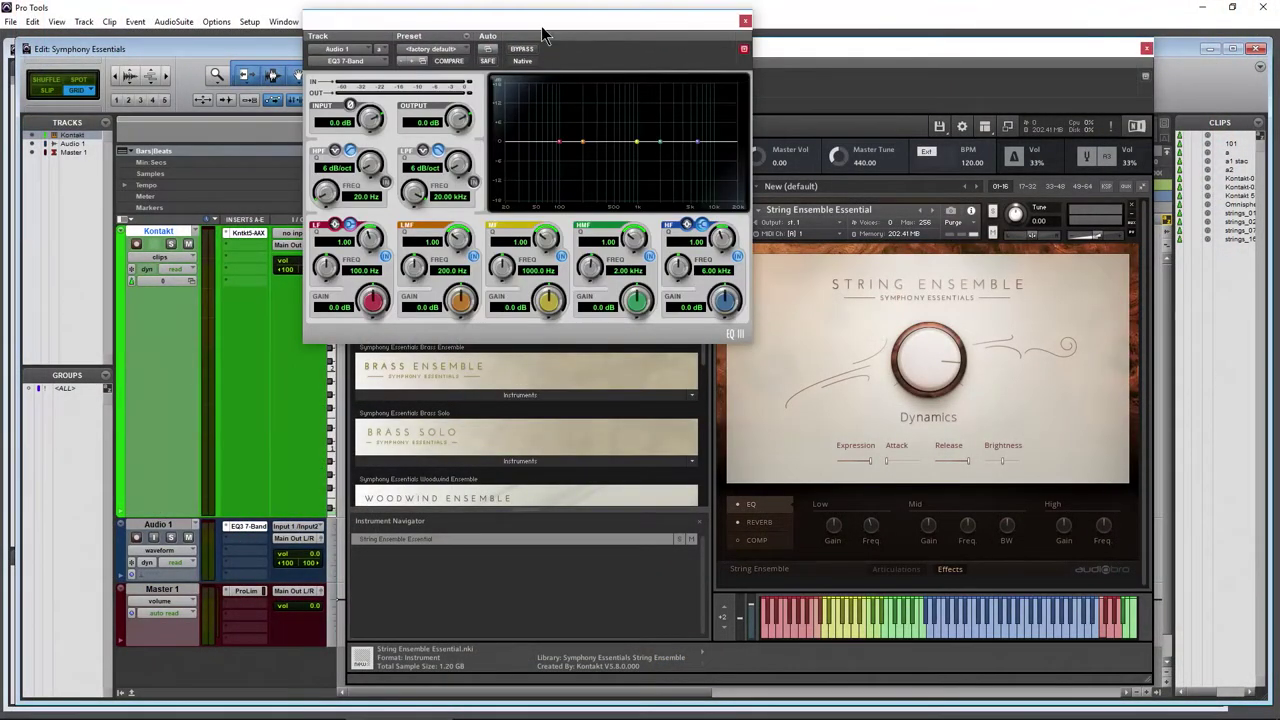
- Shape the MF band of Audio 1's EQ3 7-Band to 687.8 Hz, Q 2.26 and -9.2 dB, and close the plug-in
{"action": "left_click_drag", "start_coordinate": [543, 35], "coordinate": [593, 147]}
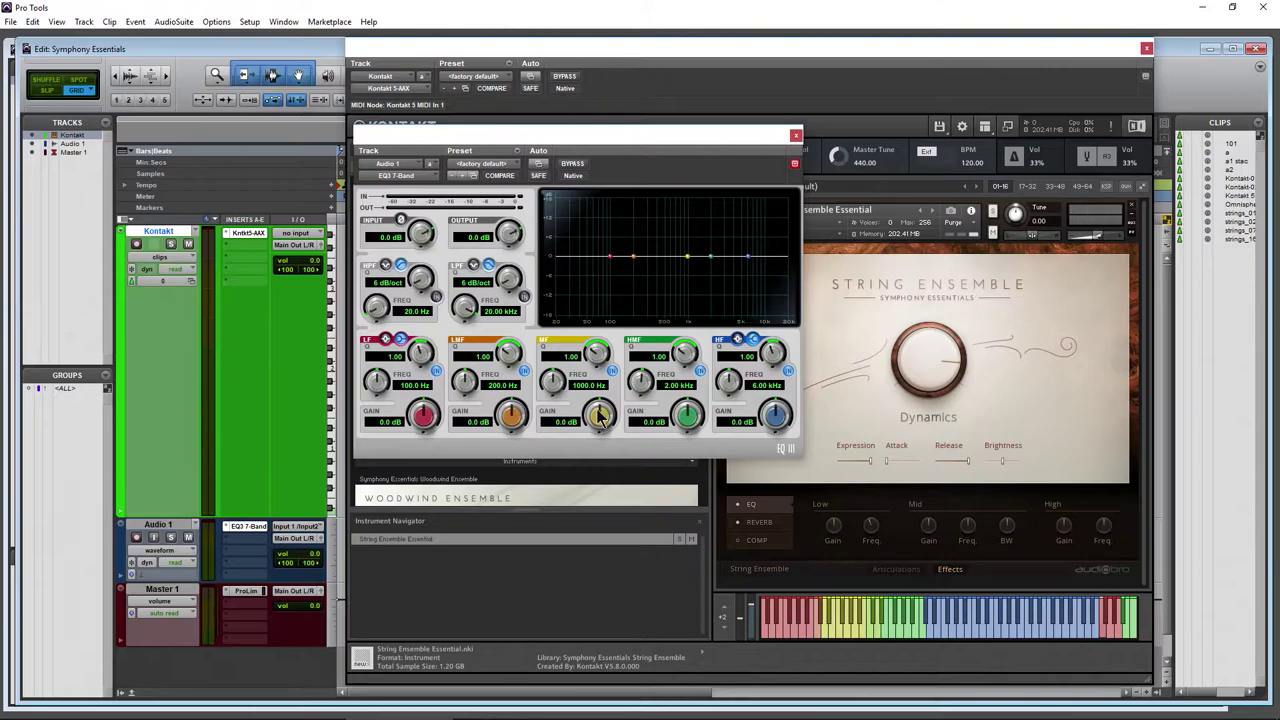
{"action": "mouse_move", "coordinate": [566, 408]}
{"action": "left_mouse_down"}
{"action": "mouse_move", "coordinate": [568, 390]}
{"action": "mouse_move", "coordinate": [604, 378]}
{"action": "mouse_move", "coordinate": [603, 362]}
{"action": "mouse_move", "coordinate": [552, 410]}
{"action": "mouse_move", "coordinate": [552, 429]}
{"action": "left_mouse_up"}
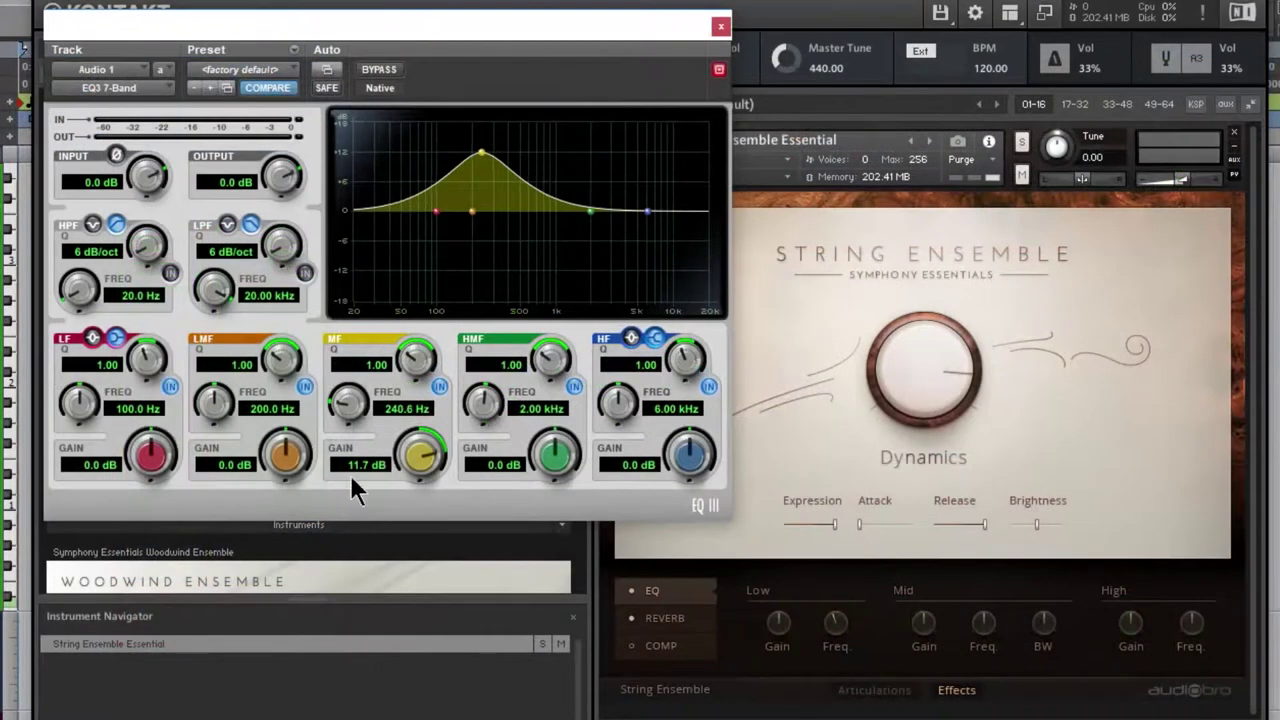
{"action": "left_click_drag", "start_coordinate": [355, 488], "coordinate": [428, 456]}
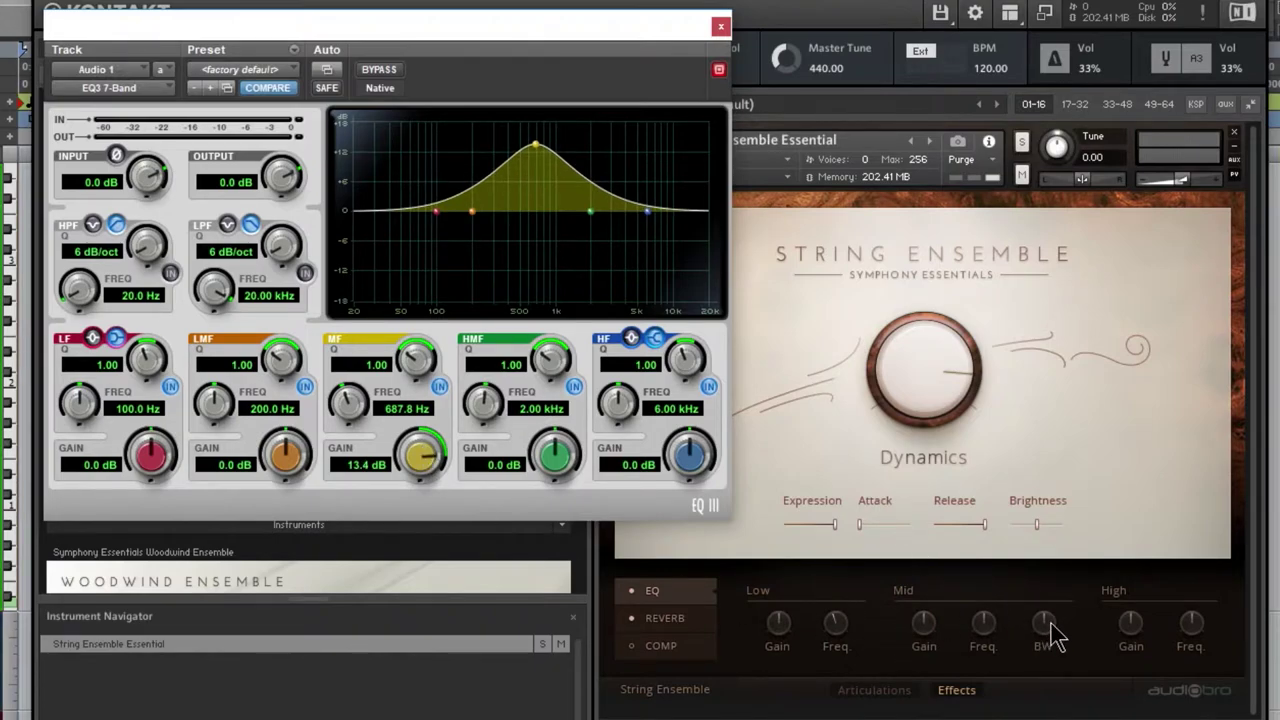
{"action": "left_click_drag", "start_coordinate": [417, 361], "coordinate": [414, 303]}
{"action": "left_click_drag", "start_coordinate": [420, 460], "coordinate": [435, 663]}
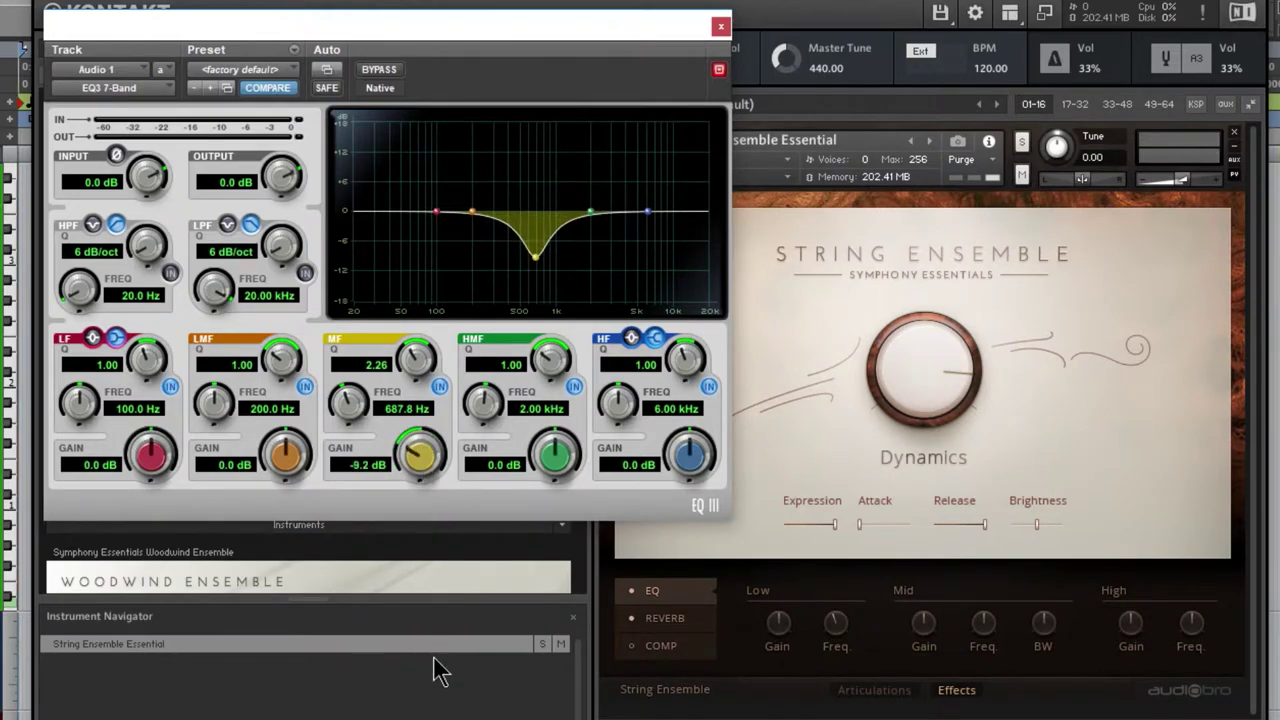
{"action": "left_click", "coordinate": [720, 30]}
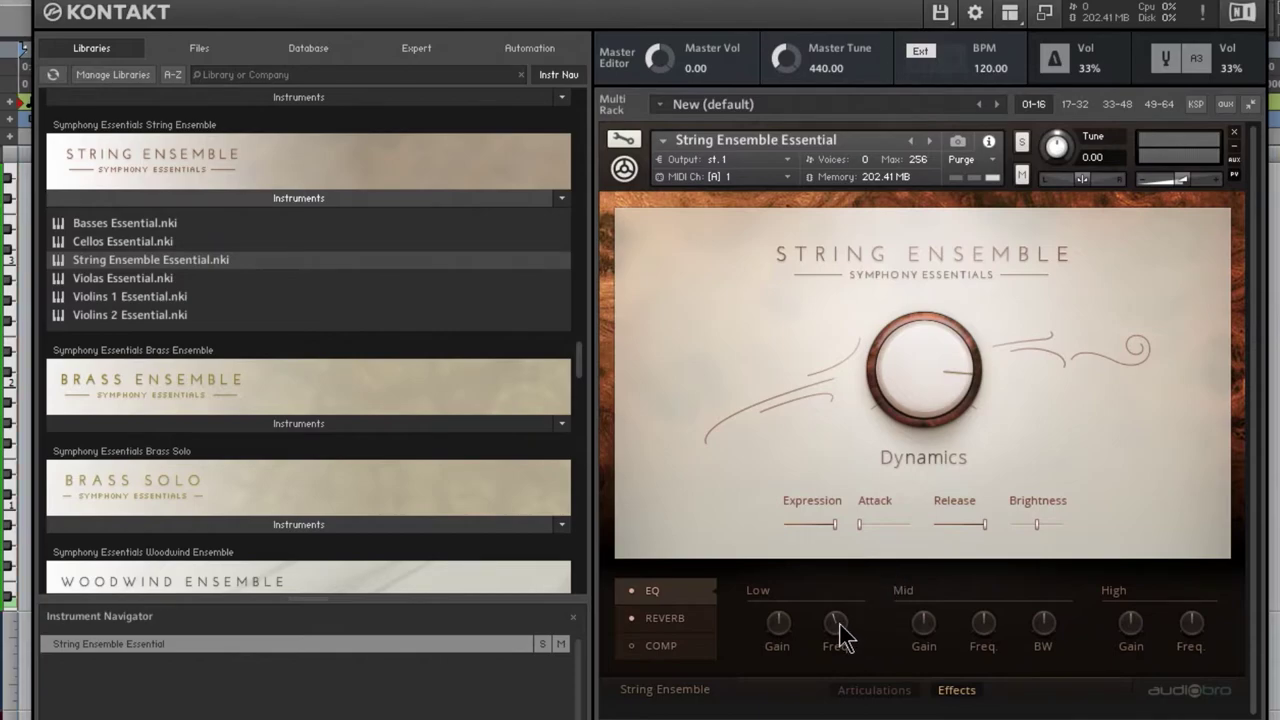
- Try boosting and cutting the instrument EQ's Low gain, down to -13.5 dB, while varying the Low frequency
{"action": "left_click_drag", "start_coordinate": [839, 626], "coordinate": [855, 640]}
{"action": "left_click_drag", "start_coordinate": [777, 631], "coordinate": [785, 618]}
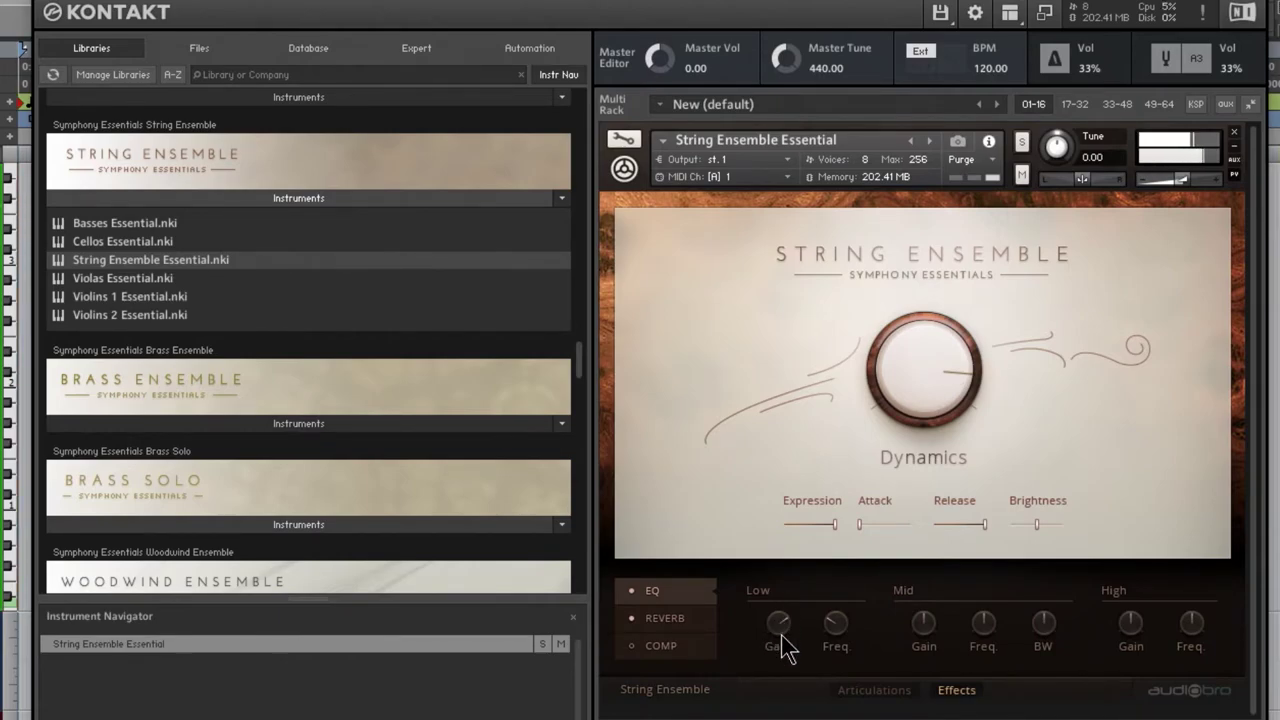
{"action": "mouse_move", "coordinate": [779, 630]}
{"action": "left_mouse_down"}
{"action": "mouse_move", "coordinate": [780, 691]}
{"action": "mouse_move", "coordinate": [789, 646]}
{"action": "left_mouse_up"}
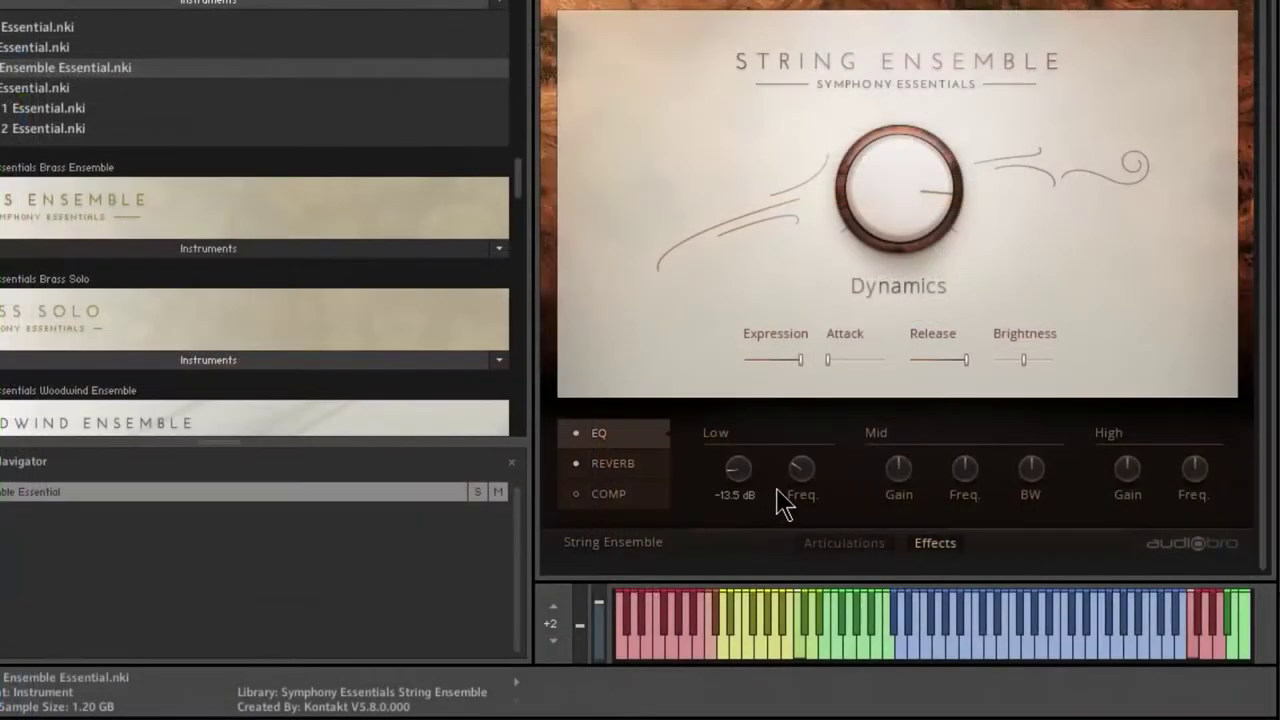
{"action": "left_click_drag", "start_coordinate": [841, 625], "coordinate": [846, 602]}
{"action": "left_click_drag", "start_coordinate": [815, 443], "coordinate": [746, 436]}
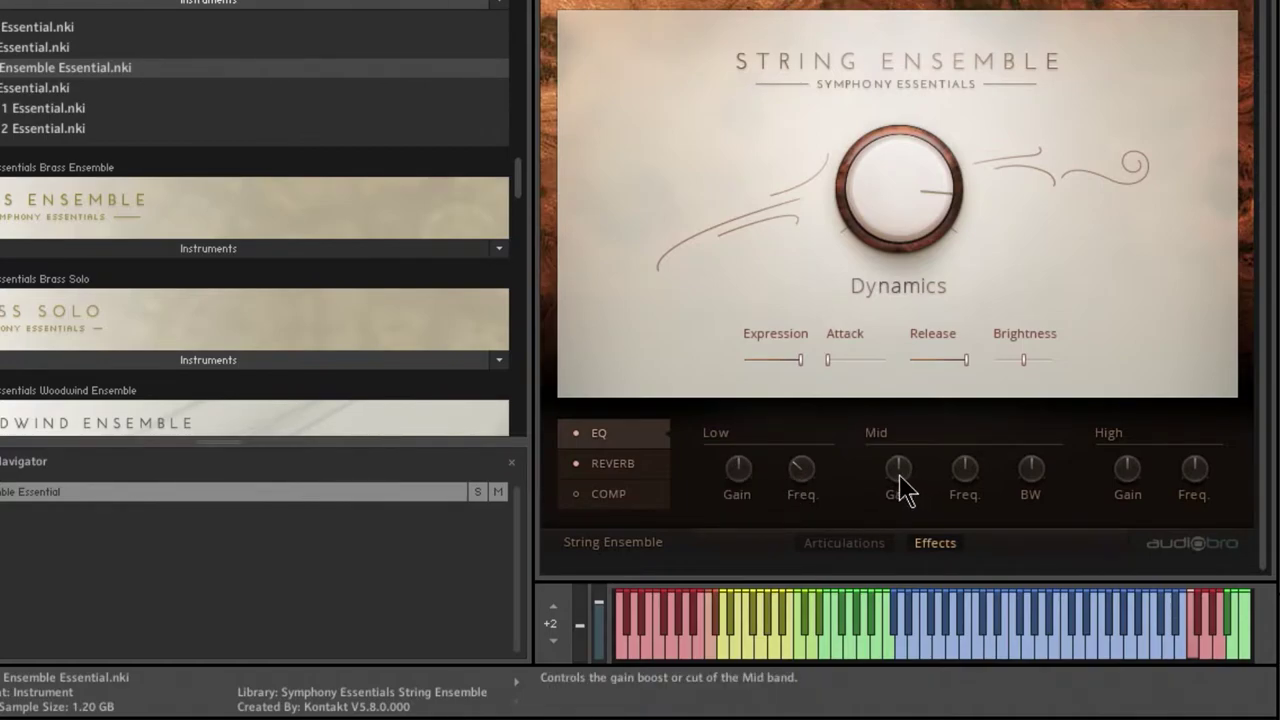
- Try adjusting the EQ's Mid gain, Mid bandwidth and High gain, and restore all bands to their defaults
{"action": "left_click_drag", "start_coordinate": [906, 472], "coordinate": [908, 503]}
{"action": "mouse_move", "coordinate": [1025, 483]}
{"action": "left_mouse_down"}
{"action": "mouse_move", "coordinate": [1034, 543]}
{"action": "mouse_move", "coordinate": [1031, 406]}
{"action": "mouse_move", "coordinate": [1023, 537]}
{"action": "mouse_move", "coordinate": [1029, 449]}
{"action": "mouse_move", "coordinate": [1023, 497]}
{"action": "left_mouse_up"}
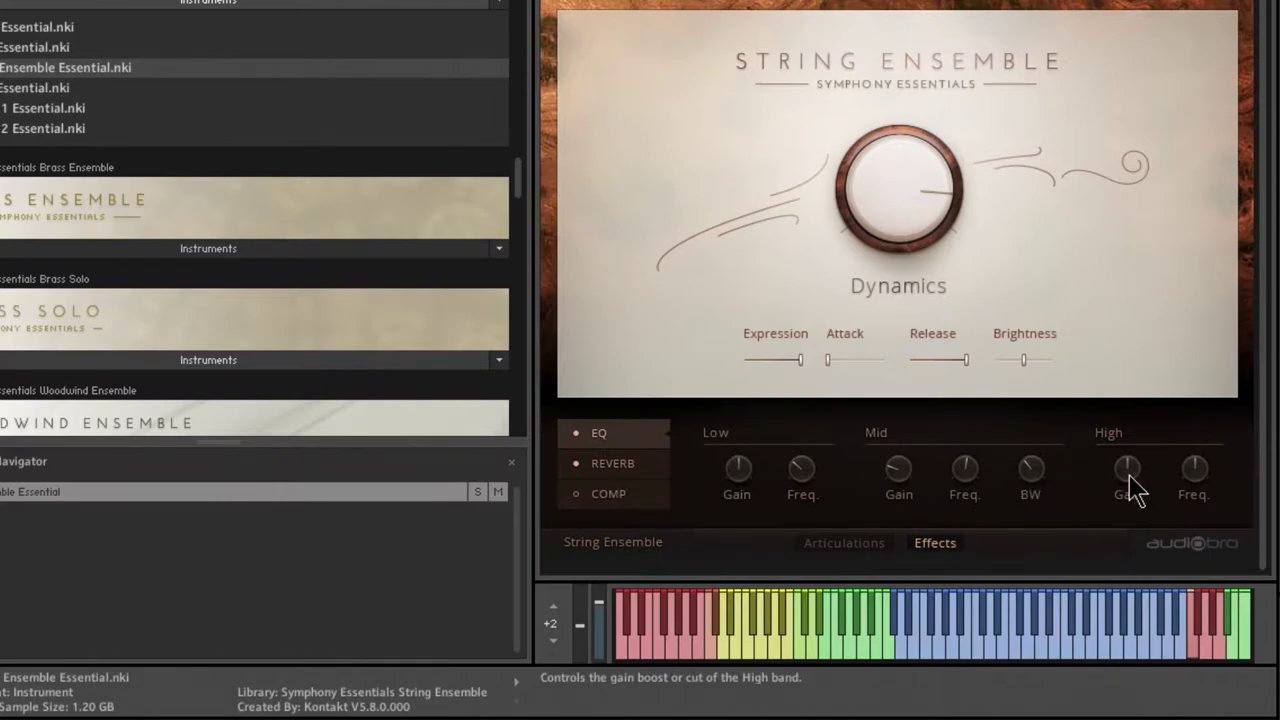
{"action": "left_click_drag", "start_coordinate": [1126, 471], "coordinate": [1135, 487]}
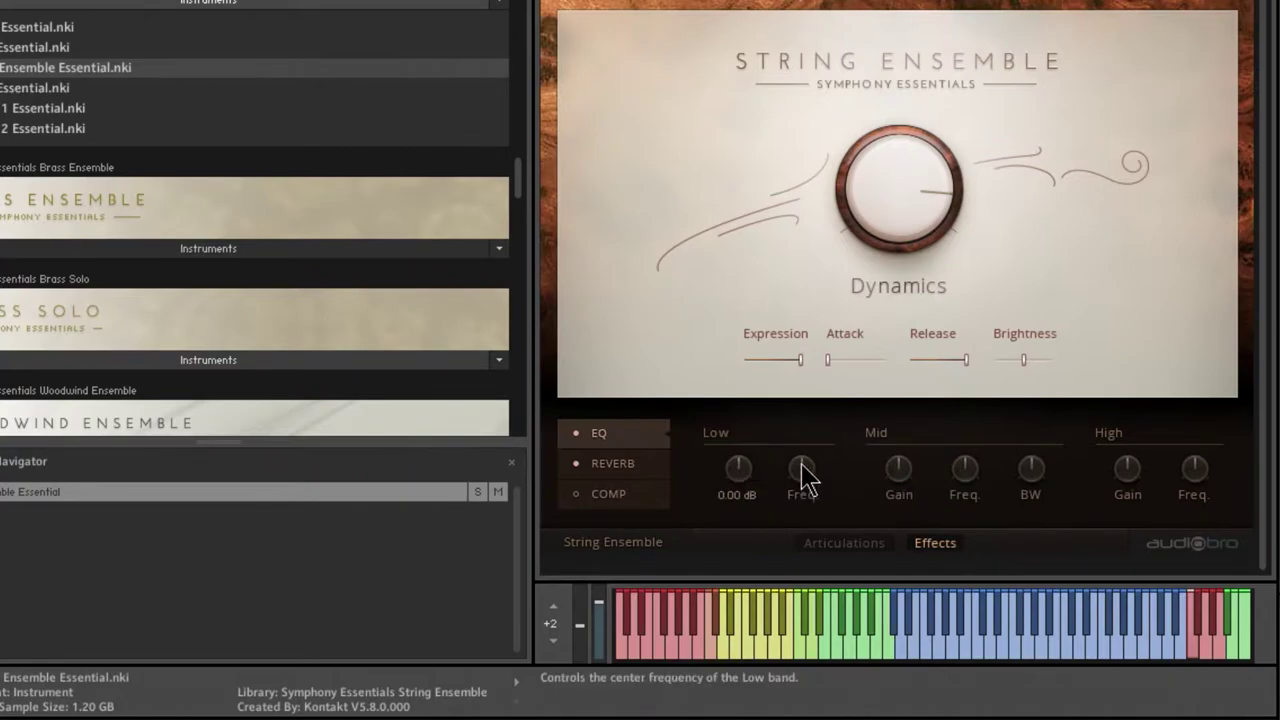
- Set the reverb to Chamber with the Short A impulse and audition it with cello notes
{"action": "left_click", "coordinate": [612, 465]}
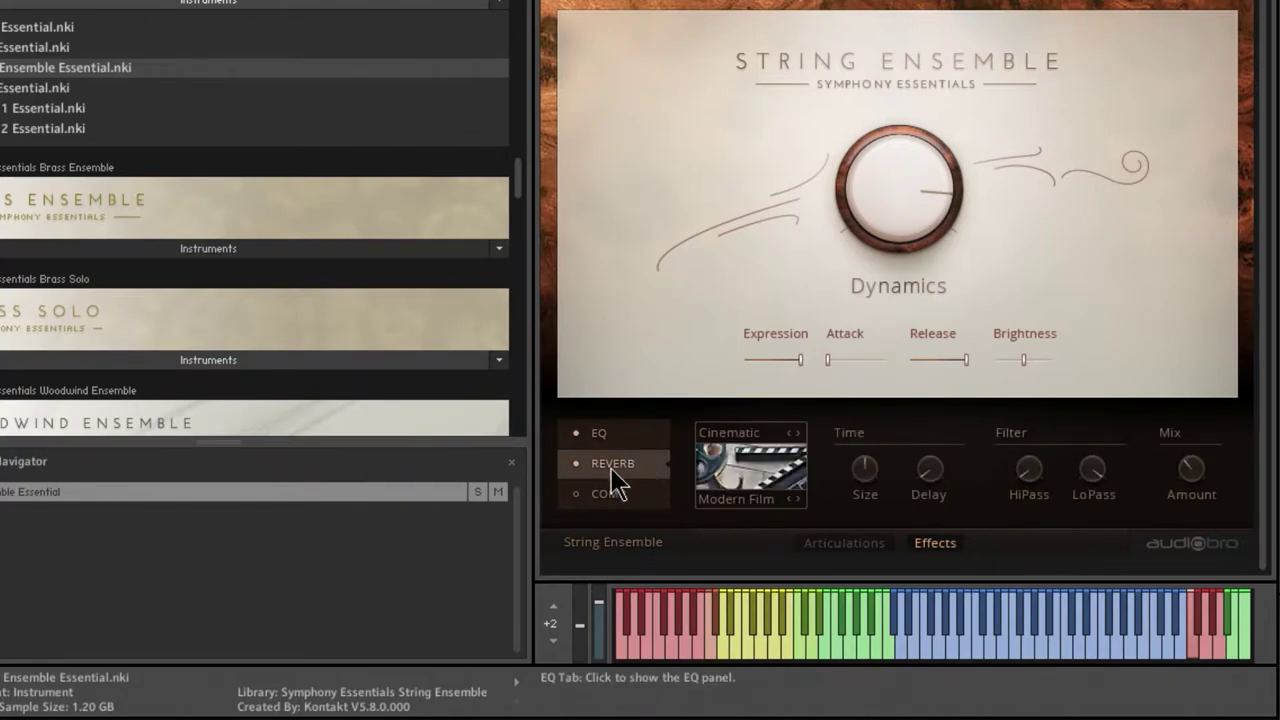
{"action": "left_click", "coordinate": [716, 437]}
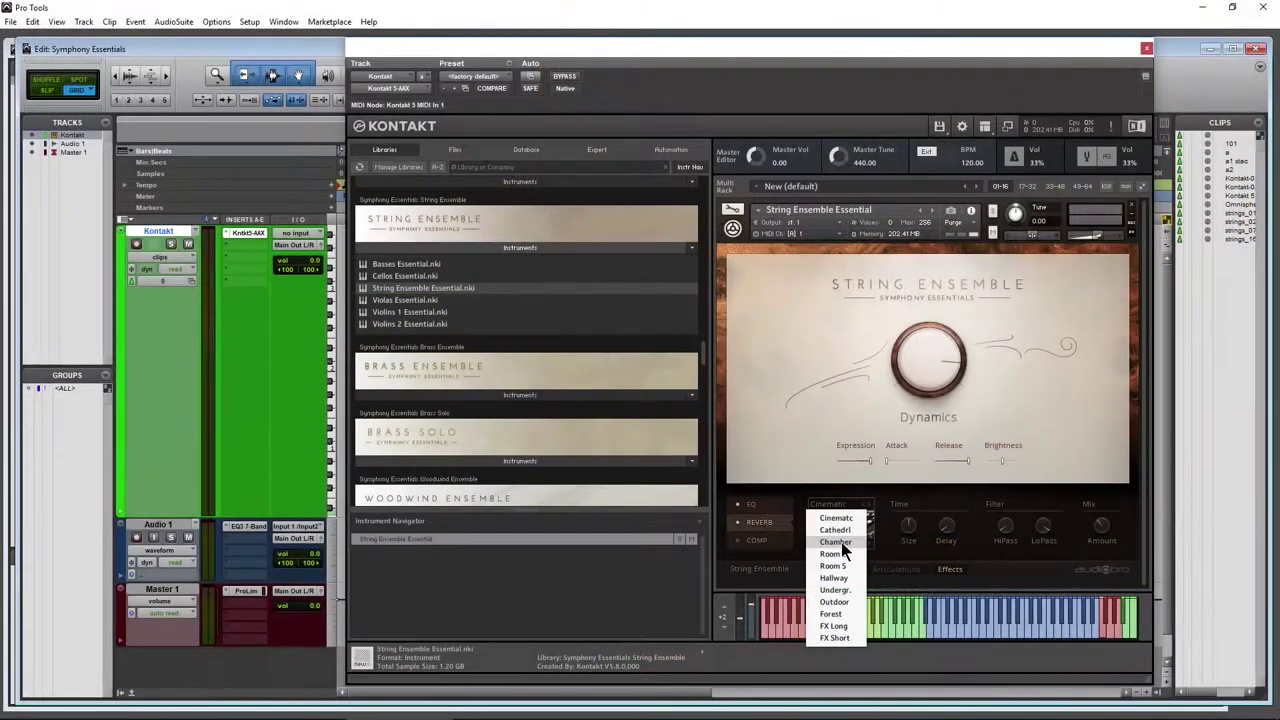
{"action": "left_click", "coordinate": [837, 542]}
{"action": "left_click", "coordinate": [834, 545]}
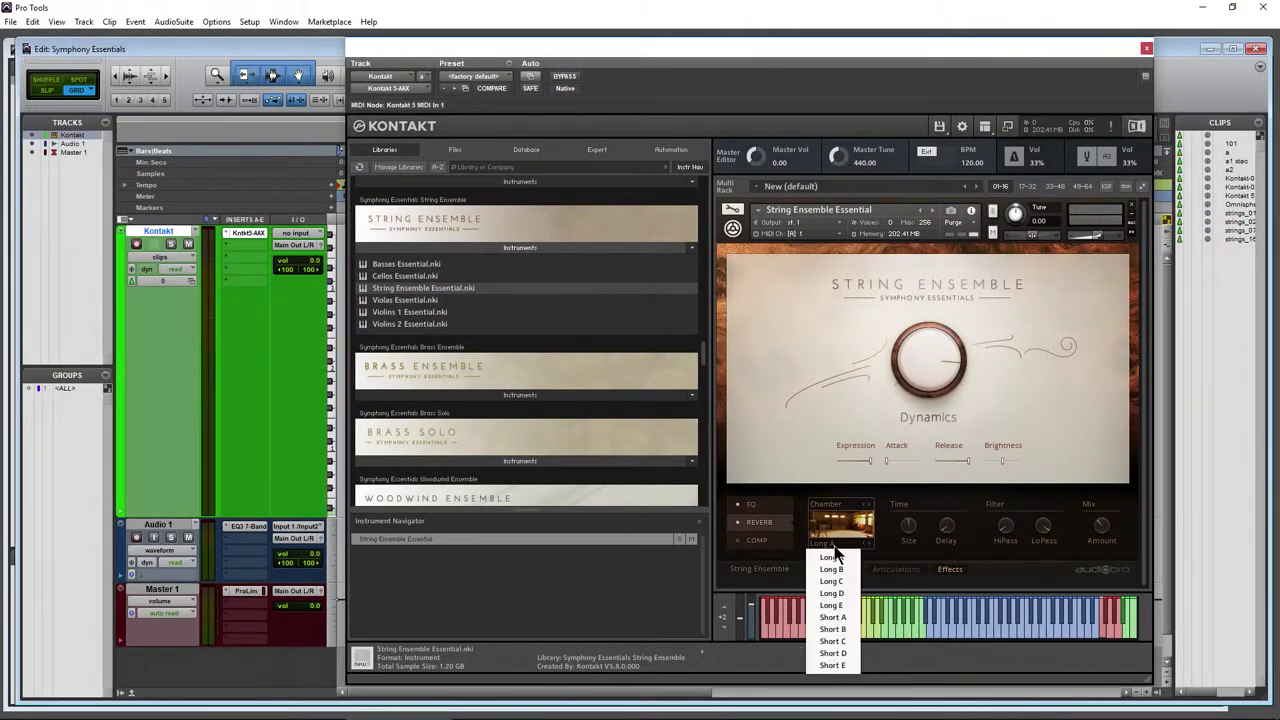
{"action": "left_click", "coordinate": [843, 629]}
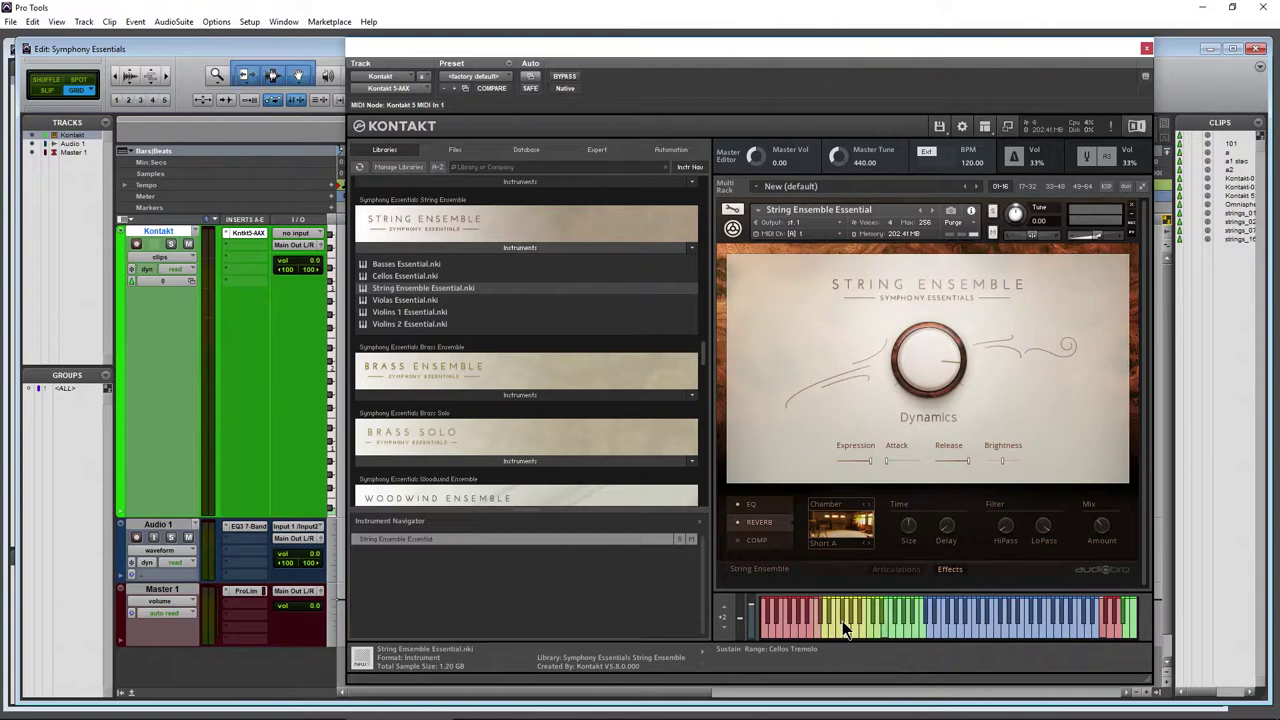
{"action": "left_click", "coordinate": [843, 621]}
- Adjust the reverb's Size and raise its Mix Amount while auditioning notes
{"action": "mouse_move", "coordinate": [918, 530]}
{"action": "left_mouse_down"}
{"action": "mouse_move", "coordinate": [908, 485]}
{"action": "mouse_move", "coordinate": [913, 542]}
{"action": "left_mouse_up"}
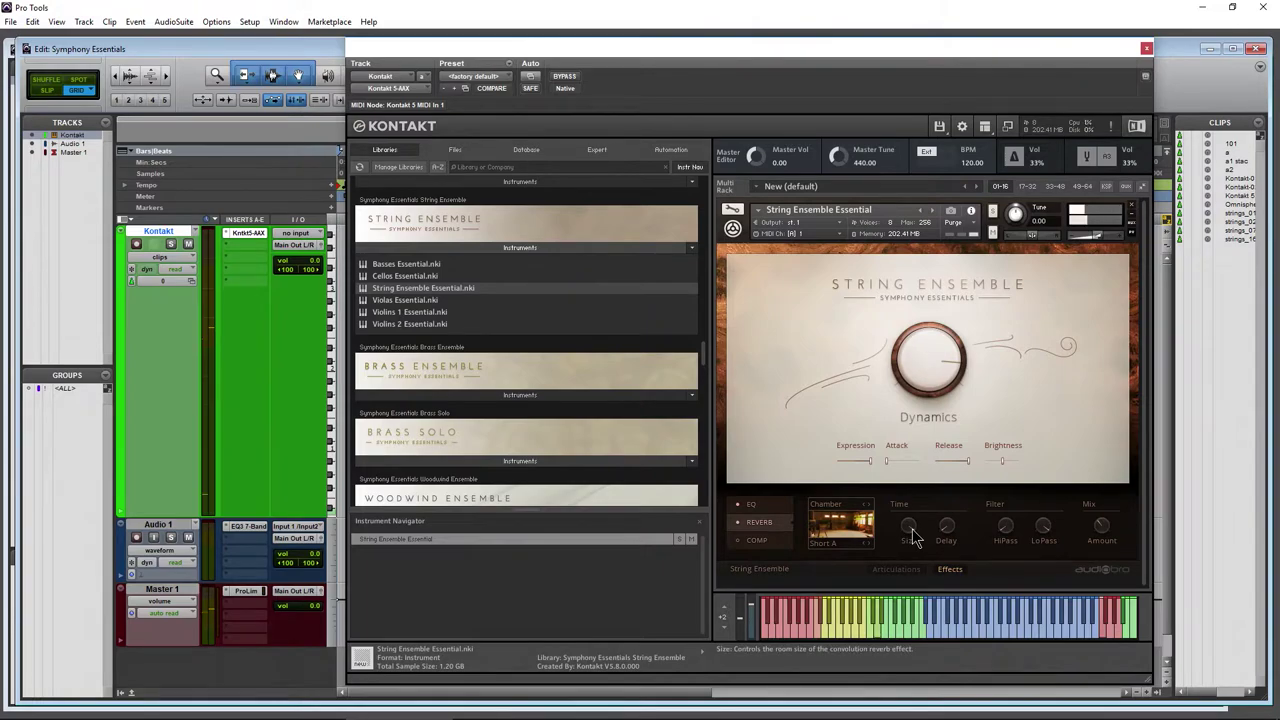
{"action": "left_click_drag", "start_coordinate": [1100, 540], "coordinate": [1071, 549]}
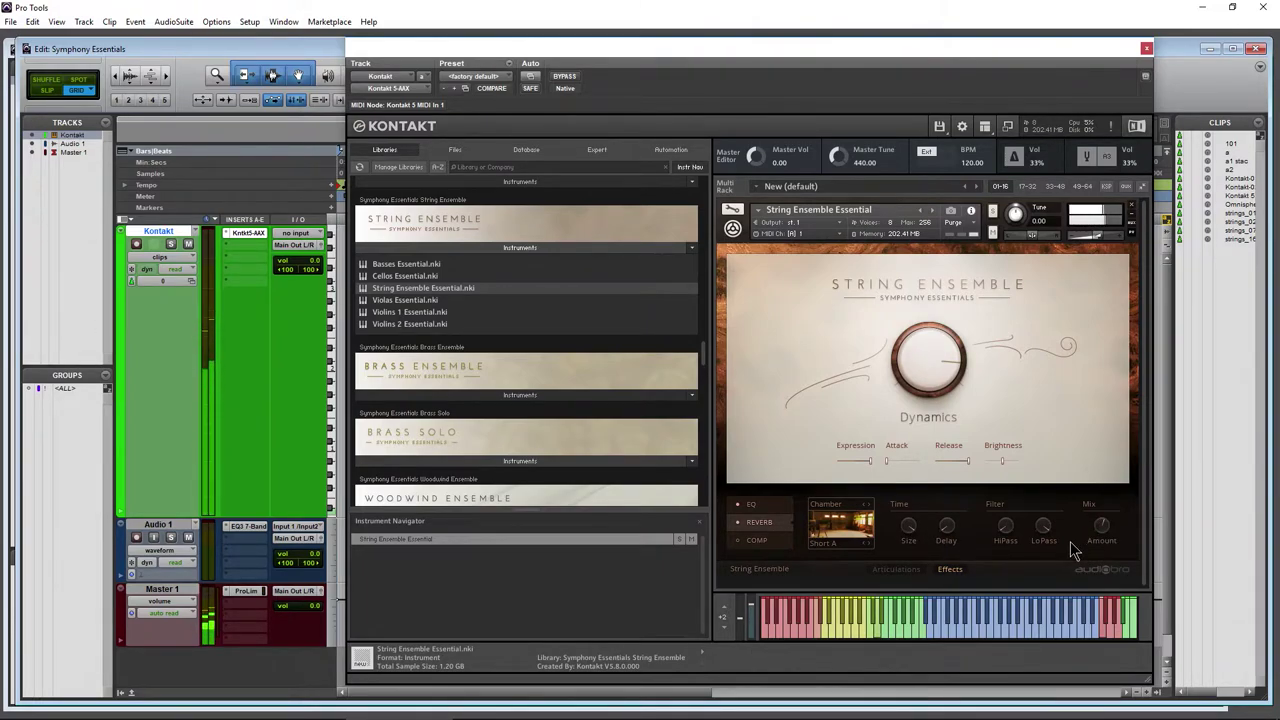
{"action": "left_click", "coordinate": [908, 528]}
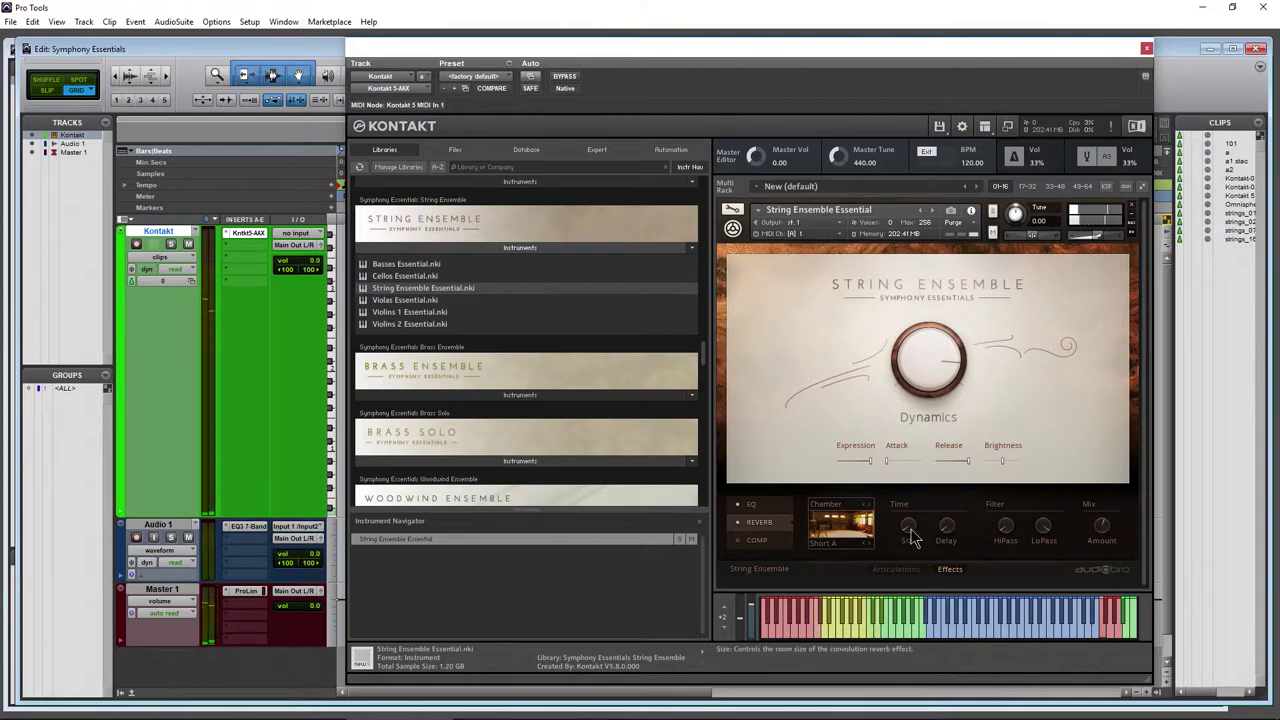
- Audition the FX Long reverb with the Clapping, Piano Reso and Klang Wah impulses, and return the reverb to Cinematic with Modern Film
{"action": "left_click", "coordinate": [843, 506]}
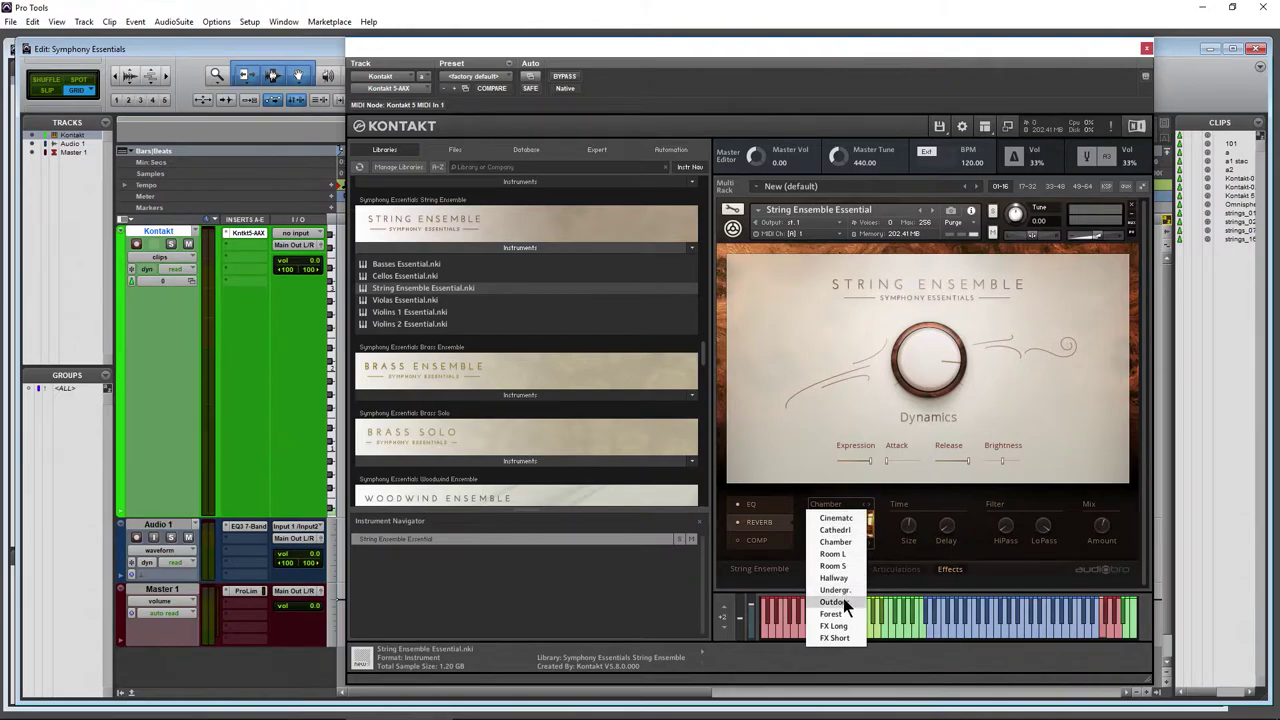
{"action": "left_click", "coordinate": [843, 625]}
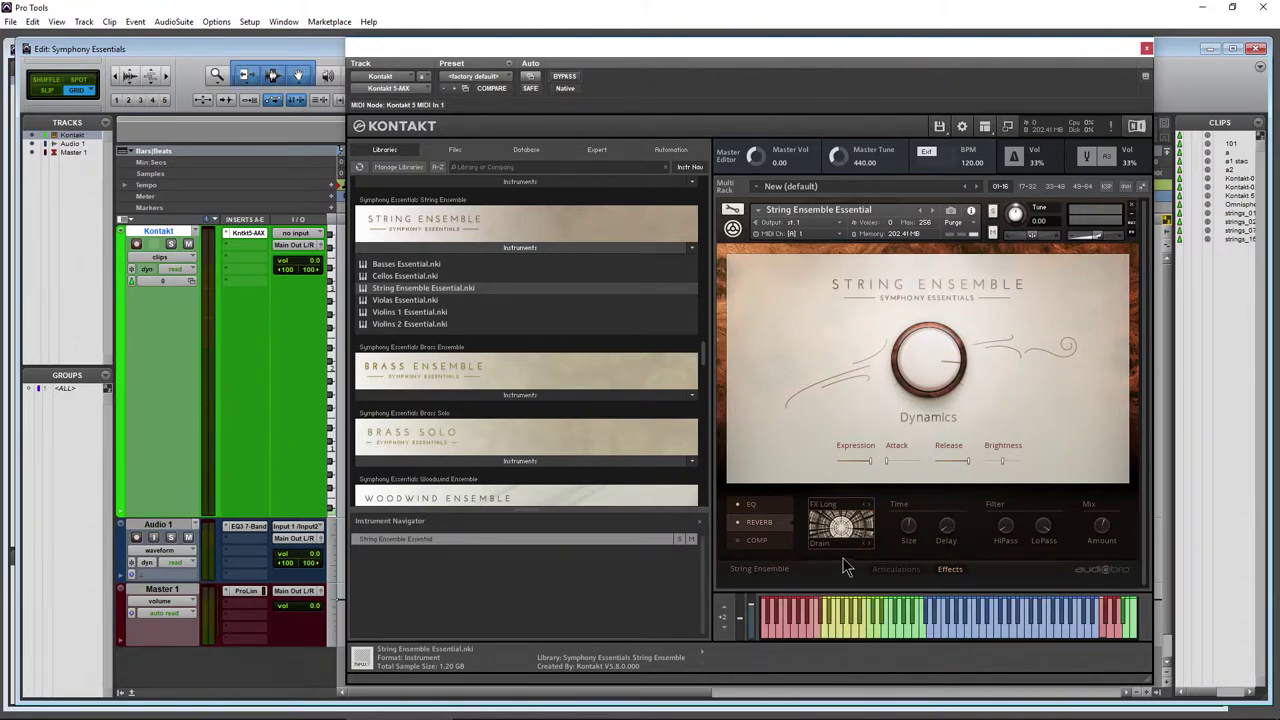
{"action": "left_click", "coordinate": [839, 545]}
{"action": "left_click", "coordinate": [846, 581]}
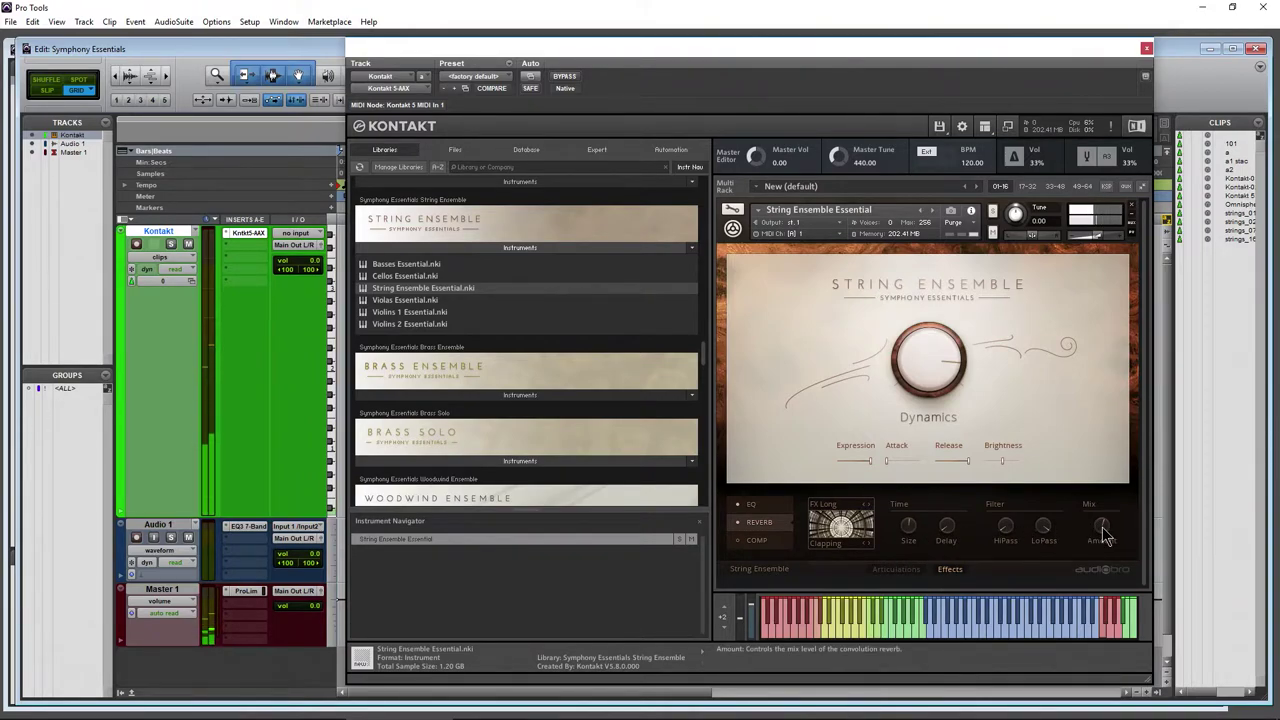
{"action": "left_click", "coordinate": [870, 553]}
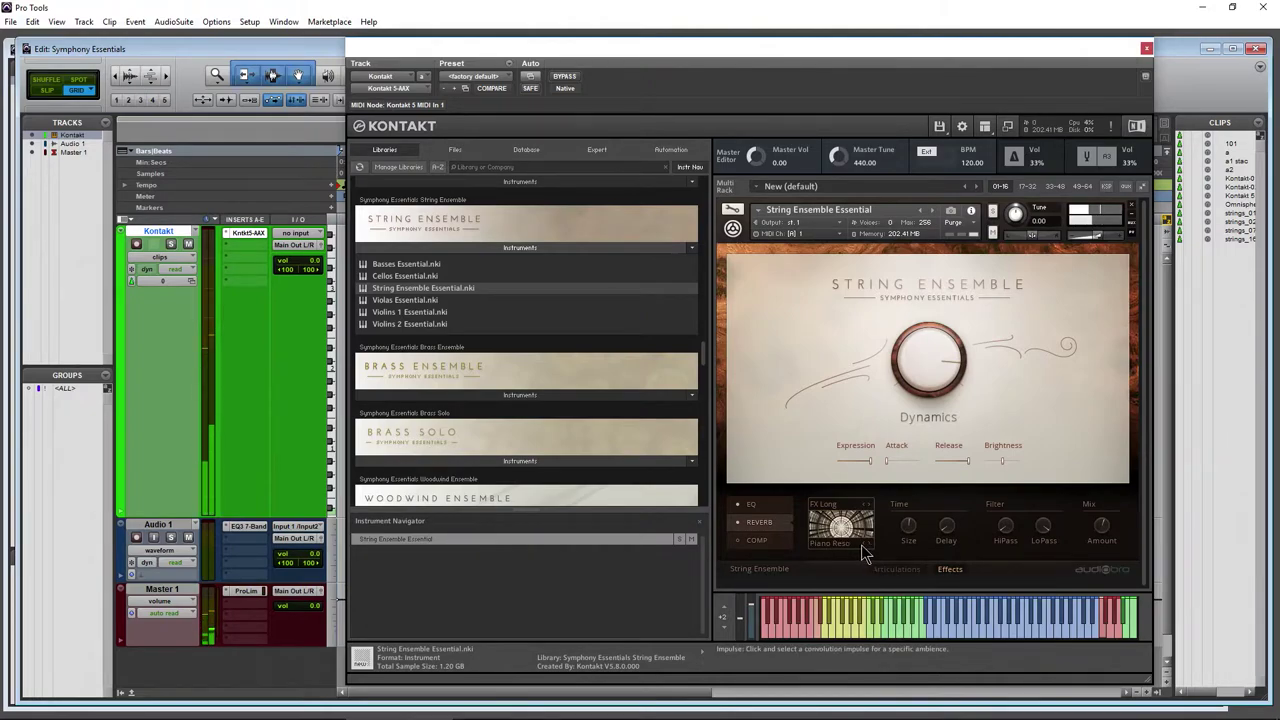
{"action": "left_click", "coordinate": [867, 555]}
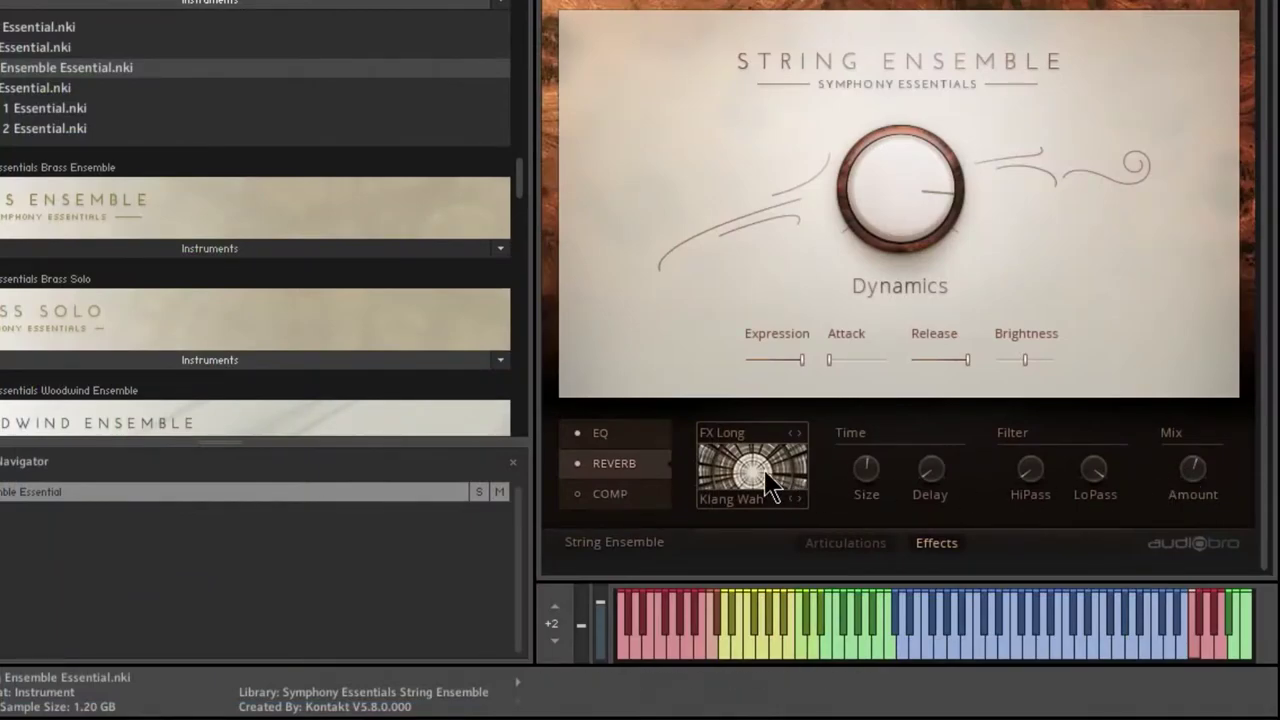
{"action": "left_click", "coordinate": [733, 436]}
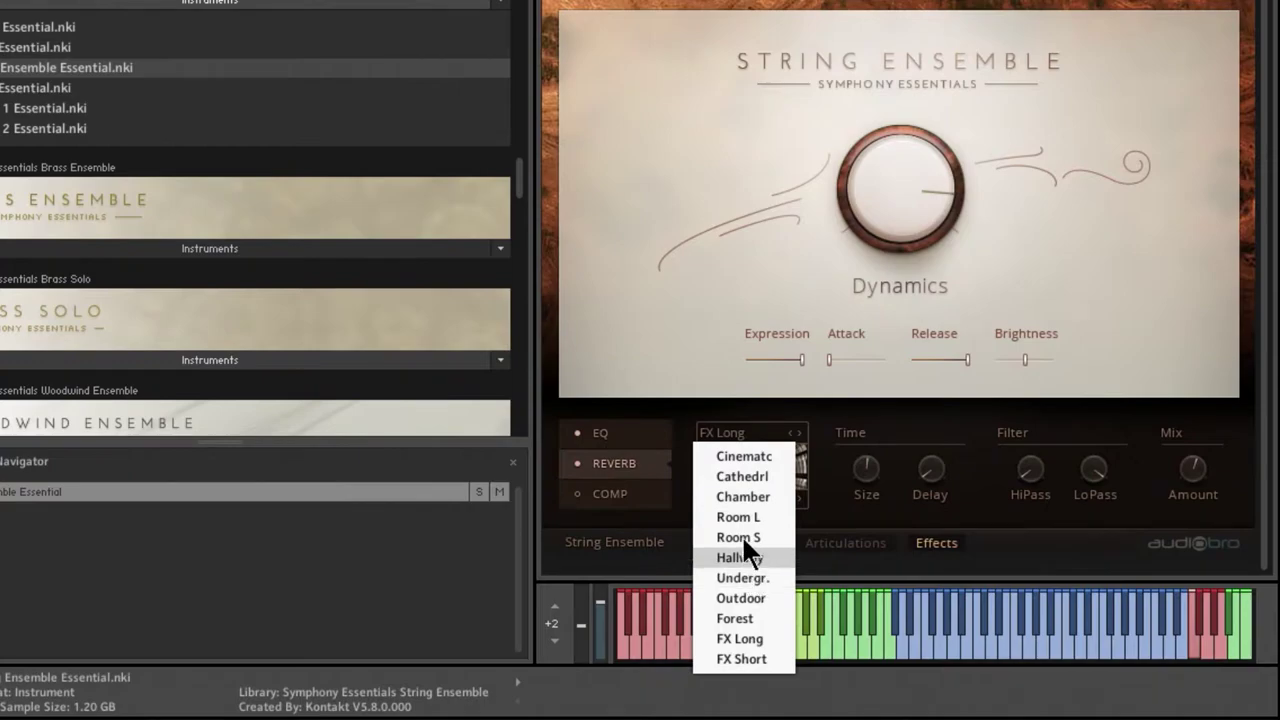
{"action": "left_click", "coordinate": [742, 455]}
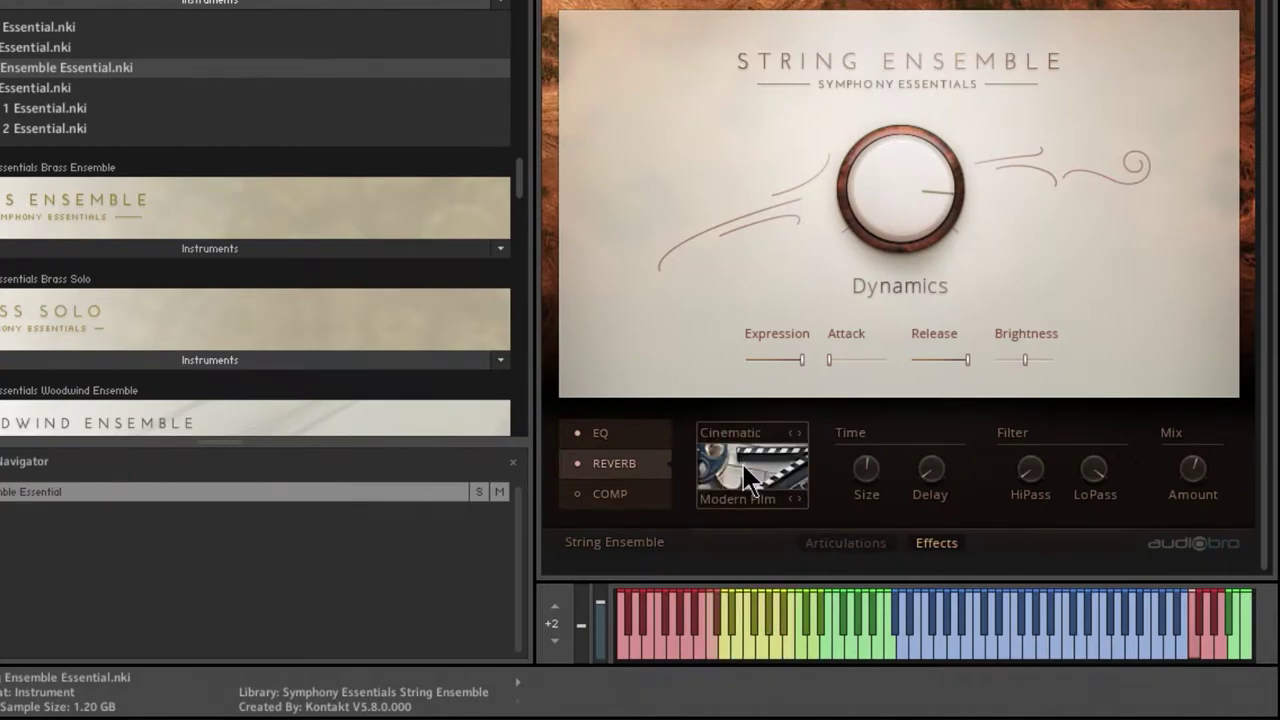
- Reselect the Modern Film impulse and audition the reverb with different pre-delay settings on its Delay control
{"action": "left_click", "coordinate": [752, 500]}
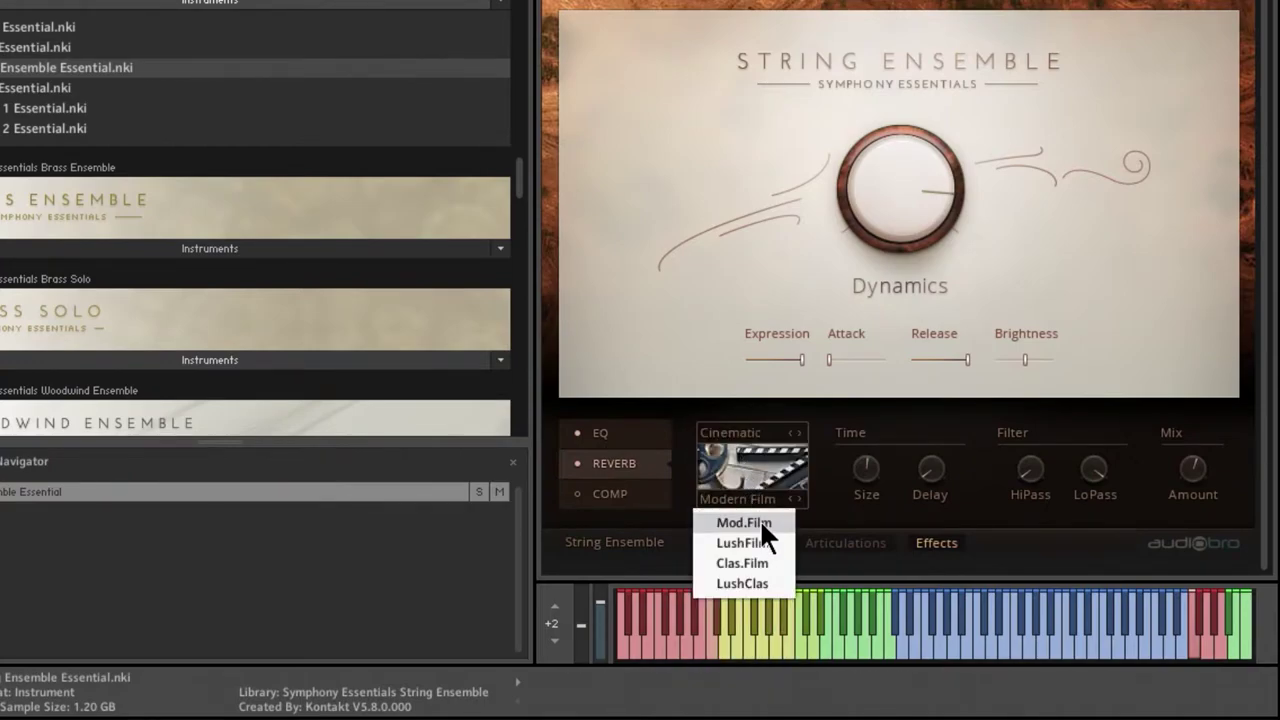
{"action": "left_click", "coordinate": [760, 522]}
{"action": "mouse_move", "coordinate": [868, 472]}
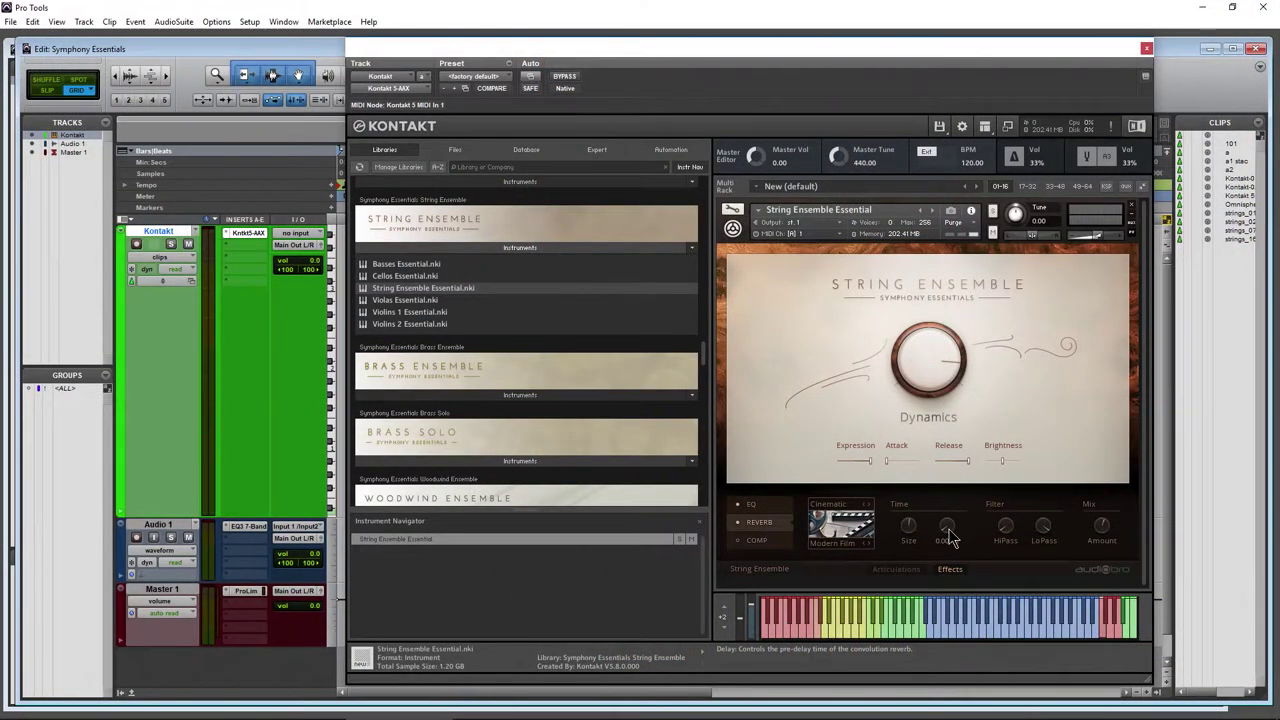
{"action": "left_click_drag", "start_coordinate": [950, 538], "coordinate": [947, 513]}
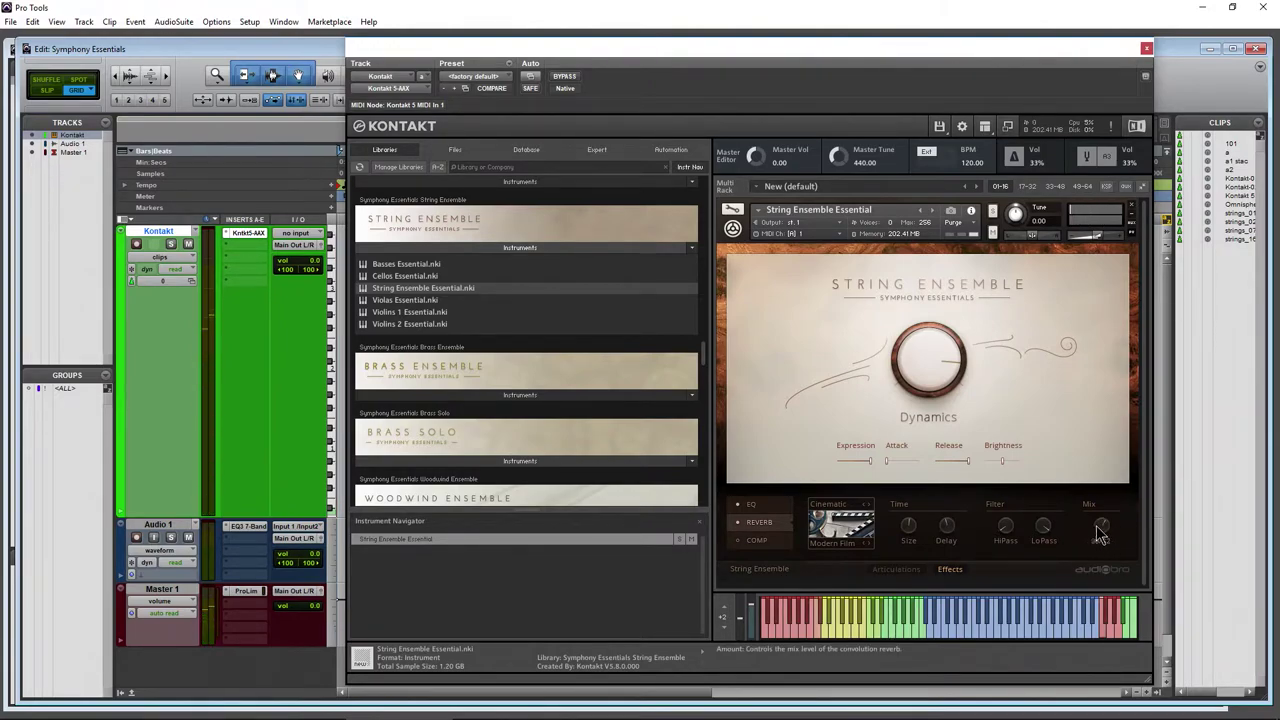
{"action": "left_click", "coordinate": [953, 530]}
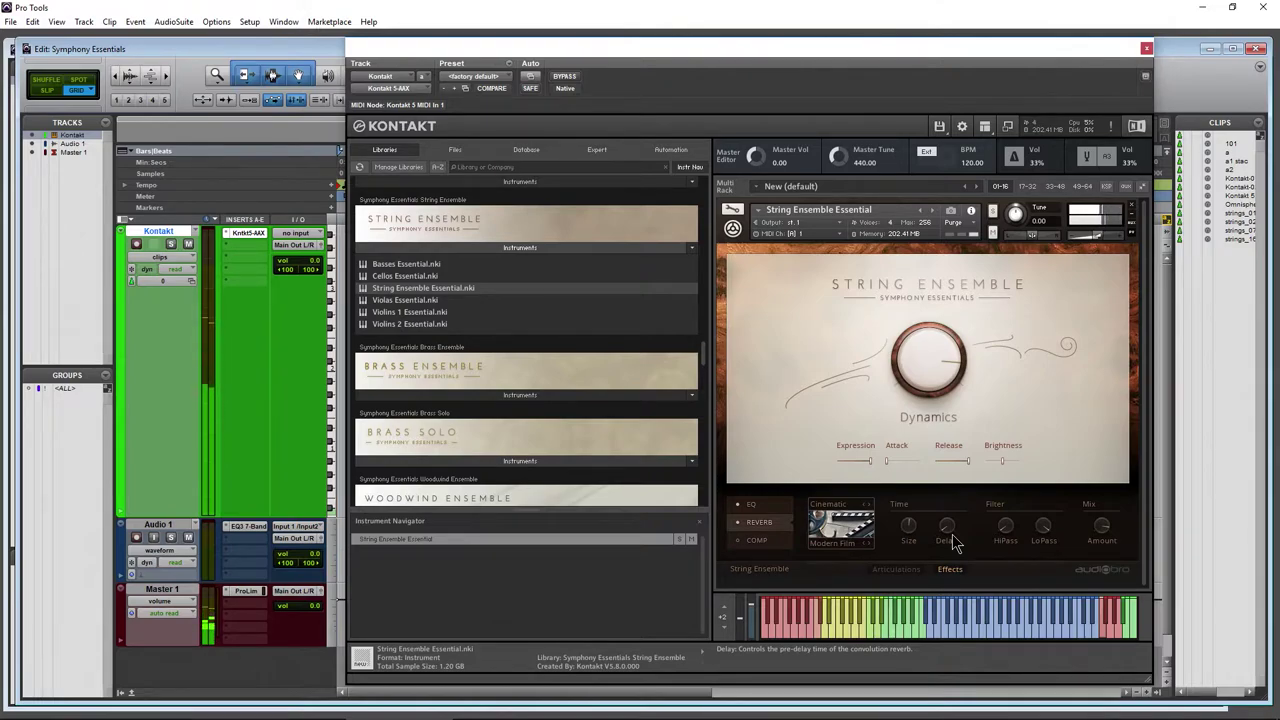
{"action": "left_click_drag", "start_coordinate": [953, 538], "coordinate": [945, 410]}
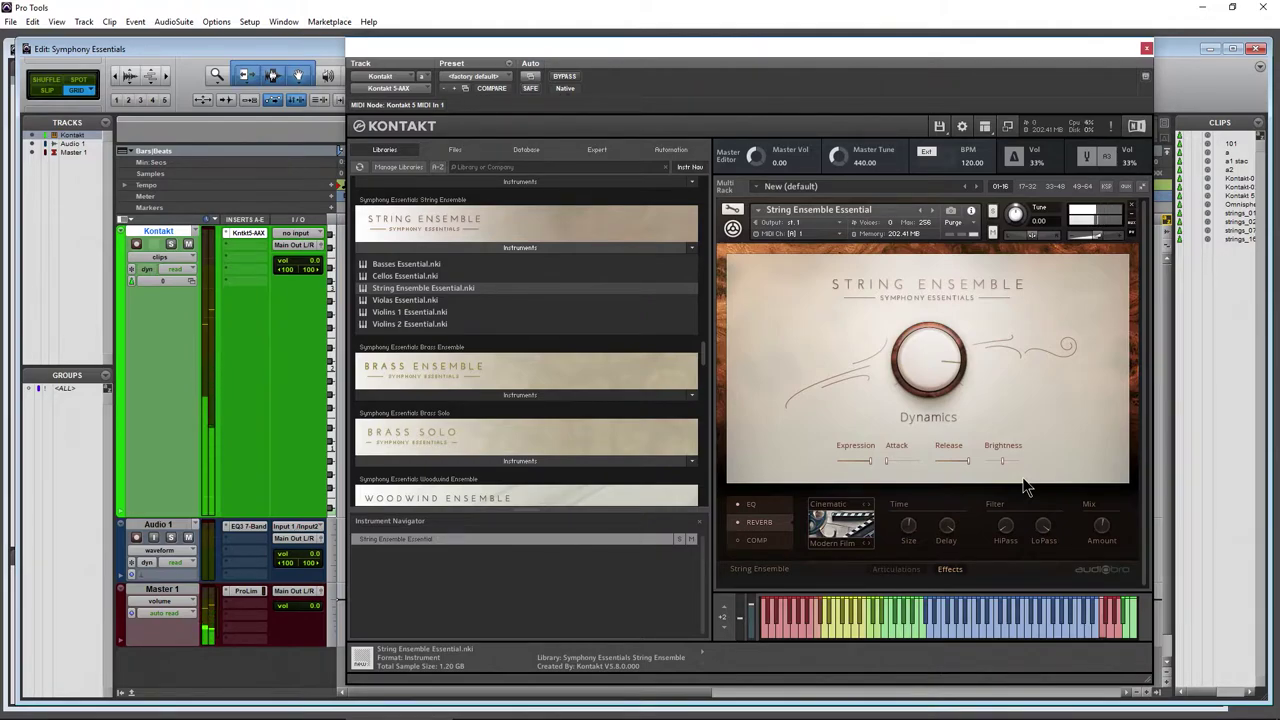
{"action": "left_click_drag", "start_coordinate": [950, 537], "coordinate": [951, 549]}
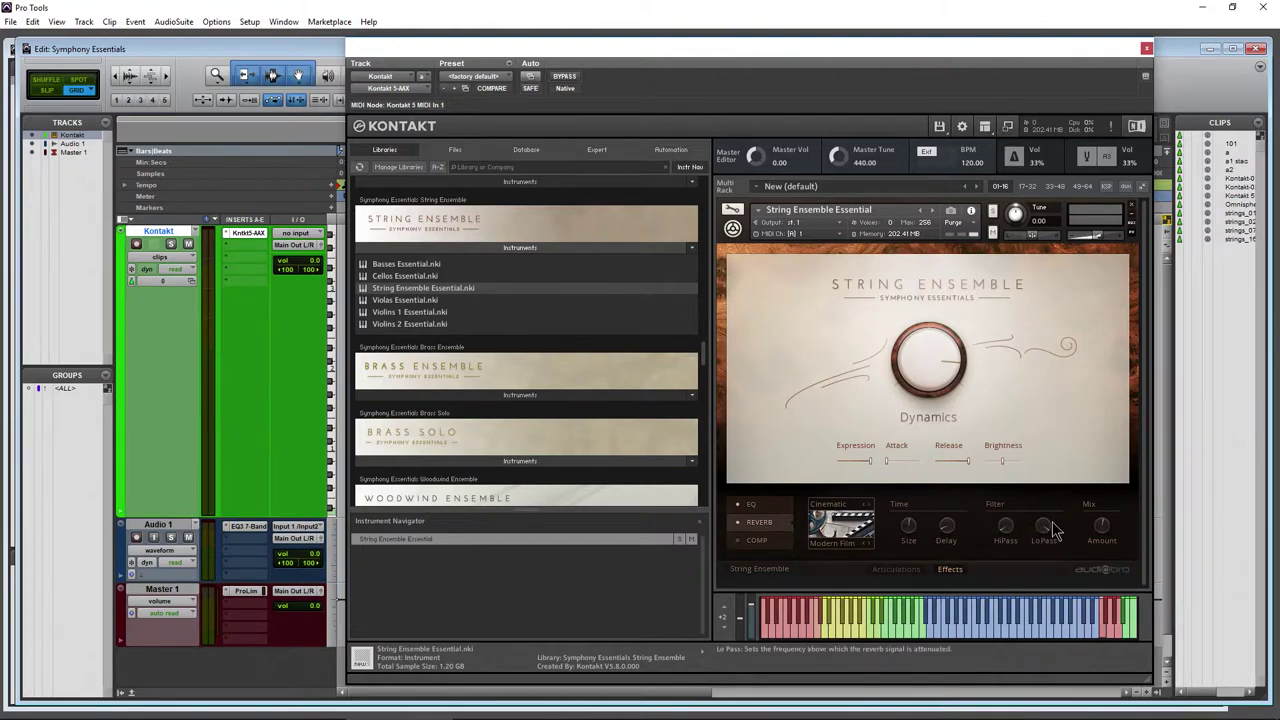
- Open the EQ3 7-Band on the Audio 1 track, disable its MF band and enable the HPF and LPF filters
{"action": "left_click", "coordinate": [250, 527]}
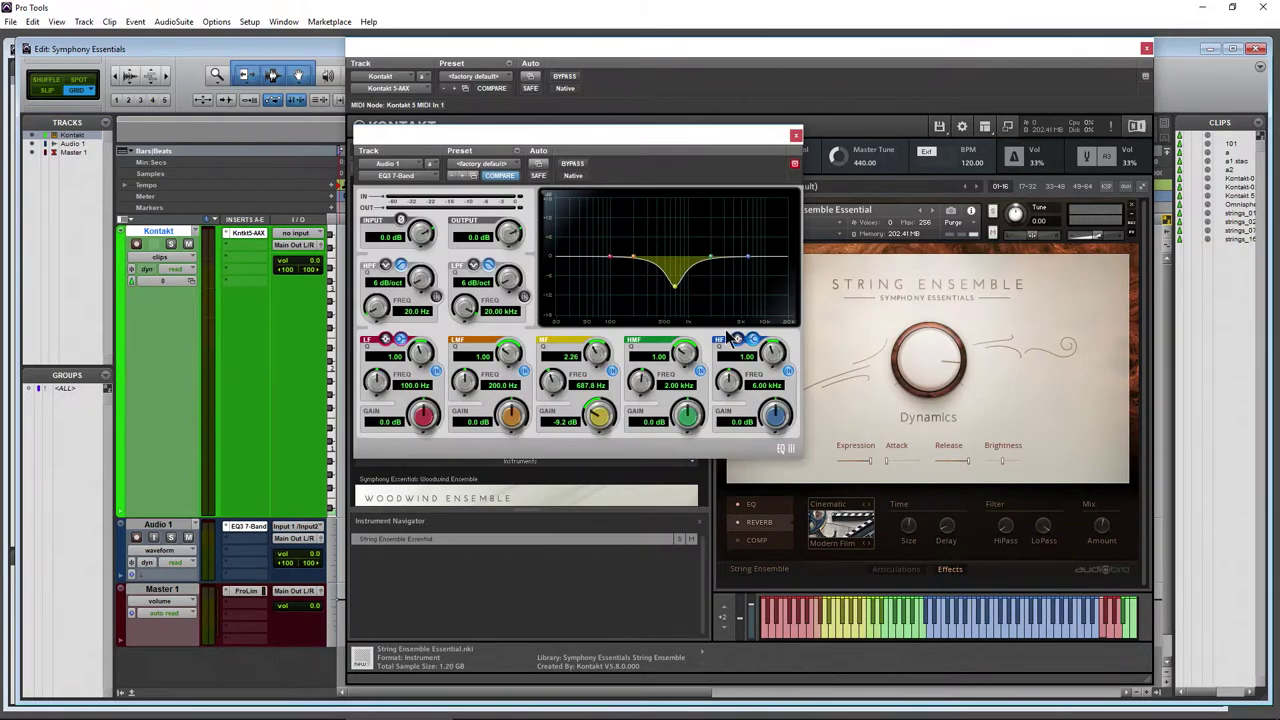
{"action": "left_click", "coordinate": [612, 370]}
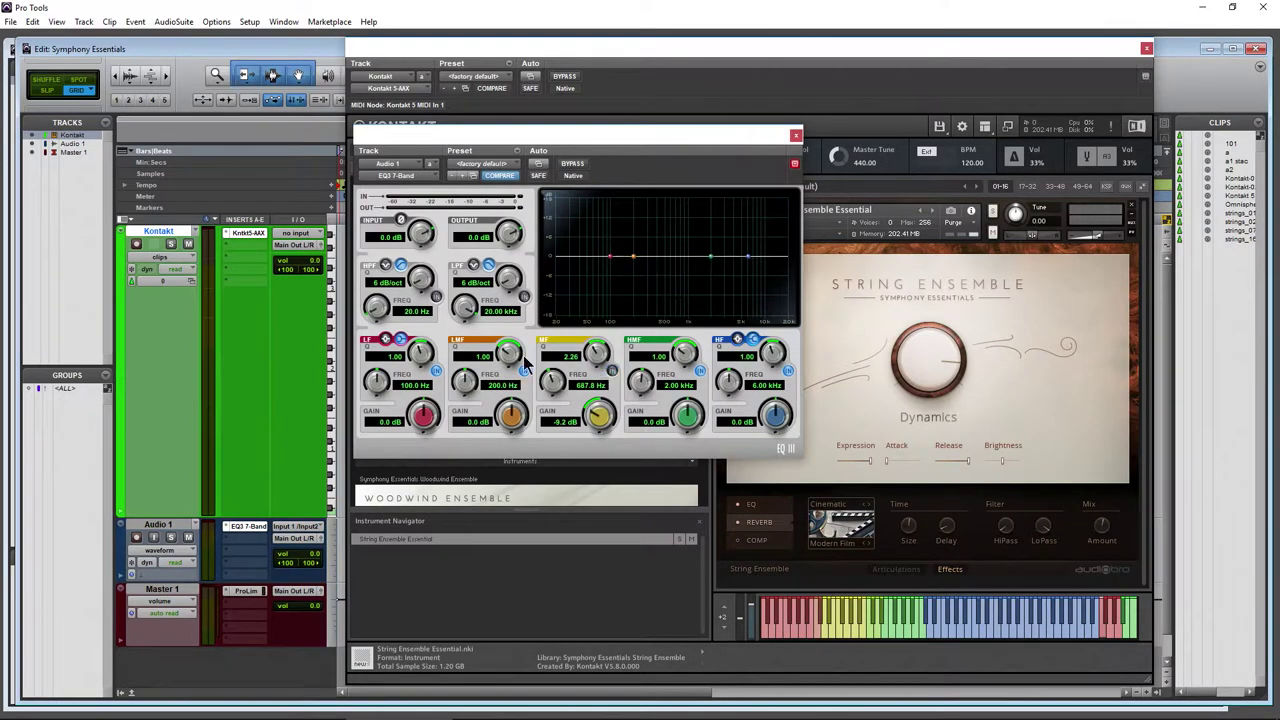
{"action": "left_click", "coordinate": [436, 297]}
{"action": "left_click", "coordinate": [524, 297]}
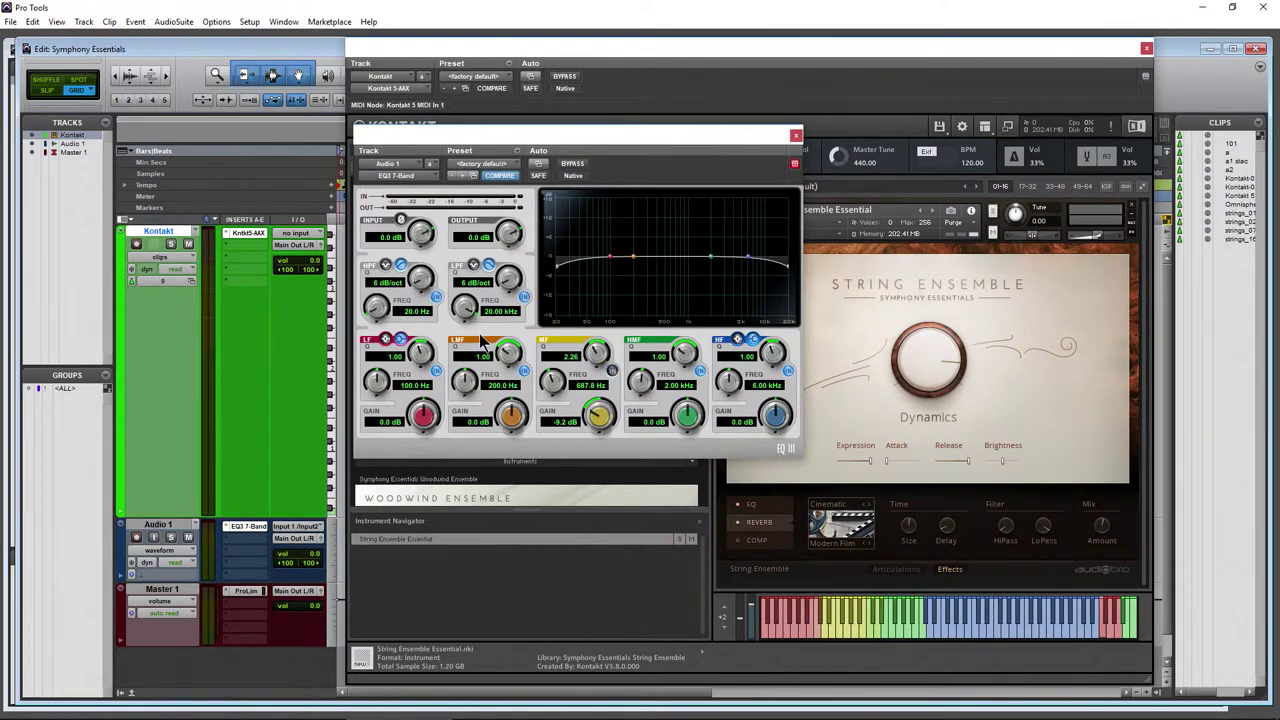
- Sweep the EQ3 filters to an HPF of 310.1 Hz and an LPF of 1.31 kHz, and close the plug-in
{"action": "left_click_drag", "start_coordinate": [384, 318], "coordinate": [383, 240]}
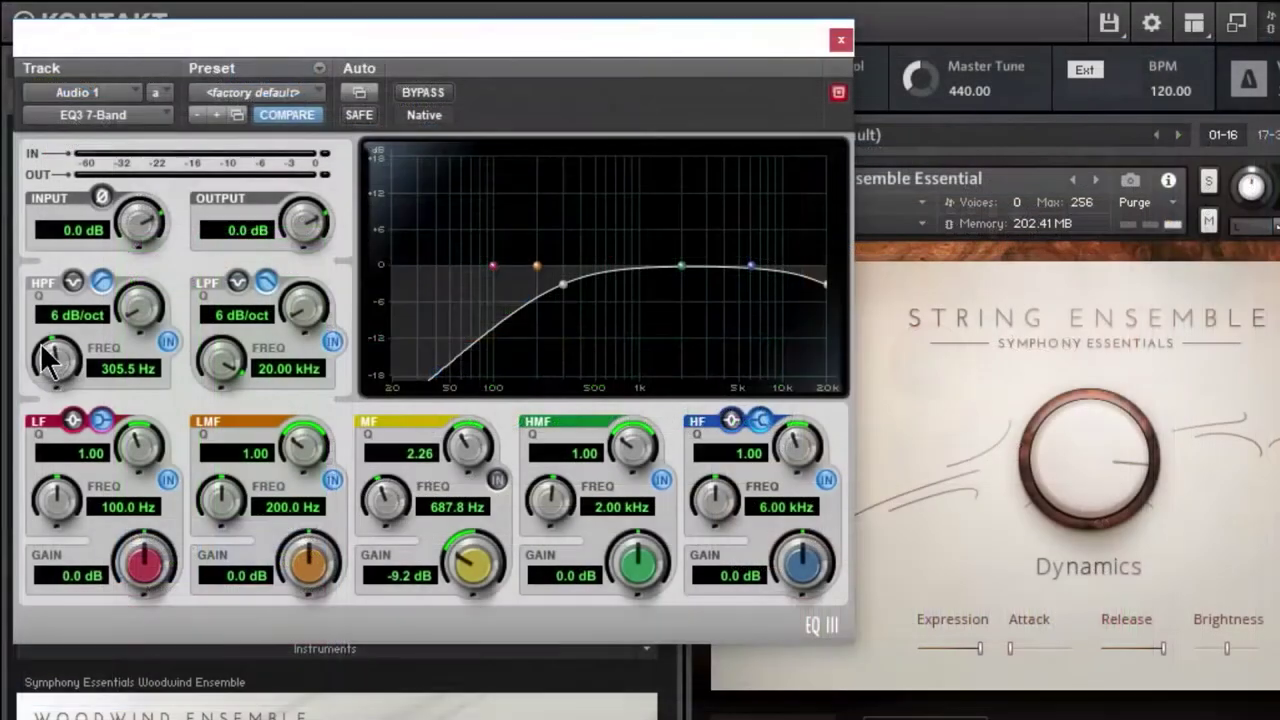
{"action": "left_click_drag", "start_coordinate": [50, 362], "coordinate": [50, 325]}
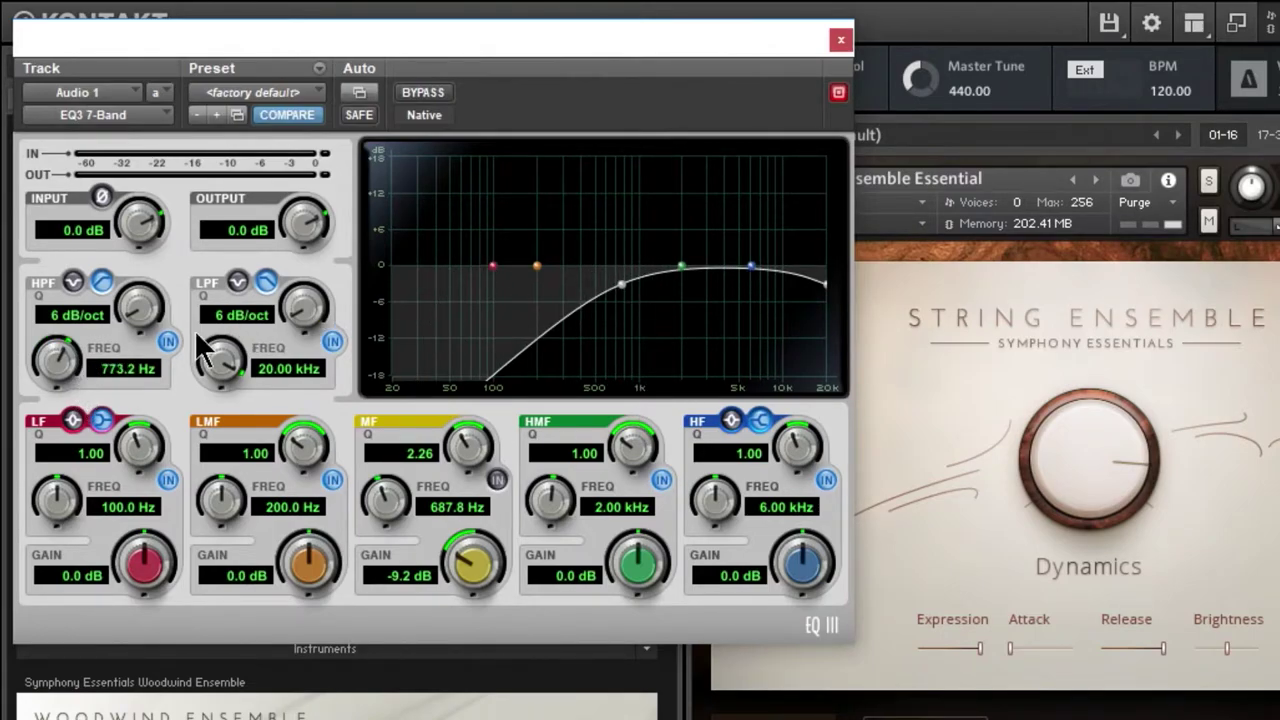
{"action": "left_click_drag", "start_coordinate": [64, 352], "coordinate": [63, 383]}
{"action": "left_click_drag", "start_coordinate": [228, 370], "coordinate": [220, 657]}
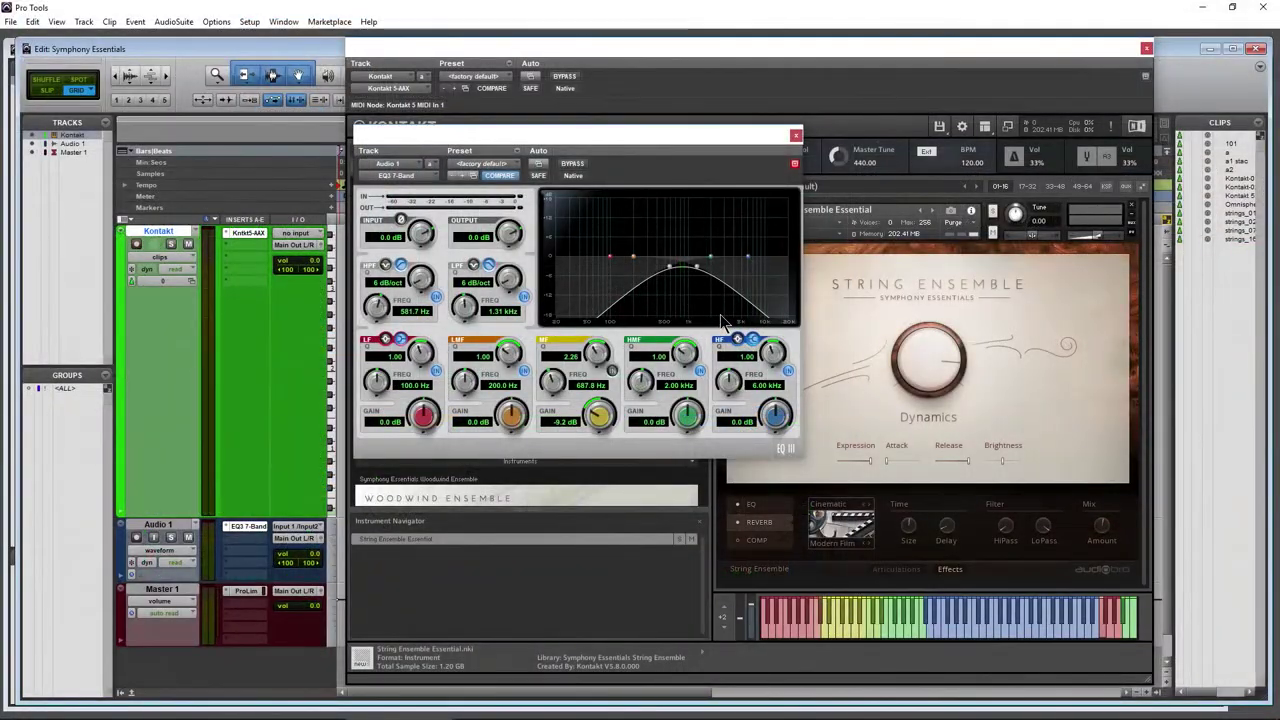
{"action": "left_click_drag", "start_coordinate": [378, 320], "coordinate": [380, 360]}
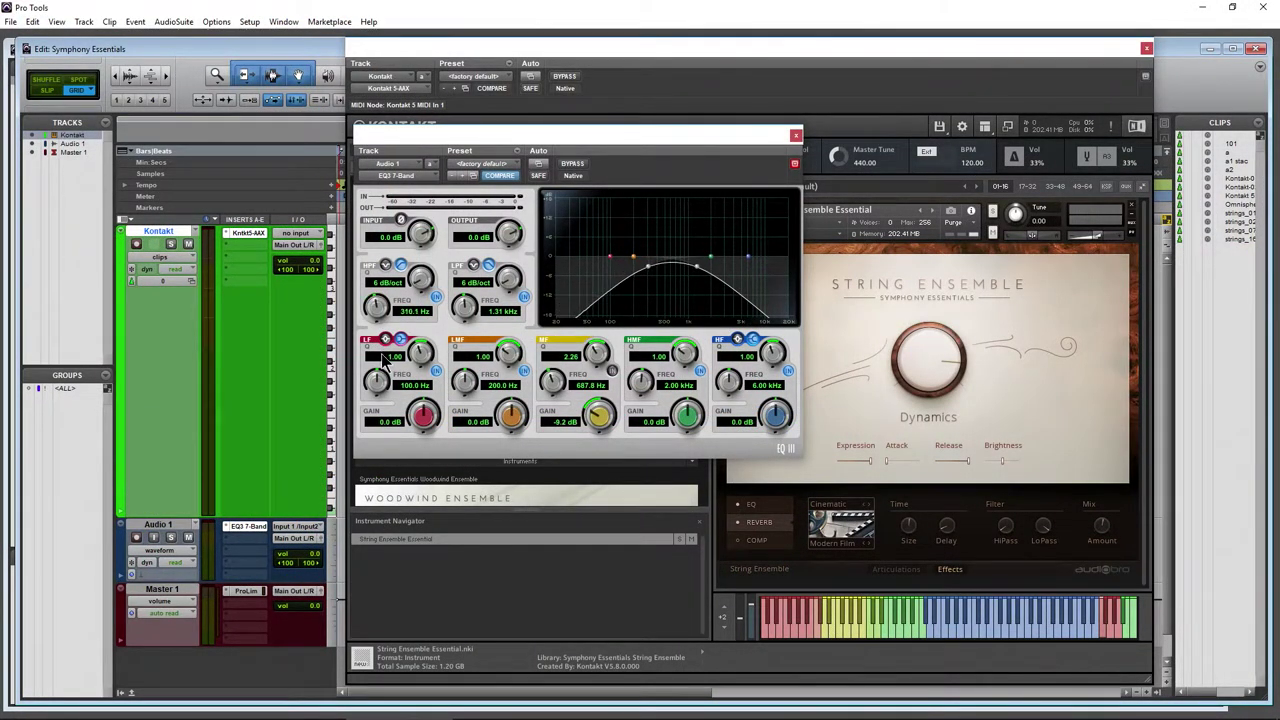
{"action": "left_click", "coordinate": [795, 134]}
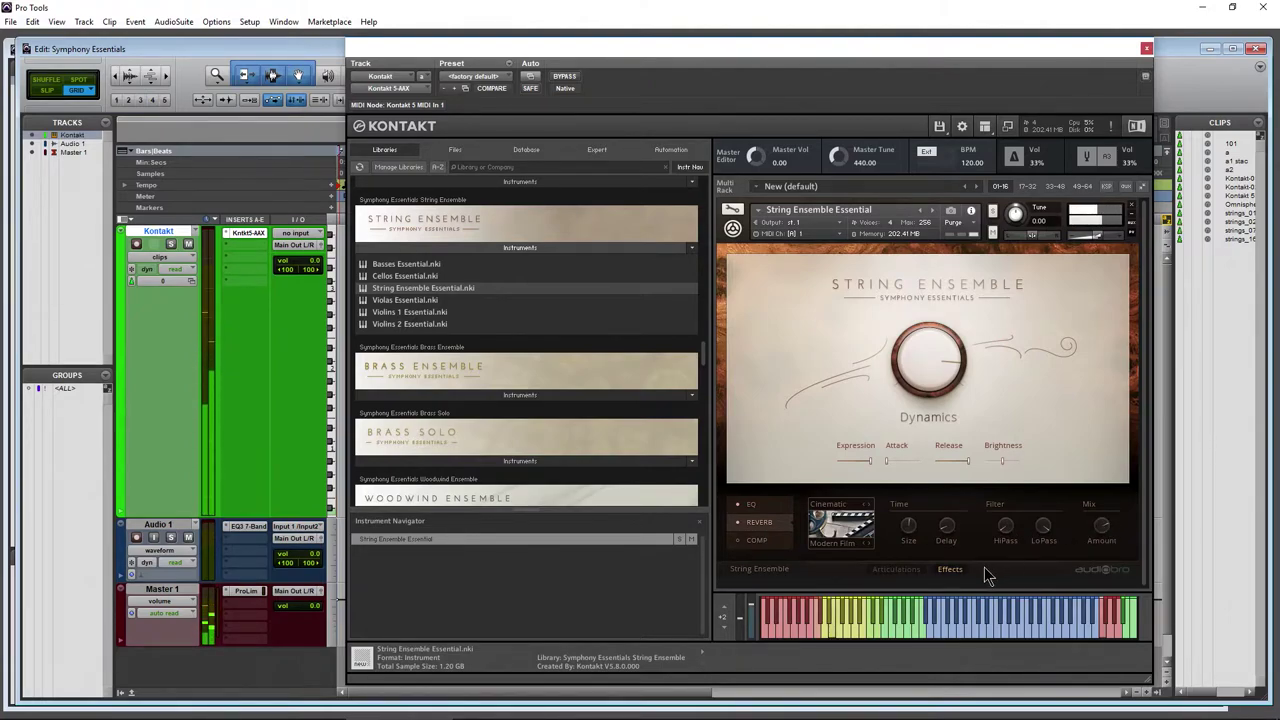
- Try raising the reverb's HiPass filter and lowering its LoPass filter to narrow the reverb signal
{"action": "mouse_move", "coordinate": [1012, 530]}
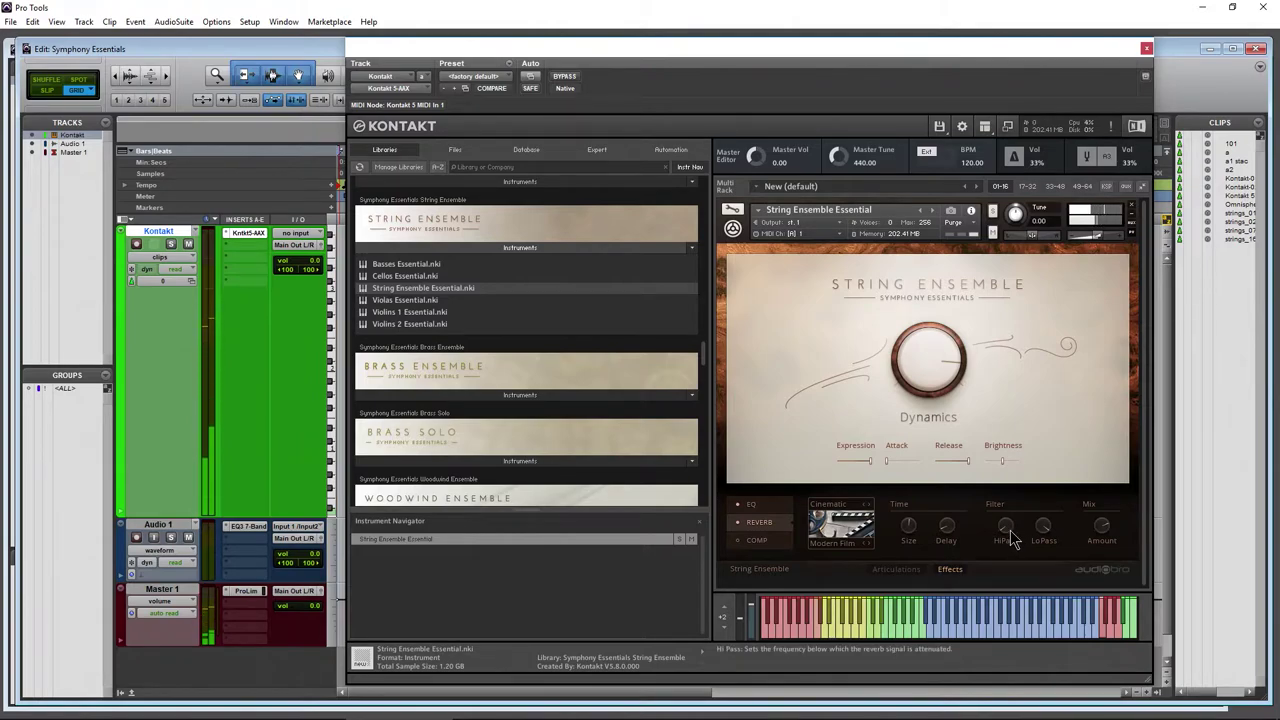
{"action": "left_click_drag", "start_coordinate": [1012, 530], "coordinate": [1010, 506]}
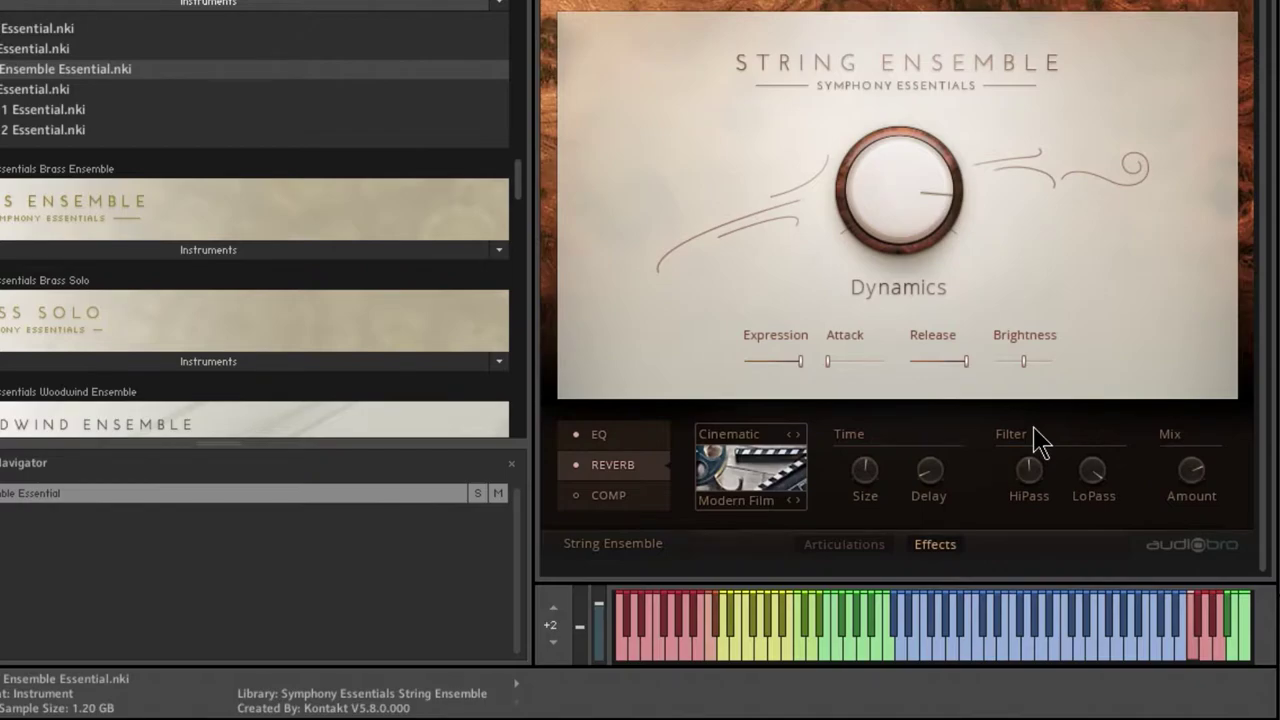
{"action": "left_click_drag", "start_coordinate": [1089, 477], "coordinate": [1117, 492]}
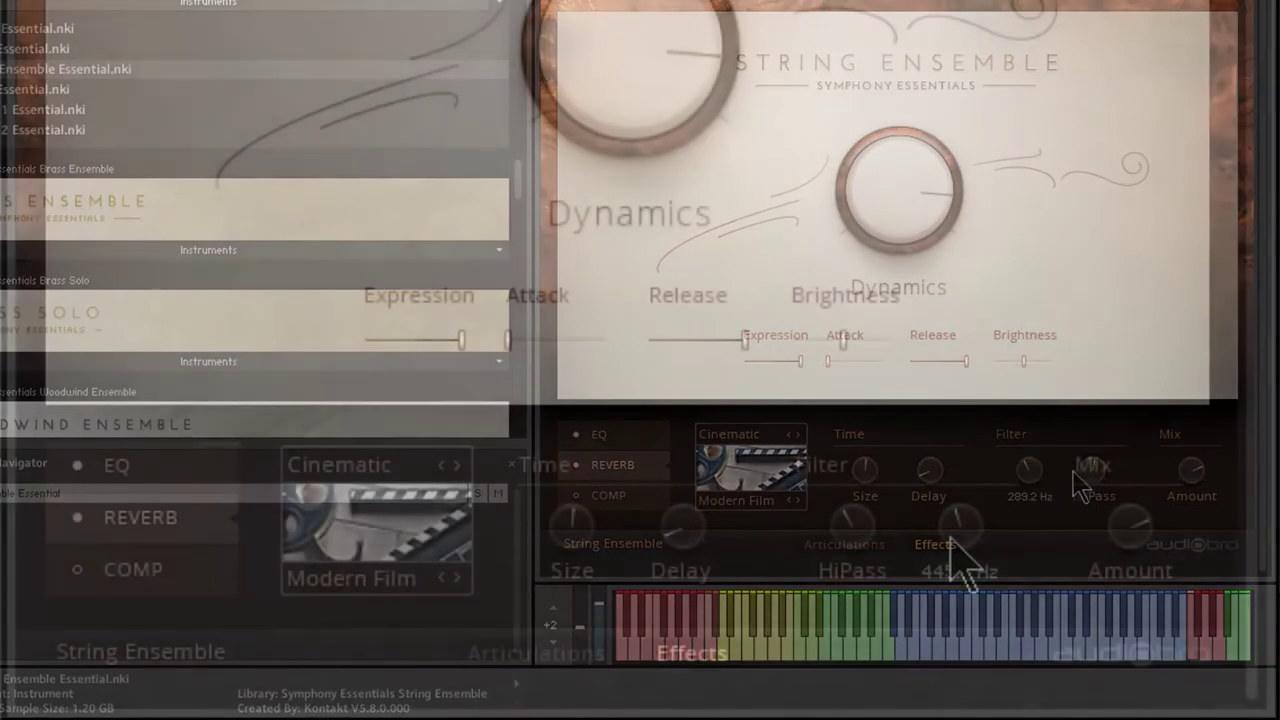
{"action": "left_click_drag", "start_coordinate": [960, 548], "coordinate": [964, 527]}
{"action": "mouse_move", "coordinate": [877, 543]}
{"action": "left_mouse_down"}
{"action": "mouse_move", "coordinate": [871, 523]}
{"action": "mouse_move", "coordinate": [872, 534]}
{"action": "left_mouse_up"}
{"action": "left_click_drag", "start_coordinate": [950, 528], "coordinate": [943, 520]}
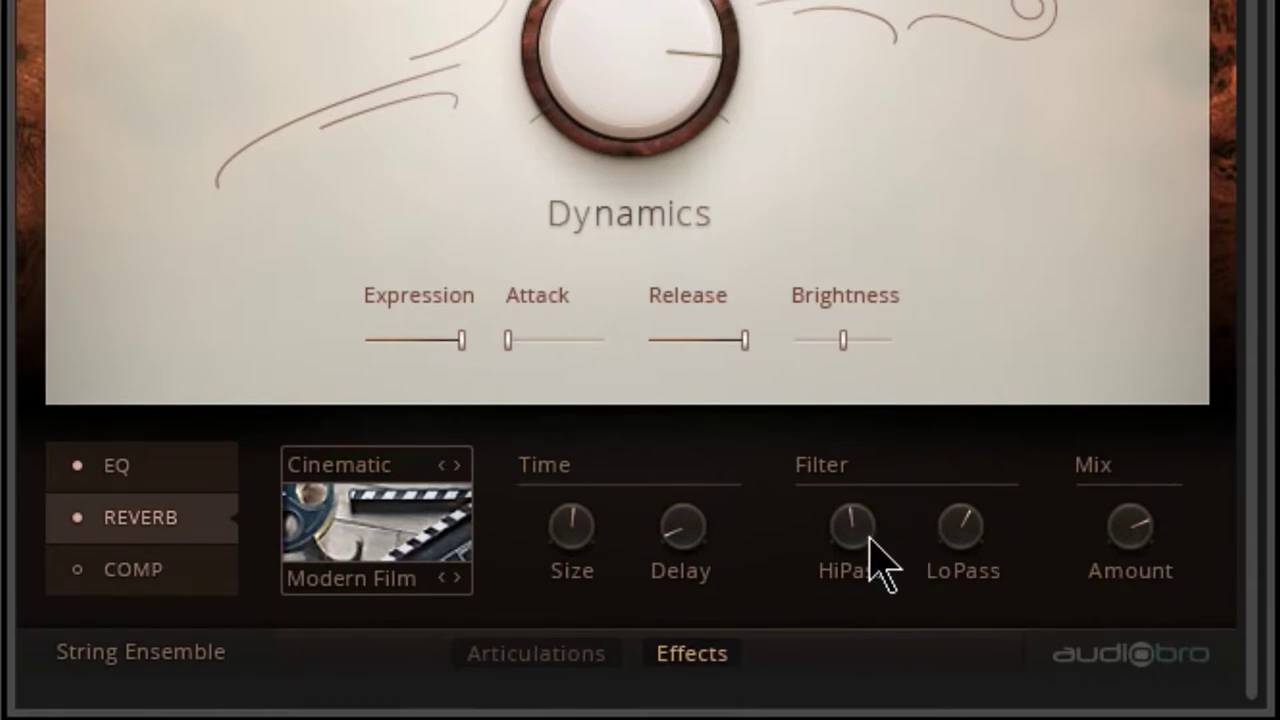
- Try a low LoPass setting on the reverb, and reset HiPass to minimum and LoPass to maximum
{"action": "left_click_drag", "start_coordinate": [950, 528], "coordinate": [950, 626]}
{"action": "left_click_drag", "start_coordinate": [853, 538], "coordinate": [863, 651]}
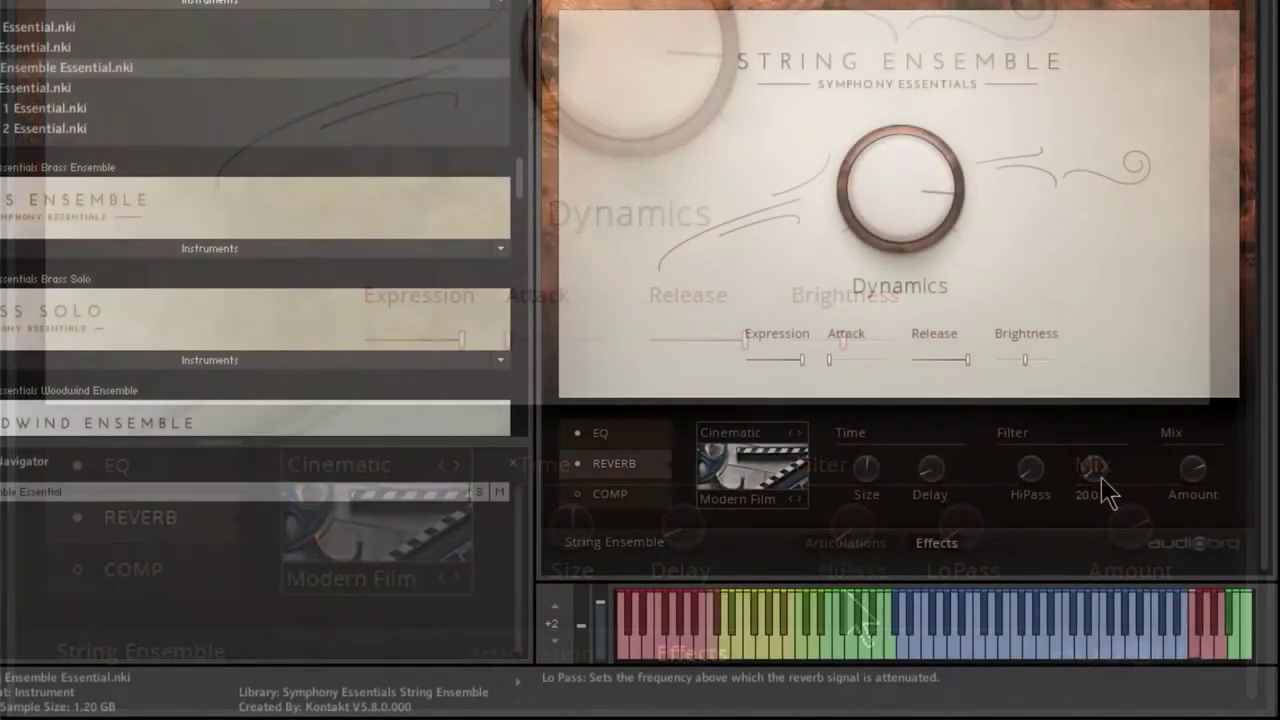
{"action": "left_click_drag", "start_coordinate": [987, 567], "coordinate": [977, 542]}
{"action": "mouse_move", "coordinate": [1105, 478]}
{"action": "left_mouse_down"}
{"action": "mouse_move", "coordinate": [1103, 456]}
{"action": "mouse_move", "coordinate": [1094, 464]}
{"action": "left_mouse_up"}
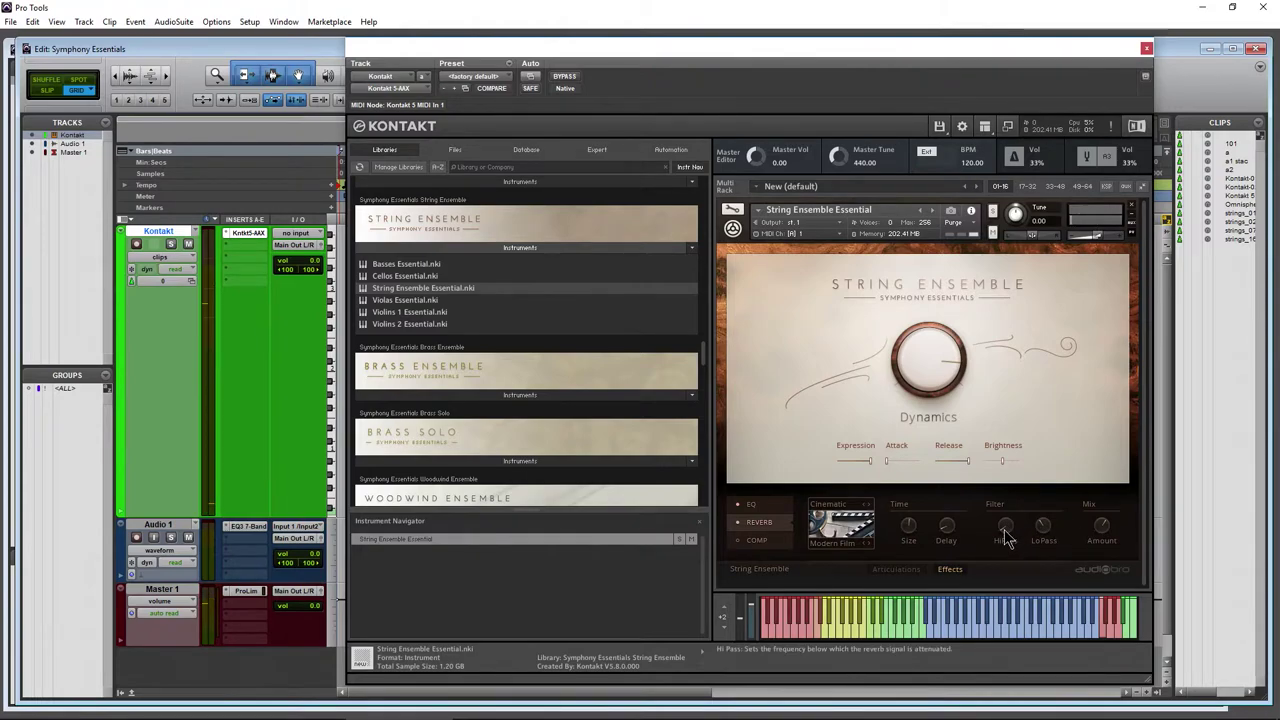
{"action": "left_click_drag", "start_coordinate": [1042, 527], "coordinate": [1034, 463]}
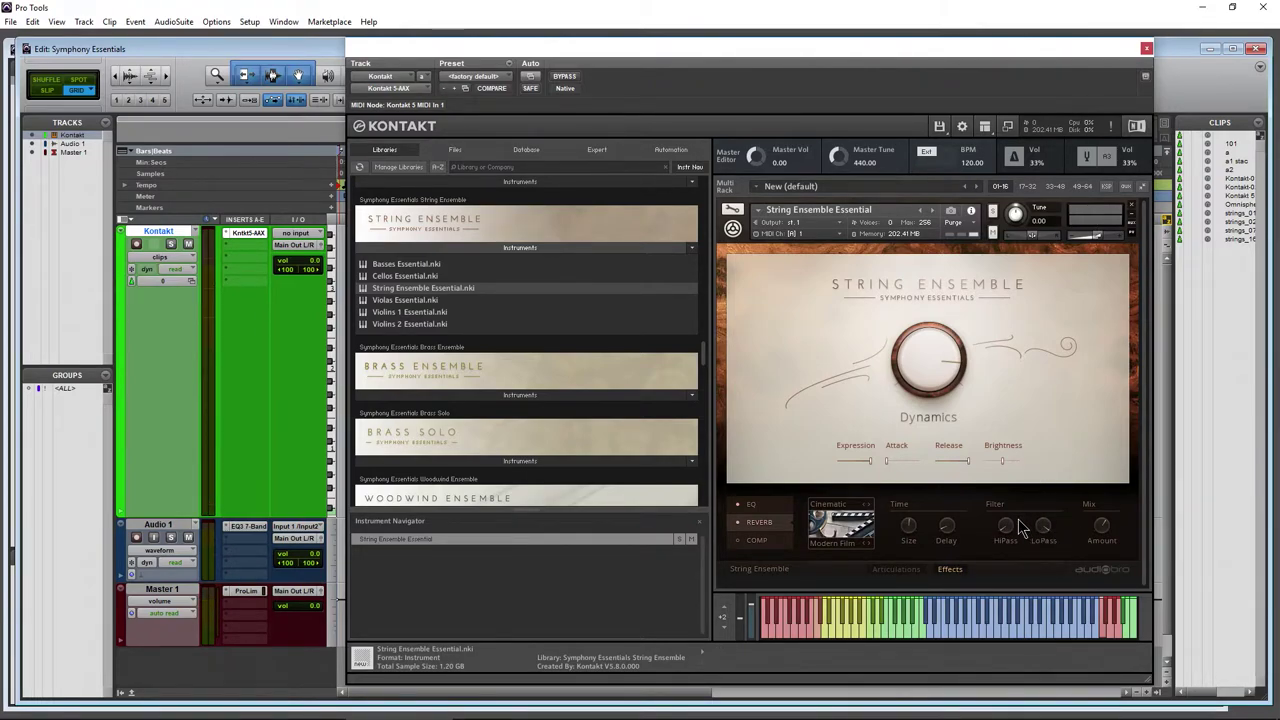
- Switch to the compressor effect, lower its Threshold, and adjust its Ratio and Attack
{"action": "left_click", "coordinate": [748, 540]}
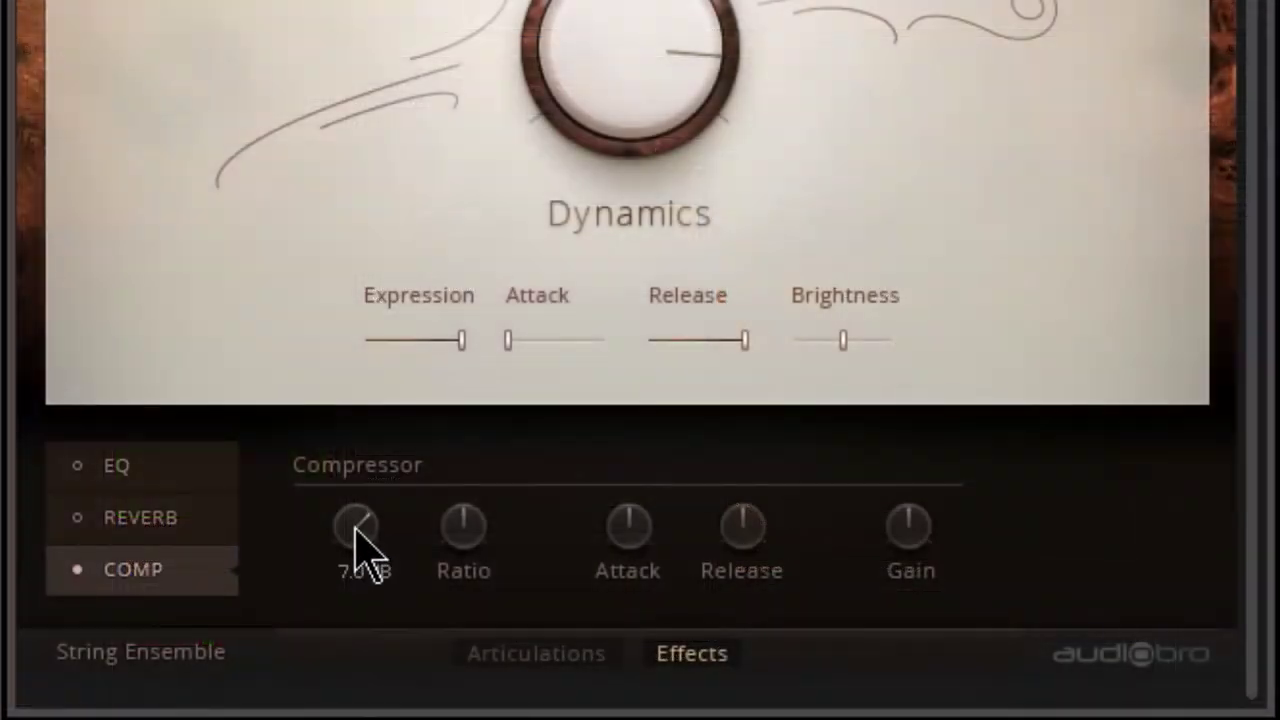
{"action": "left_click_drag", "start_coordinate": [833, 524], "coordinate": [834, 553]}
{"action": "left_click_drag", "start_coordinate": [358, 590], "coordinate": [366, 551]}
{"action": "left_click_drag", "start_coordinate": [466, 549], "coordinate": [455, 526]}
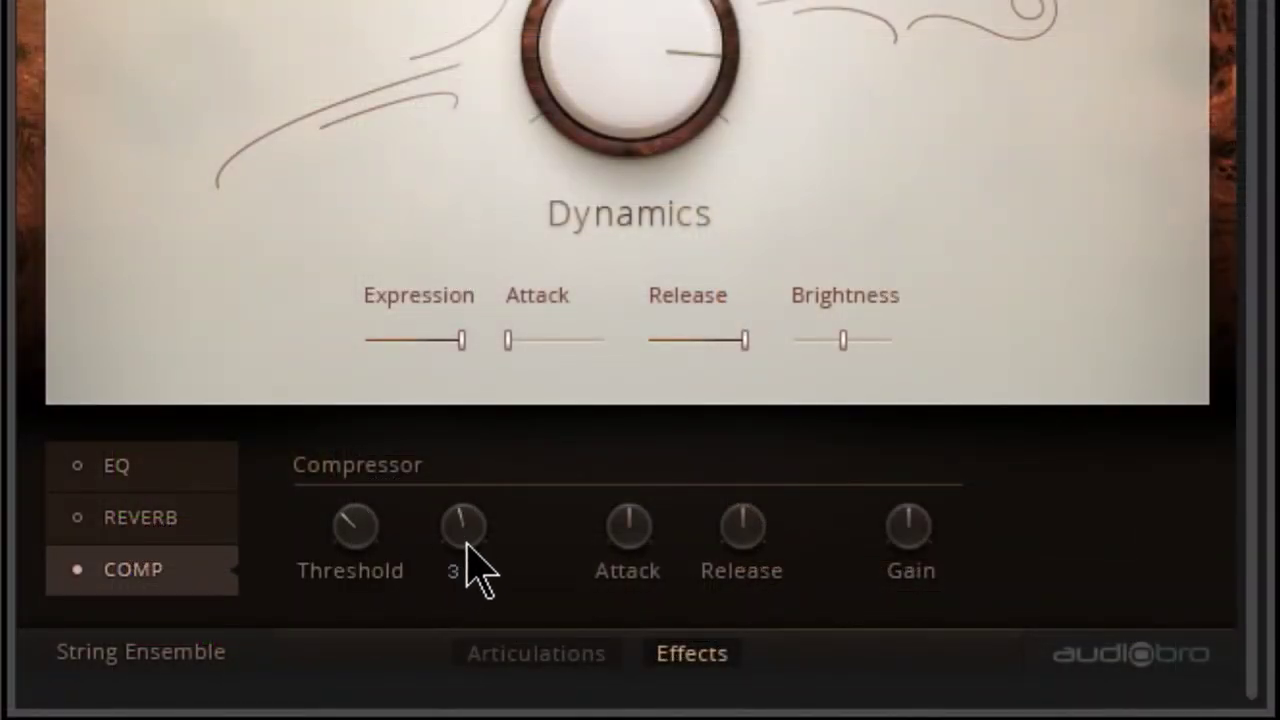
{"action": "mouse_move", "coordinate": [628, 520]}
{"action": "left_click_drag", "start_coordinate": [626, 520], "coordinate": [594, 550]}
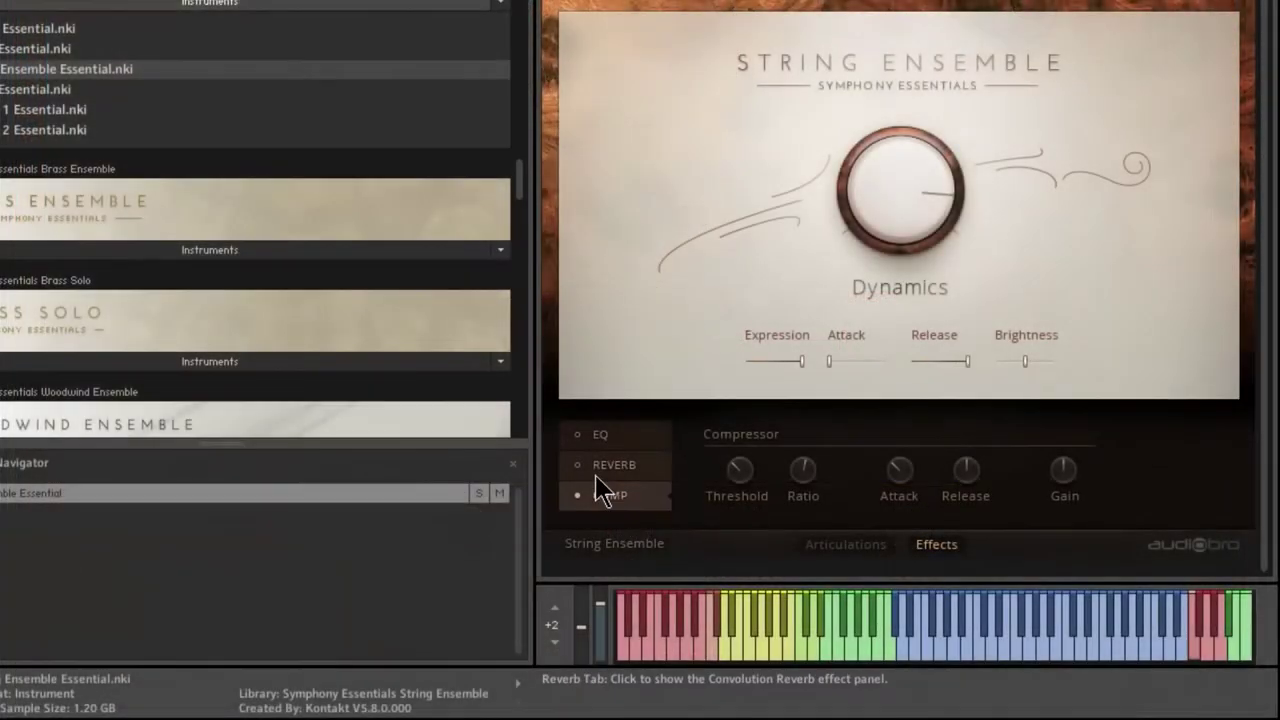
- Turn the reverb back on with a Mix Amount of 70/29 and return to the compressor settings
{"action": "left_click", "coordinate": [605, 466]}
{"action": "scroll", "coordinate": [1190, 494], "scroll_direction": "up", "scroll_amount": 2}
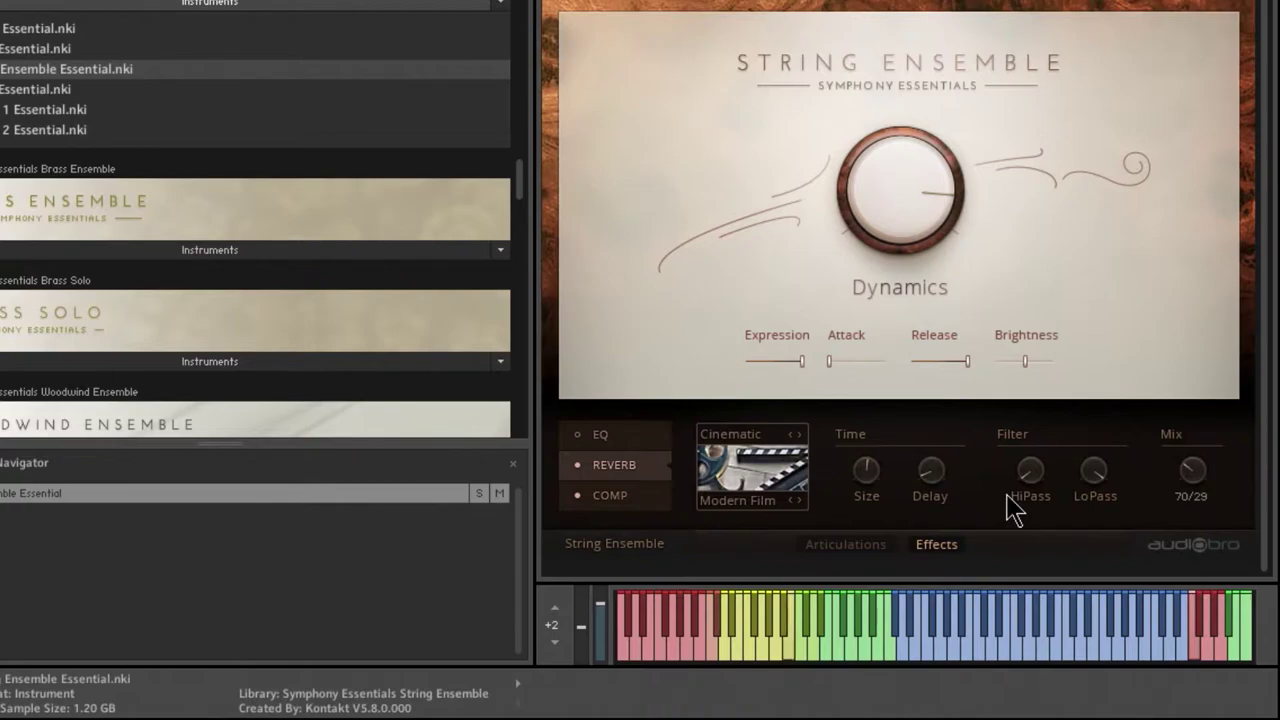
{"action": "left_click", "coordinate": [622, 505]}
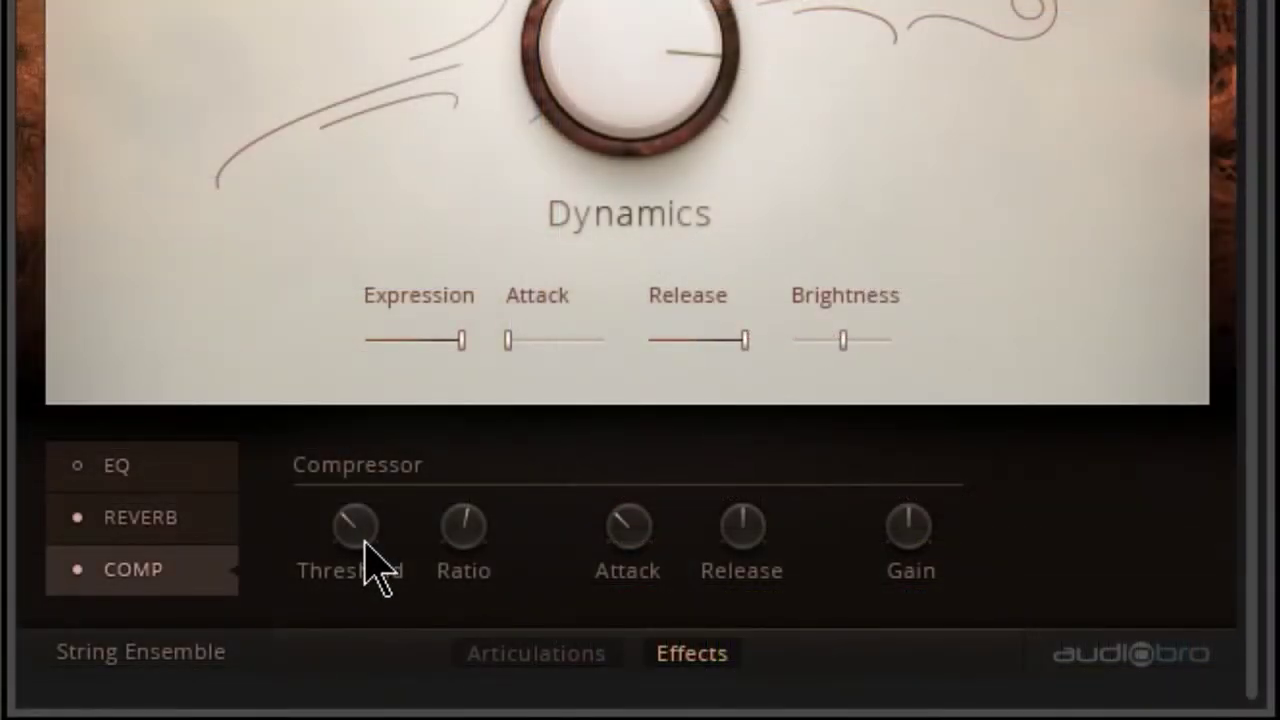
- Raise the compressor's Ratio, lengthen its Attack and Release, adjust the Threshold, and compare the sound with the compressor bypassed
{"action": "mouse_move", "coordinate": [364, 543]}
{"action": "left_mouse_down"}
{"action": "mouse_move", "coordinate": [363, 449]}
{"action": "mouse_move", "coordinate": [376, 538]}
{"action": "left_mouse_up"}
{"action": "left_click_drag", "start_coordinate": [460, 530], "coordinate": [457, 491]}
{"action": "left_click_drag", "start_coordinate": [622, 530], "coordinate": [634, 694]}
{"action": "left_click_drag", "start_coordinate": [623, 537], "coordinate": [597, 387]}
{"action": "left_click_drag", "start_coordinate": [756, 538], "coordinate": [753, 695]}
{"action": "left_click_drag", "start_coordinate": [757, 525], "coordinate": [740, 322]}
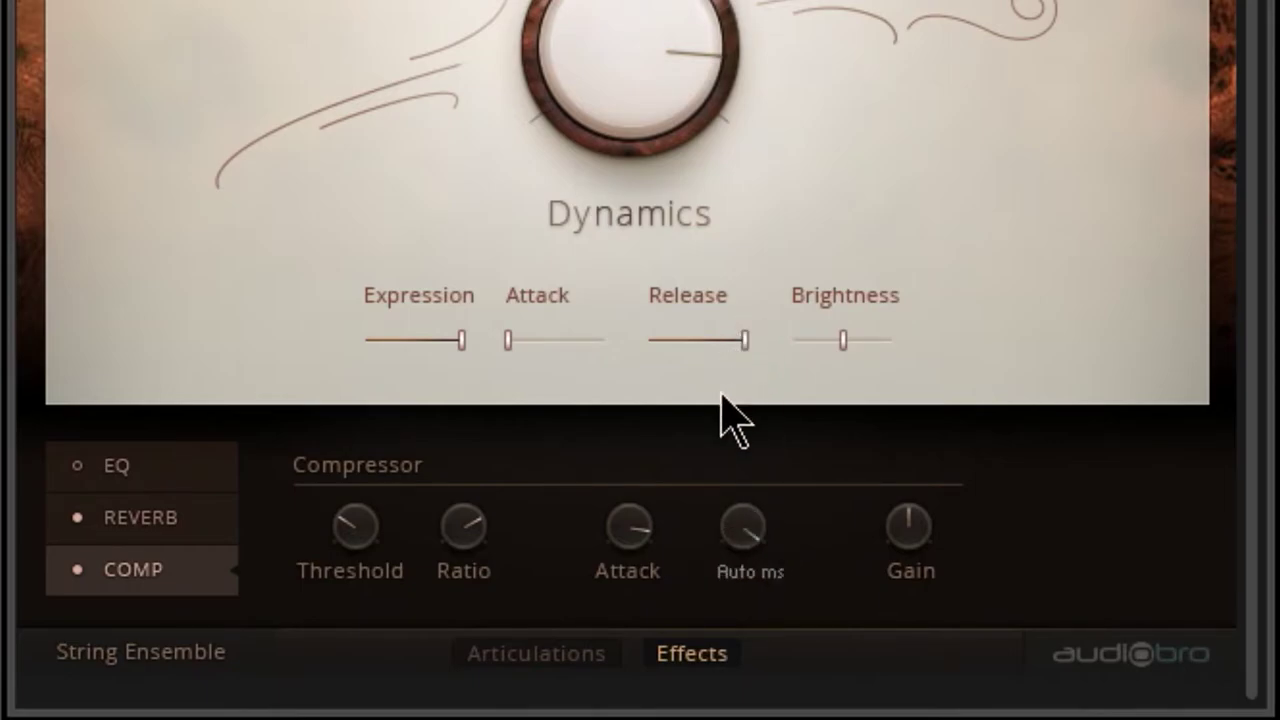
{"action": "left_click_drag", "start_coordinate": [751, 537], "coordinate": [754, 571]}
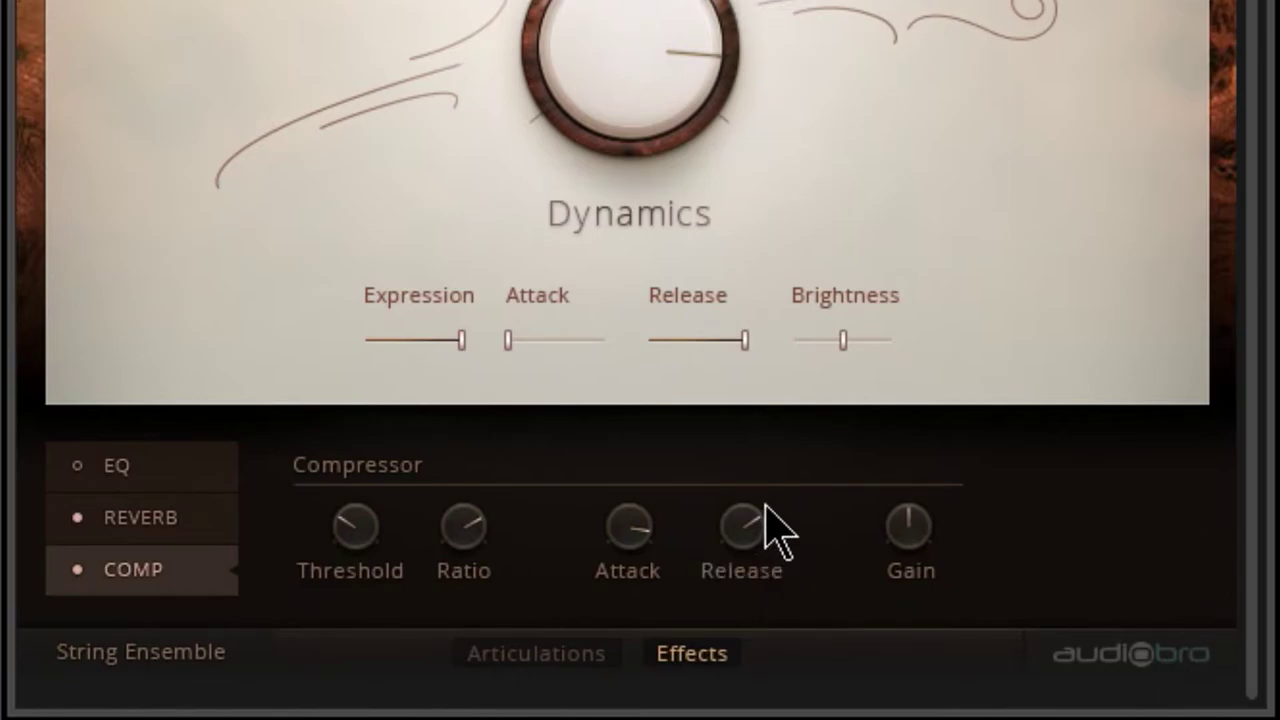
{"action": "left_click", "coordinate": [75, 571]}
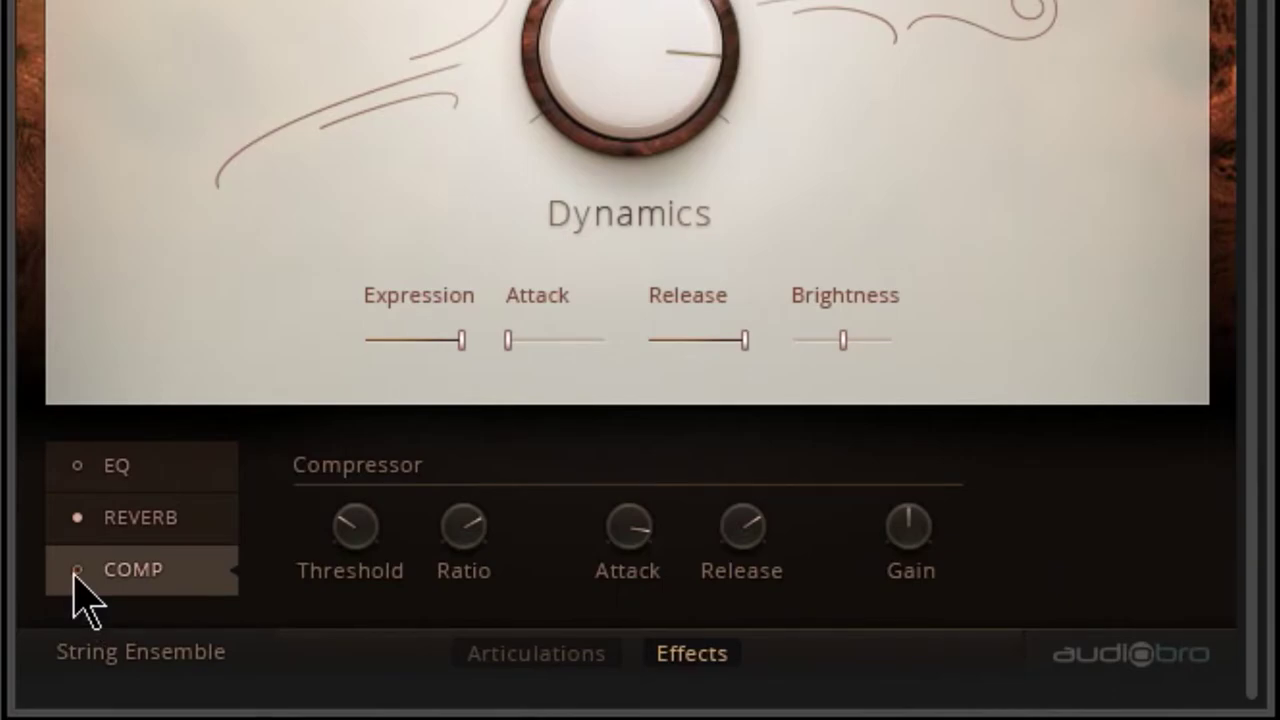
{"action": "left_click", "coordinate": [77, 578]}
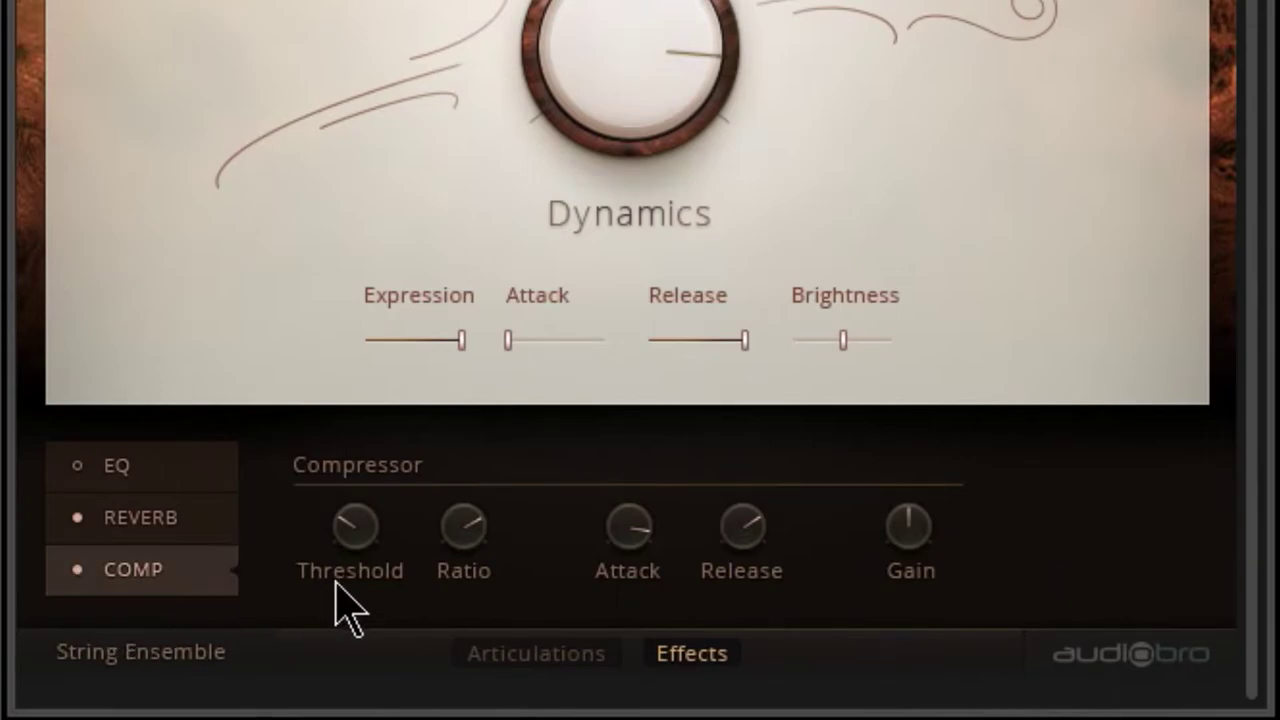
- Lower the compressor's Threshold to minimum, set Release to 400 ms, shorten the Attack and raise the Gain
{"action": "left_click_drag", "start_coordinate": [363, 535], "coordinate": [361, 580]}
{"action": "left_click_drag", "start_coordinate": [744, 530], "coordinate": [750, 708]}
{"action": "mouse_move", "coordinate": [917, 530]}
{"action": "left_mouse_down"}
{"action": "mouse_move", "coordinate": [903, 589]}
{"action": "mouse_move", "coordinate": [904, 508]}
{"action": "left_mouse_up"}
{"action": "left_click_drag", "start_coordinate": [731, 534], "coordinate": [729, 486]}
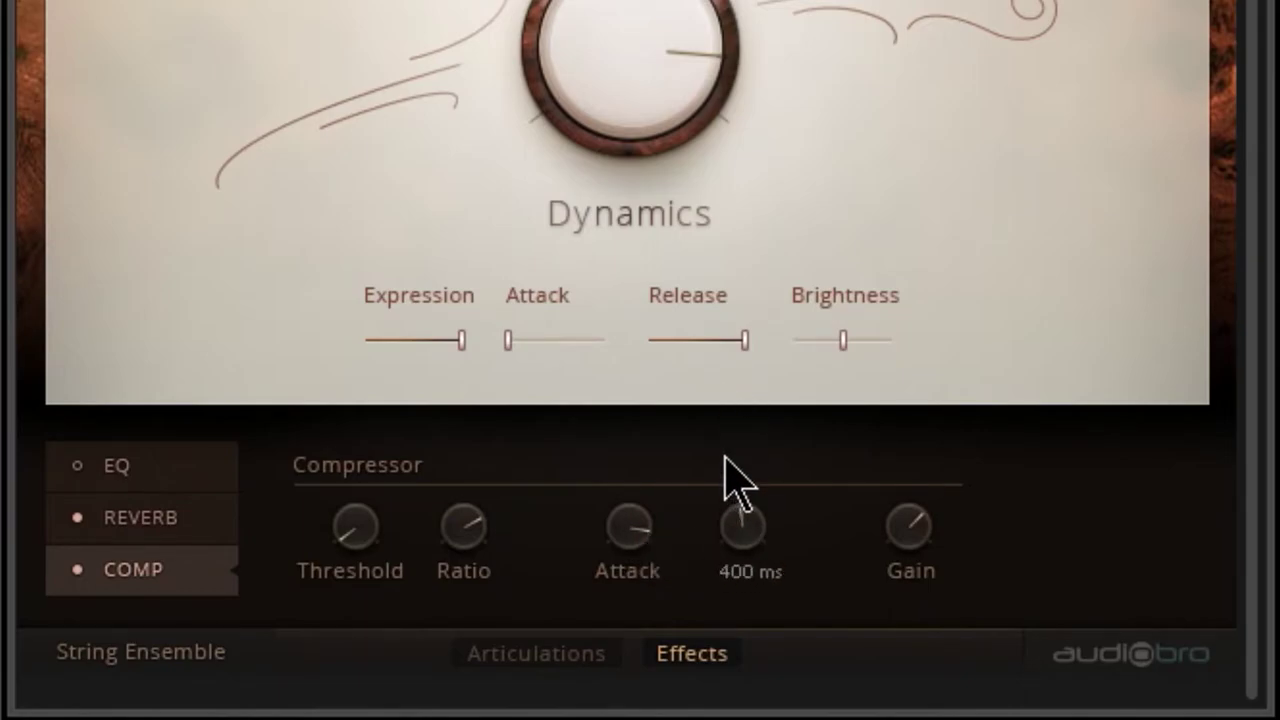
{"action": "left_click_drag", "start_coordinate": [631, 526], "coordinate": [634, 626]}
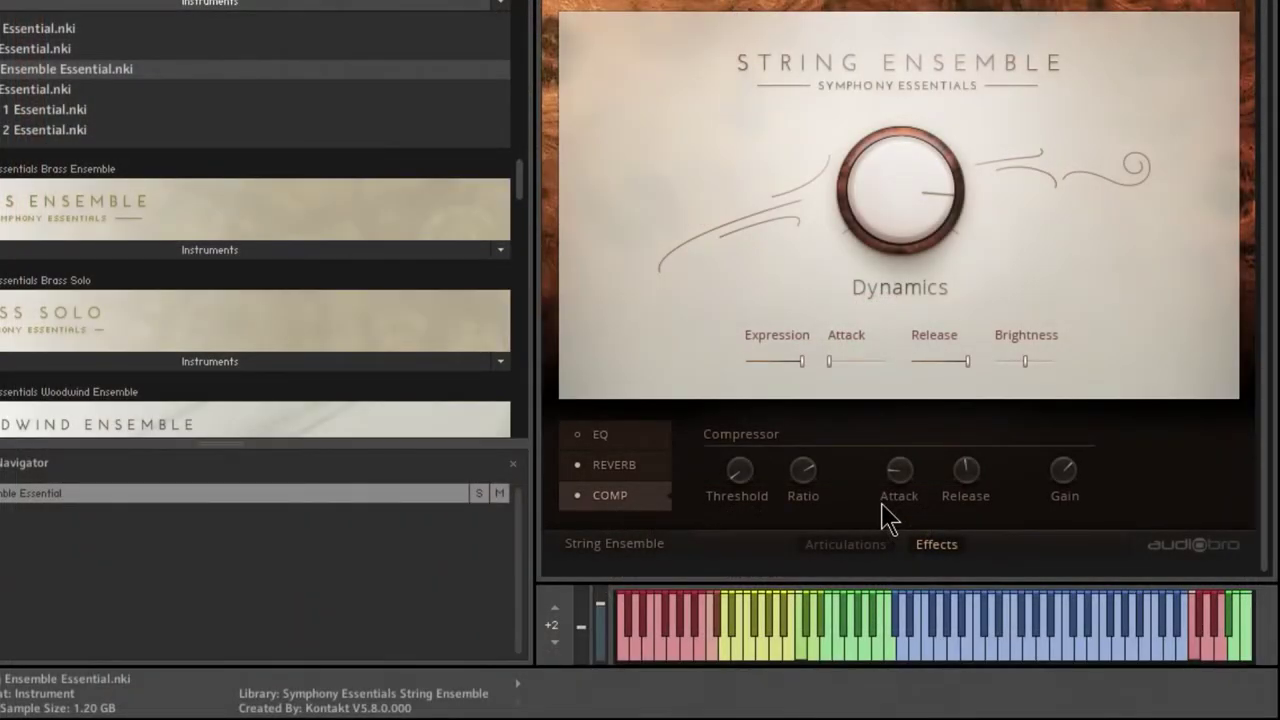
{"action": "left_click_drag", "start_coordinate": [1068, 490], "coordinate": [1066, 484]}
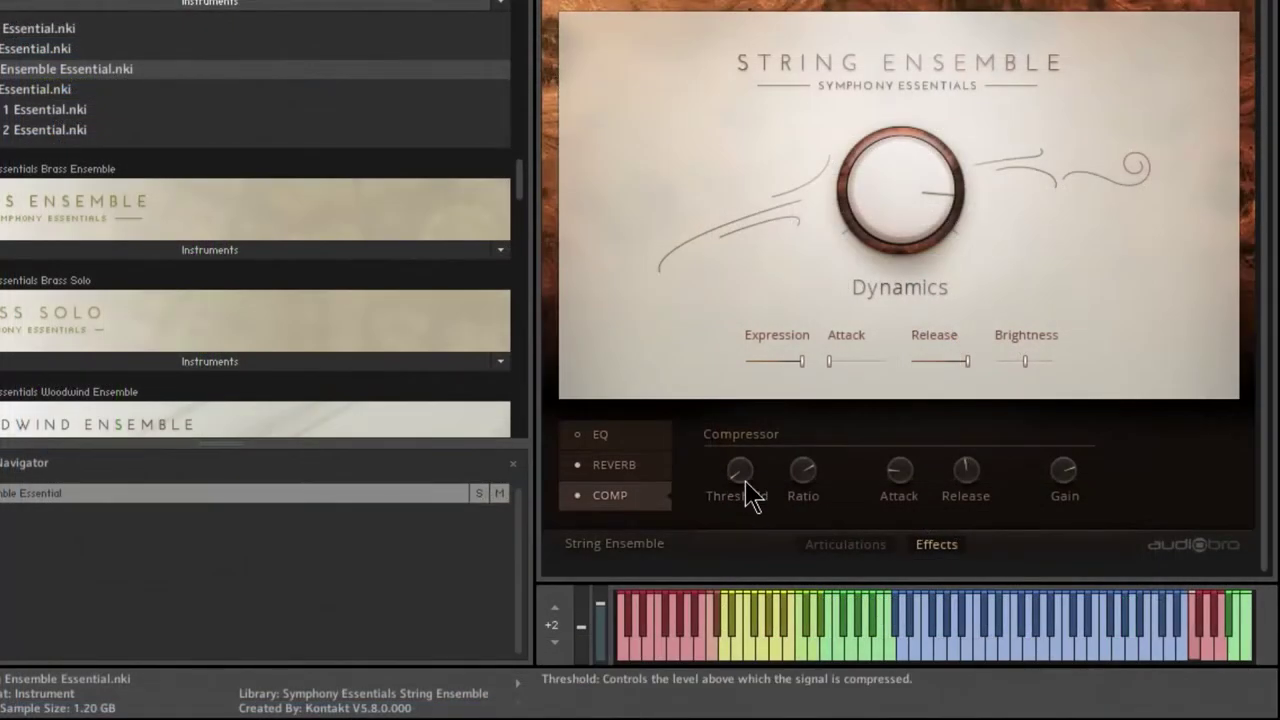
- Raise the compressor's Threshold from its minimum and toggle the compressor to compare the sound
{"action": "mouse_move", "coordinate": [836, 537]}
{"action": "left_click_drag", "start_coordinate": [739, 478], "coordinate": [742, 465]}
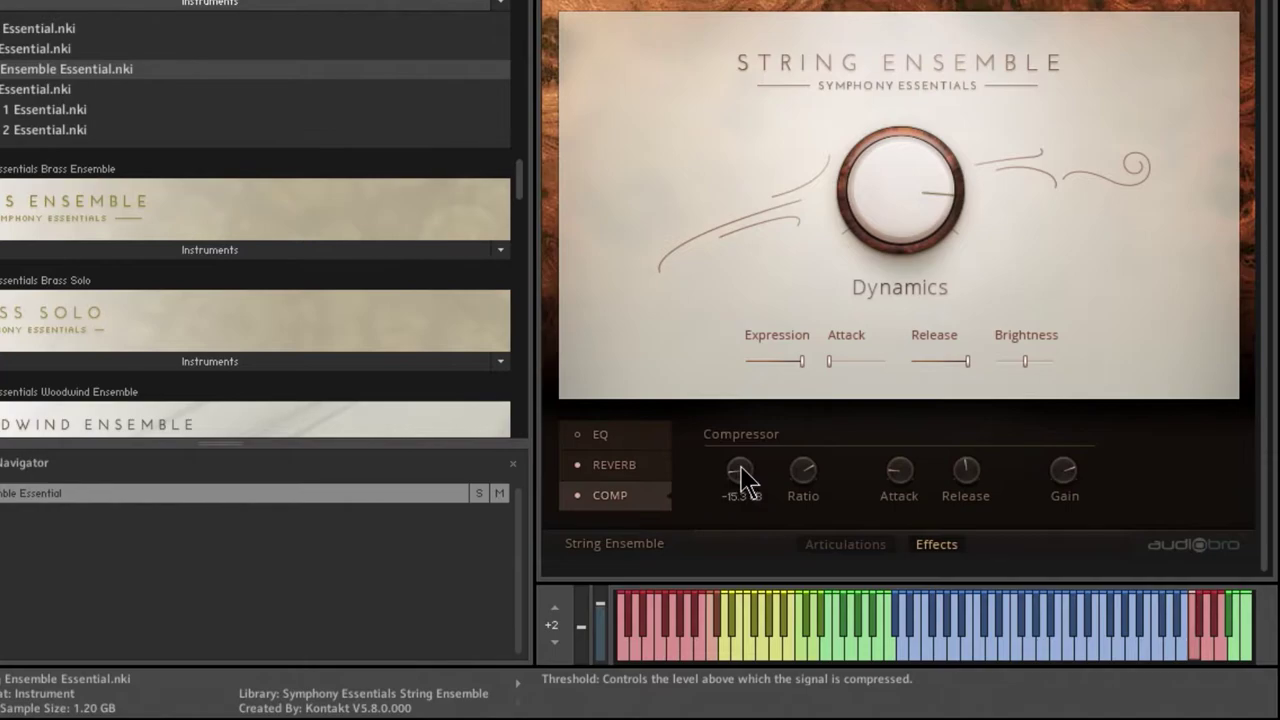
{"action": "left_click", "coordinate": [578, 497]}
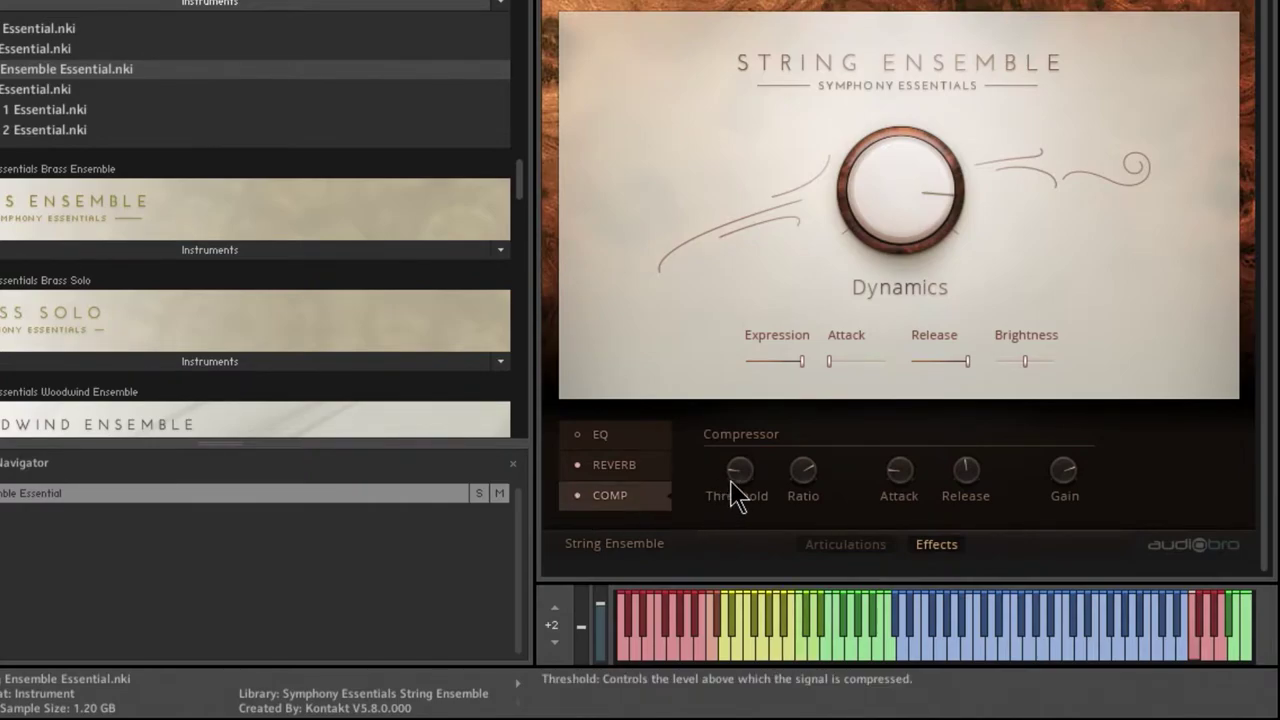
- Raise the compressor's Threshold further from its low setting
{"action": "mouse_move", "coordinate": [751, 476]}
{"action": "left_mouse_down"}
{"action": "mouse_move", "coordinate": [746, 453]}
{"action": "mouse_move", "coordinate": [803, 492]}
{"action": "mouse_move", "coordinate": [752, 490]}
{"action": "mouse_move", "coordinate": [752, 478]}
{"action": "left_mouse_up"}
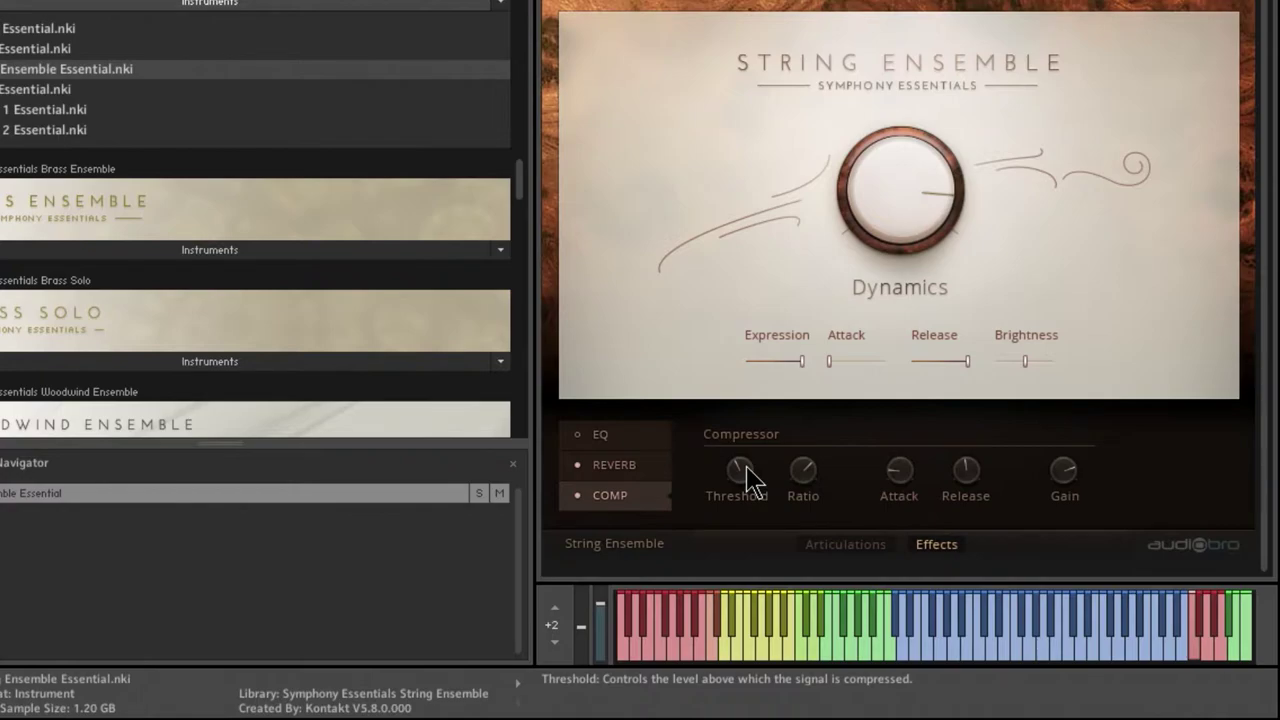
{"action": "left_click_drag", "start_coordinate": [746, 466], "coordinate": [739, 462]}
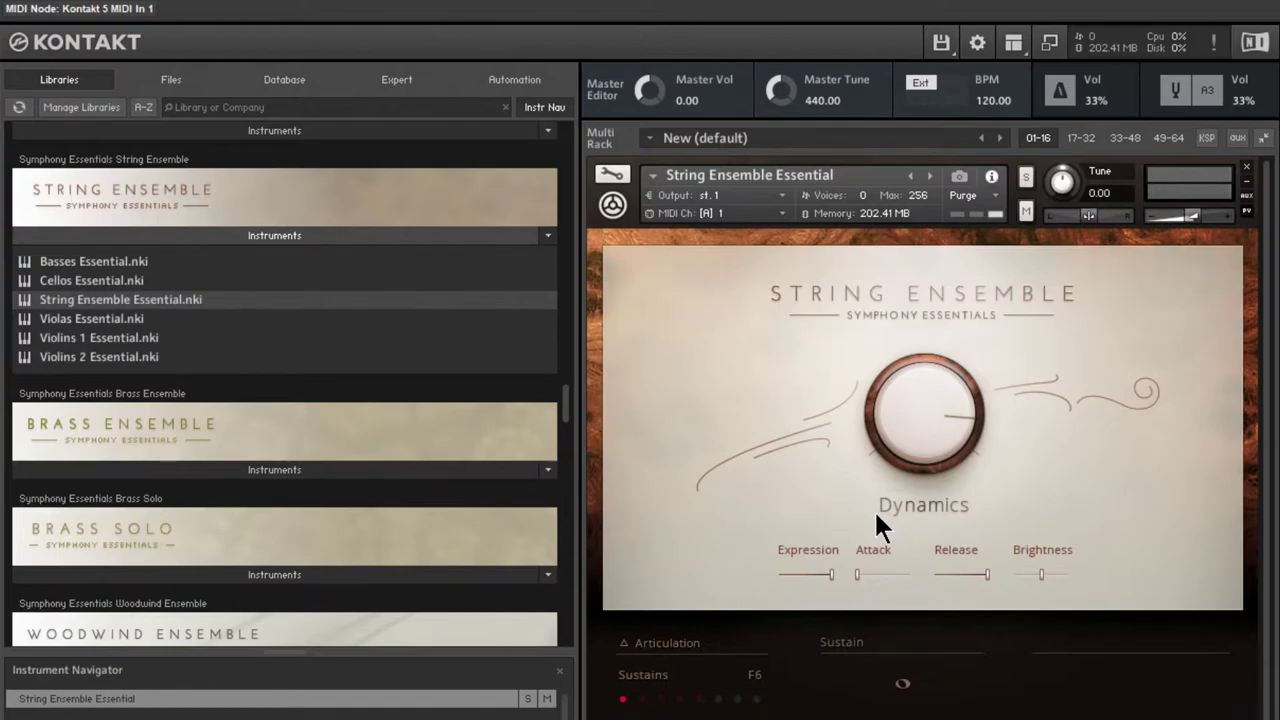
- Remove the String Ensemble Essential instrument without saving changes and load Basses Essential.nki into the rack
{"action": "left_click", "coordinate": [1246, 167]}
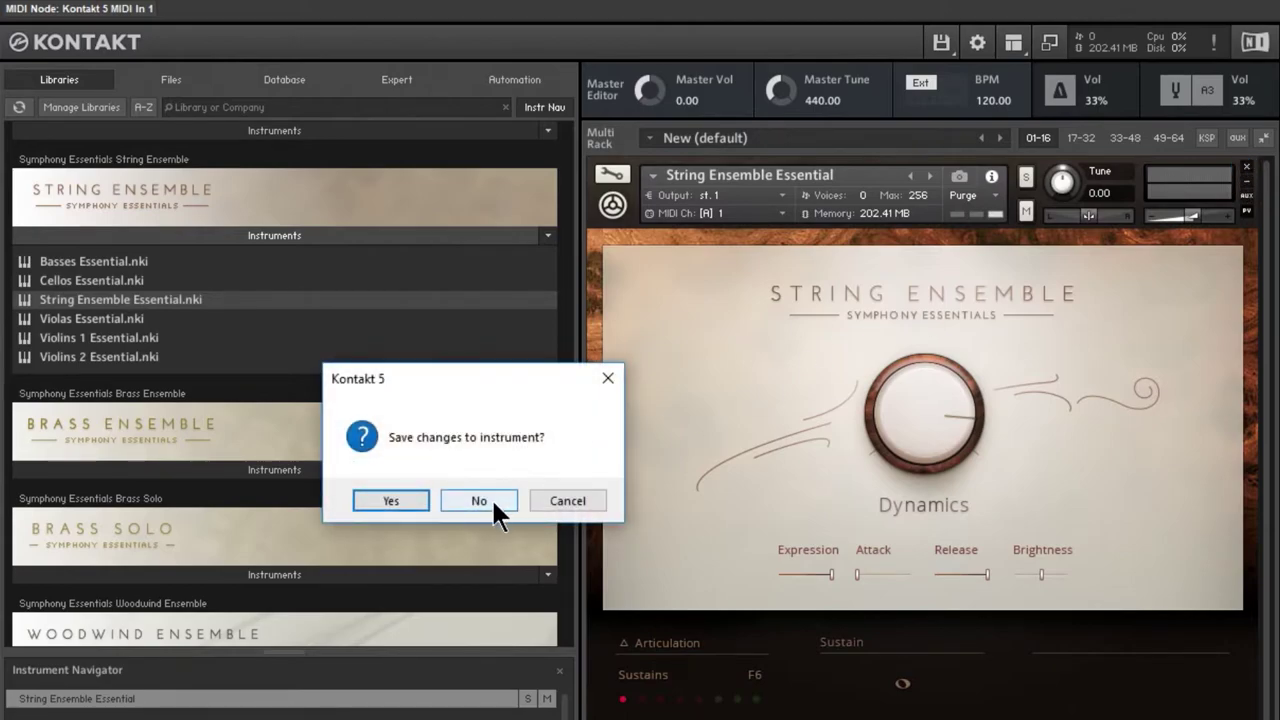
{"action": "left_click", "coordinate": [491, 497]}
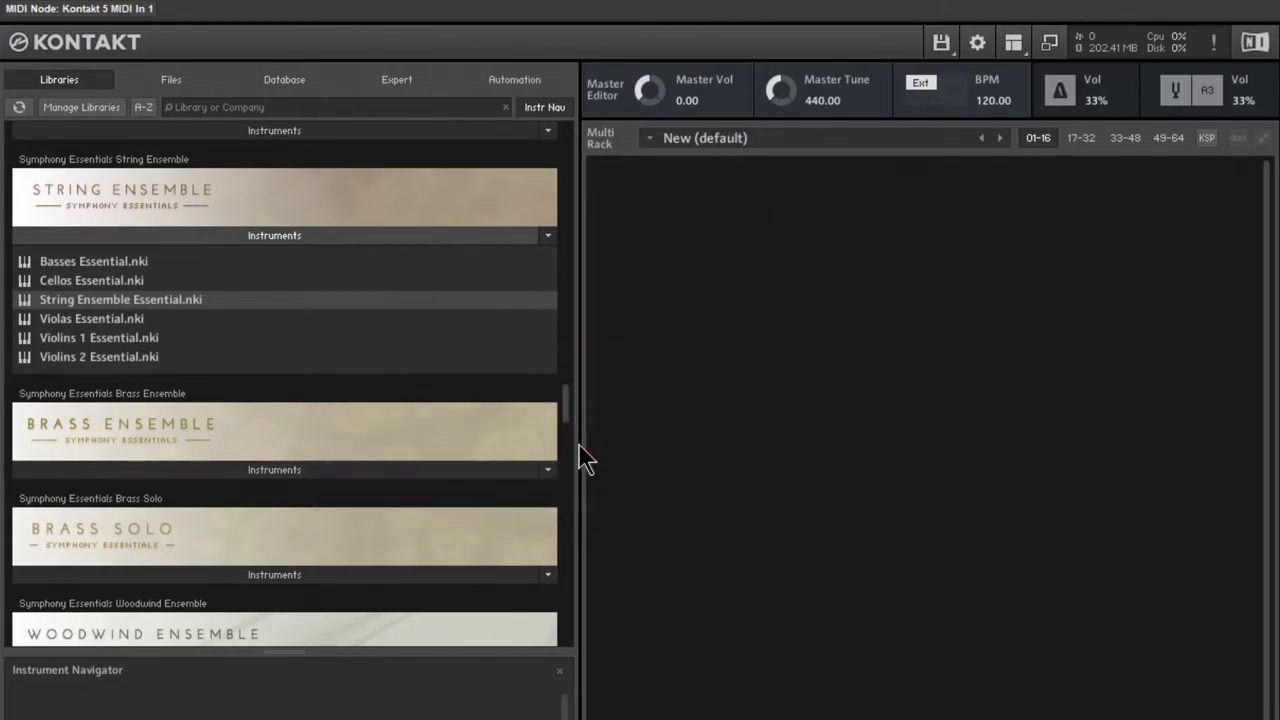
{"action": "left_click", "coordinate": [72, 268]}
{"action": "left_click_drag", "start_coordinate": [57, 263], "coordinate": [809, 409]}
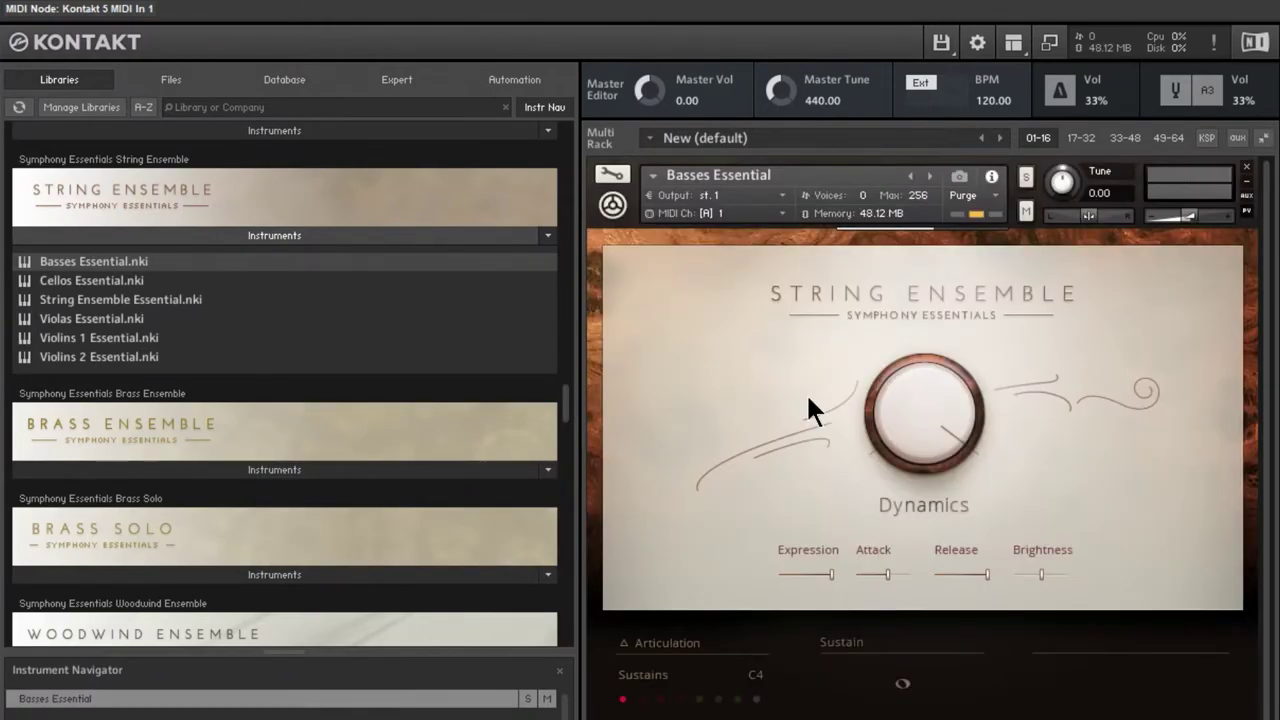
- Try the basses' Harmonics, Tremolo, Spiccato and remaining articulation slots, raising Dynamics slightly along the way
{"action": "left_click", "coordinate": [679, 699]}
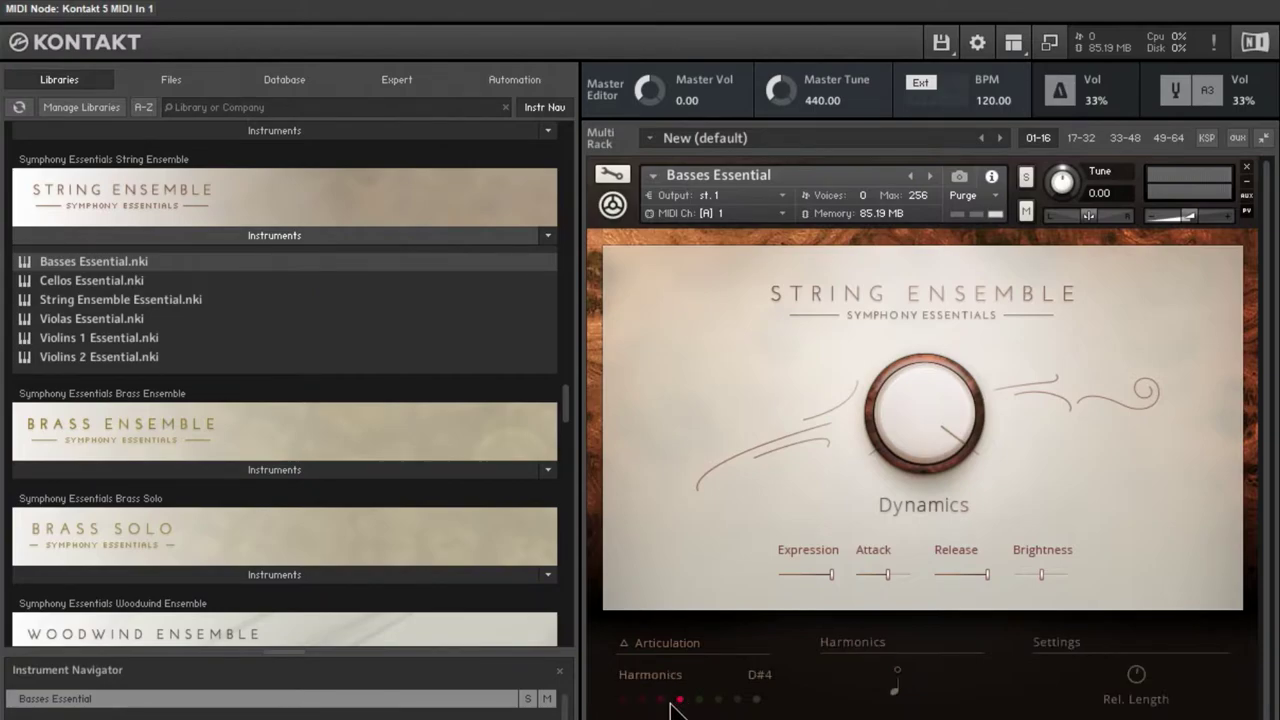
{"action": "left_click", "coordinate": [660, 700]}
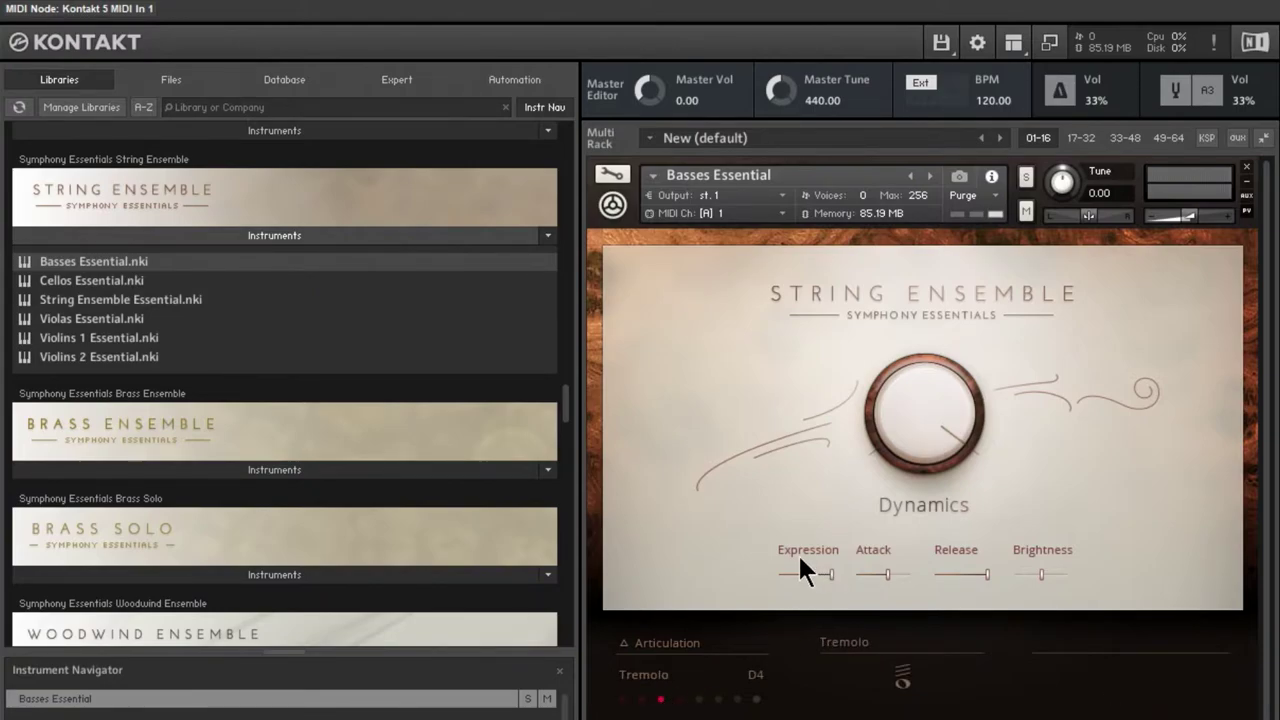
{"action": "left_click_drag", "start_coordinate": [897, 450], "coordinate": [915, 435]}
{"action": "left_click", "coordinate": [699, 699]}
{"action": "left_click", "coordinate": [718, 699]}
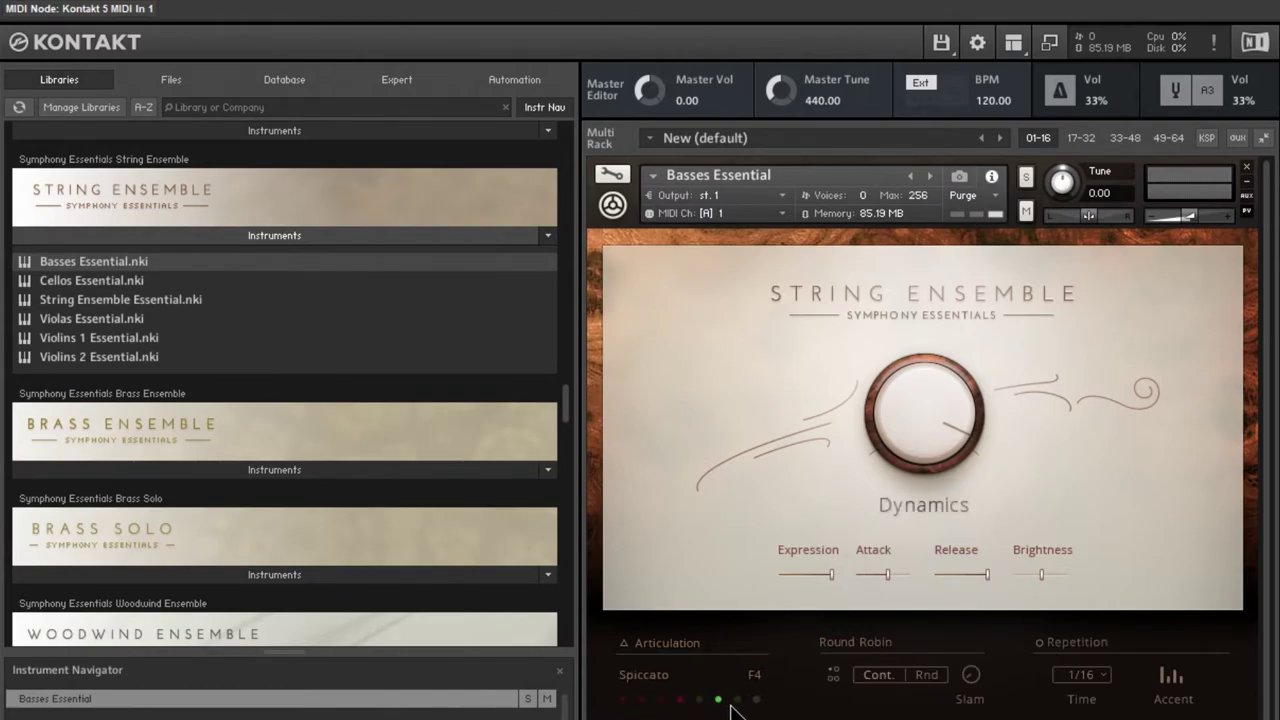
{"action": "left_click", "coordinate": [737, 699]}
{"action": "left_click", "coordinate": [756, 699]}
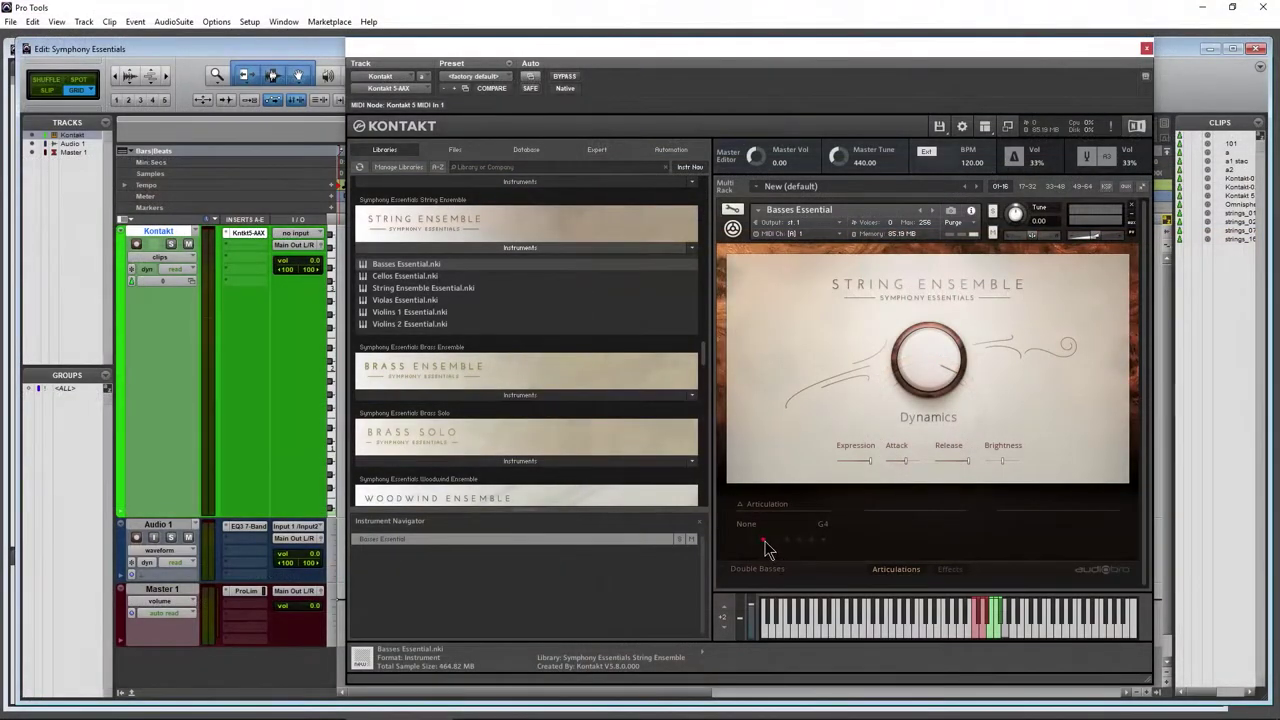
- Audition the basses' Sustains, Tremolo, Harmonics and Staccato articulations, and check the reverb settings before returning to the articulation controls
{"action": "left_click", "coordinate": [763, 540]}
{"action": "left_click", "coordinate": [741, 541]}
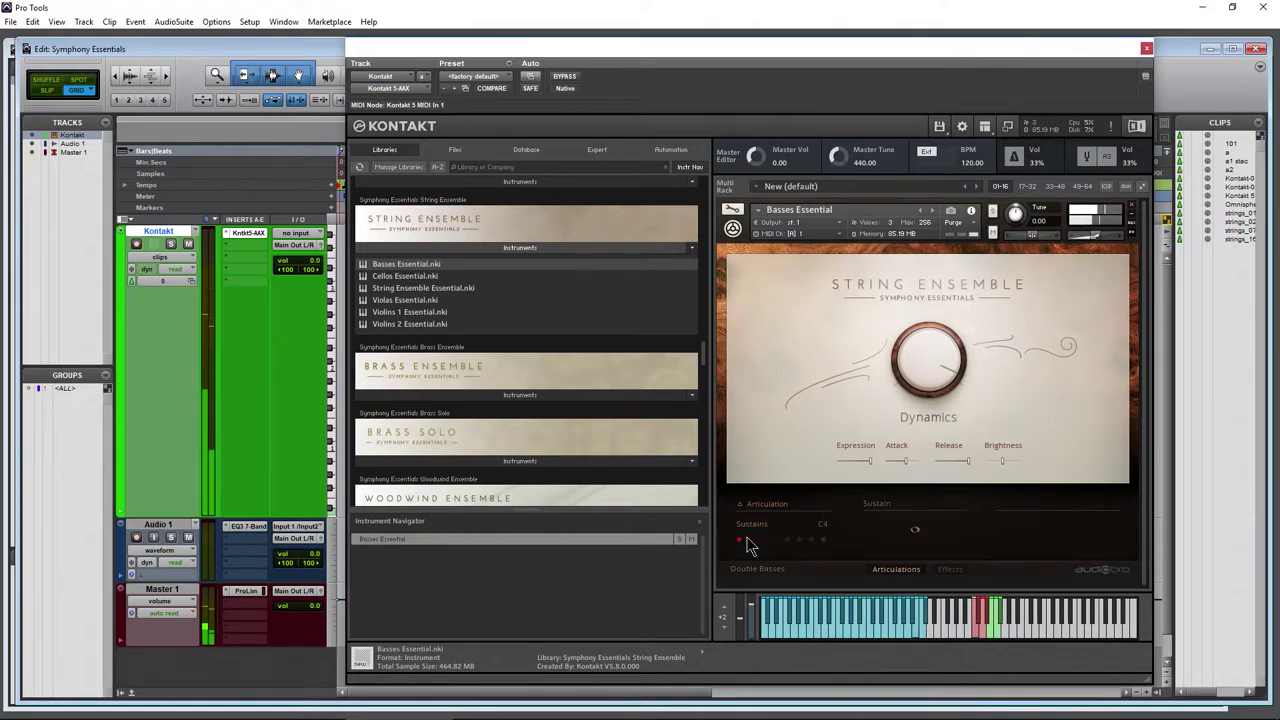
{"action": "left_click", "coordinate": [982, 628]}
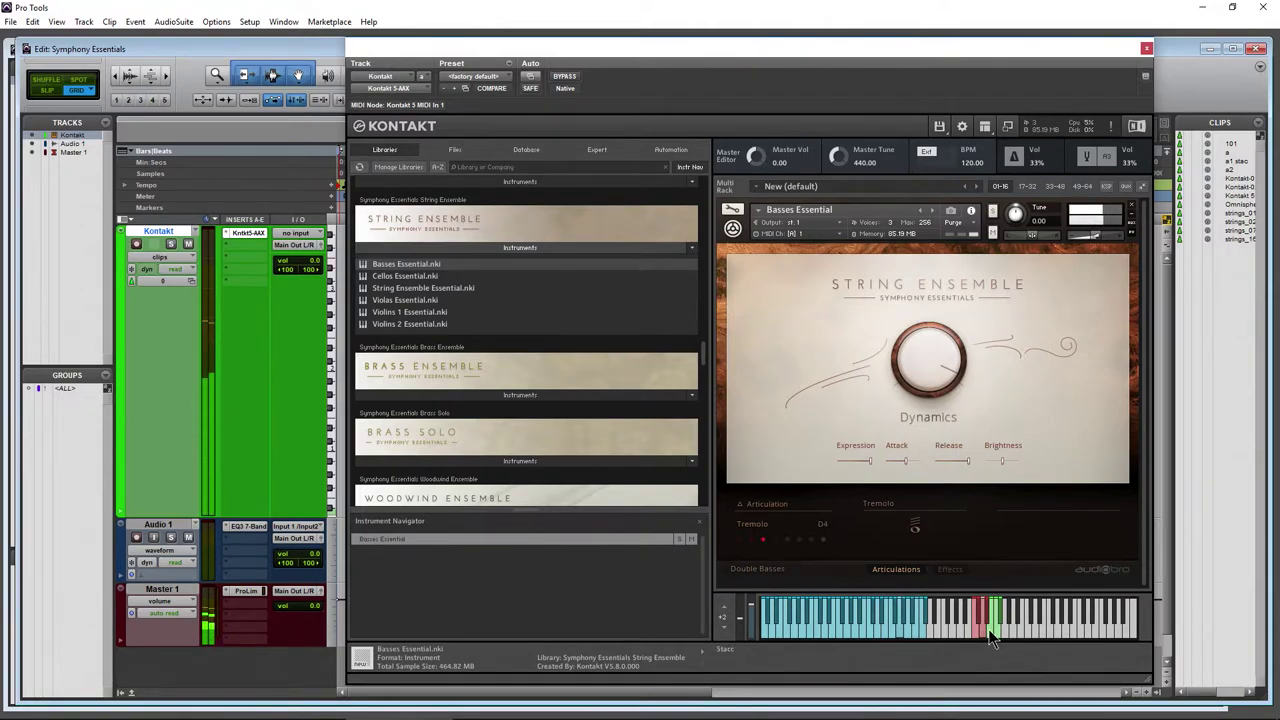
{"action": "left_click", "coordinate": [989, 622]}
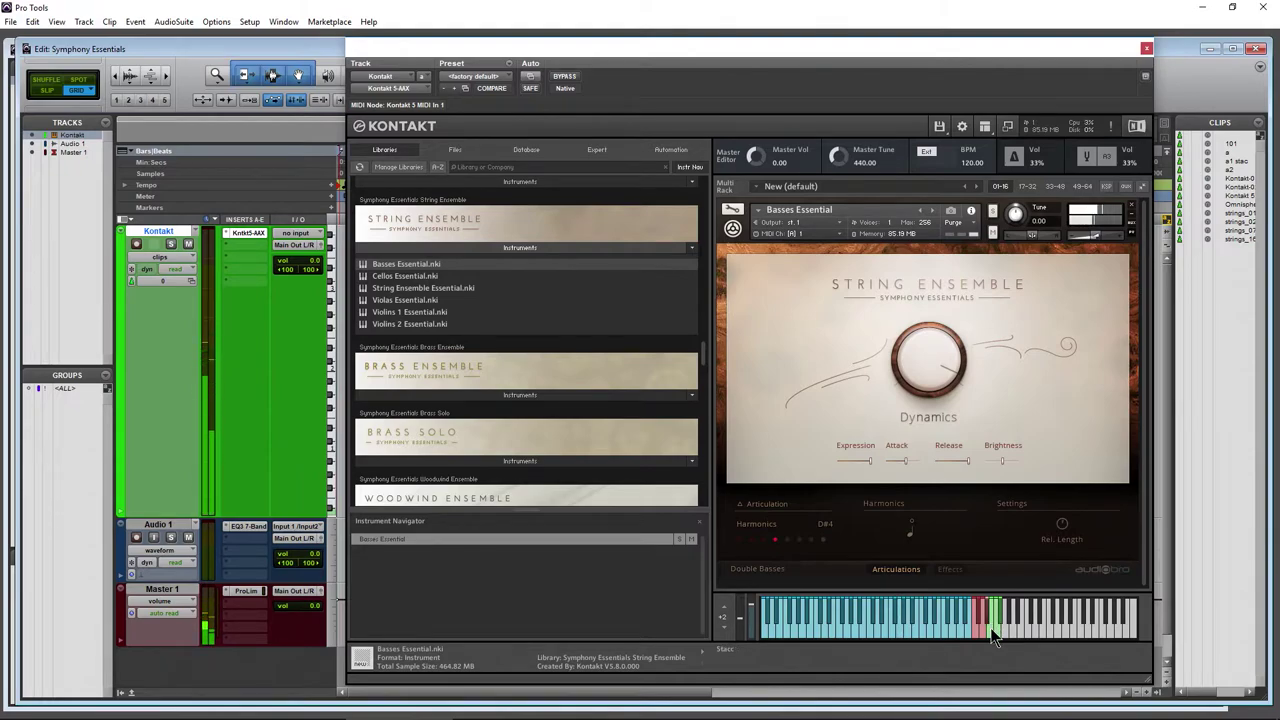
{"action": "left_click", "coordinate": [994, 636]}
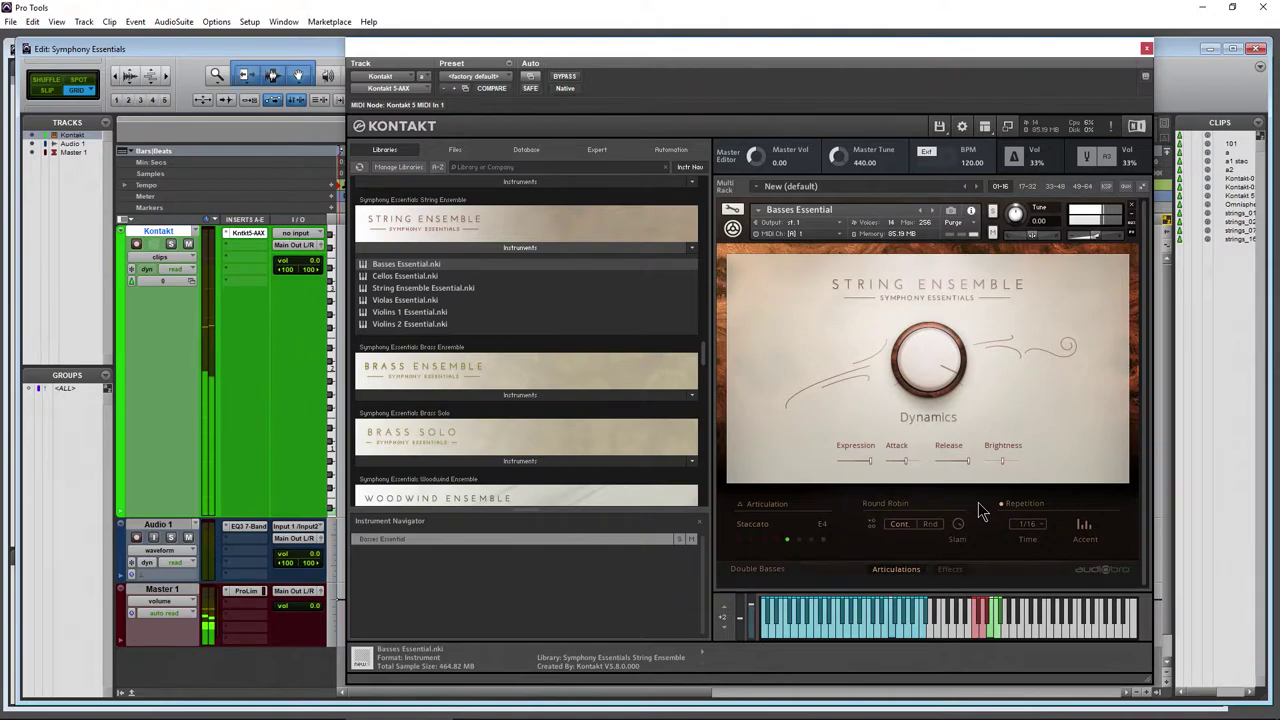
{"action": "left_click", "coordinate": [950, 569]}
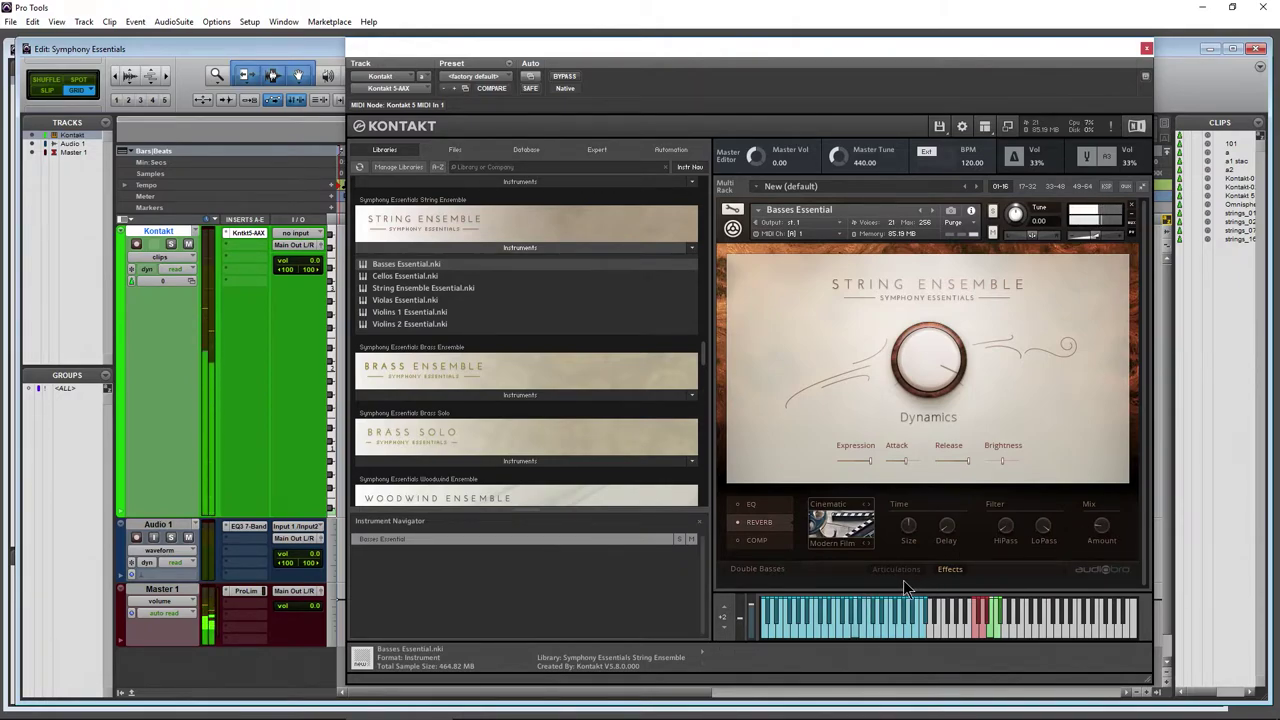
{"action": "left_click", "coordinate": [899, 571]}
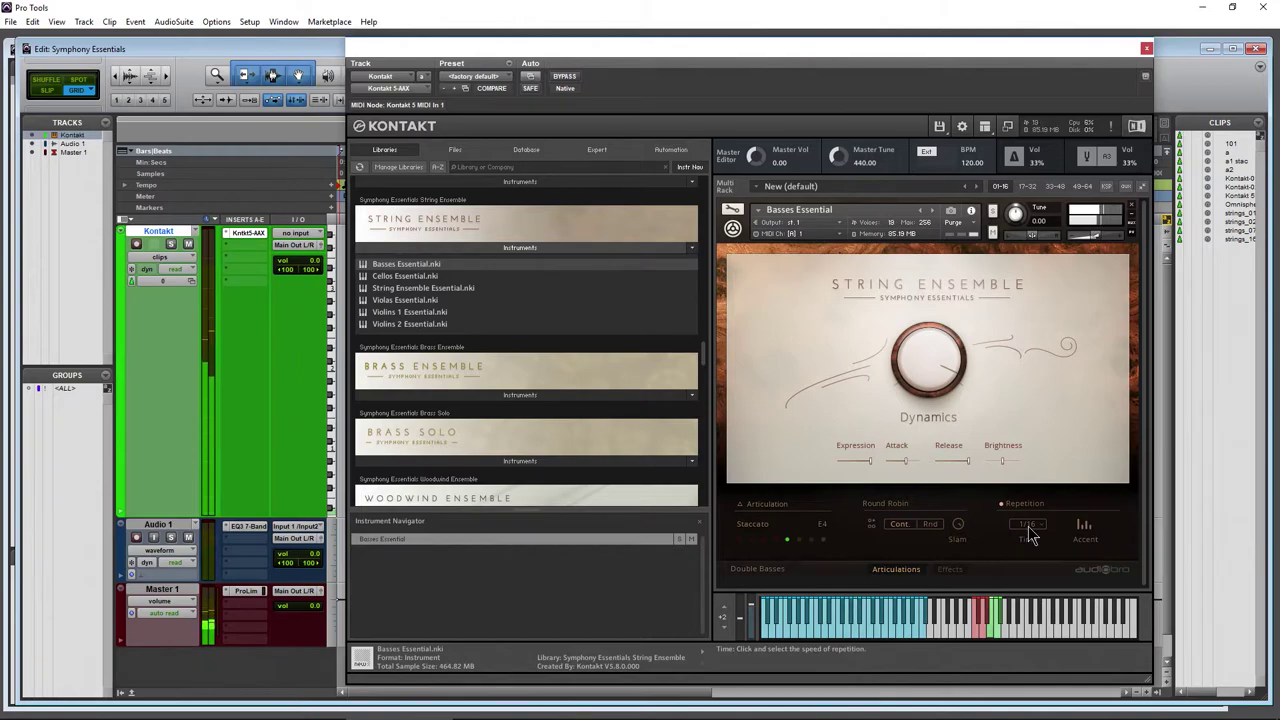
- Remove the Basses Essential instrument without saving changes and load Violins 1 Essential.nki in its place
{"action": "left_click", "coordinate": [1134, 210]}
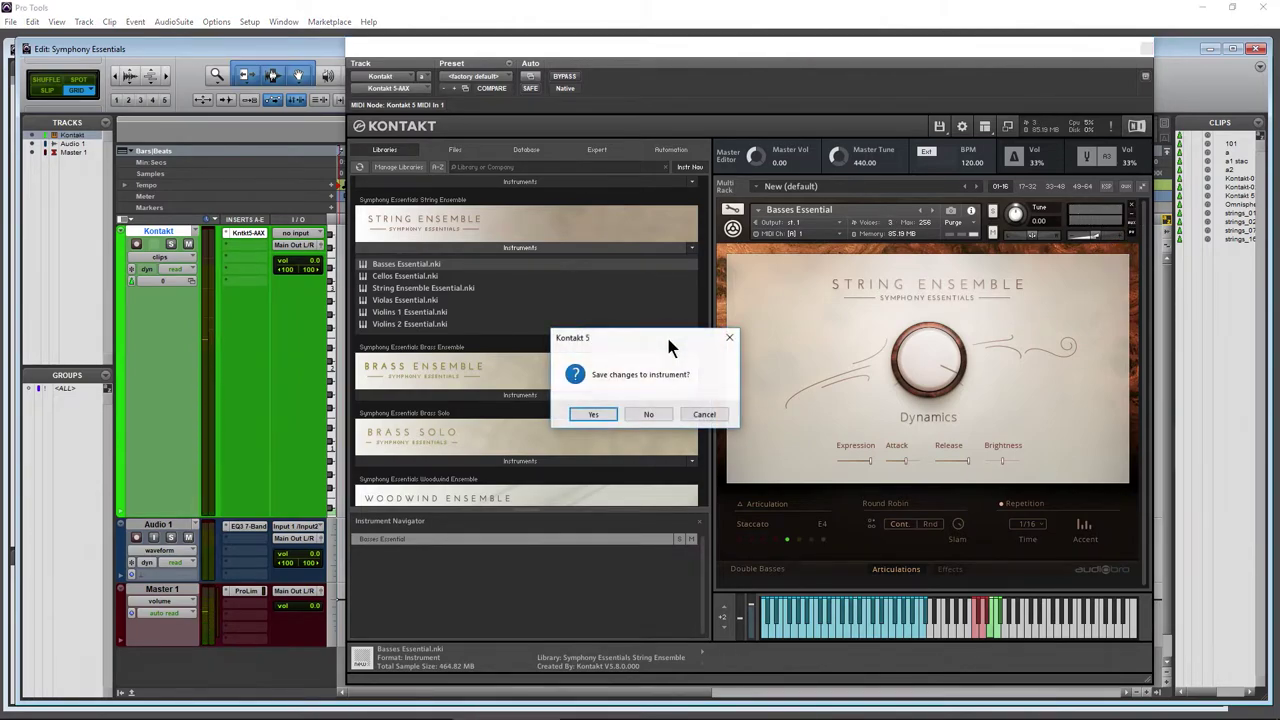
{"action": "left_click", "coordinate": [648, 415]}
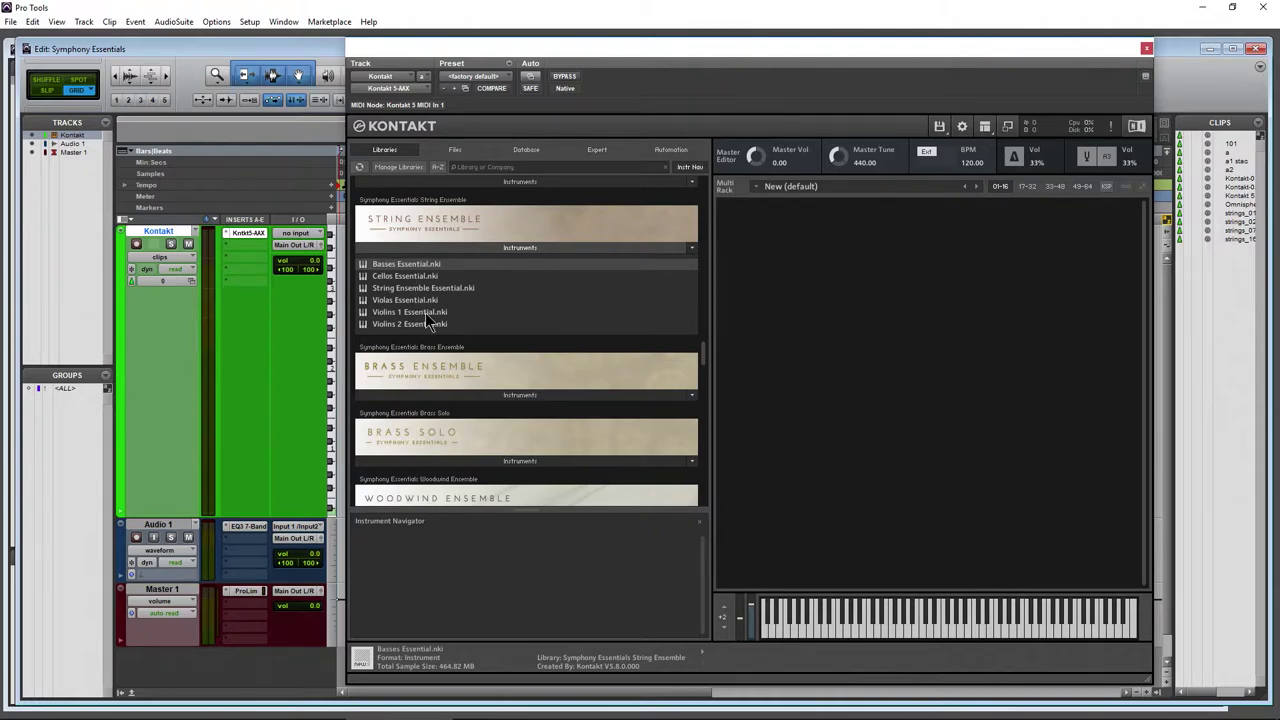
{"action": "left_click", "coordinate": [425, 312]}
{"action": "left_click_drag", "start_coordinate": [426, 313], "coordinate": [436, 312]}
{"action": "left_click_drag", "start_coordinate": [828, 316], "coordinate": [827, 315]}
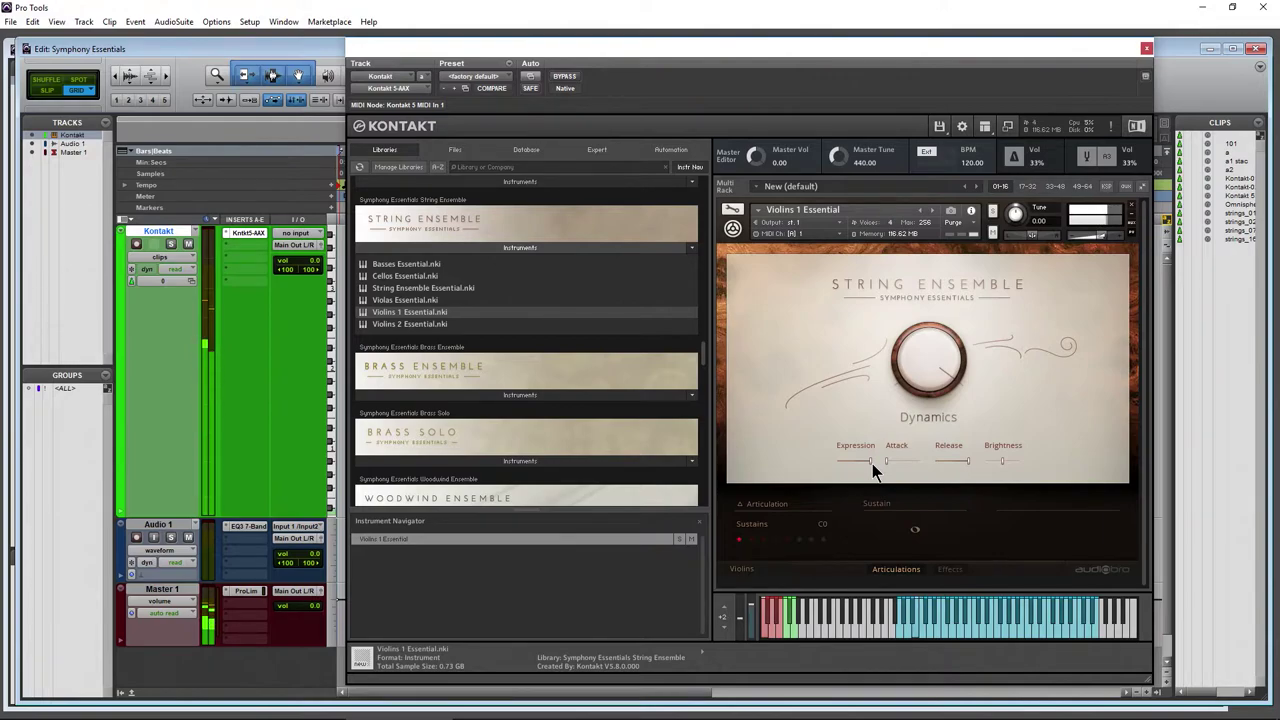
- Review the first violins' articulation slots and the Articulation Slot Setup, and close both
{"action": "left_click", "coordinate": [765, 505]}
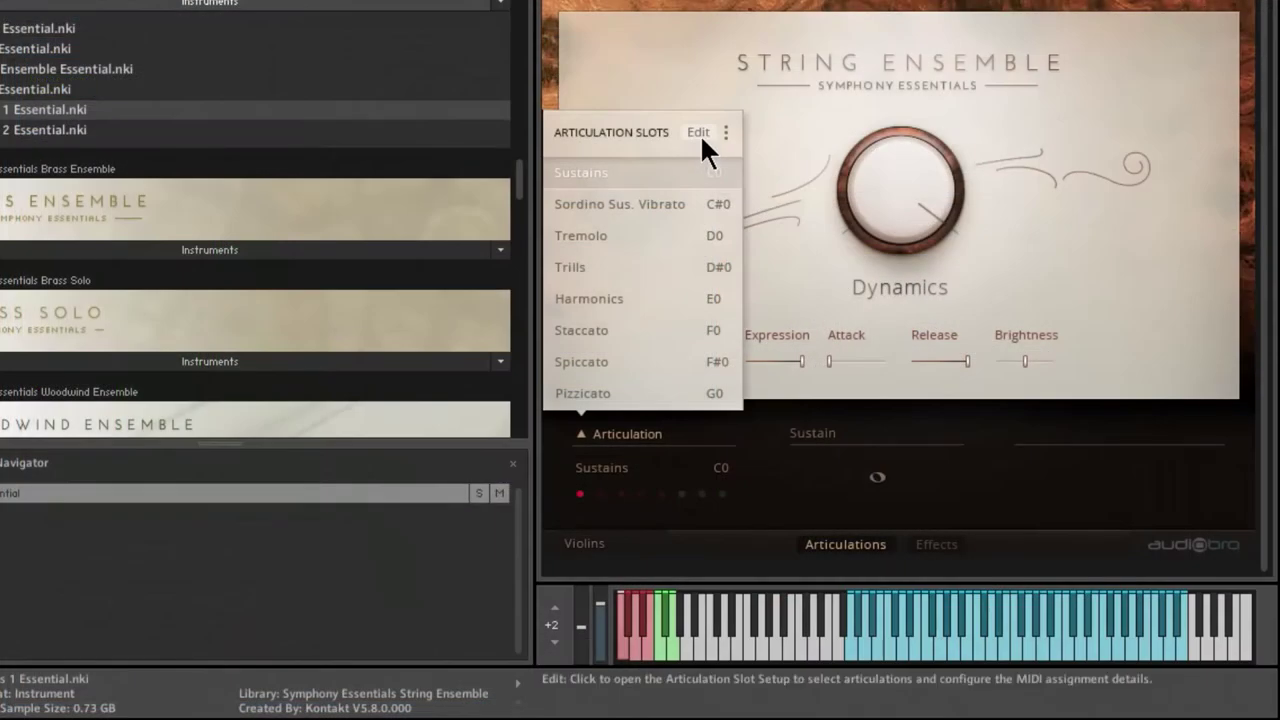
{"action": "left_click", "coordinate": [809, 325]}
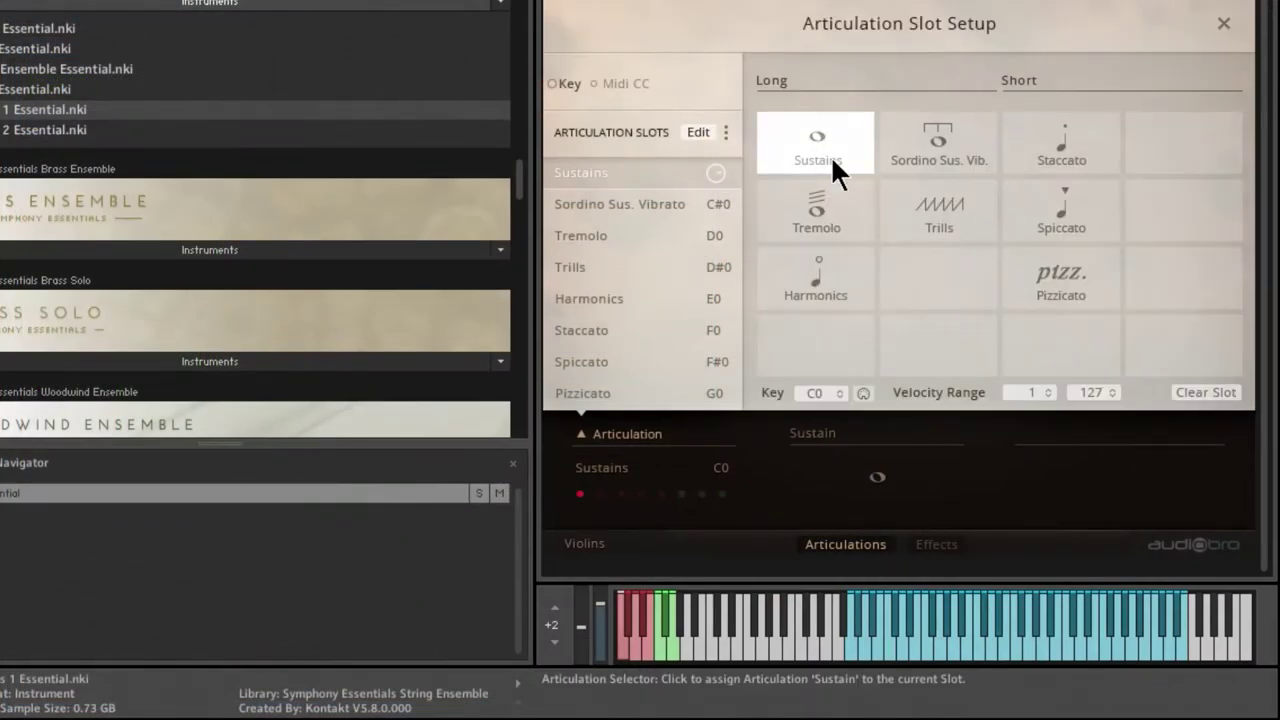
{"action": "left_click", "coordinate": [1224, 23]}
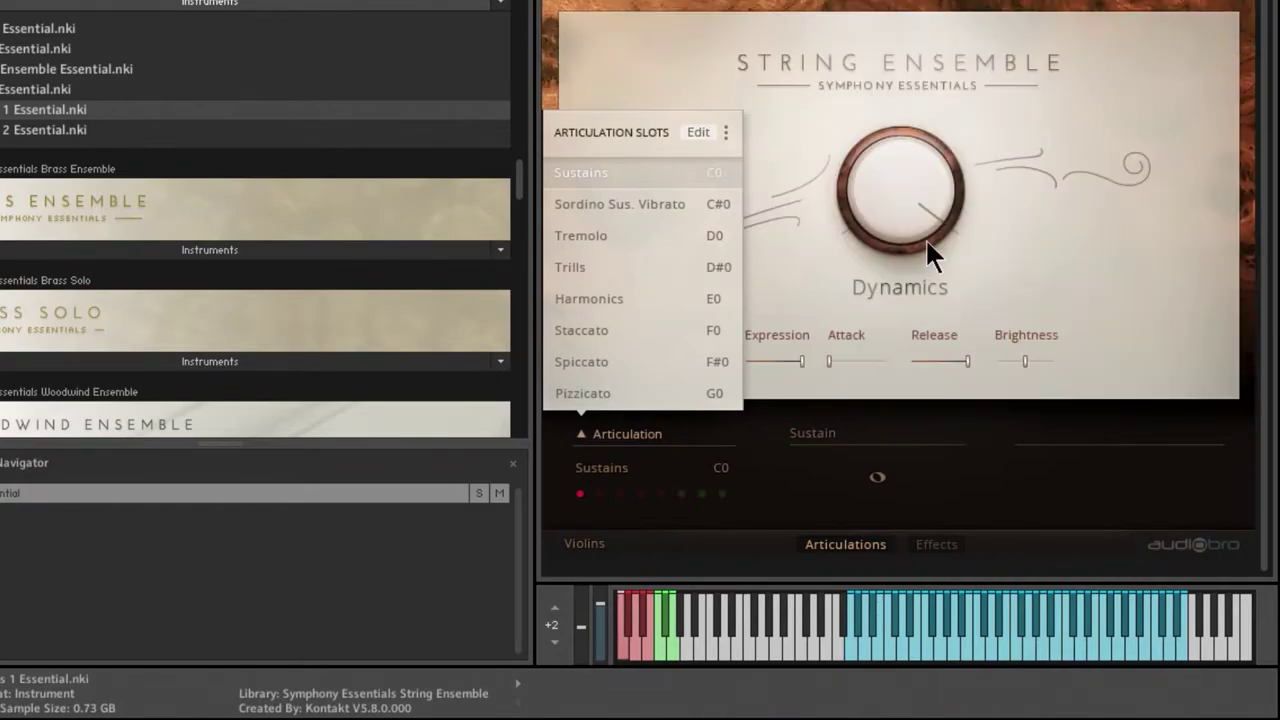
{"action": "left_click", "coordinate": [926, 546]}
{"action": "left_click", "coordinate": [855, 546]}
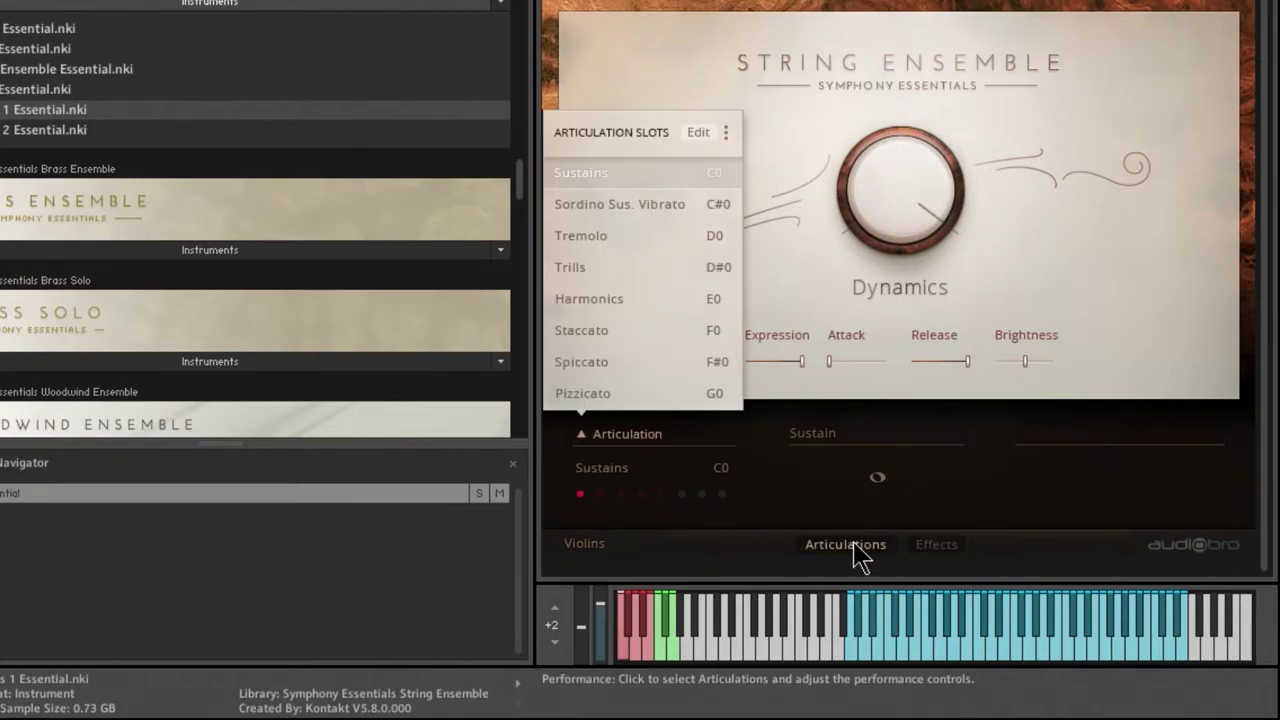
{"action": "left_click", "coordinate": [622, 438]}
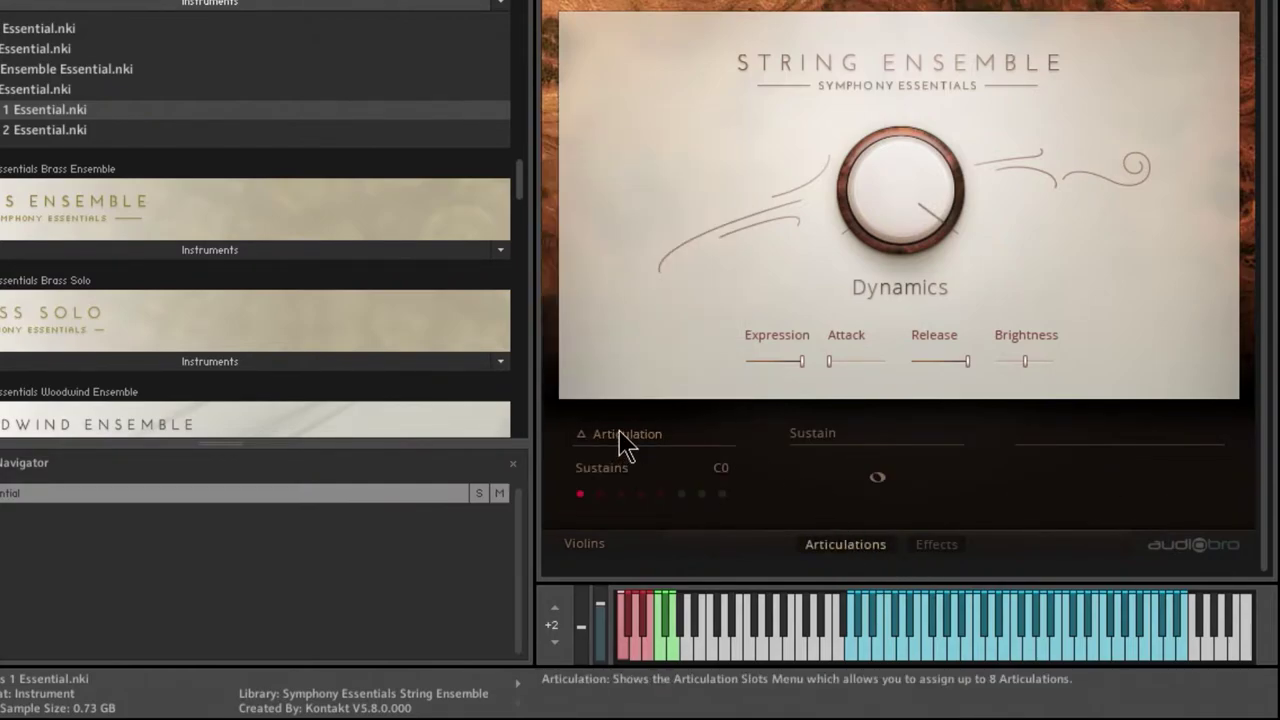
- Select the violins' Tremolo articulation, raise Dynamics, and switch to the Staccato articulation
{"action": "left_click", "coordinate": [620, 494]}
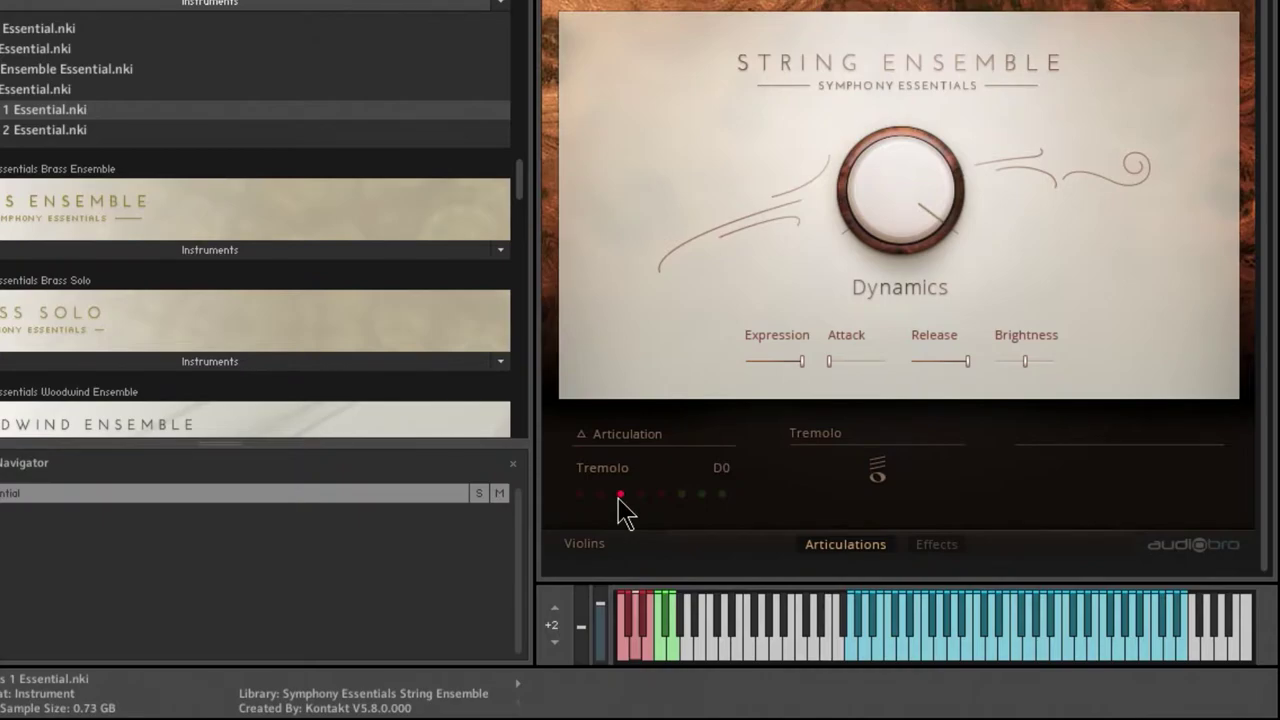
{"action": "left_click_drag", "start_coordinate": [882, 199], "coordinate": [876, 288]}
{"action": "left_click", "coordinate": [683, 494]}
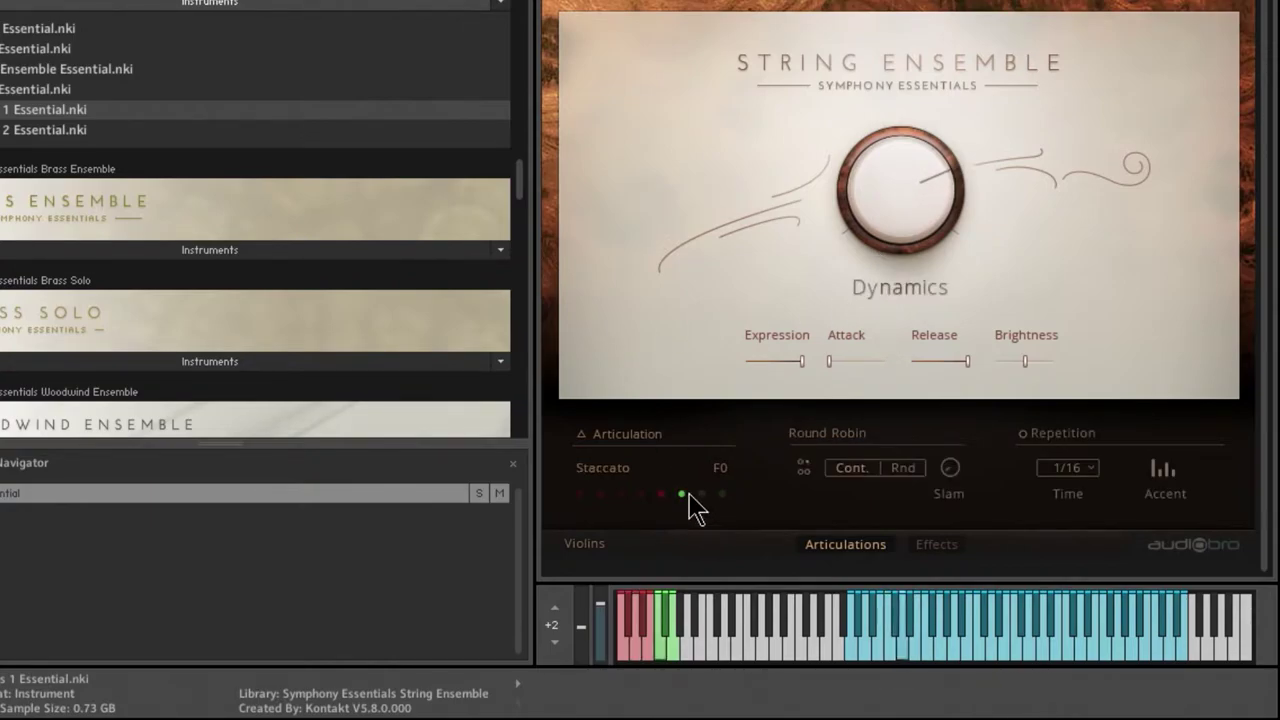
{"action": "left_click_drag", "start_coordinate": [877, 194], "coordinate": [951, 480]}
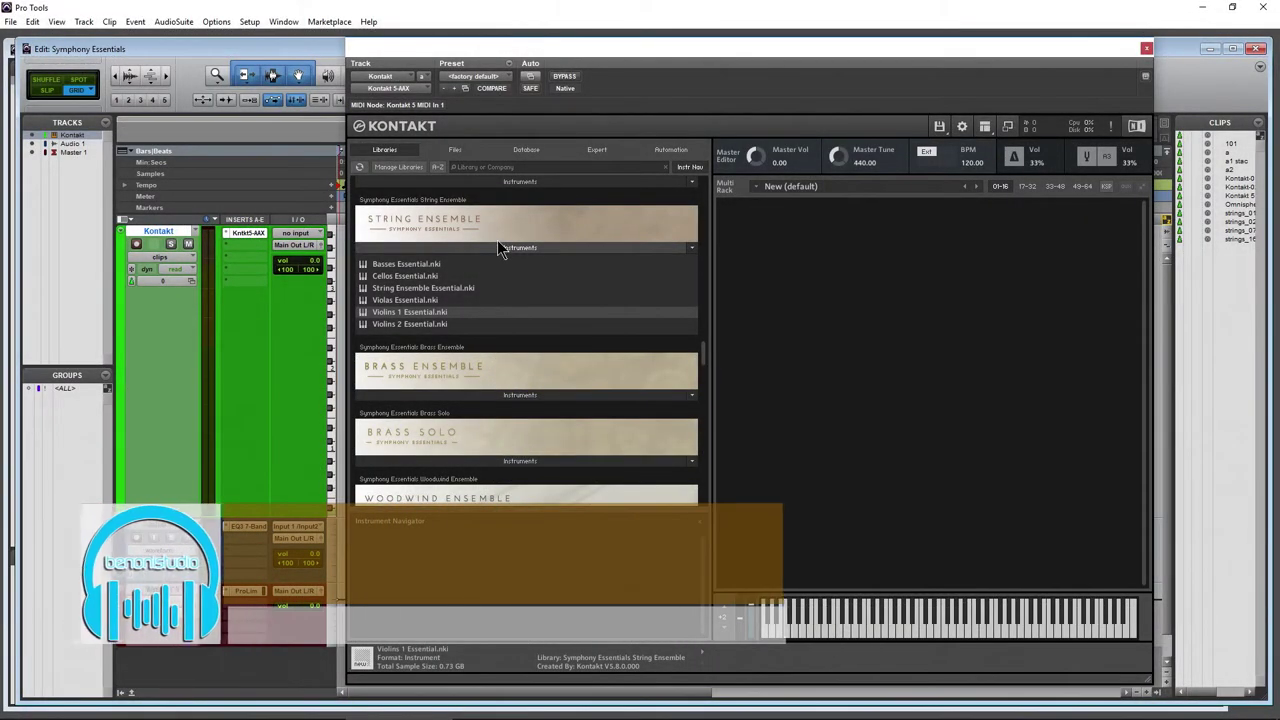
- Collapse the String Ensemble instrument list, expand the Brass Ensemble one and load Brass Ensemble Essential.nki
{"action": "left_click", "coordinate": [500, 248]}
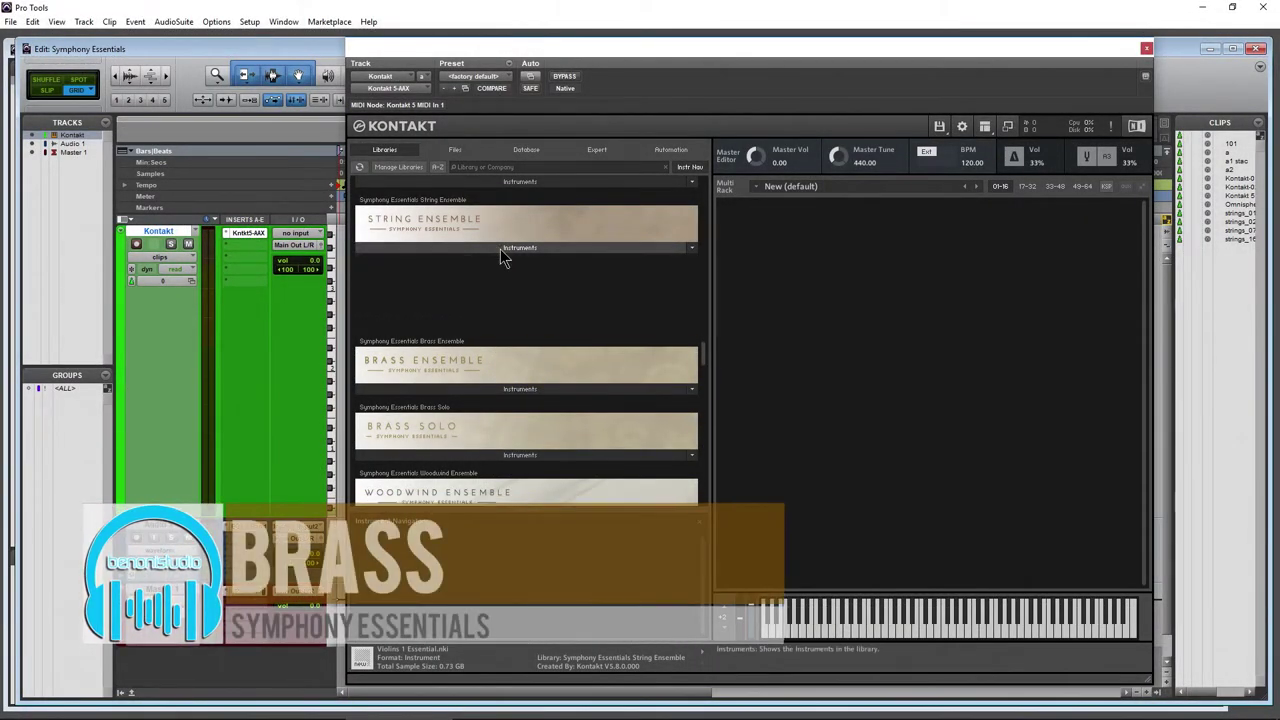
{"action": "left_click", "coordinate": [508, 314]}
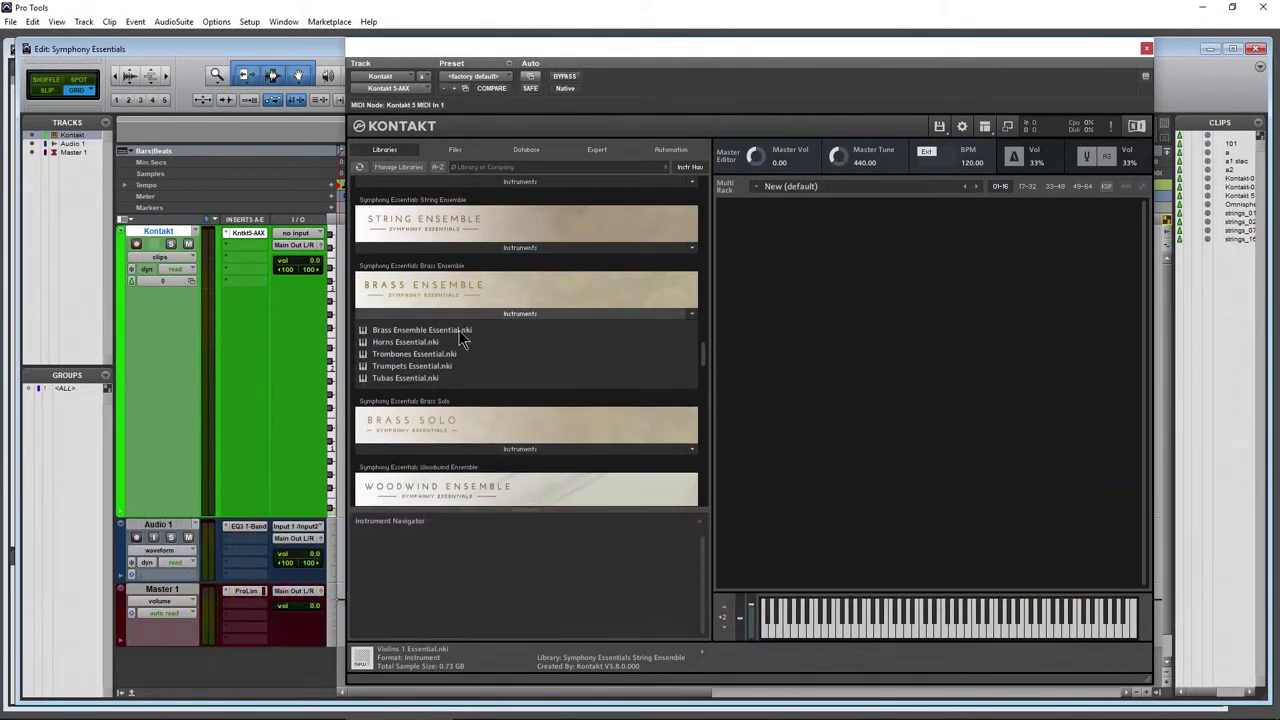
{"action": "left_click_drag", "start_coordinate": [752, 380], "coordinate": [874, 368]}
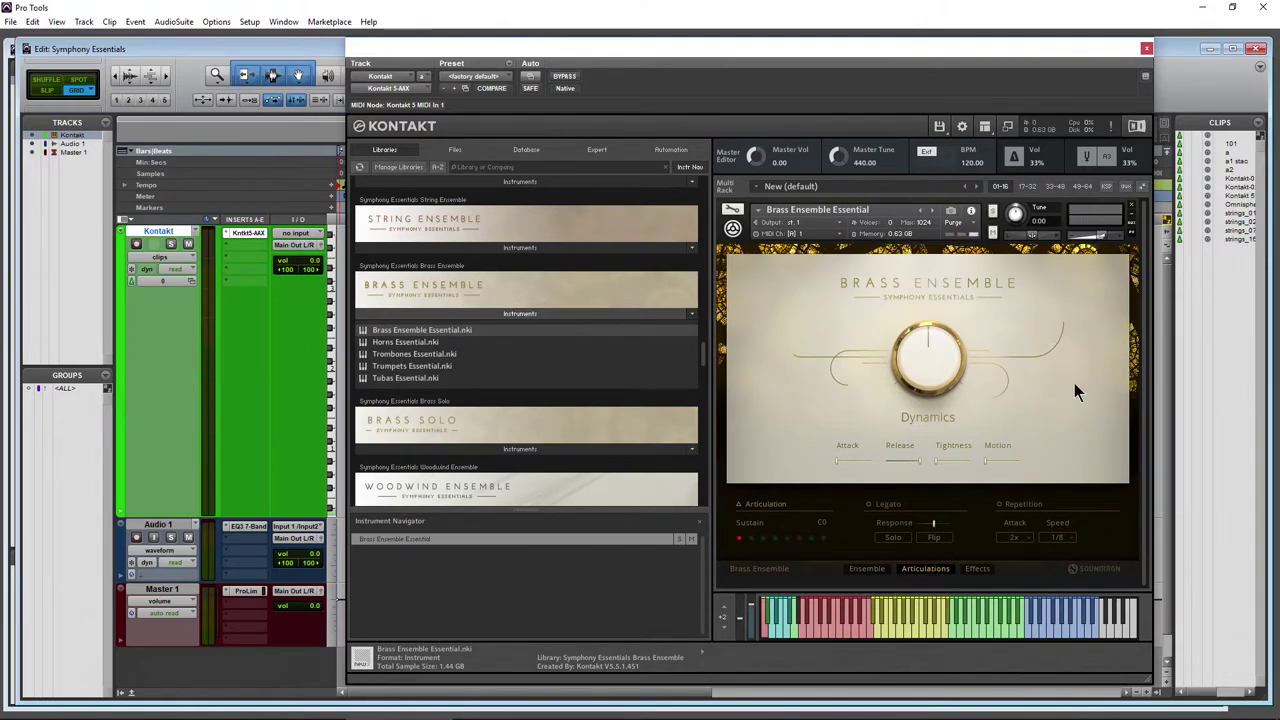
- Open the brass ensemble's articulation slots list to review the available articulations
{"action": "left_click", "coordinate": [768, 508]}
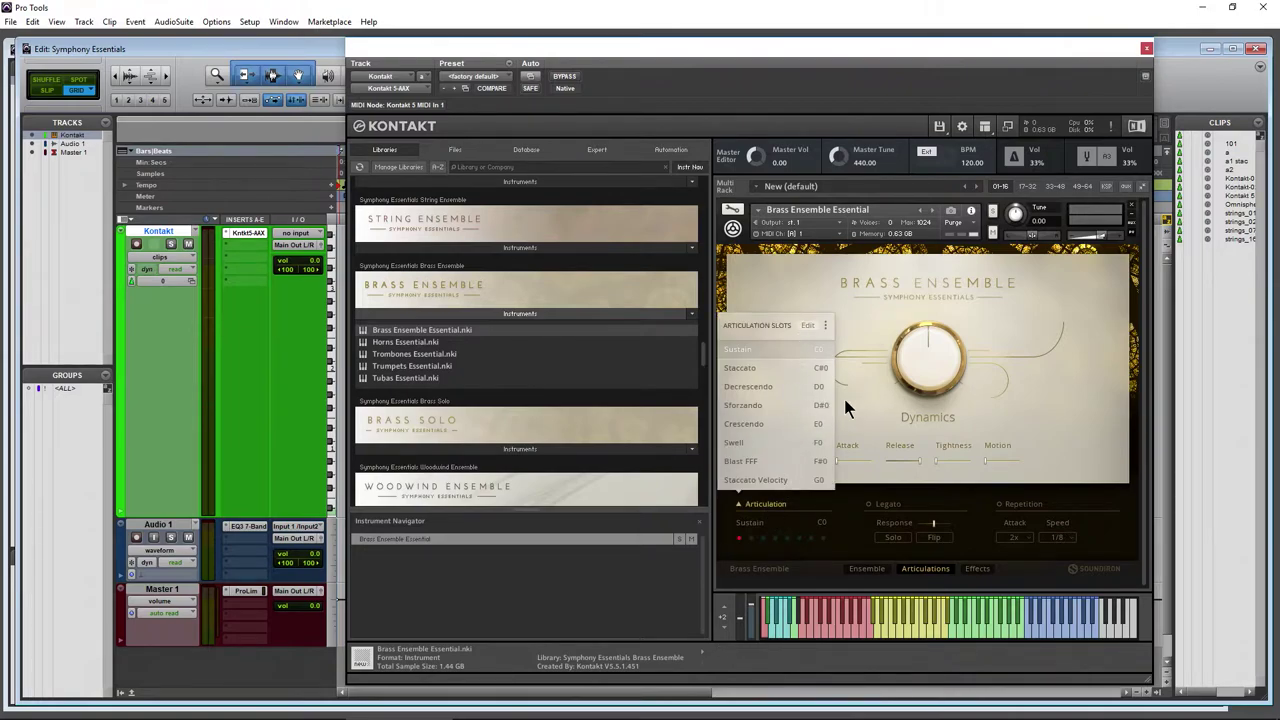
{"action": "left_click", "coordinate": [750, 523]}
{"action": "left_click", "coordinate": [835, 545]}
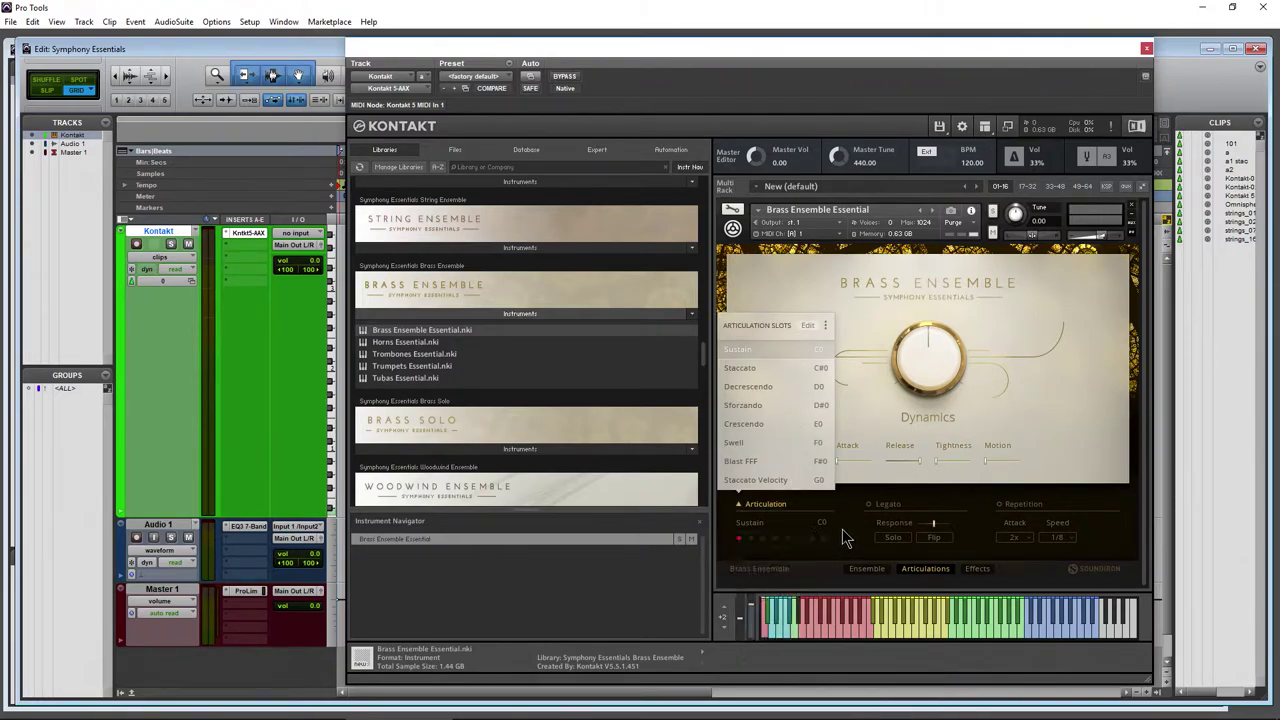
- Review the brass ensemble's articulation slots and the assignable articulations in the slot setup, and close the setup and slot list
{"action": "left_click", "coordinate": [808, 327]}
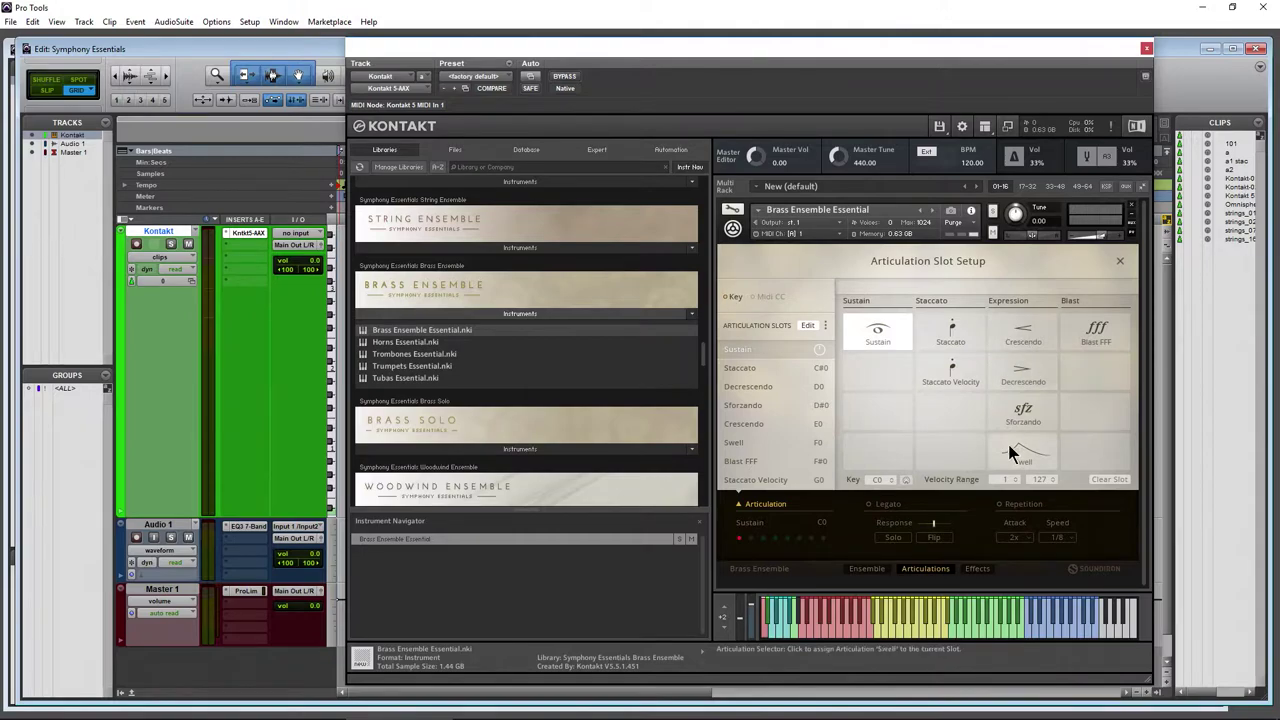
{"action": "left_click", "coordinate": [1119, 260]}
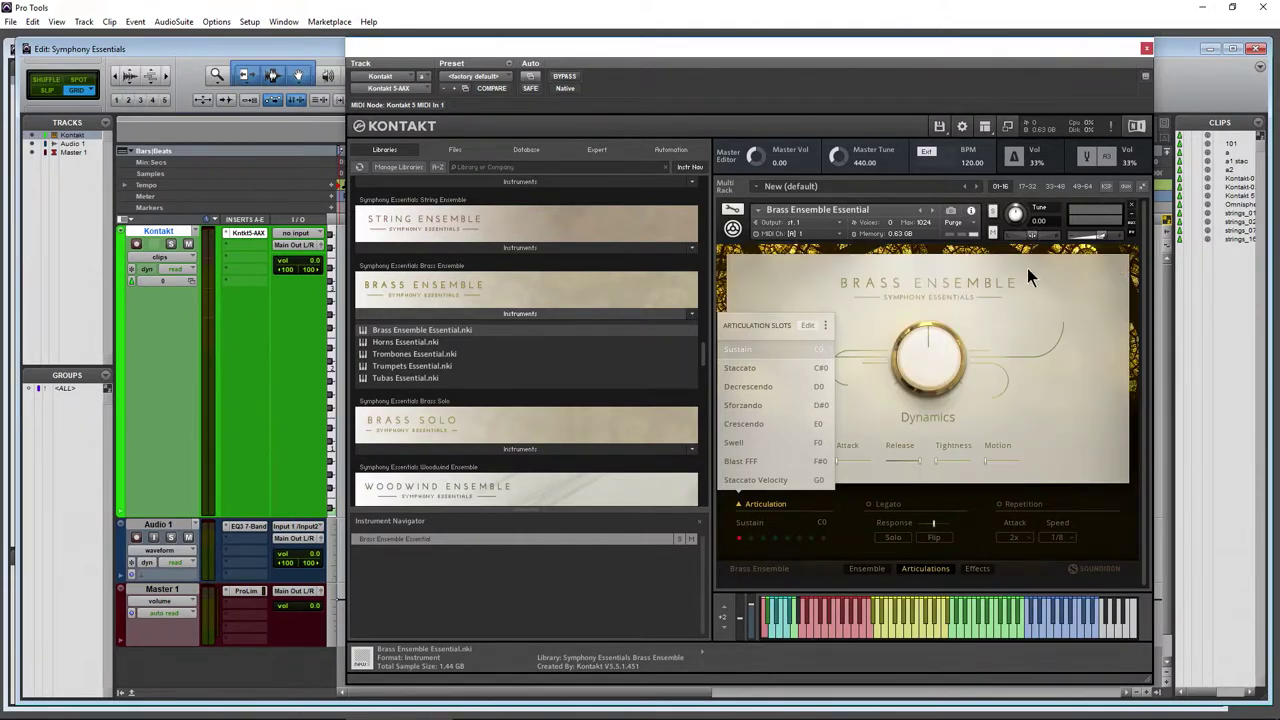
{"action": "left_click", "coordinate": [760, 505]}
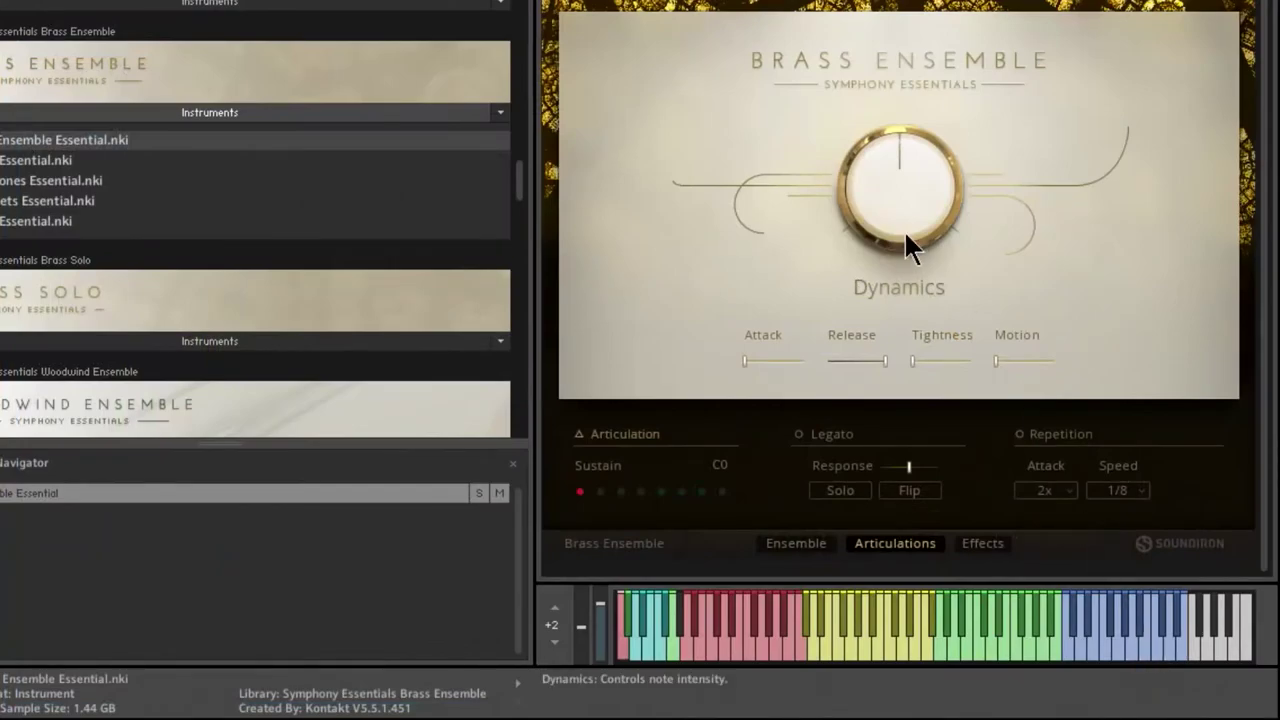
{"action": "mouse_move", "coordinate": [925, 342]}
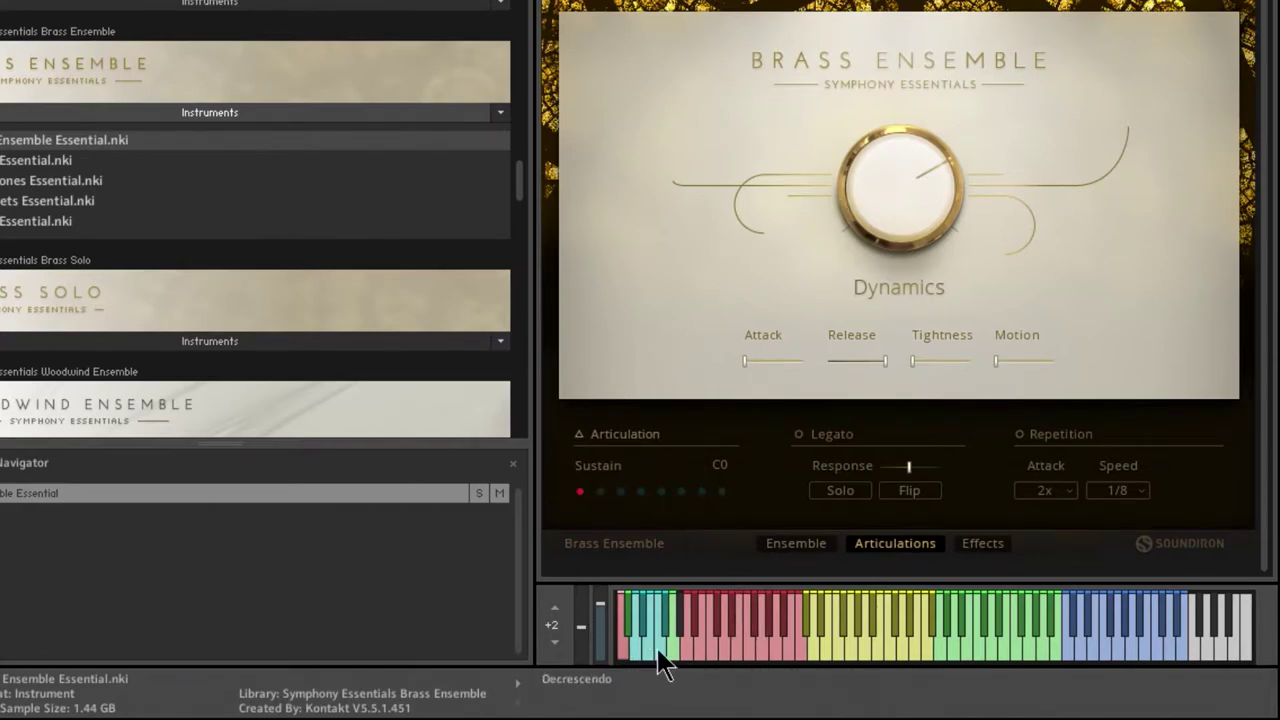
{"action": "left_click", "coordinate": [620, 455]}
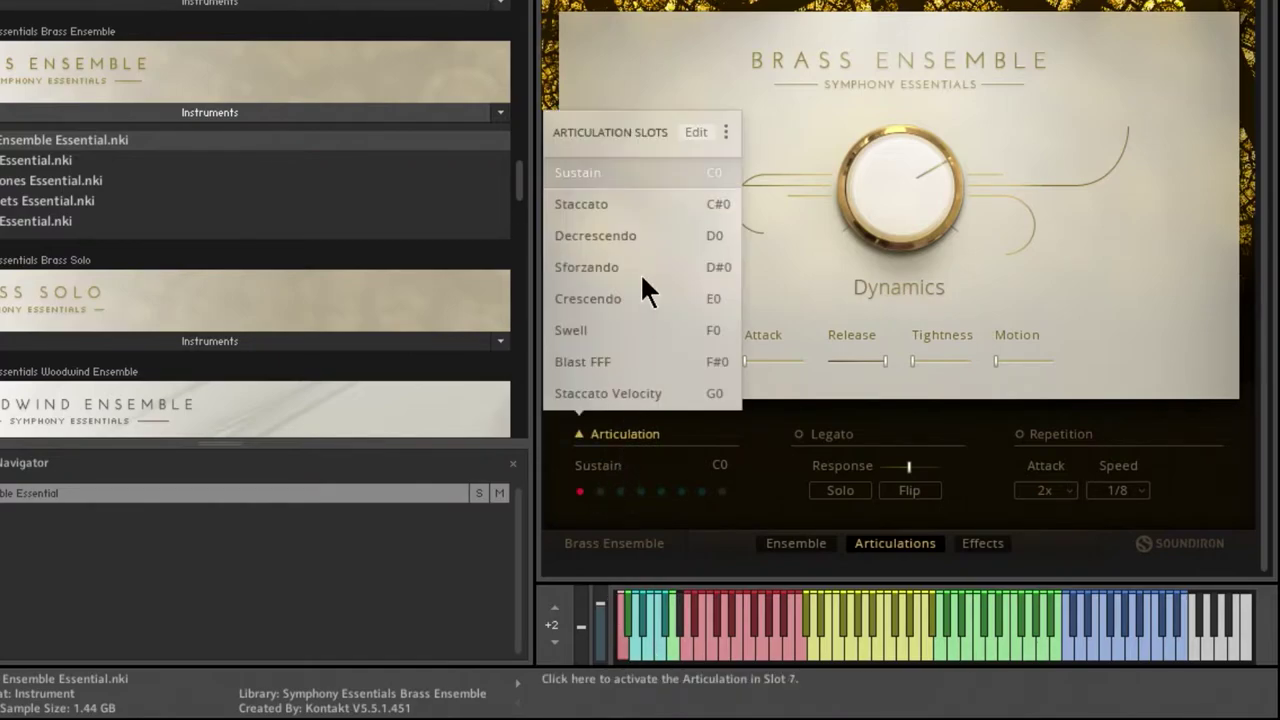
{"action": "left_click", "coordinate": [694, 133]}
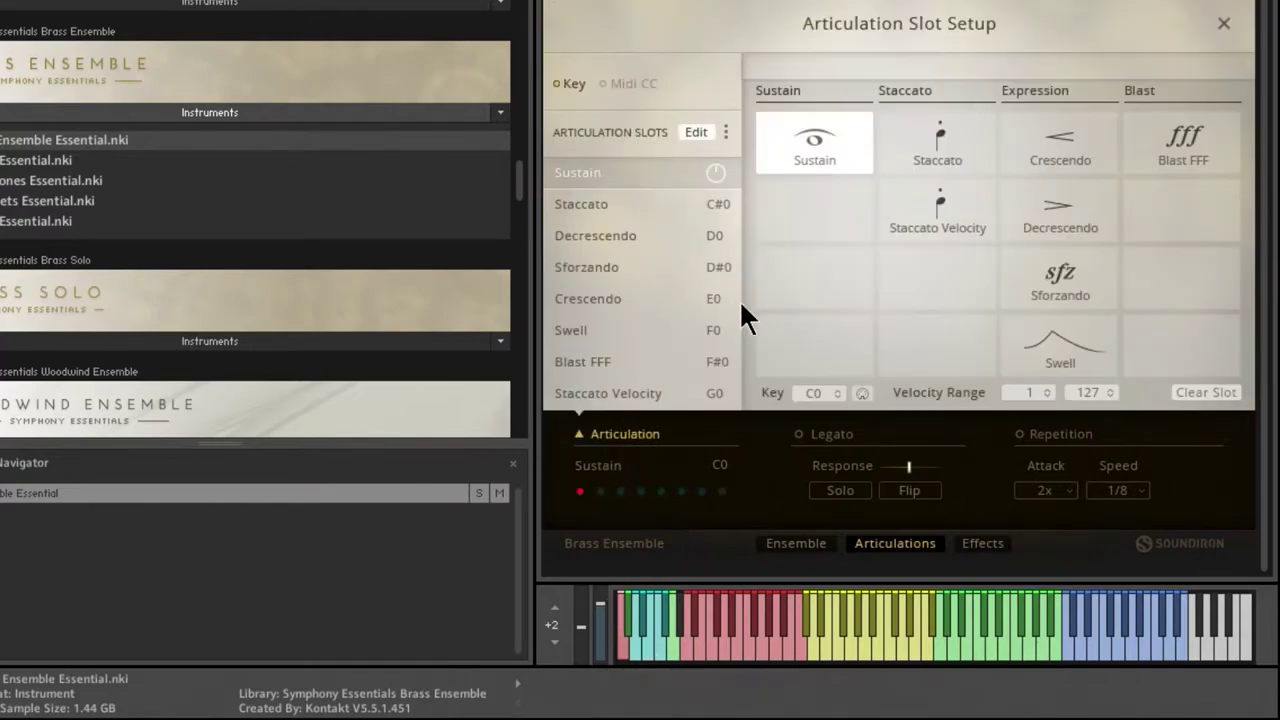
{"action": "left_click", "coordinate": [1224, 26]}
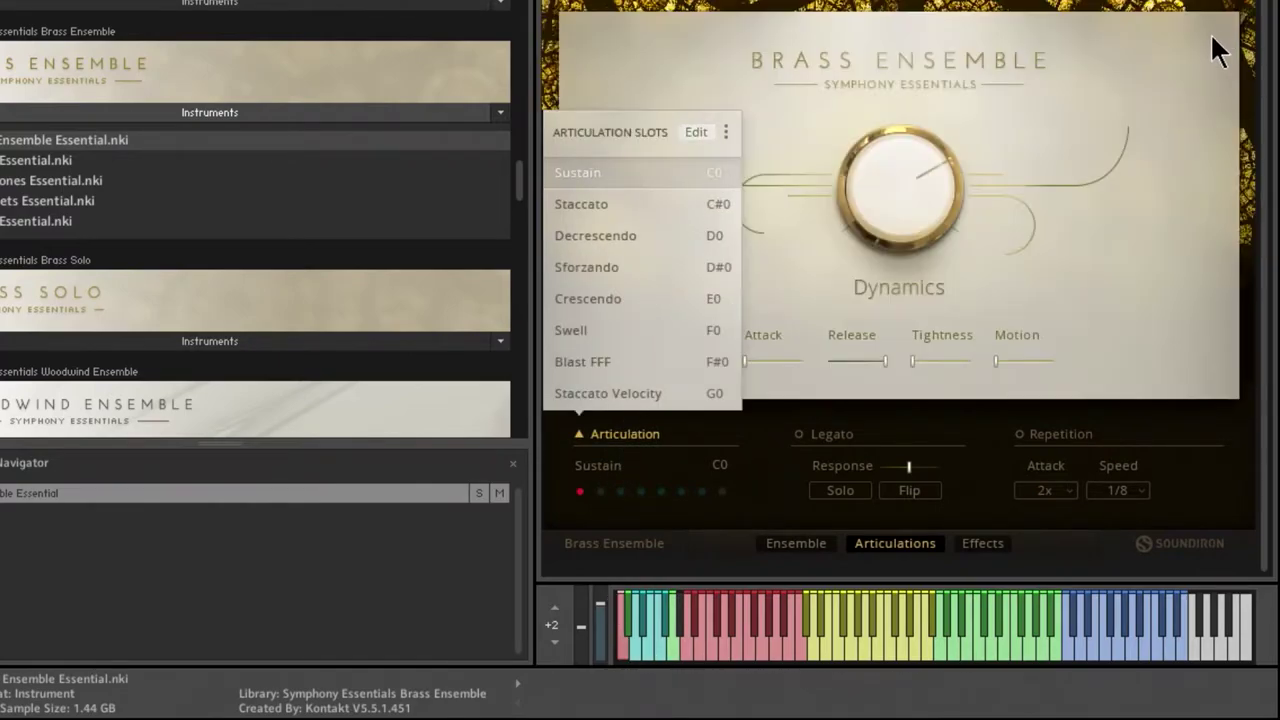
- Activate the Staccato articulation, turn on Repetition and audition it with a few notes in the lower range
{"action": "left_click", "coordinate": [600, 492]}
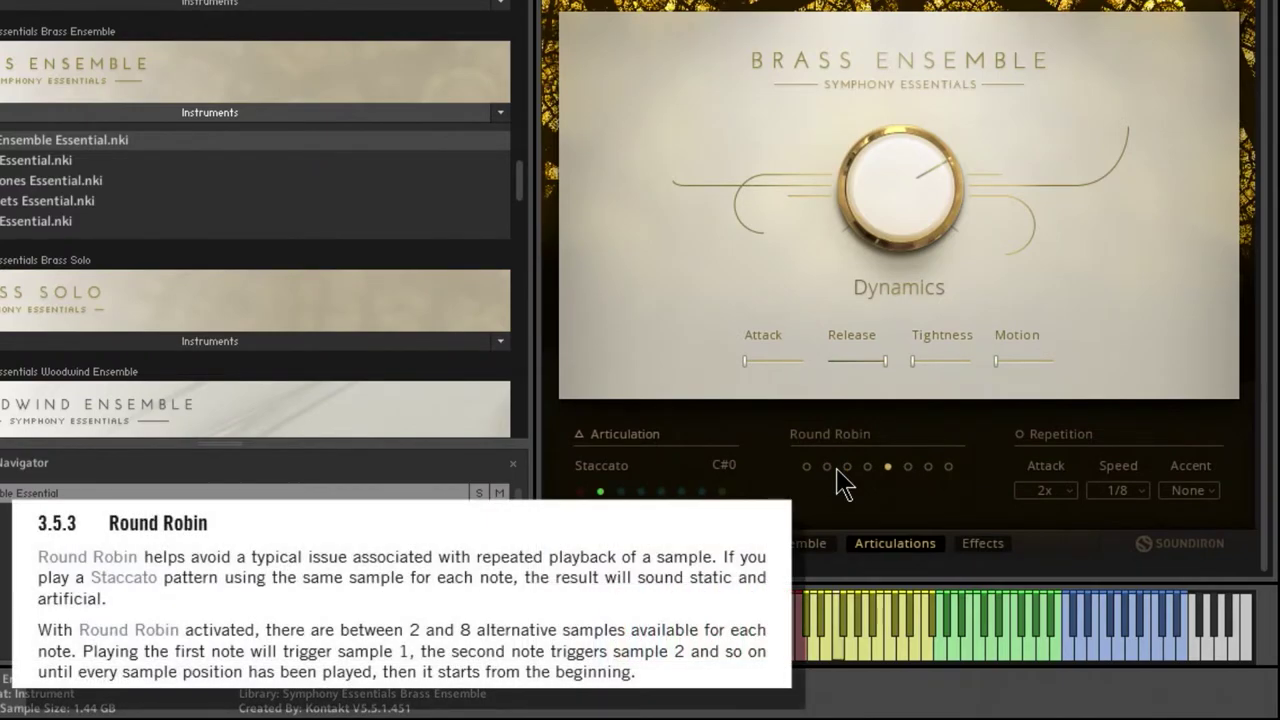
{"action": "left_click", "coordinate": [1018, 436]}
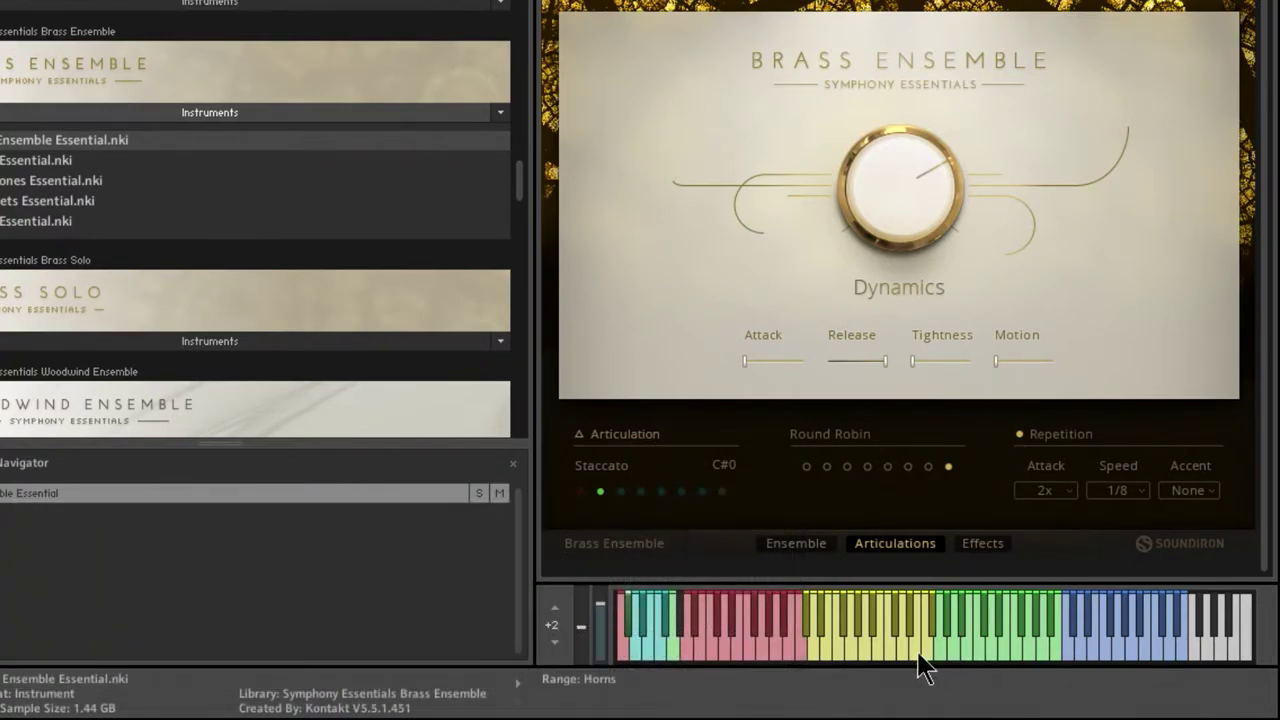
{"action": "left_click", "coordinate": [831, 650]}
{"action": "left_click", "coordinate": [775, 650]}
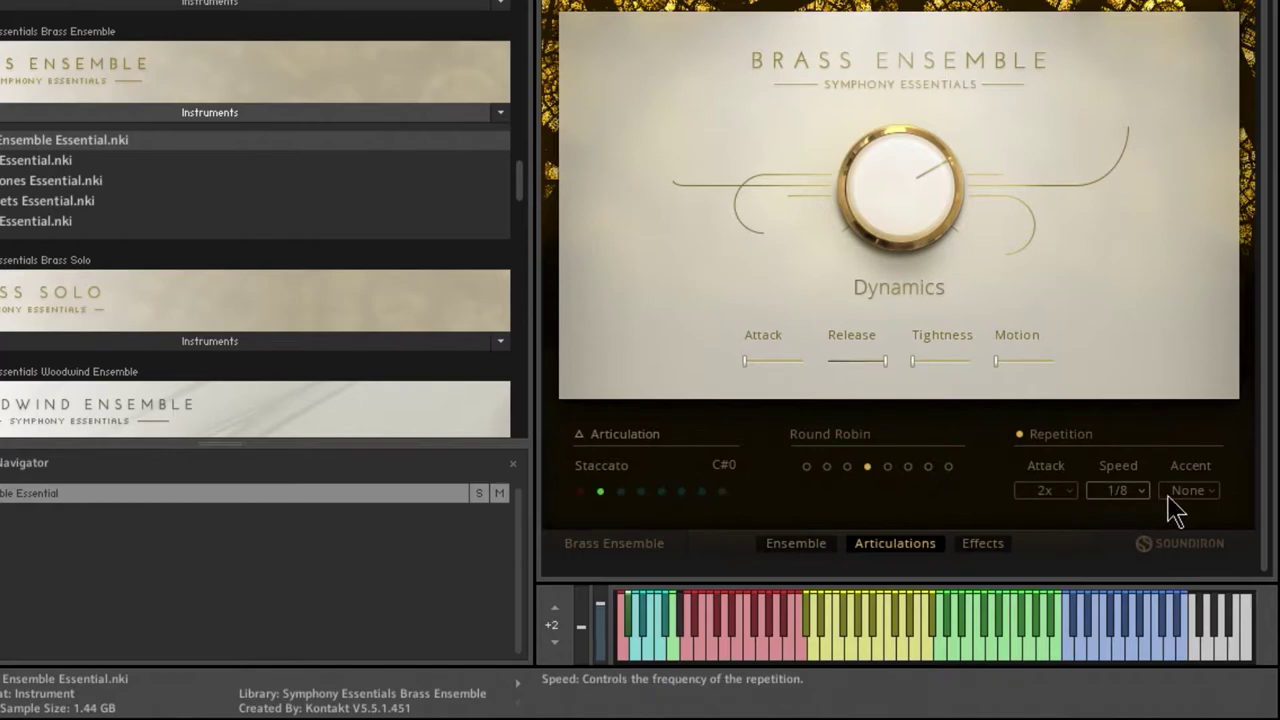
- Set the Staccato repetition's Attack to 4x and audition it with a few low notes
{"action": "left_click", "coordinate": [1060, 491]}
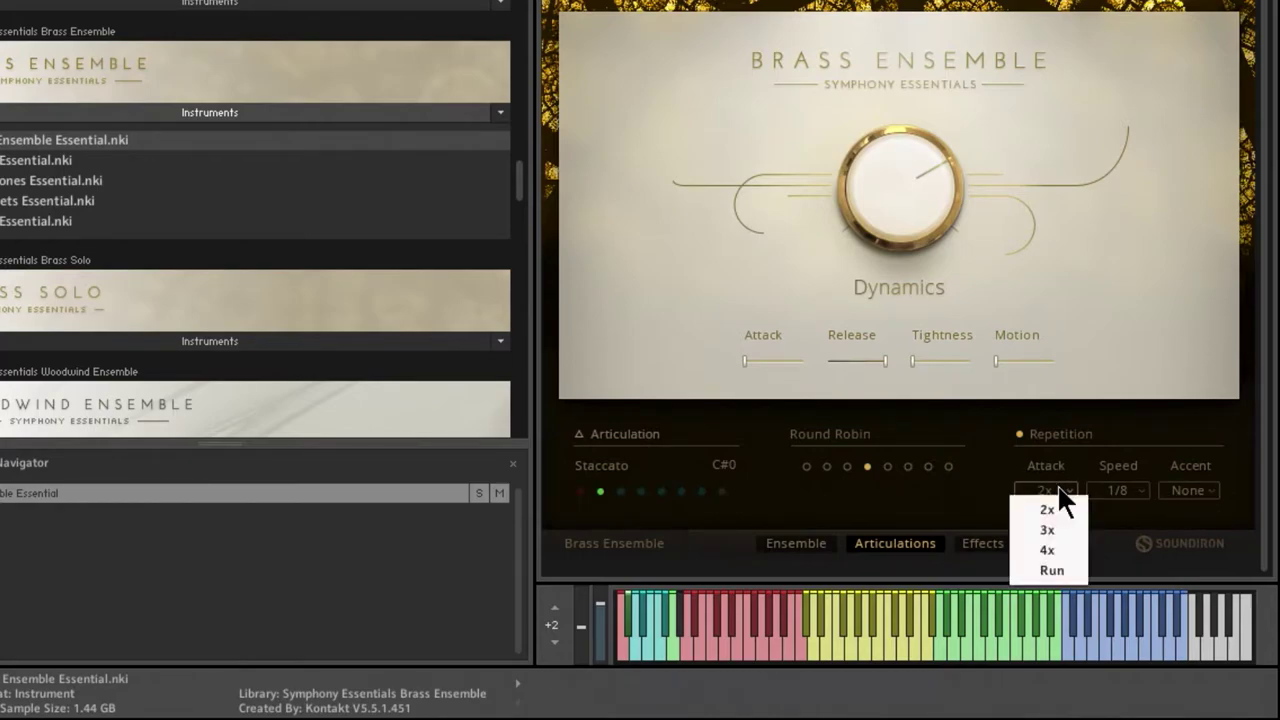
{"action": "left_click", "coordinate": [1057, 549]}
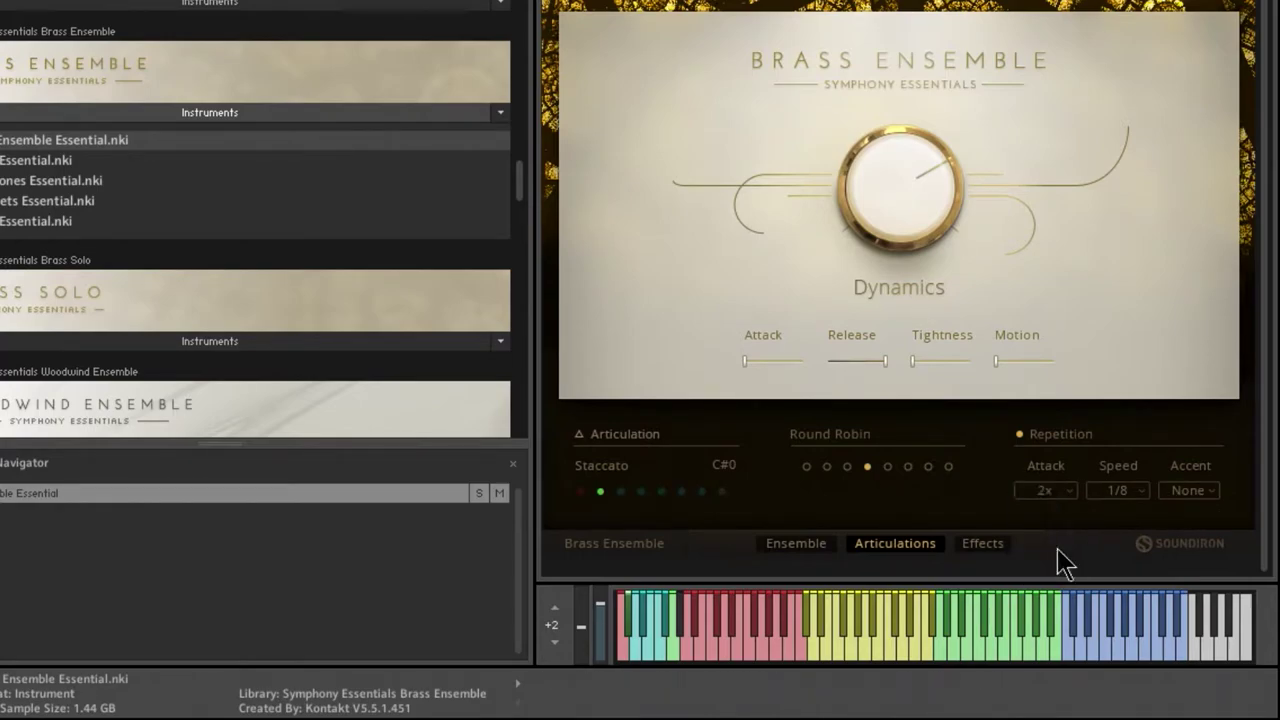
{"action": "double_click", "coordinate": [790, 652]}
{"action": "left_click", "coordinate": [762, 656]}
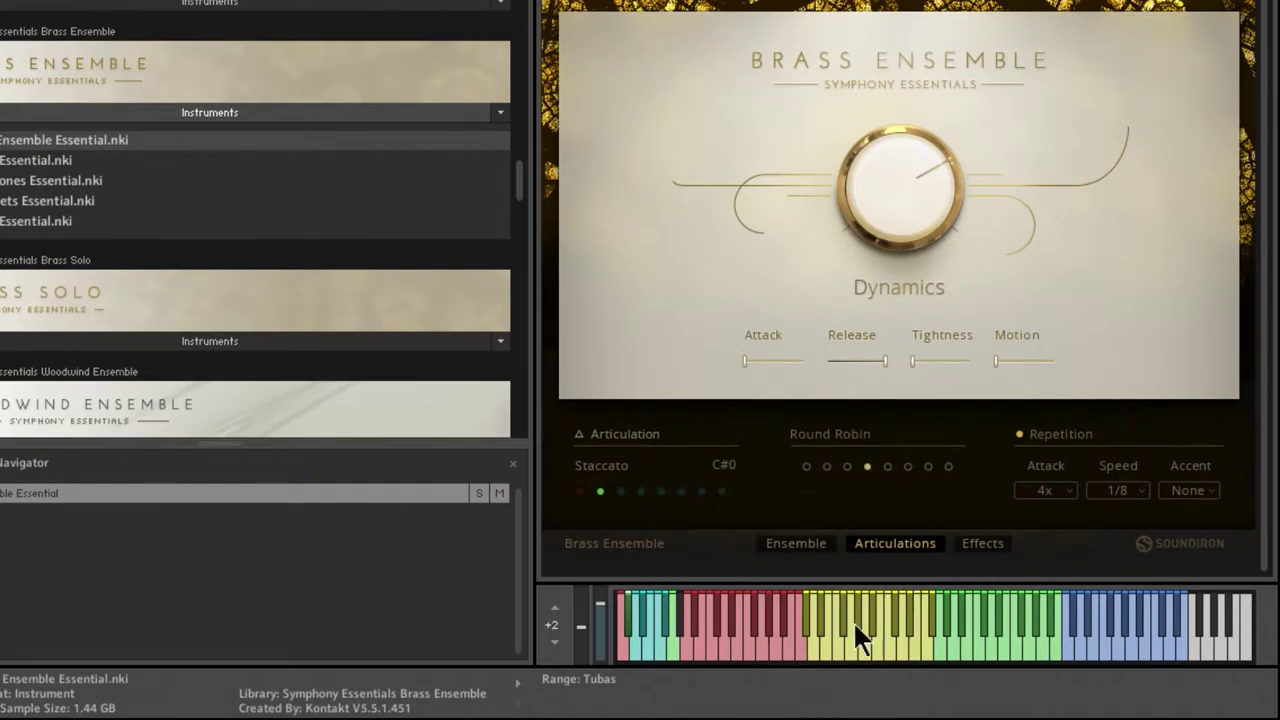
- Set the Staccato repetition's Attack to Run and its Speed to 1/16
{"action": "left_click", "coordinate": [1058, 490]}
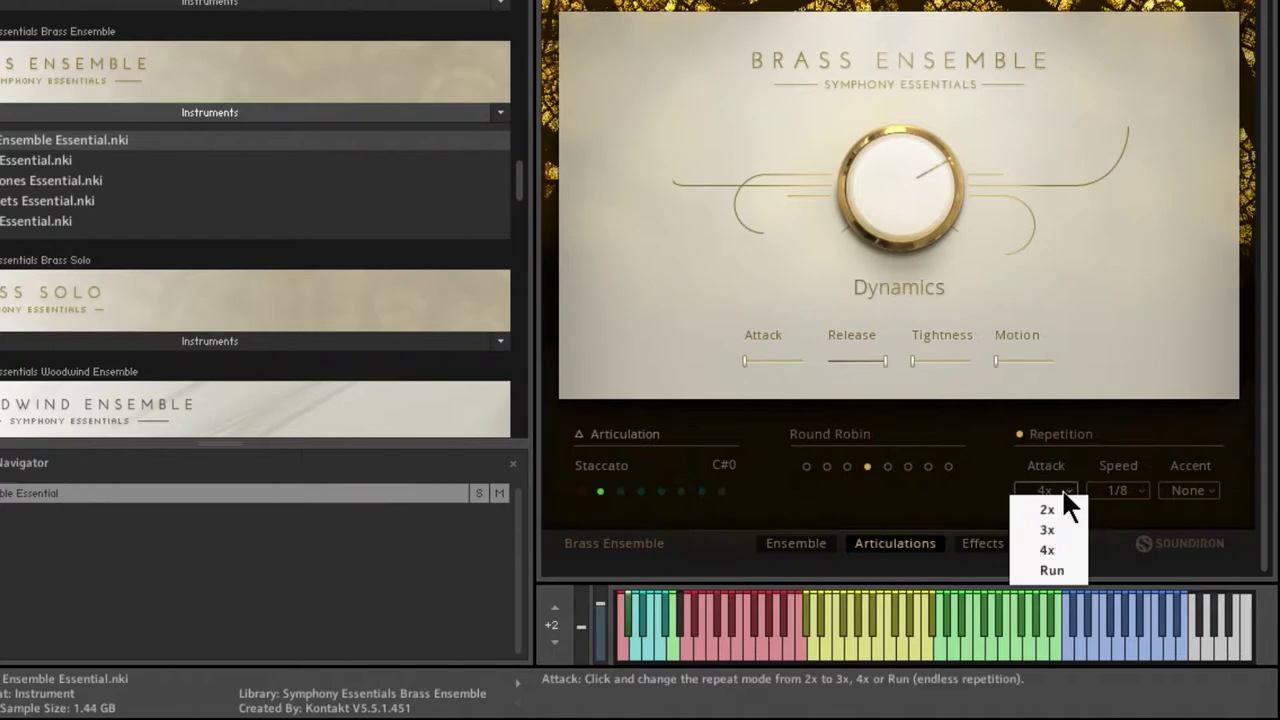
{"action": "left_click", "coordinate": [1074, 568]}
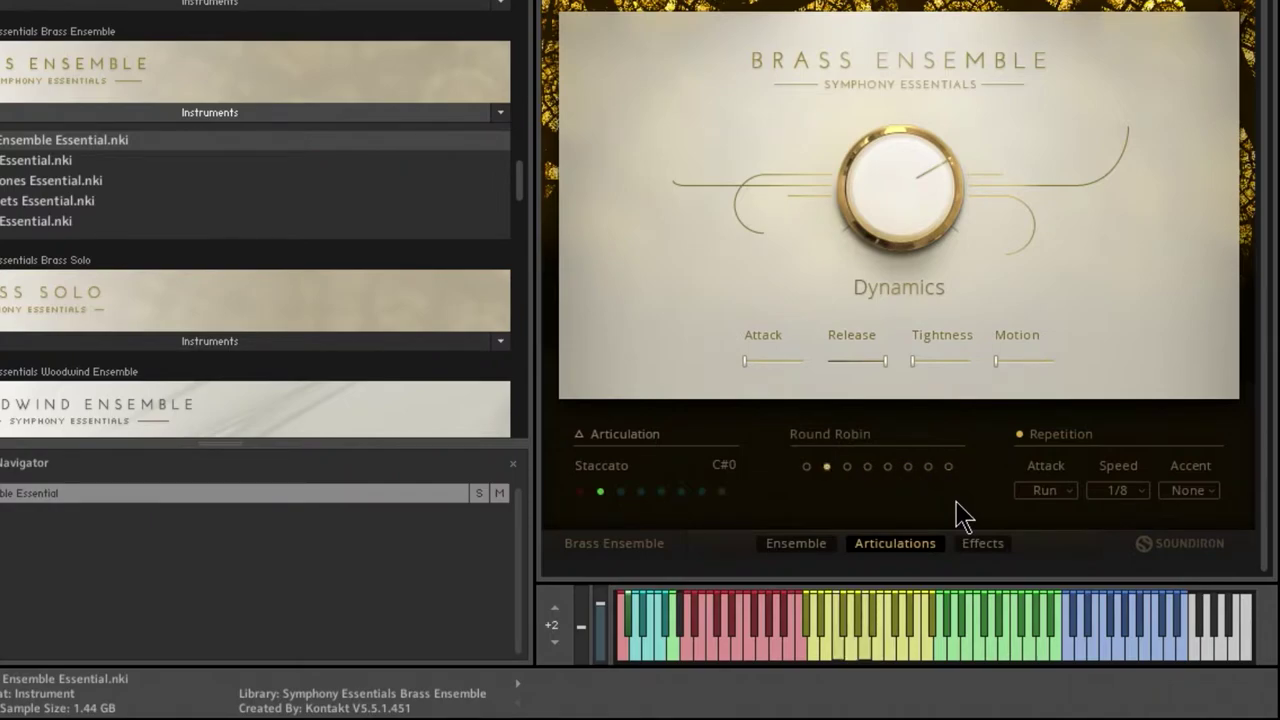
{"action": "left_click", "coordinate": [1122, 492]}
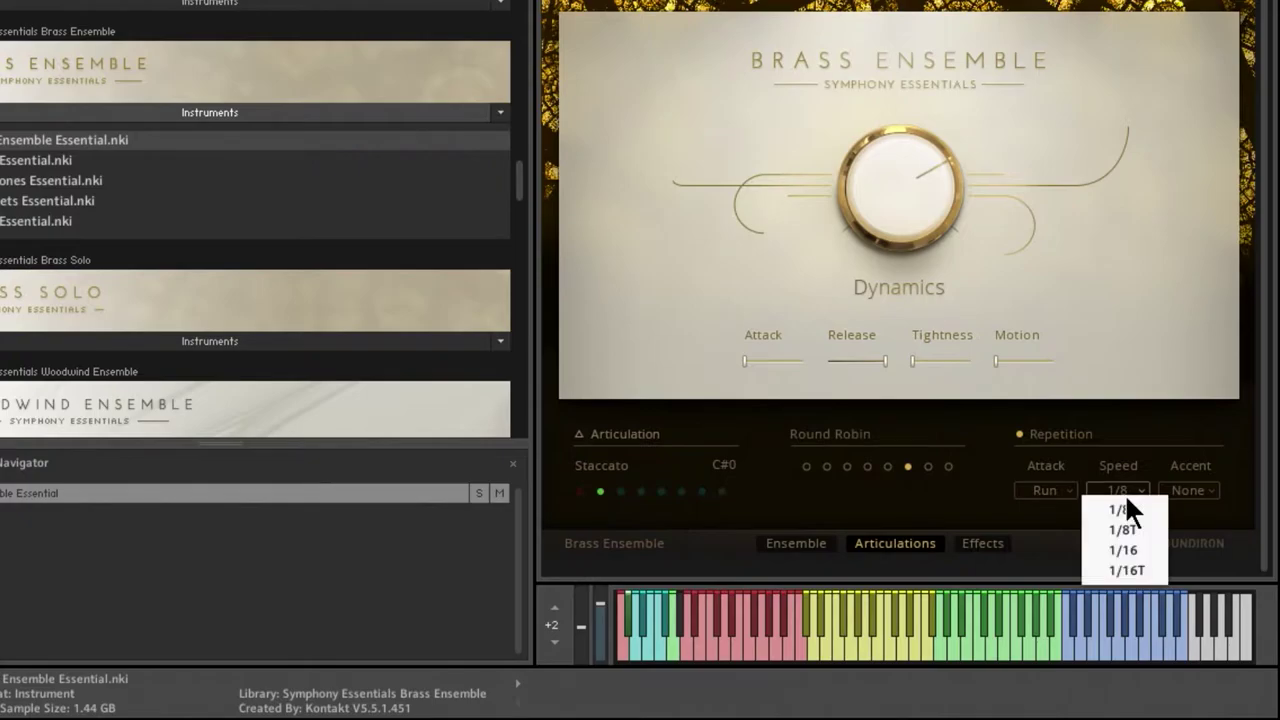
{"action": "left_click", "coordinate": [1126, 547]}
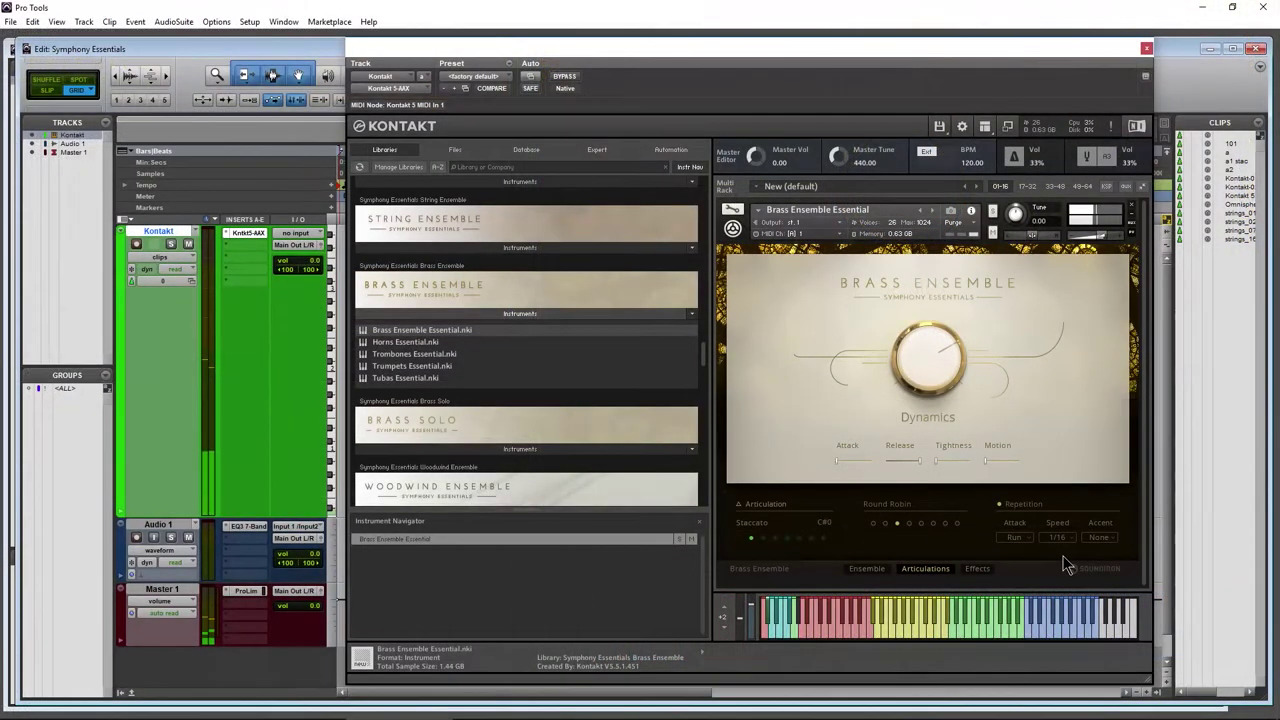
- Set the Staccato repetition's Speed to 1/8 and its Accent to 1st
{"action": "mouse_move", "coordinate": [1066, 46]}
{"action": "left_mouse_down"}
{"action": "mouse_move", "coordinate": [740, 98]}
{"action": "mouse_move", "coordinate": [1060, 46]}
{"action": "left_mouse_up"}
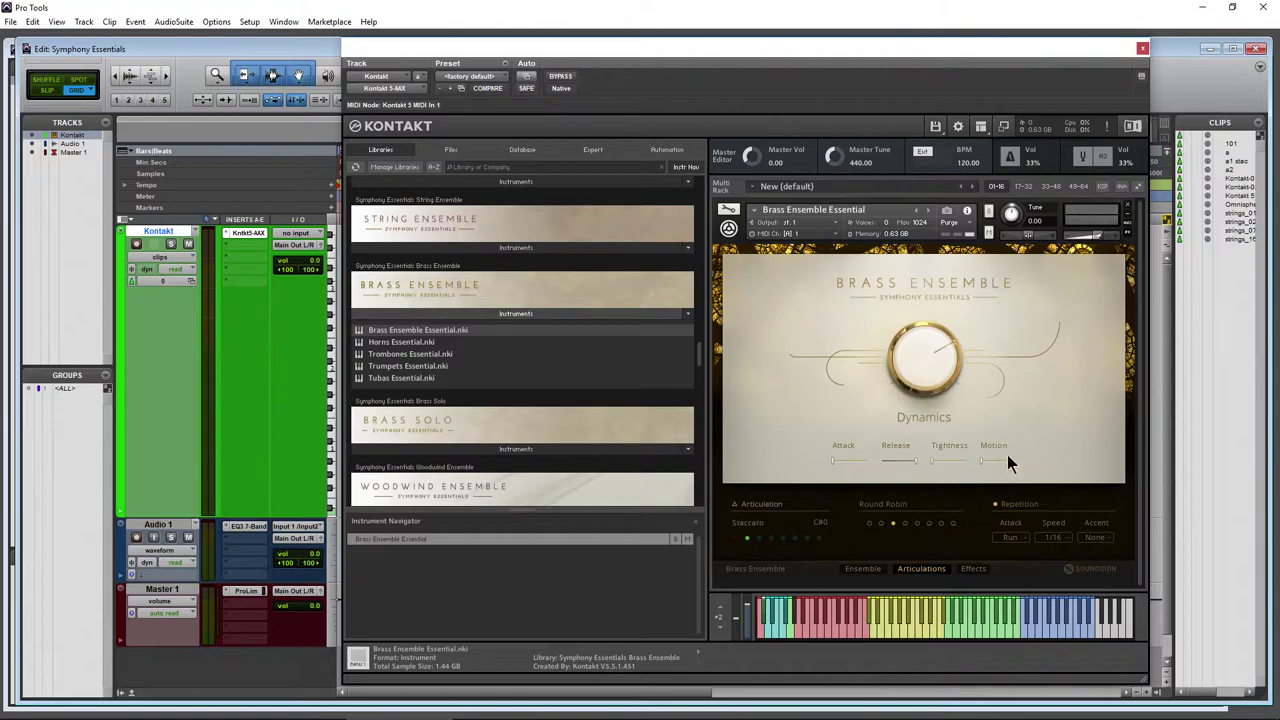
{"action": "left_click", "coordinate": [1063, 545]}
{"action": "left_click", "coordinate": [1055, 560]}
{"action": "left_click", "coordinate": [1097, 540]}
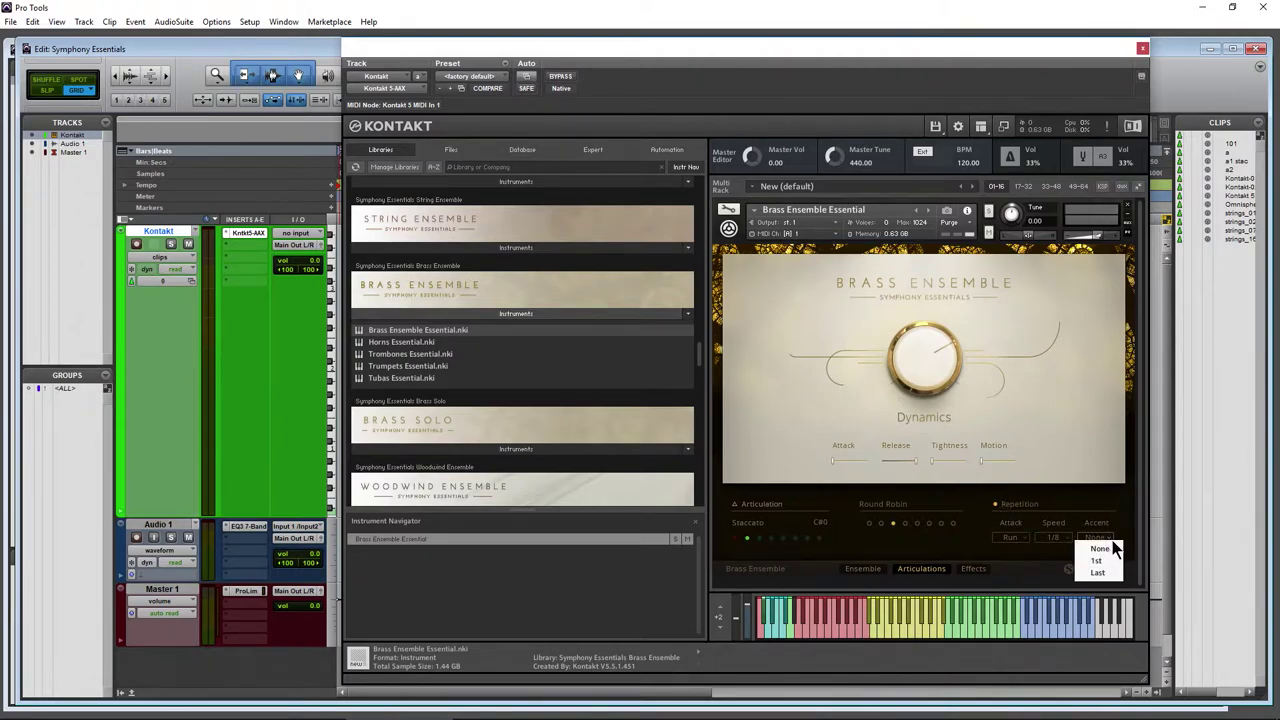
{"action": "left_click", "coordinate": [1099, 560]}
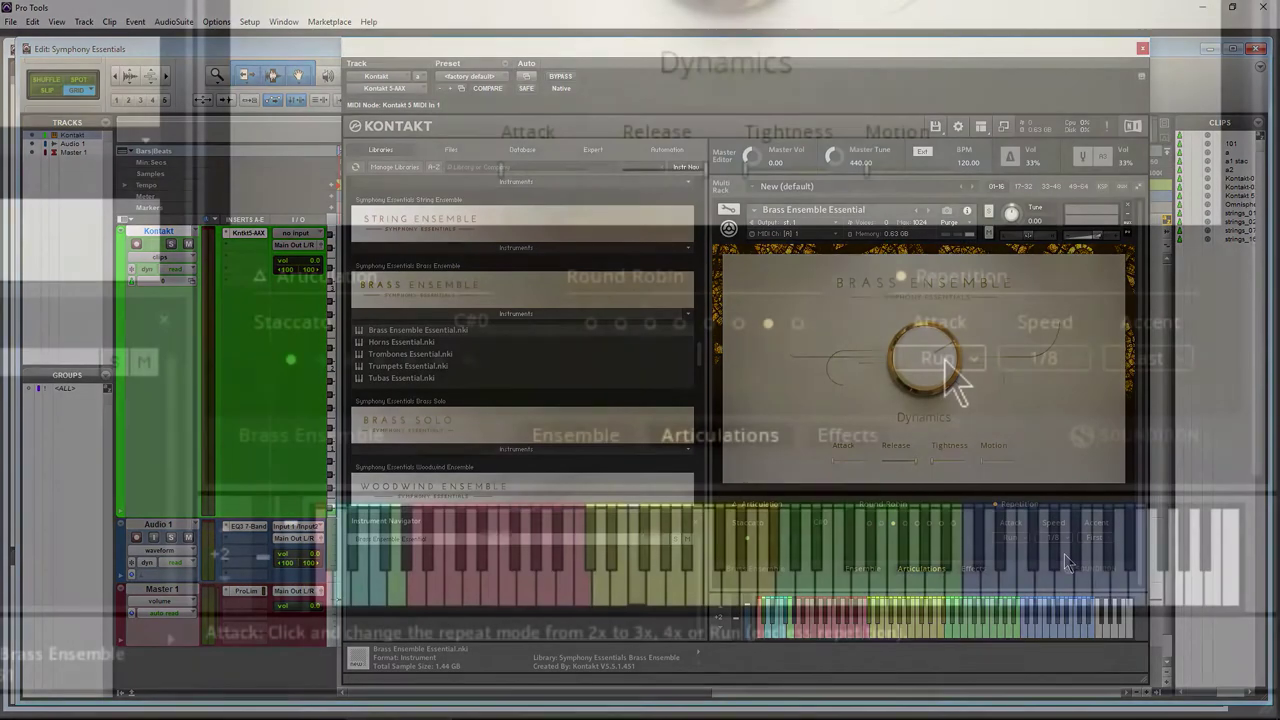
- Set the Staccato repetition's Attack to 3x and change its Accent from the last note to the first
{"action": "left_click", "coordinate": [945, 358]}
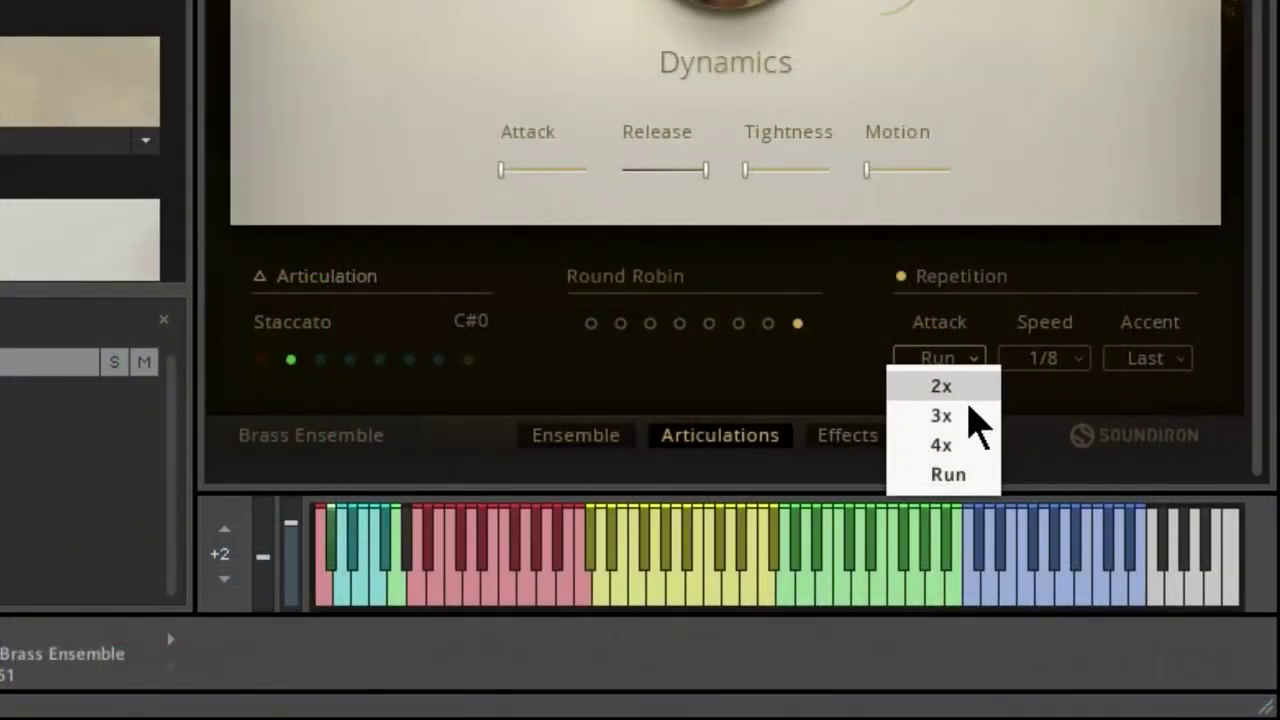
{"action": "left_click", "coordinate": [980, 414]}
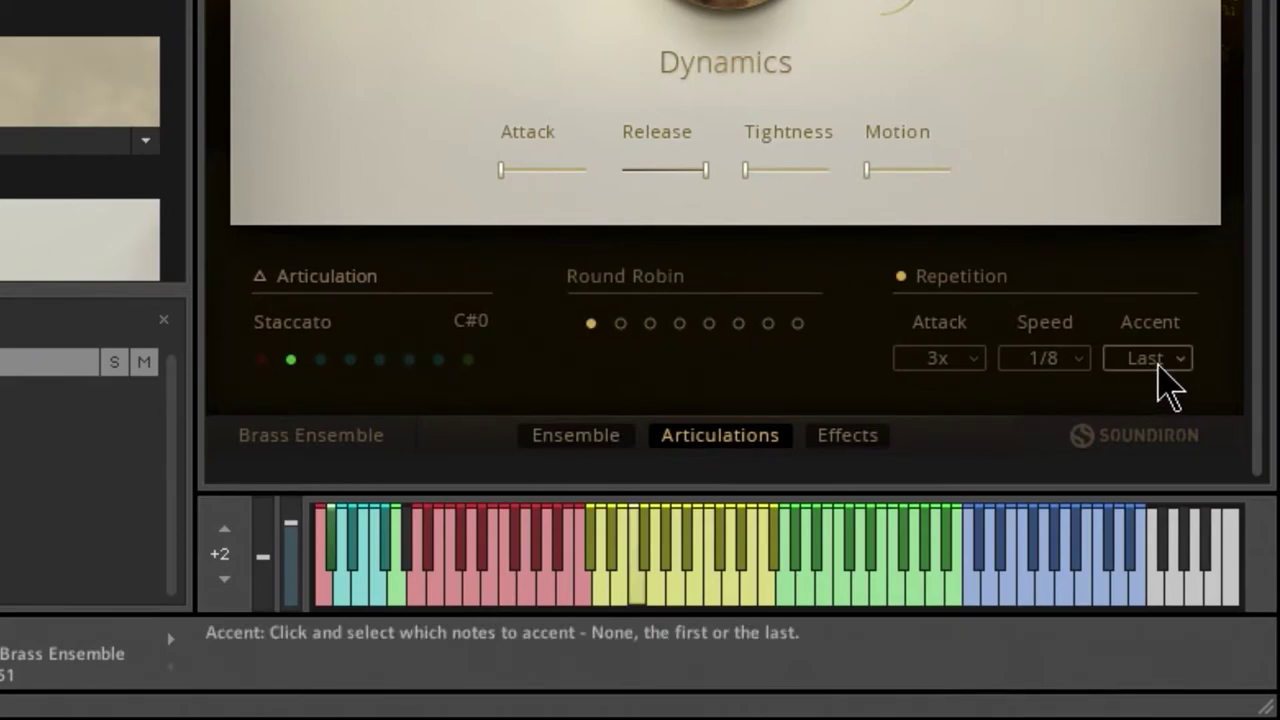
{"action": "left_click", "coordinate": [1158, 364]}
{"action": "left_click", "coordinate": [1150, 416]}
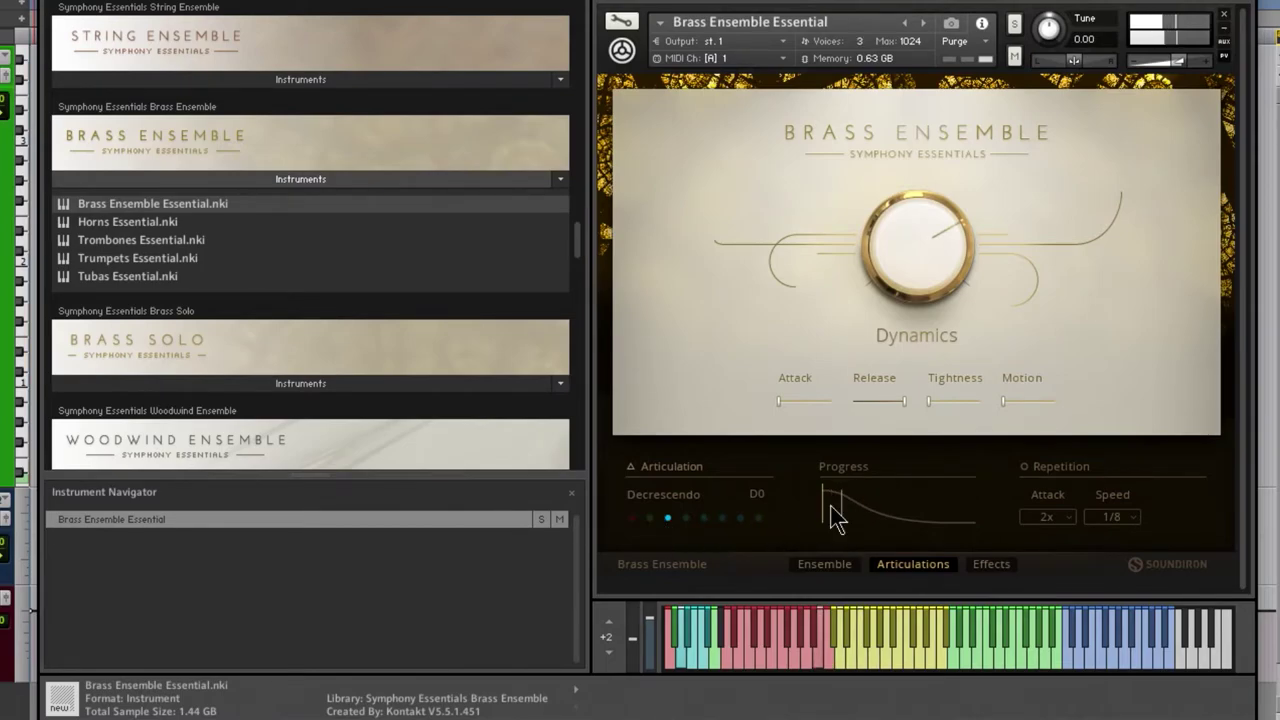
- Turn on Repetition for the Decrescendo articulation and set its Speed to 1/16
{"action": "left_click", "coordinate": [1025, 467]}
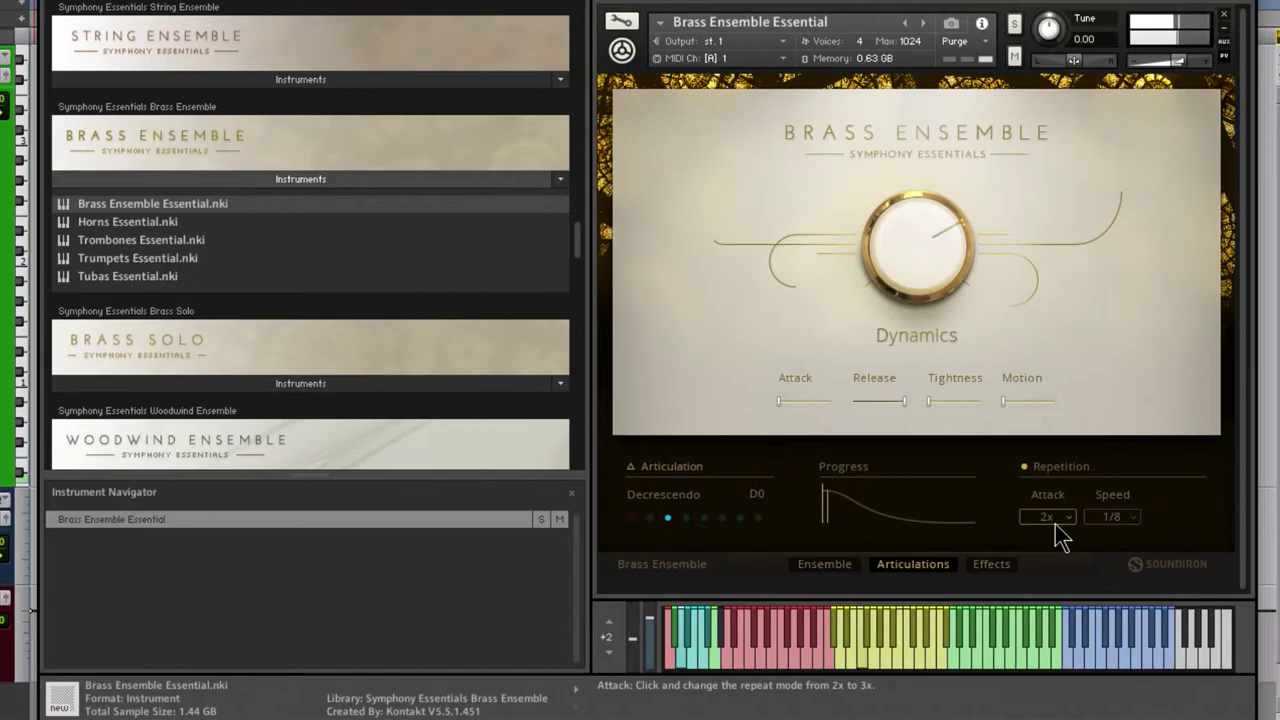
{"action": "left_click", "coordinate": [1116, 517]}
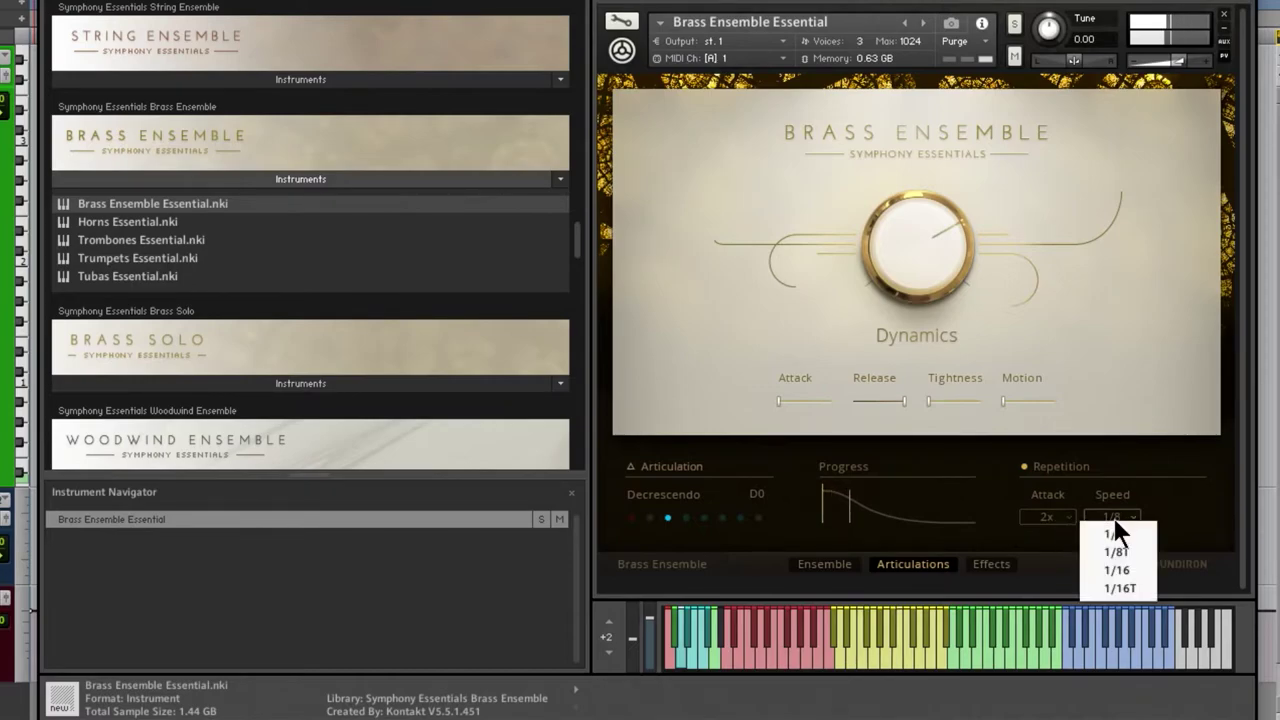
{"action": "left_click", "coordinate": [1135, 569]}
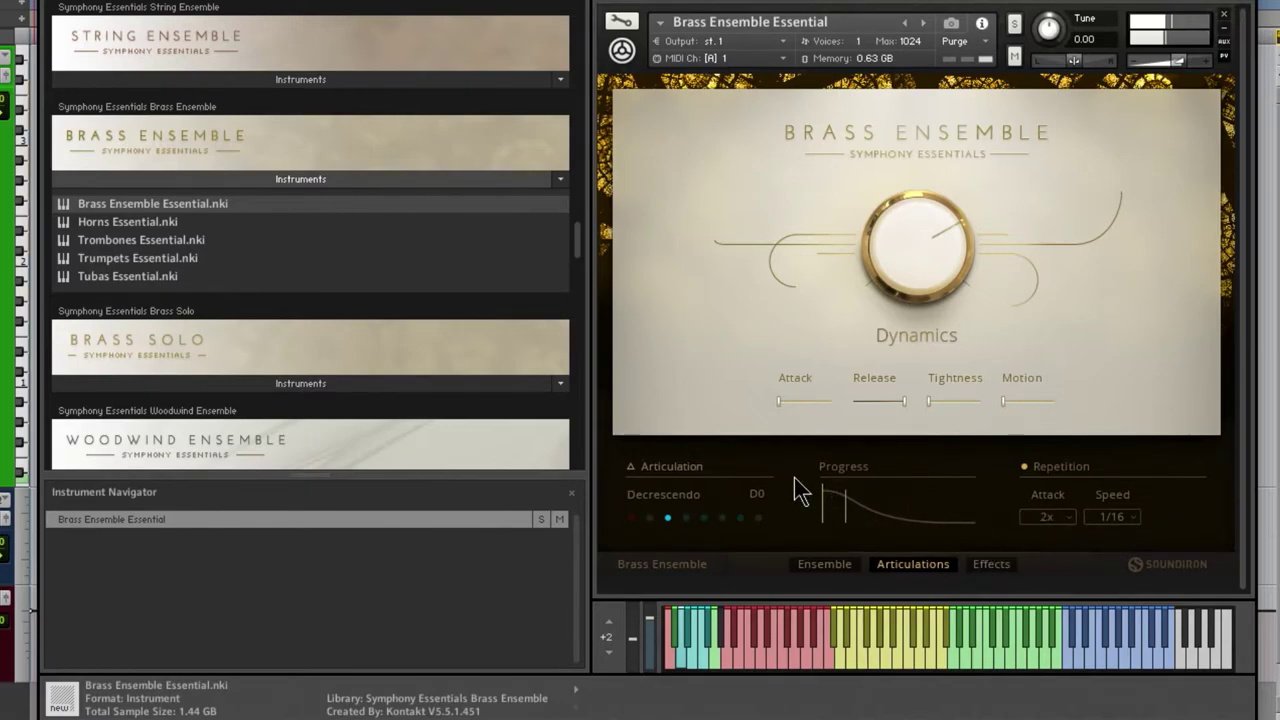
- Set the Decrescendo repetition's Attack to 3x and its Speed to 1/8
{"action": "left_click", "coordinate": [1064, 518]}
{"action": "left_click", "coordinate": [1060, 553]}
{"action": "left_click", "coordinate": [1116, 518]}
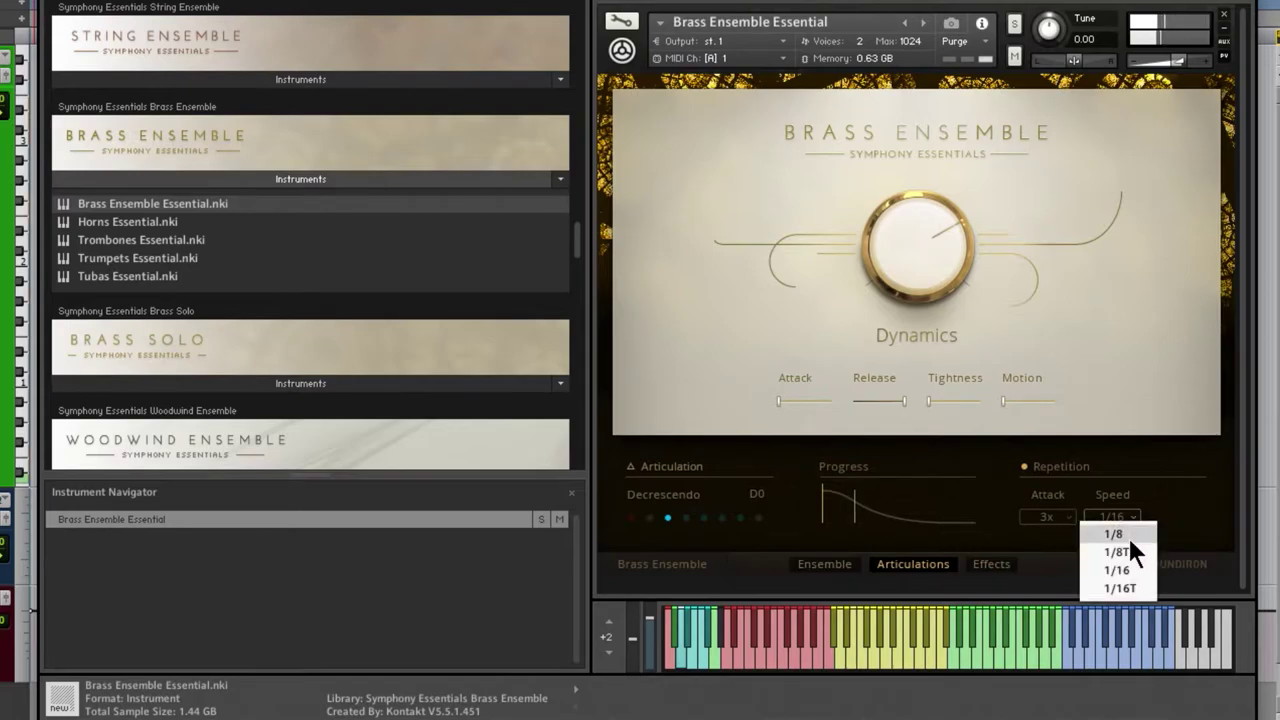
{"action": "left_click", "coordinate": [1127, 534]}
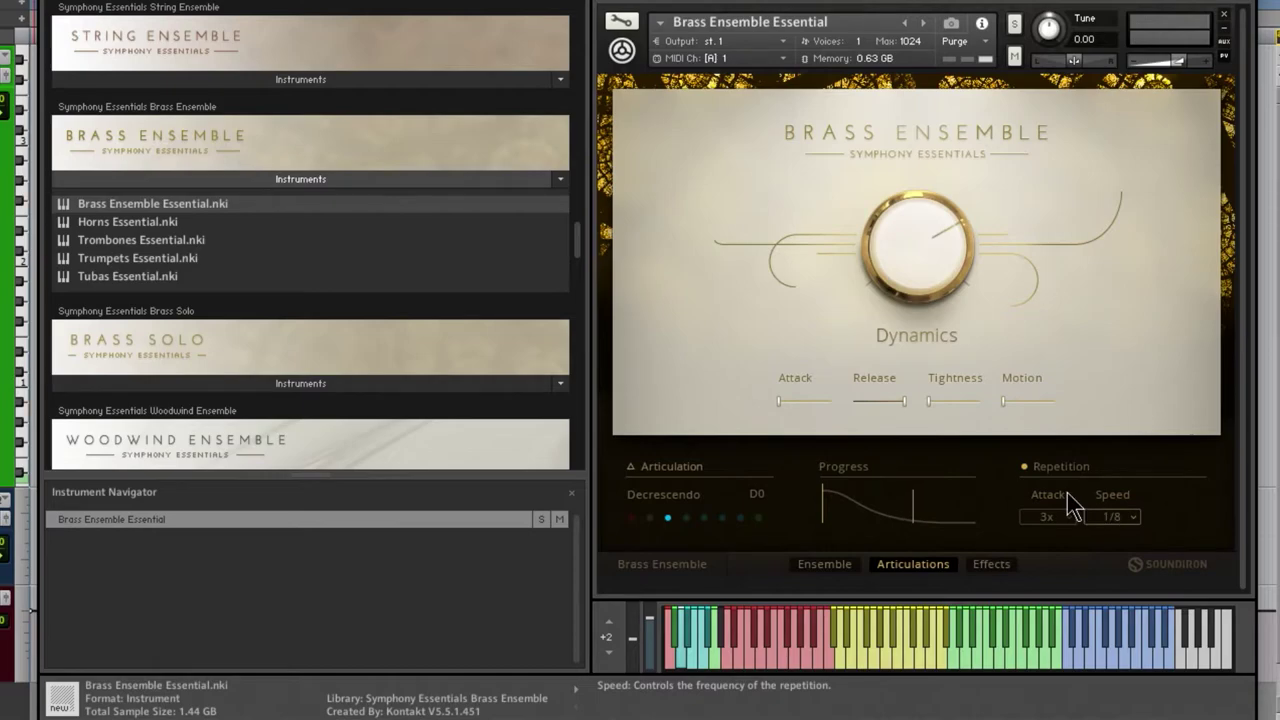
- Compare the repetition settings of the Staccato and Decrescendo articulations, and switch to Sforzando
{"action": "left_click", "coordinate": [650, 518]}
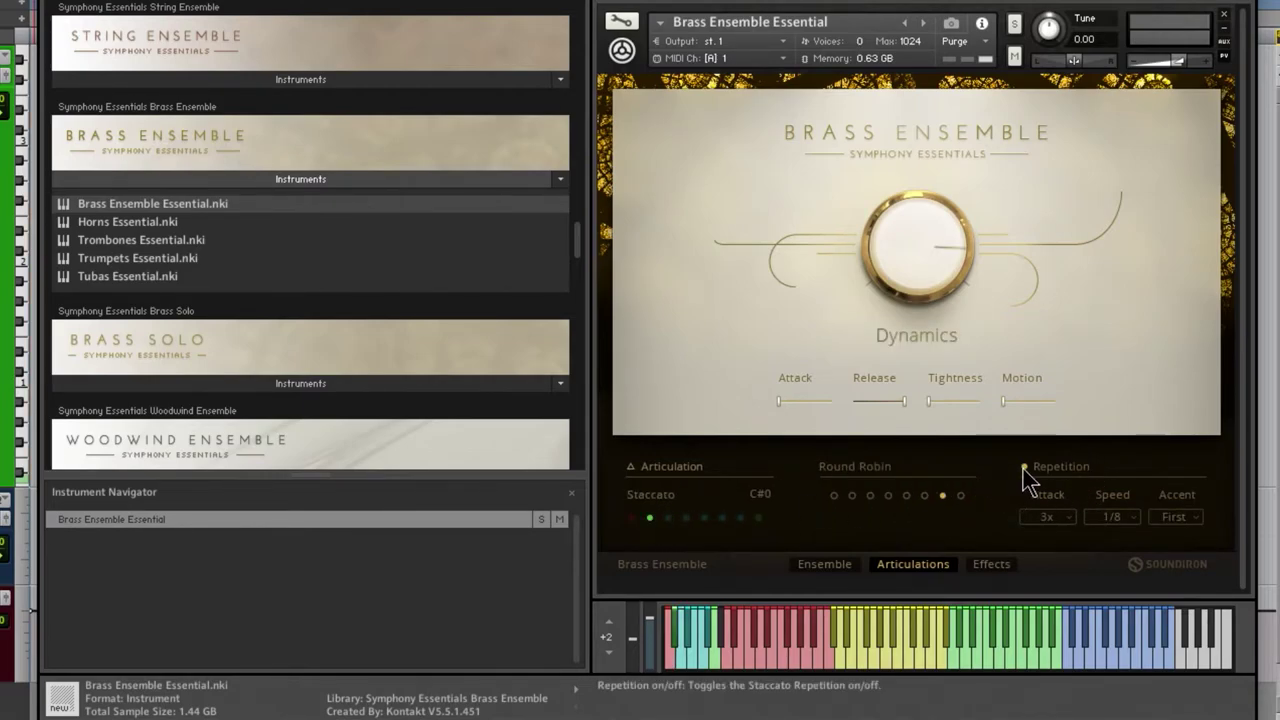
{"action": "left_click", "coordinate": [670, 518]}
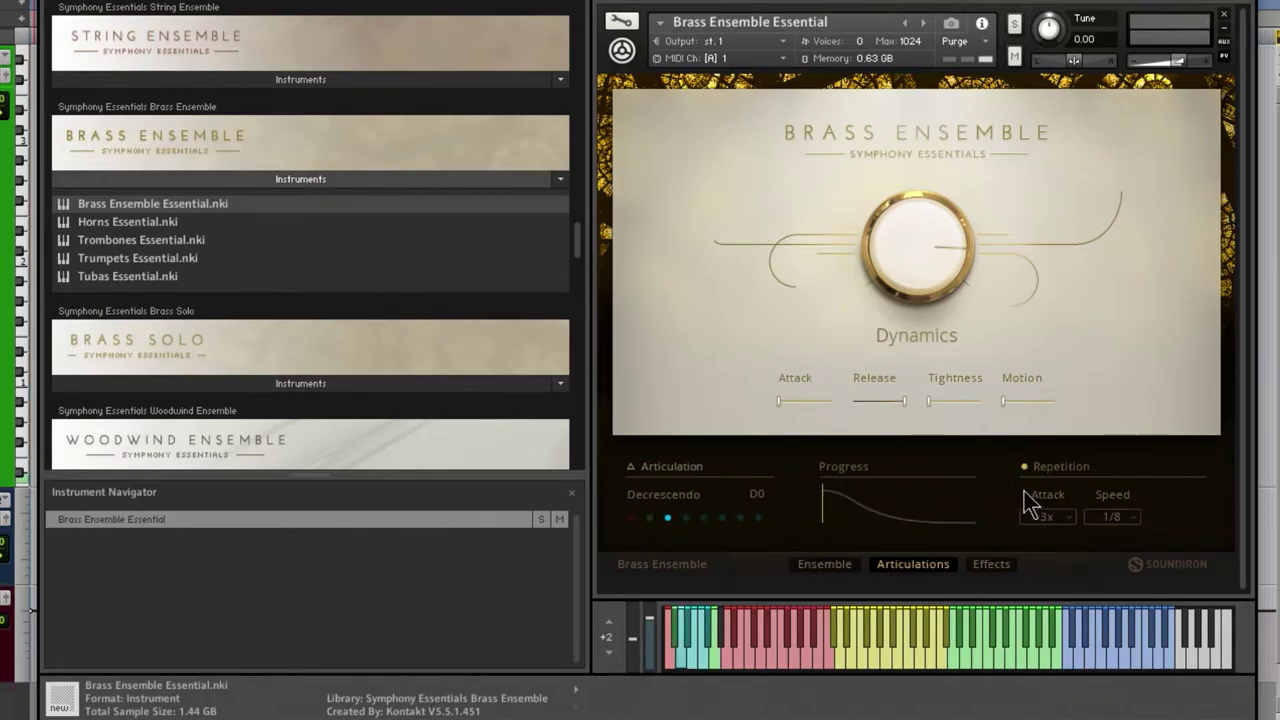
{"action": "left_click", "coordinate": [687, 519]}
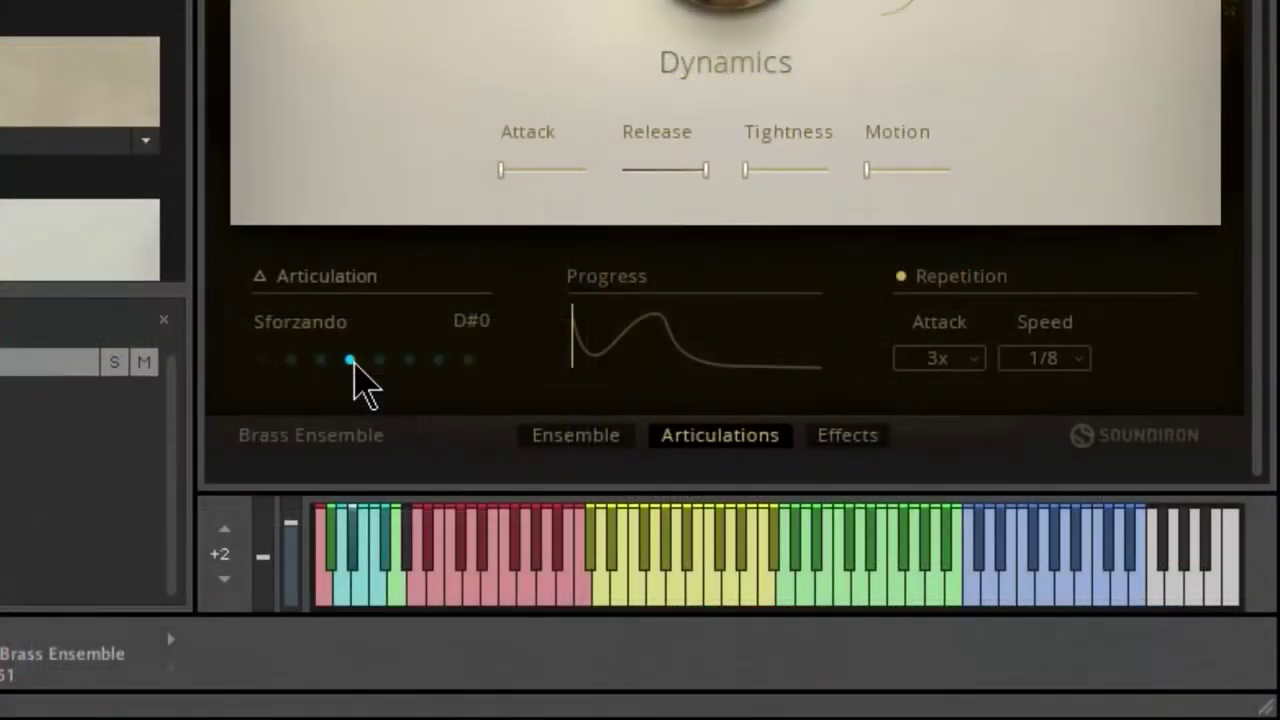
{"action": "left_click", "coordinate": [676, 519]}
{"action": "left_click", "coordinate": [349, 360]}
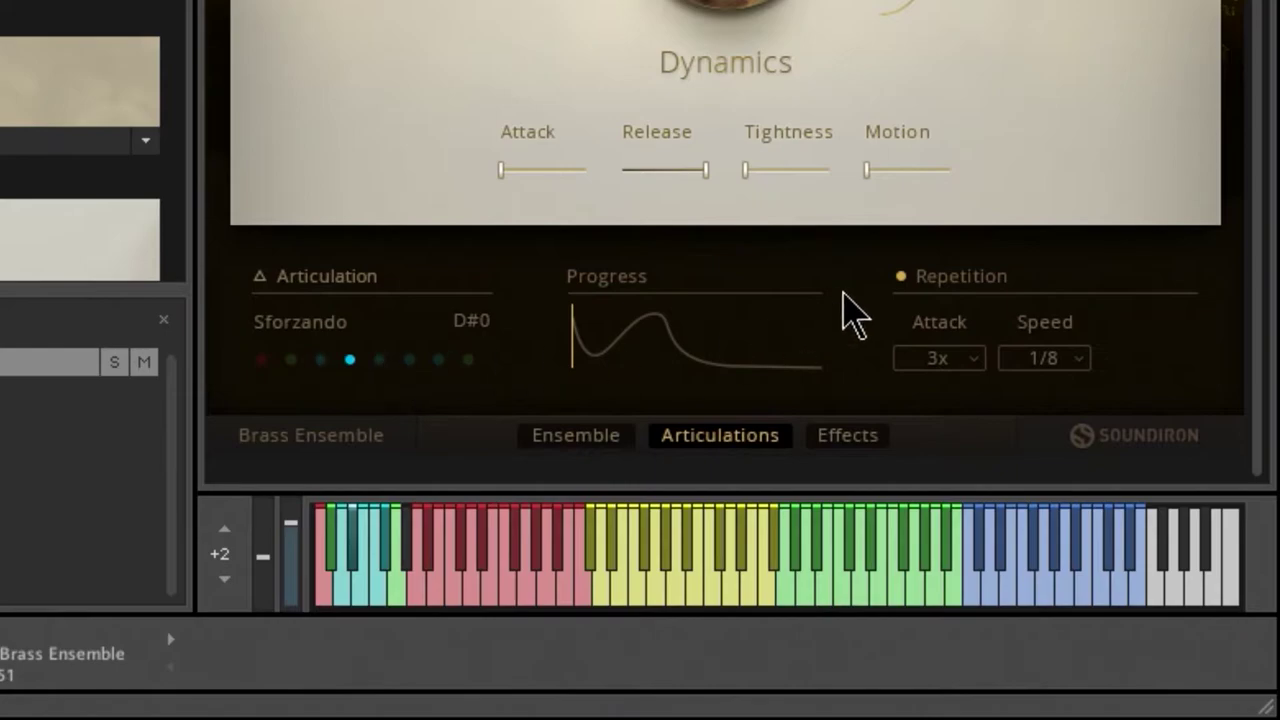
- Toggle Sforzando's Repetition off and on again, briefly switch to Decrescendo for comparison and return to Sforzando
{"action": "left_click", "coordinate": [896, 279]}
{"action": "left_click", "coordinate": [898, 282]}
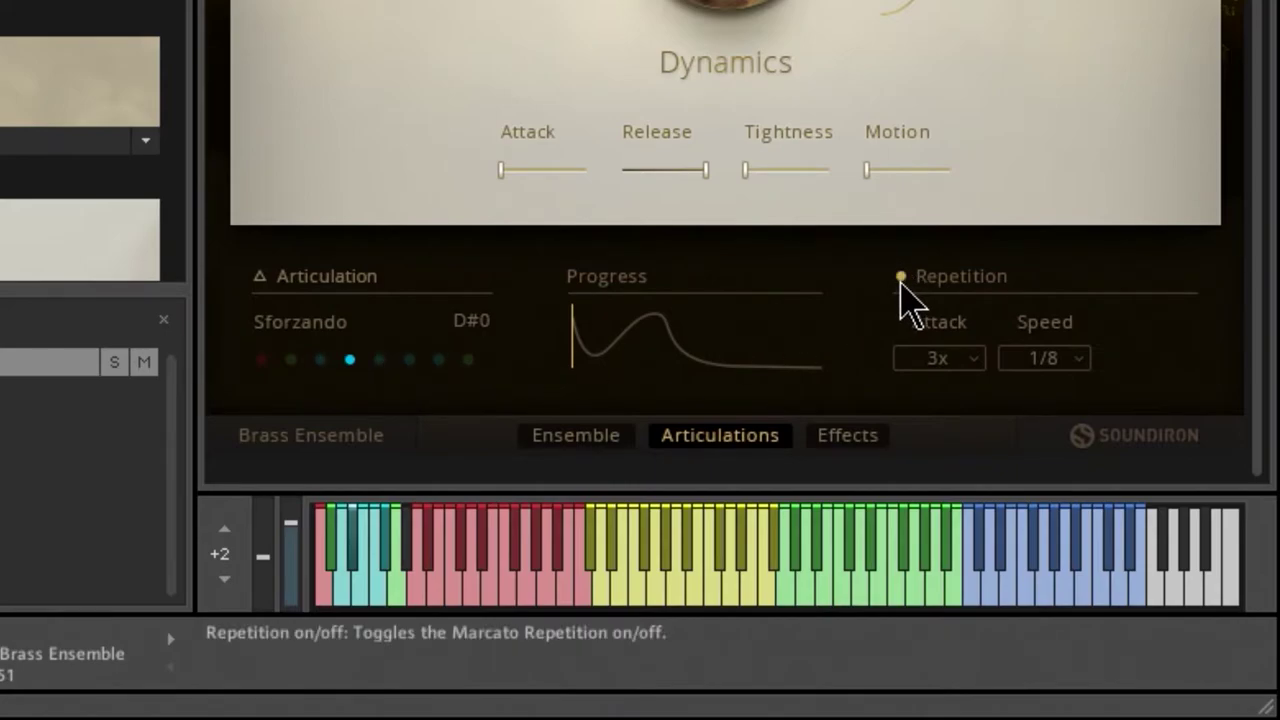
{"action": "left_click", "coordinate": [321, 360]}
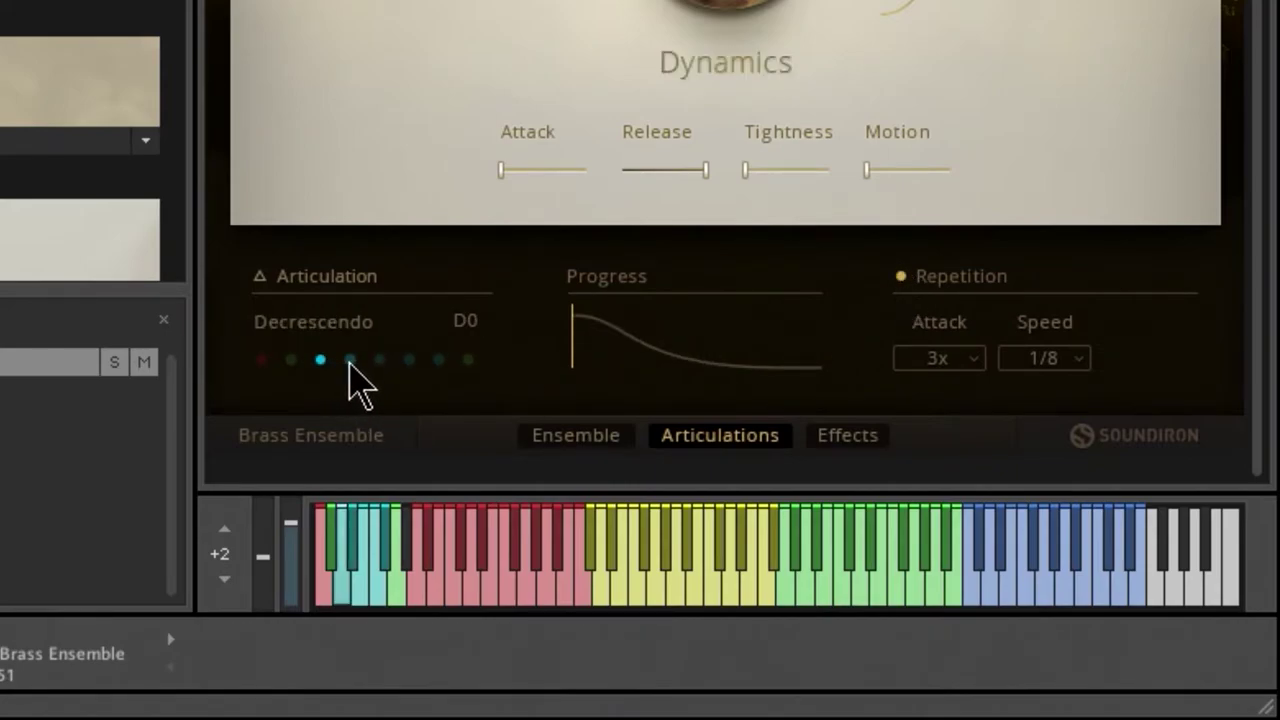
{"action": "left_click", "coordinate": [349, 360]}
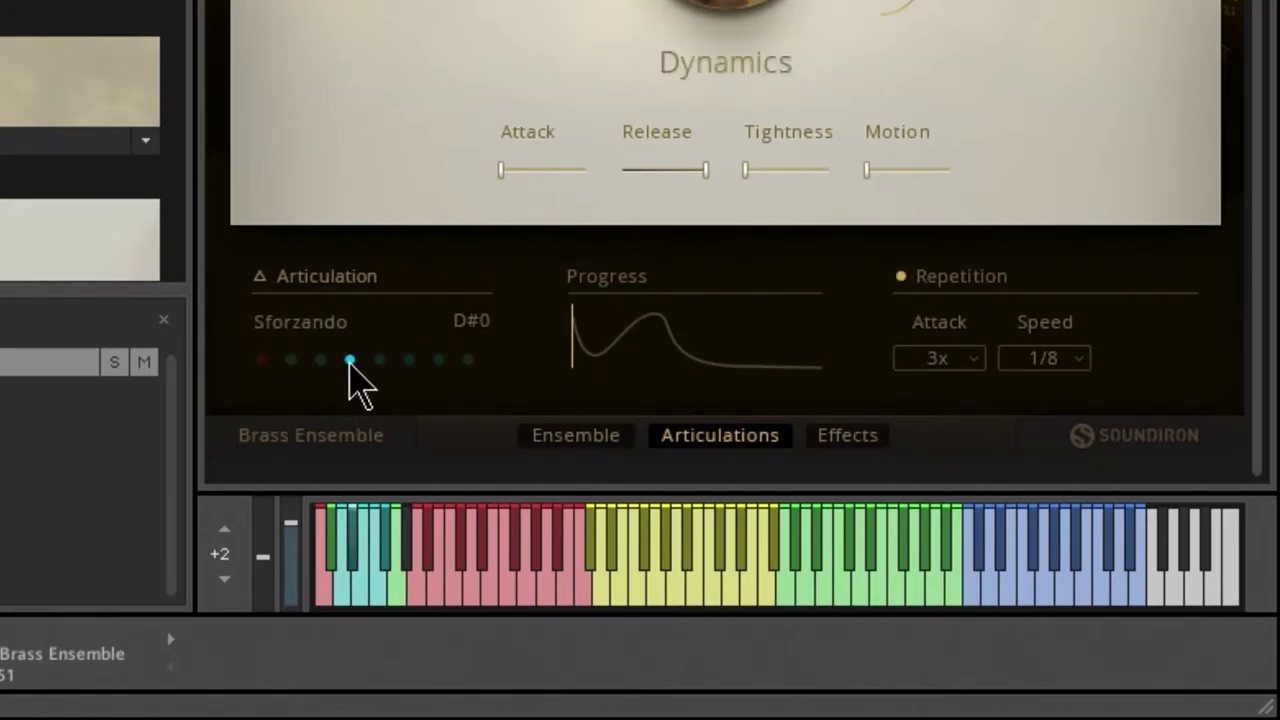
- Turn off Repetition for the Sforzando articulation and set its repetition Attack to 2x
{"action": "left_click", "coordinate": [901, 277]}
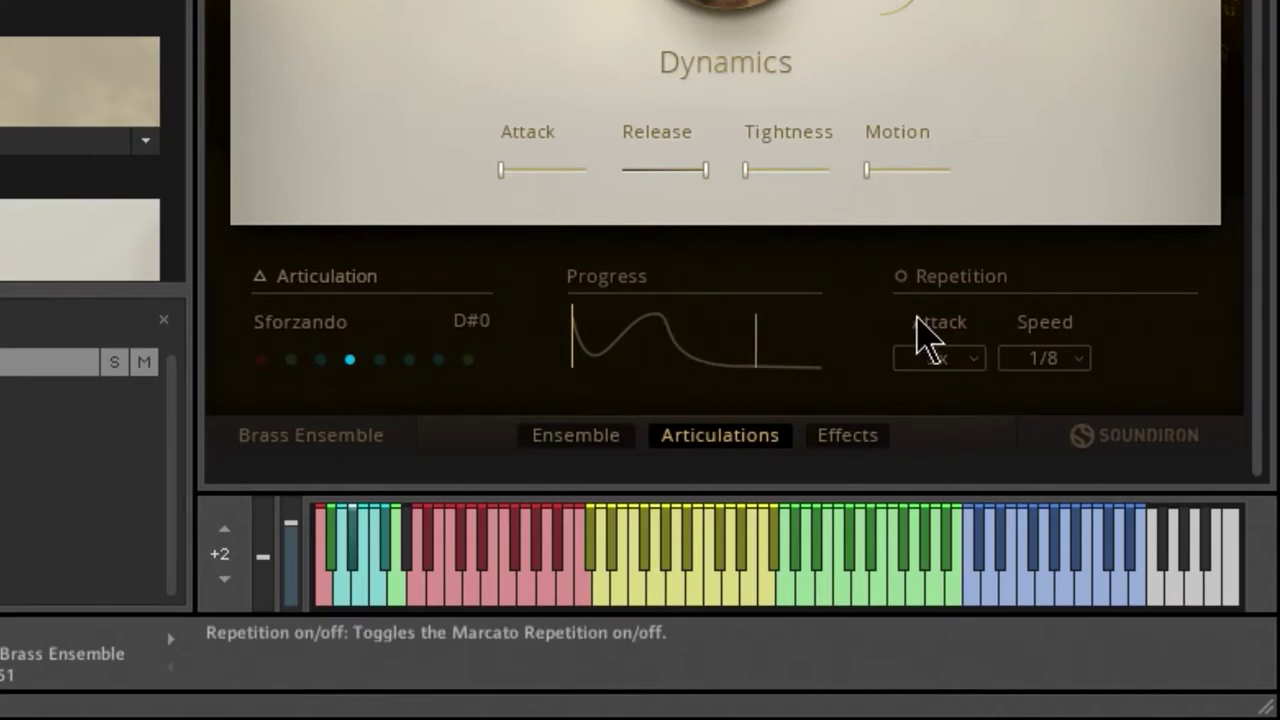
{"action": "left_click", "coordinate": [942, 360]}
{"action": "left_click", "coordinate": [950, 387]}
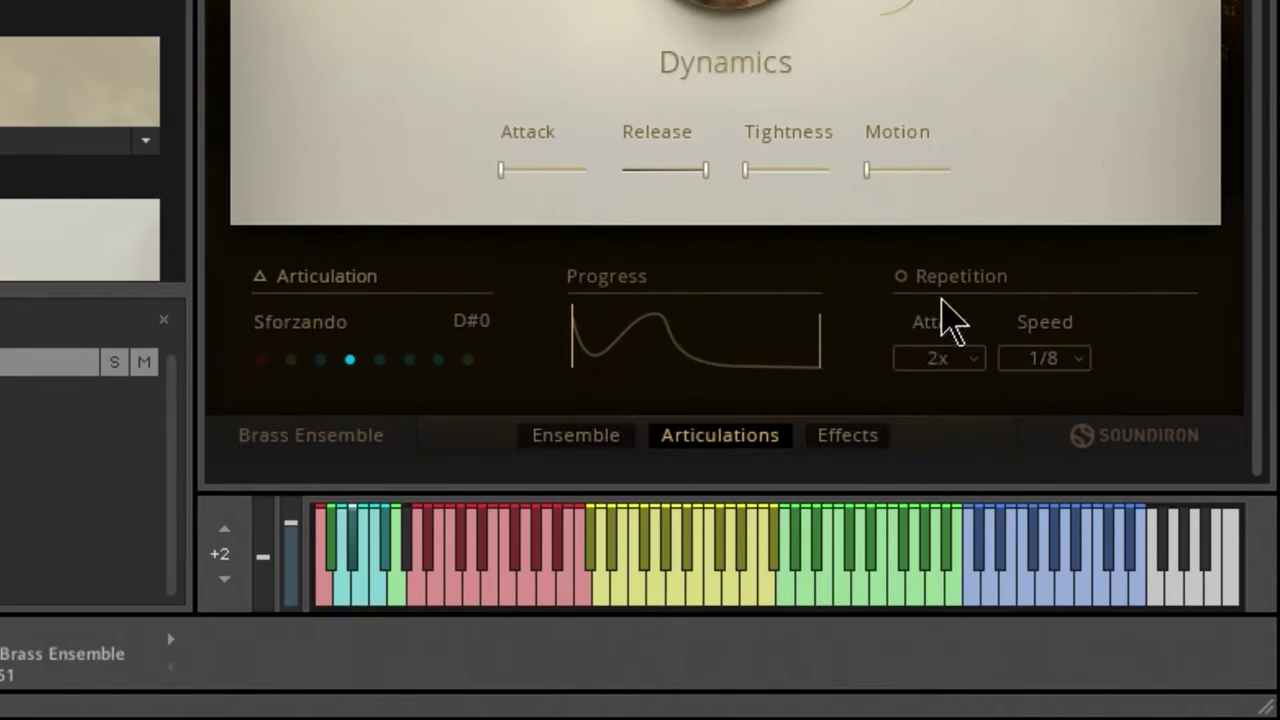
{"action": "left_click", "coordinate": [1062, 358]}
{"action": "left_click", "coordinate": [1150, 345]}
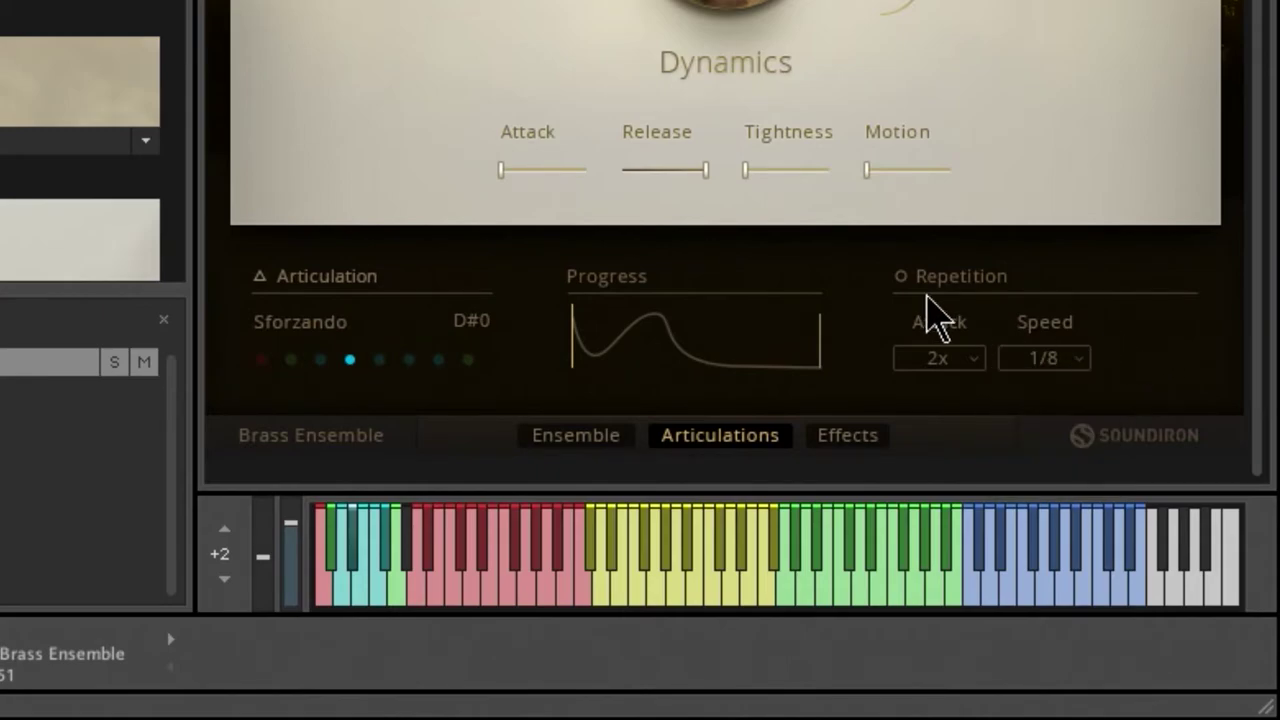
- Compare the repetition settings of the Crescendo, Sforzando, Staccato and Sustain articulations, ending on Crescendo
{"action": "left_click", "coordinate": [379, 360]}
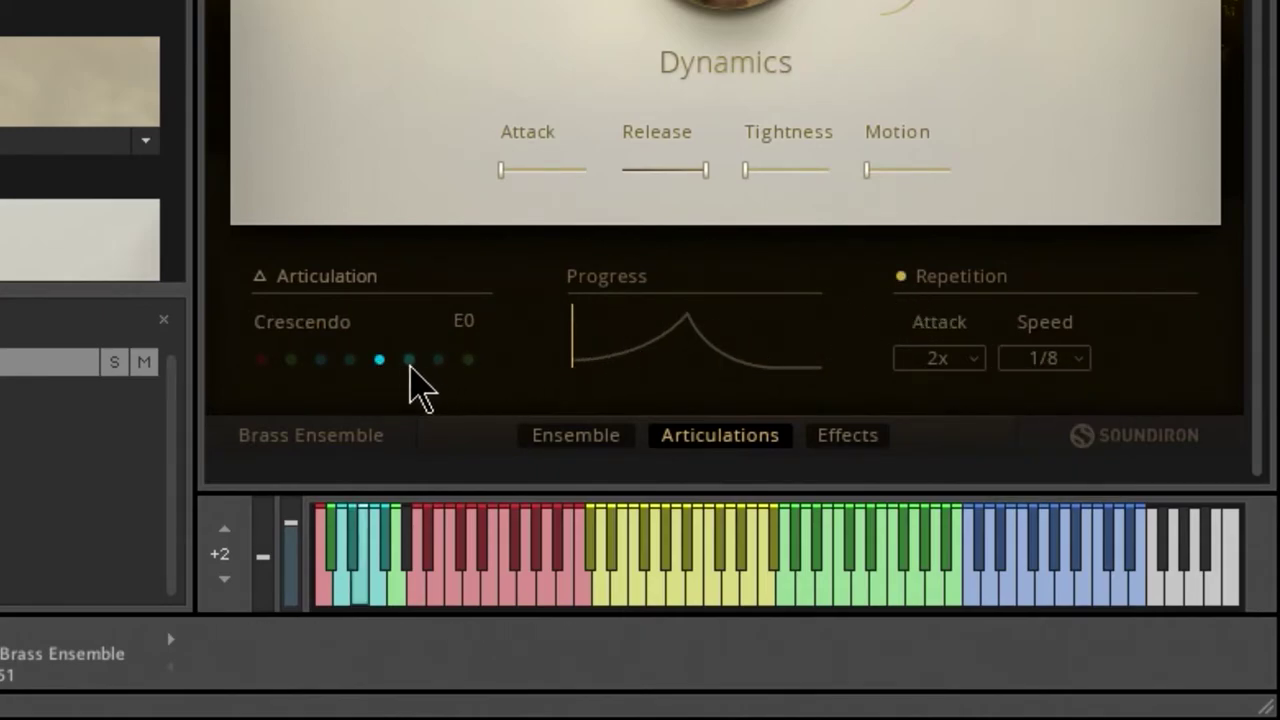
{"action": "left_click", "coordinate": [349, 360]}
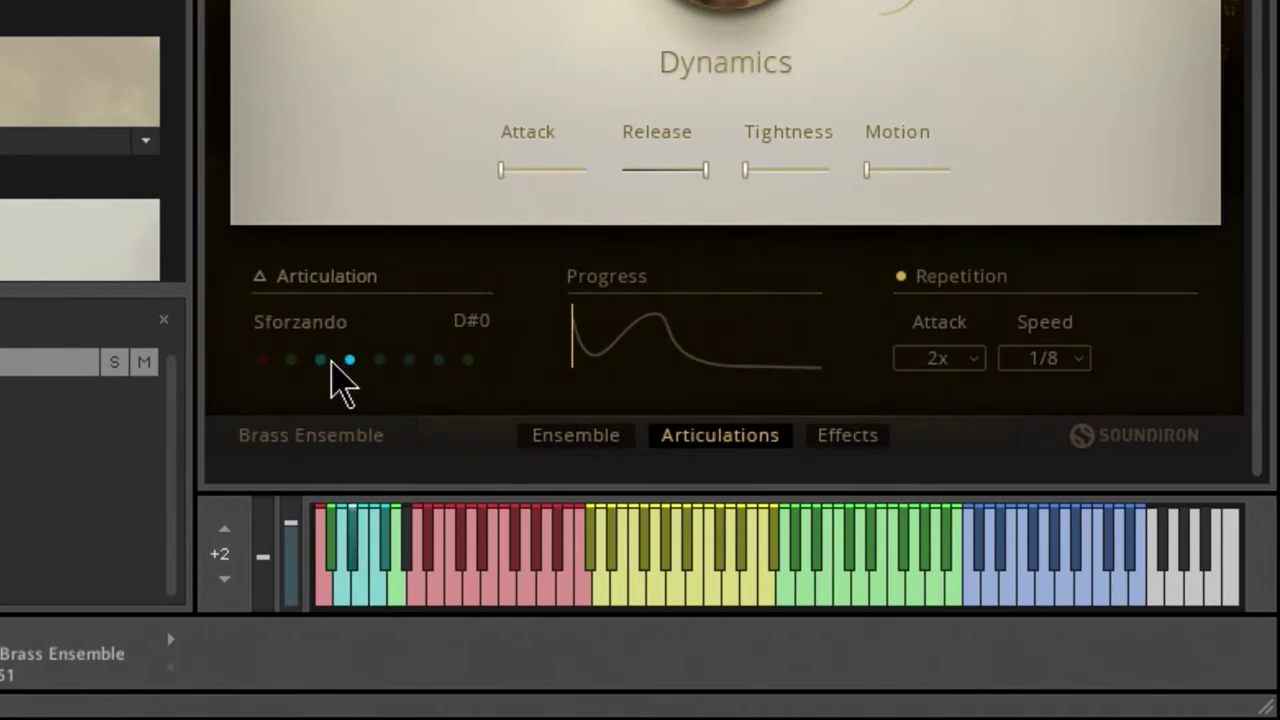
{"action": "left_click", "coordinate": [349, 360]}
{"action": "left_click", "coordinate": [380, 360]}
{"action": "left_click", "coordinate": [293, 366]}
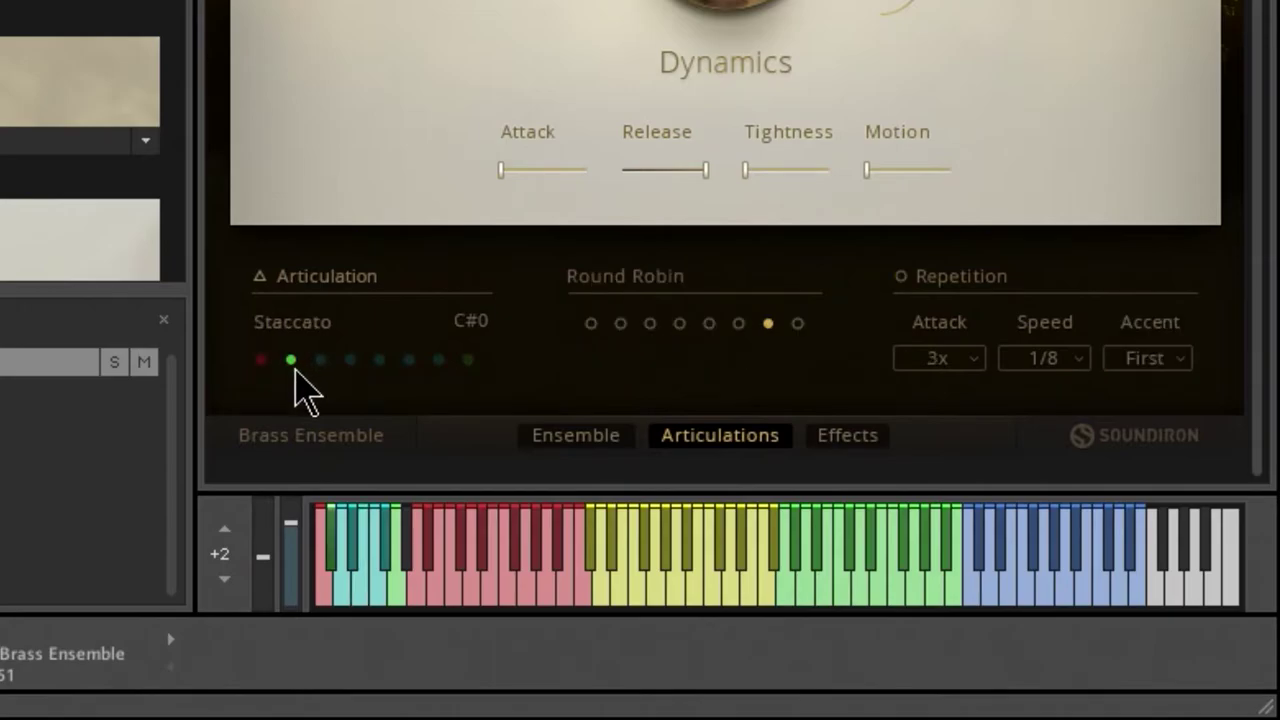
{"action": "left_click", "coordinate": [262, 361]}
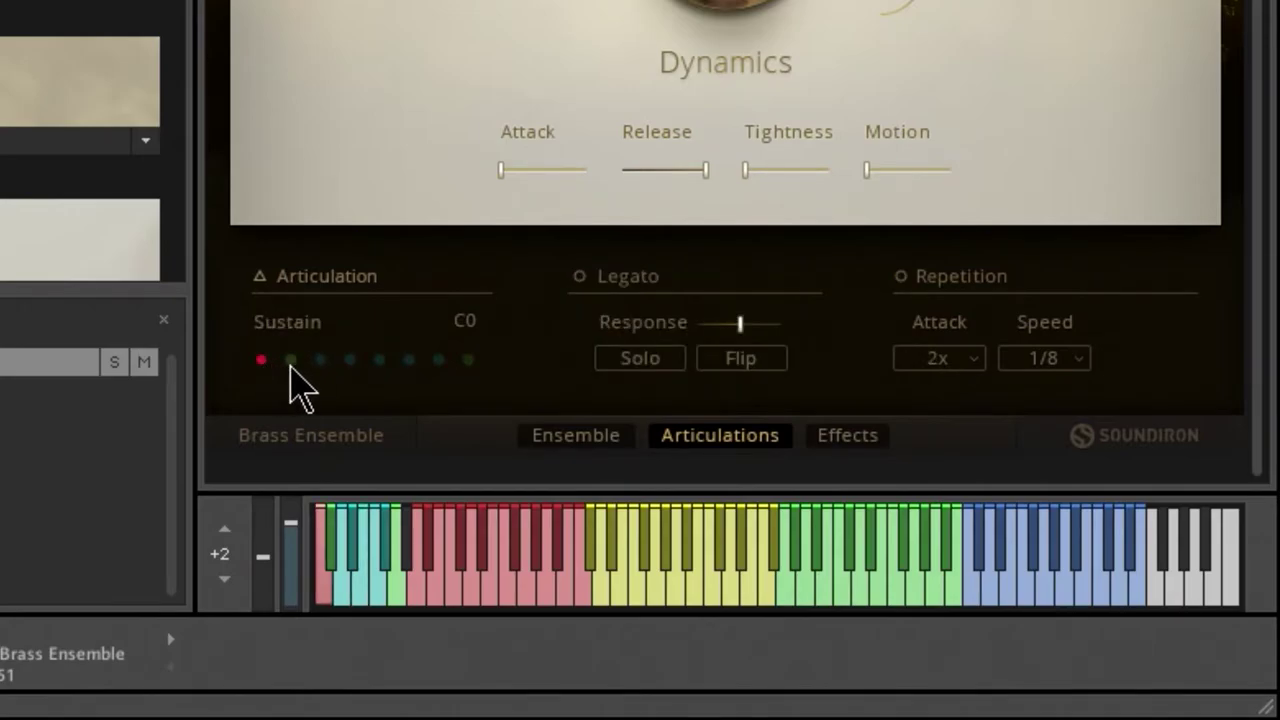
{"action": "left_click", "coordinate": [290, 361]}
{"action": "left_click", "coordinate": [350, 361]}
{"action": "left_click", "coordinate": [379, 361]}
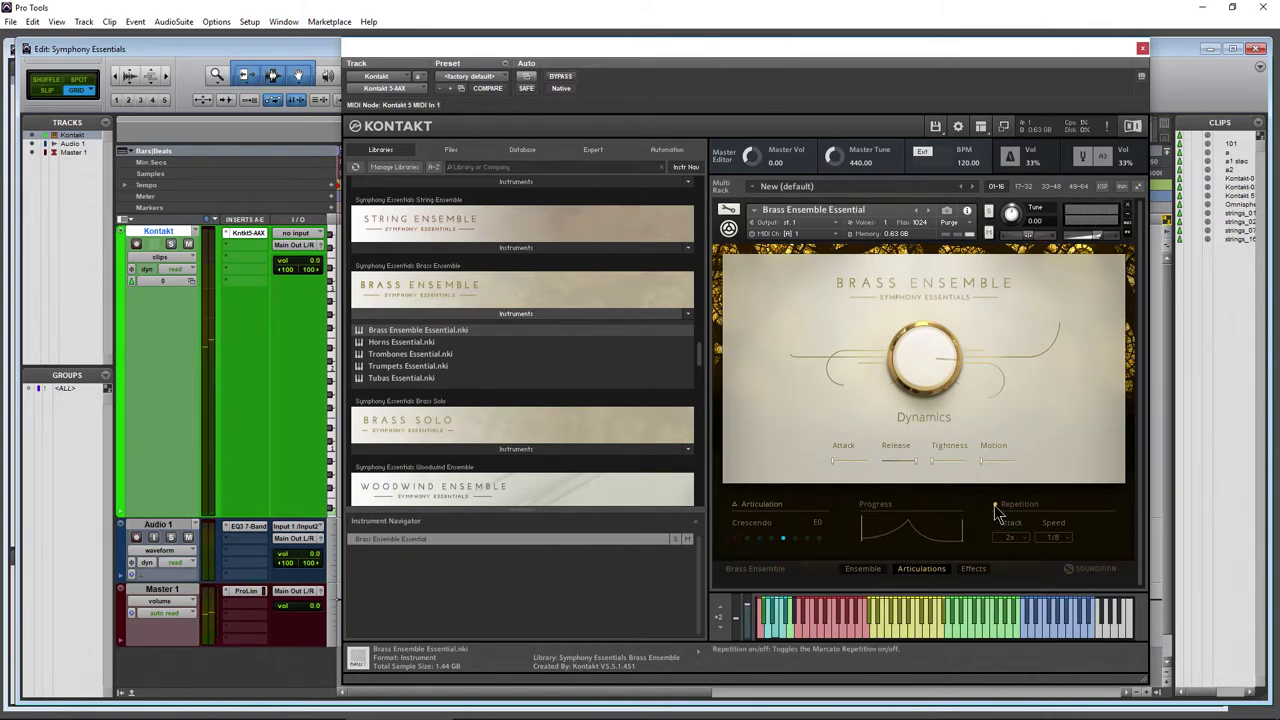
- Select the Swell articulation, turn off its Repetition and switch to Blast FFF
{"action": "left_click", "coordinate": [796, 540]}
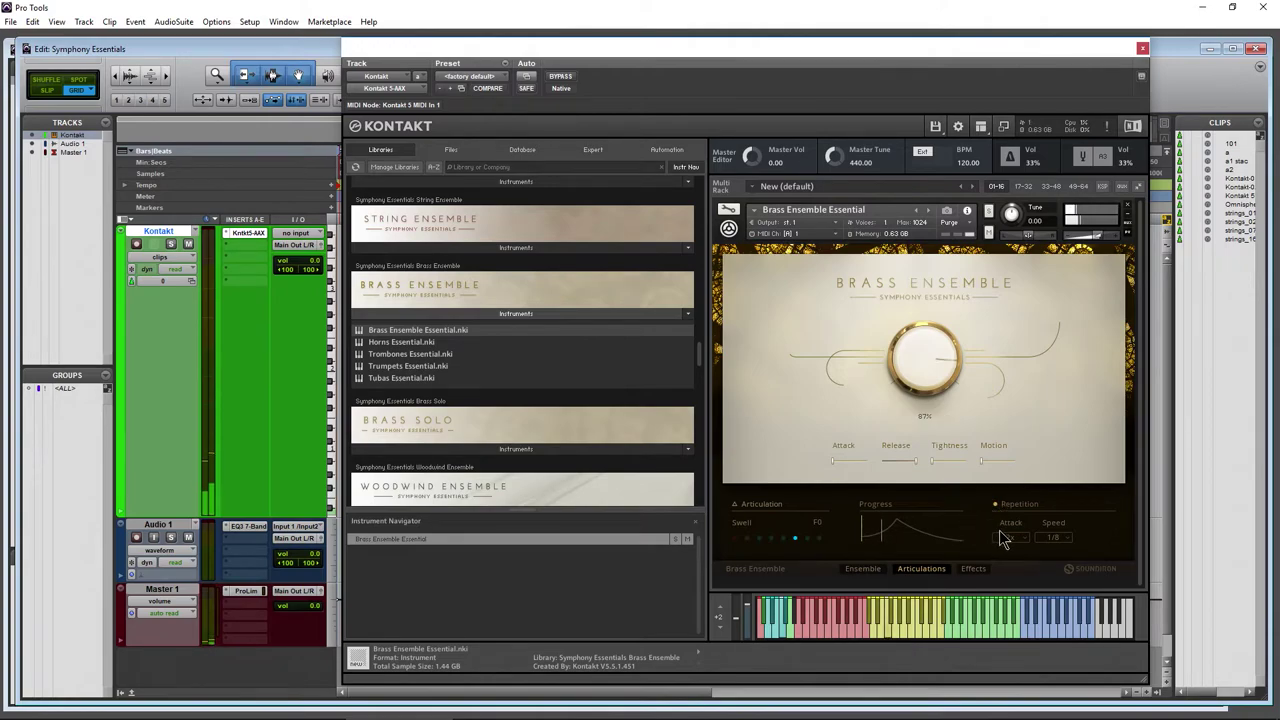
{"action": "left_click", "coordinate": [996, 504]}
{"action": "left_click", "coordinate": [808, 540]}
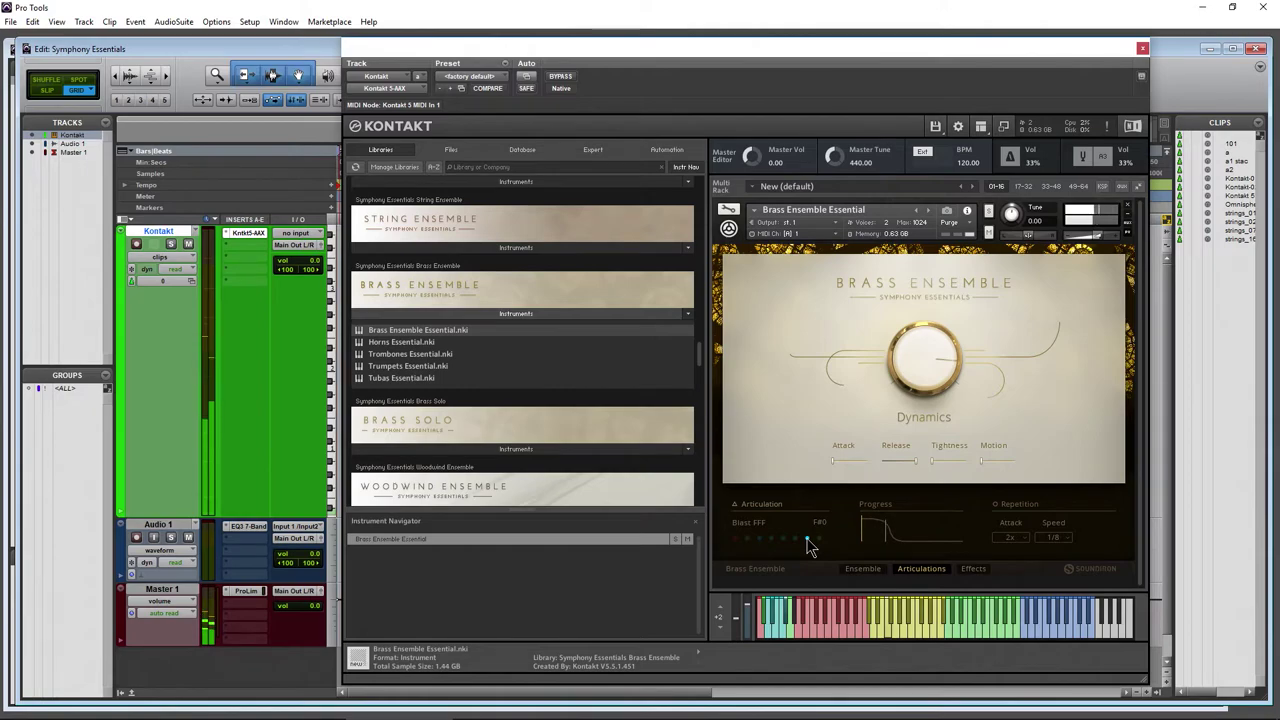
- Switch to the Staccato Velocity articulation, turn on its Repetition and set the repetition Attack to Run
{"action": "left_click", "coordinate": [818, 539]}
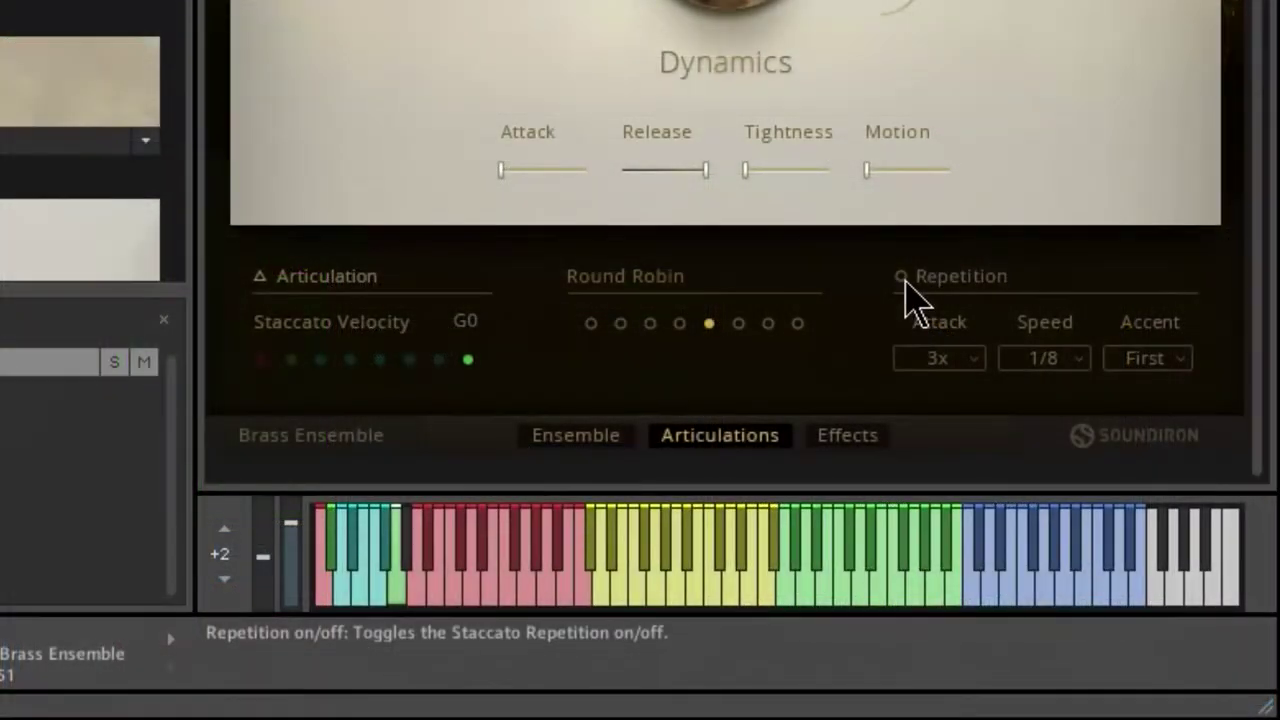
{"action": "left_click", "coordinate": [994, 504]}
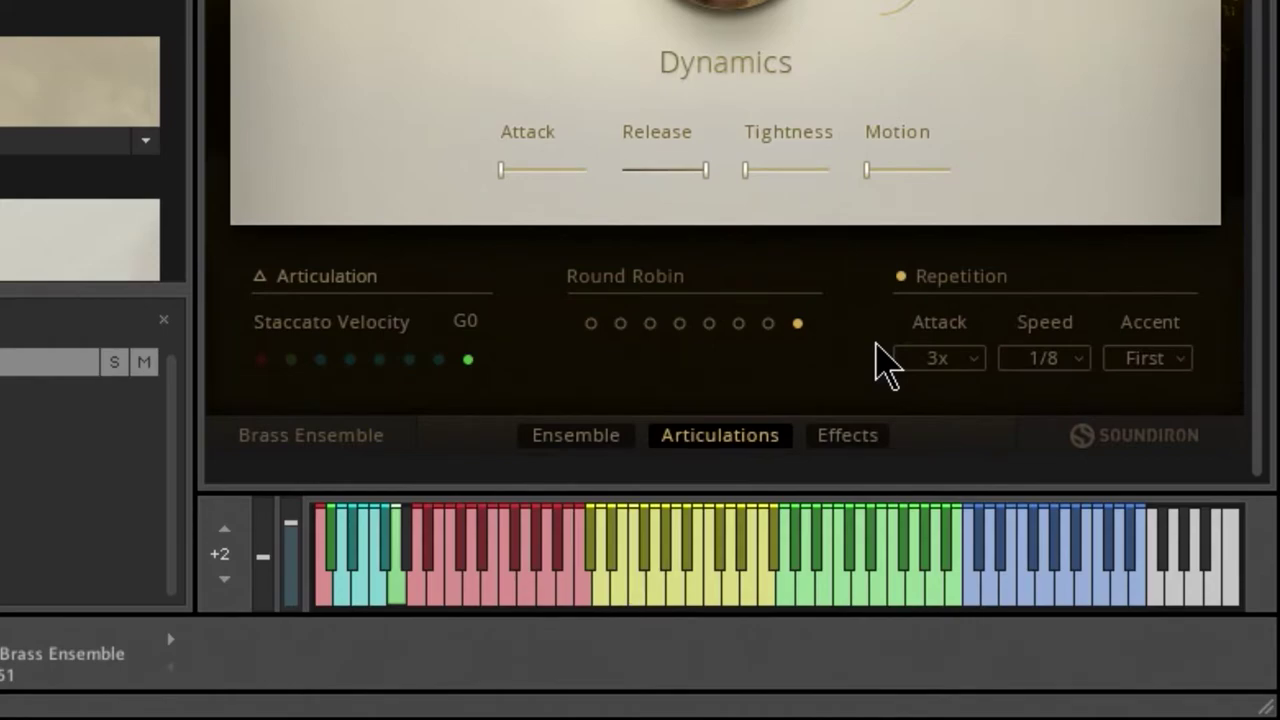
{"action": "left_click", "coordinate": [951, 382]}
{"action": "left_click", "coordinate": [969, 491]}
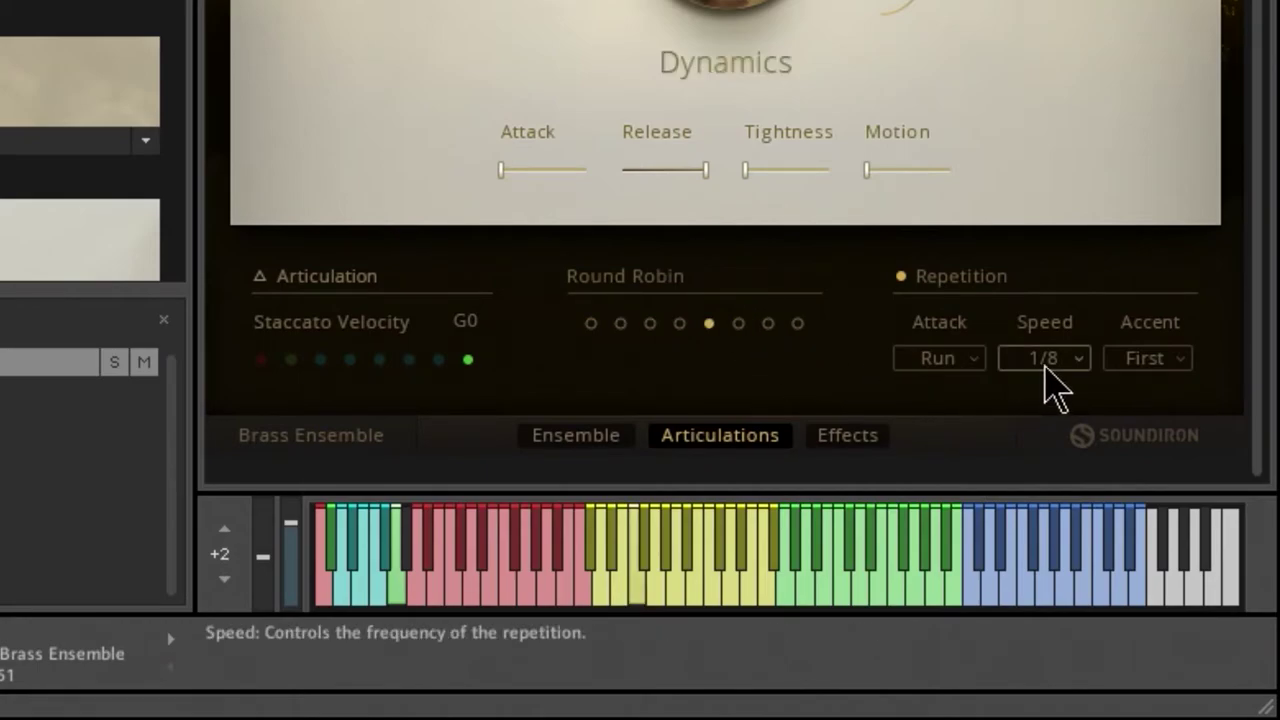
- Set the Staccato Velocity repetition's Accent to Last and its Attack to 4x
{"action": "left_click", "coordinate": [1148, 360]}
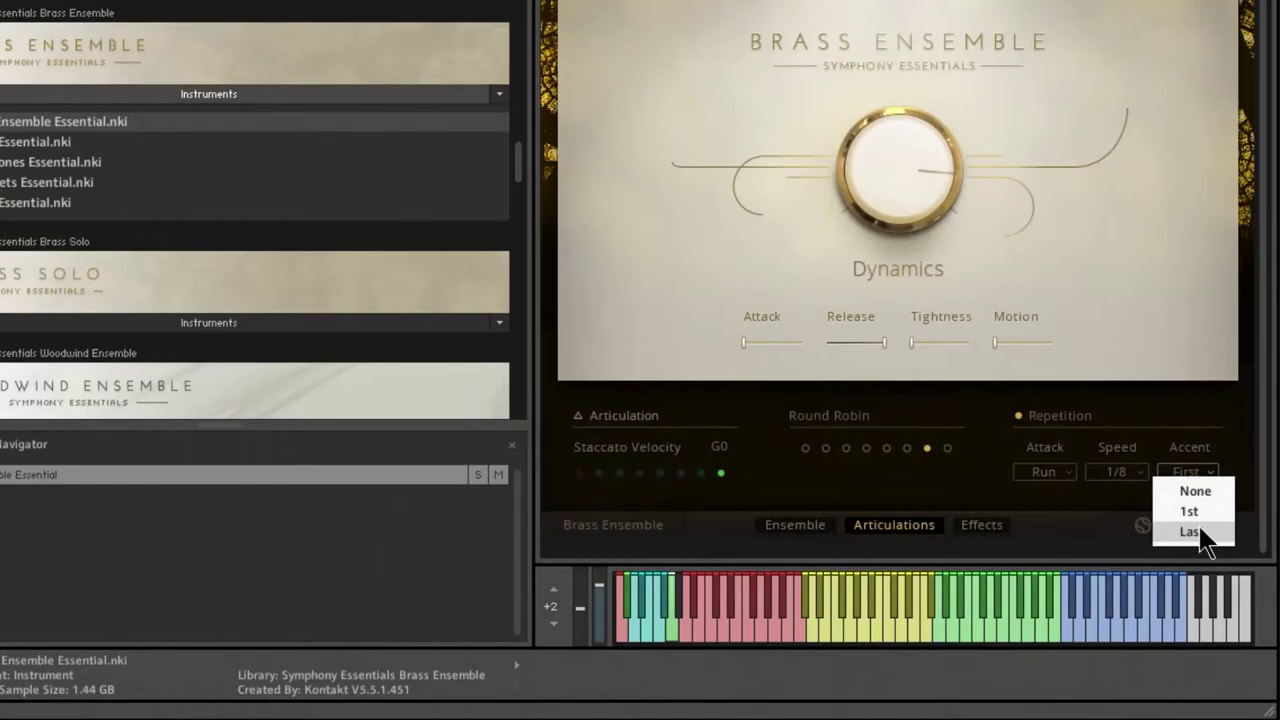
{"action": "left_click", "coordinate": [1200, 530]}
{"action": "left_click", "coordinate": [1060, 478]}
{"action": "left_click", "coordinate": [1076, 533]}
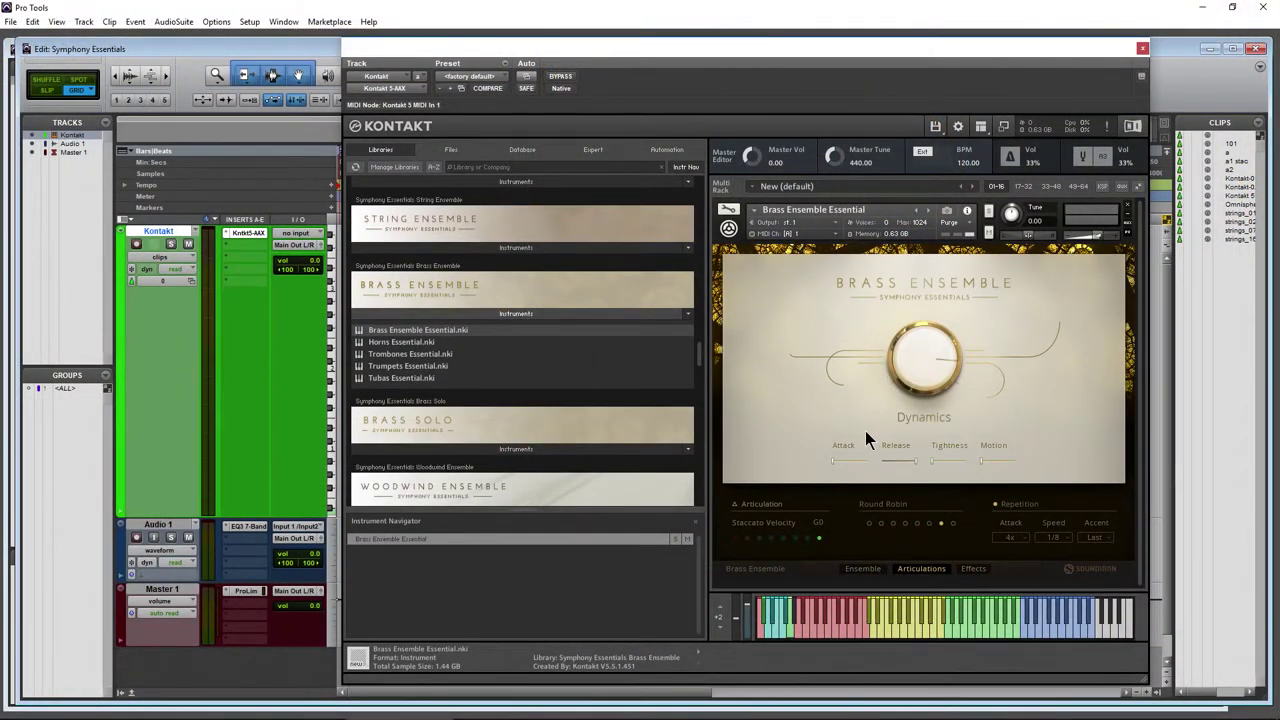
- Open the Articulation Slot Setup to view the assignable articulations, and close it
{"action": "left_click", "coordinate": [788, 502]}
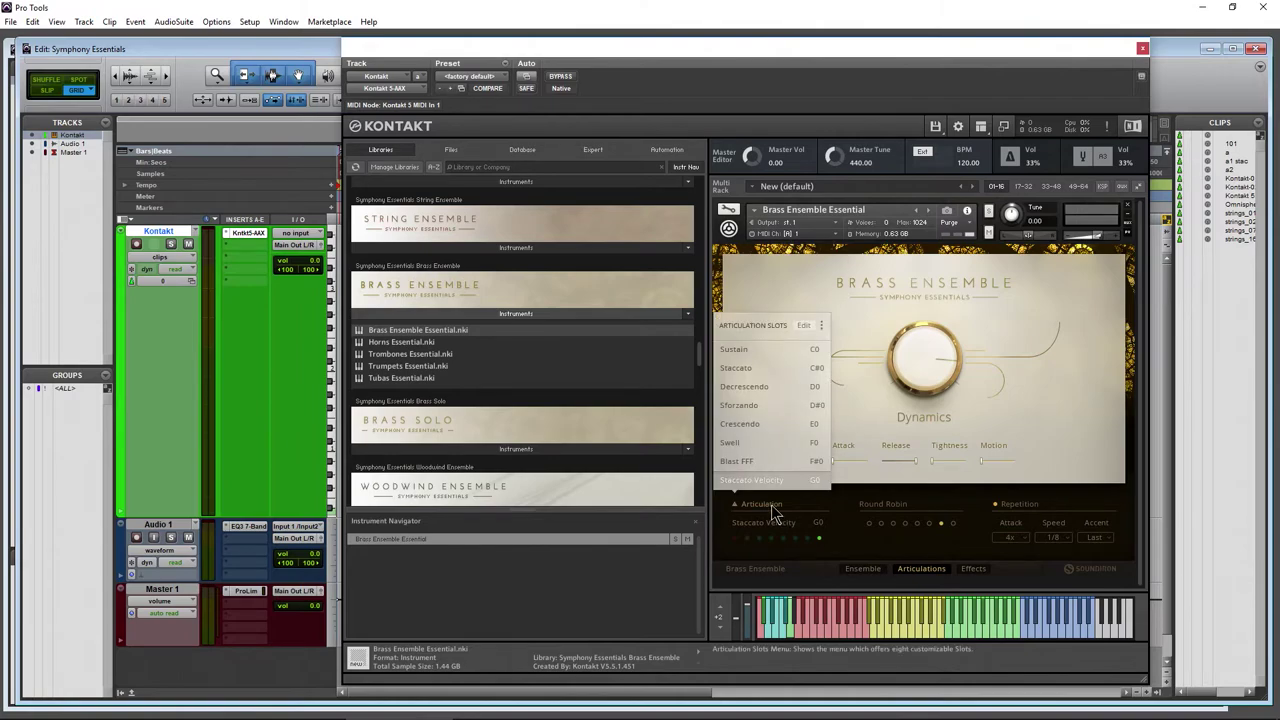
{"action": "left_click", "coordinate": [805, 327]}
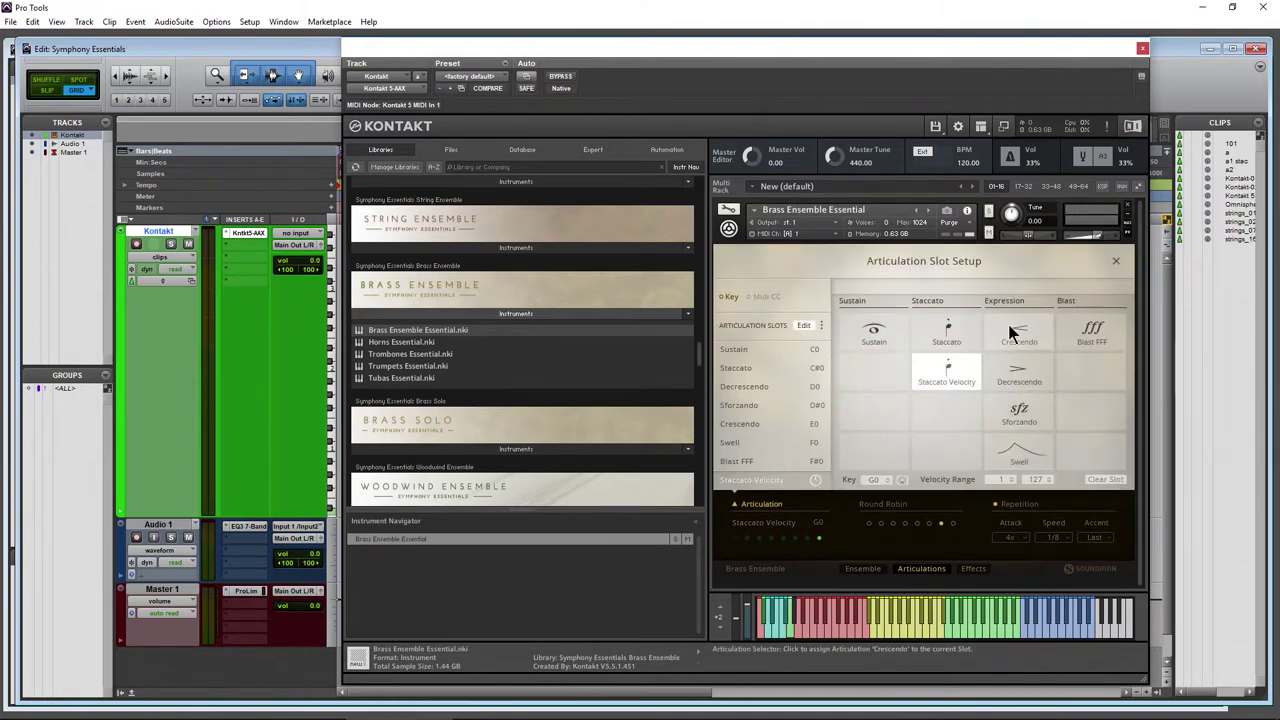
{"action": "left_click", "coordinate": [1116, 261]}
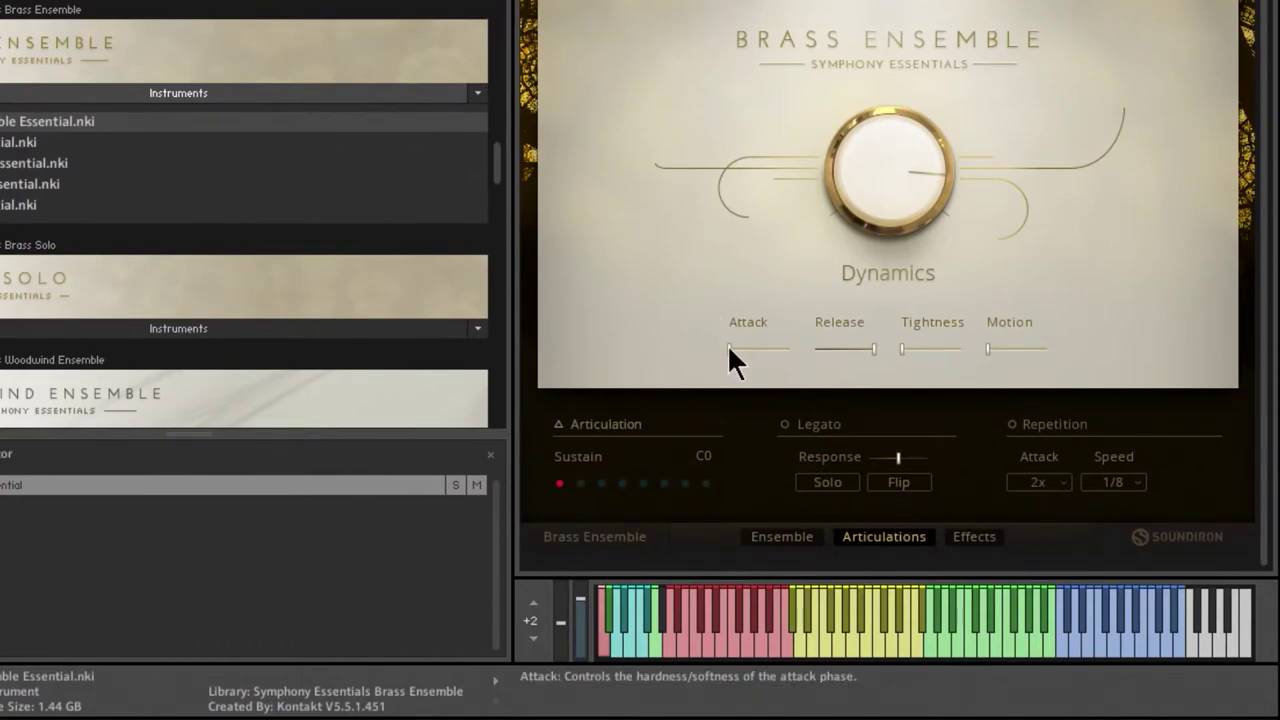
- Audition the Sustain articulation with the Attack control at high and maximum settings, and return it to minimum
{"action": "left_click_drag", "start_coordinate": [782, 346], "coordinate": [867, 347]}
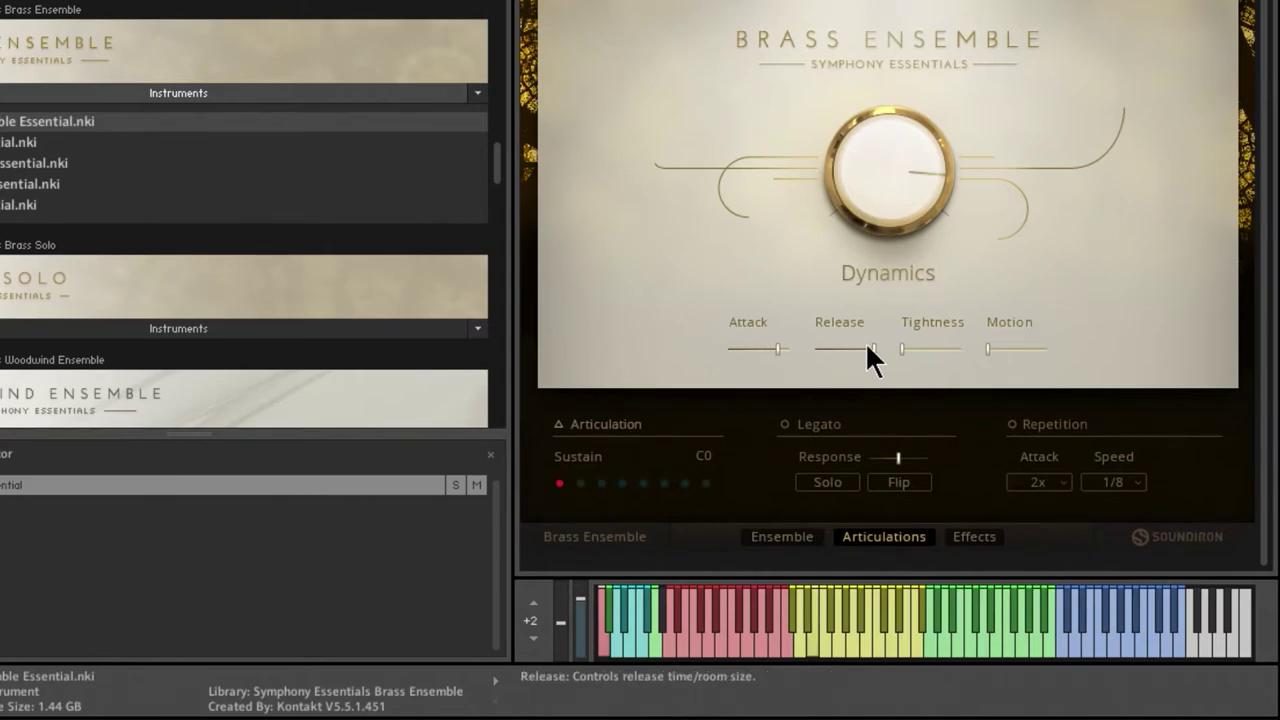
{"action": "left_click_drag", "start_coordinate": [771, 346], "coordinate": [822, 344]}
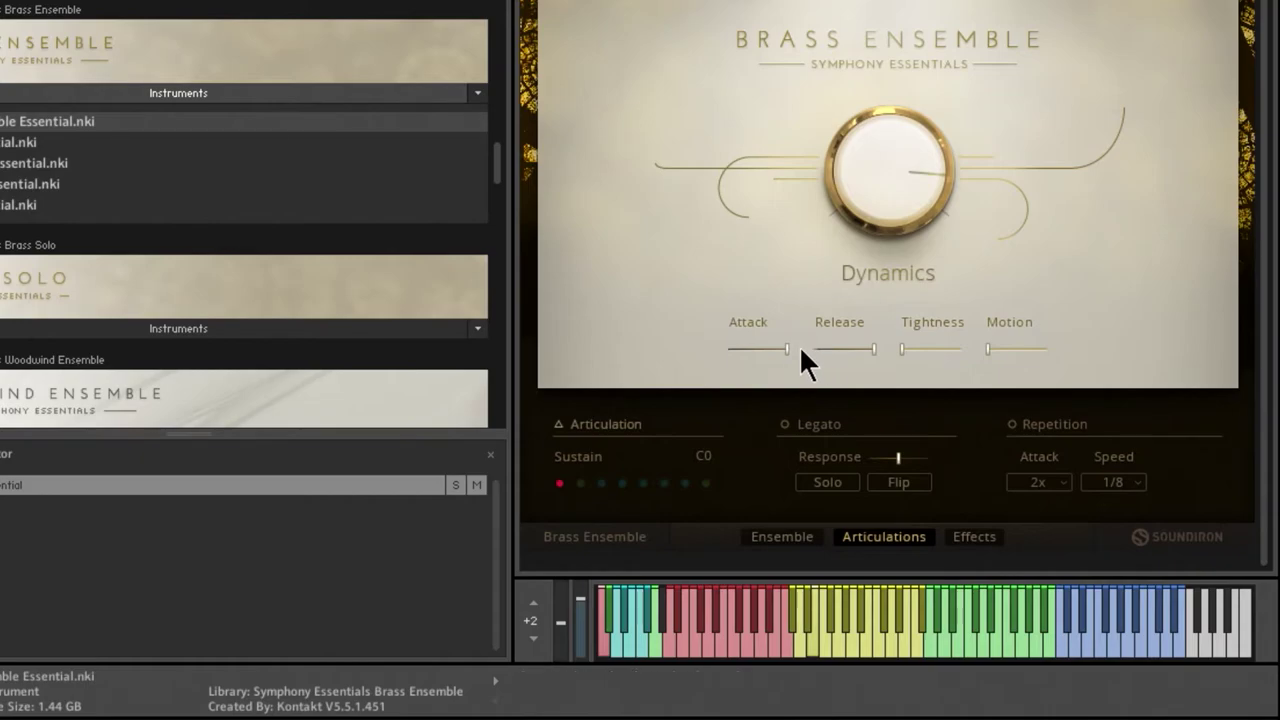
{"action": "left_click_drag", "start_coordinate": [787, 347], "coordinate": [604, 338]}
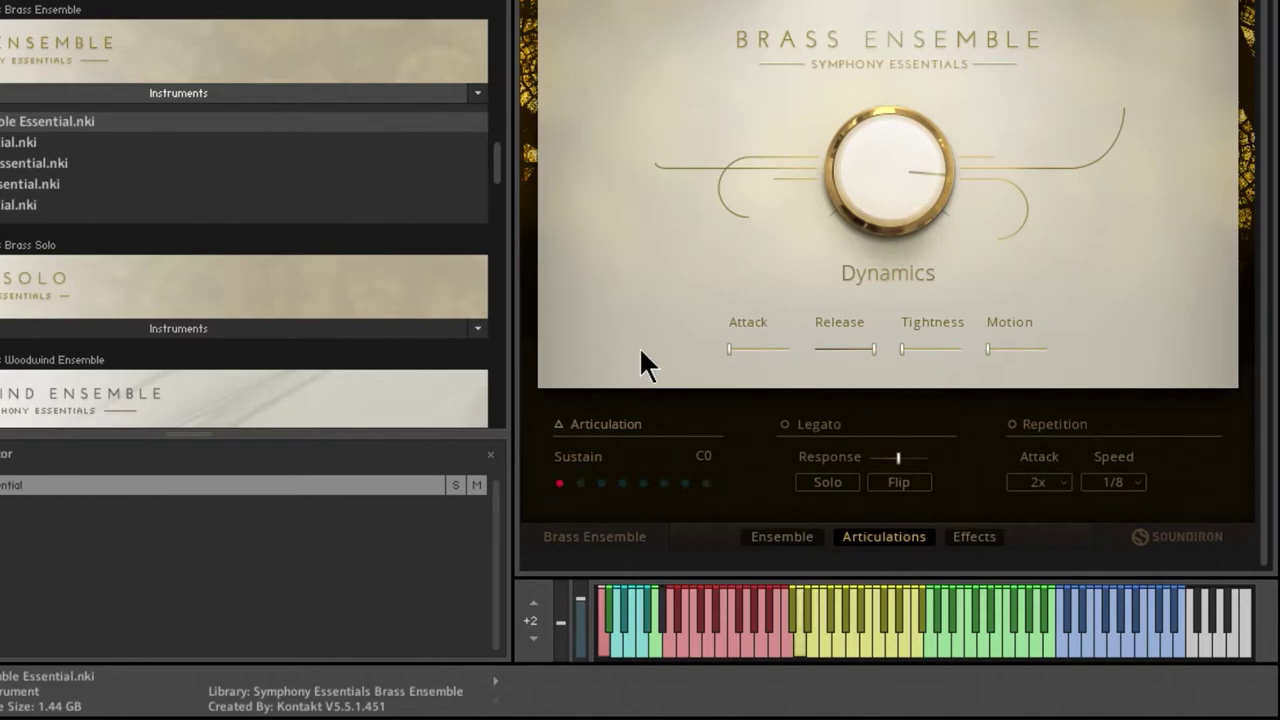
{"action": "left_click_drag", "start_coordinate": [729, 348], "coordinate": [802, 347]}
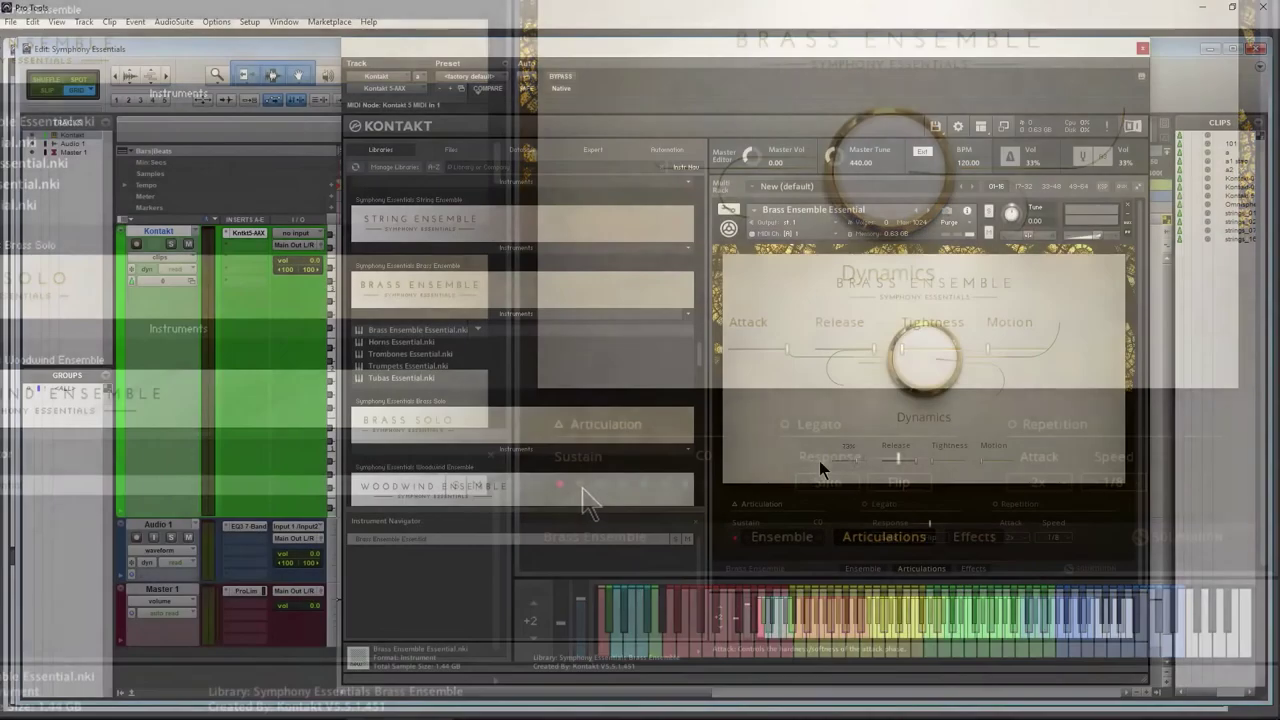
{"action": "left_click_drag", "start_coordinate": [787, 348], "coordinate": [540, 349]}
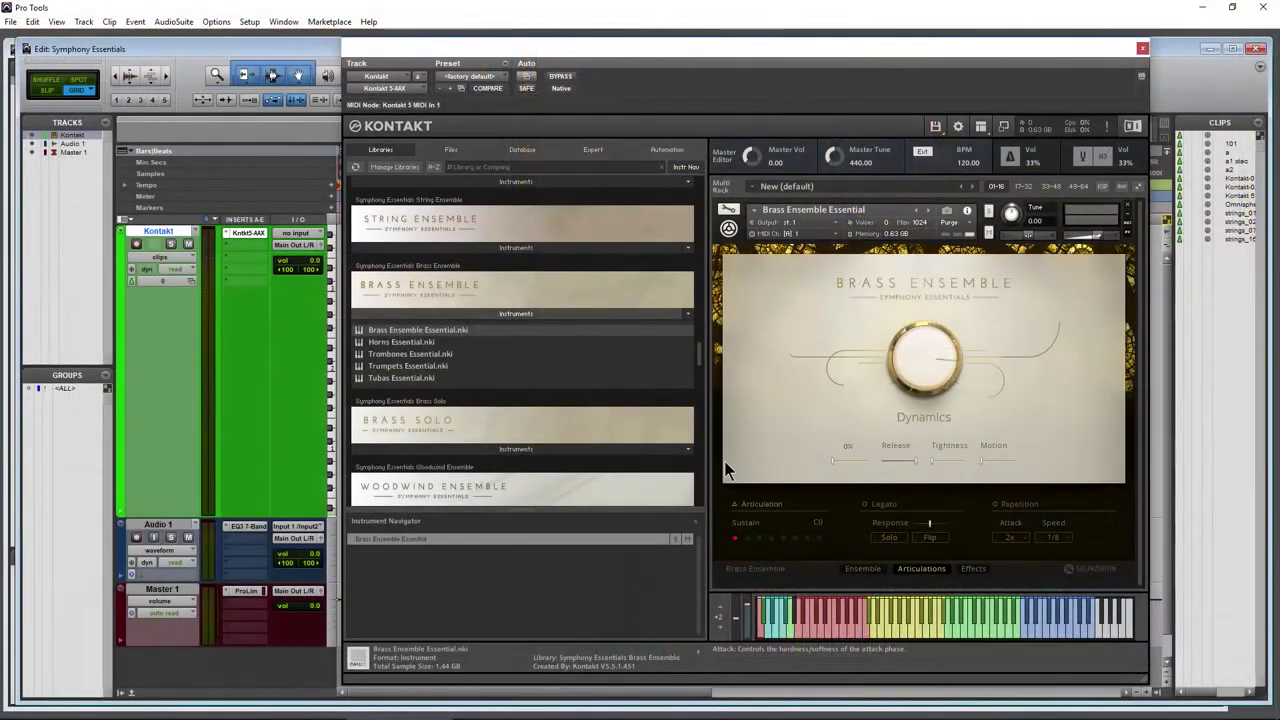
- Try Release at minimum and restore it to maximum, and raise Tightness to maximum for the Sustain articulation
{"action": "left_click_drag", "start_coordinate": [918, 461], "coordinate": [790, 460]}
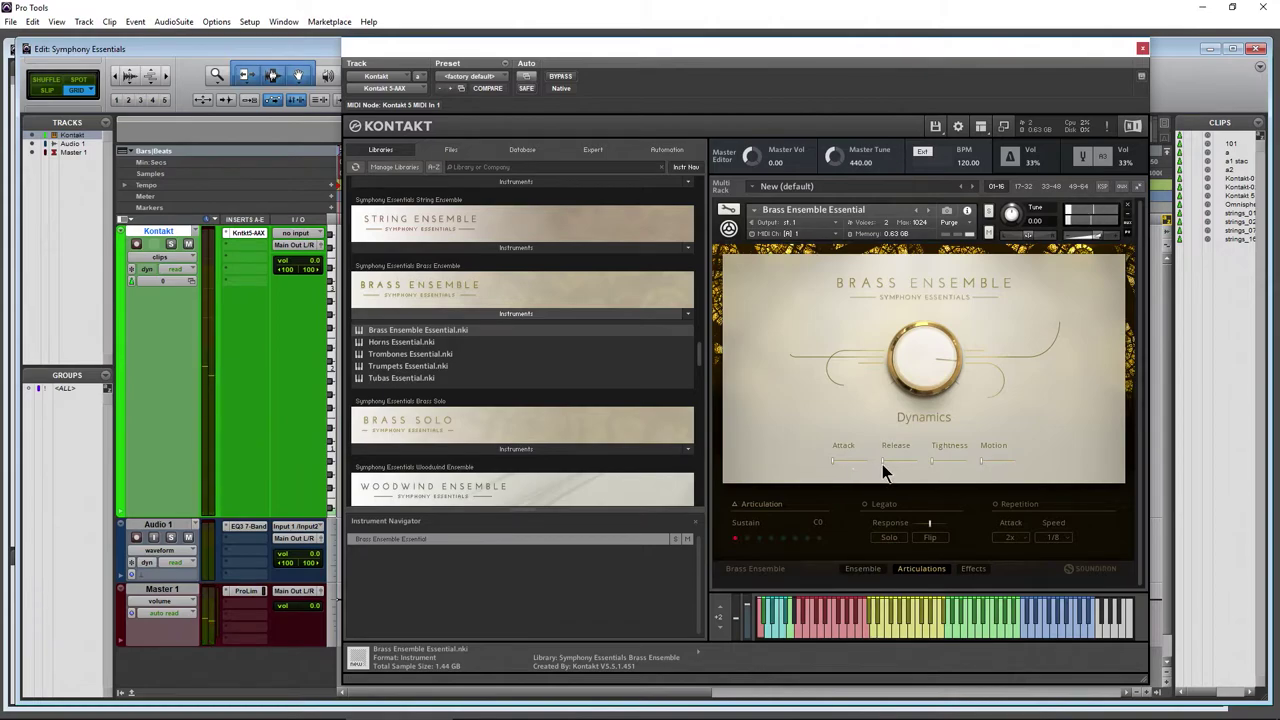
{"action": "left_click_drag", "start_coordinate": [905, 460], "coordinate": [1040, 458]}
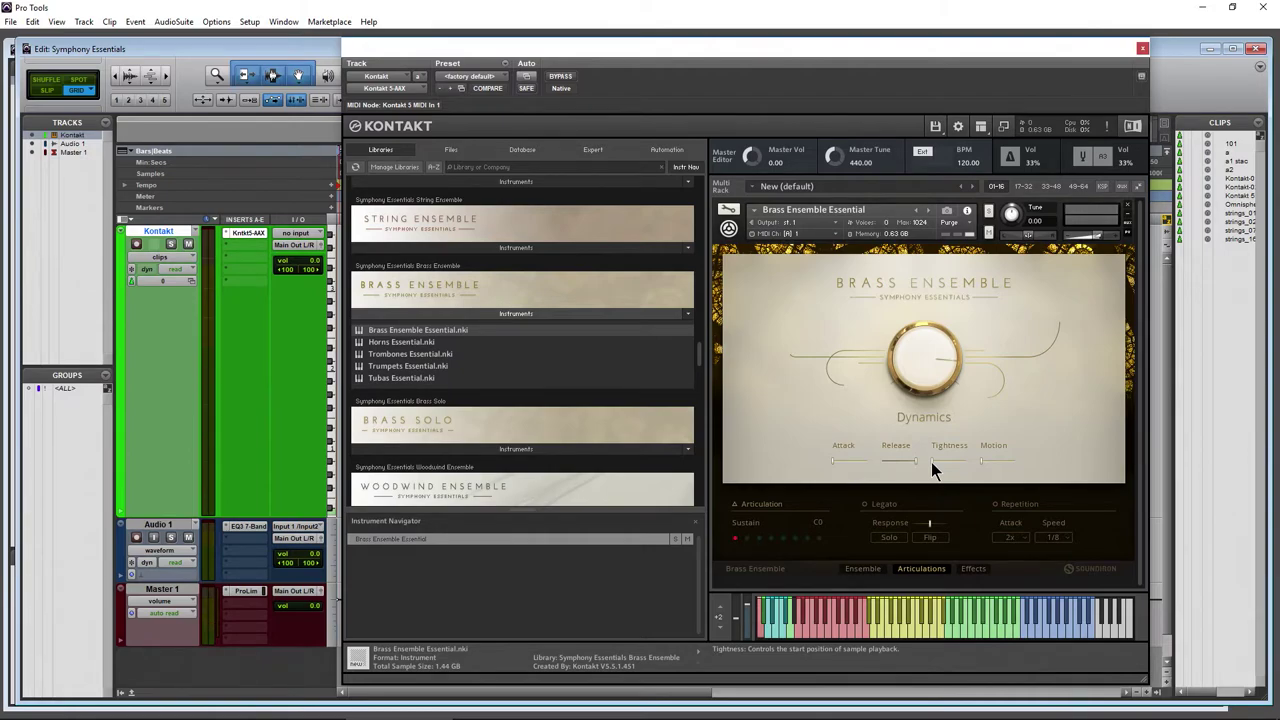
{"action": "left_click_drag", "start_coordinate": [931, 462], "coordinate": [1070, 445]}
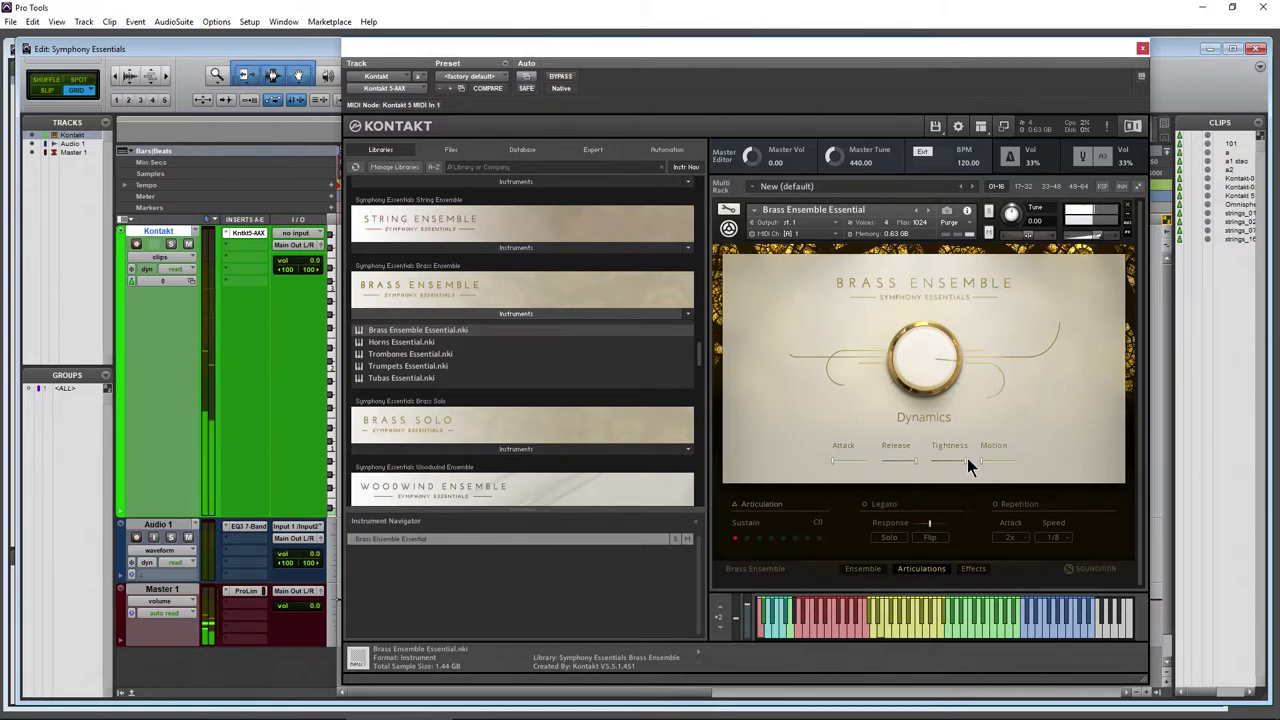
{"action": "left_click_drag", "start_coordinate": [963, 461], "coordinate": [936, 462]}
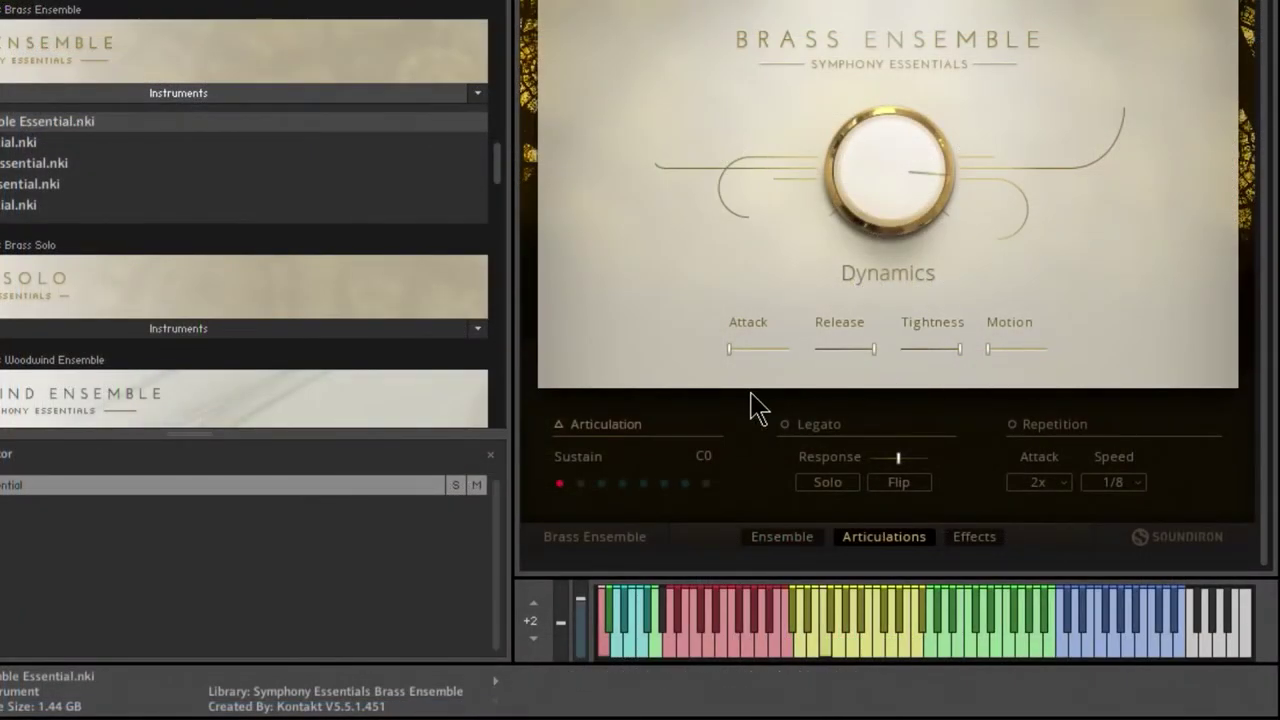
- Try full and half Attack with reduced Tightness on Sustain, and return to minimum Attack with maximum Tightness
{"action": "left_click_drag", "start_coordinate": [729, 348], "coordinate": [790, 350]}
{"action": "left_click_drag", "start_coordinate": [763, 346], "coordinate": [822, 341]}
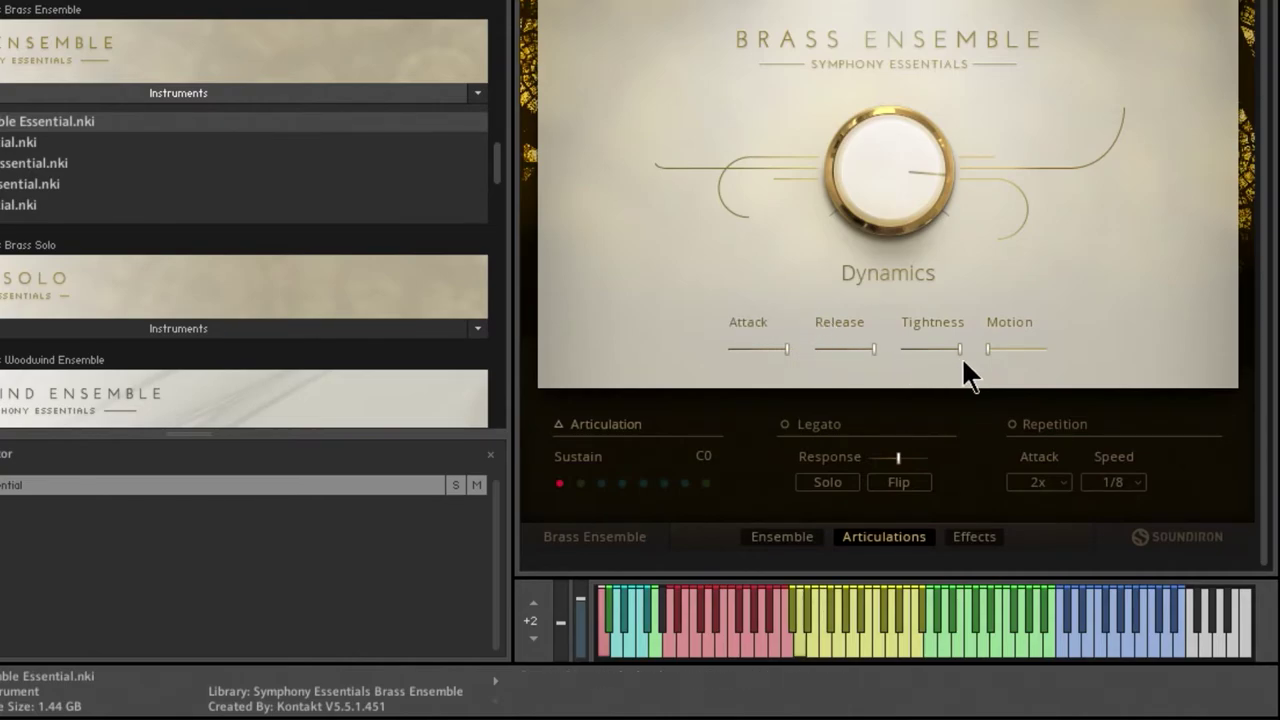
{"action": "left_click_drag", "start_coordinate": [960, 347], "coordinate": [865, 359]}
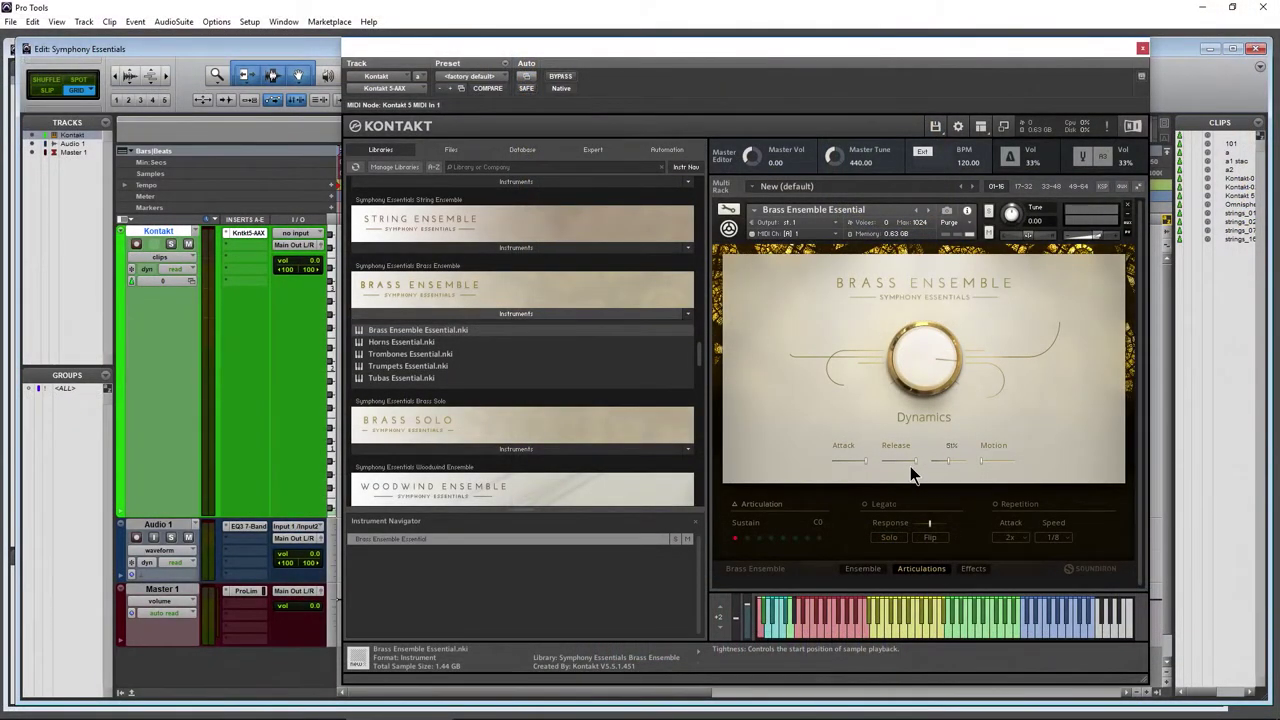
{"action": "left_click_drag", "start_coordinate": [910, 468], "coordinate": [861, 460]}
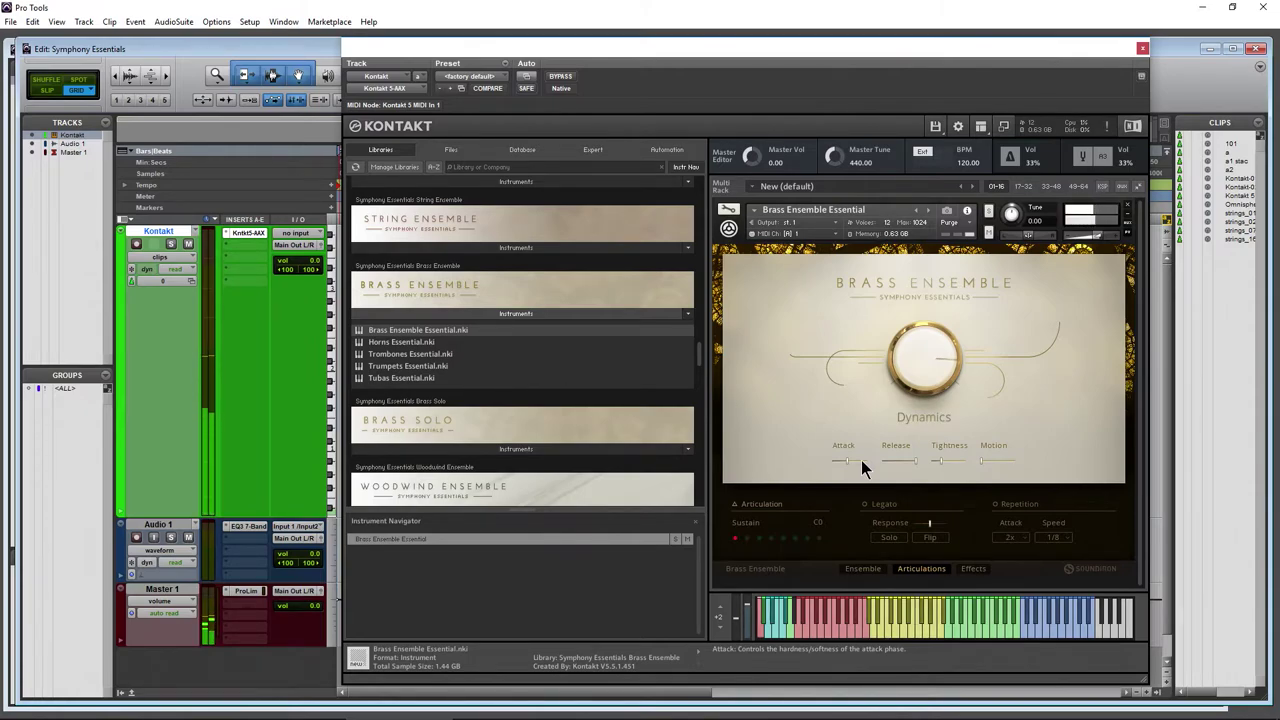
{"action": "left_click_drag", "start_coordinate": [861, 462], "coordinate": [843, 476]}
{"action": "left_click_drag", "start_coordinate": [944, 459], "coordinate": [1000, 457]}
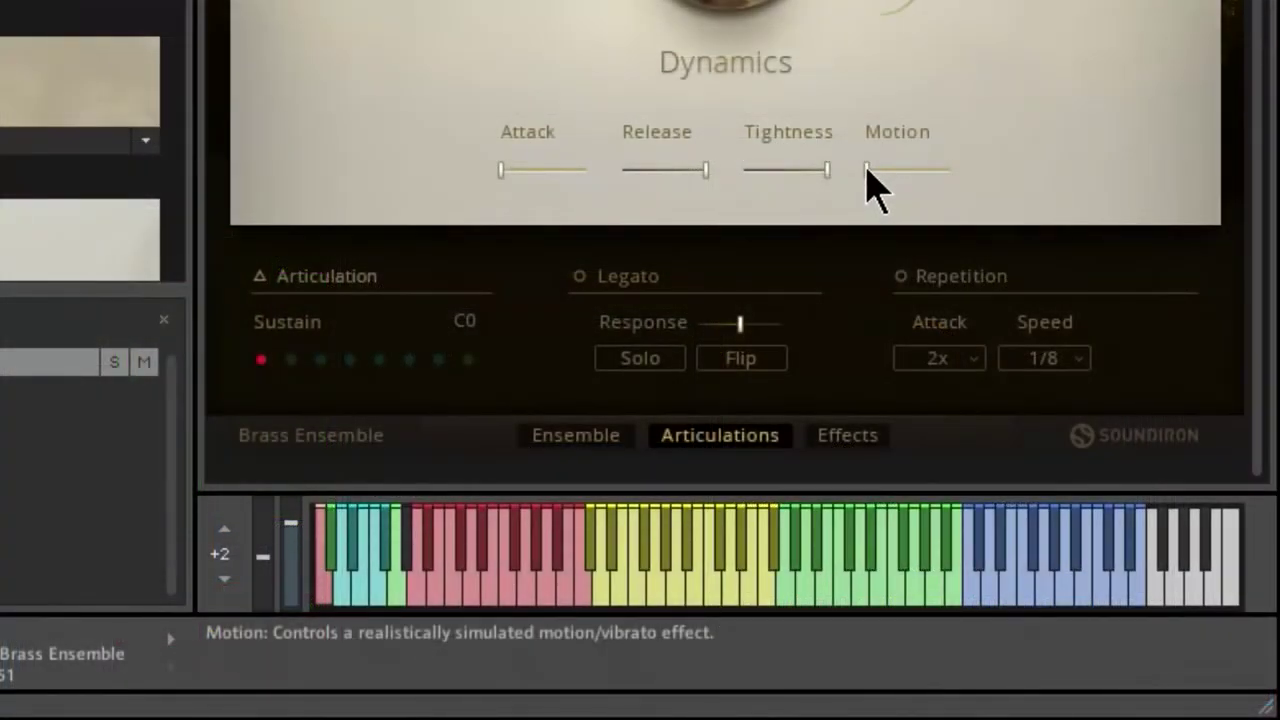
- Lower Tightness to minimum and compare Sustain with Motion at minimum and maximum, leaving Motion at maximum
{"action": "left_click", "coordinate": [984, 461]}
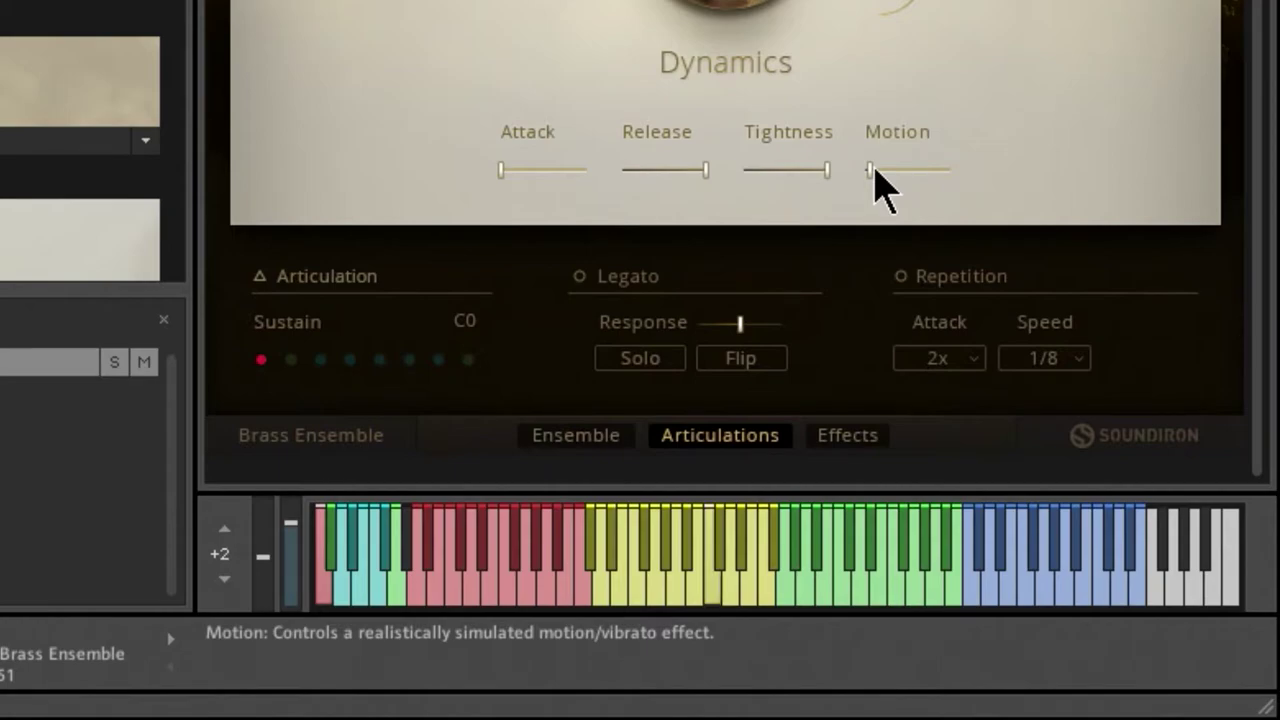
{"action": "left_click_drag", "start_coordinate": [872, 168], "coordinate": [1111, 145]}
{"action": "left_click_drag", "start_coordinate": [810, 170], "coordinate": [391, 237]}
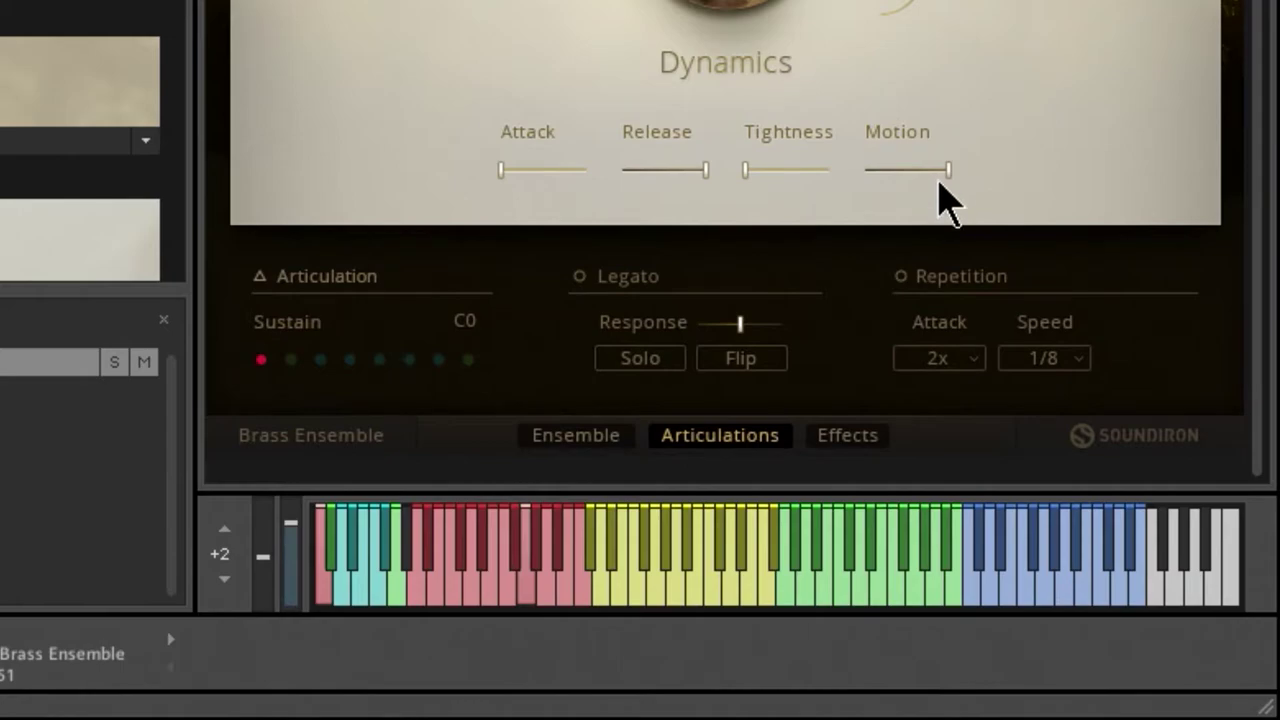
{"action": "left_click_drag", "start_coordinate": [948, 170], "coordinate": [591, 186]}
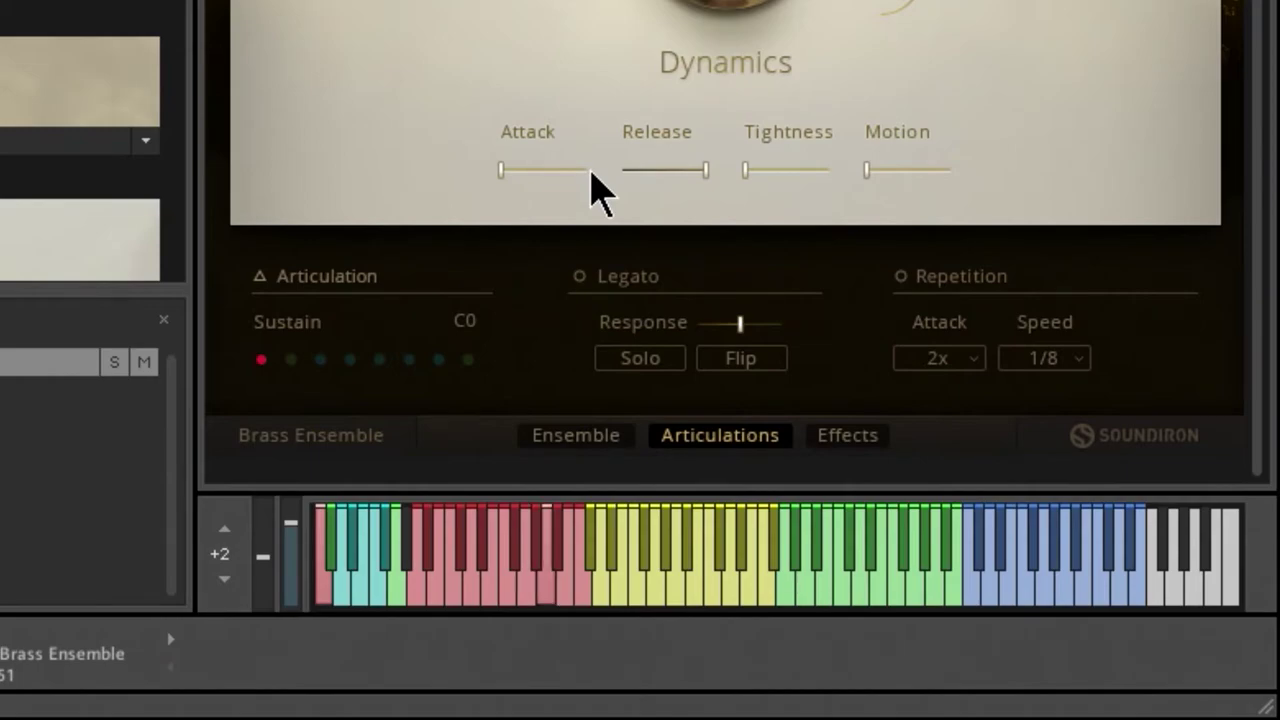
{"action": "left_click_drag", "start_coordinate": [857, 189], "coordinate": [1163, 170]}
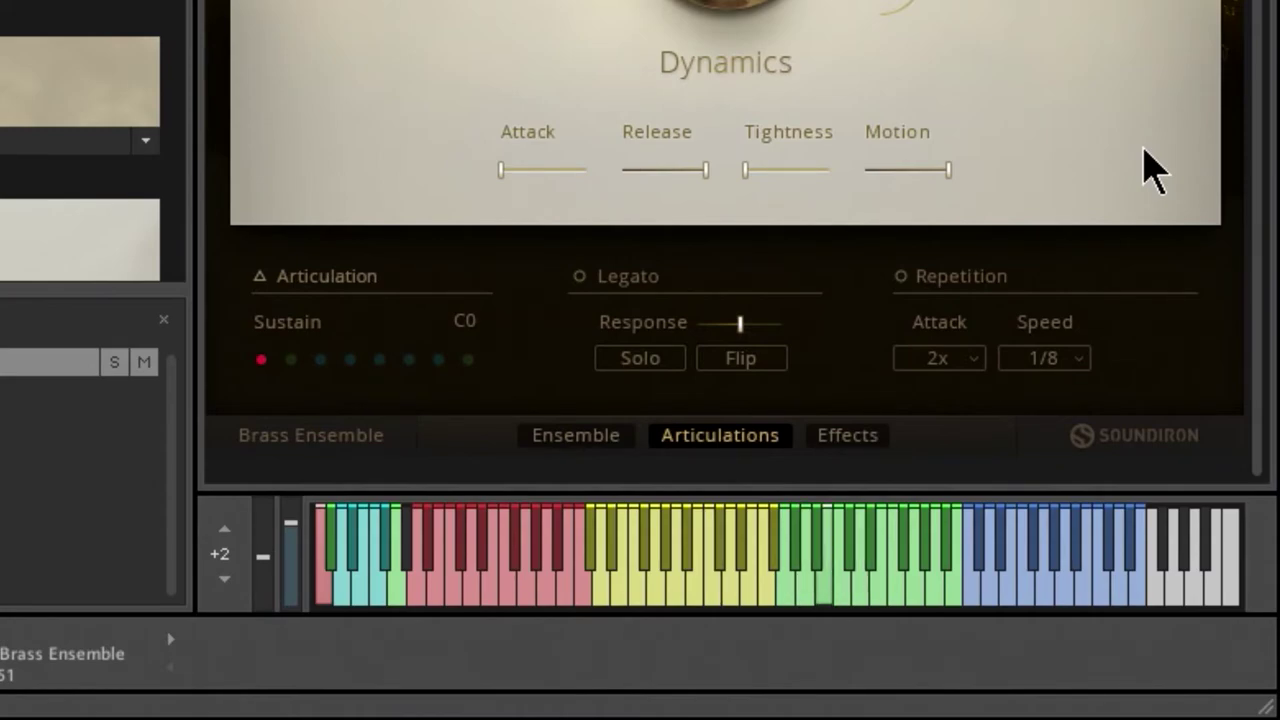
- Set Motion to minimum and audition the Sustain articulation with several notes in the Trumpets range
{"action": "left_click_drag", "start_coordinate": [953, 170], "coordinate": [492, 172]}
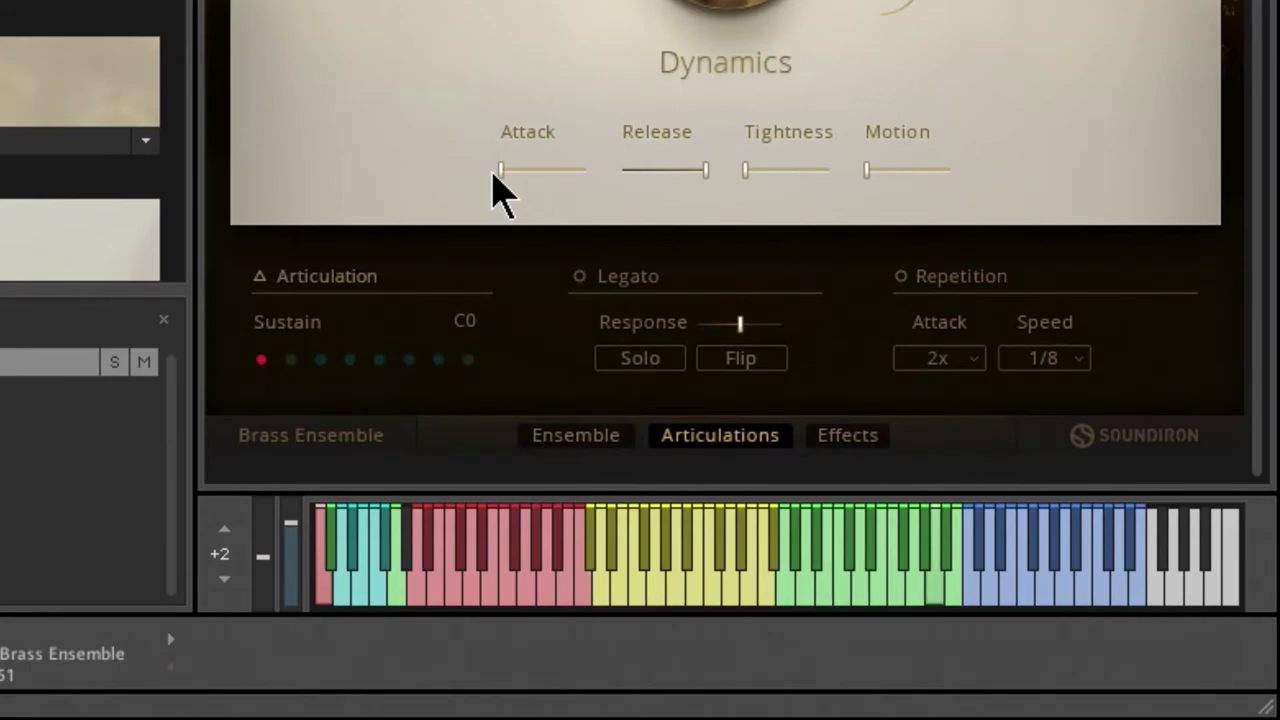
{"action": "left_click", "coordinate": [1008, 598]}
{"action": "left_click", "coordinate": [1027, 600]}
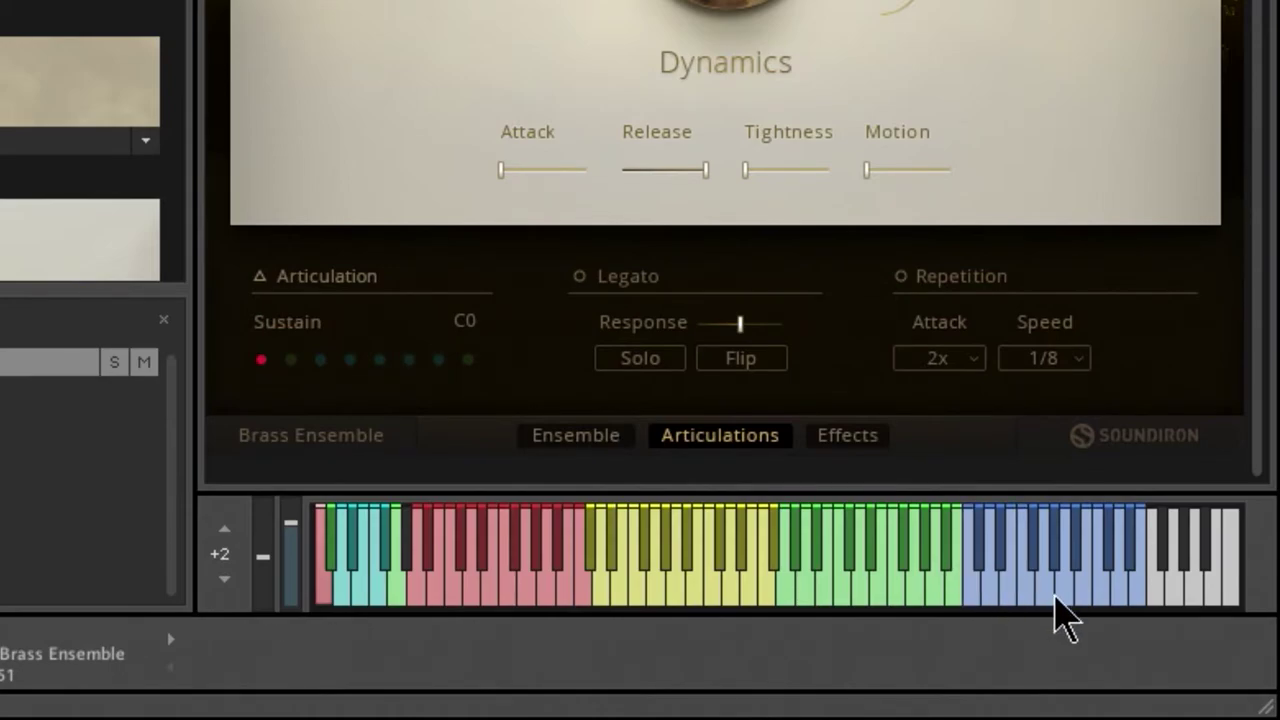
{"action": "left_click", "coordinate": [1043, 598]}
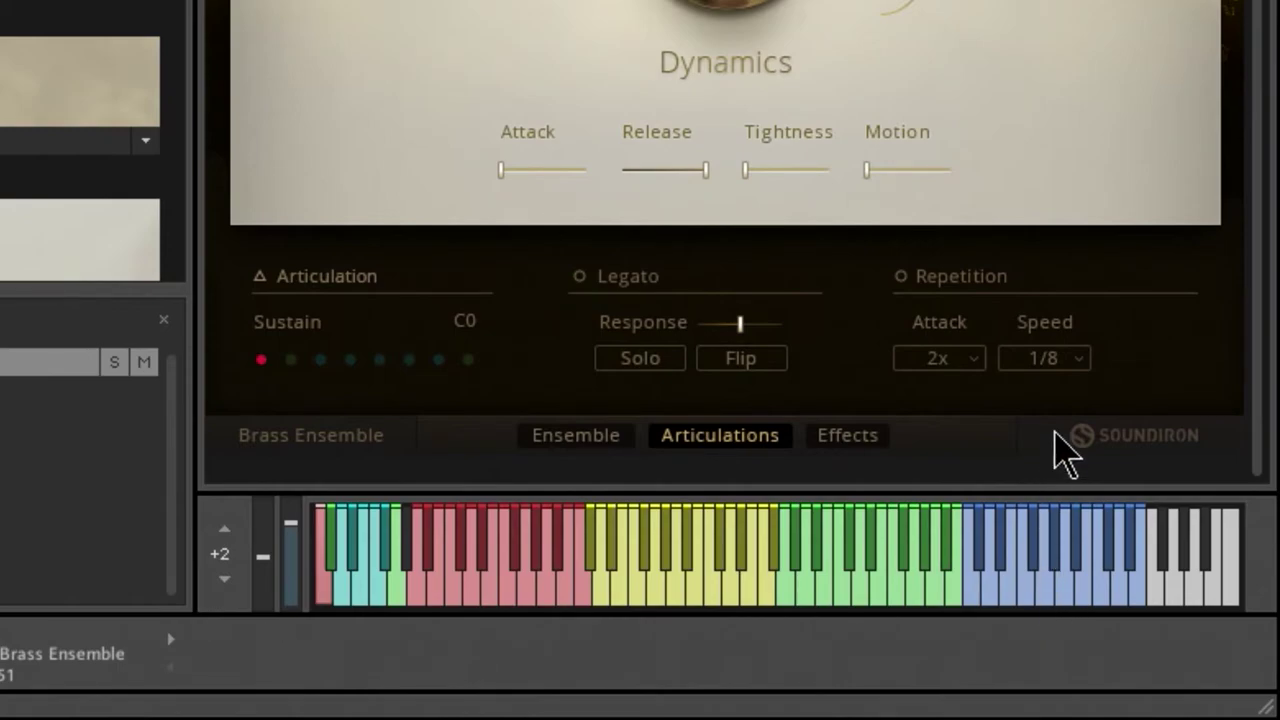
{"action": "left_click_drag", "start_coordinate": [869, 170], "coordinate": [838, 177]}
{"action": "right_click", "coordinate": [877, 167]}
{"action": "left_click", "coordinate": [986, 66]}
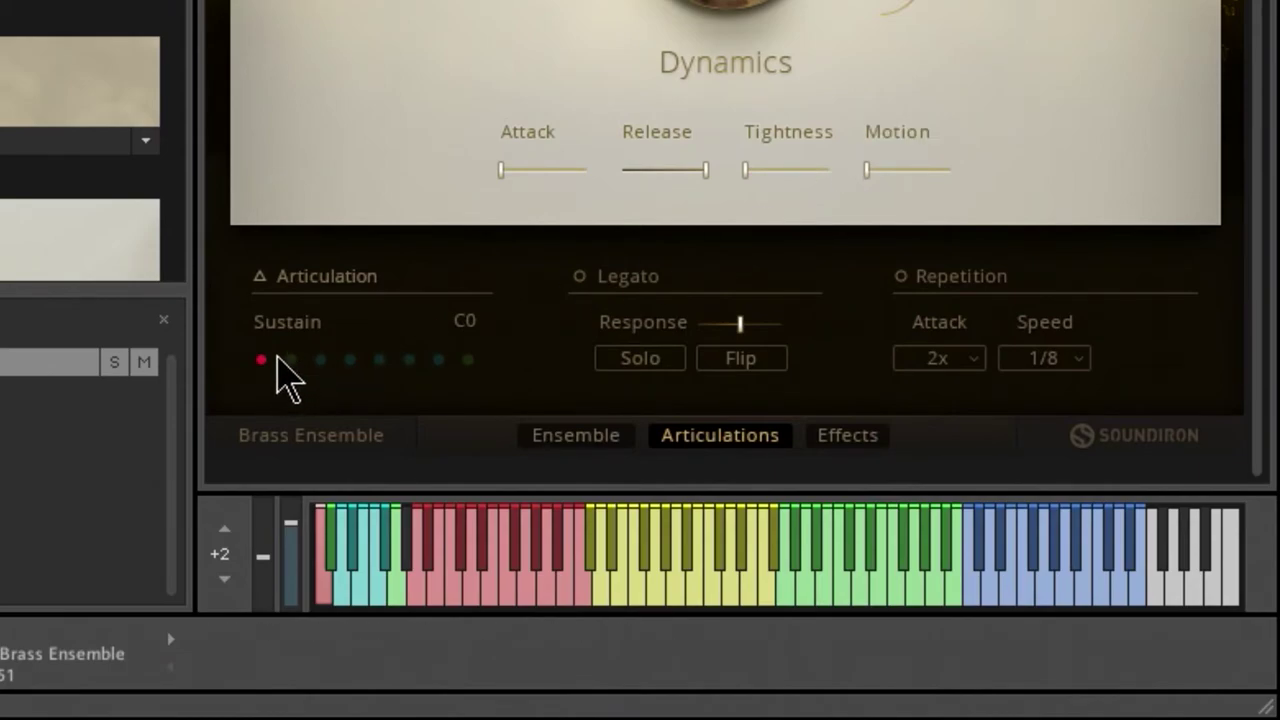
- Try the second articulation, return to Sustain, and turn on Legato
{"action": "left_click", "coordinate": [288, 360]}
{"action": "left_click", "coordinate": [262, 358]}
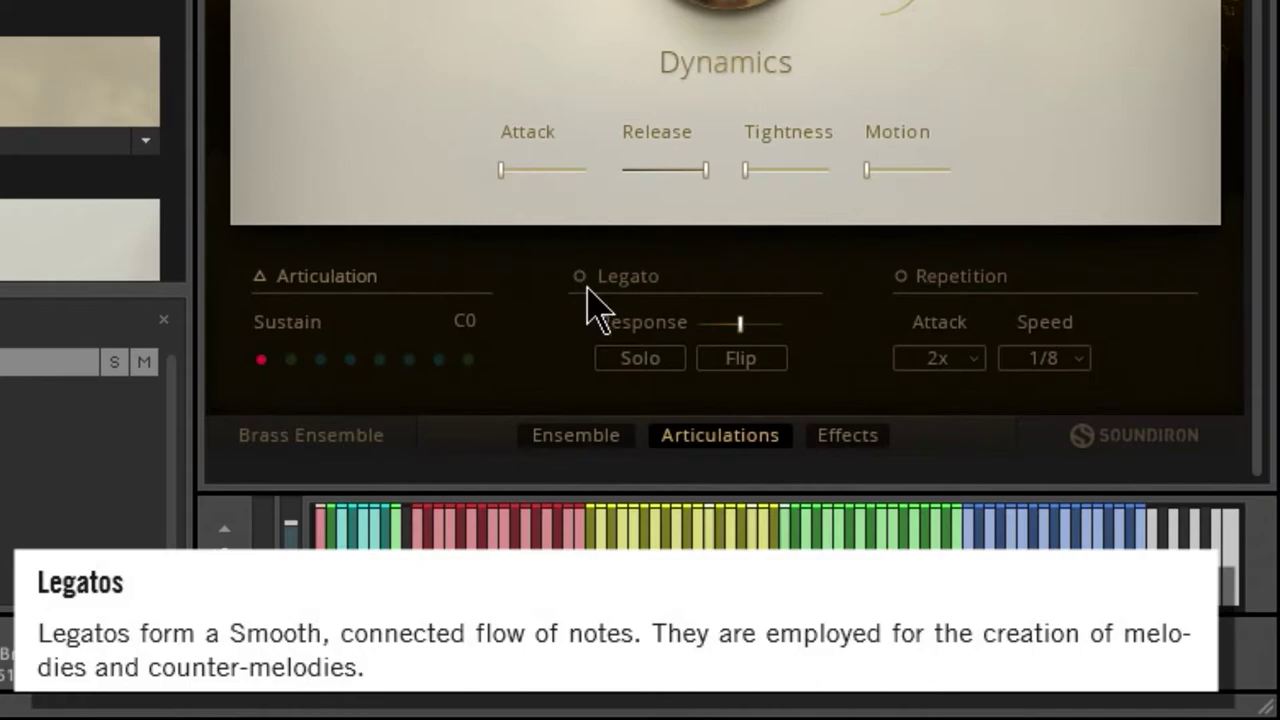
{"action": "left_click", "coordinate": [581, 279]}
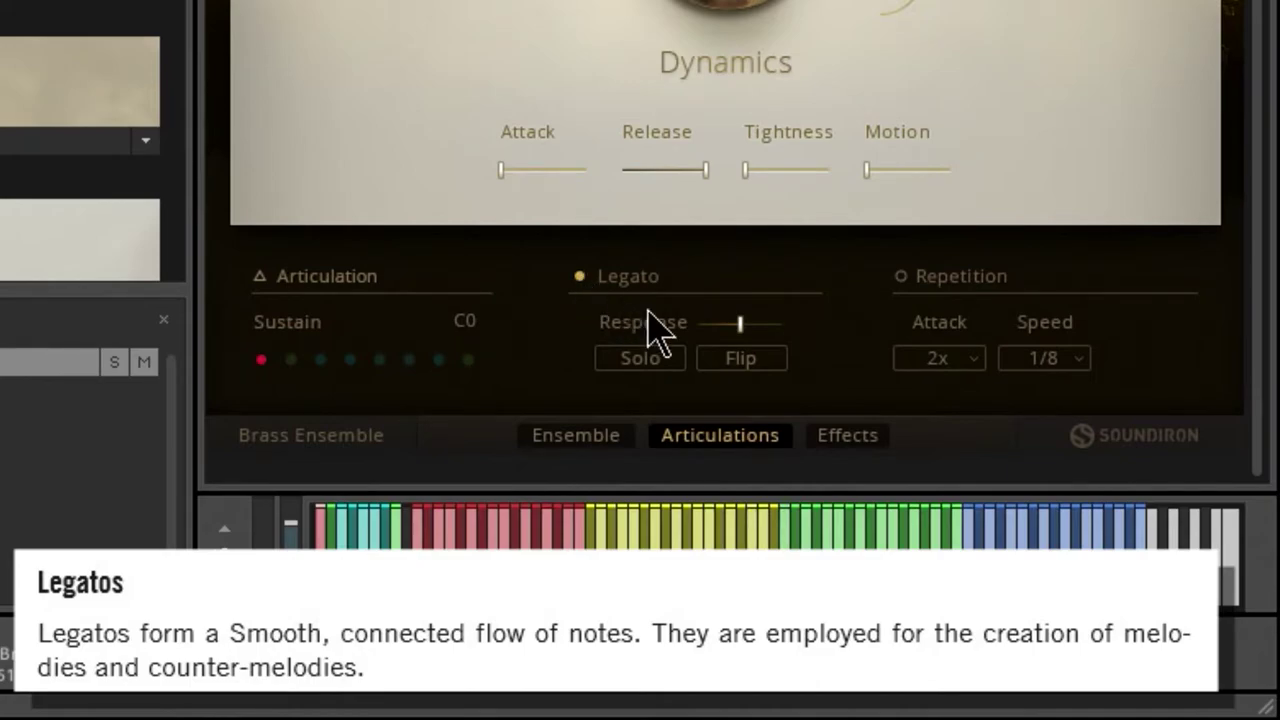
- Try the Legato Response control at maximum and minimum, and return it to the middle
{"action": "left_click_drag", "start_coordinate": [737, 337], "coordinate": [766, 343]}
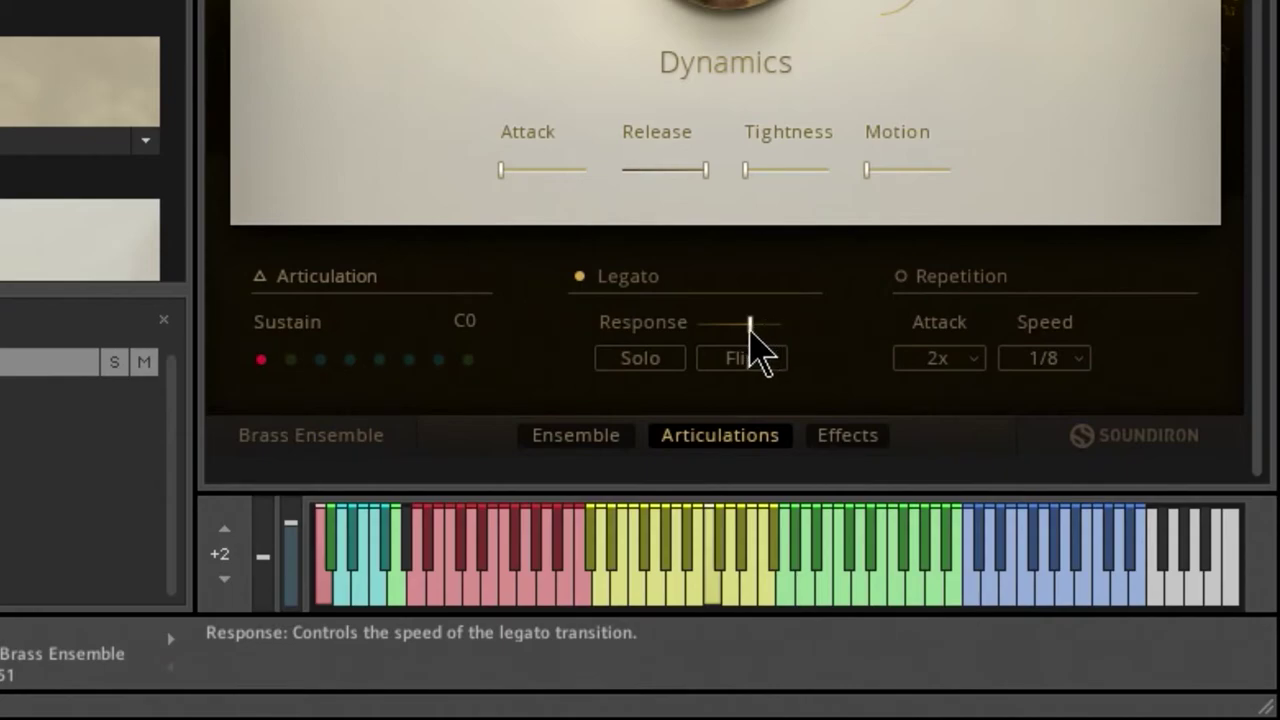
{"action": "left_click_drag", "start_coordinate": [750, 323], "coordinate": [863, 329]}
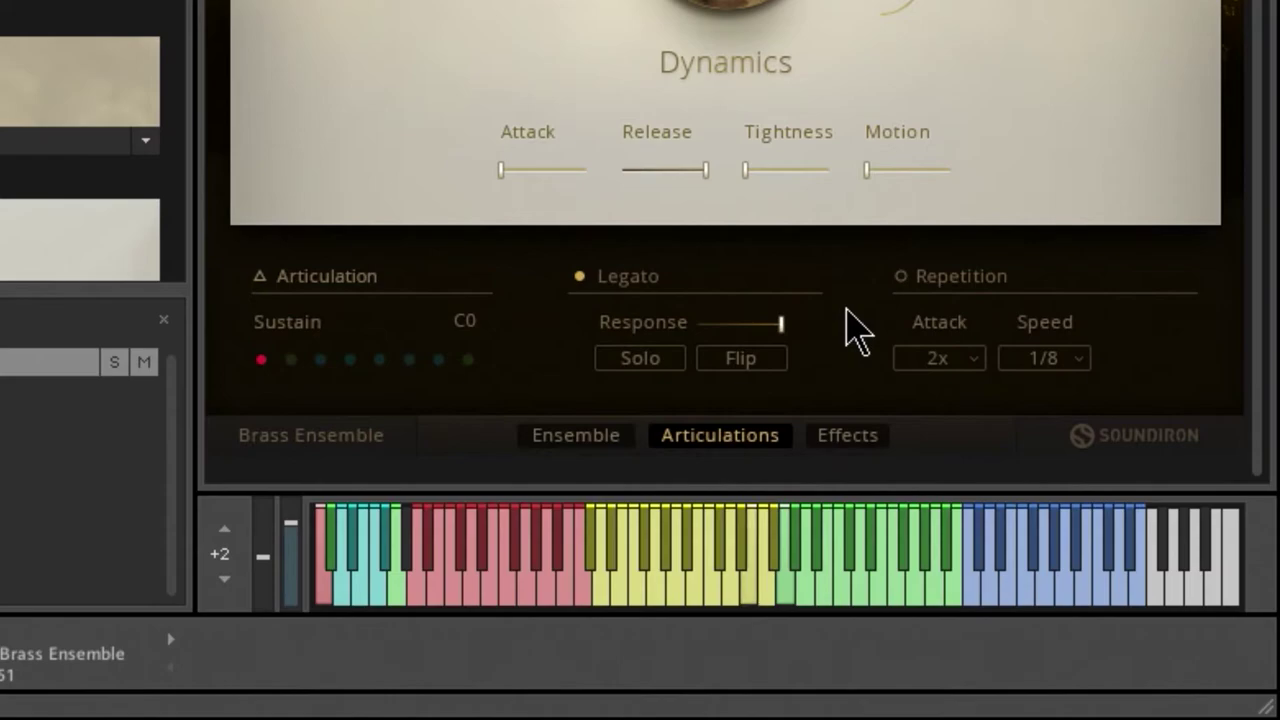
{"action": "left_click_drag", "start_coordinate": [779, 328], "coordinate": [714, 338]}
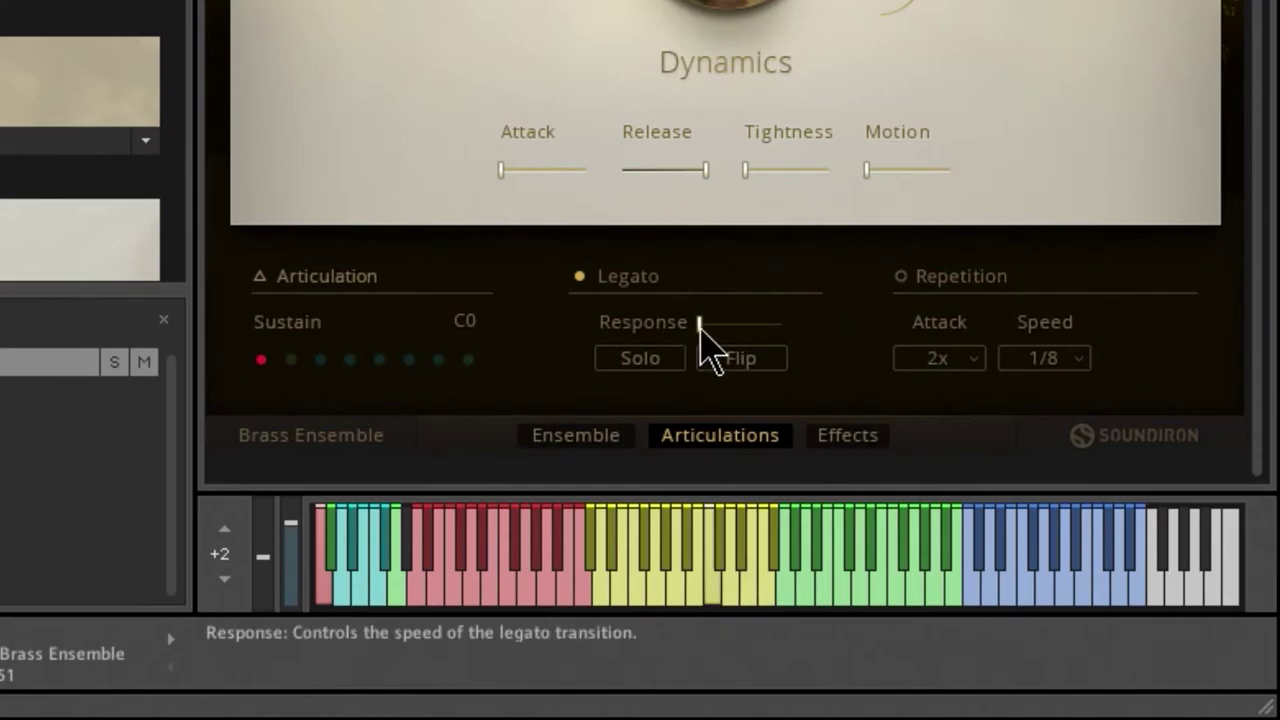
{"action": "left_click_drag", "start_coordinate": [700, 324], "coordinate": [920, 314]}
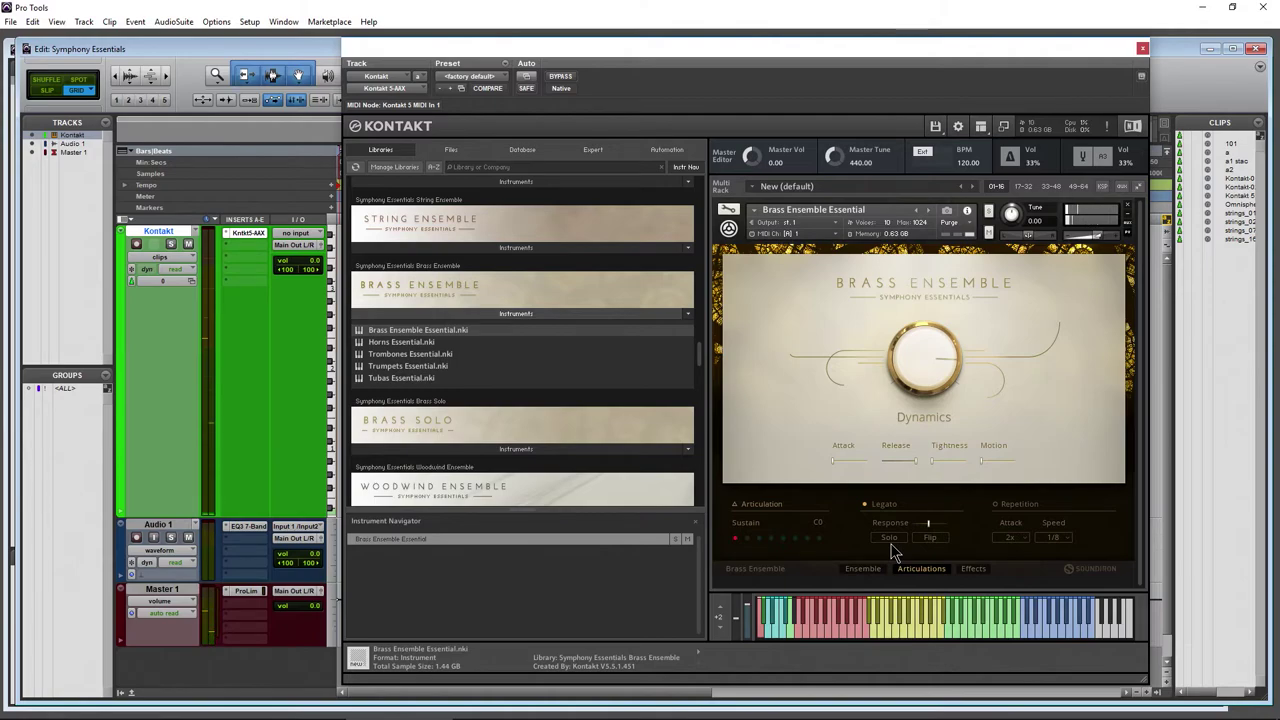
- Compare Duet with Solo and Slur with Flip for the legato notes, leaving Solo and Flip selected
{"action": "left_click", "coordinate": [886, 540]}
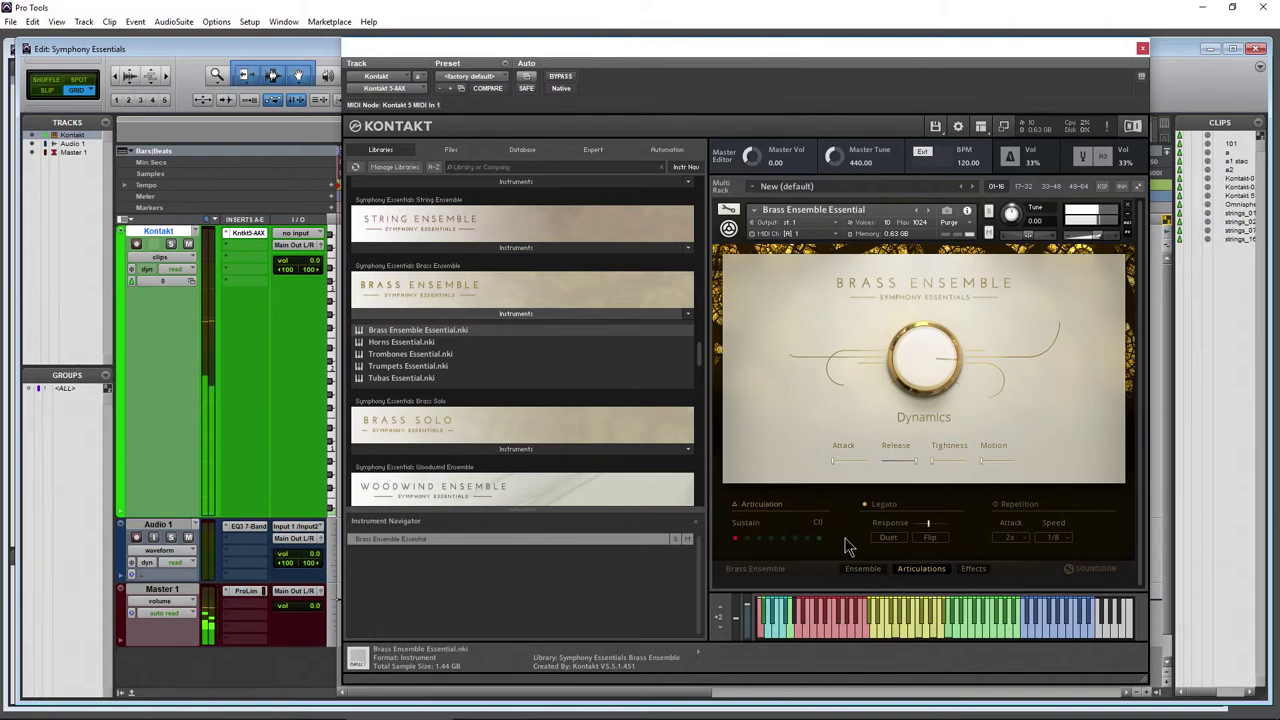
{"action": "left_click", "coordinate": [872, 538]}
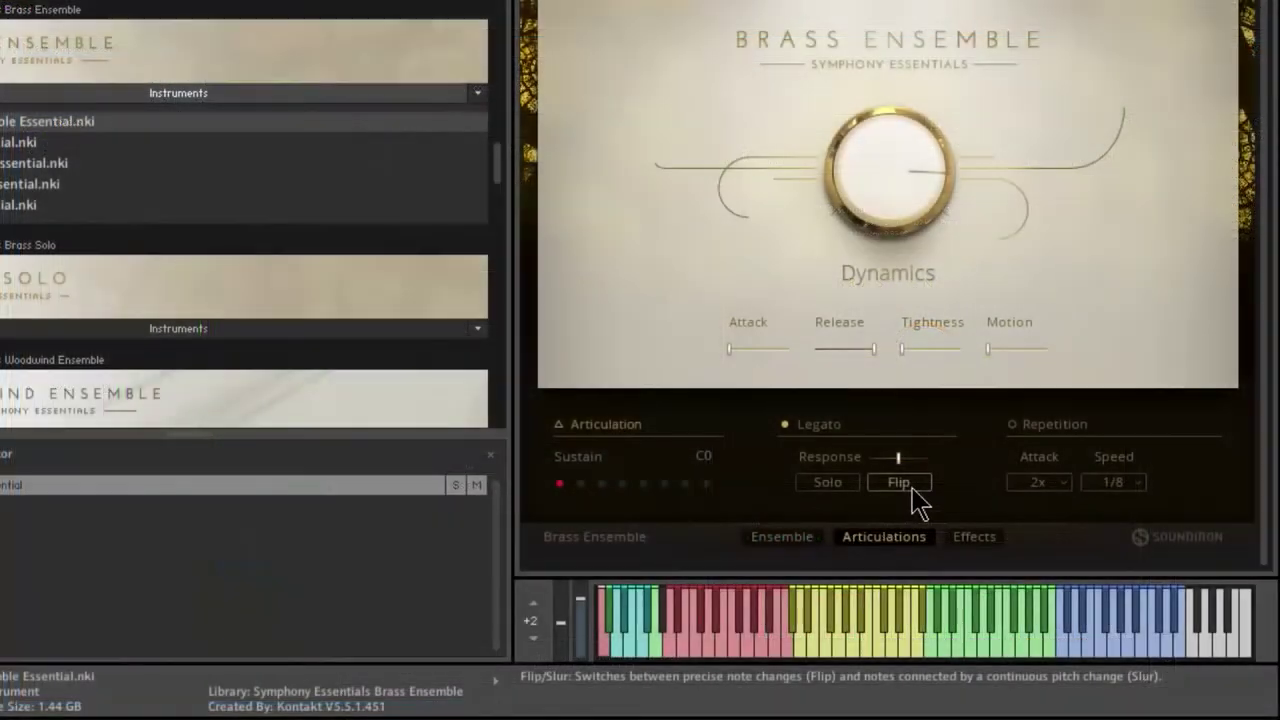
{"action": "left_click", "coordinate": [912, 490]}
{"action": "left_click", "coordinate": [900, 483]}
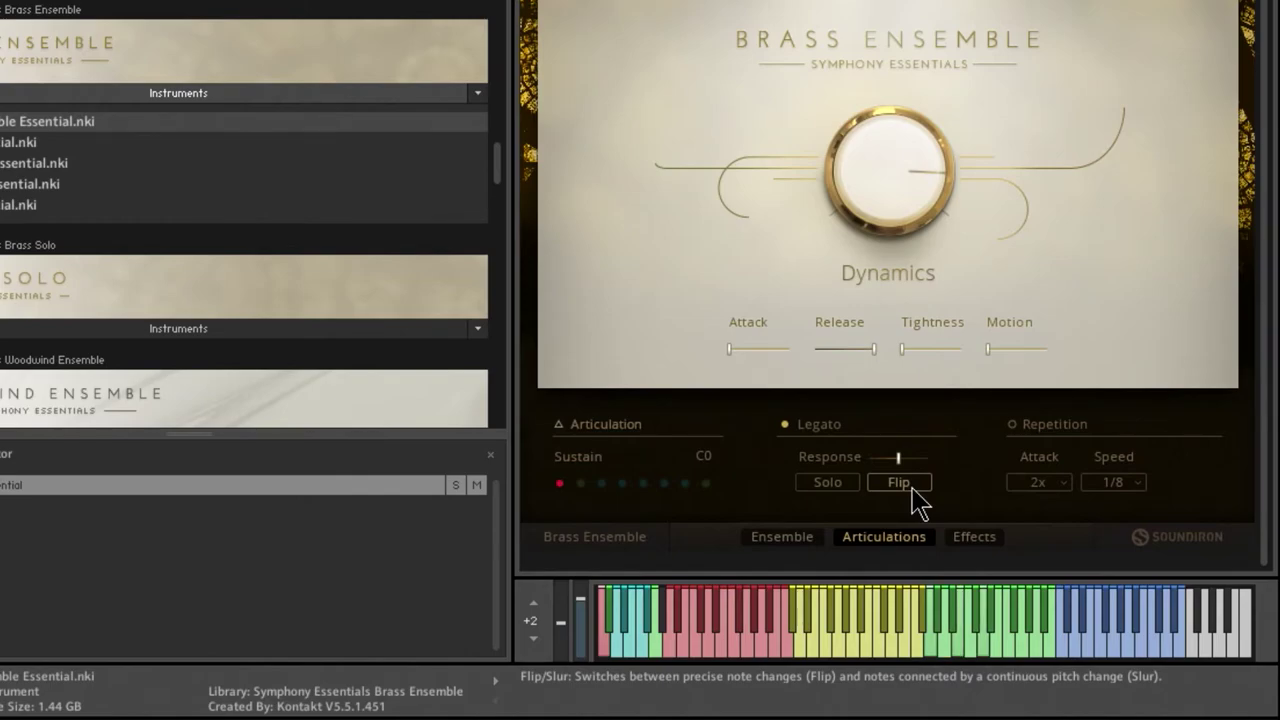
{"action": "left_click", "coordinate": [912, 489]}
{"action": "left_click", "coordinate": [912, 488]}
{"action": "left_click", "coordinate": [911, 489]}
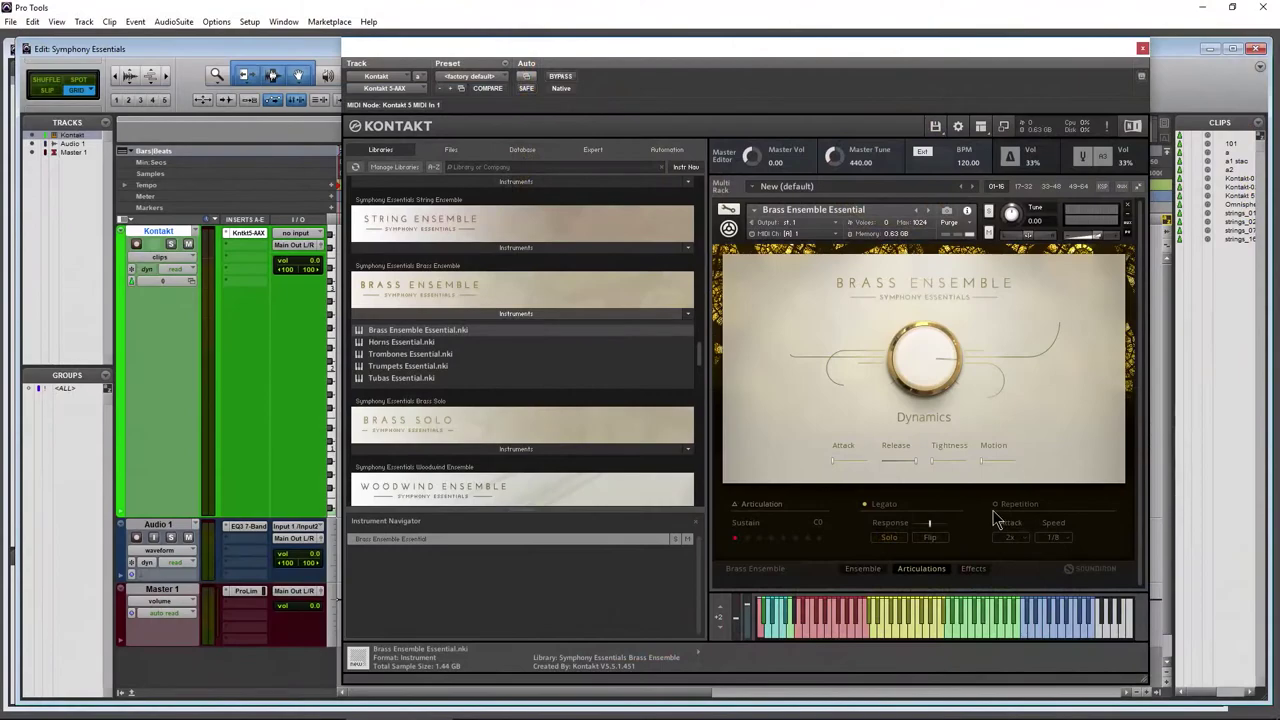
- Enable Repetition with its Attack set to 3x, and turn Legato off
{"action": "left_click", "coordinate": [993, 507]}
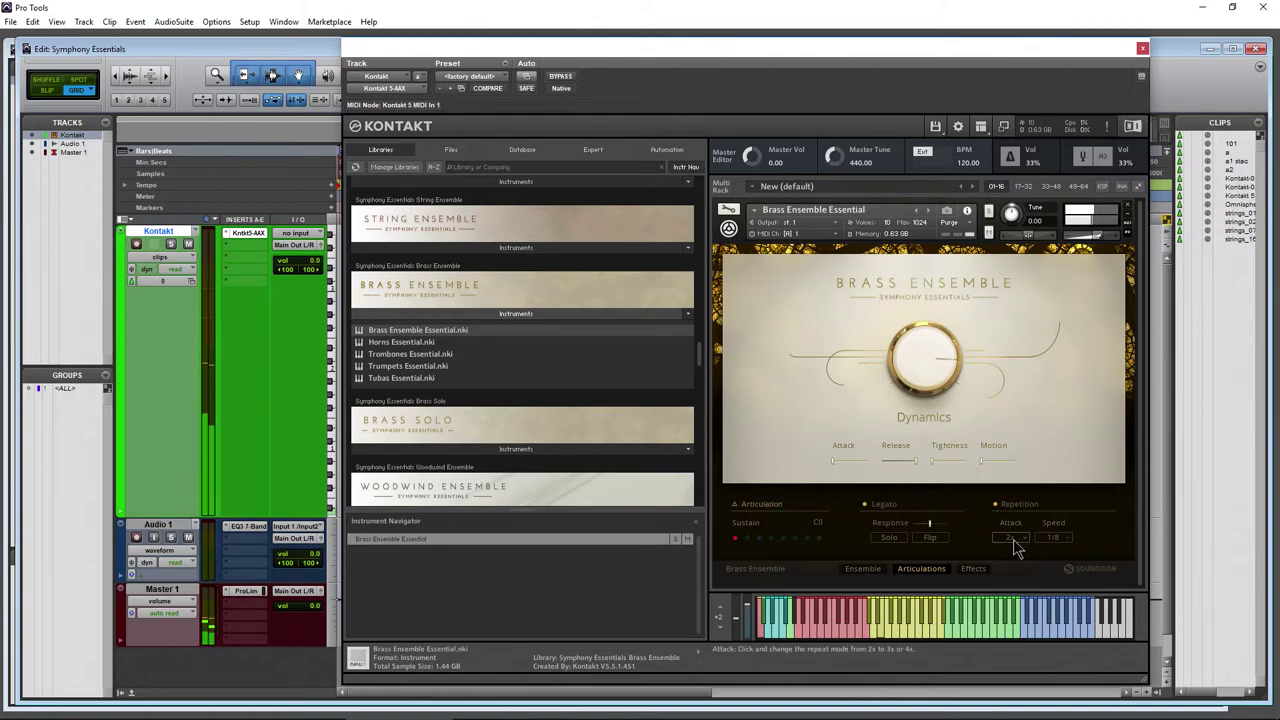
{"action": "left_click", "coordinate": [1015, 543]}
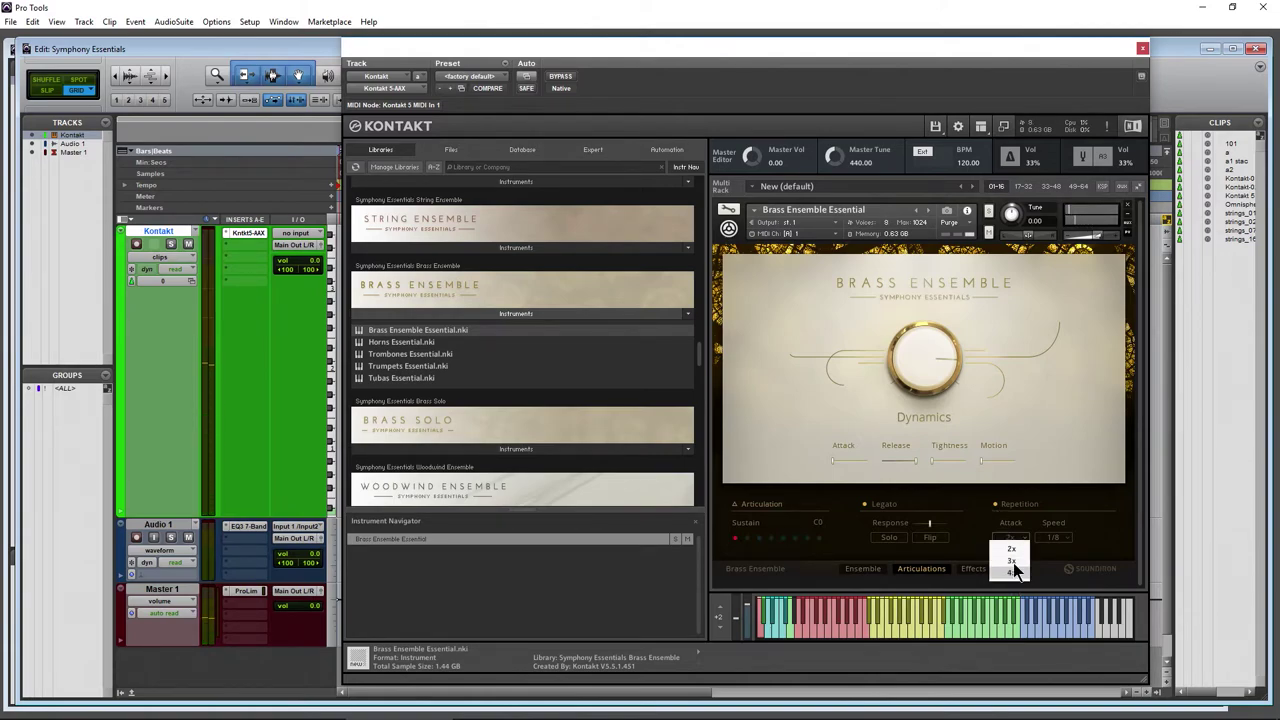
{"action": "left_click", "coordinate": [1011, 561]}
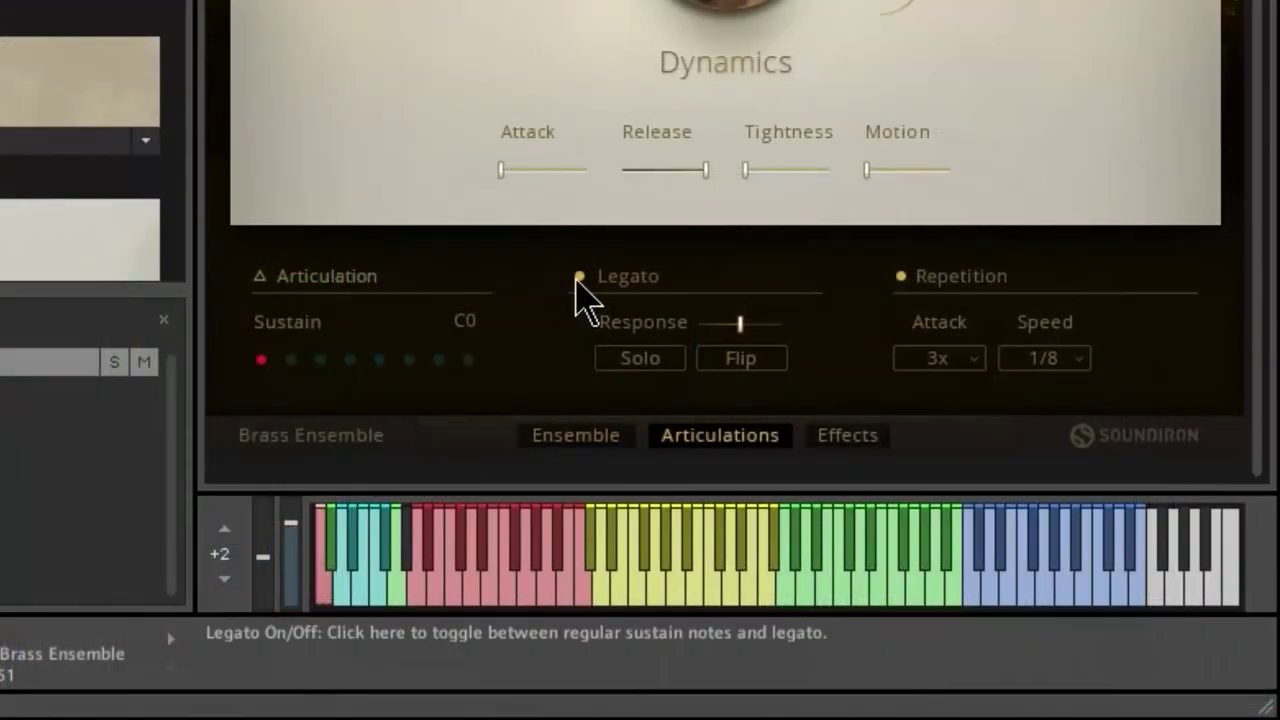
{"action": "left_click", "coordinate": [580, 279]}
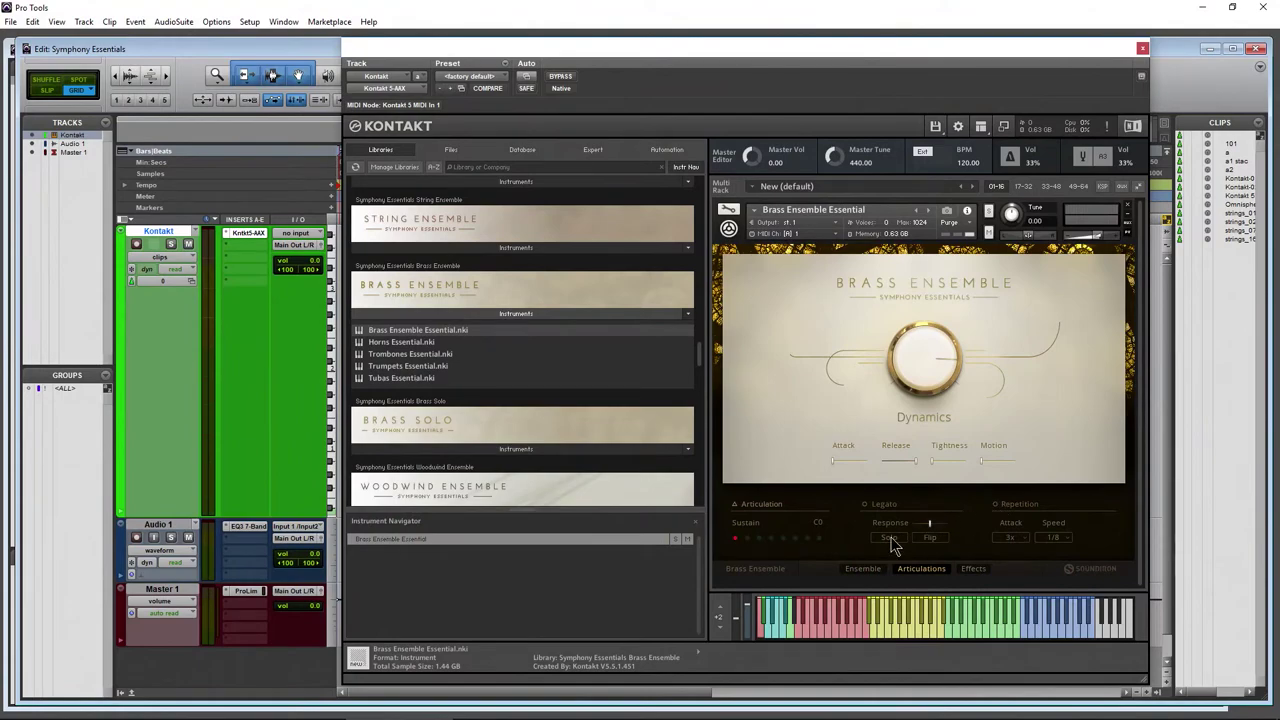
- Open the ensemble's Section Setup page, and turn the Tubas section off and back on
{"action": "left_click", "coordinate": [855, 569]}
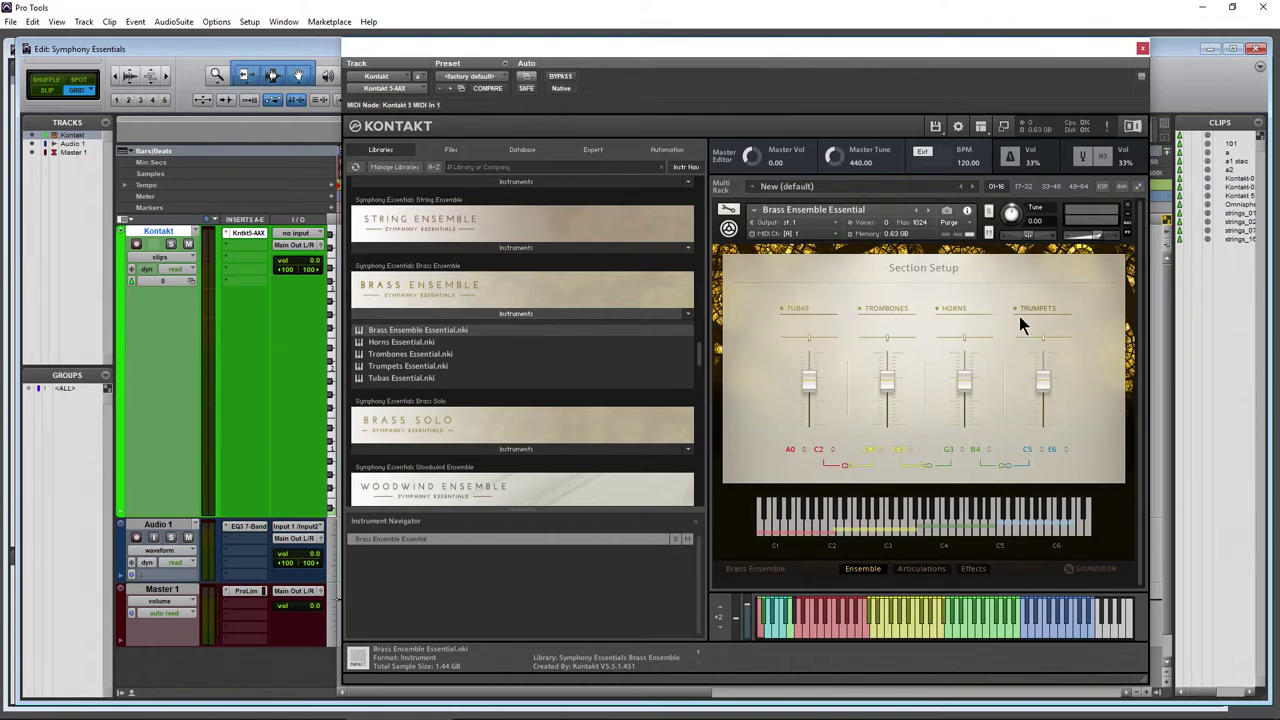
{"action": "left_click", "coordinate": [781, 308]}
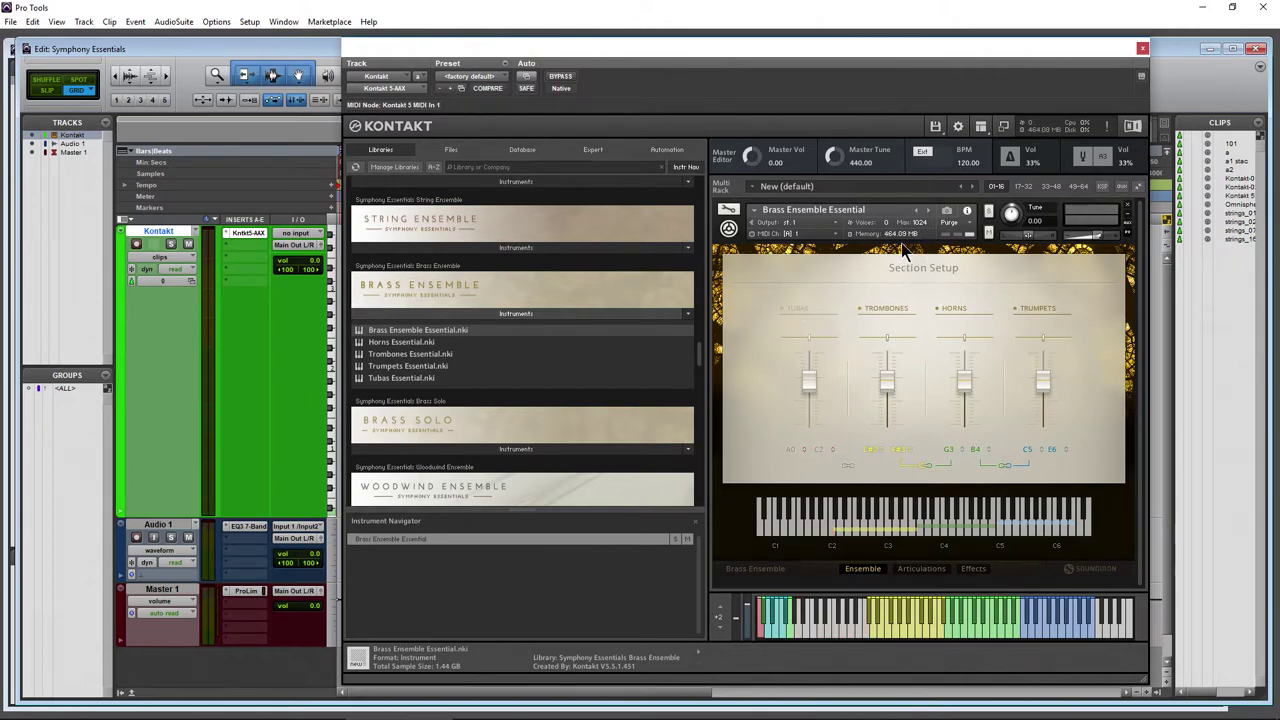
{"action": "left_click", "coordinate": [781, 308]}
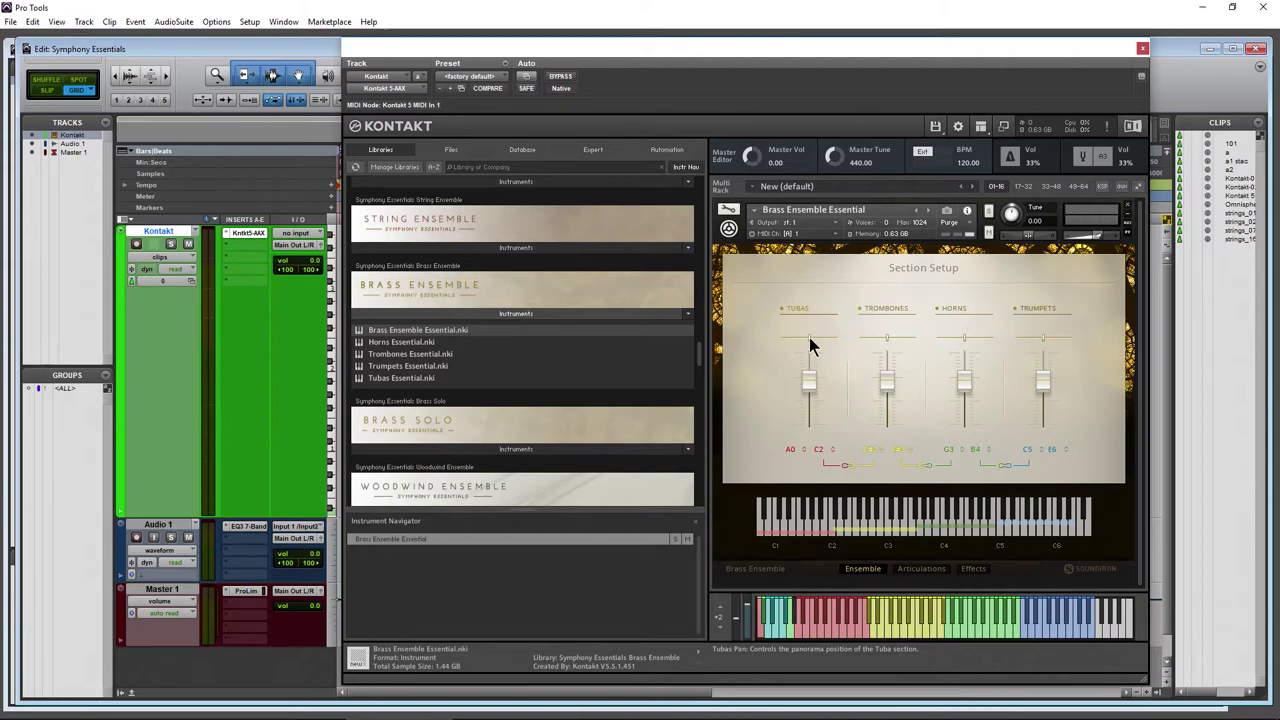
- Pan the Trombones fully left and the Horns fully right, auditioning notes in each section's range
{"action": "left_click_drag", "start_coordinate": [877, 340], "coordinate": [770, 346]}
{"action": "left_click", "coordinate": [886, 628]}
{"action": "left_click", "coordinate": [897, 636]}
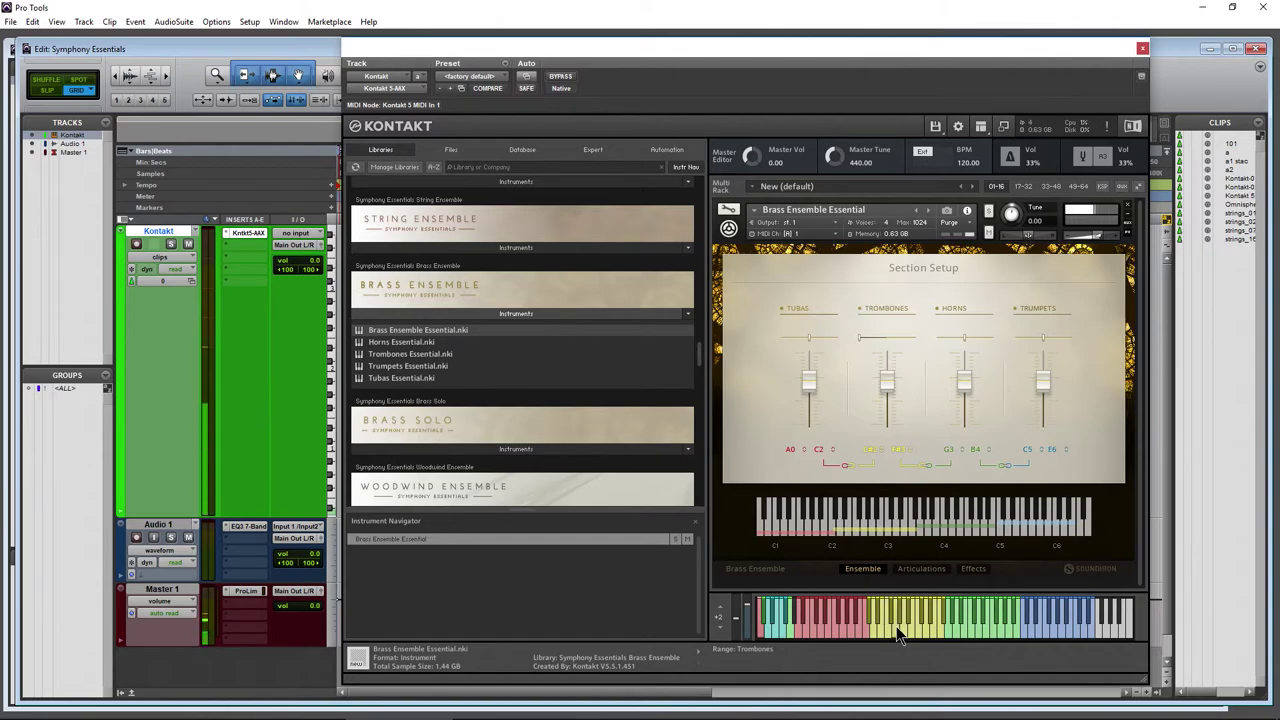
{"action": "left_click_drag", "start_coordinate": [966, 338], "coordinate": [992, 338]}
{"action": "left_click", "coordinate": [971, 629]}
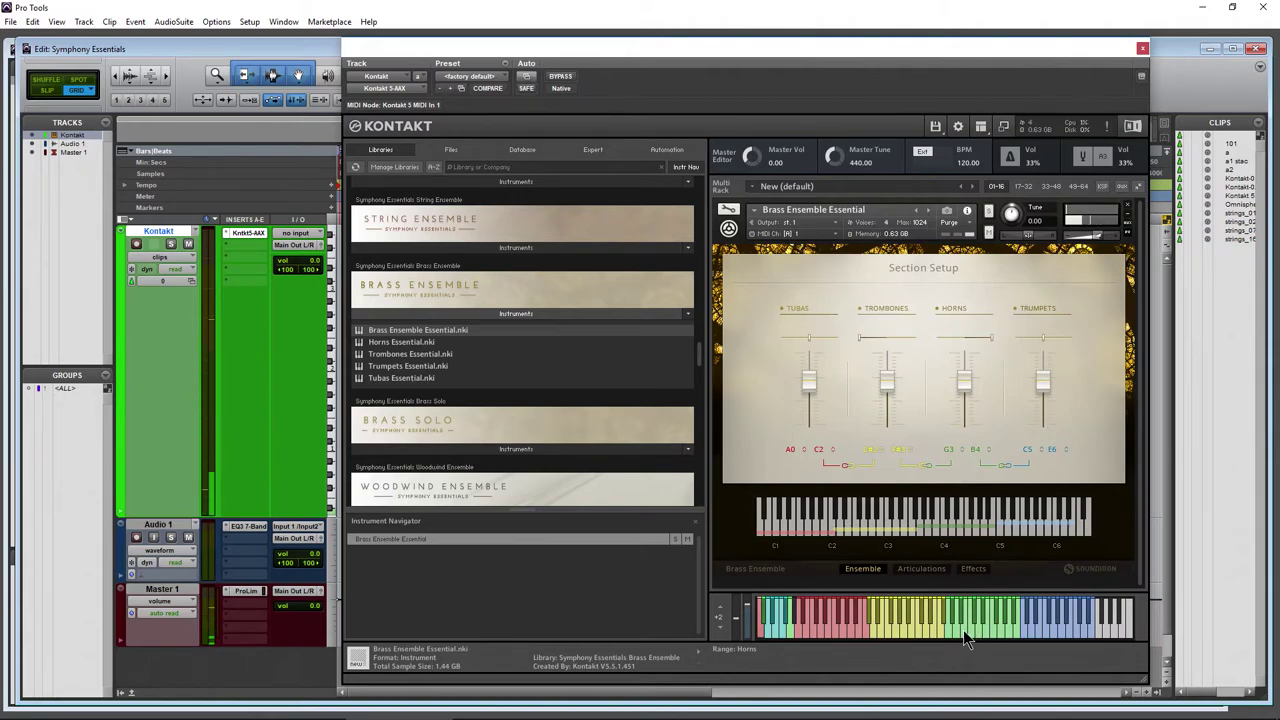
{"action": "left_click", "coordinate": [963, 630]}
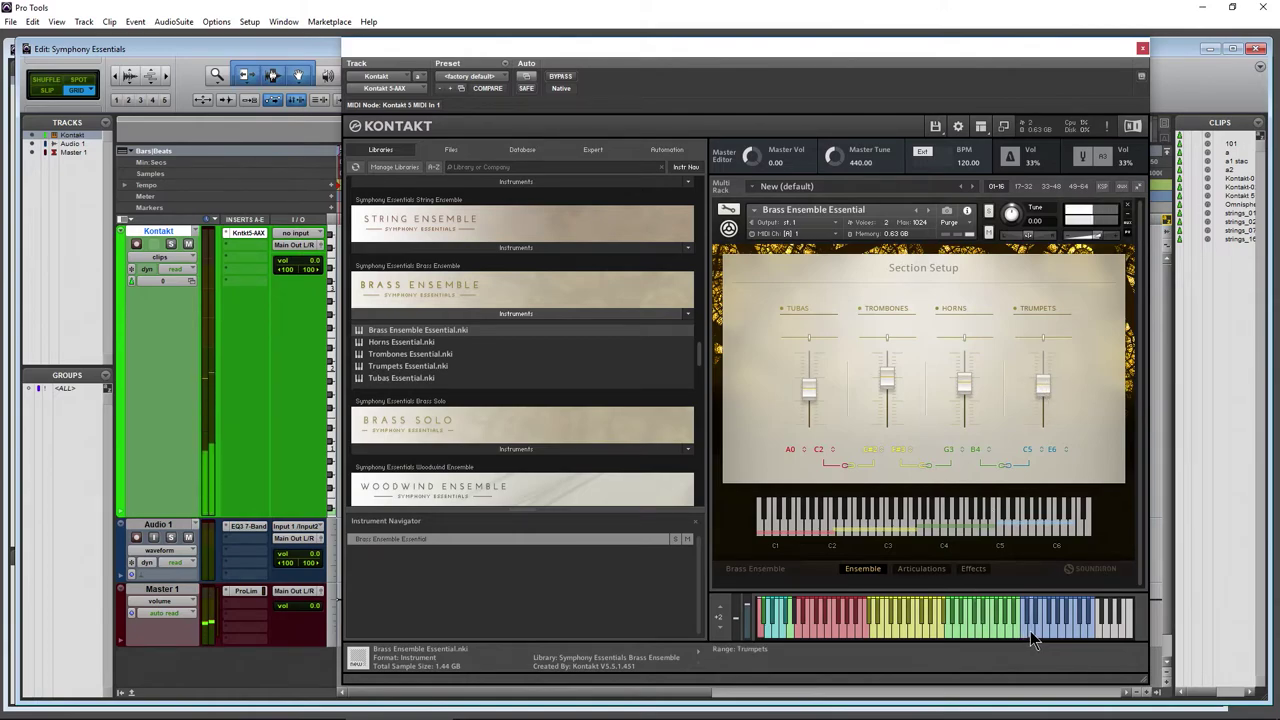
- Try a lower Trumpets volume, and restore the Trumpets and Tubas faders to their default level
{"action": "left_click_drag", "start_coordinate": [1039, 380], "coordinate": [1043, 434]}
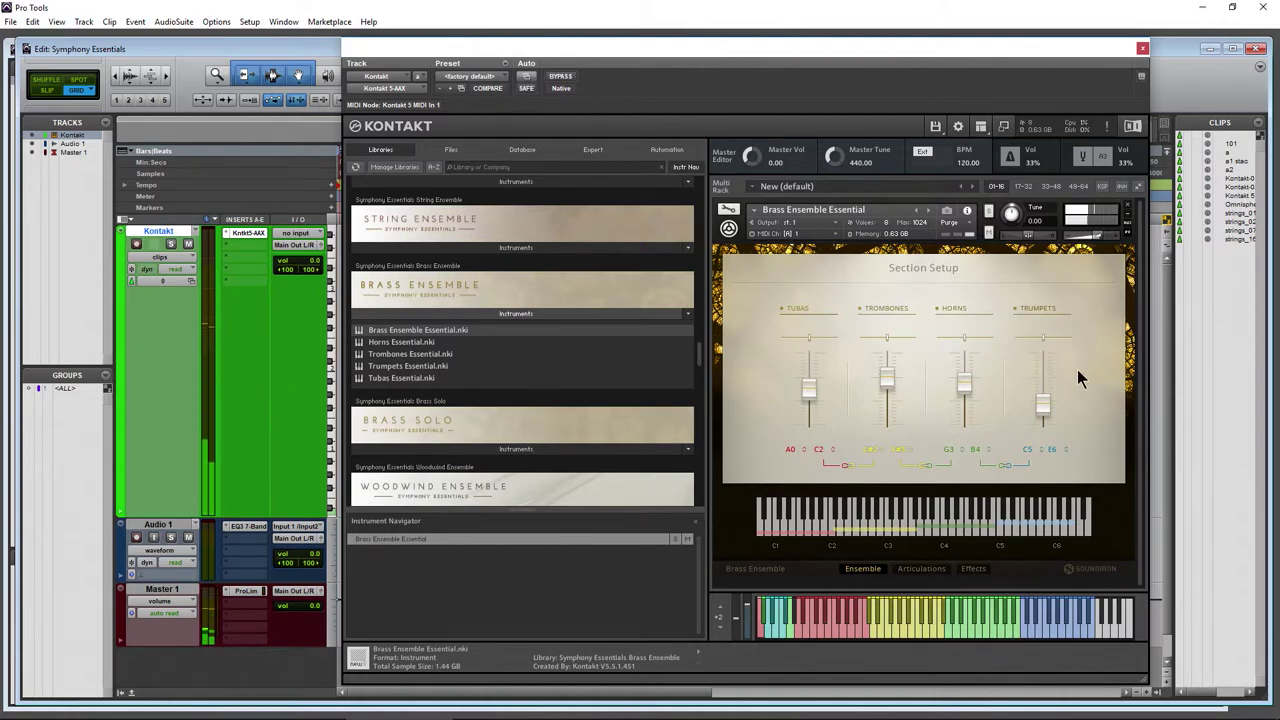
{"action": "left_click", "coordinate": [1040, 418]}
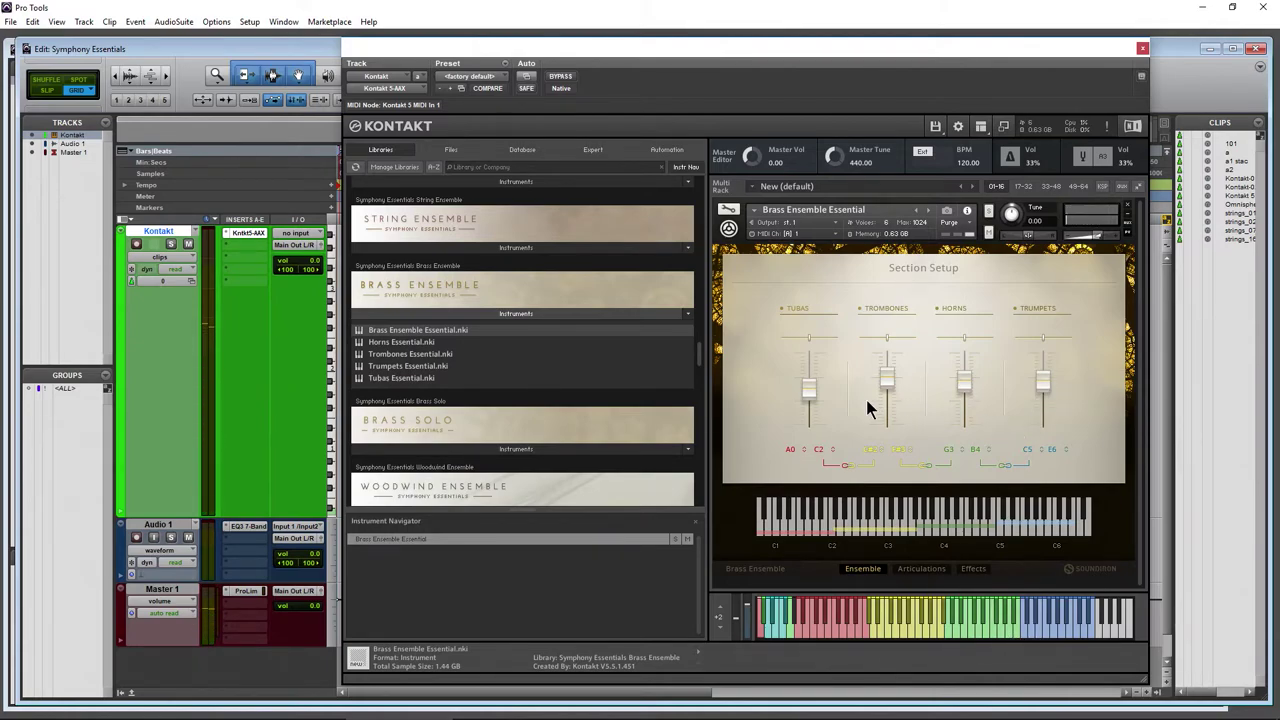
{"action": "left_click_drag", "start_coordinate": [811, 386], "coordinate": [856, 377]}
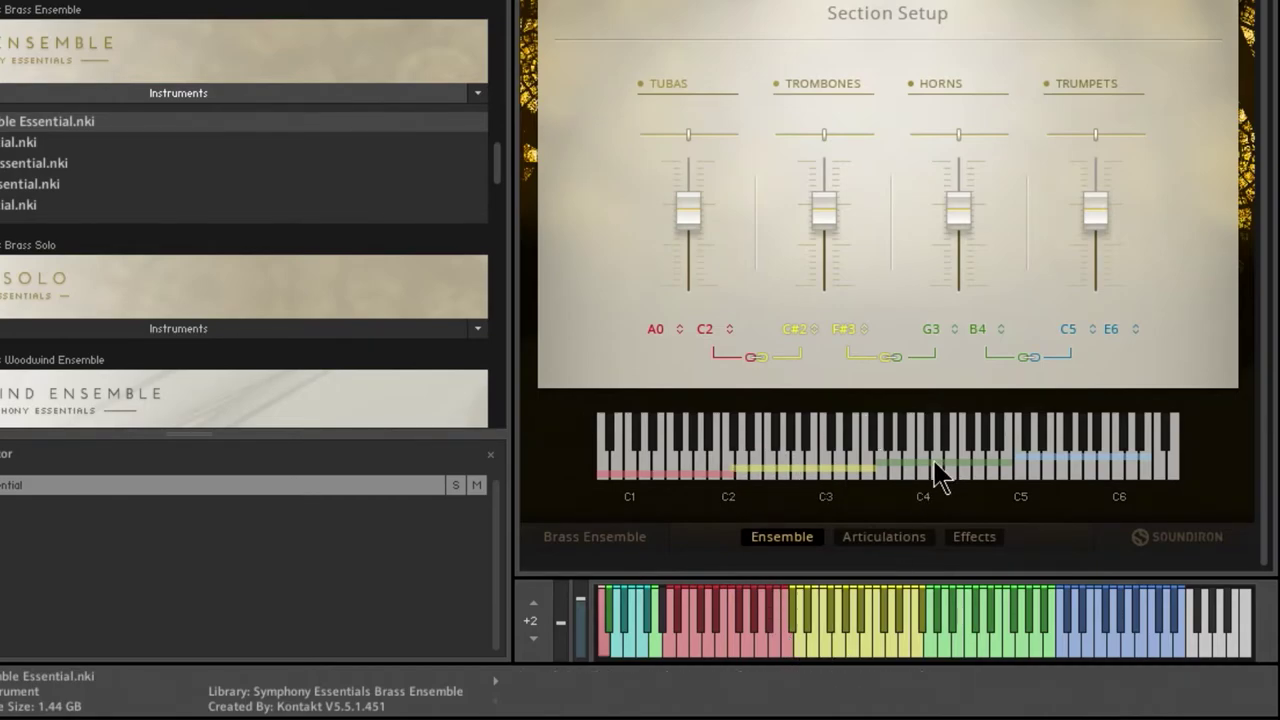
- Unlink and relink the Tubas and Trombones ranges, and try the linked Tubas upper limit at B2 and C#1
{"action": "left_click", "coordinate": [757, 357]}
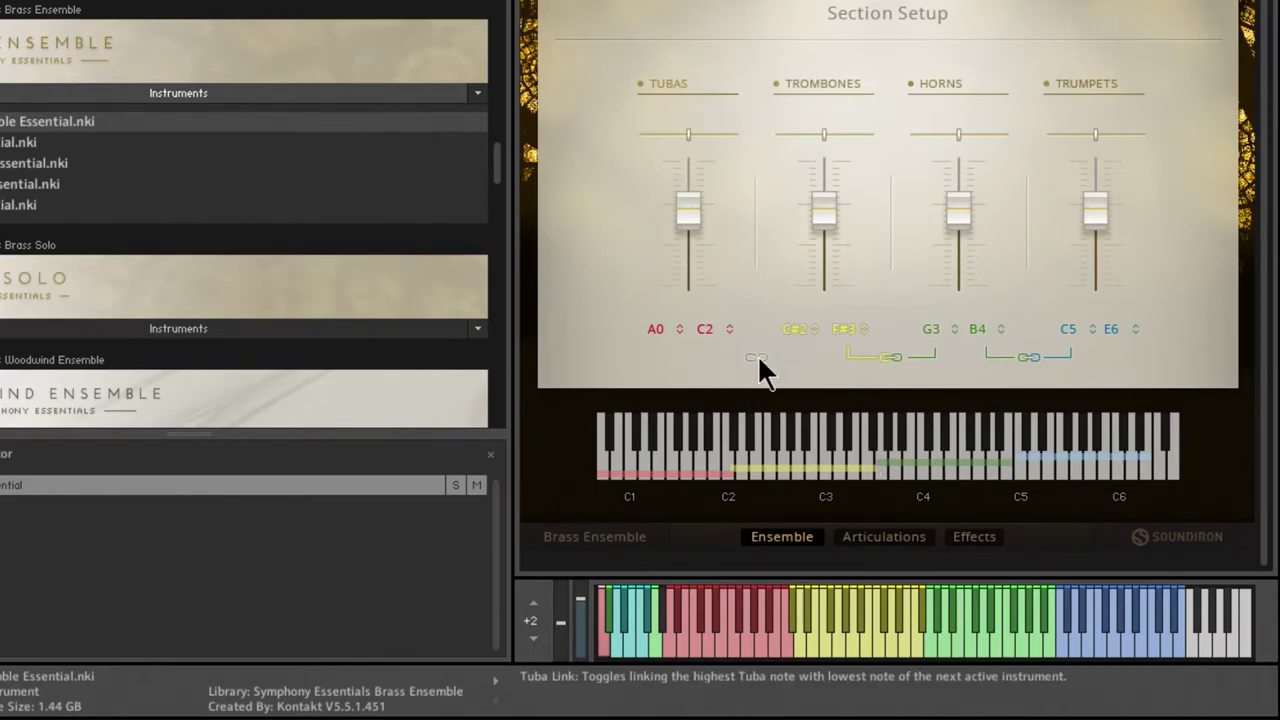
{"action": "left_click", "coordinate": [757, 354]}
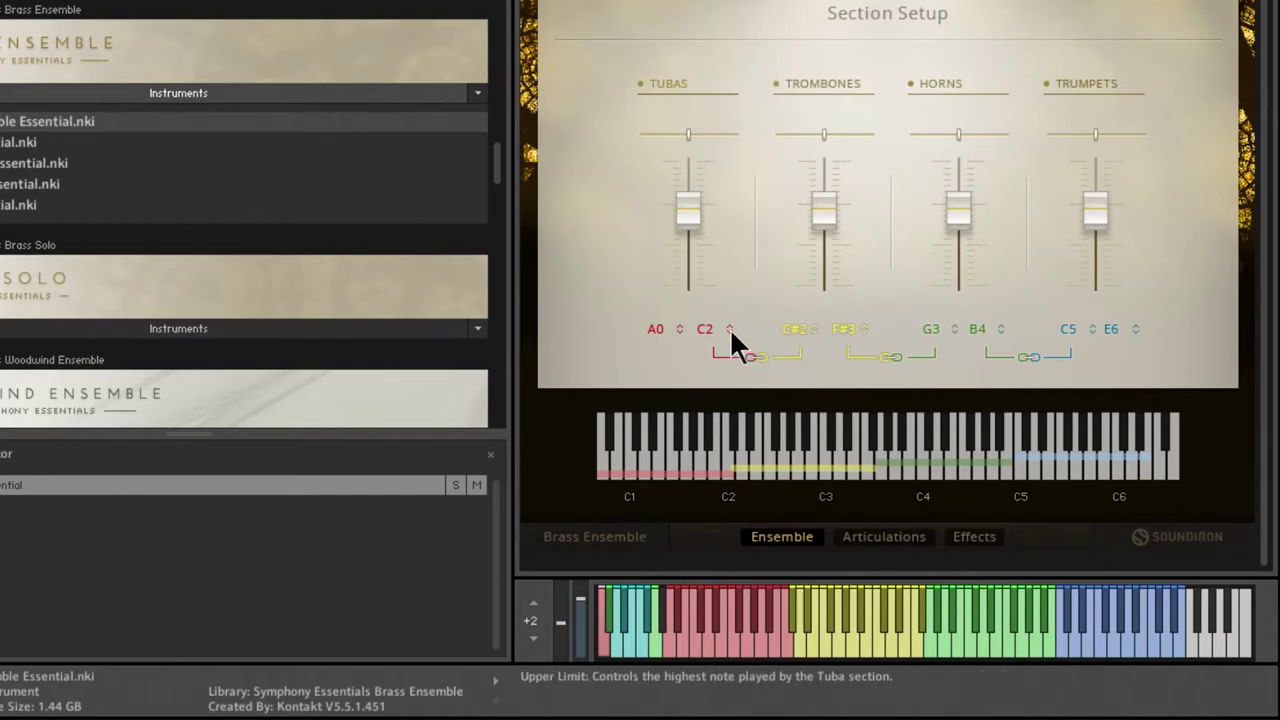
{"action": "left_click", "coordinate": [729, 323]}
{"action": "left_click_drag", "start_coordinate": [728, 318], "coordinate": [741, 238]}
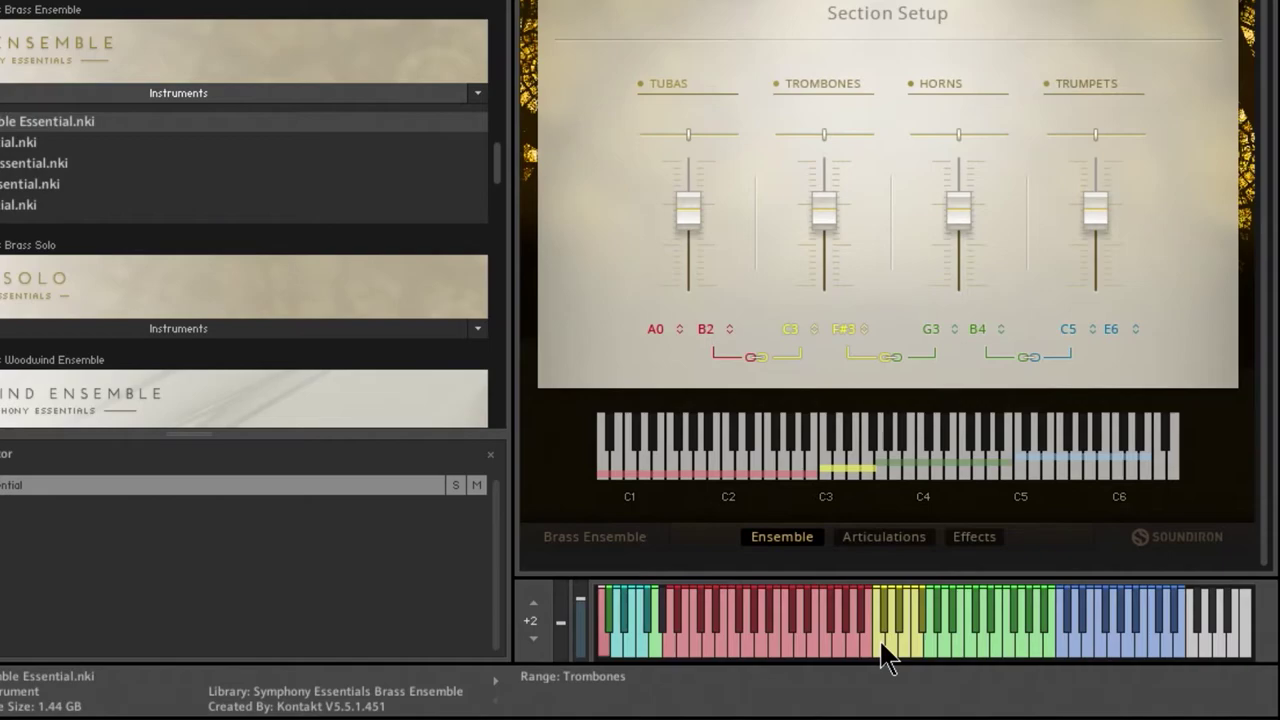
{"action": "left_click_drag", "start_coordinate": [710, 324], "coordinate": [720, 503]}
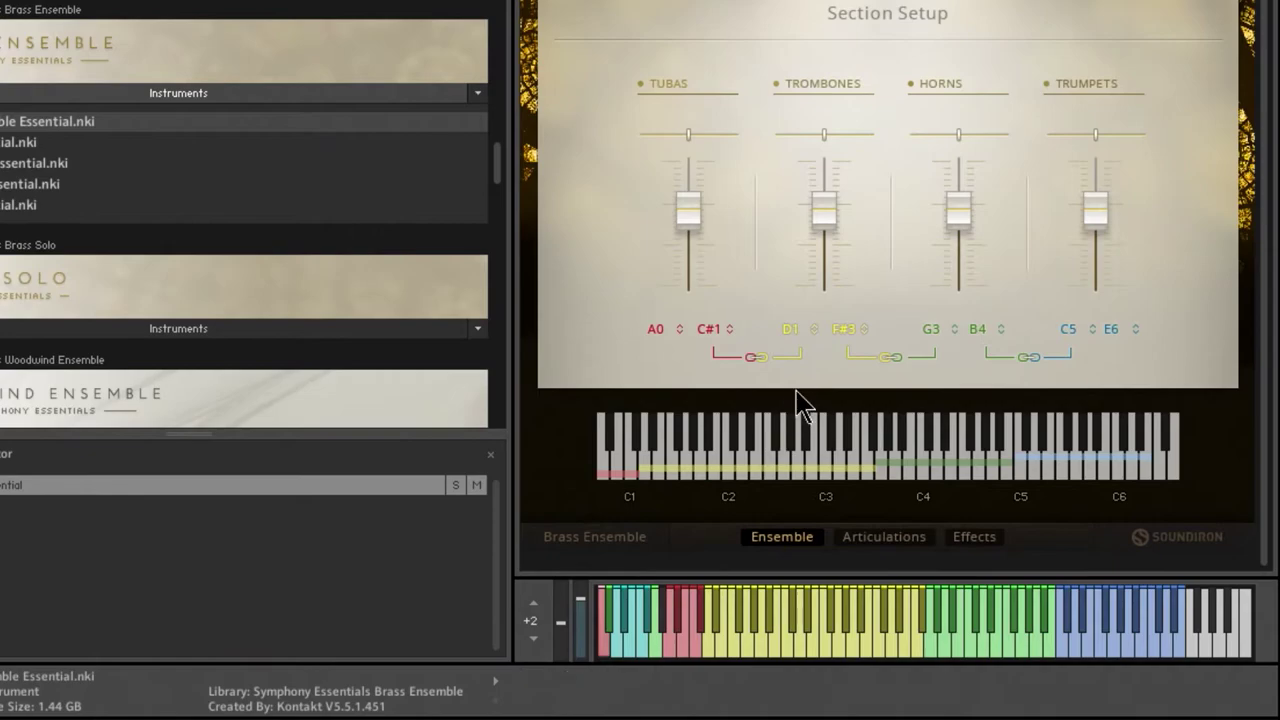
- Unlink the Tubas range from the Trombones, raise the Tubas upper limit to C3, and audition the overlapping notes
{"action": "left_click", "coordinate": [756, 356]}
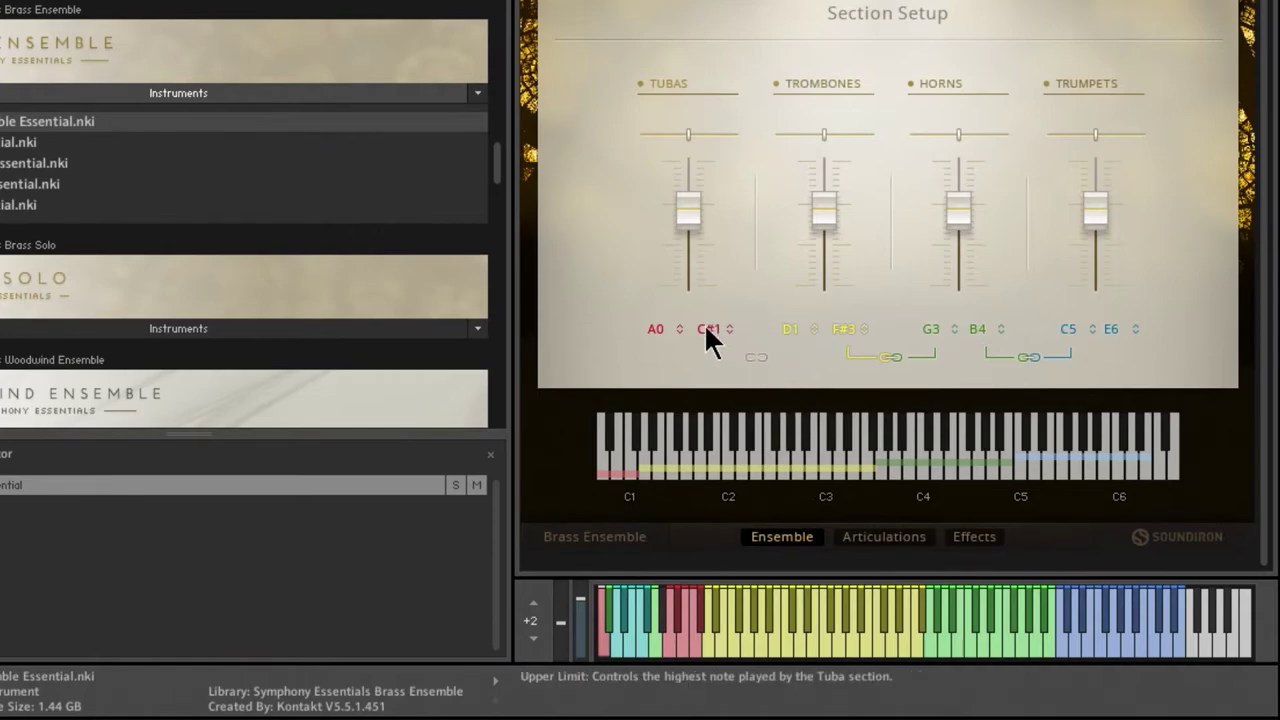
{"action": "scroll", "coordinate": [706, 328], "scroll_direction": "up", "scroll_amount": 11}
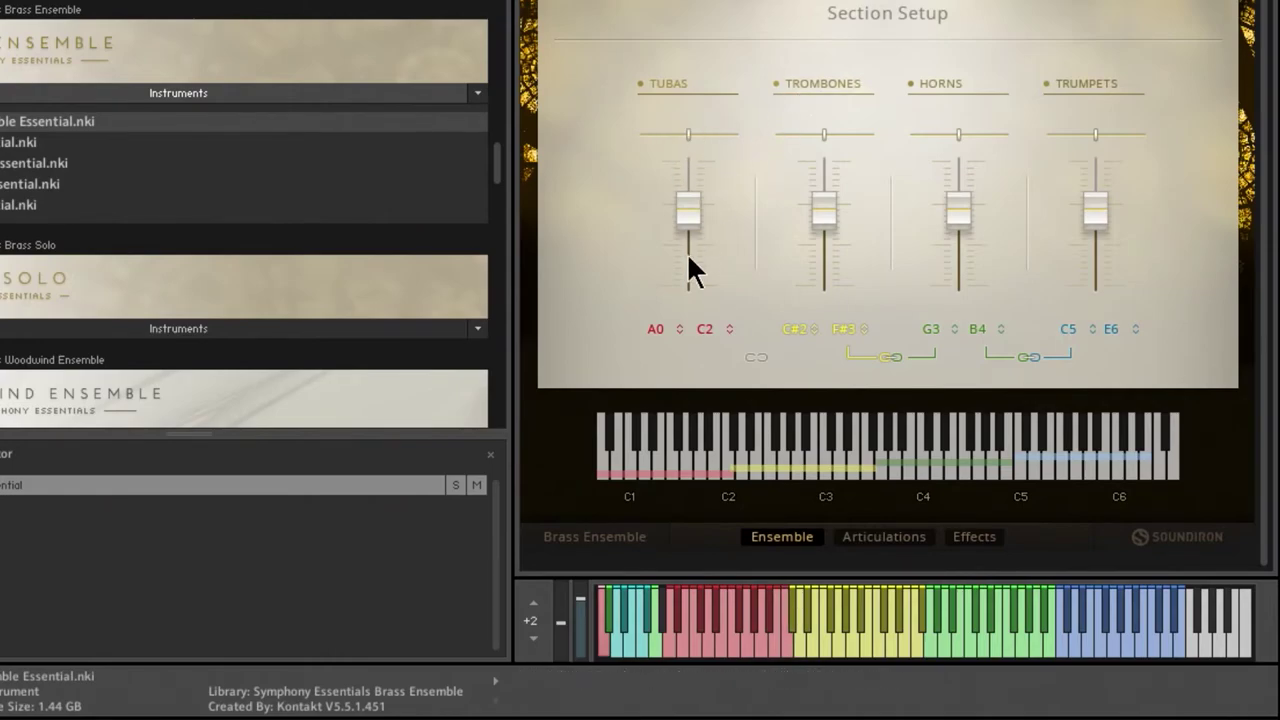
{"action": "scroll", "coordinate": [707, 325], "scroll_direction": "up", "scroll_amount": 3}
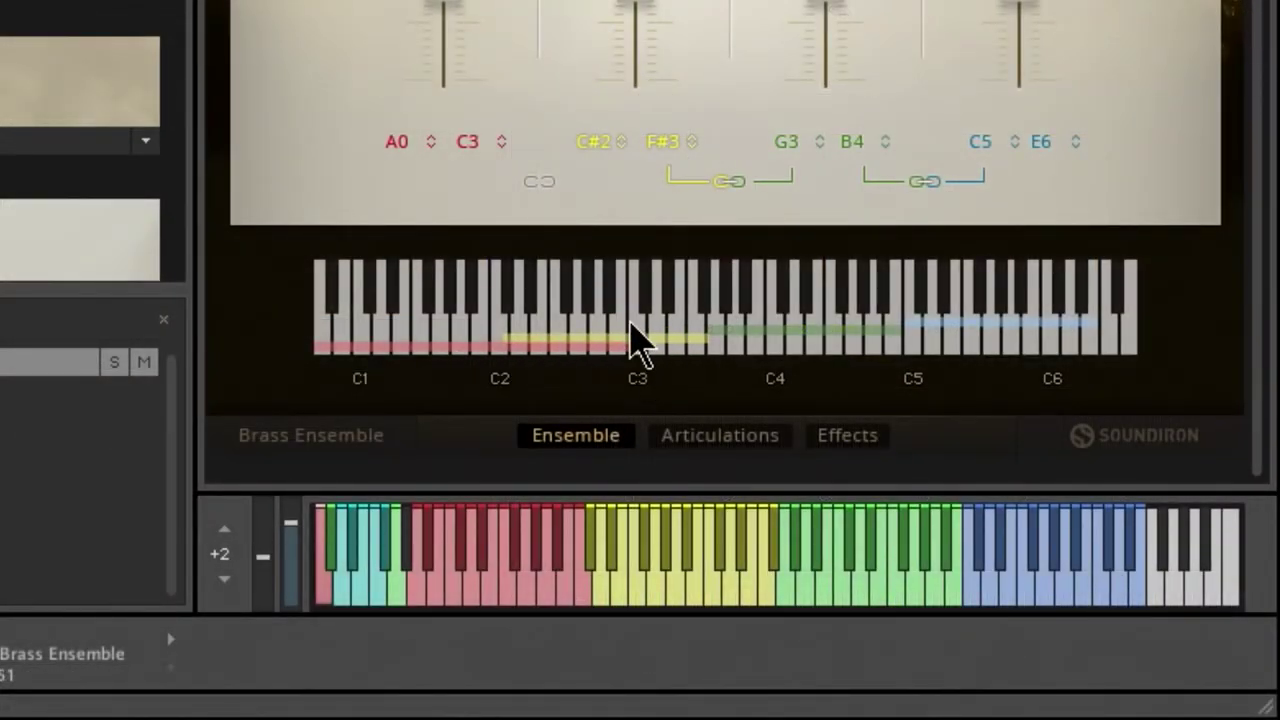
{"action": "left_click", "coordinate": [603, 600]}
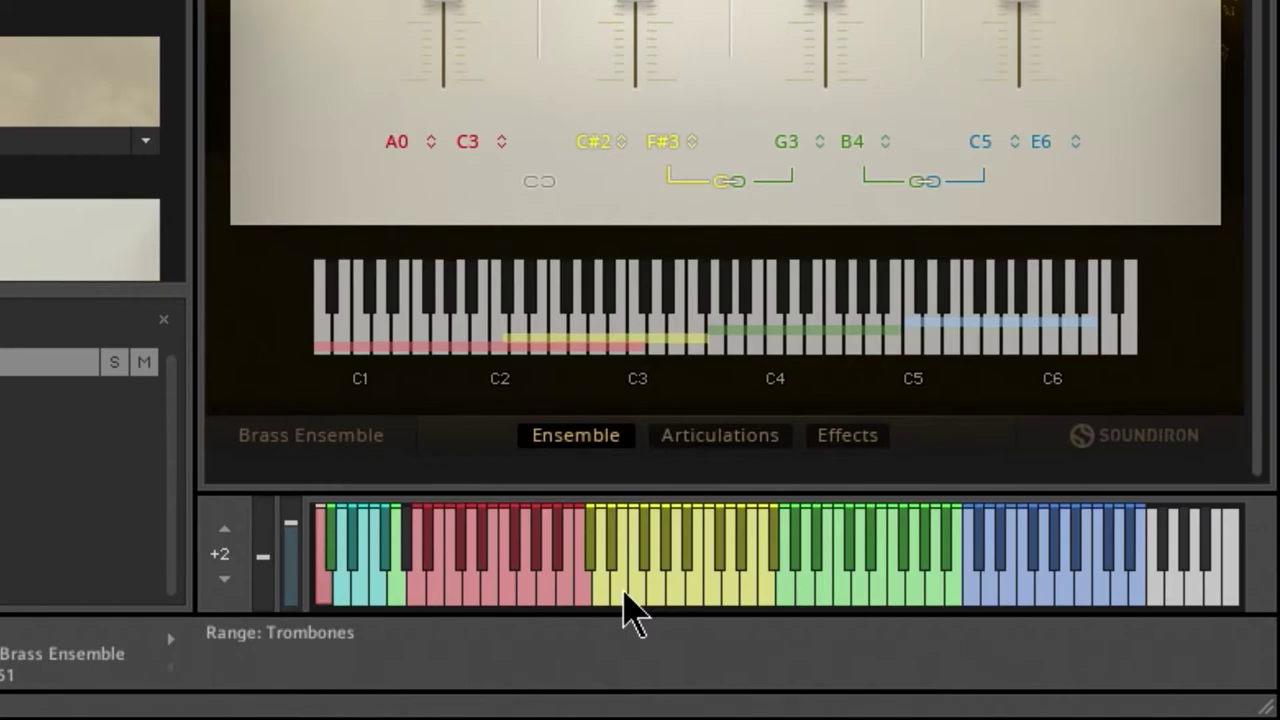
- Audition the overlapping notes with the Tubas off, switch them back on, and relink the Tubas range to the Trombones with upper limit C2
{"action": "left_click", "coordinate": [623, 602]}
{"action": "left_click", "coordinate": [640, 602]}
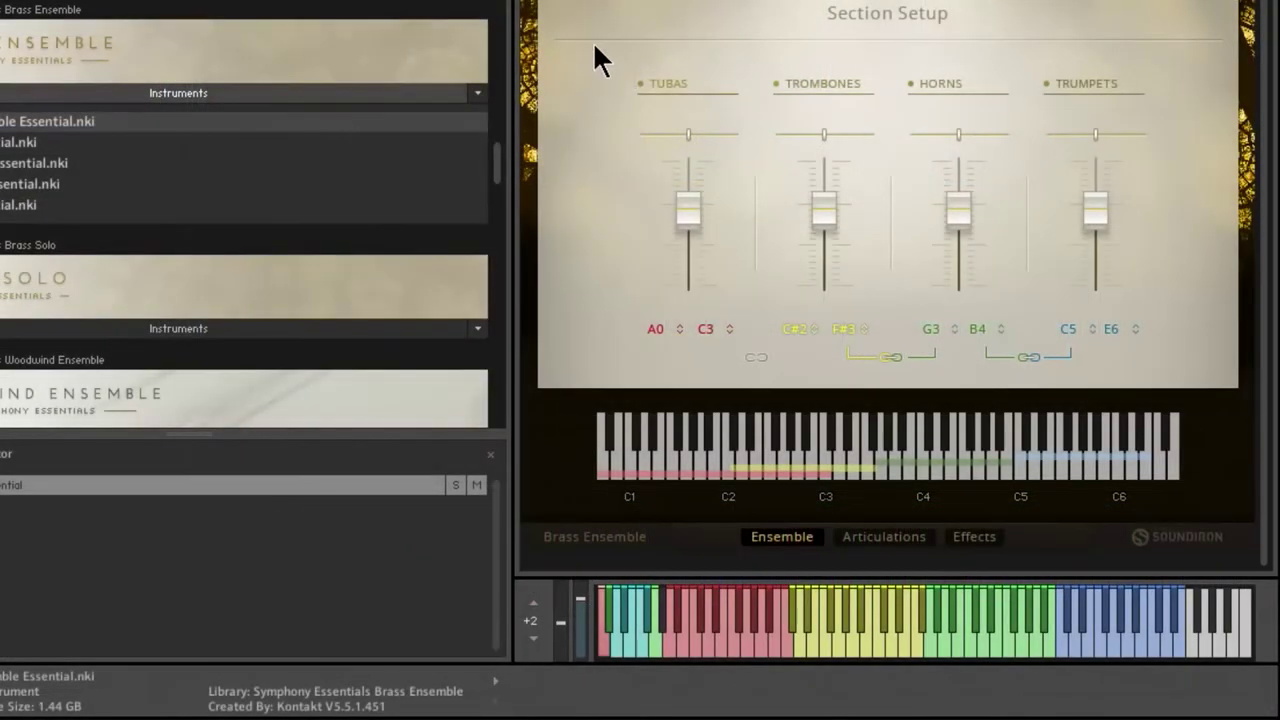
{"action": "left_click", "coordinate": [640, 84]}
{"action": "left_click", "coordinate": [820, 663]}
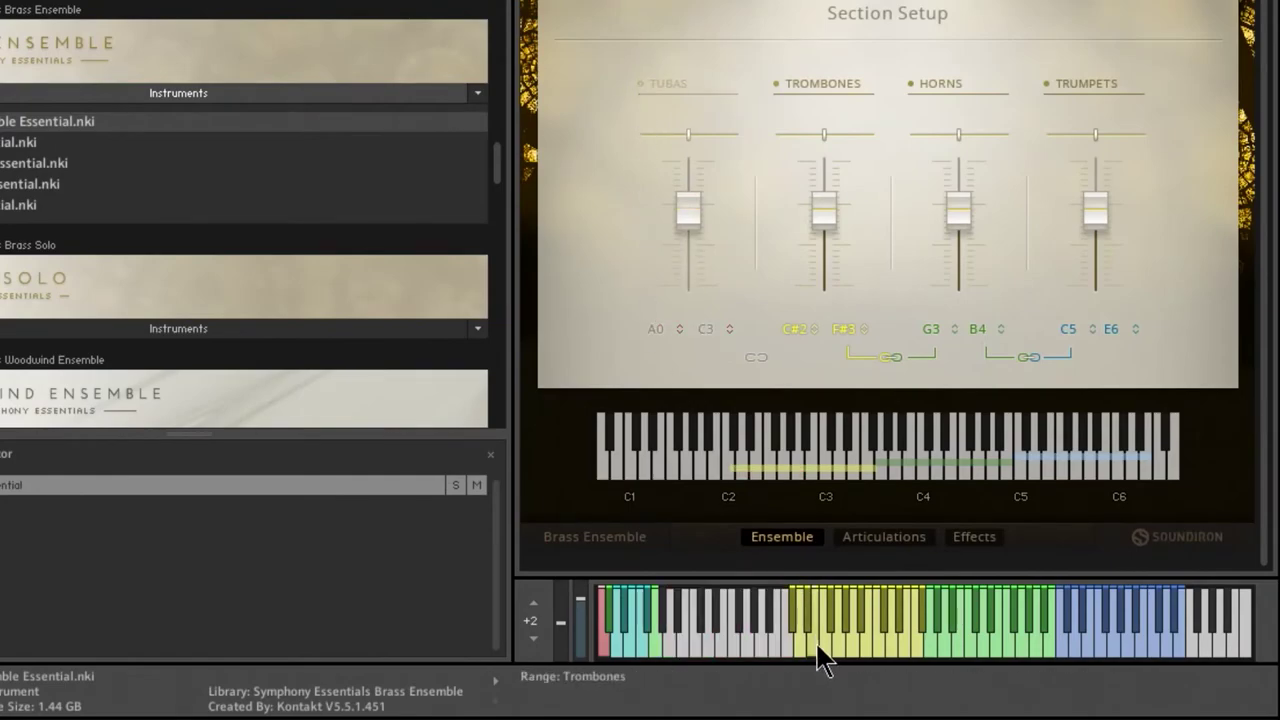
{"action": "left_click", "coordinate": [639, 88]}
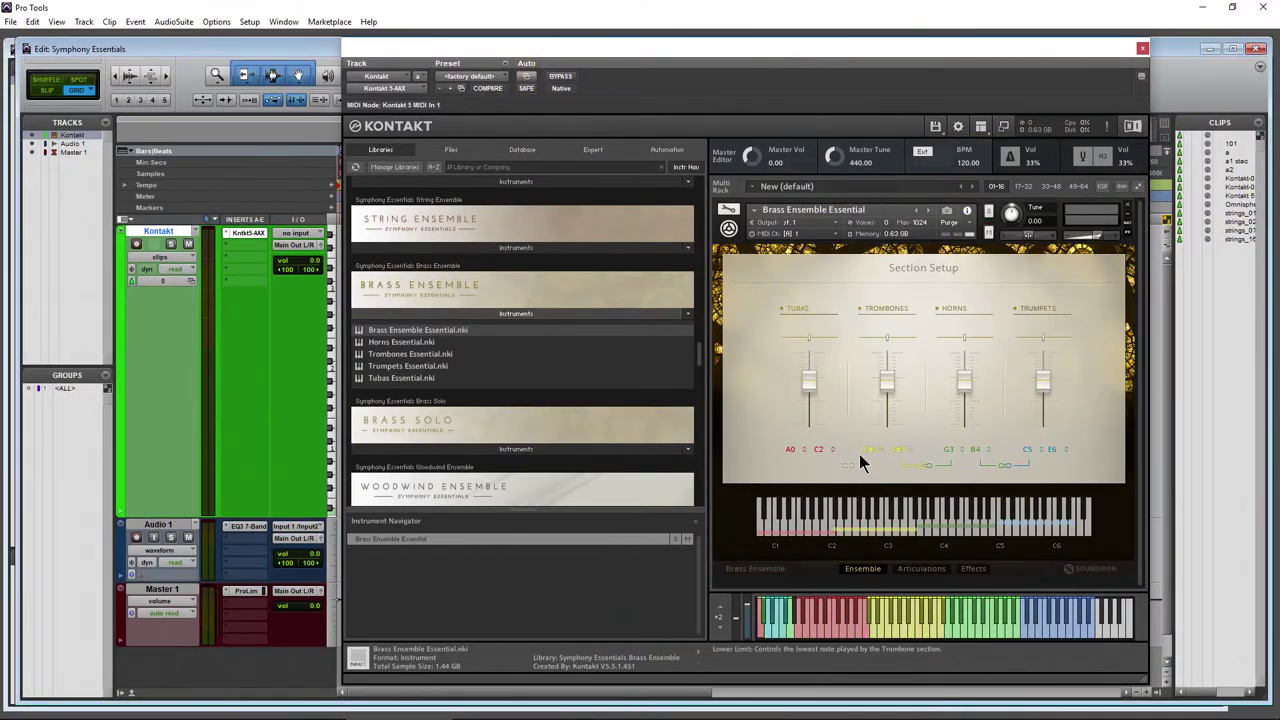
{"action": "left_click", "coordinate": [846, 463]}
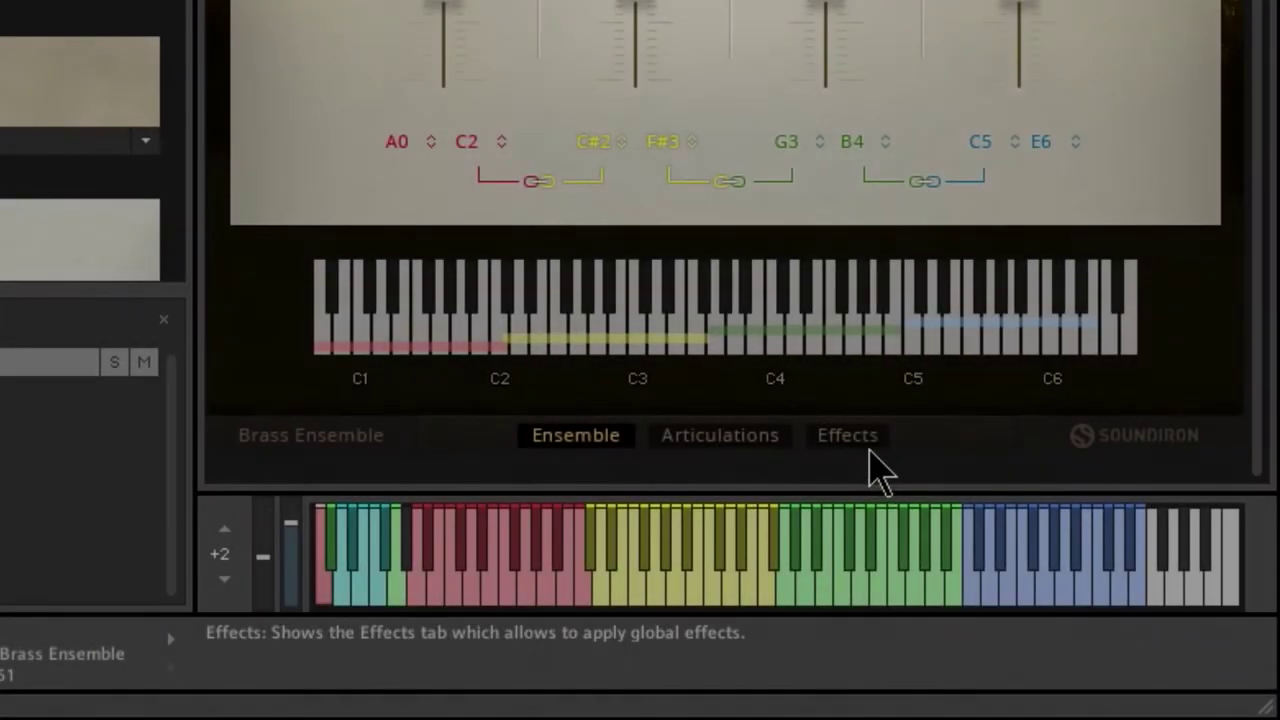
- Examine the EQ and Reverb effects, including the available reverb spaces and the variations of the Cathedral reverb
{"action": "left_click", "coordinate": [973, 568]}
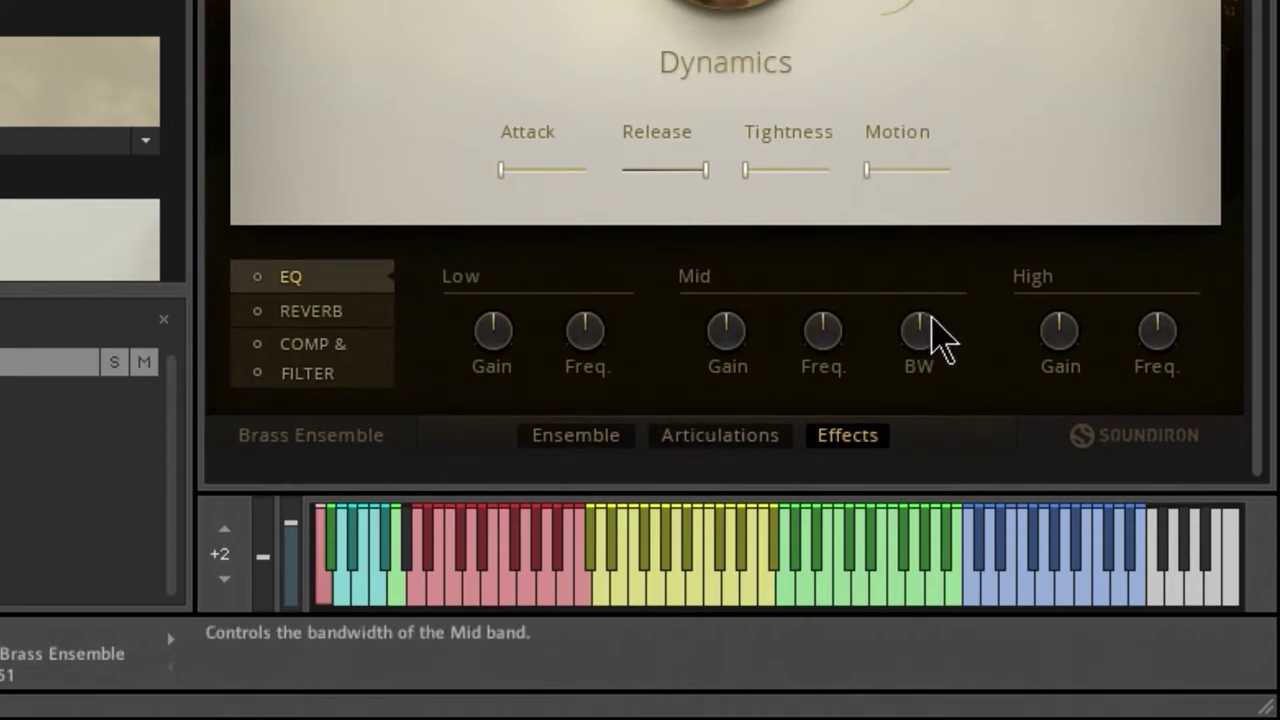
{"action": "left_click", "coordinate": [296, 317]}
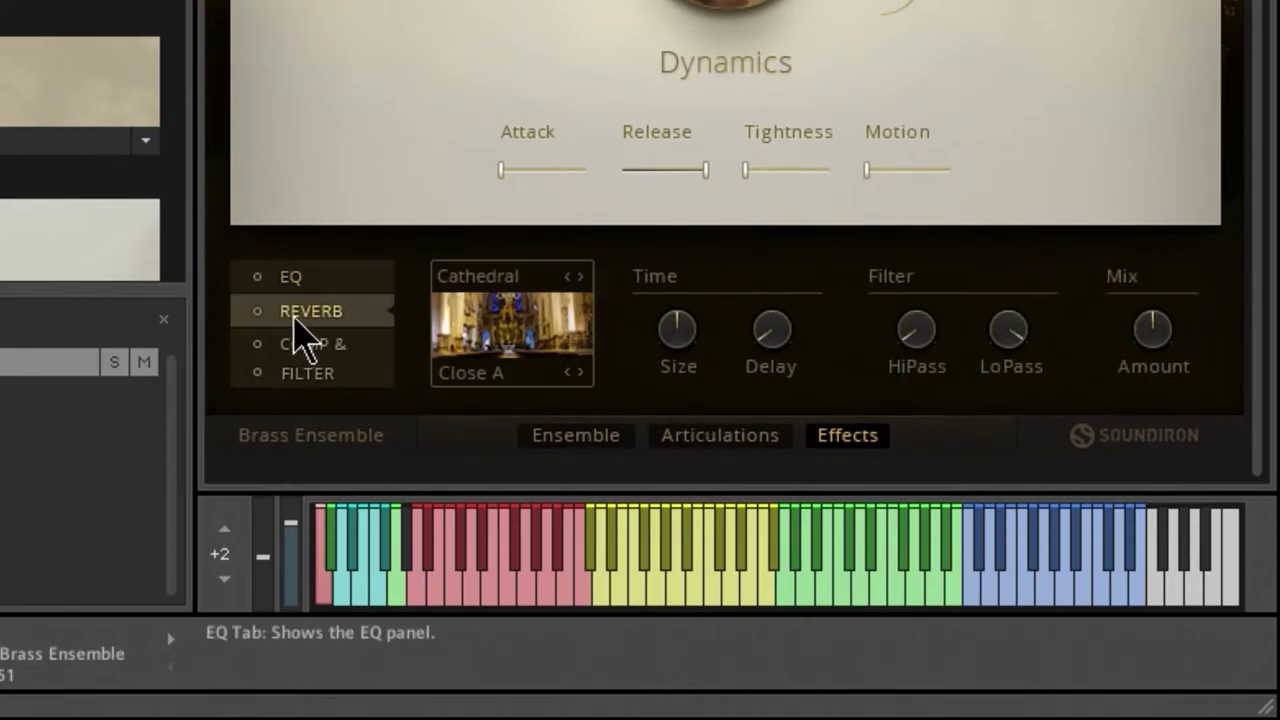
{"action": "left_click", "coordinate": [473, 283]}
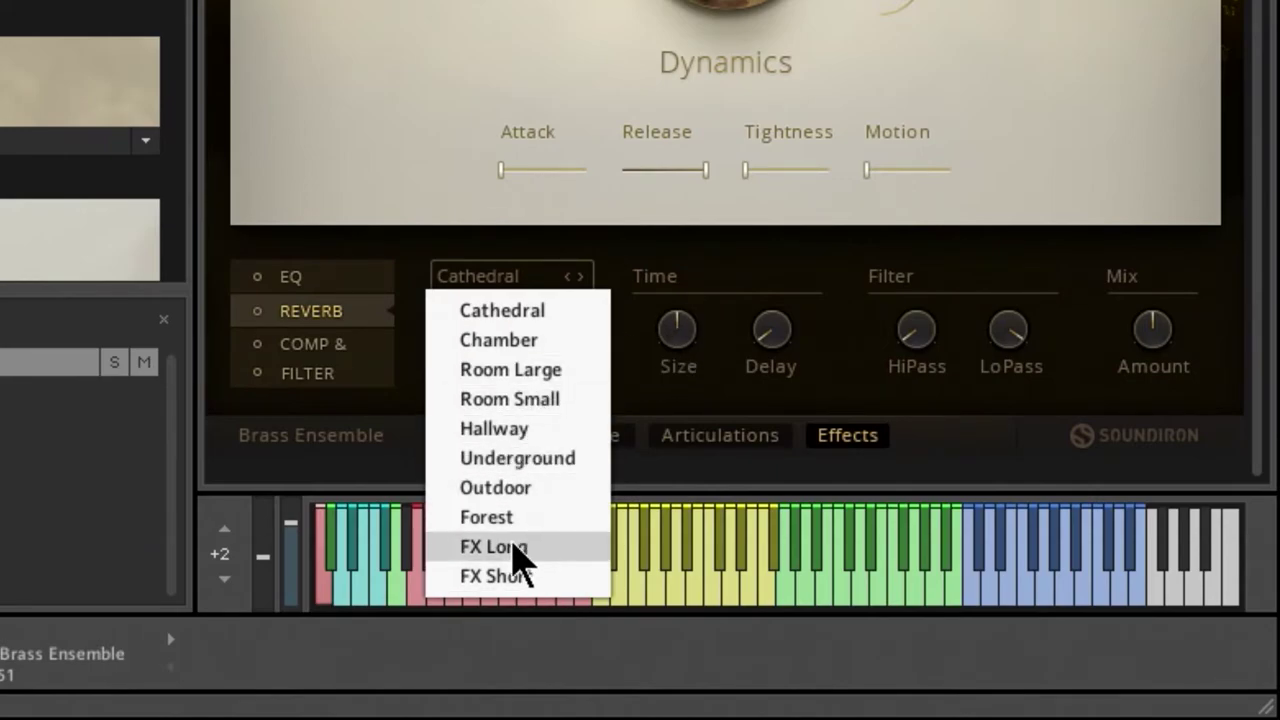
{"action": "left_click", "coordinate": [650, 262]}
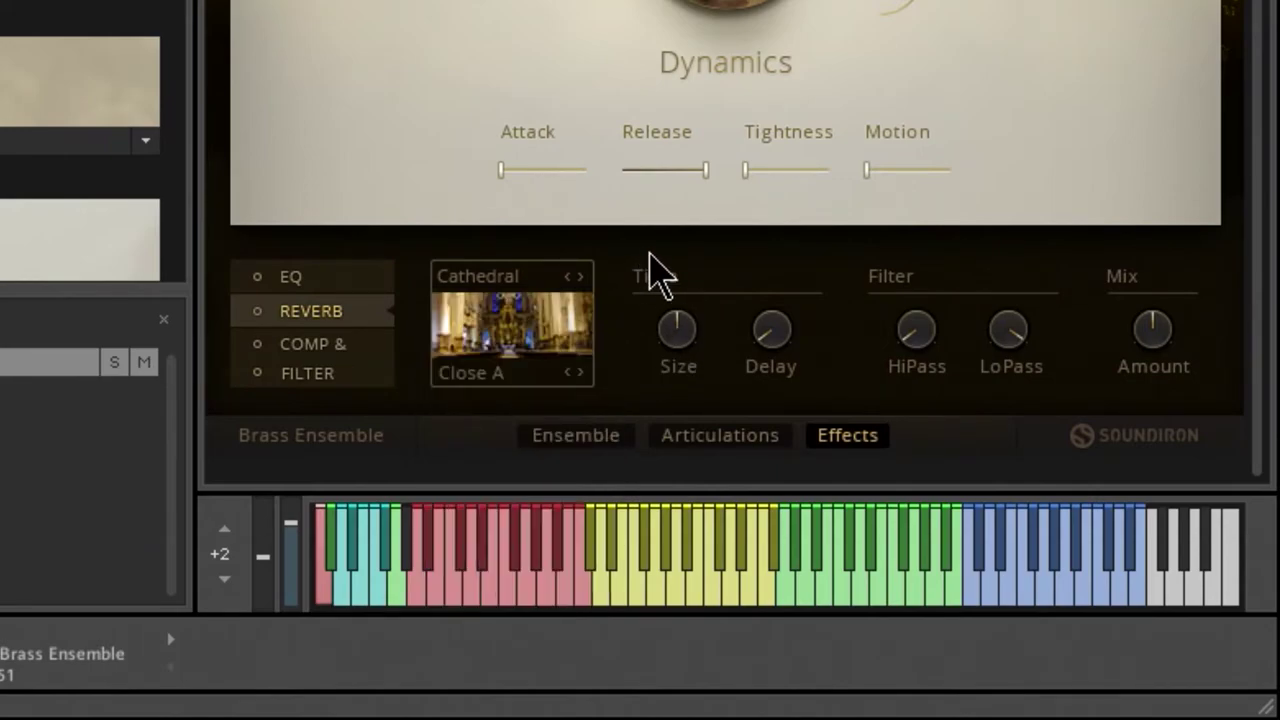
{"action": "left_click", "coordinate": [515, 389]}
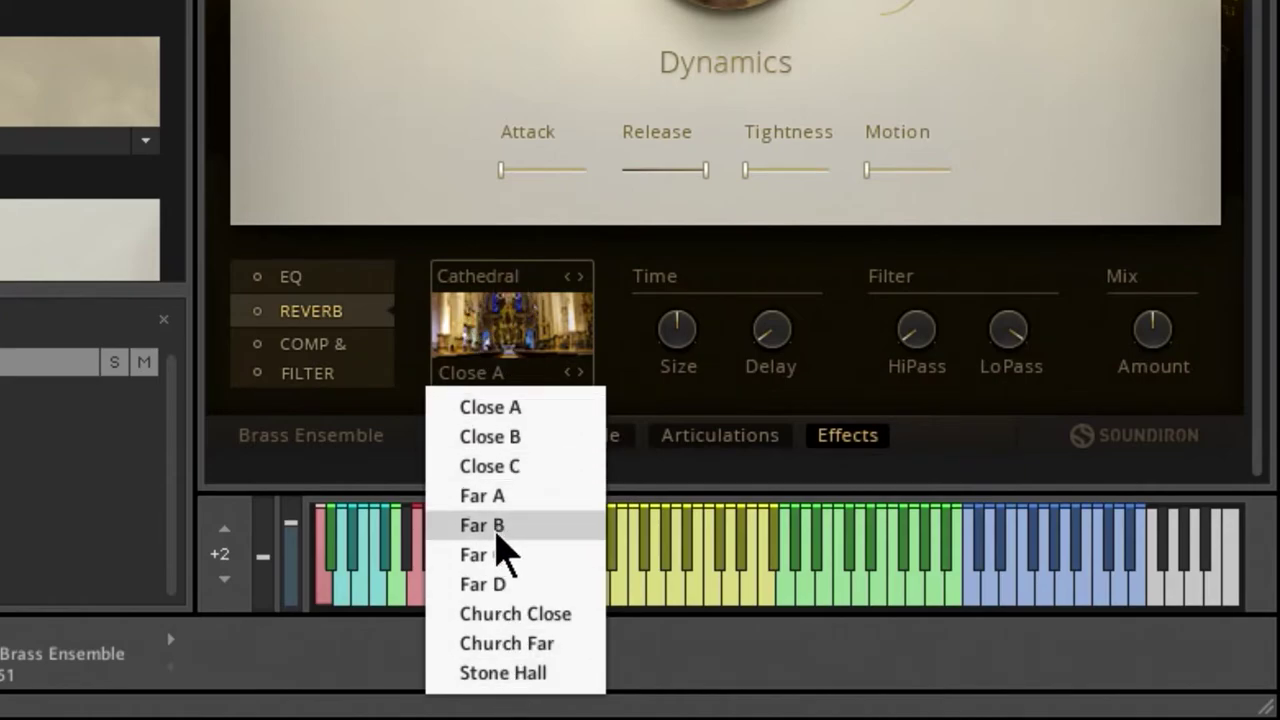
{"action": "left_click", "coordinate": [686, 383]}
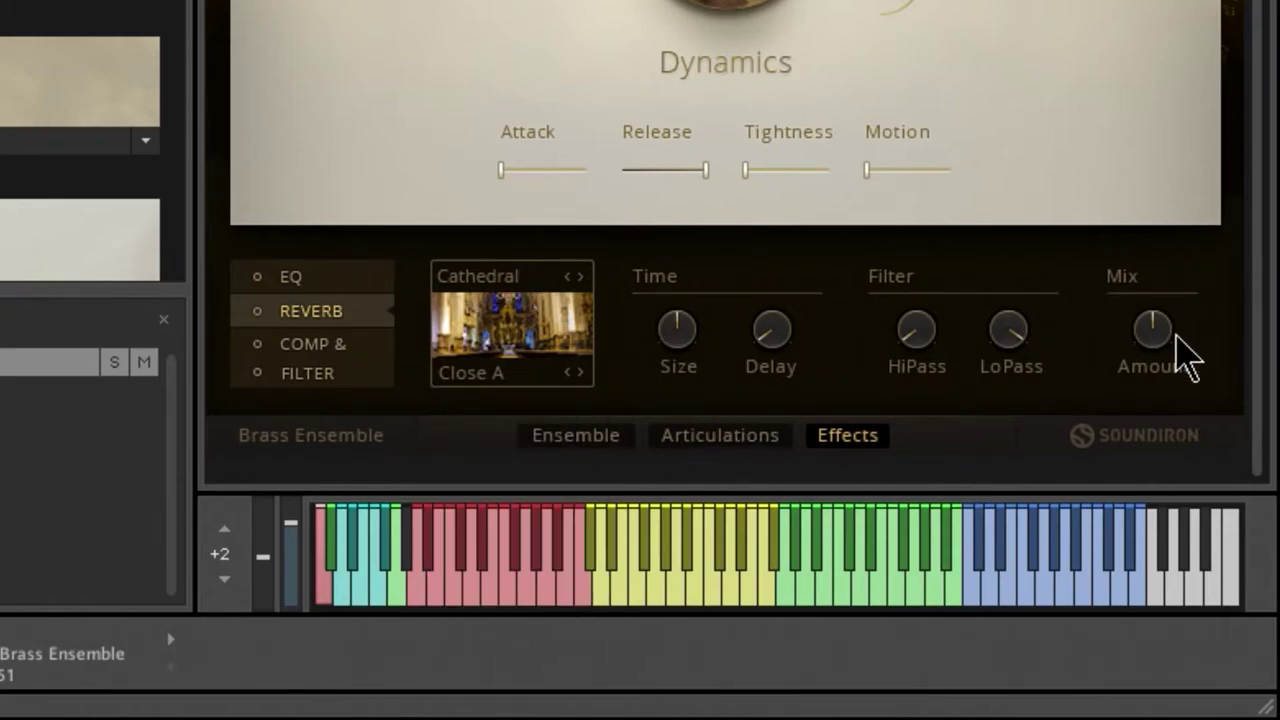
- Switch on the compressor and adjust its threshold, ratio, attack and release while auditioning notes
{"action": "left_click", "coordinate": [325, 344]}
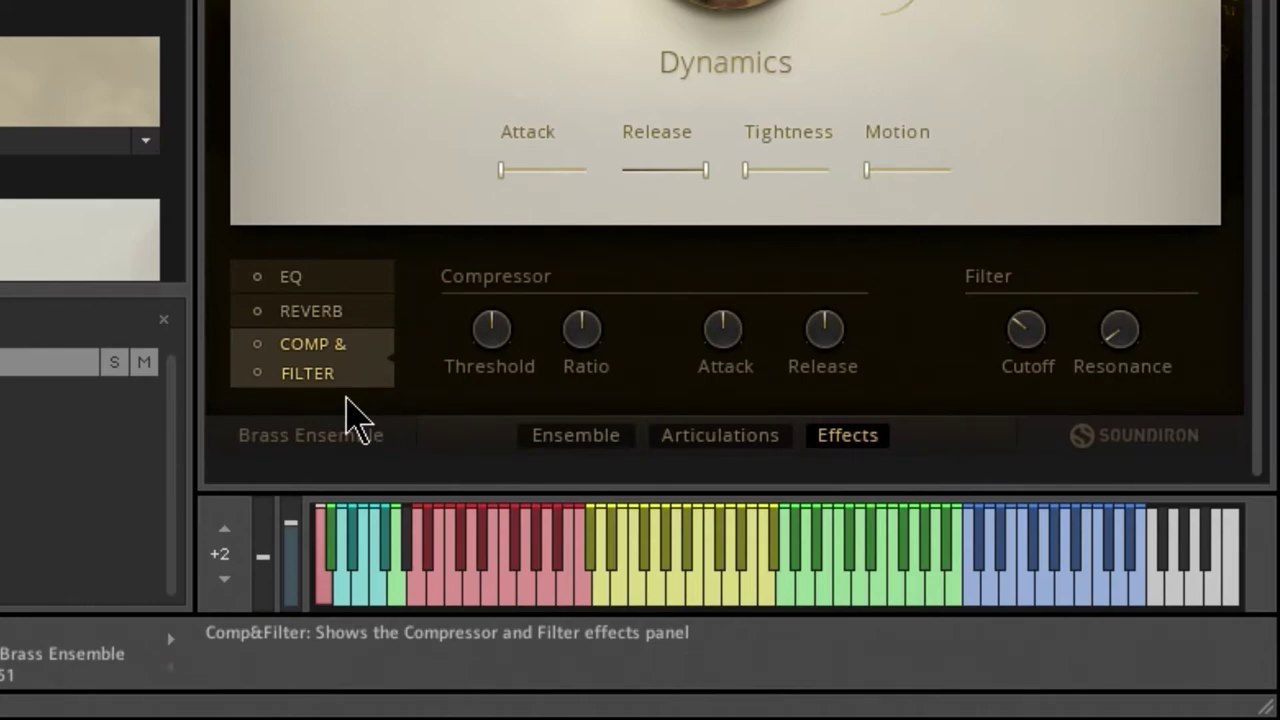
{"action": "left_click", "coordinate": [258, 346]}
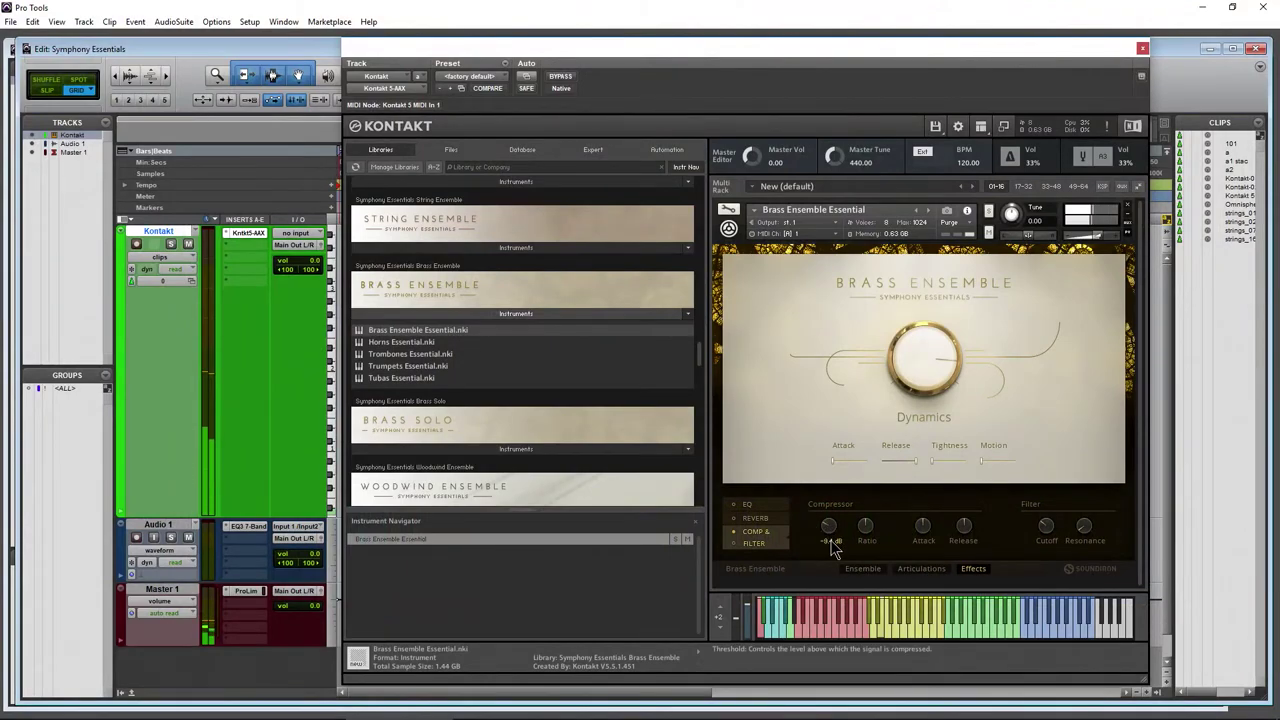
{"action": "left_click_drag", "start_coordinate": [832, 548], "coordinate": [832, 530]}
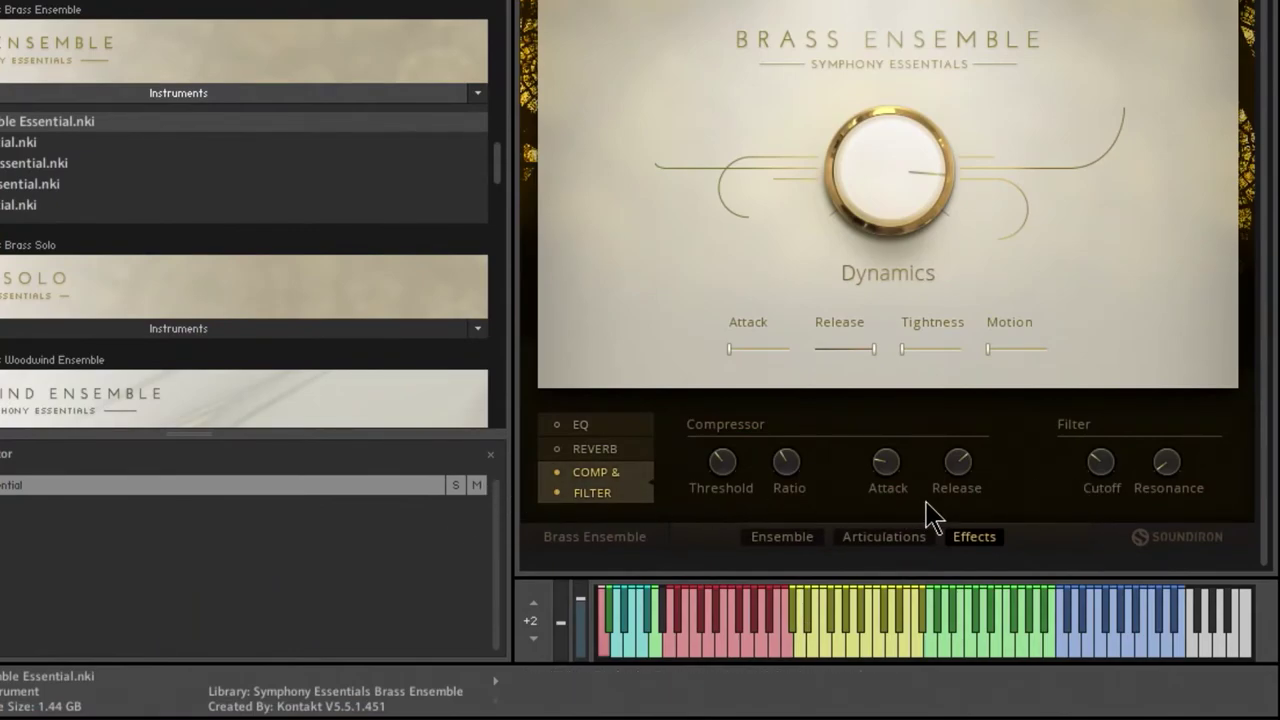
- Sweep the filter cutoff down to about 217 Hz, up to 4.0 kHz and partly down again while auditioning notes
{"action": "mouse_move", "coordinate": [1098, 472]}
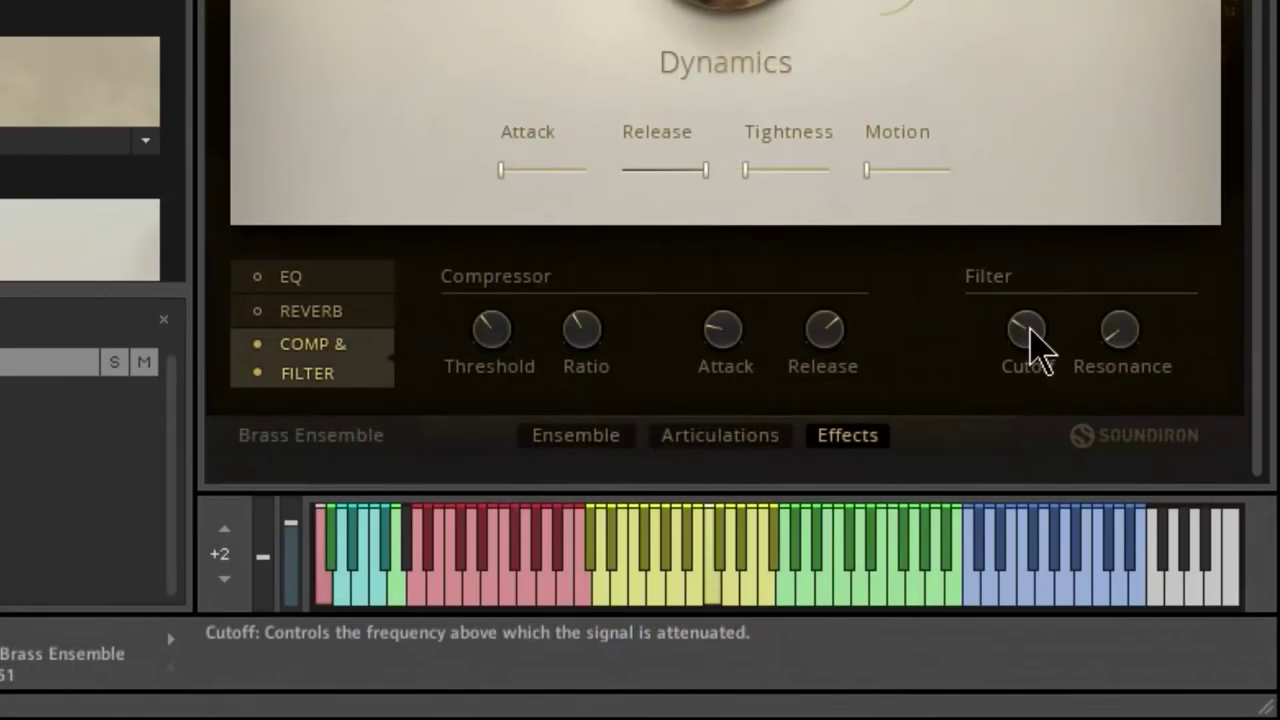
{"action": "mouse_move", "coordinate": [1100, 464]}
{"action": "left_mouse_down"}
{"action": "mouse_move", "coordinate": [1096, 445]}
{"action": "mouse_move", "coordinate": [1099, 464]}
{"action": "left_mouse_up"}
{"action": "mouse_move", "coordinate": [1030, 355]}
{"action": "left_mouse_down"}
{"action": "mouse_move", "coordinate": [1032, 297]}
{"action": "mouse_move", "coordinate": [1027, 337]}
{"action": "left_mouse_up"}
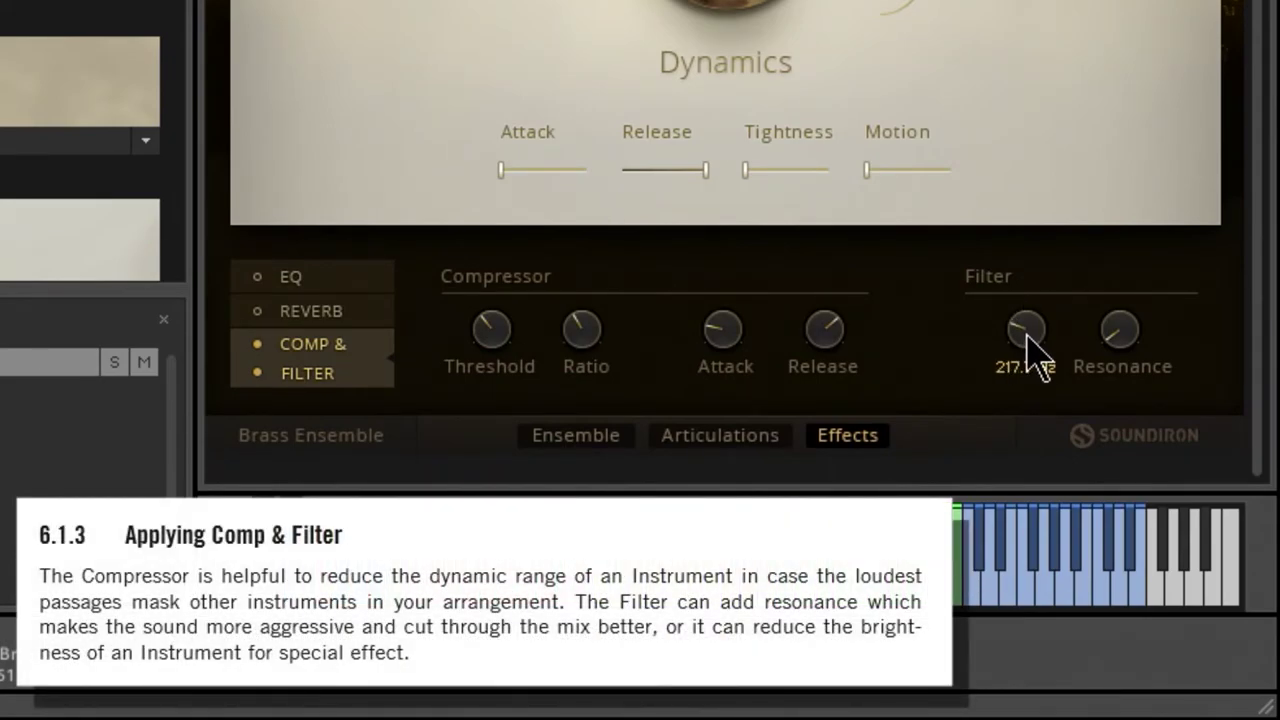
{"action": "left_click_drag", "start_coordinate": [1025, 332], "coordinate": [1020, 262]}
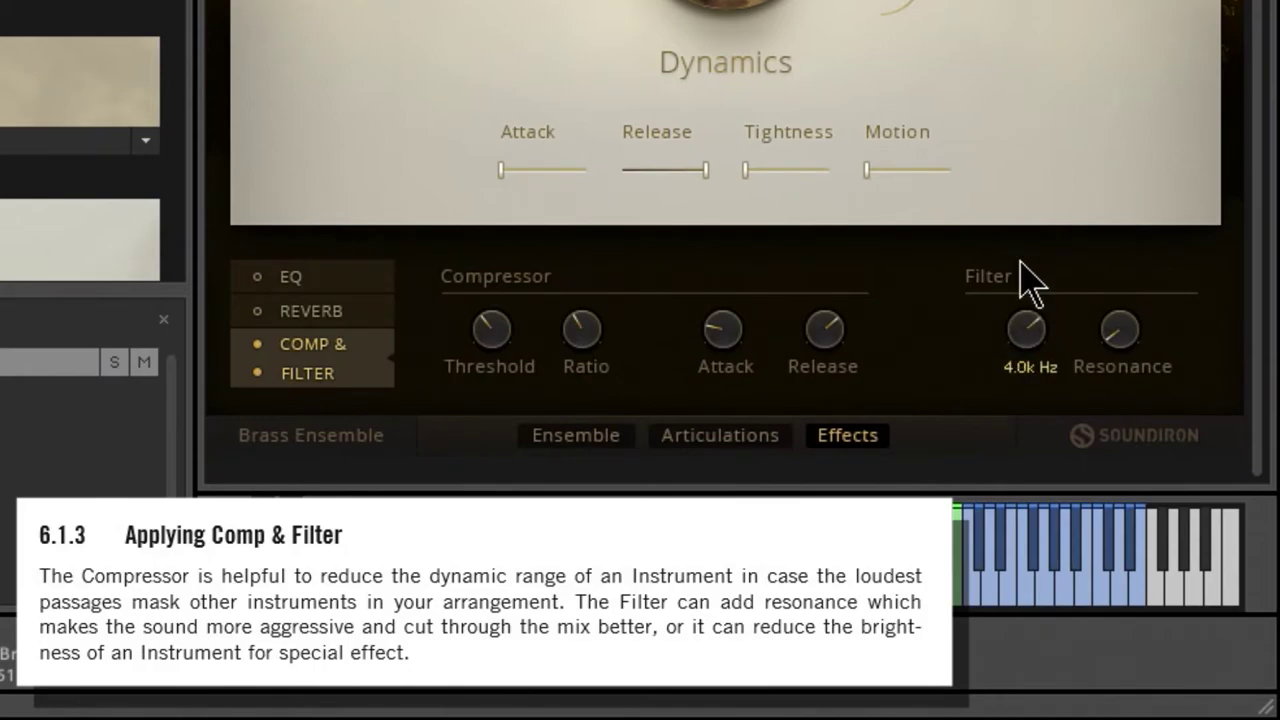
{"action": "mouse_move", "coordinate": [1023, 337]}
{"action": "left_mouse_down"}
{"action": "mouse_move", "coordinate": [1034, 377]}
{"action": "mouse_move", "coordinate": [1034, 357]}
{"action": "left_mouse_up"}
- Try high and low filter resonance with the cutoff around 1.5 kHz, and switch the filter off
{"action": "left_click_drag", "start_coordinate": [1121, 336], "coordinate": [1103, 251]}
{"action": "left_click_drag", "start_coordinate": [1120, 343], "coordinate": [1032, 375]}
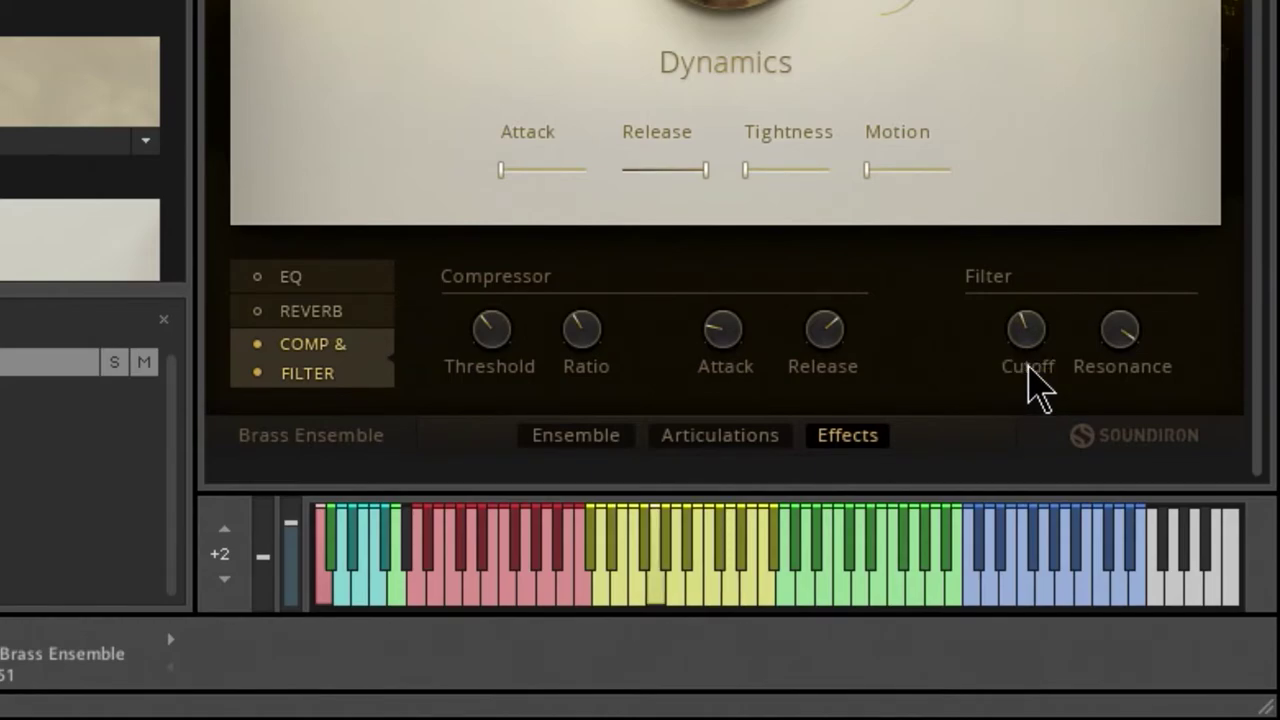
{"action": "left_click_drag", "start_coordinate": [1105, 336], "coordinate": [1110, 440]}
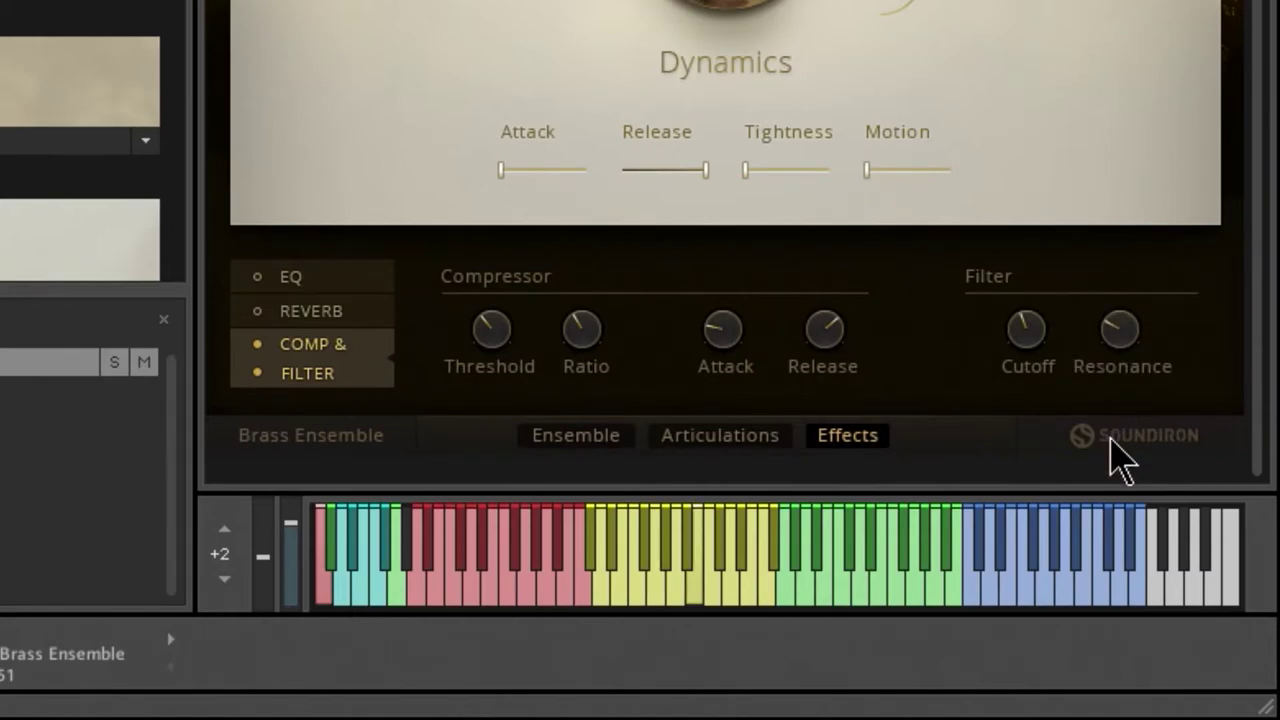
{"action": "left_click_drag", "start_coordinate": [1040, 348], "coordinate": [1042, 340]}
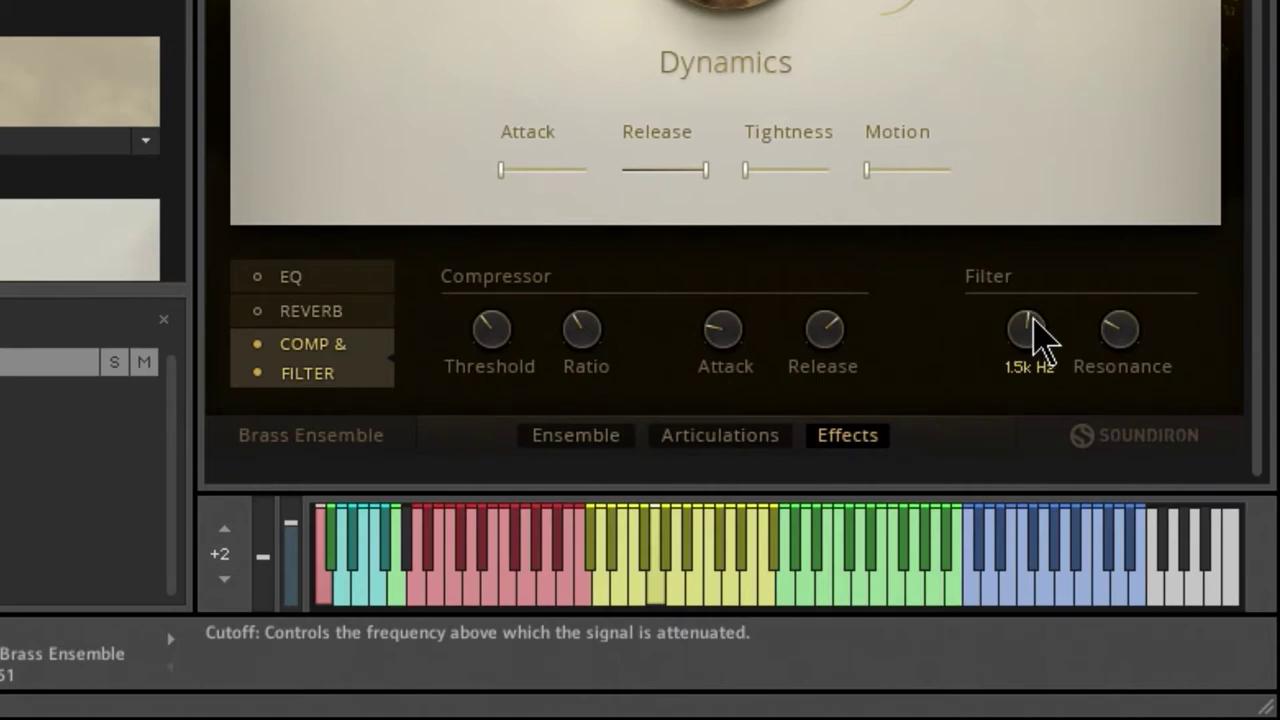
{"action": "left_click", "coordinate": [257, 375]}
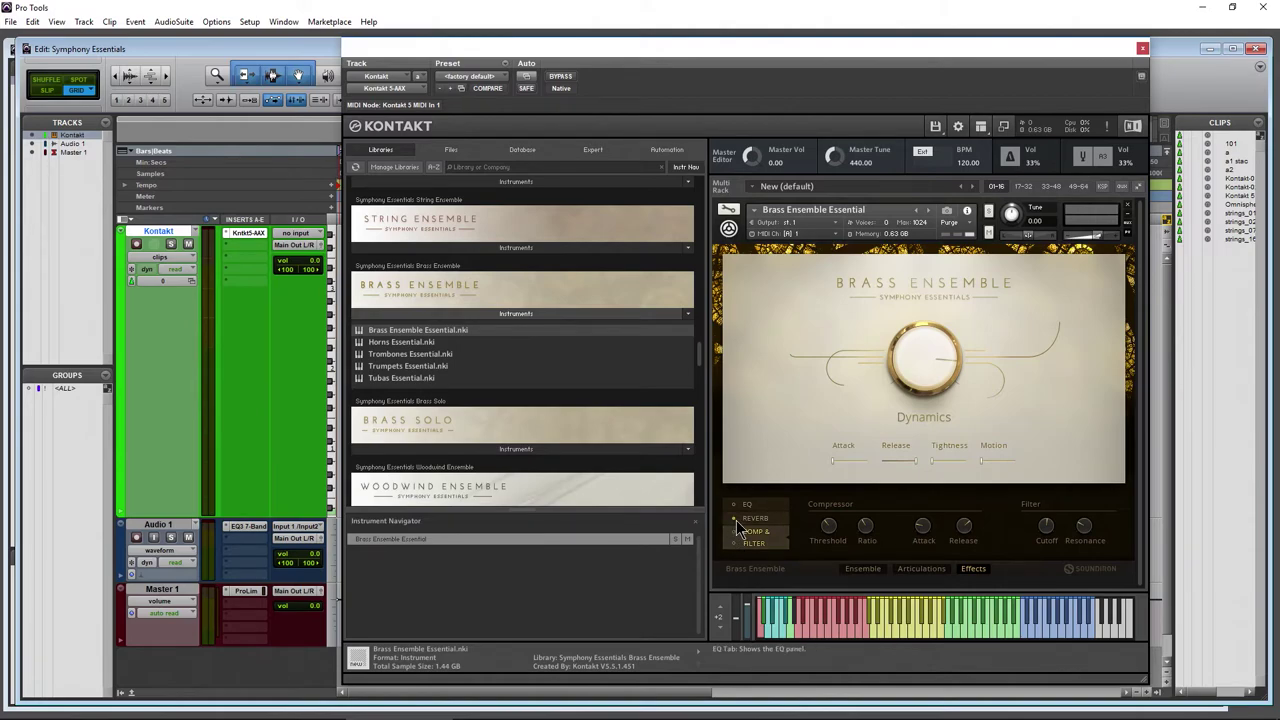
- Examine the Cathedral reverb settings, and revisit the Brass Ensemble's section and articulation controls
{"action": "left_click", "coordinate": [747, 520]}
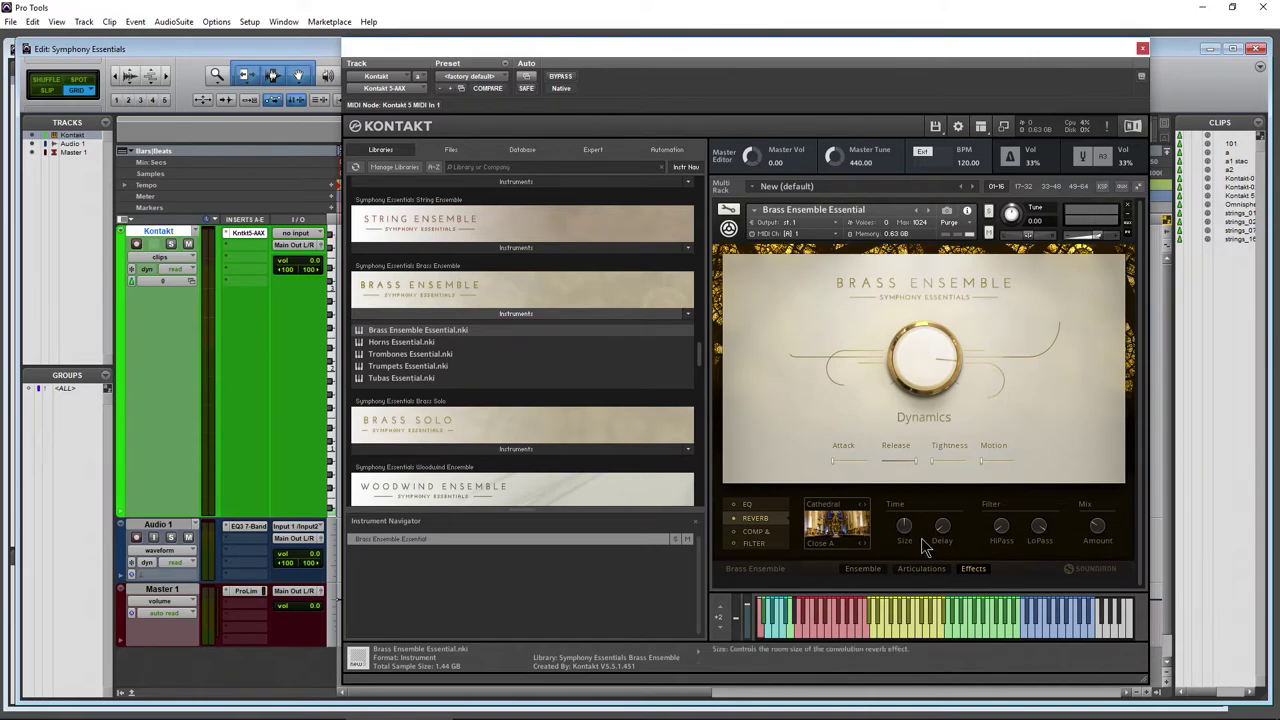
{"action": "left_click", "coordinate": [921, 568]}
{"action": "left_click", "coordinate": [864, 569]}
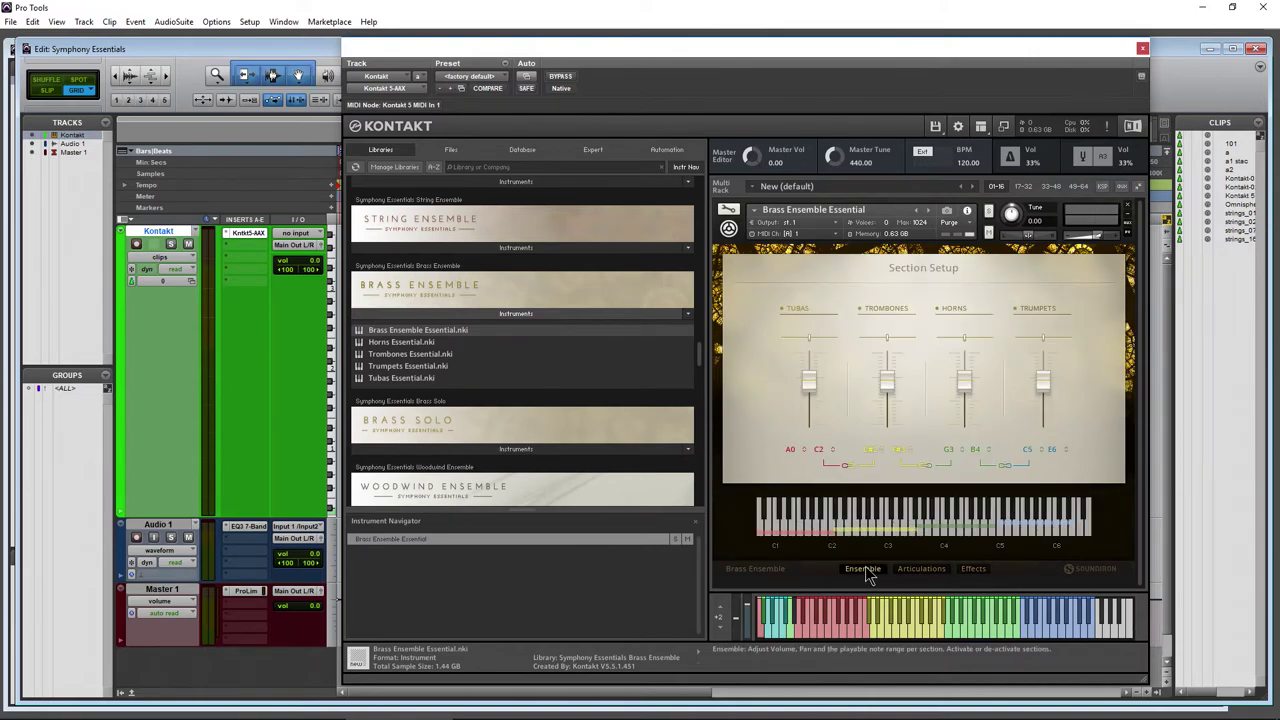
{"action": "left_click", "coordinate": [933, 568]}
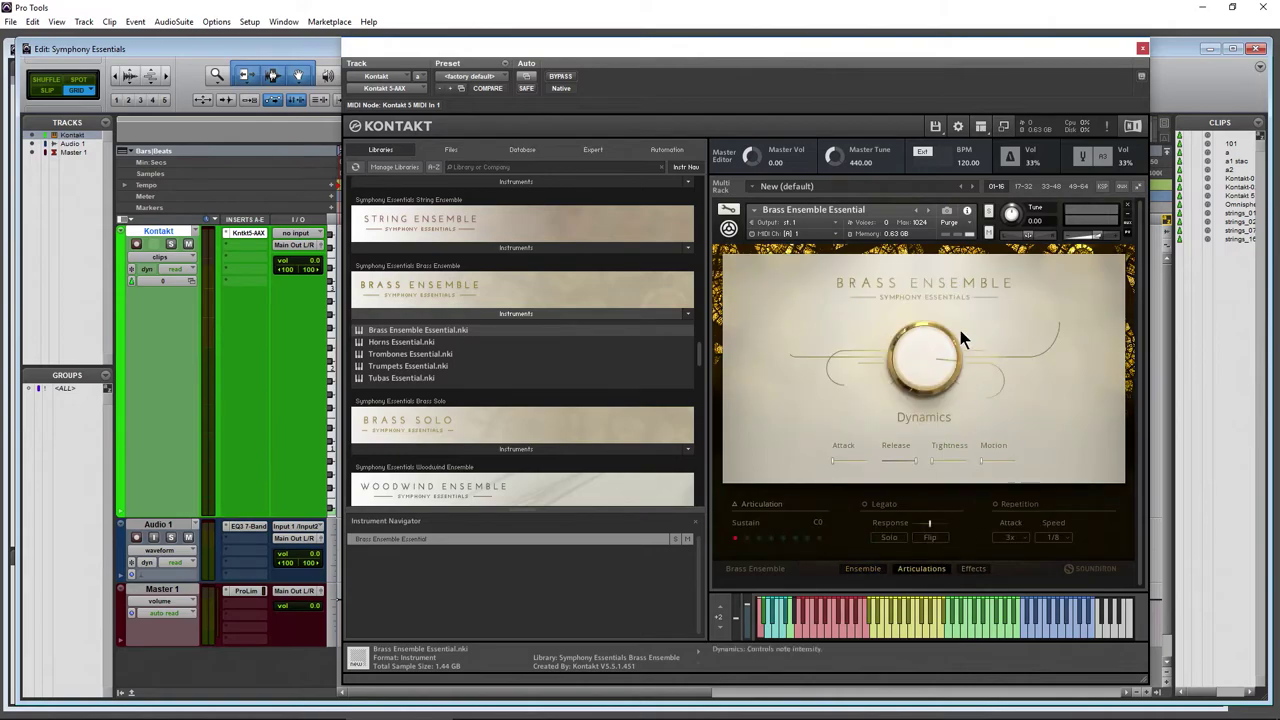
- Remove the Brass Ensemble instrument without saving changes, and load Horns Essential from the same library into the rack
{"action": "left_click", "coordinate": [1127, 208]}
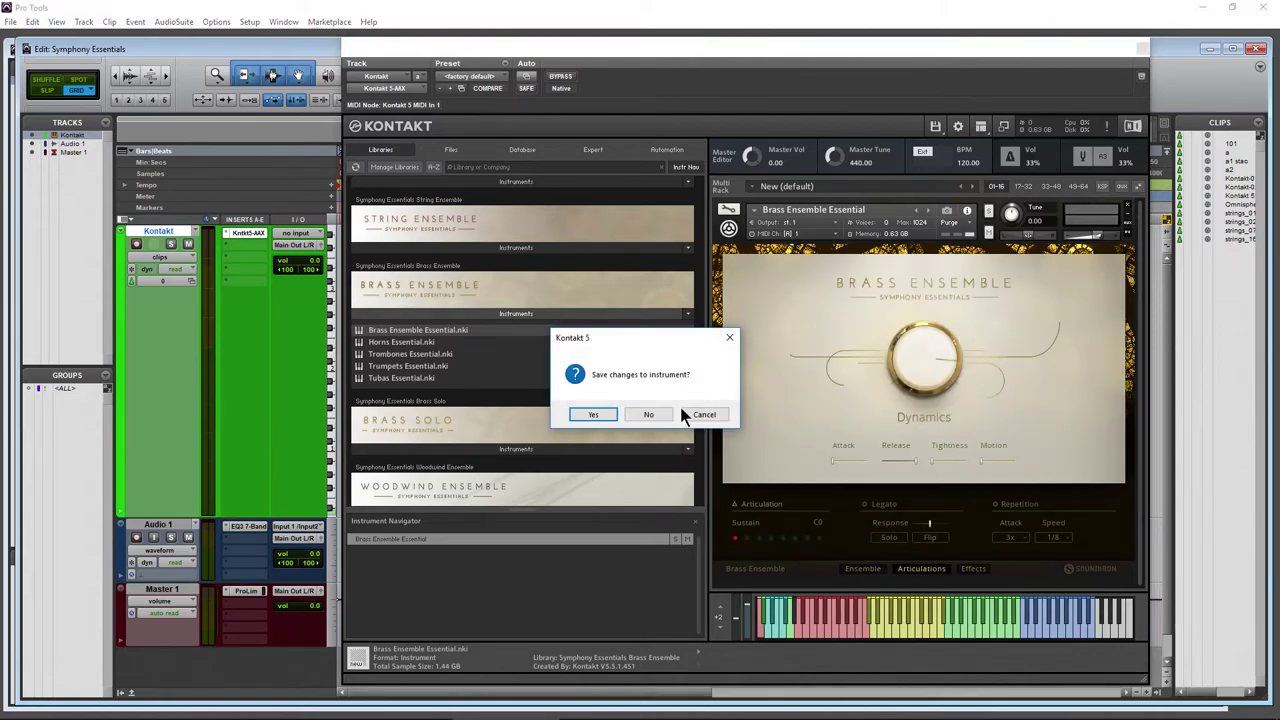
{"action": "left_click", "coordinate": [655, 415]}
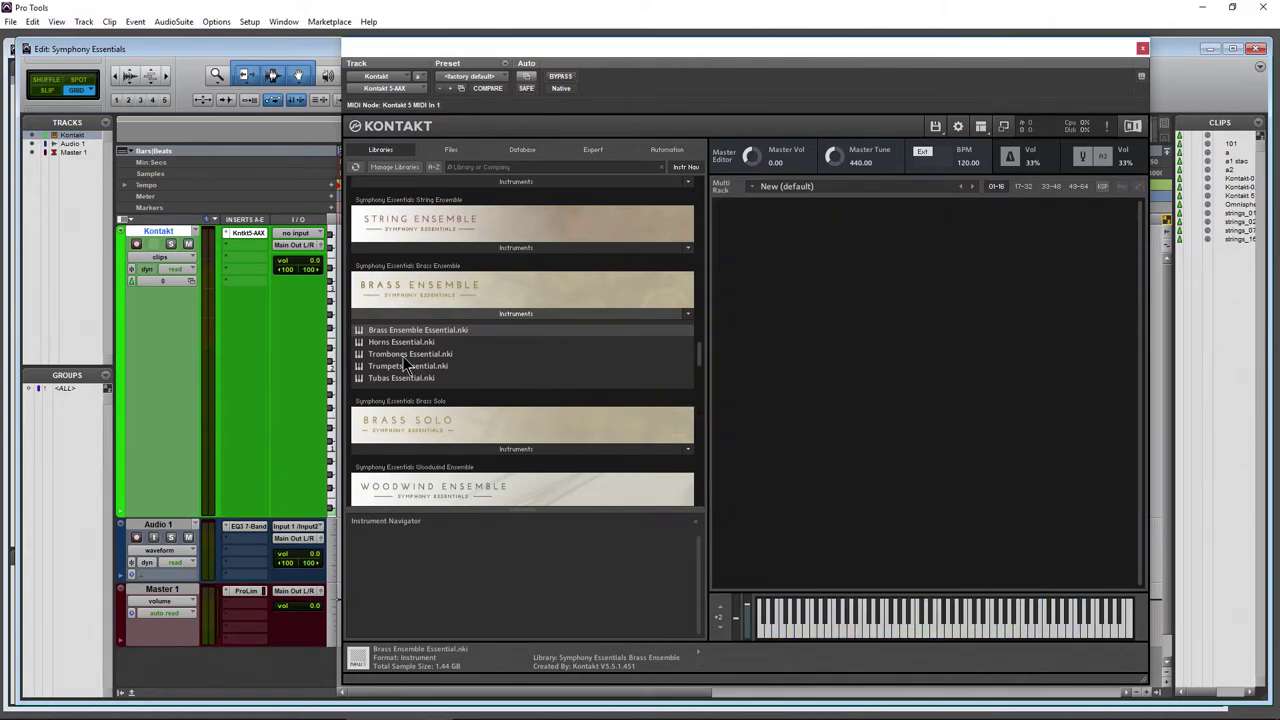
{"action": "left_click", "coordinate": [404, 356]}
{"action": "left_click_drag", "start_coordinate": [387, 345], "coordinate": [782, 344]}
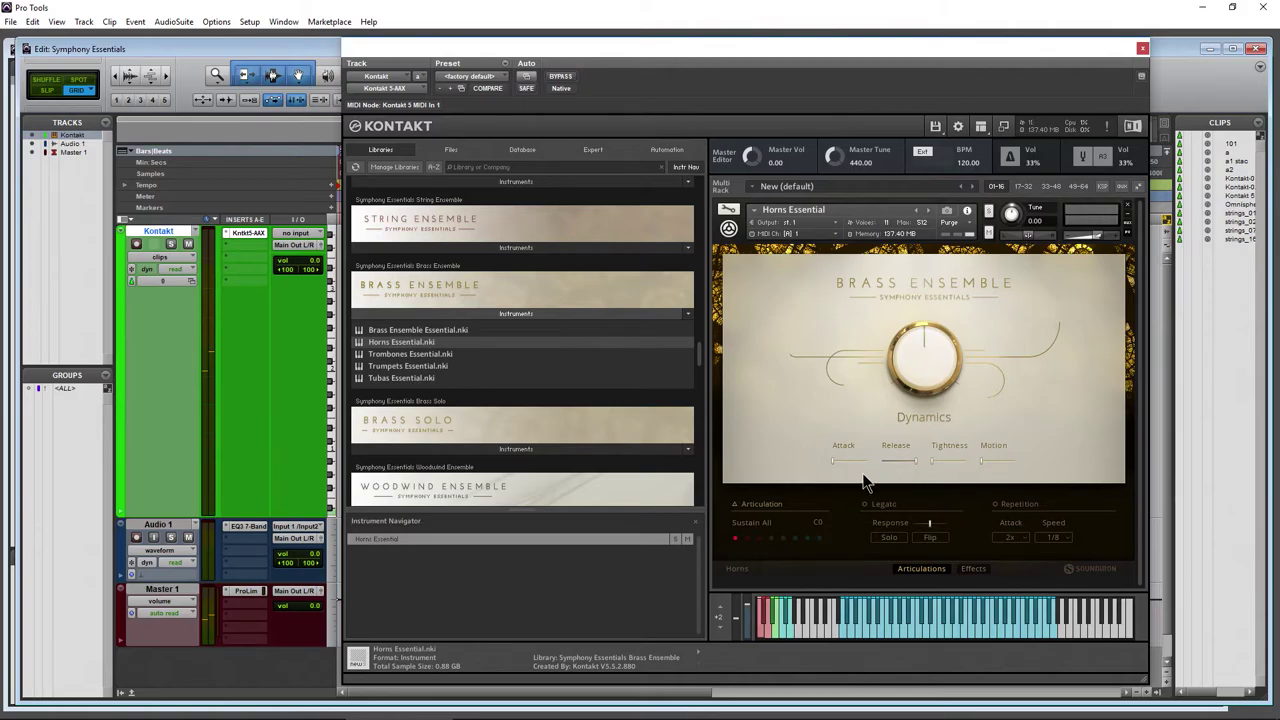
- Examine the Horns articulation slots, the slot setup with its sustain articulations, and the slot reset options
{"action": "left_click", "coordinate": [760, 511]}
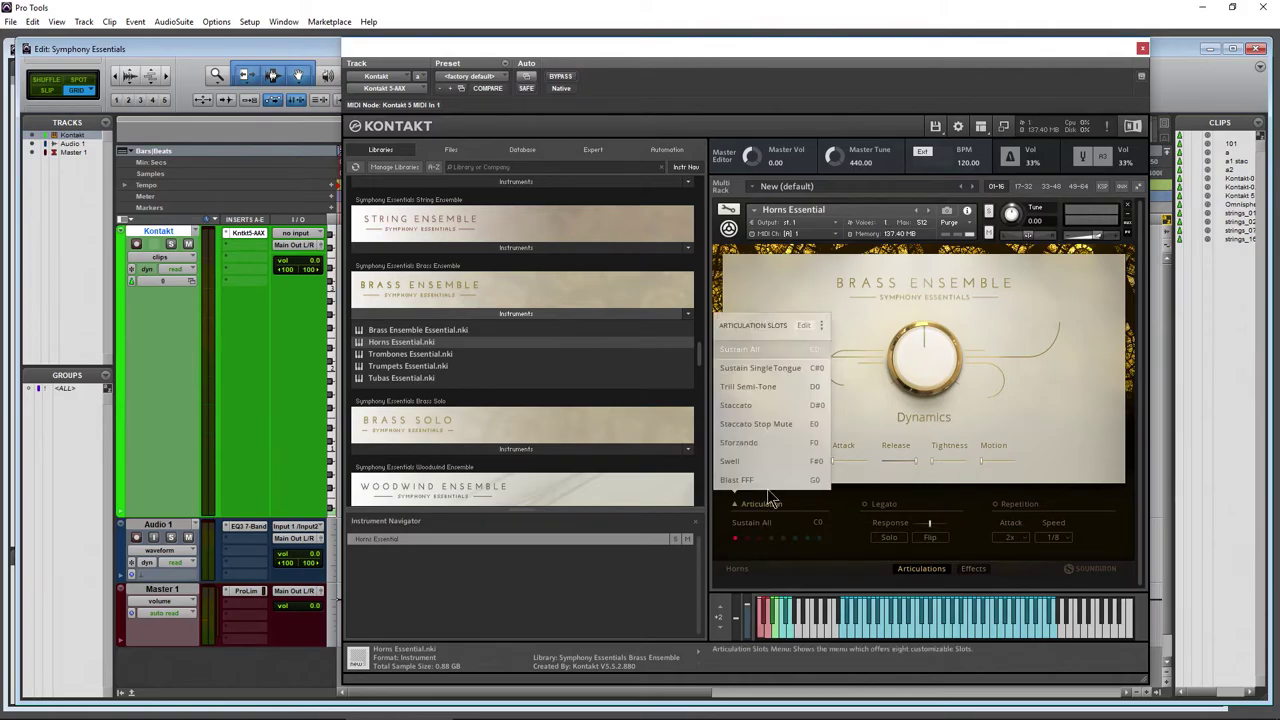
{"action": "left_click", "coordinate": [806, 329]}
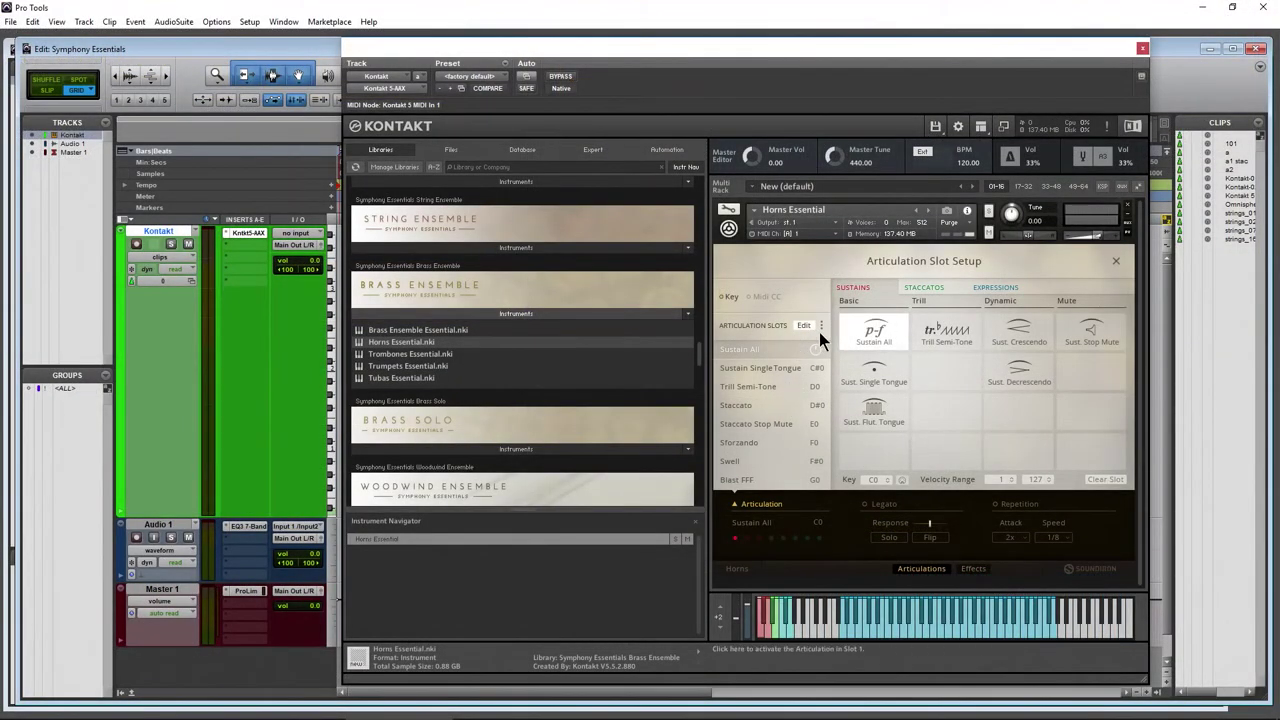
{"action": "left_click", "coordinate": [737, 126]}
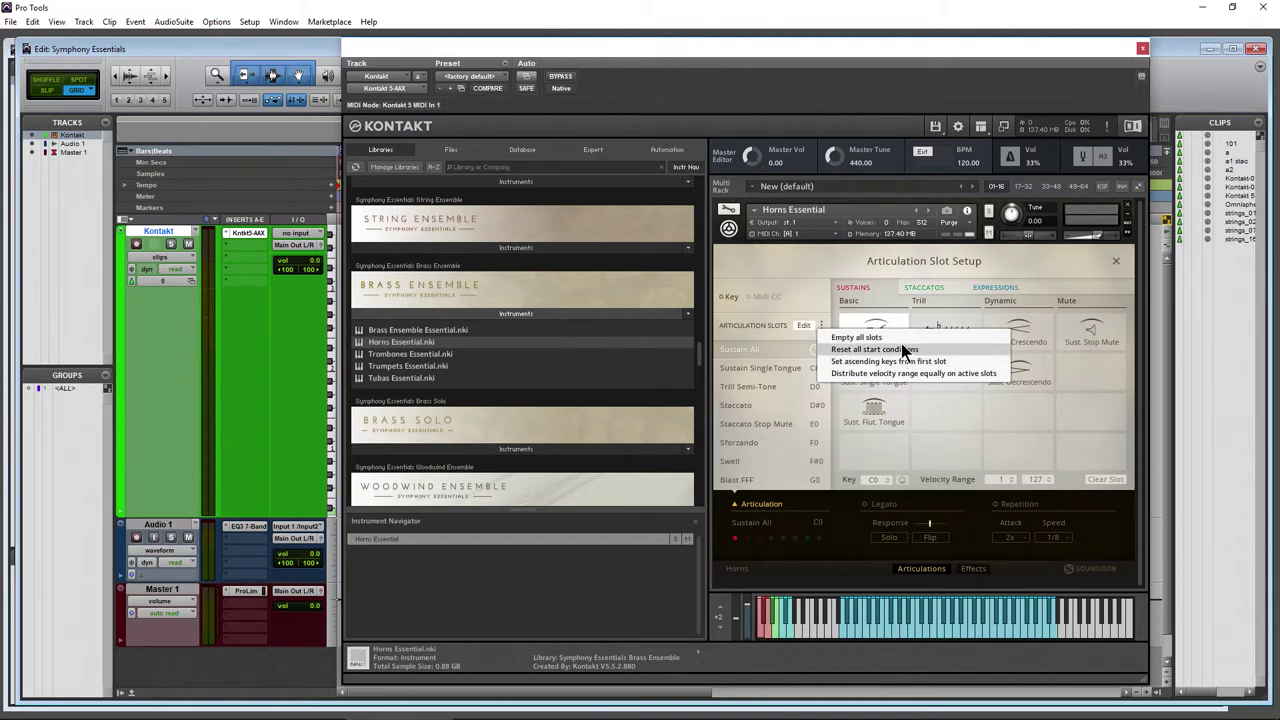
{"action": "left_click", "coordinate": [901, 343]}
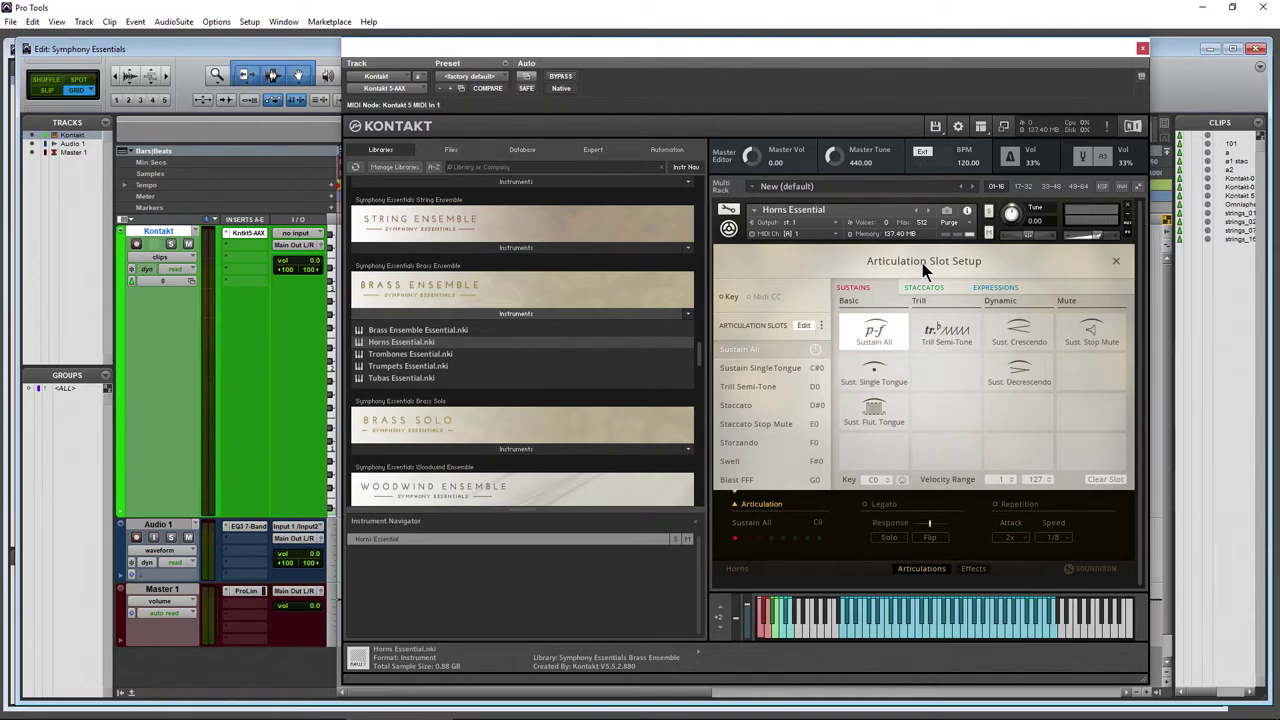
{"action": "left_click", "coordinate": [1116, 260]}
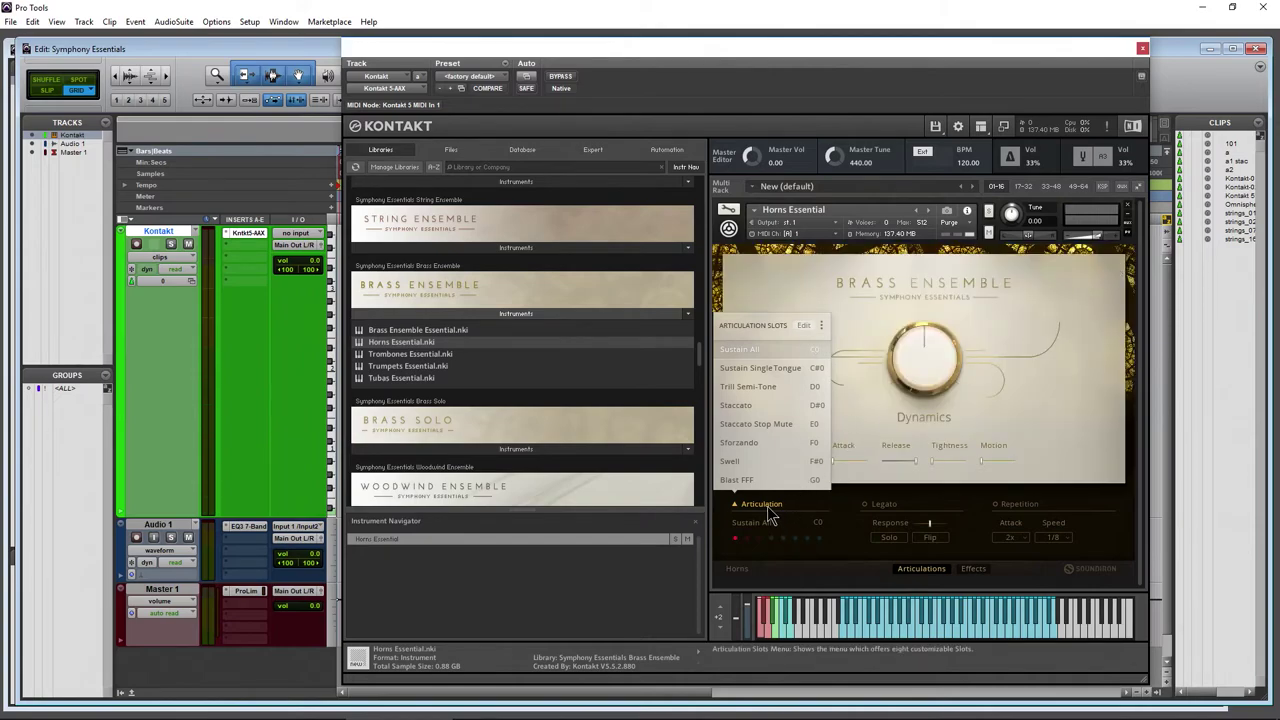
- Activate the Sustain Single Tongue articulation, and enable legato in Duet and Slur modes with a slightly higher response
{"action": "left_click", "coordinate": [746, 539]}
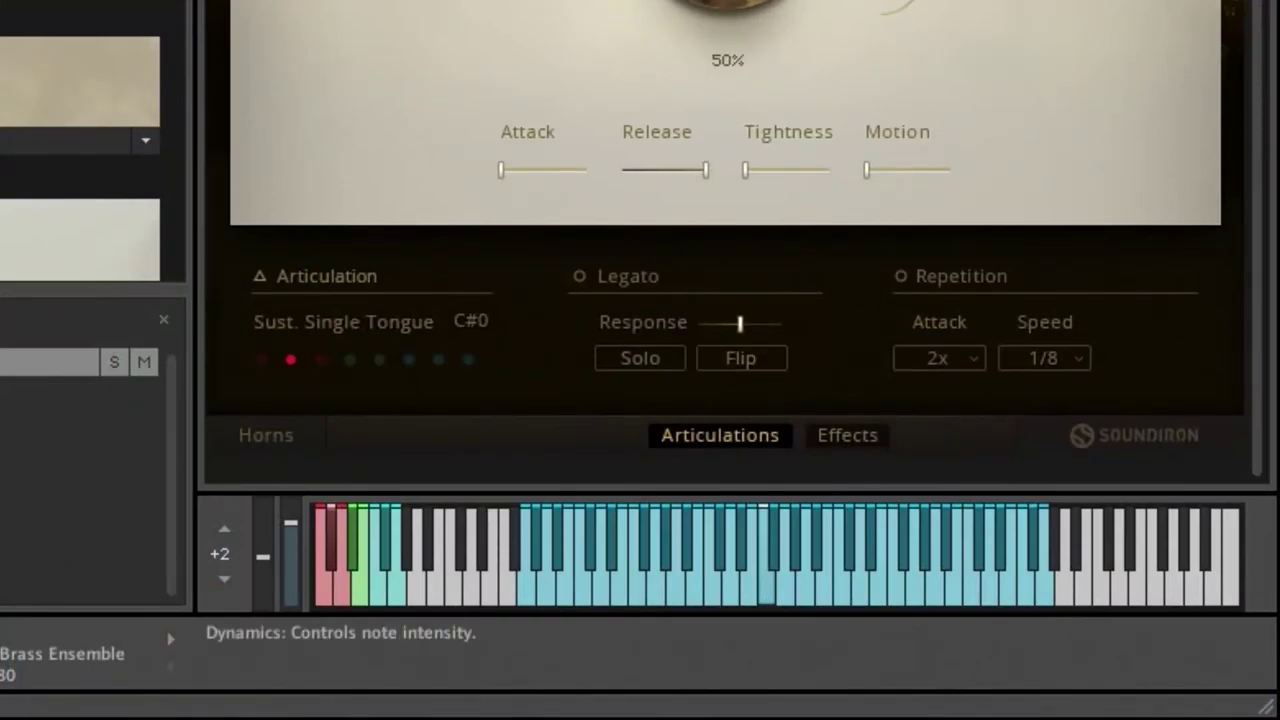
{"action": "left_click", "coordinate": [582, 278]}
{"action": "left_click_drag", "start_coordinate": [736, 326], "coordinate": [740, 342]}
{"action": "left_click", "coordinate": [668, 362]}
{"action": "left_click", "coordinate": [748, 360]}
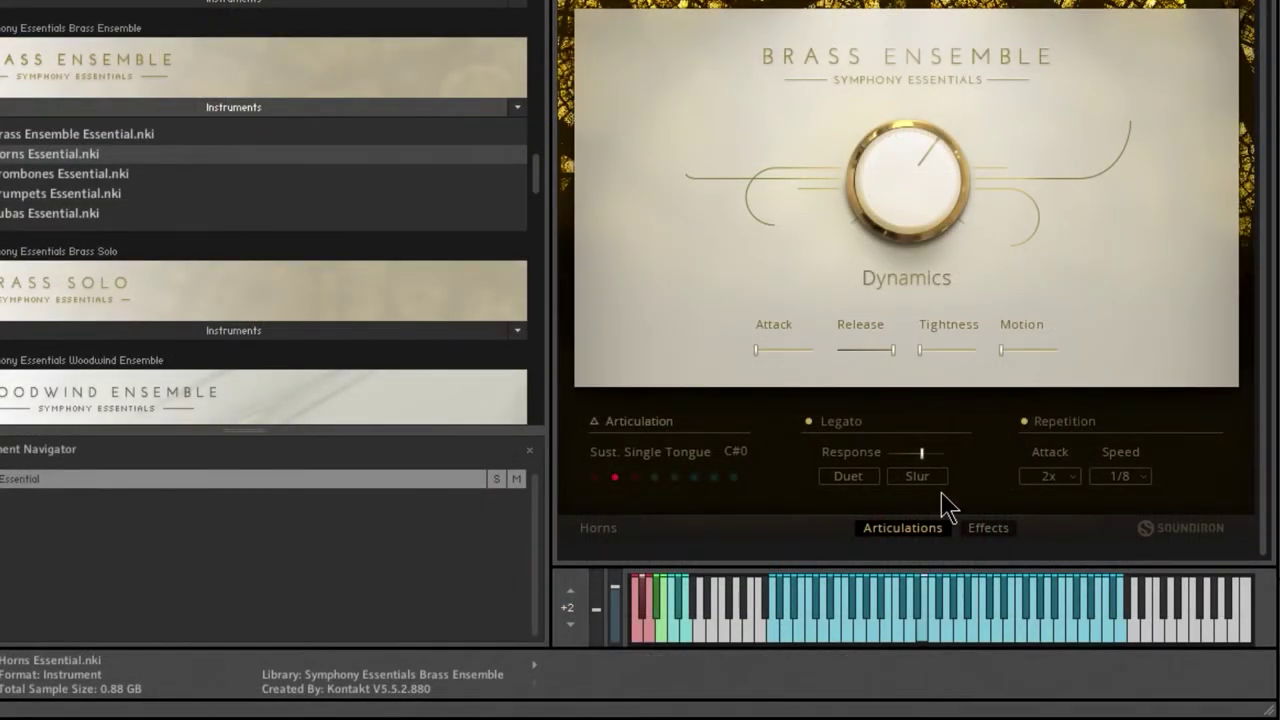
- Set the repetition attack to 3x, activate the Trill Semi-Tone articulation, and audition notes while varying the dynamics
{"action": "left_click", "coordinate": [1048, 477]}
{"action": "left_click", "coordinate": [1056, 510]}
{"action": "left_click", "coordinate": [635, 478]}
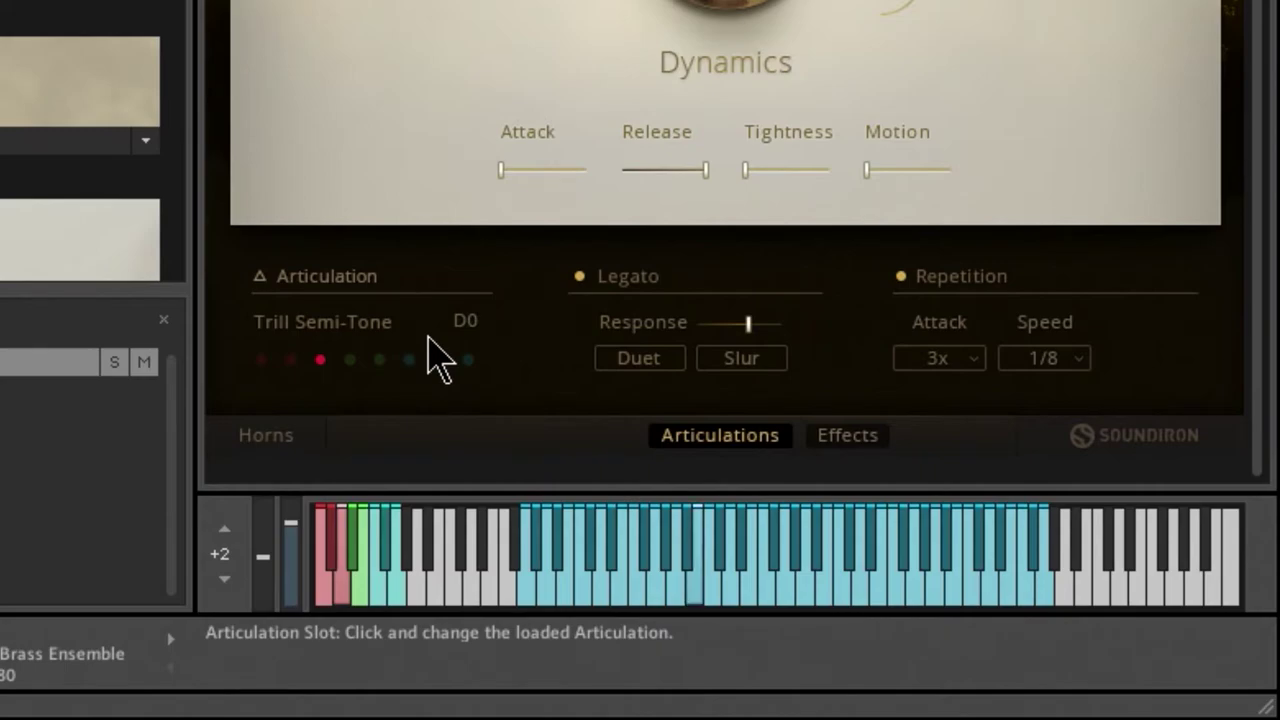
{"action": "left_click_drag", "start_coordinate": [728, 2], "coordinate": [690, 0]}
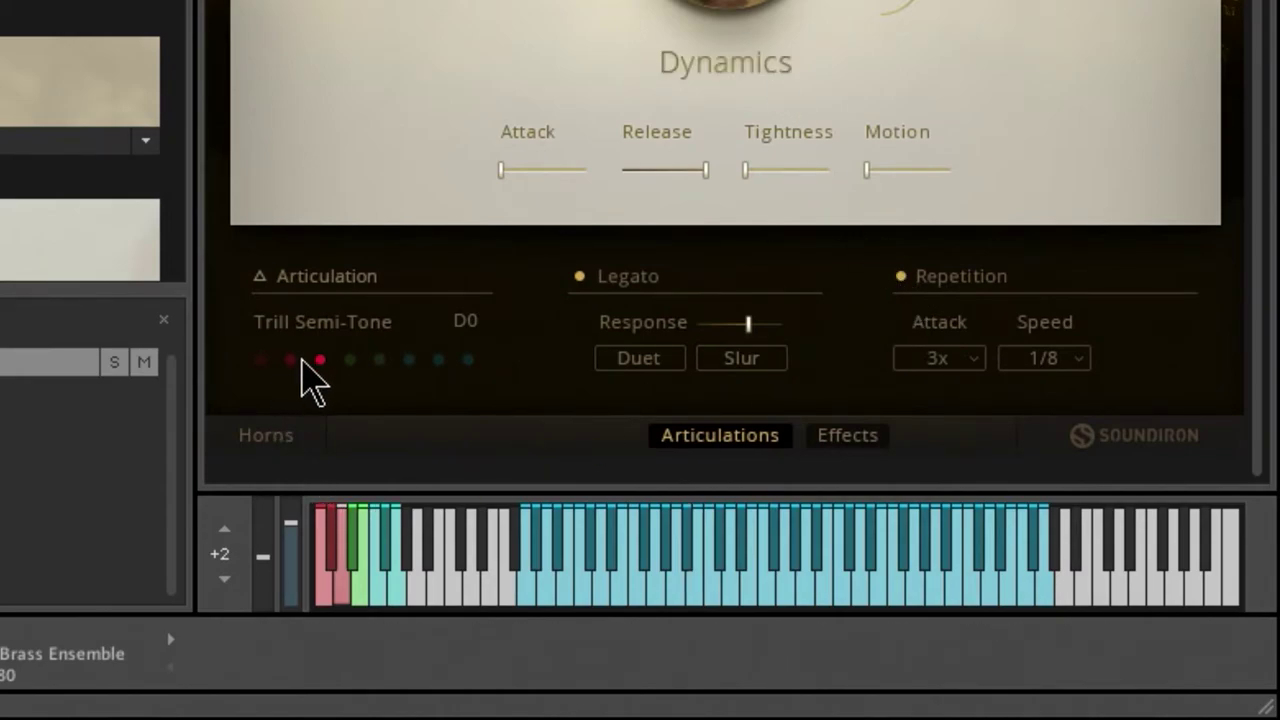
- Compare the Horns' Sustain All, Sustain Single Tongue and Trill Semi-Tone articulations by switching between them
{"action": "left_click", "coordinate": [290, 359]}
{"action": "left_click", "coordinate": [260, 359]}
{"action": "left_click", "coordinate": [290, 359]}
{"action": "left_click", "coordinate": [319, 360]}
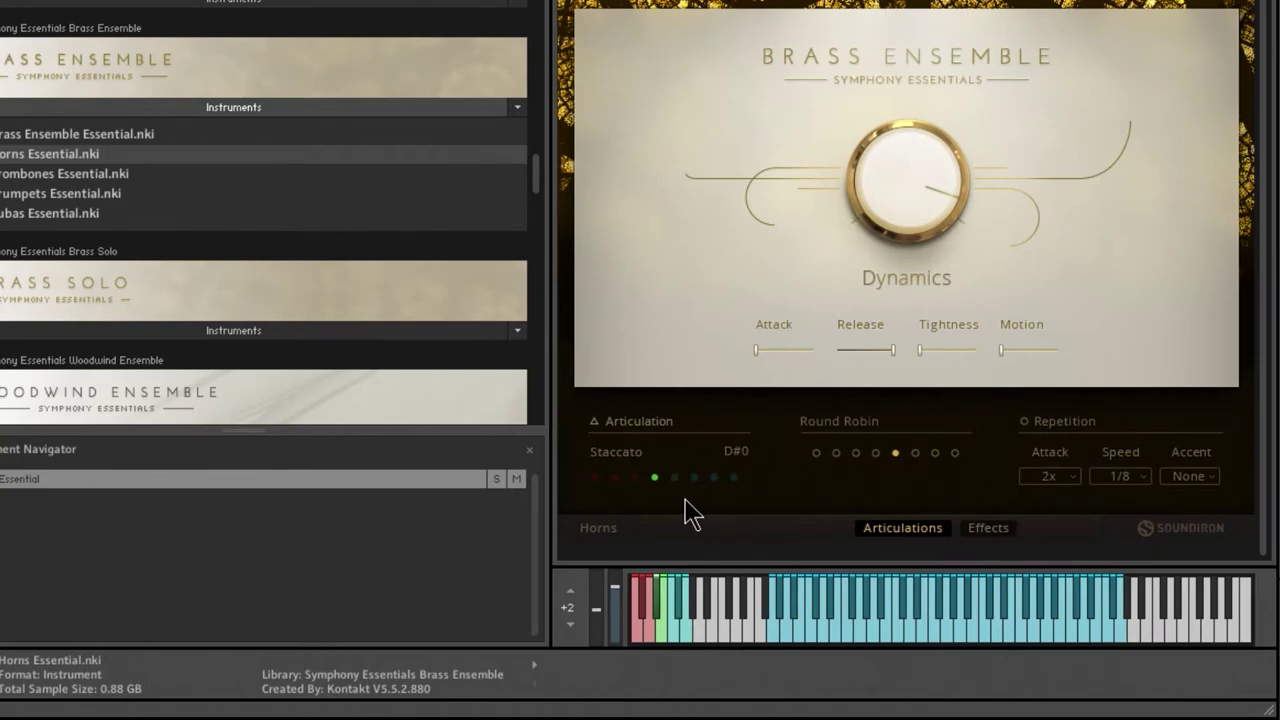
- Audition the Horns' Stac. Stop Mute, Sforzando, Swell and Blast FFF articulations, and return to Sustain All
{"action": "left_click", "coordinate": [674, 478]}
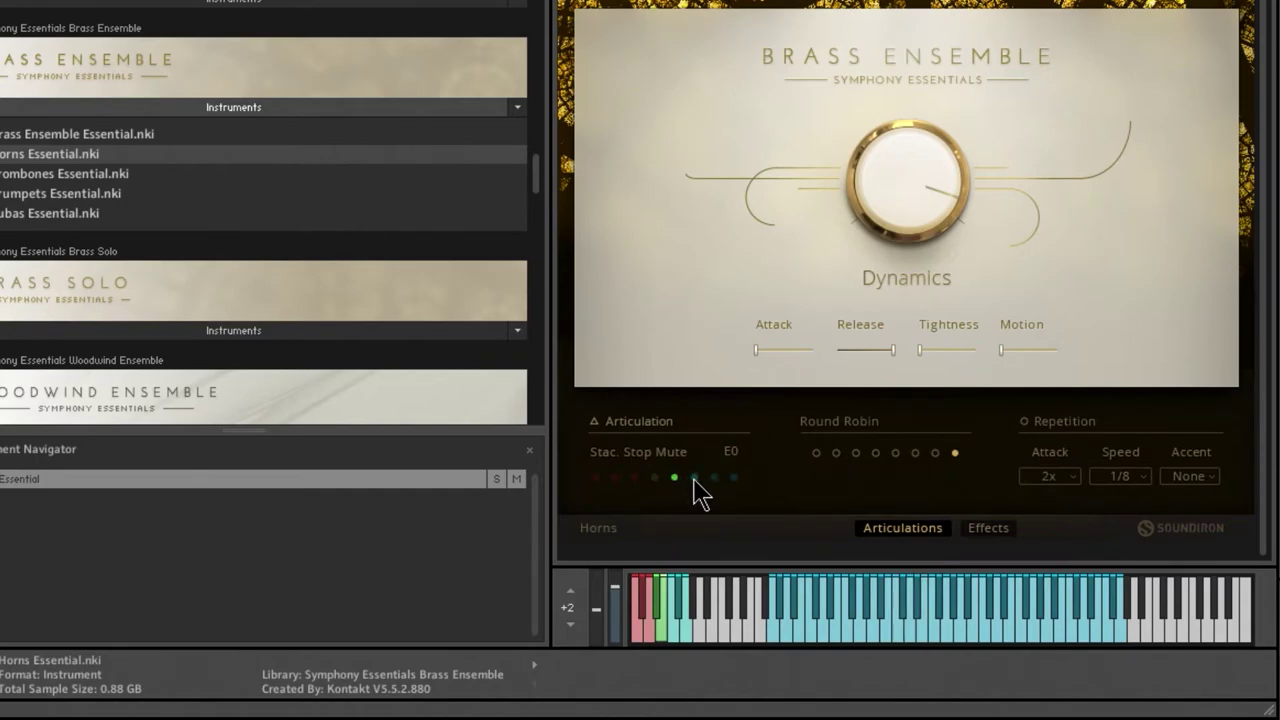
{"action": "left_click", "coordinate": [694, 478]}
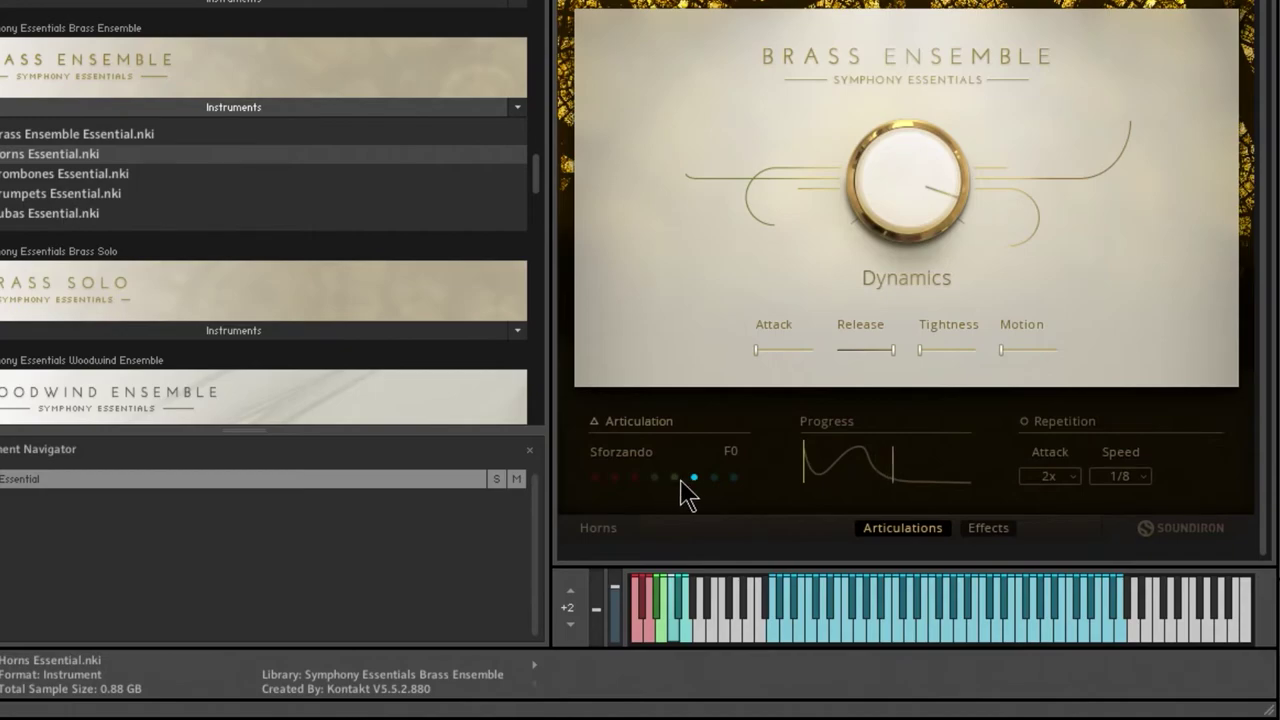
{"action": "left_click", "coordinate": [714, 484]}
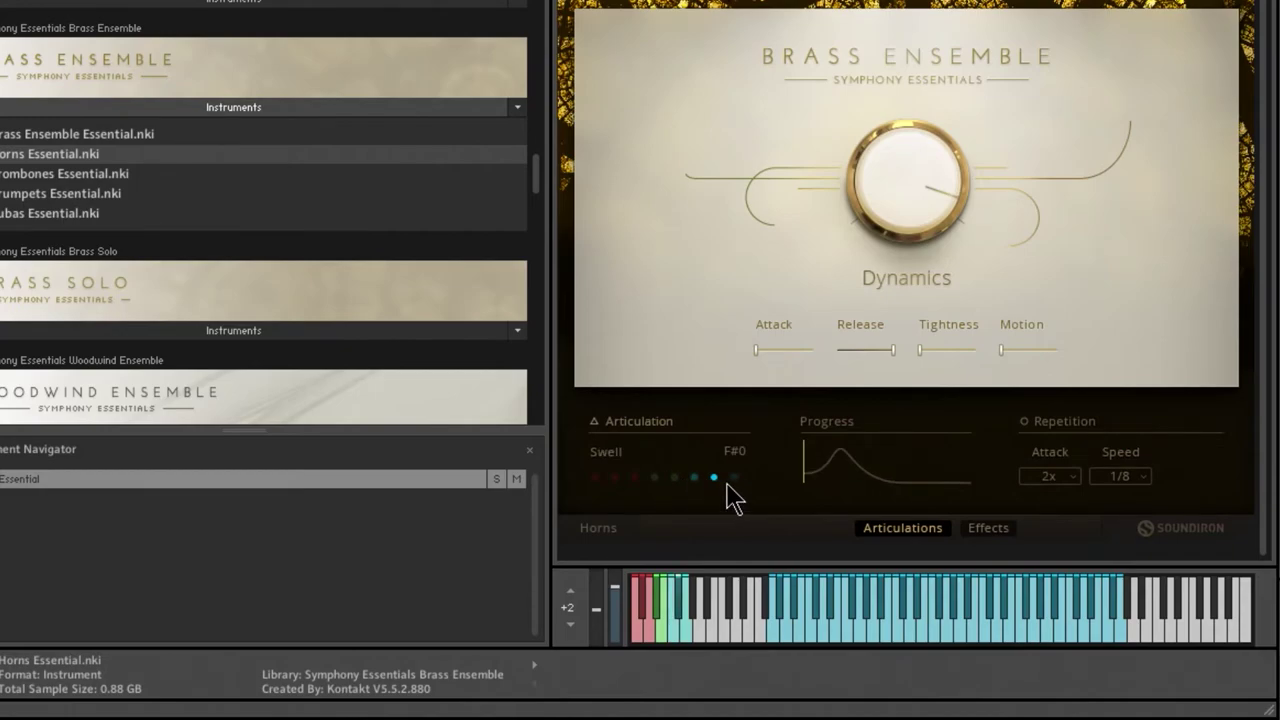
{"action": "left_click", "coordinate": [733, 479]}
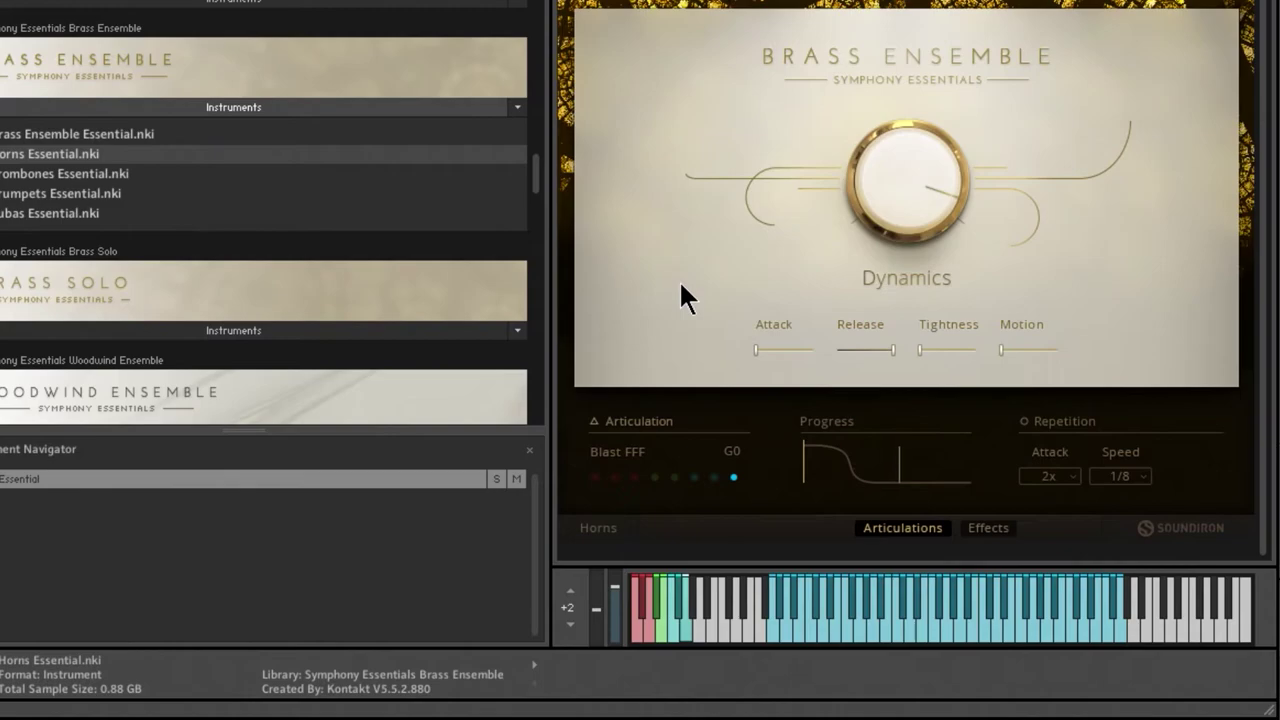
{"action": "left_click", "coordinate": [695, 478]}
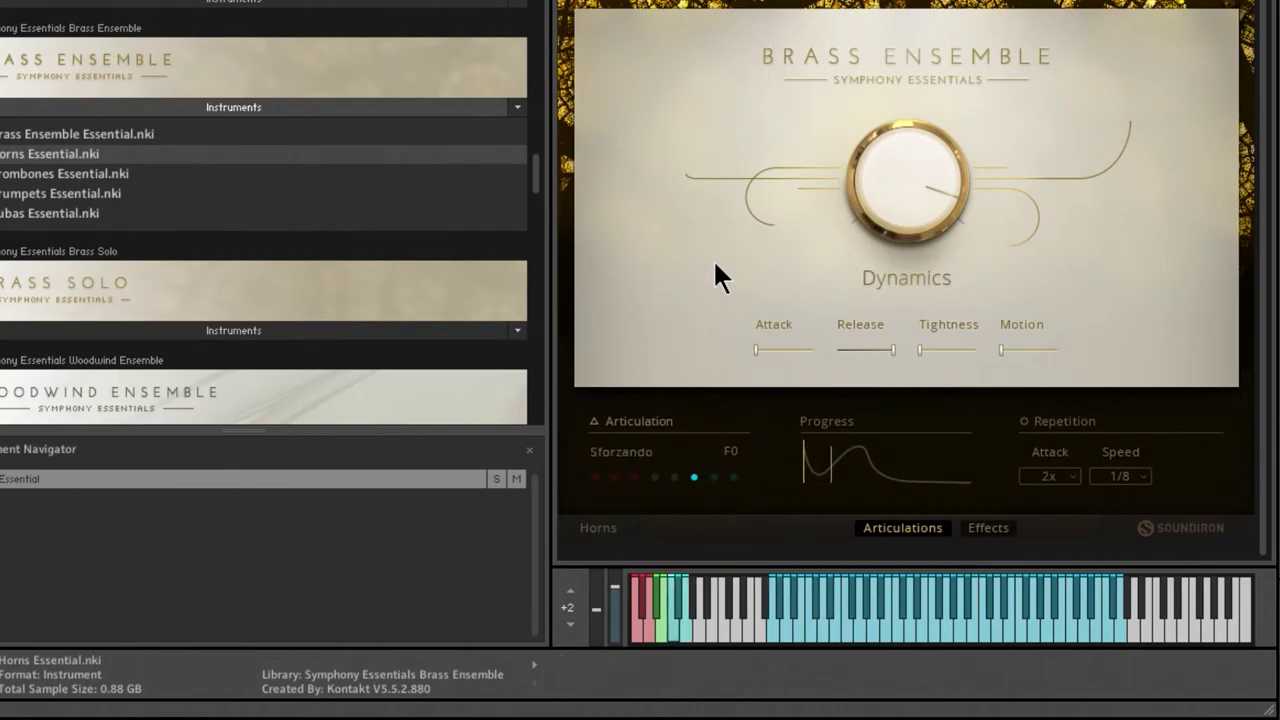
{"action": "left_click", "coordinate": [595, 478]}
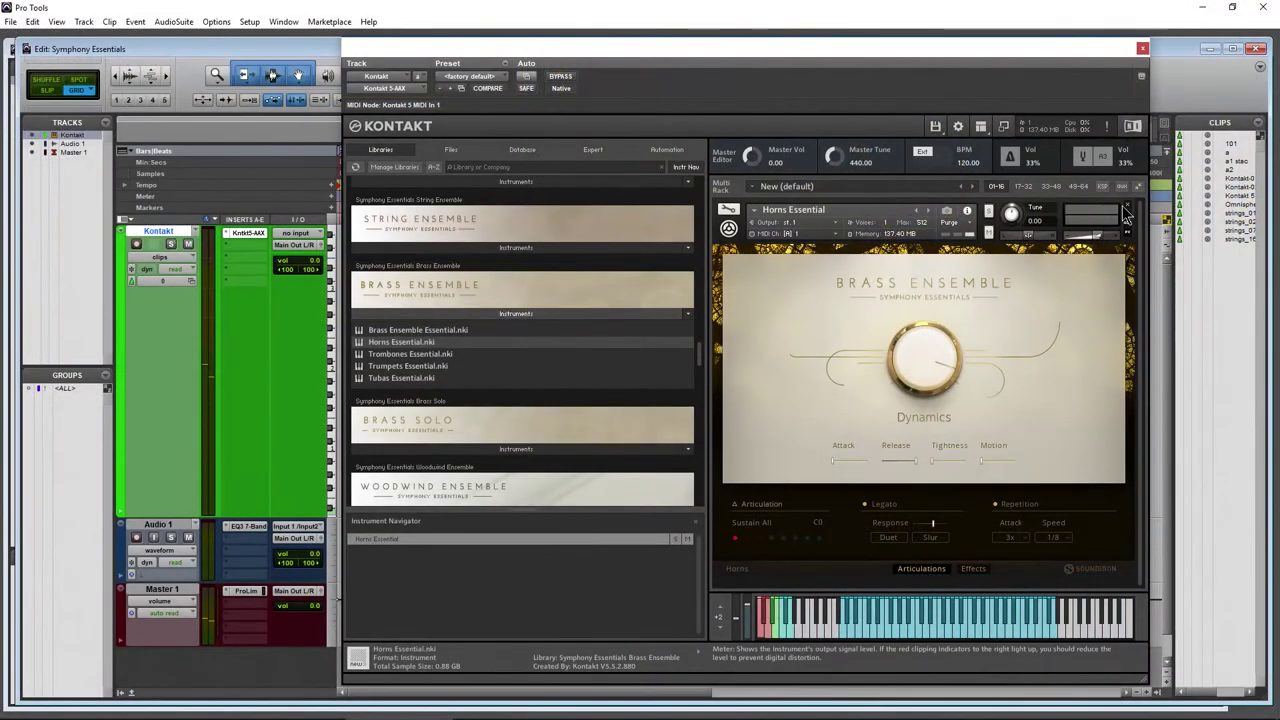
- Remove the Horns instrument without saving changes, and load Tubas Essential from the Brass Ensemble library into the rack
{"action": "left_click", "coordinate": [1126, 207]}
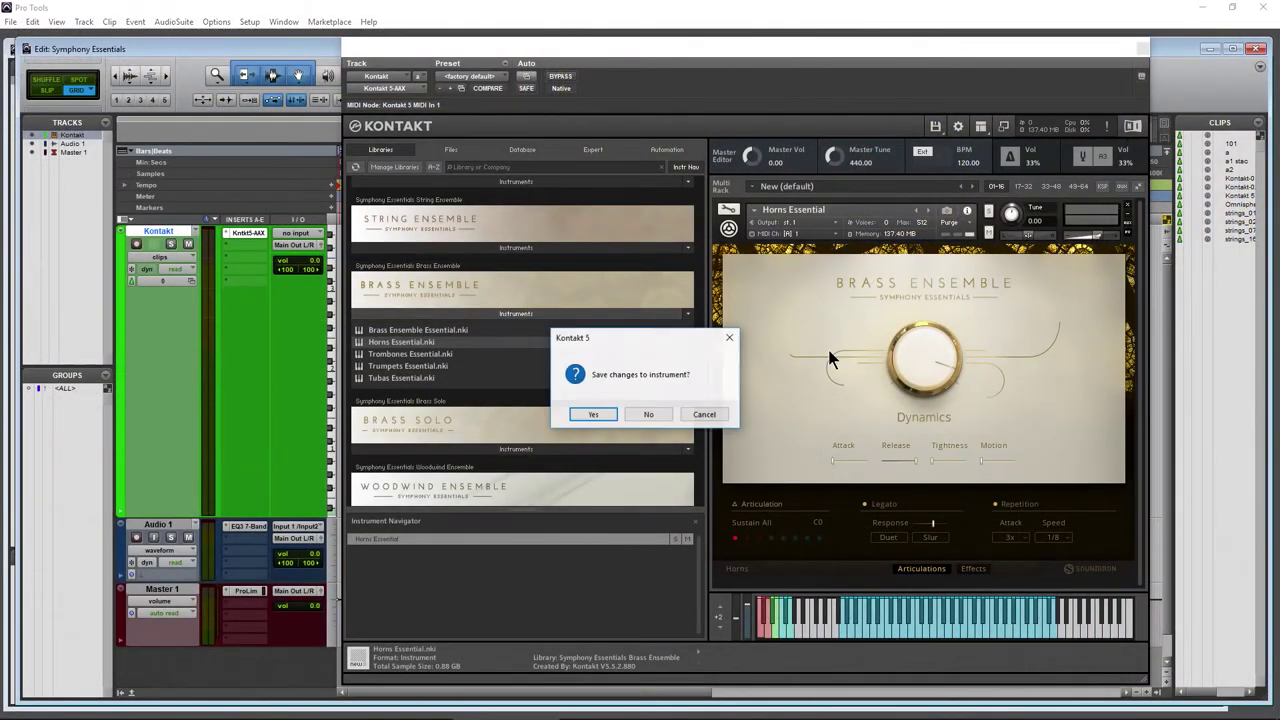
{"action": "left_click", "coordinate": [648, 414]}
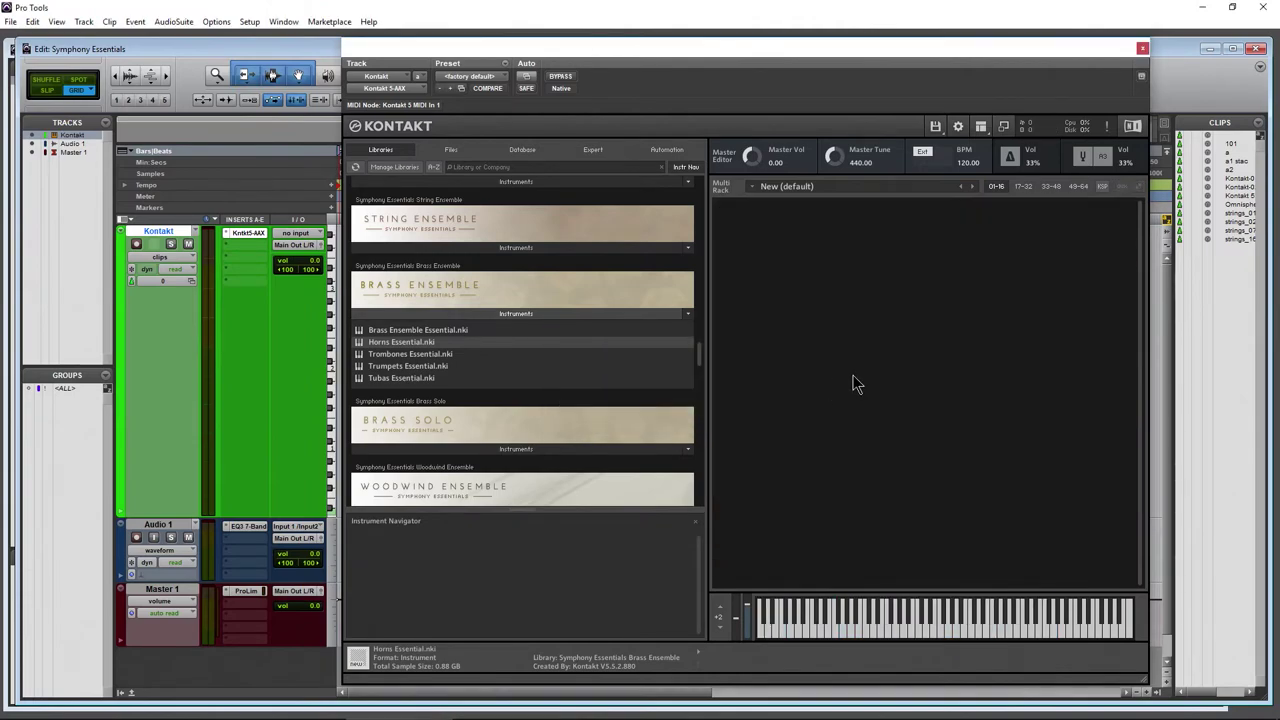
{"action": "left_click", "coordinate": [401, 379]}
{"action": "left_click_drag", "start_coordinate": [515, 370], "coordinate": [861, 353]}
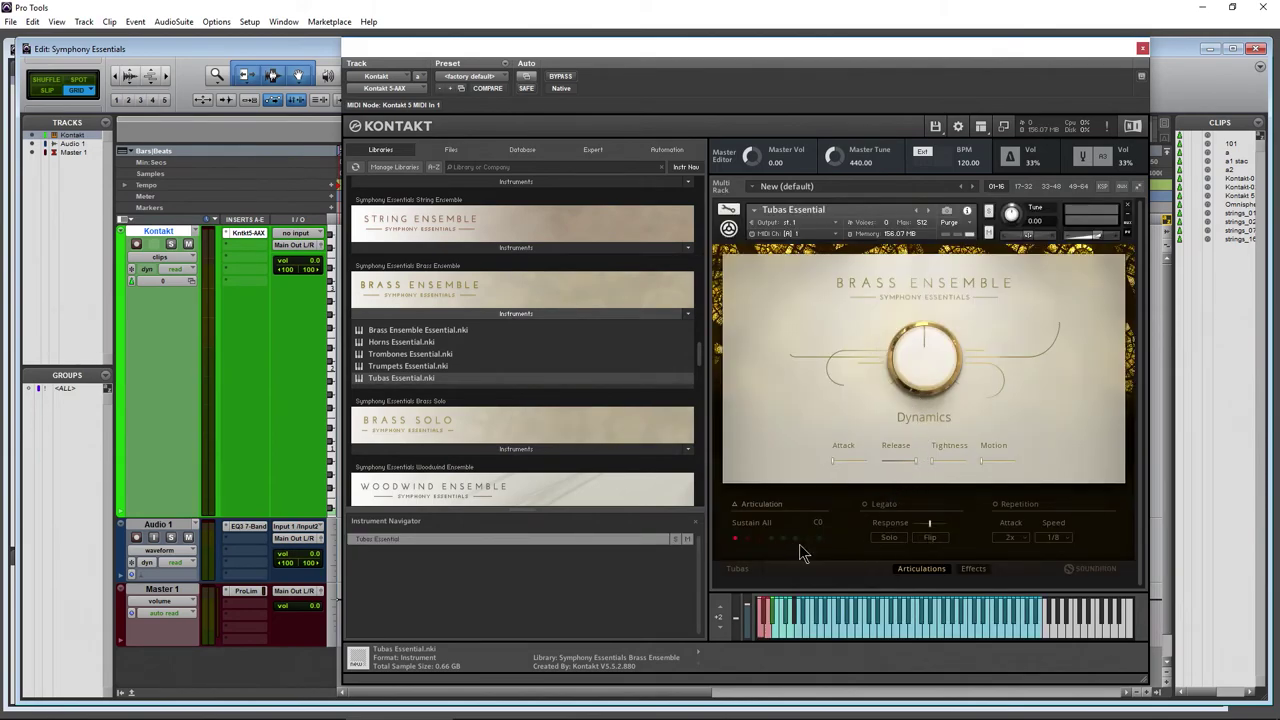
- Audition the Tubas articulations, including Blast Short FFF and Blast Long FFF, and return to Sustain All
{"action": "left_click", "coordinate": [760, 540]}
{"action": "left_click", "coordinate": [782, 539]}
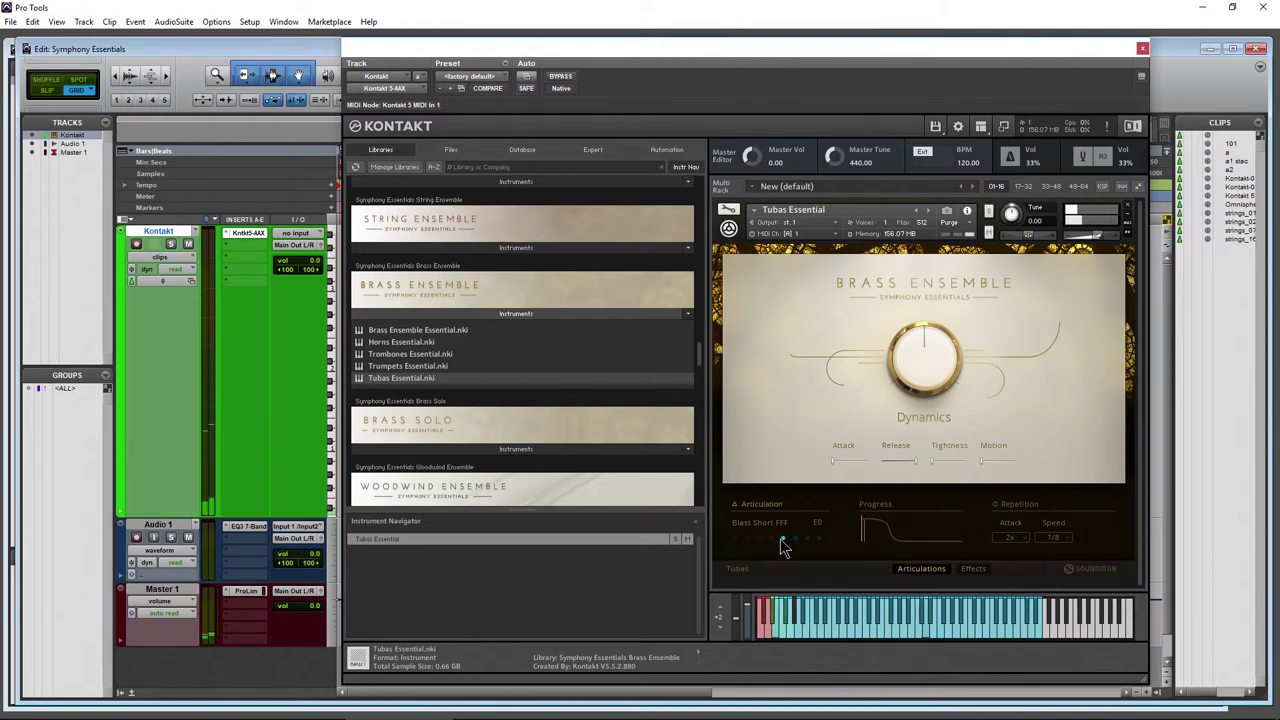
{"action": "left_click", "coordinate": [796, 540]}
{"action": "left_click", "coordinate": [818, 540]}
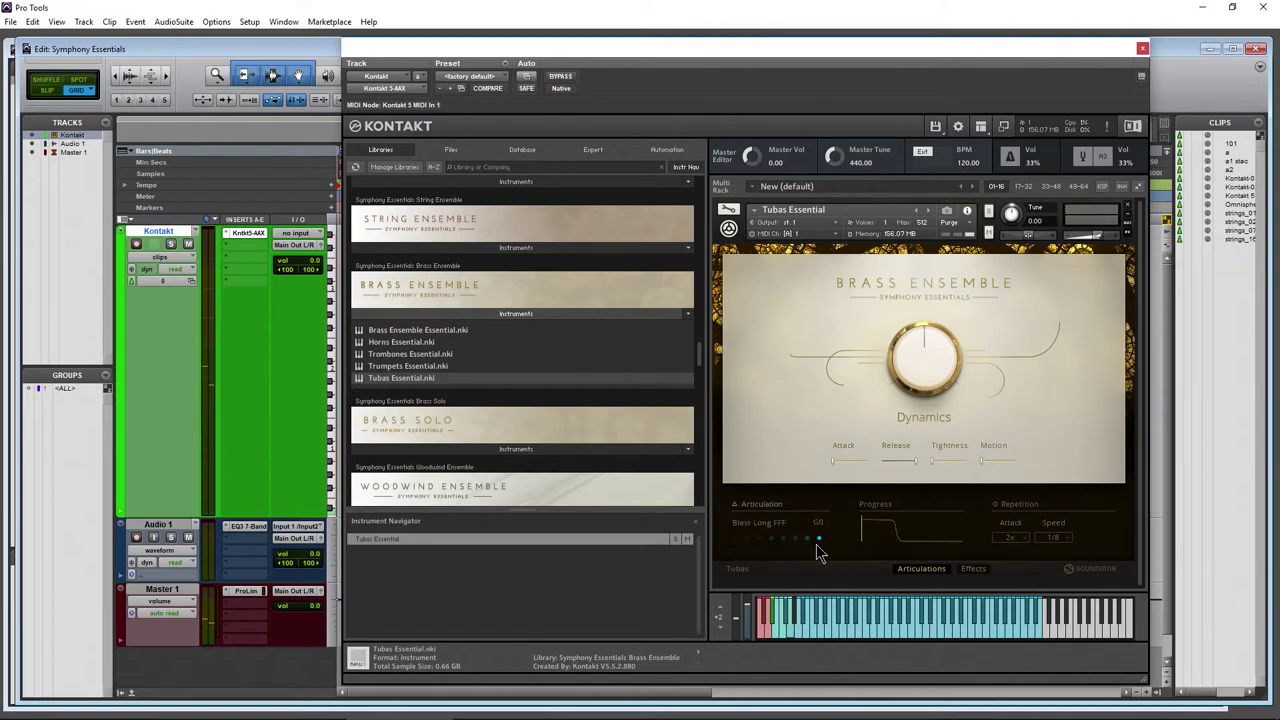
{"action": "left_click", "coordinate": [736, 540]}
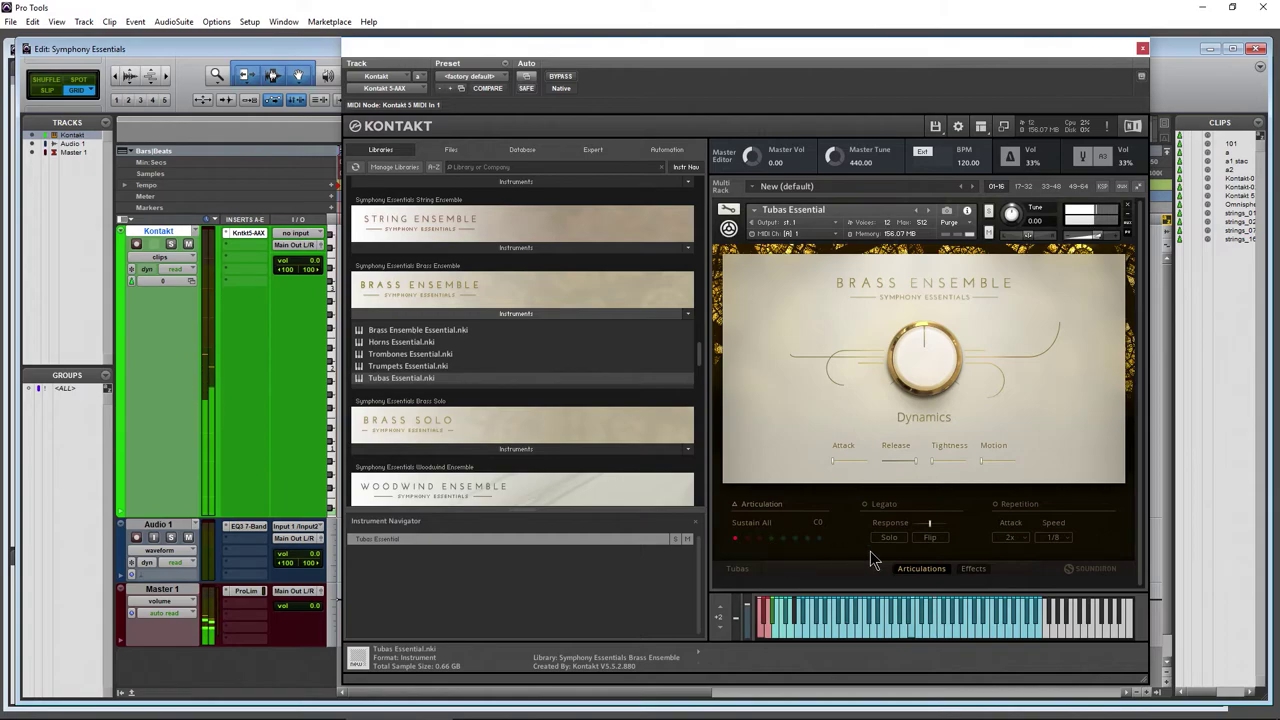
- Try the Tubas' legato in Slur mode, and switch the mode back to Flip
{"action": "left_click", "coordinate": [866, 506]}
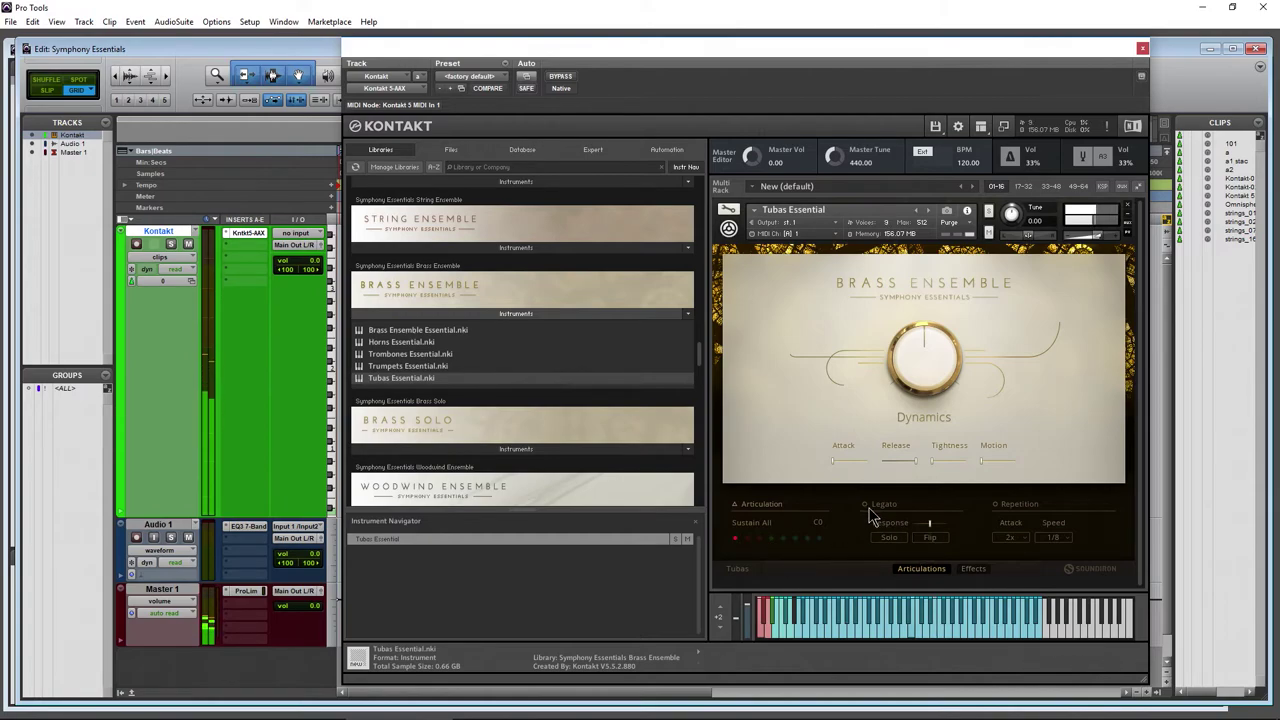
{"action": "left_click", "coordinate": [930, 538]}
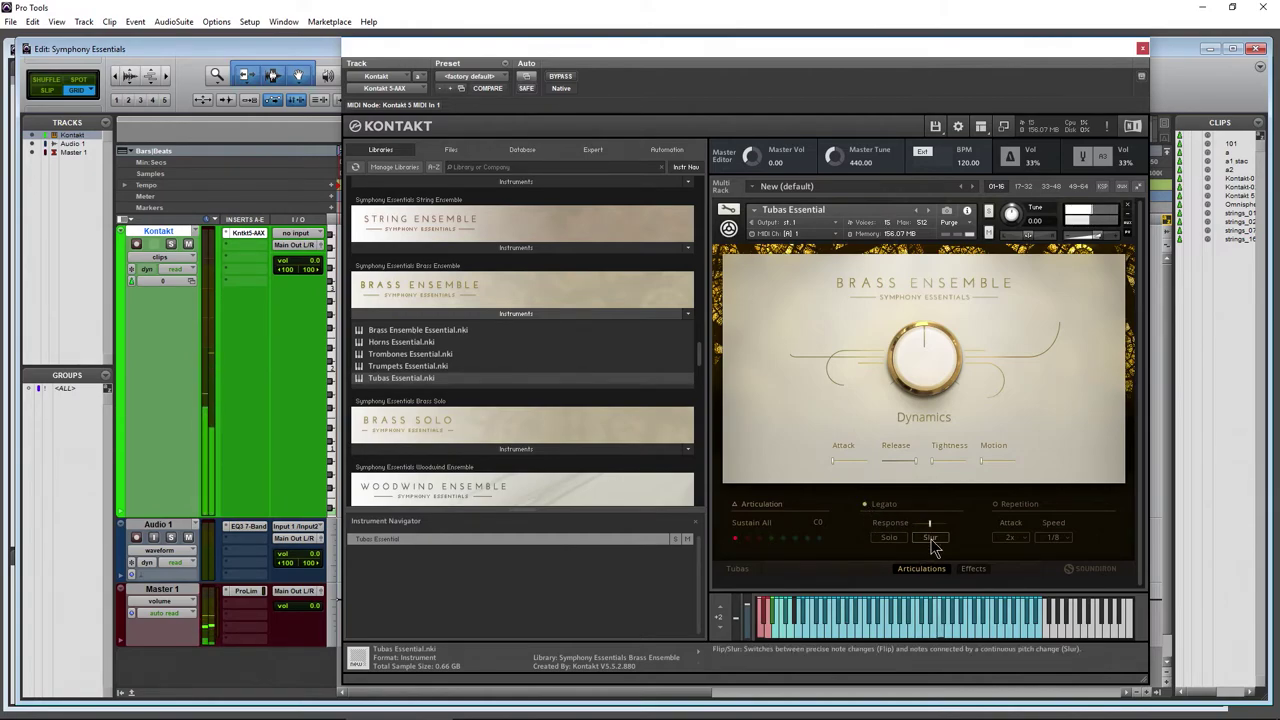
{"action": "left_click", "coordinate": [930, 538]}
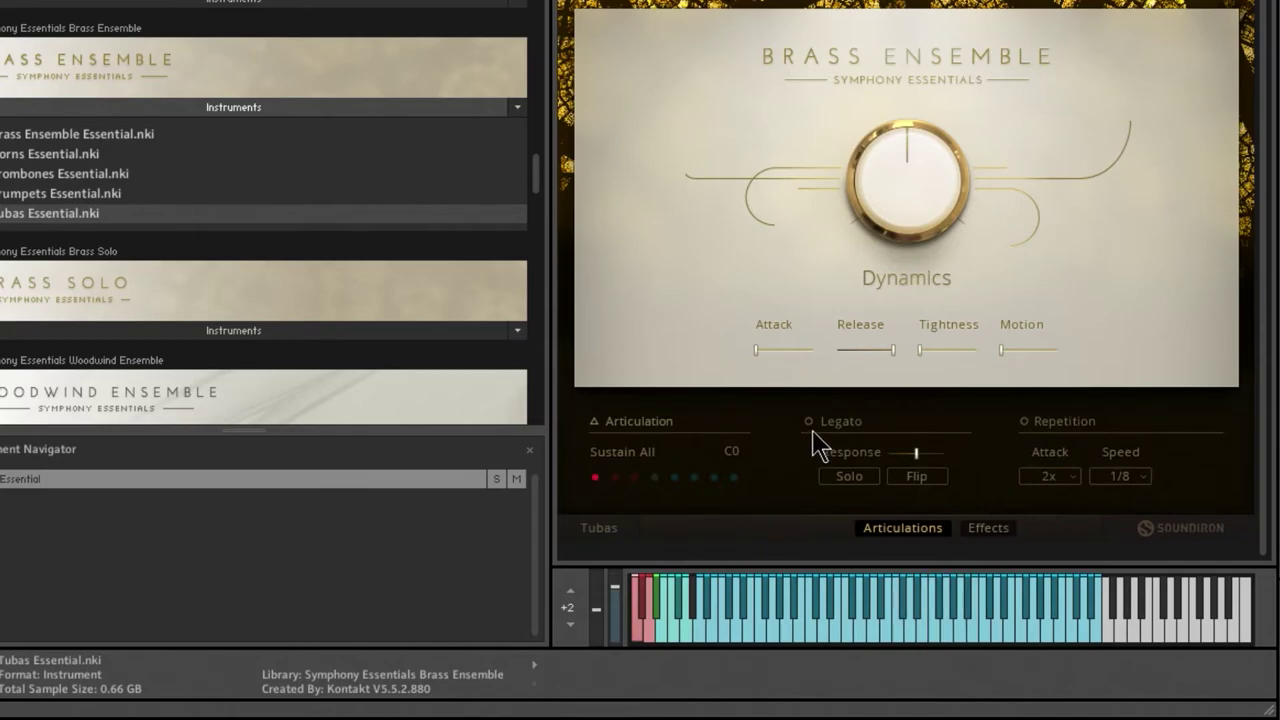
- Enable repetition for the Tubas and set its attack to 4x
{"action": "left_click", "coordinate": [1025, 422]}
{"action": "left_click", "coordinate": [1049, 476]}
{"action": "left_click", "coordinate": [940, 445]}
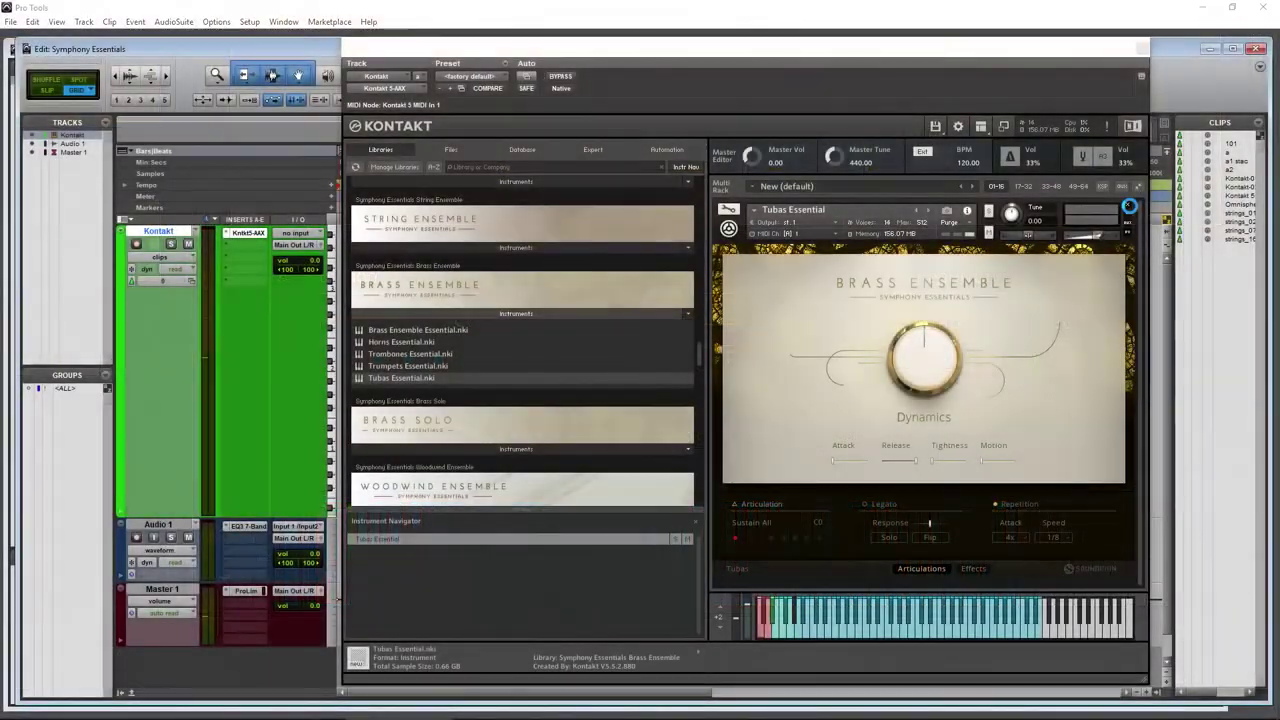
- Remove the Tubas instrument without saving changes, and load Brass Quartet Essential from the Brass Solo library into the rack
{"action": "left_click", "coordinate": [1128, 207]}
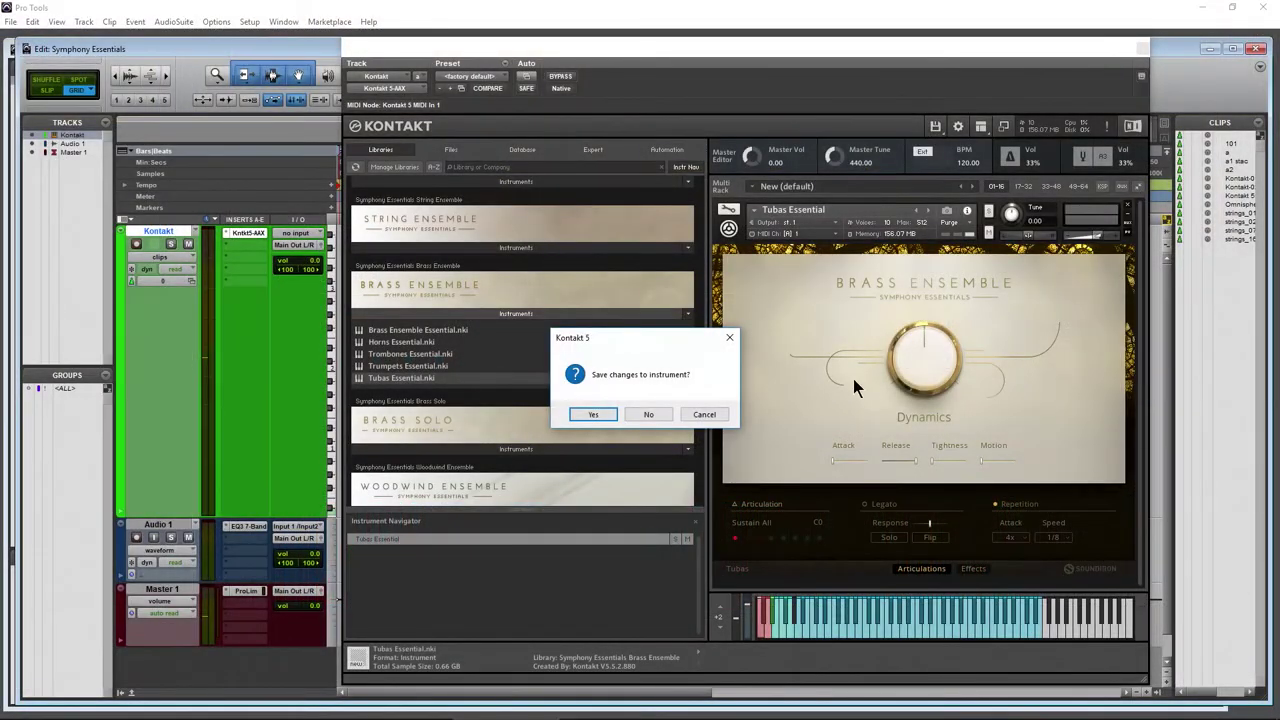
{"action": "left_click", "coordinate": [648, 414]}
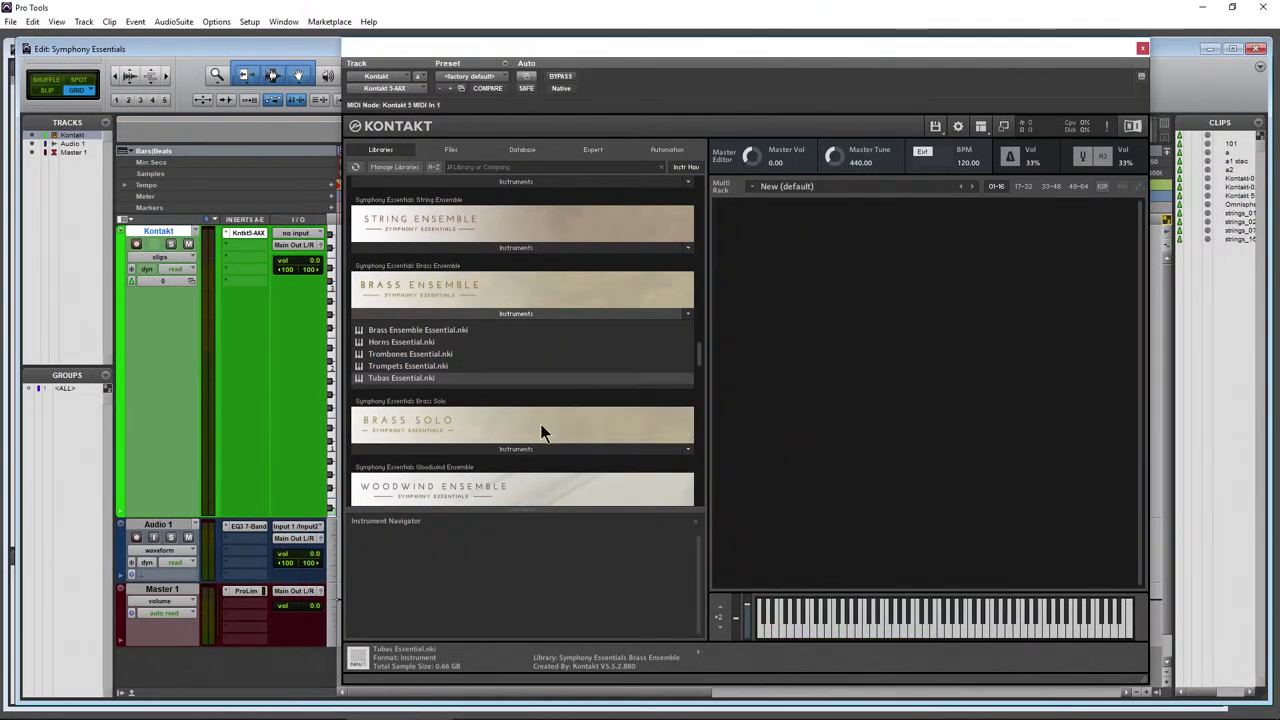
{"action": "left_click", "coordinate": [523, 449]}
{"action": "left_click", "coordinate": [506, 283]}
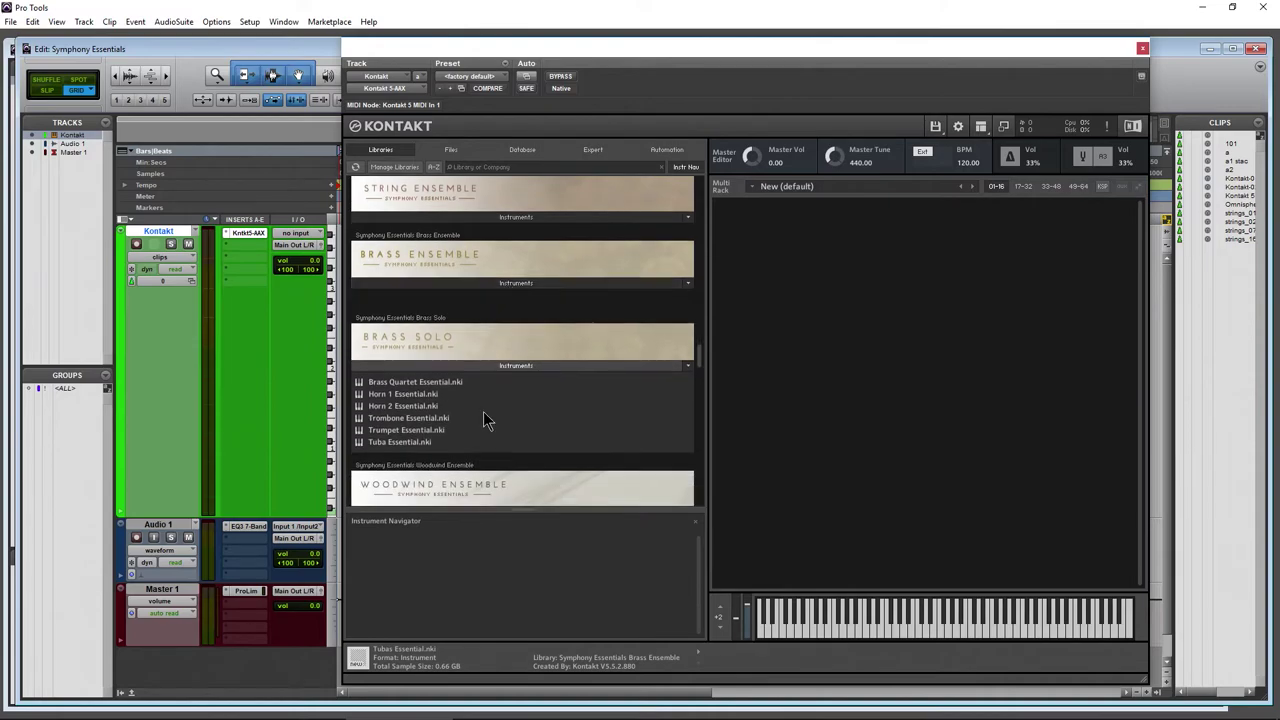
{"action": "left_click_drag", "start_coordinate": [390, 365], "coordinate": [896, 365]}
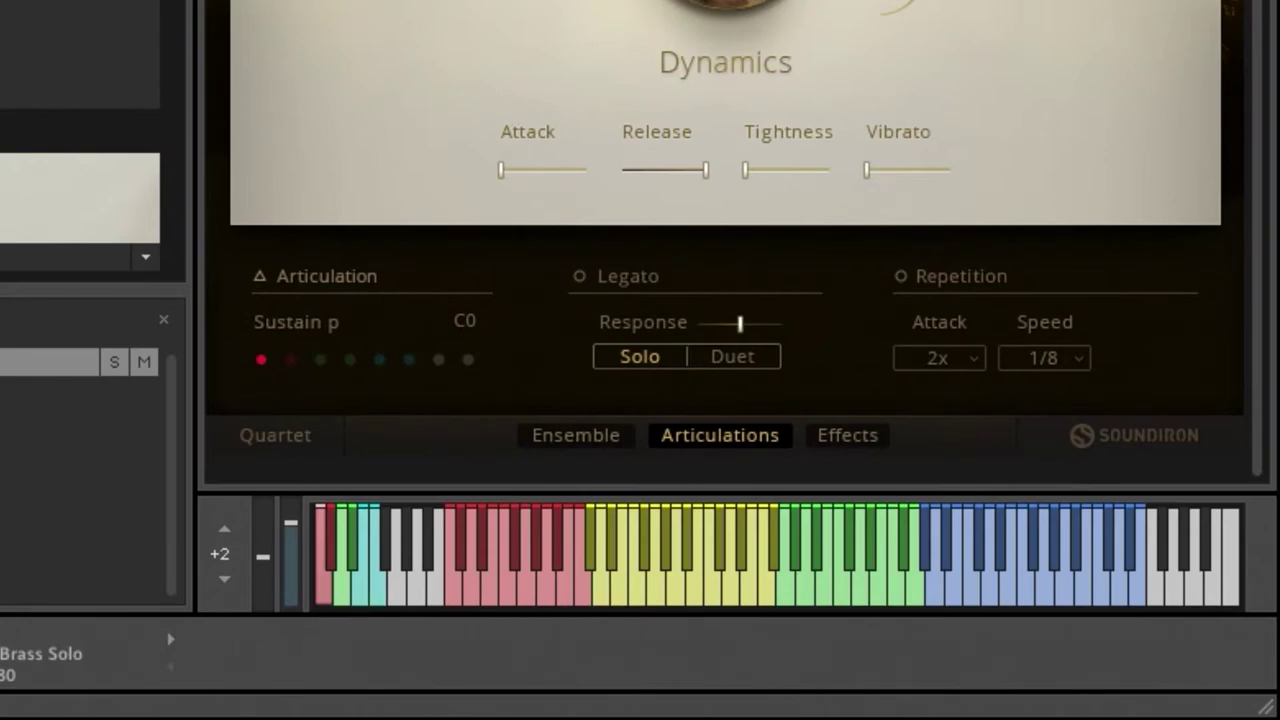
- Examine the Brass Quartet's section setup, its compressor and filter effects, and its EQ controls
{"action": "left_click", "coordinate": [585, 439]}
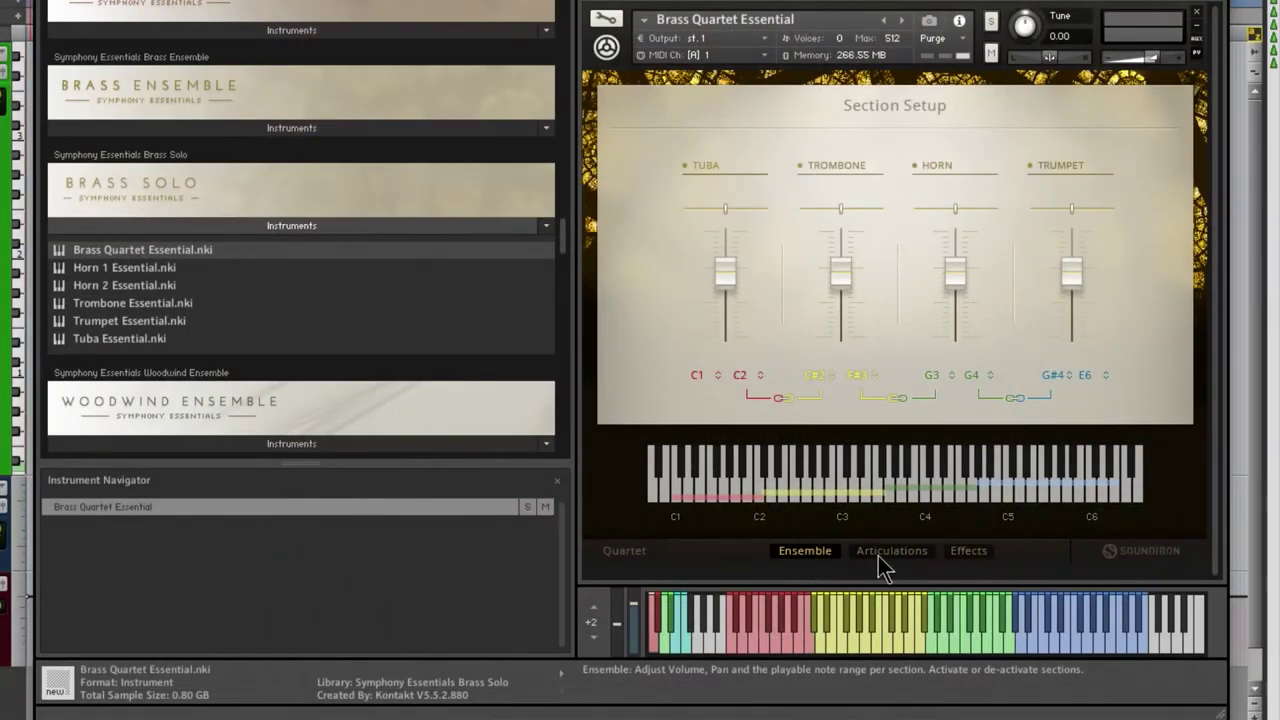
{"action": "left_click", "coordinate": [964, 550]}
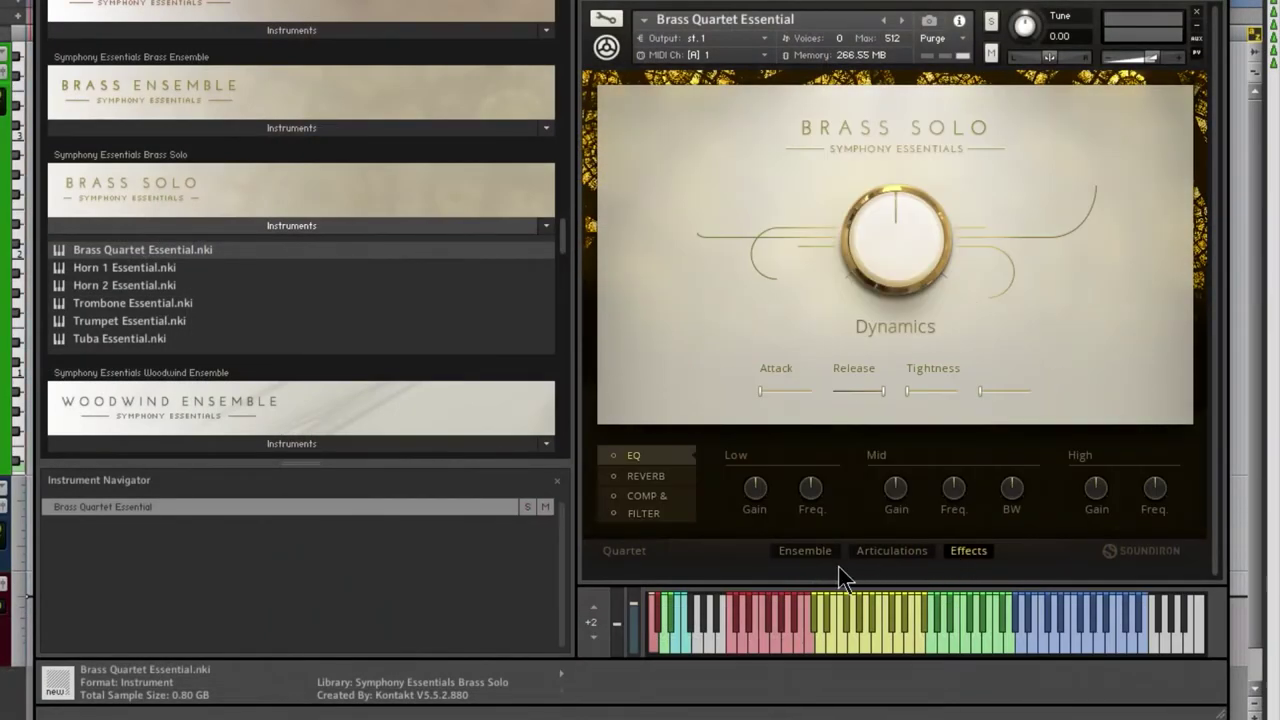
{"action": "left_click", "coordinate": [647, 512]}
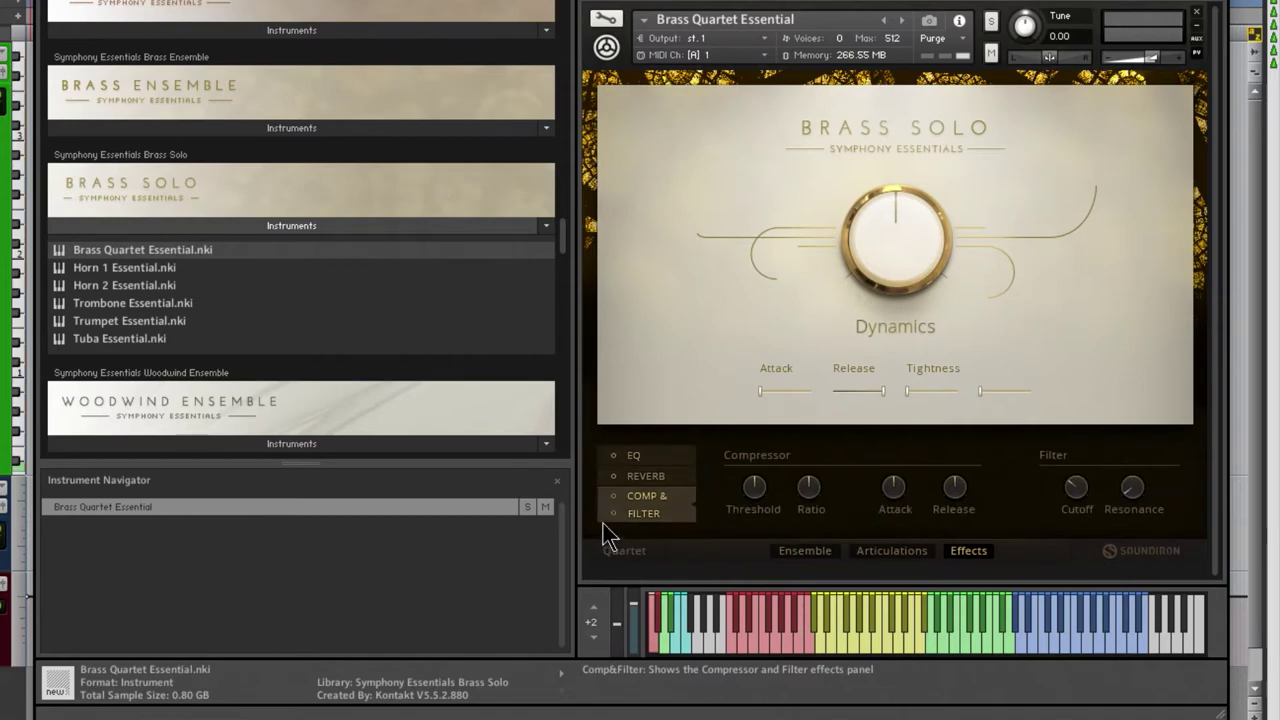
{"action": "left_click", "coordinate": [634, 456]}
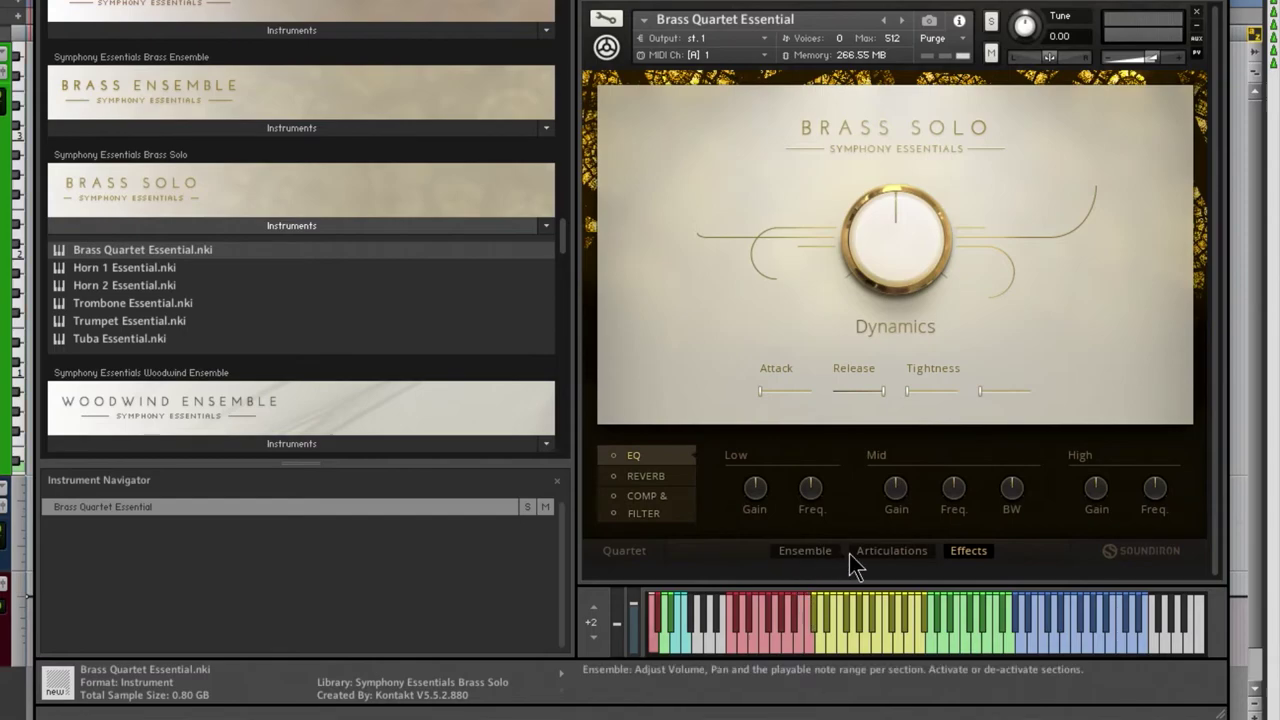
- Return to the quartet's articulation controls, and raise the vibrato to past halfway and increase the dynamics
{"action": "left_click", "coordinate": [887, 551]}
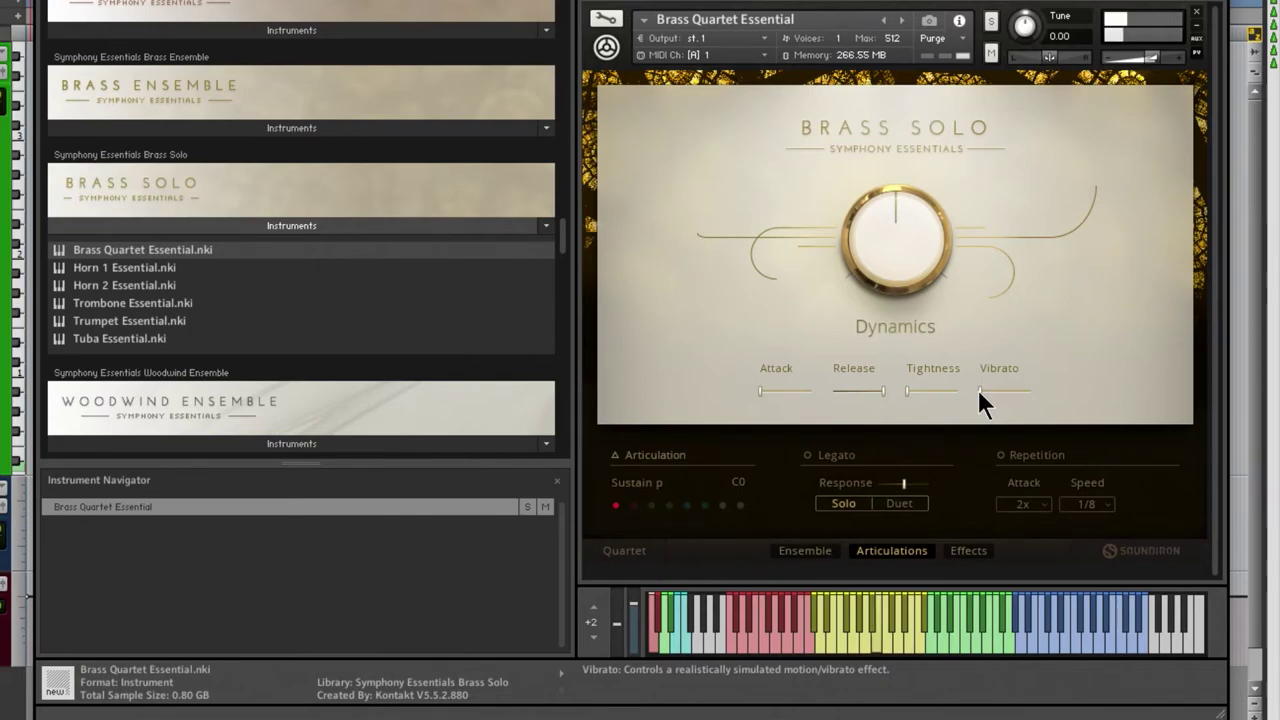
{"action": "left_click_drag", "start_coordinate": [1099, 389], "coordinate": [1130, 390]}
{"action": "left_click_drag", "start_coordinate": [891, 232], "coordinate": [896, 150]}
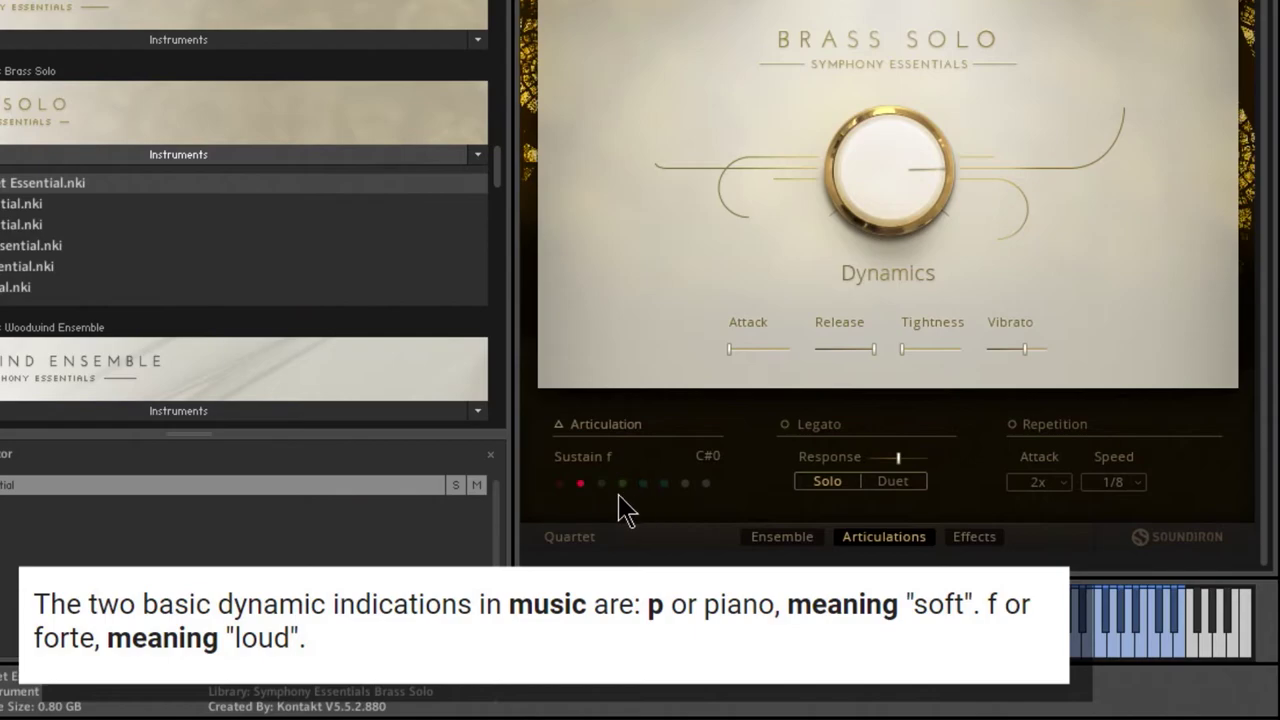
- Audition the quartet's Staccato p, Staccato F and Sforzando articulations, ending with Sforzando Fast active
{"action": "left_click", "coordinate": [601, 484]}
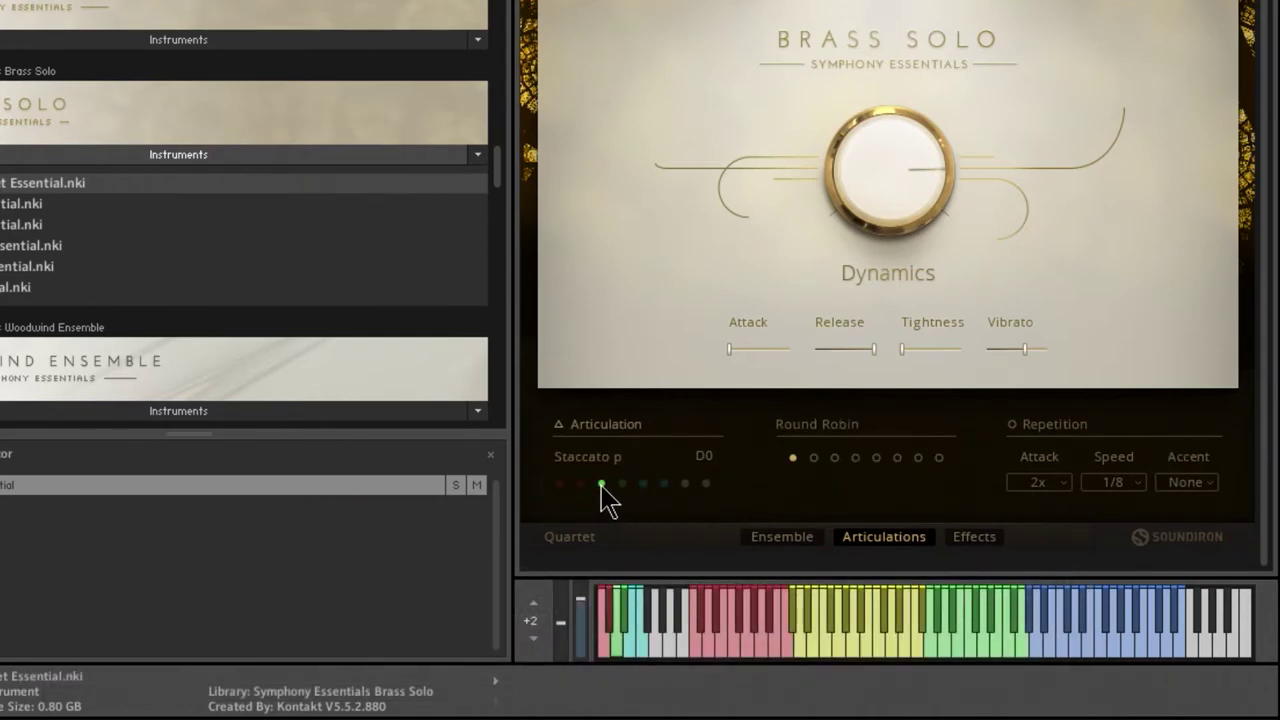
{"action": "left_click", "coordinate": [622, 484]}
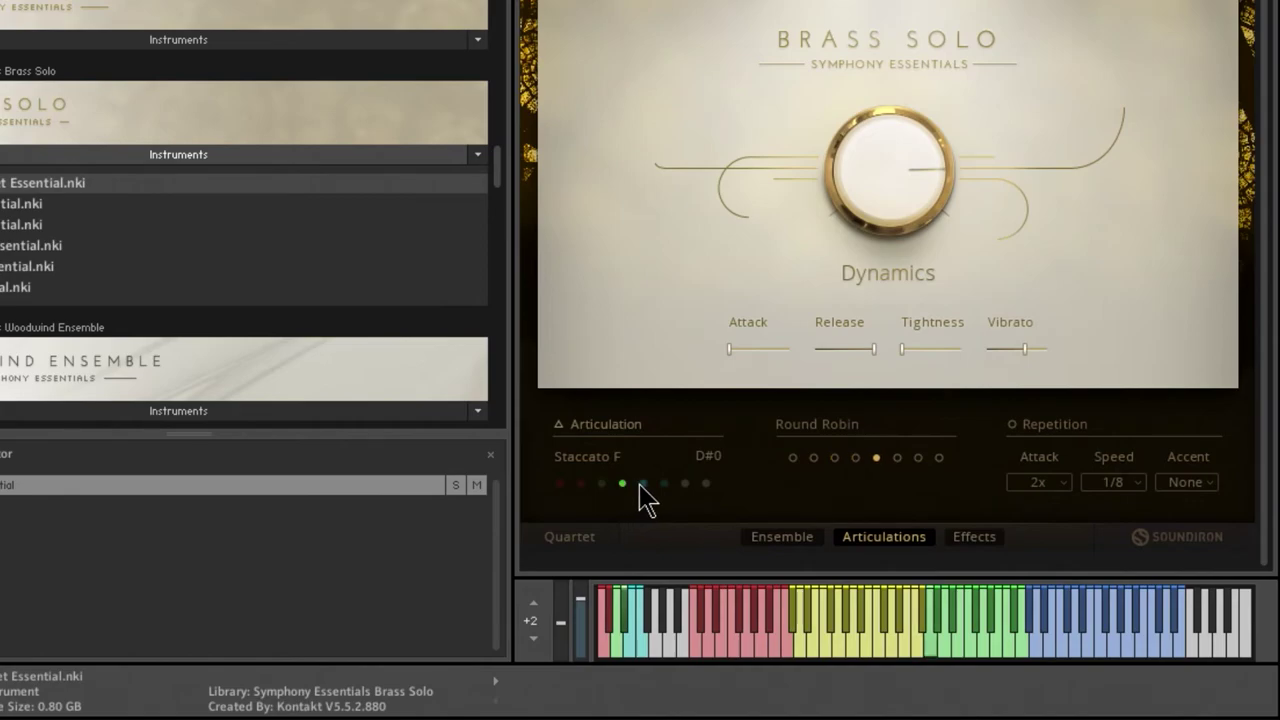
{"action": "left_click", "coordinate": [643, 484]}
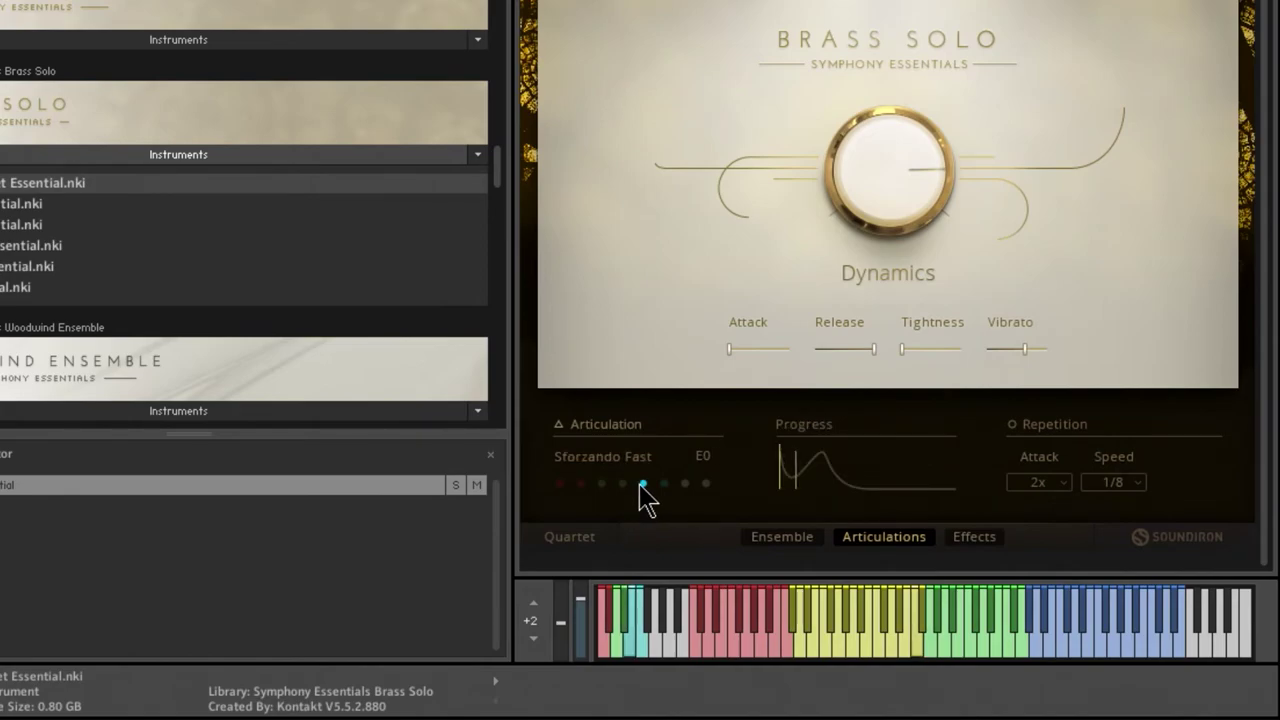
{"action": "left_click", "coordinate": [665, 485]}
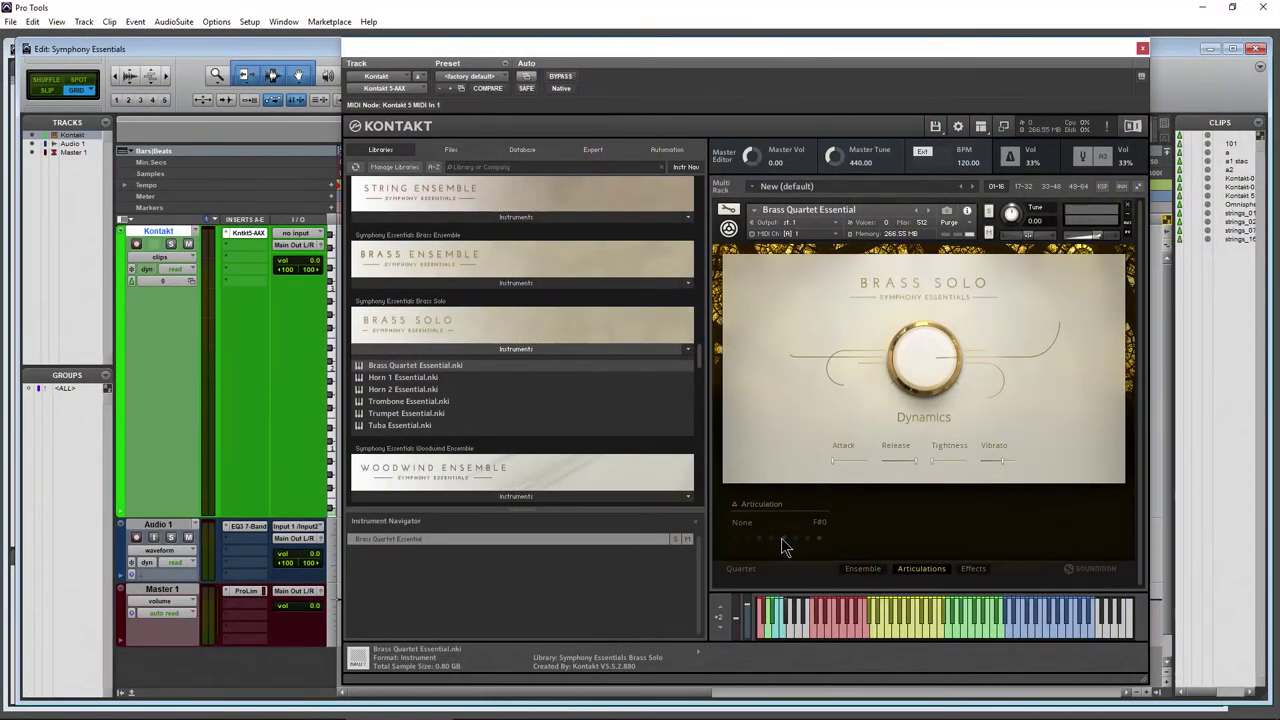
{"action": "left_click", "coordinate": [643, 484]}
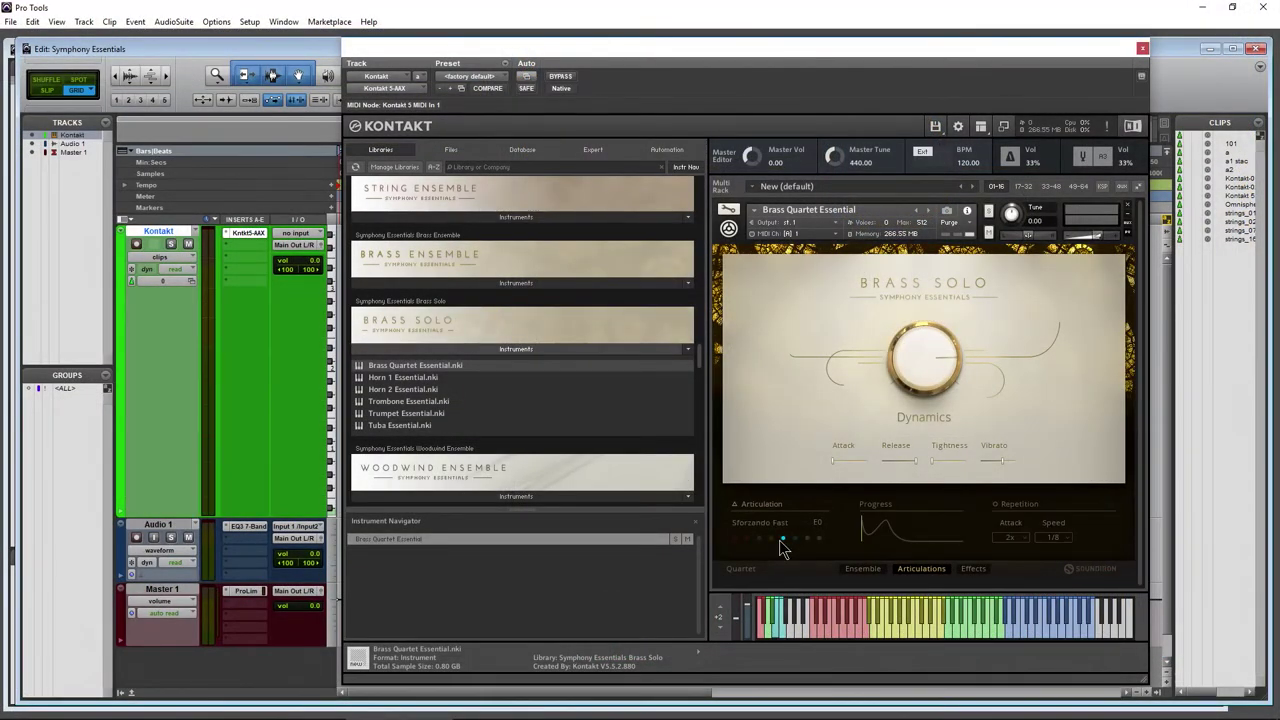
- Examine the quartet's articulation slots, the slot setup with its available articulations, and the slot options
{"action": "left_click", "coordinate": [768, 514]}
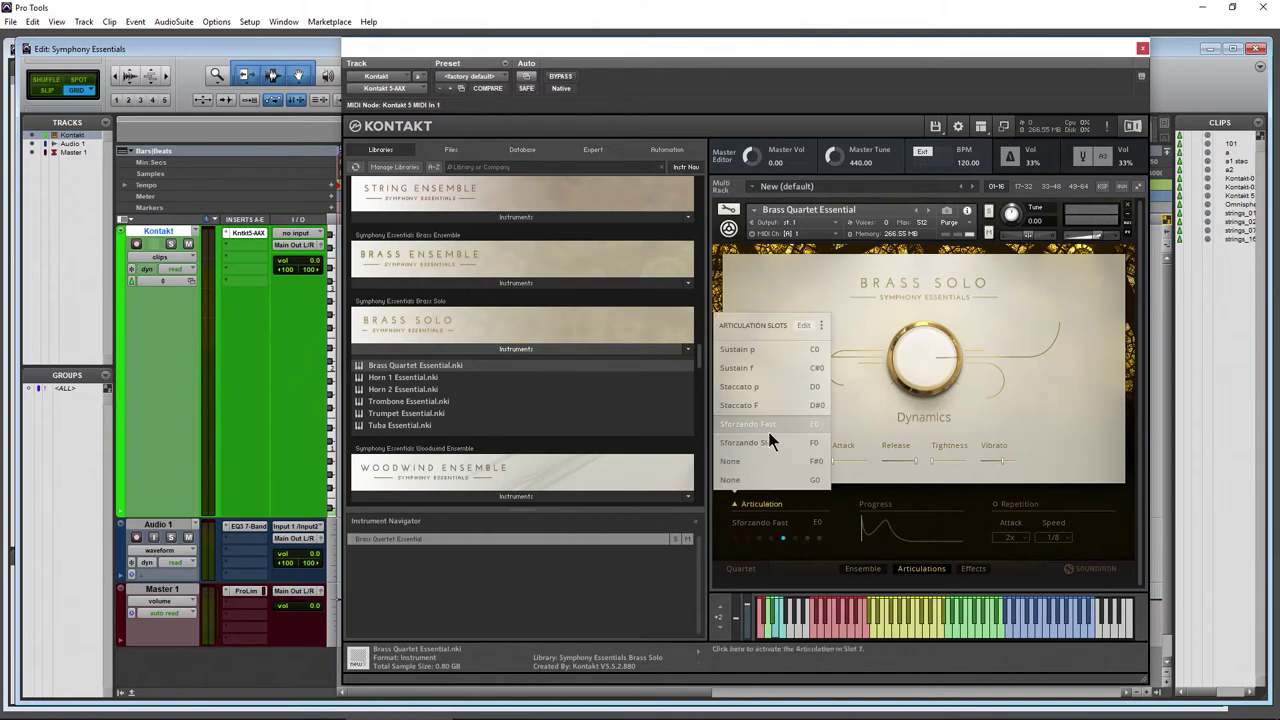
{"action": "left_click", "coordinate": [794, 331]}
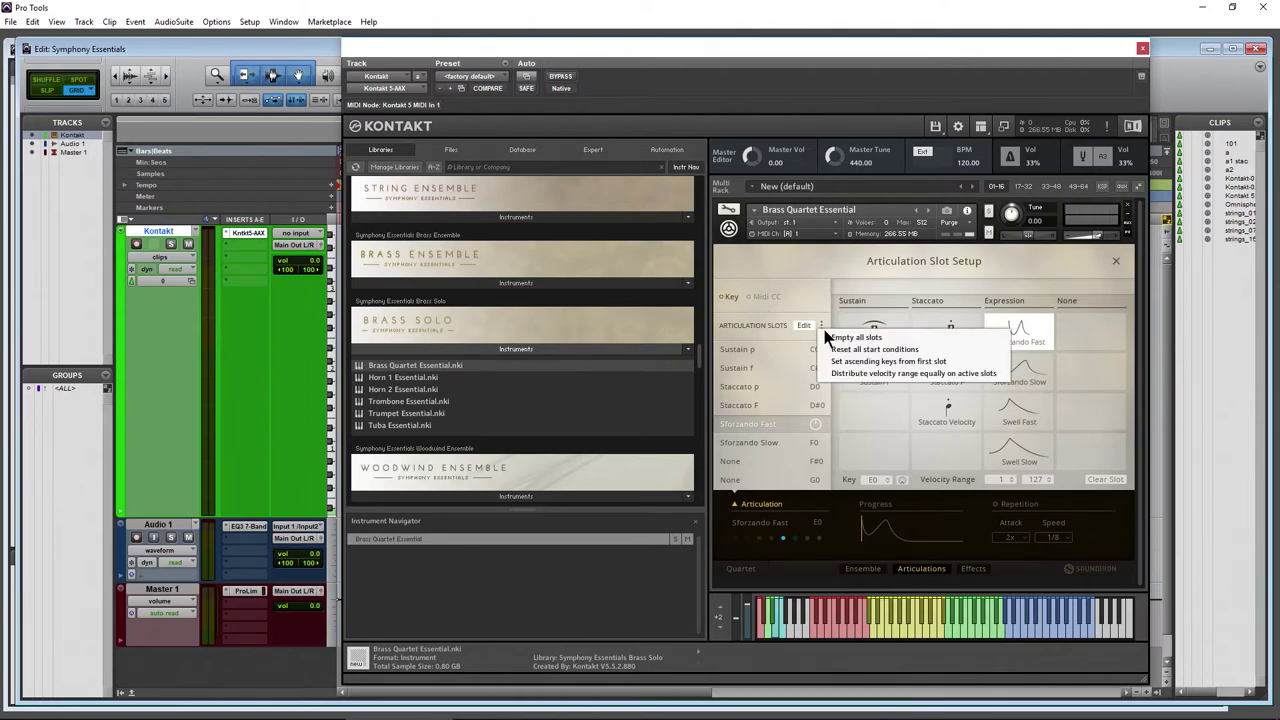
{"action": "left_click", "coordinate": [1116, 262]}
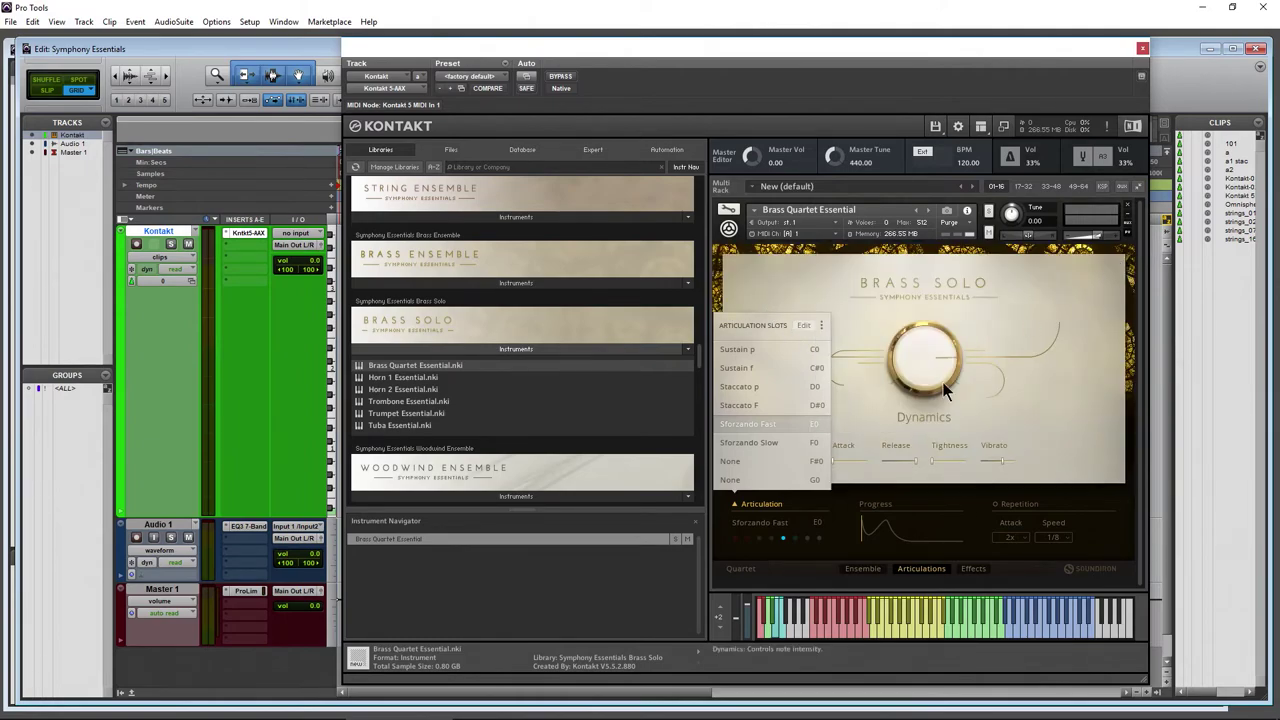
- Review the quartet's ensemble, effects and articulation controls, and lower the vibrato slightly
{"action": "left_click", "coordinate": [862, 568]}
{"action": "left_click", "coordinate": [974, 570]}
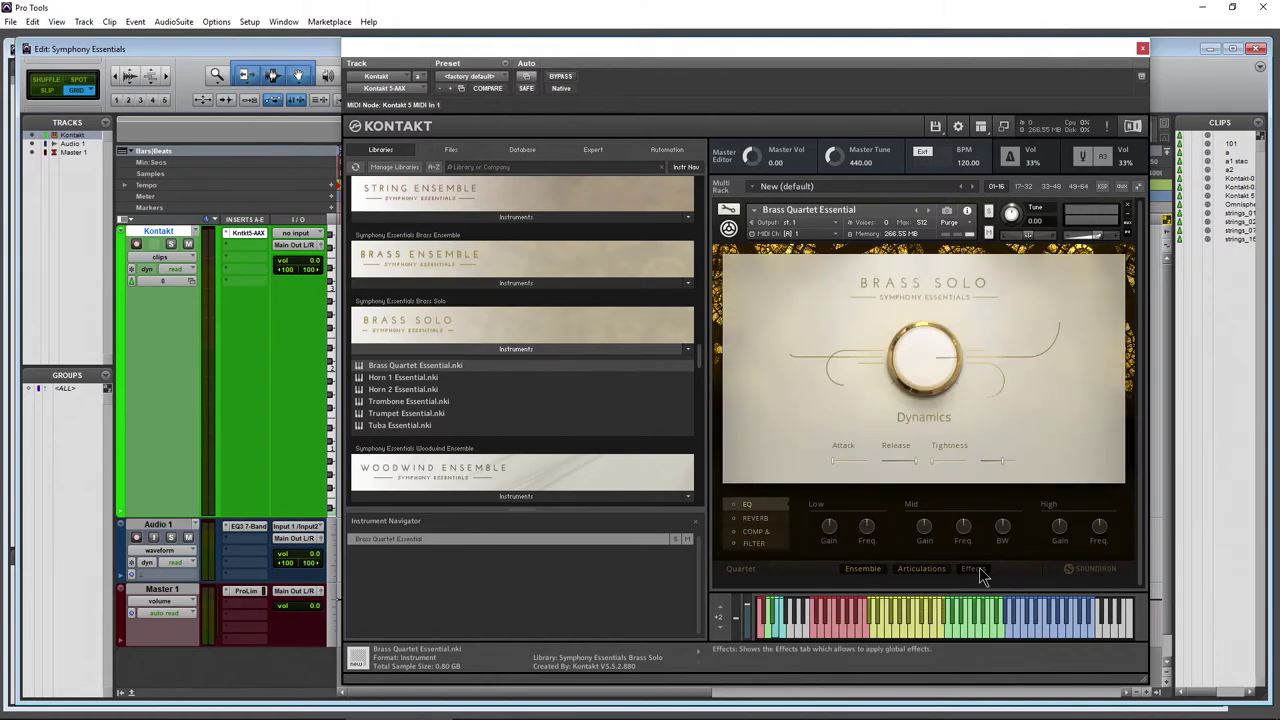
{"action": "left_click", "coordinate": [926, 569]}
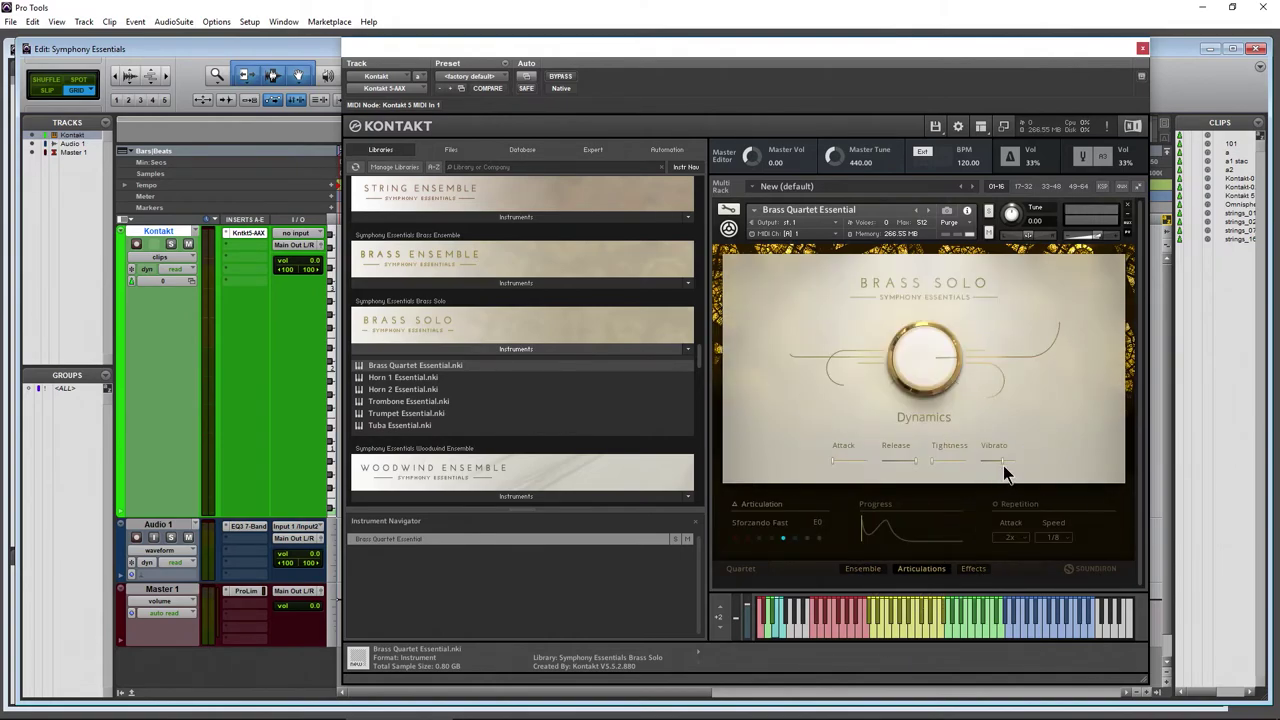
{"action": "mouse_move", "coordinate": [1001, 460]}
{"action": "left_mouse_down"}
{"action": "mouse_move", "coordinate": [977, 460]}
{"action": "mouse_move", "coordinate": [998, 460]}
{"action": "left_mouse_up"}
- Remove the Brass Quartet from the rack and load Trumpet Essential from the Brass Solo library
{"action": "left_click", "coordinate": [1129, 208]}
{"action": "left_click", "coordinate": [648, 418]}
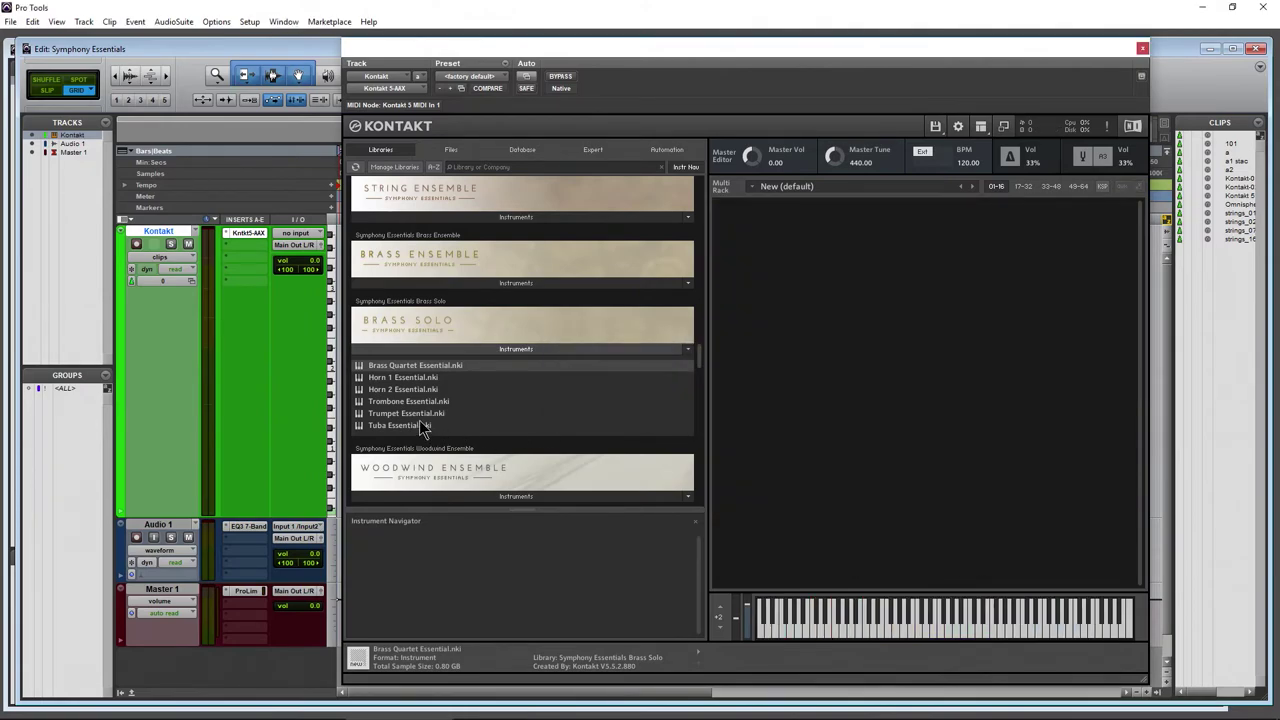
{"action": "left_click", "coordinate": [395, 414]}
{"action": "left_click_drag", "start_coordinate": [375, 425], "coordinate": [901, 318]}
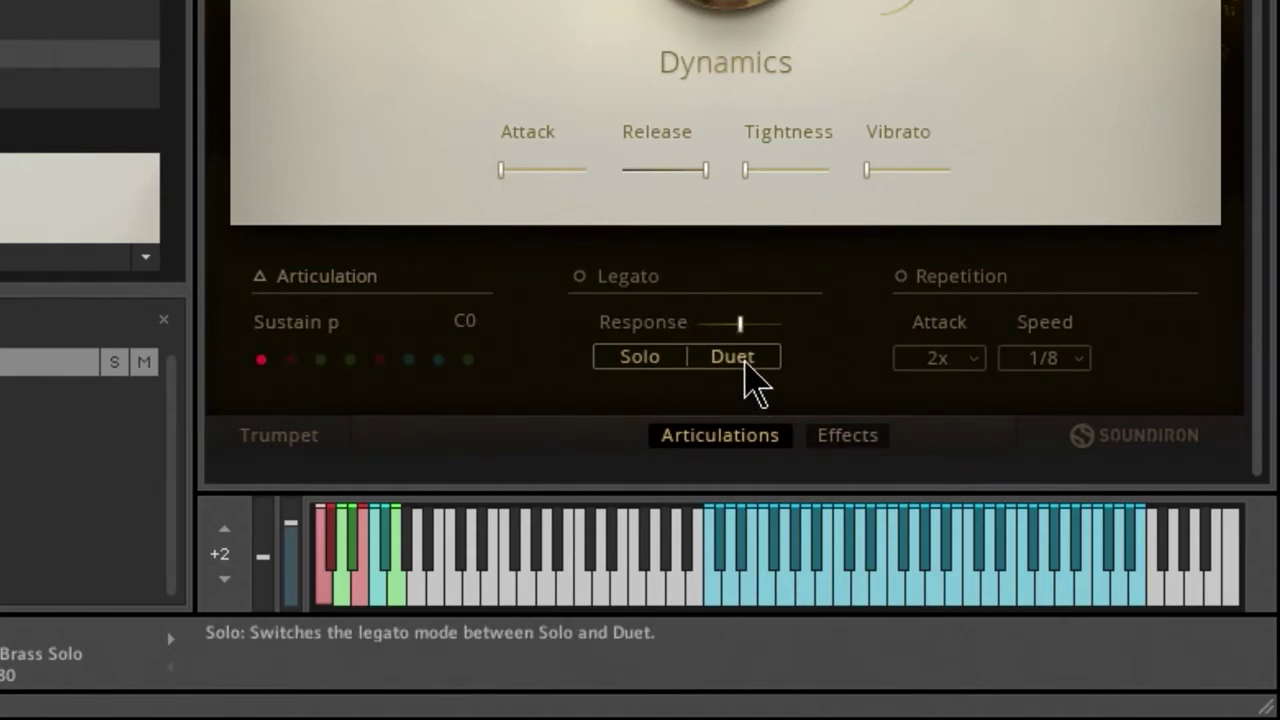
- Turn on the trumpet's legato with the response near maximum, and compare the Duet and Solo modes
{"action": "left_click_drag", "start_coordinate": [740, 324], "coordinate": [770, 324]}
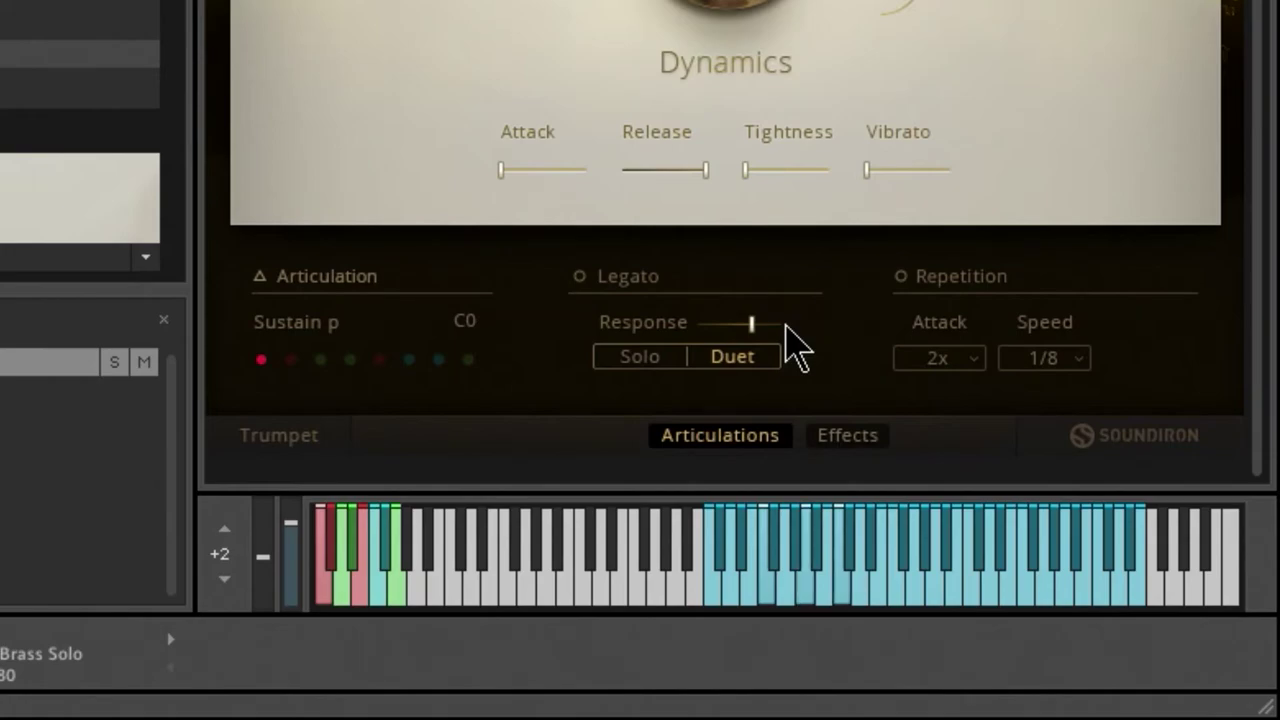
{"action": "left_click", "coordinate": [581, 278]}
{"action": "left_click_drag", "start_coordinate": [751, 330], "coordinate": [820, 337]}
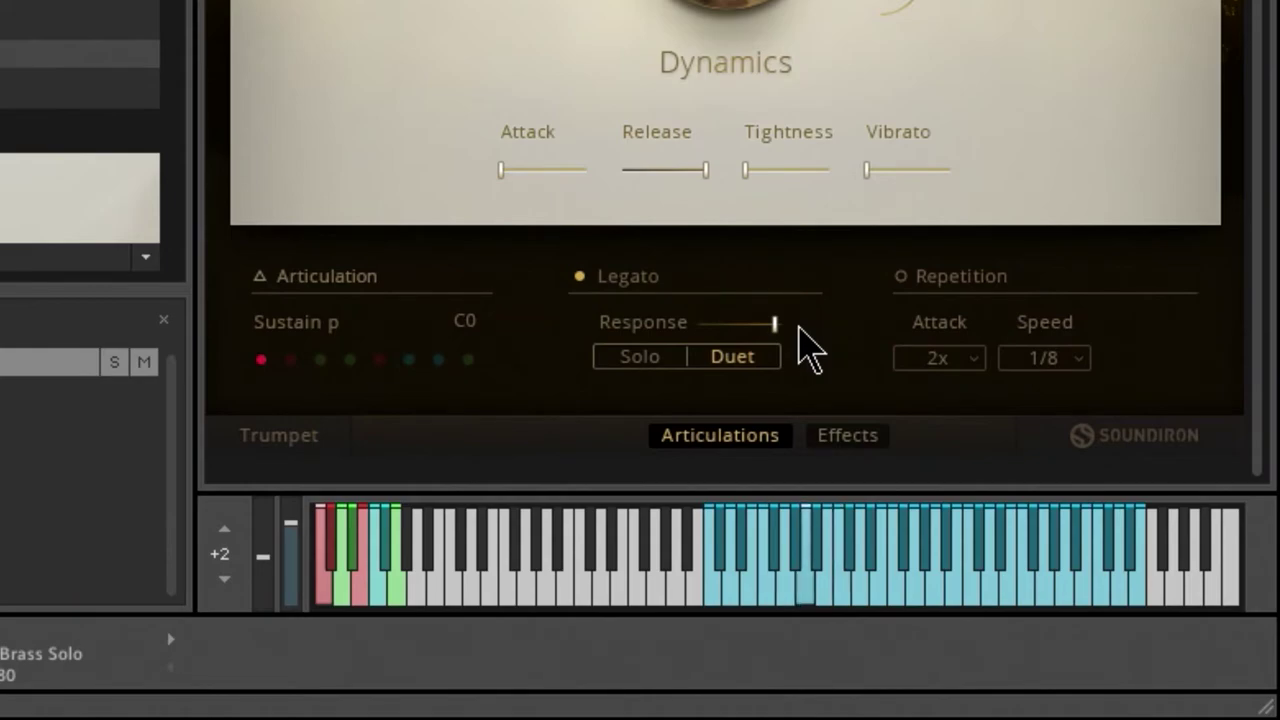
{"action": "left_click", "coordinate": [655, 362]}
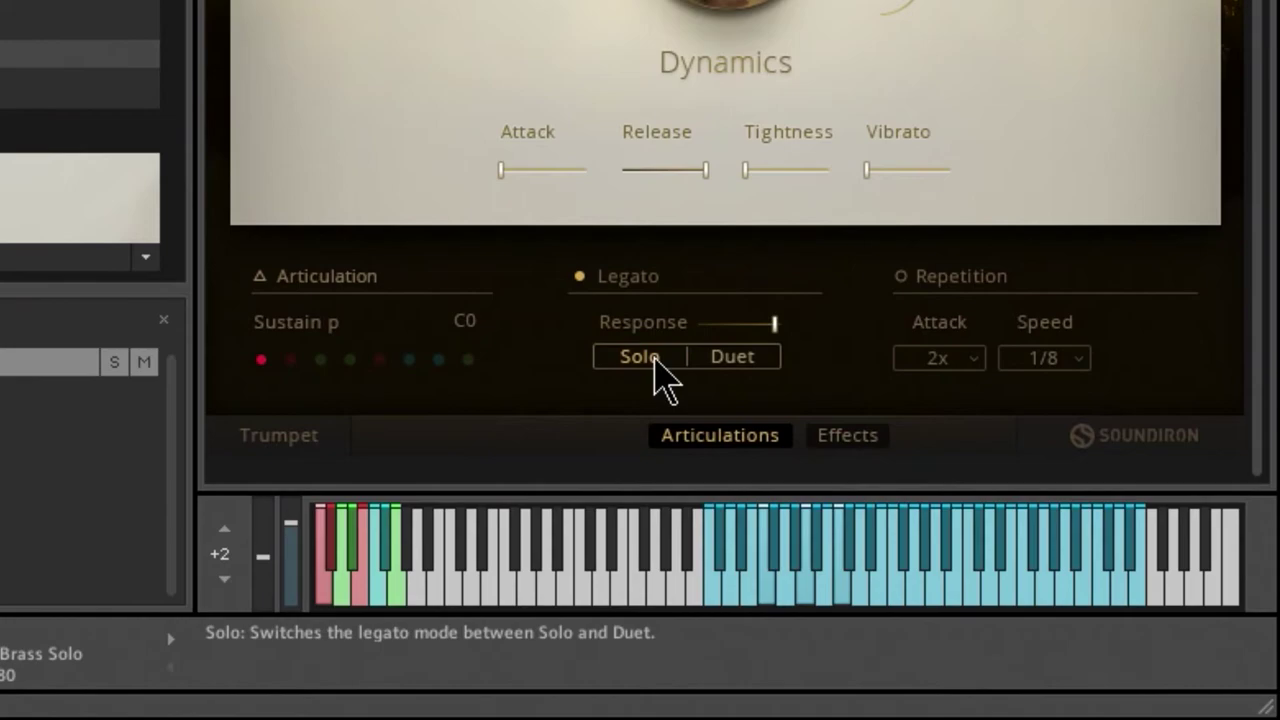
{"action": "left_click", "coordinate": [732, 366]}
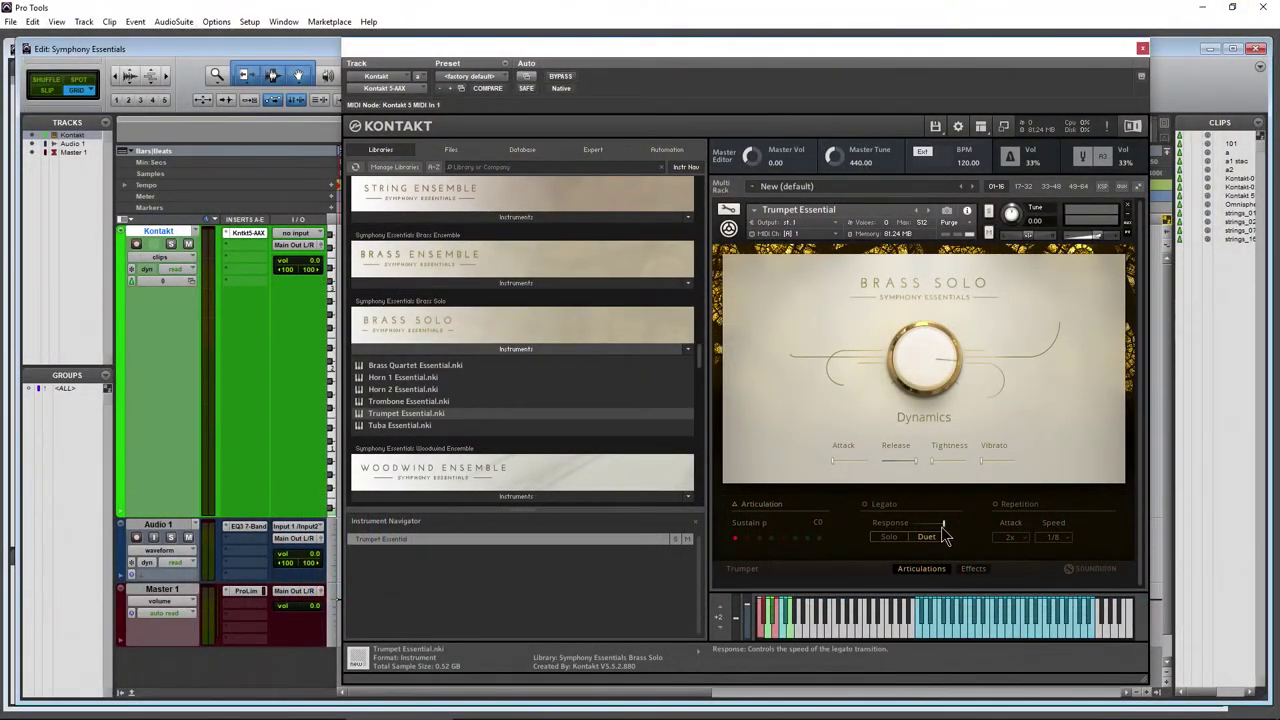
- Switch the trumpet to Sustain f and audition it with legato enabled in Solo mode
{"action": "left_click", "coordinate": [759, 538]}
{"action": "left_click", "coordinate": [748, 538]}
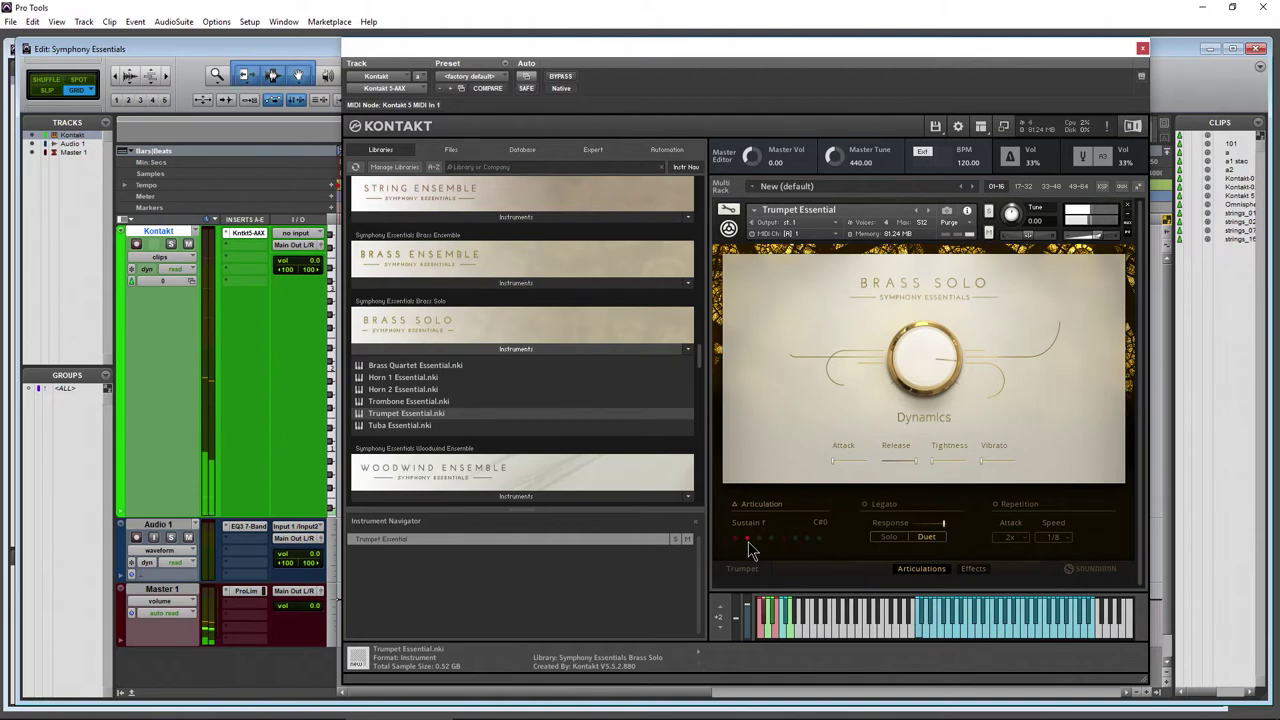
{"action": "left_click", "coordinate": [867, 512]}
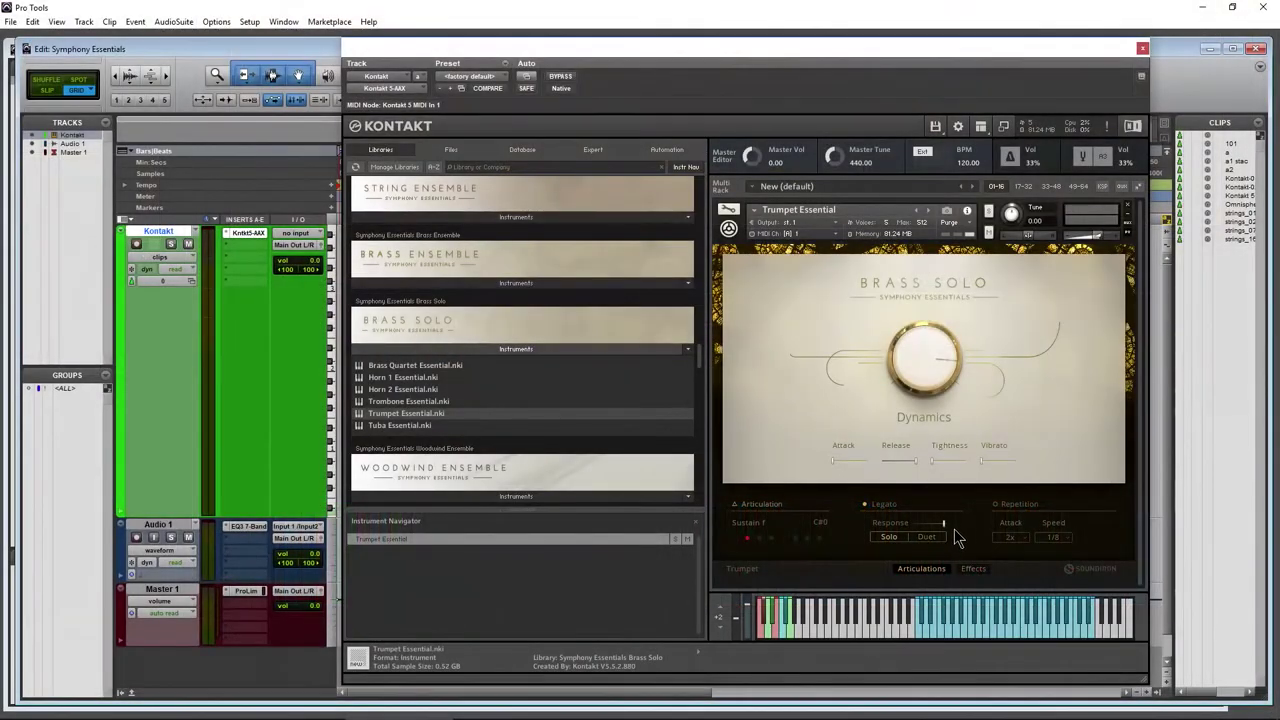
- Audition the trumpet's Staccato Triple Tongue, Sustain Str. Mute, Sforzando Mute and Swell Medium articulations
{"action": "left_click", "coordinate": [760, 539]}
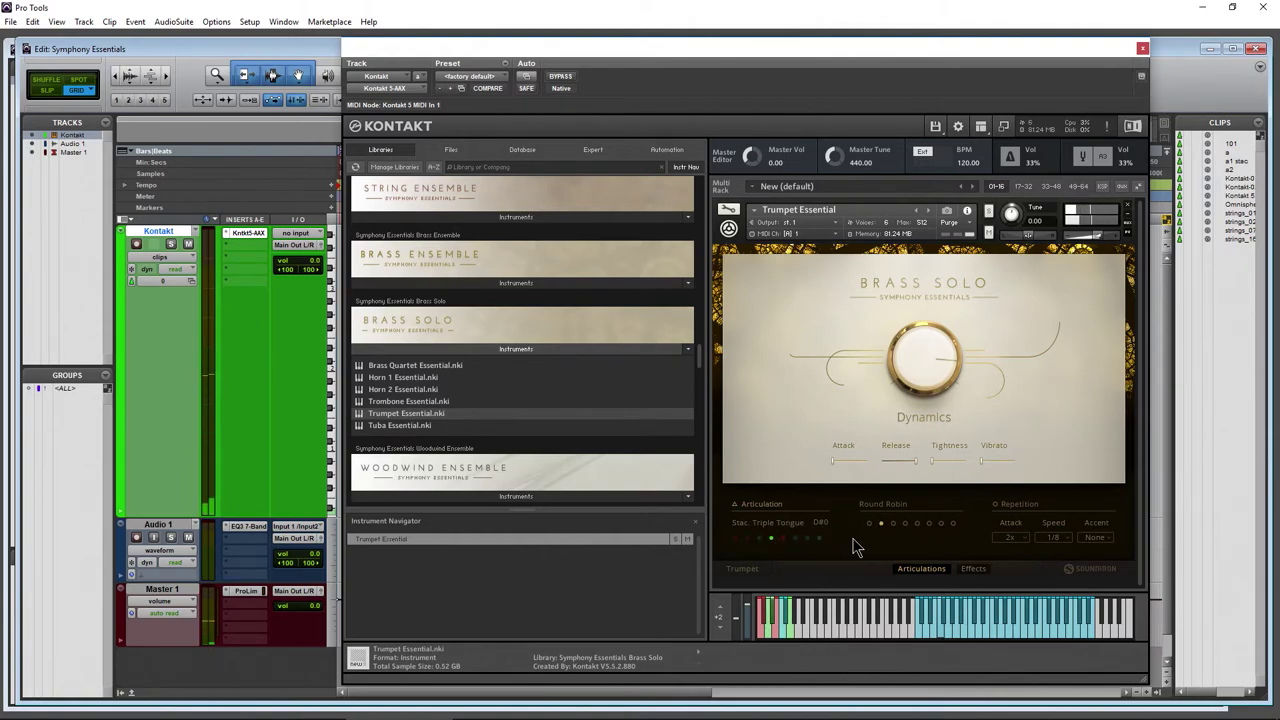
{"action": "left_click", "coordinate": [783, 540]}
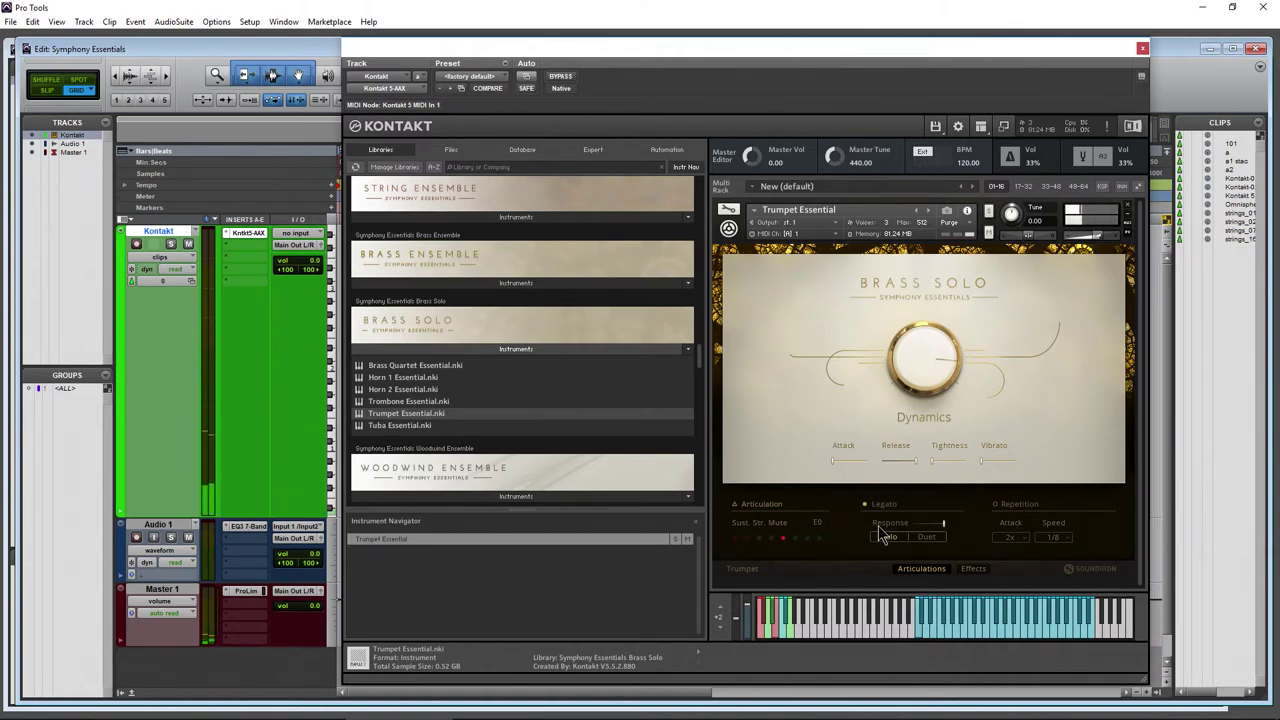
{"action": "left_click", "coordinate": [795, 539]}
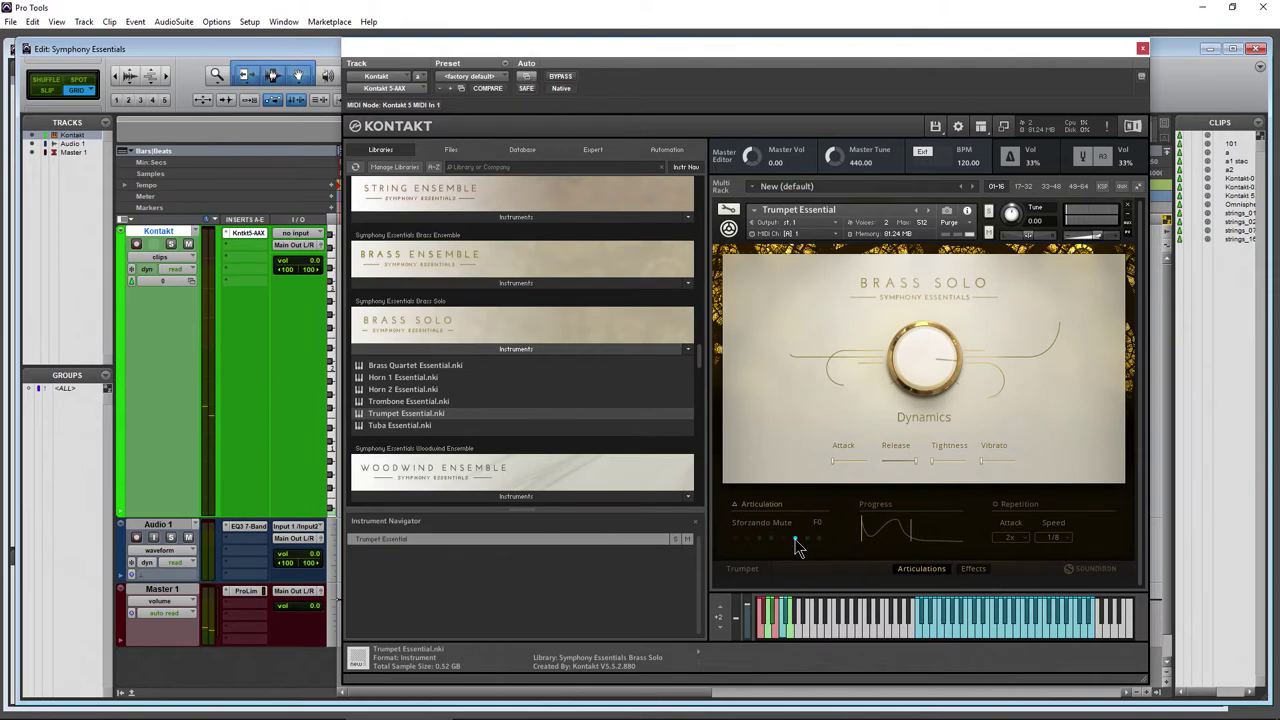
{"action": "left_click", "coordinate": [806, 539]}
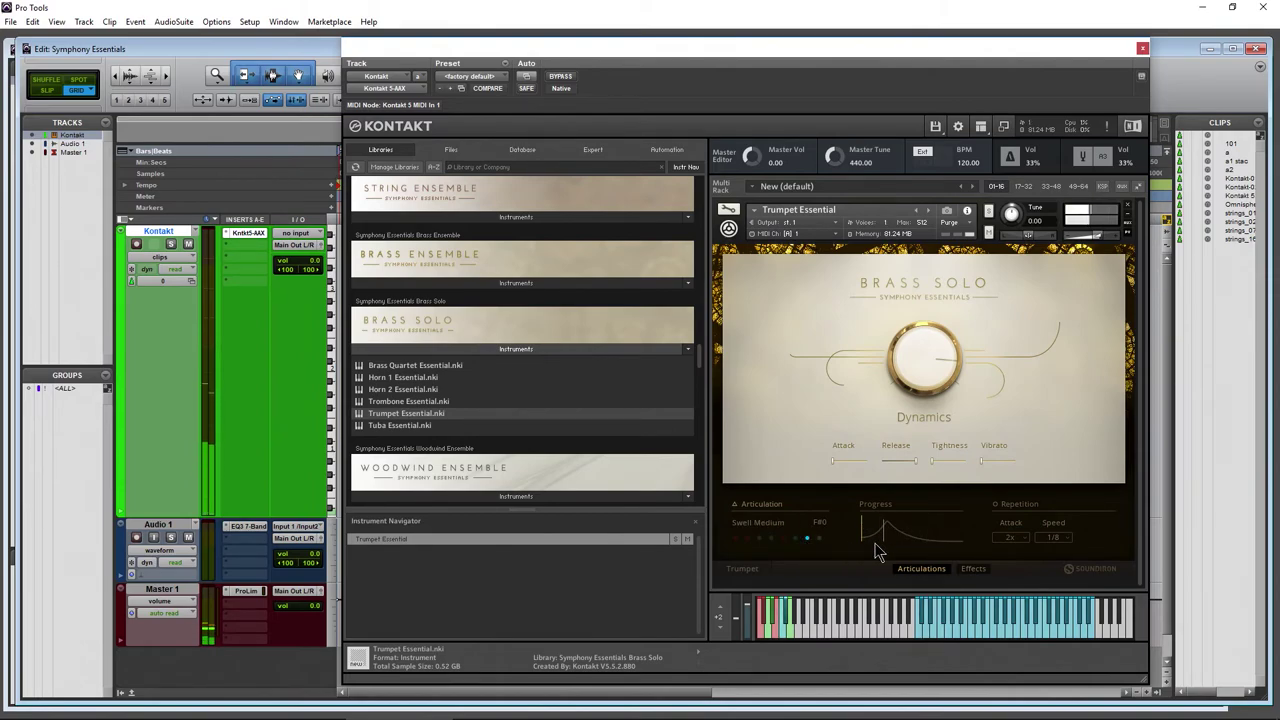
- Enable repetition with a 3x attack on Swell Medium, and switch the trumpet to Staccato Velocity in the last slot
{"action": "left_click", "coordinate": [997, 506]}
{"action": "left_click", "coordinate": [1010, 537]}
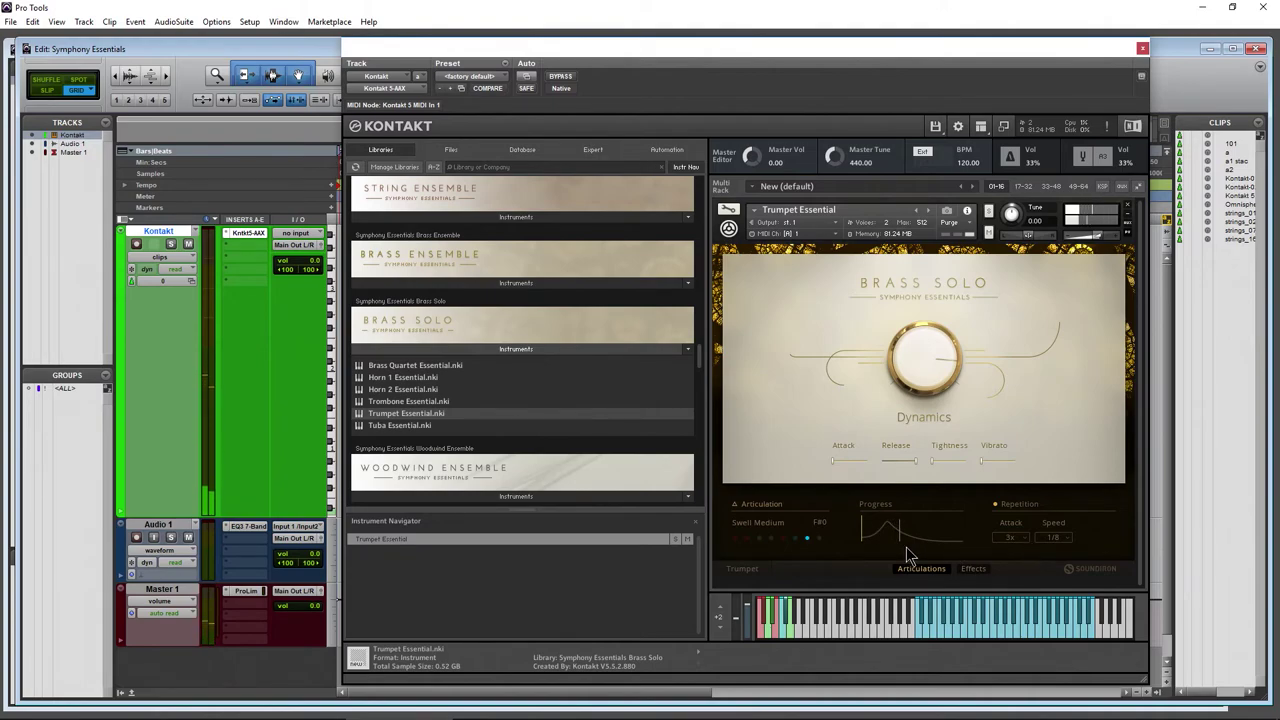
{"action": "left_click", "coordinate": [820, 539]}
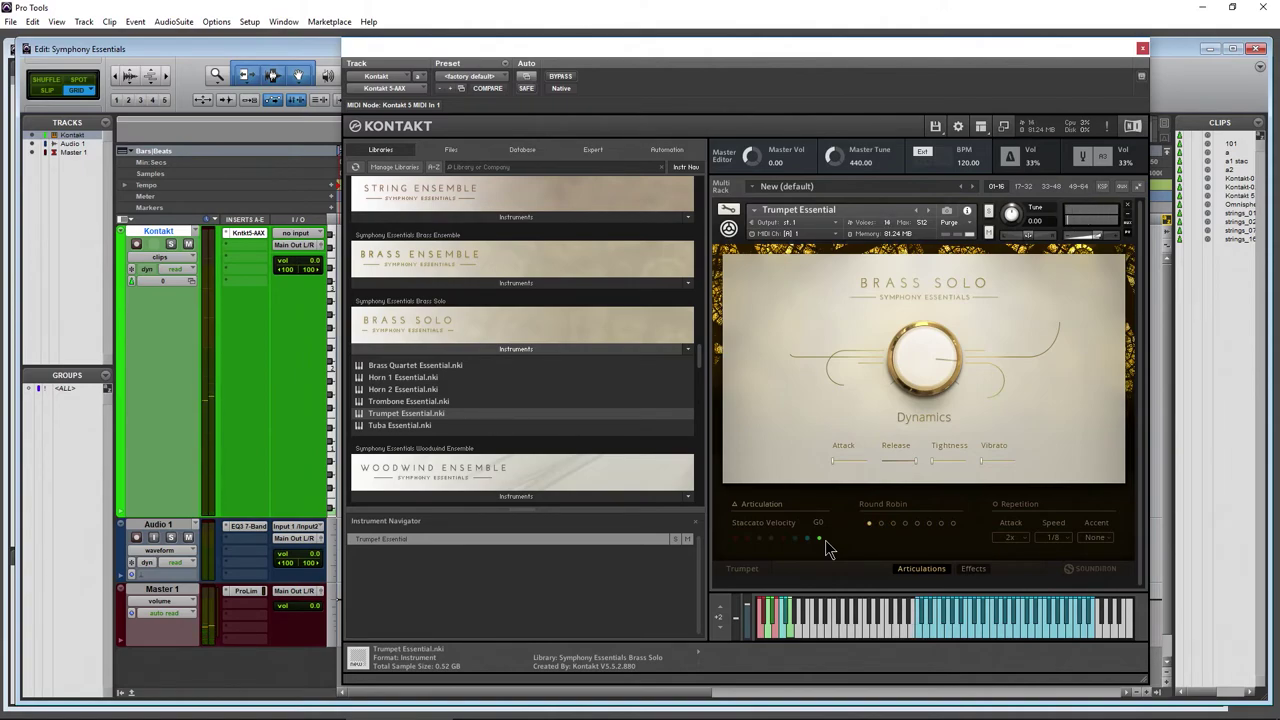
- Examine the trumpet's articulation slots and the sustain articulations available in the slot setup
{"action": "left_click", "coordinate": [794, 504]}
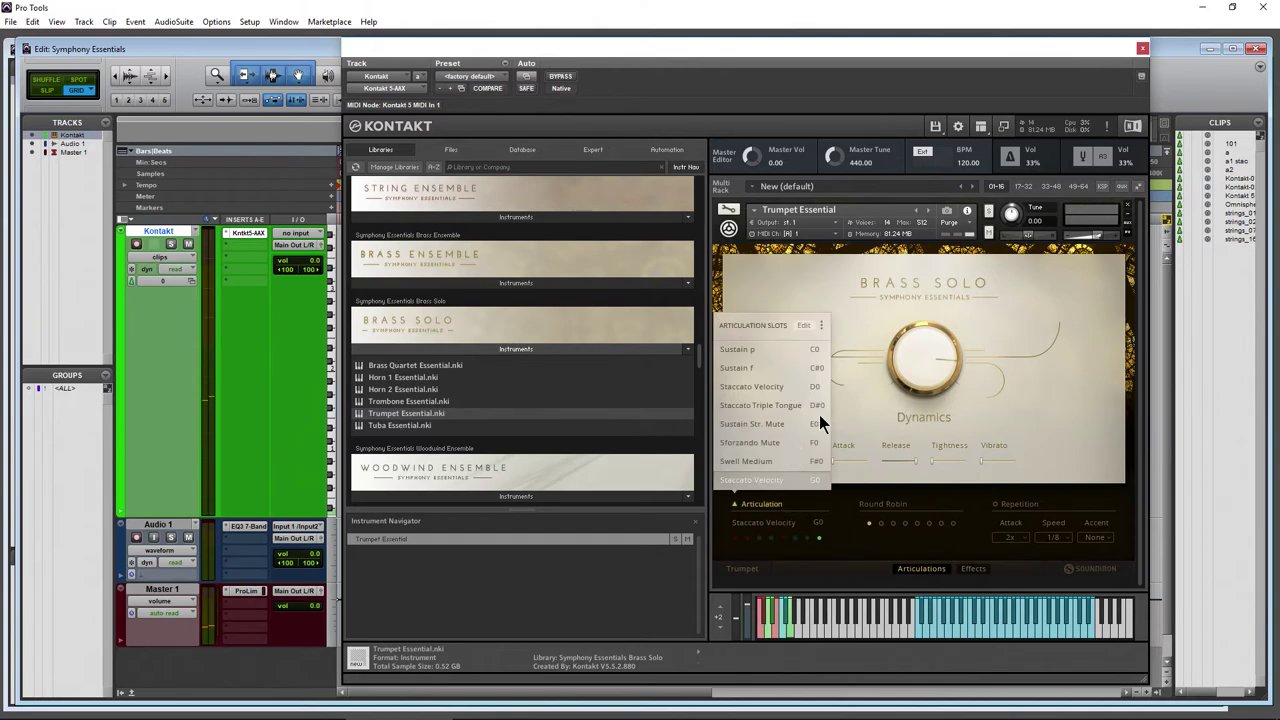
{"action": "left_click", "coordinate": [805, 326]}
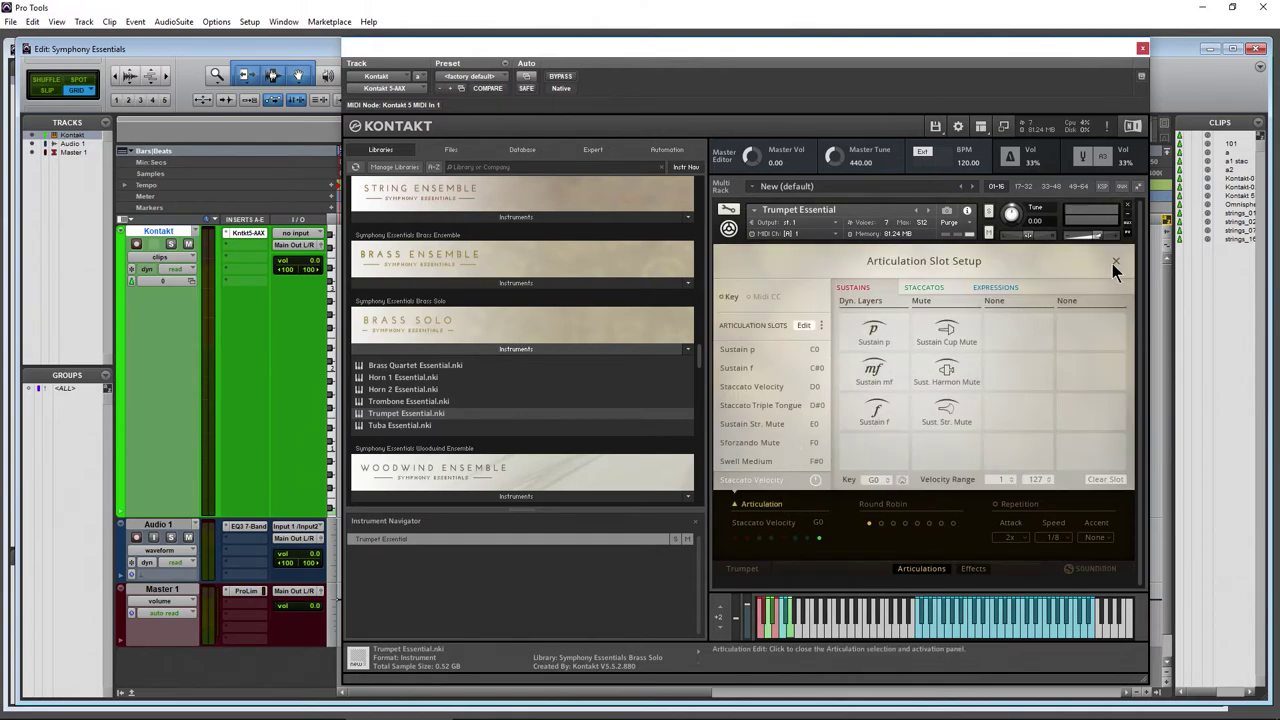
{"action": "left_click", "coordinate": [1115, 262]}
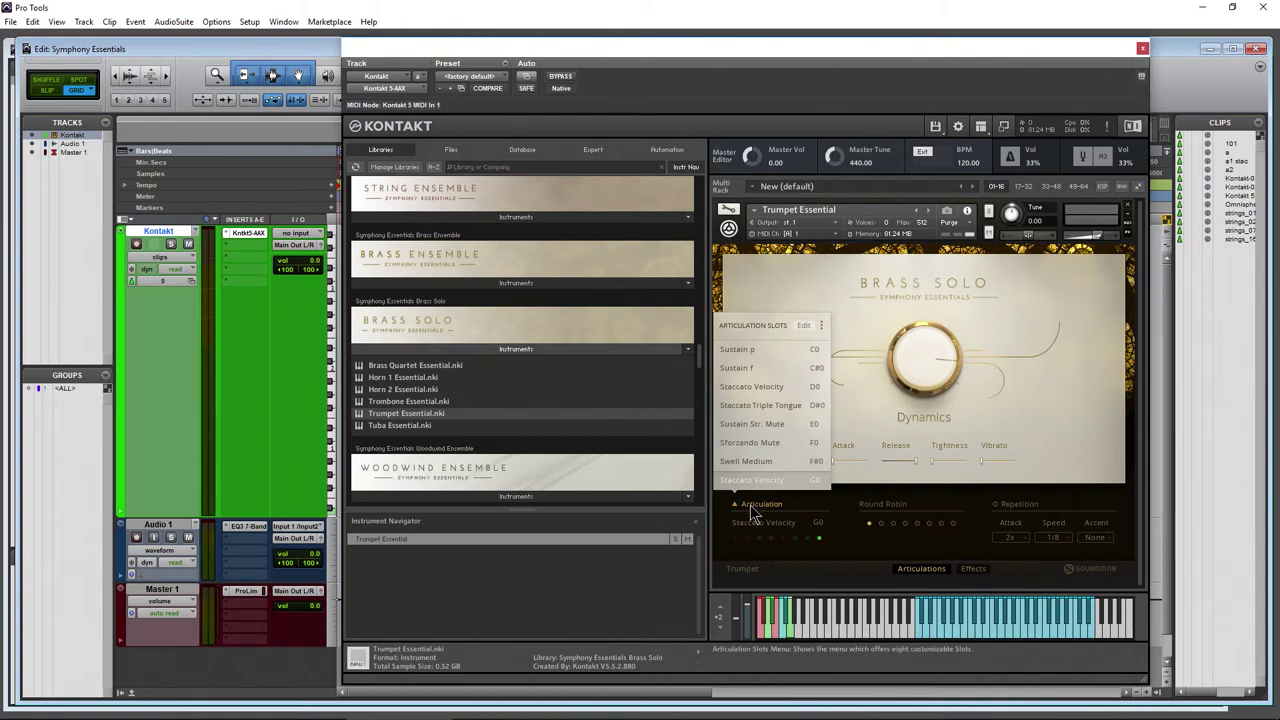
- Remove the trumpet from the rack and load Woodwind Ensemble Essential from the Woodwind Ensemble library
{"action": "left_click", "coordinate": [1127, 208]}
{"action": "left_click", "coordinate": [647, 414]}
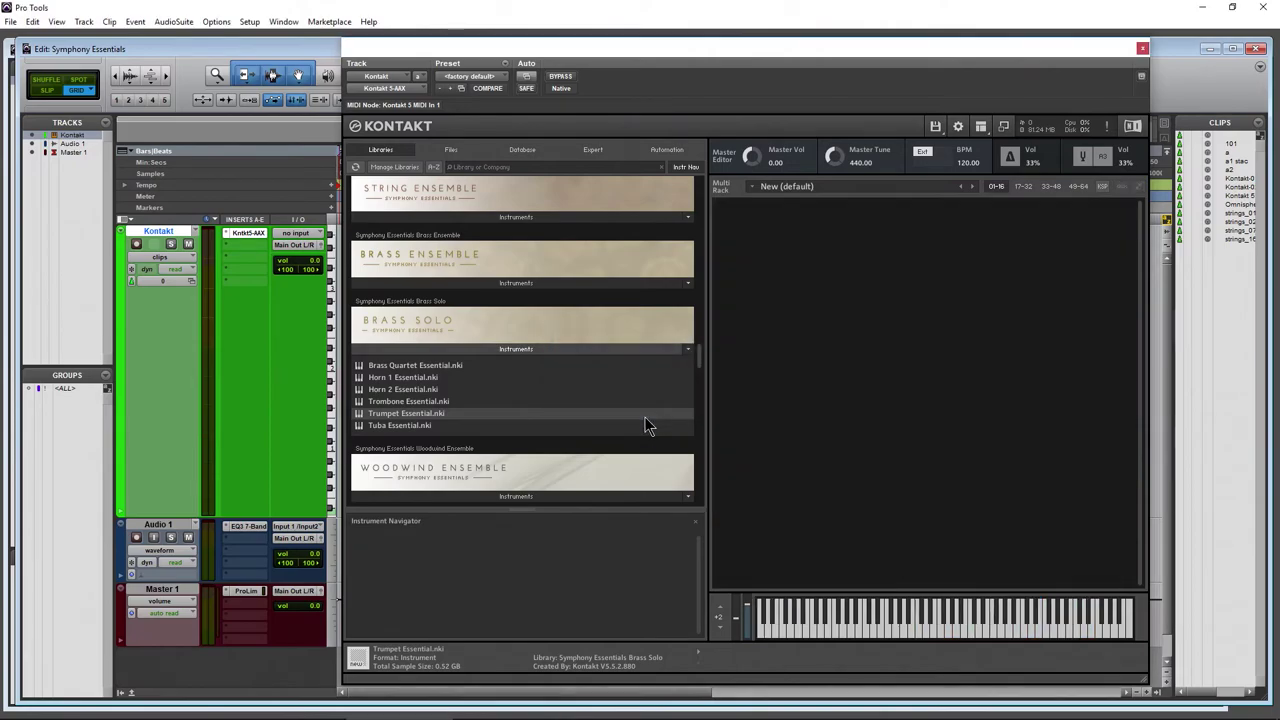
{"action": "left_click", "coordinate": [508, 351]}
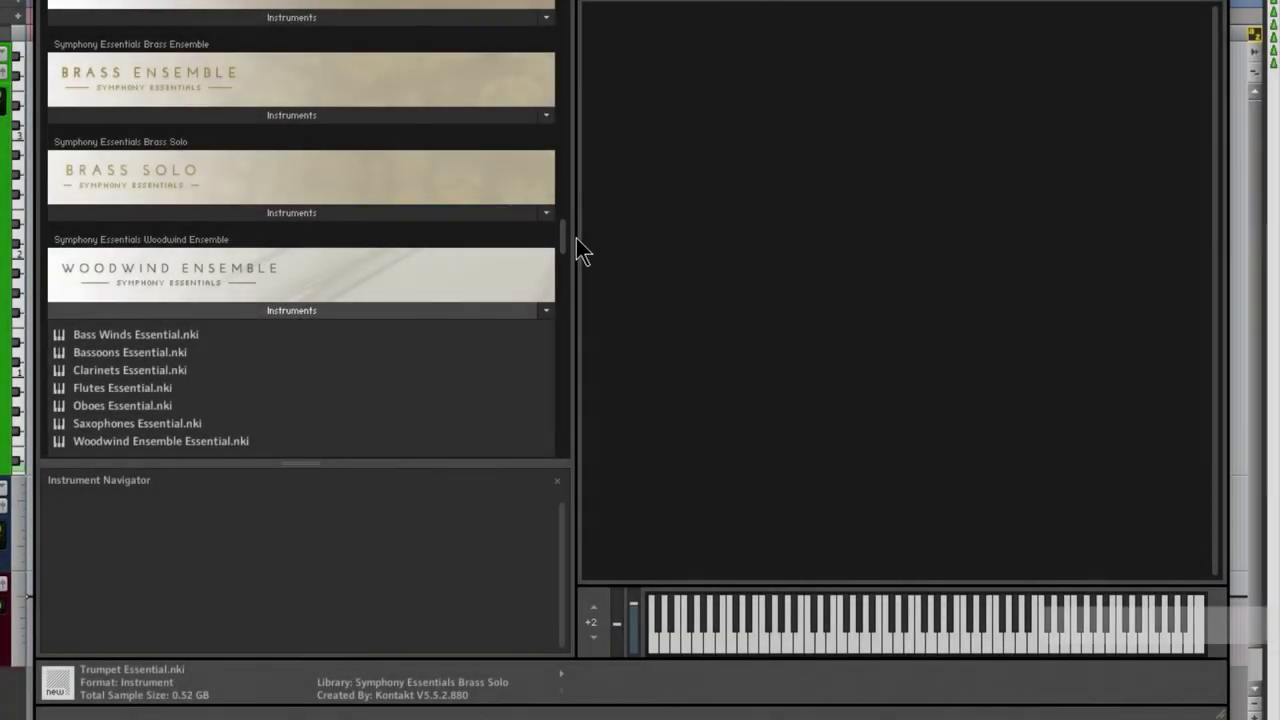
{"action": "scroll", "coordinate": [566, 244], "scroll_direction": "down", "scroll_amount": 3}
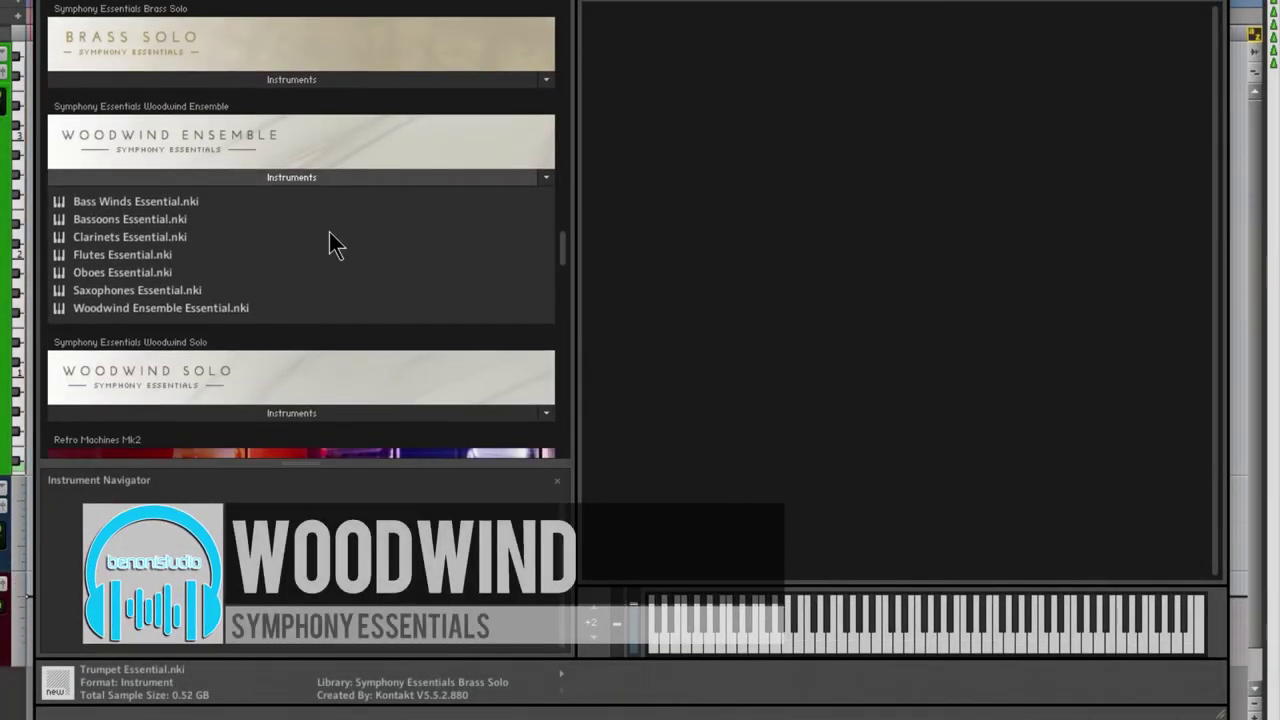
{"action": "left_click_drag", "start_coordinate": [170, 318], "coordinate": [785, 188]}
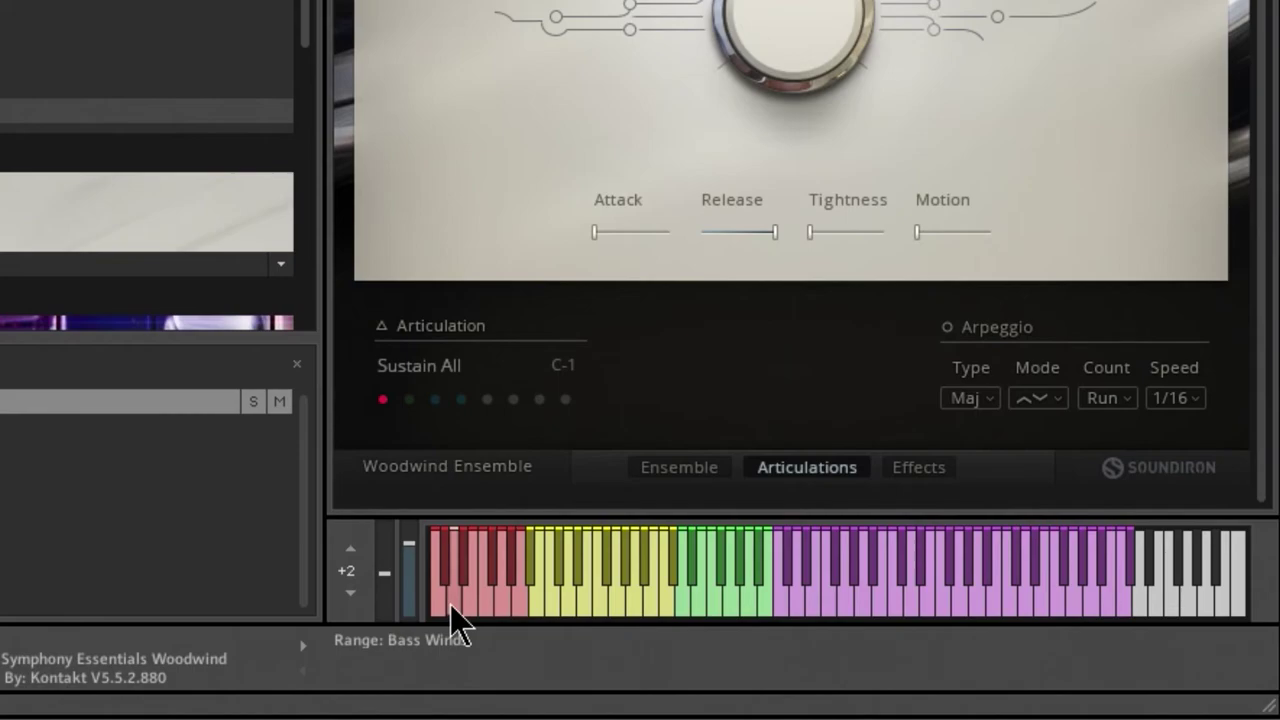
- Shift the displayed keyboard range down one octave, and audition the woodwinds' Staccato and third-slot articulations
{"action": "left_click", "coordinate": [350, 592]}
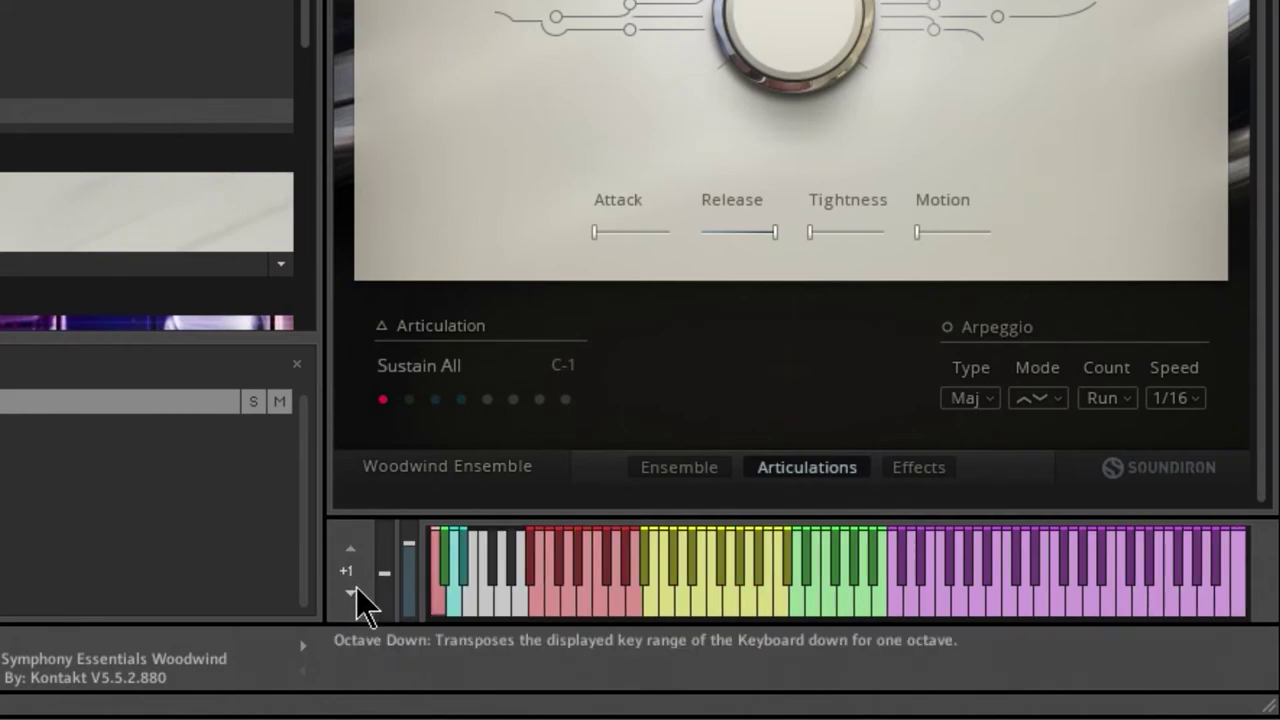
{"action": "left_click", "coordinate": [409, 399]}
{"action": "left_click", "coordinate": [434, 399]}
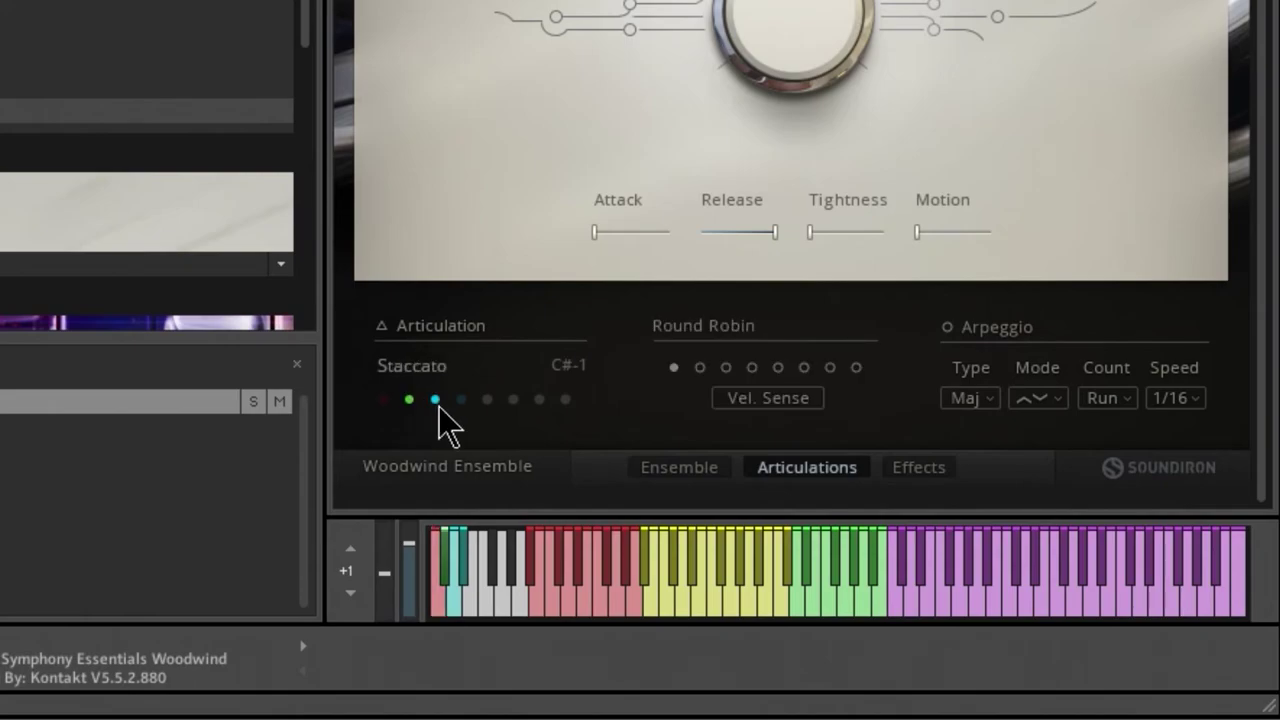
- Return the woodwinds to Sustain All and enable the arpeggio with its type set to Min
{"action": "left_click", "coordinate": [384, 400]}
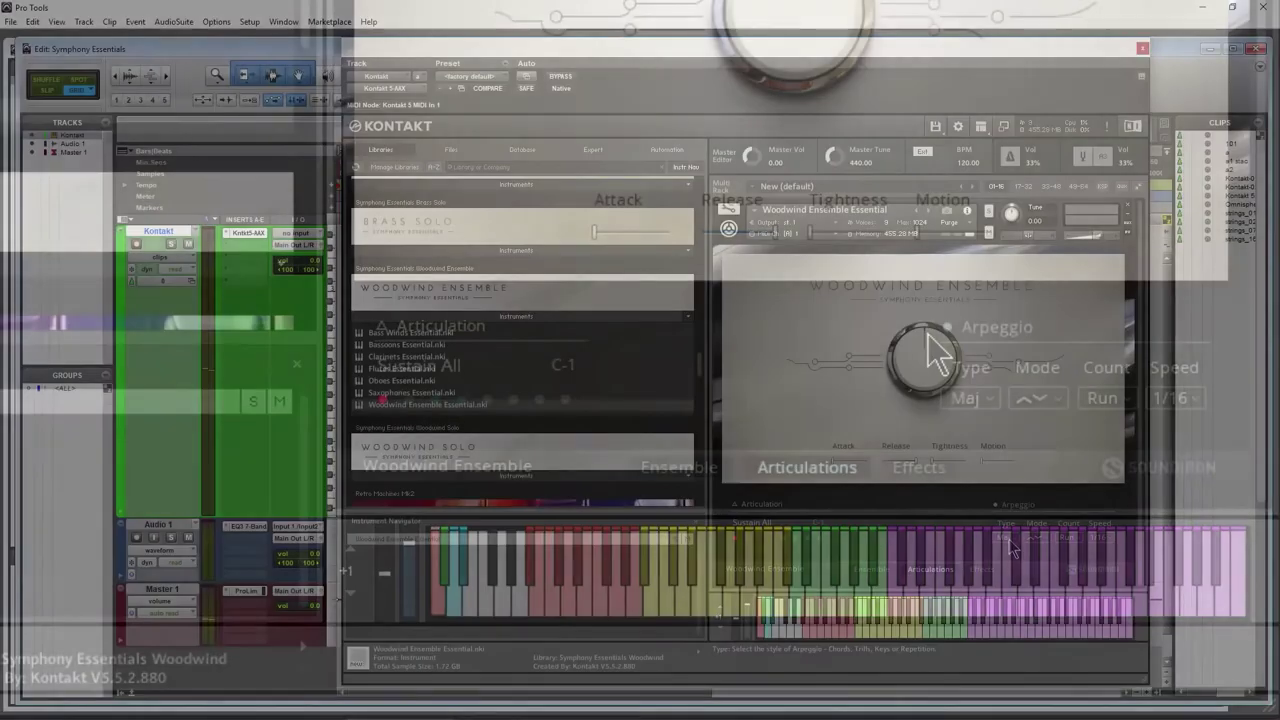
{"action": "left_click", "coordinate": [969, 398]}
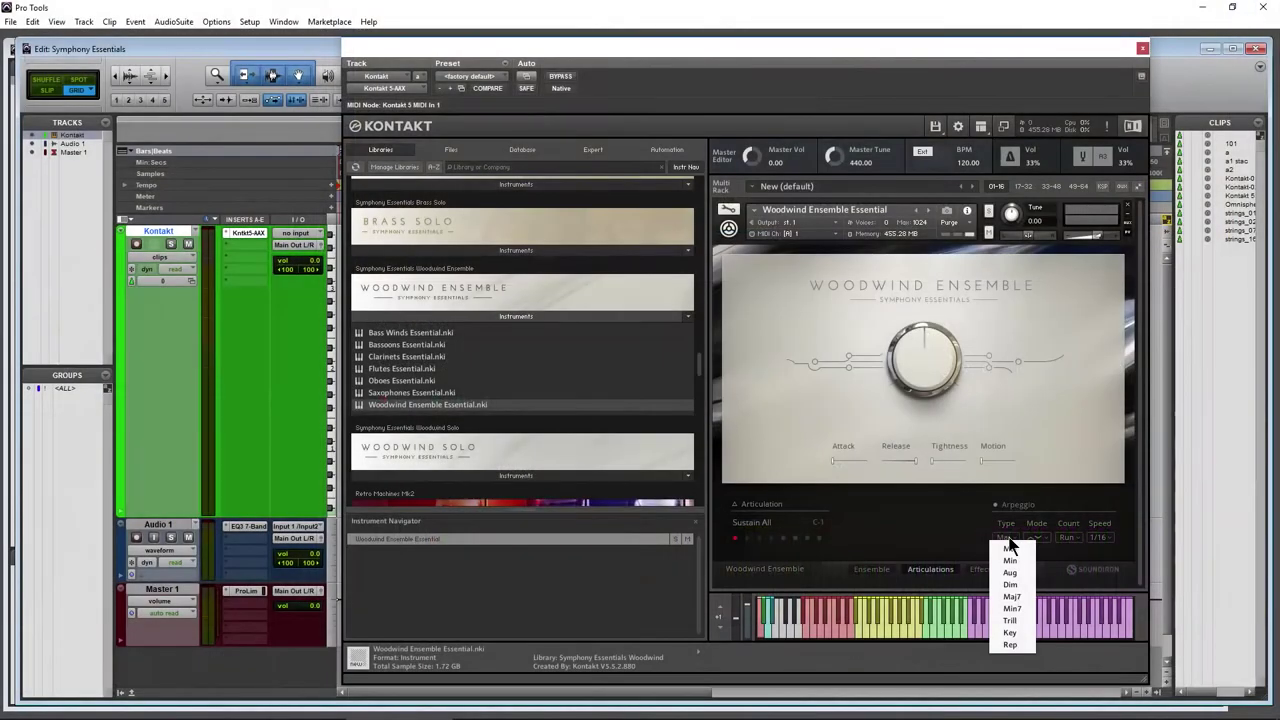
{"action": "left_click", "coordinate": [981, 455]}
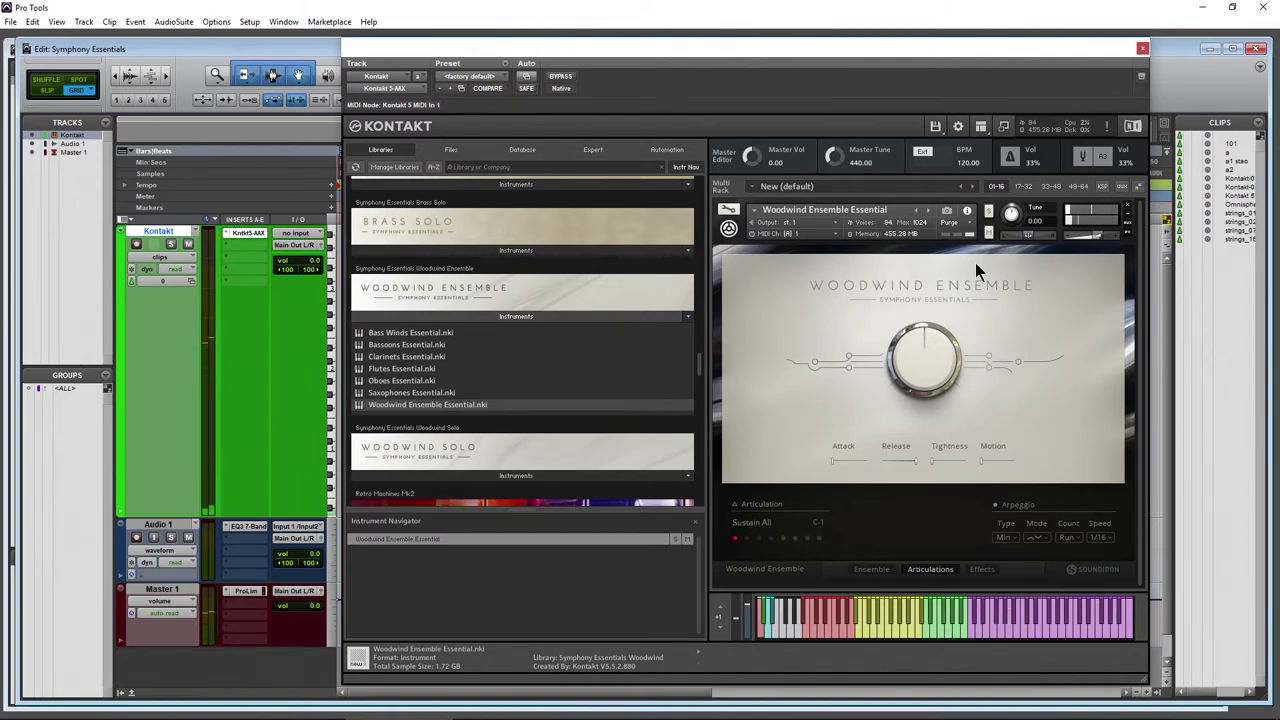
- Move the instrument window clear of the transport, set the session tempo to 90, and set the arpeggio speed to 1/8
{"action": "left_click_drag", "start_coordinate": [1125, 84], "coordinate": [950, 92]}
{"action": "left_click_drag", "start_coordinate": [875, 67], "coordinate": [784, 70]}
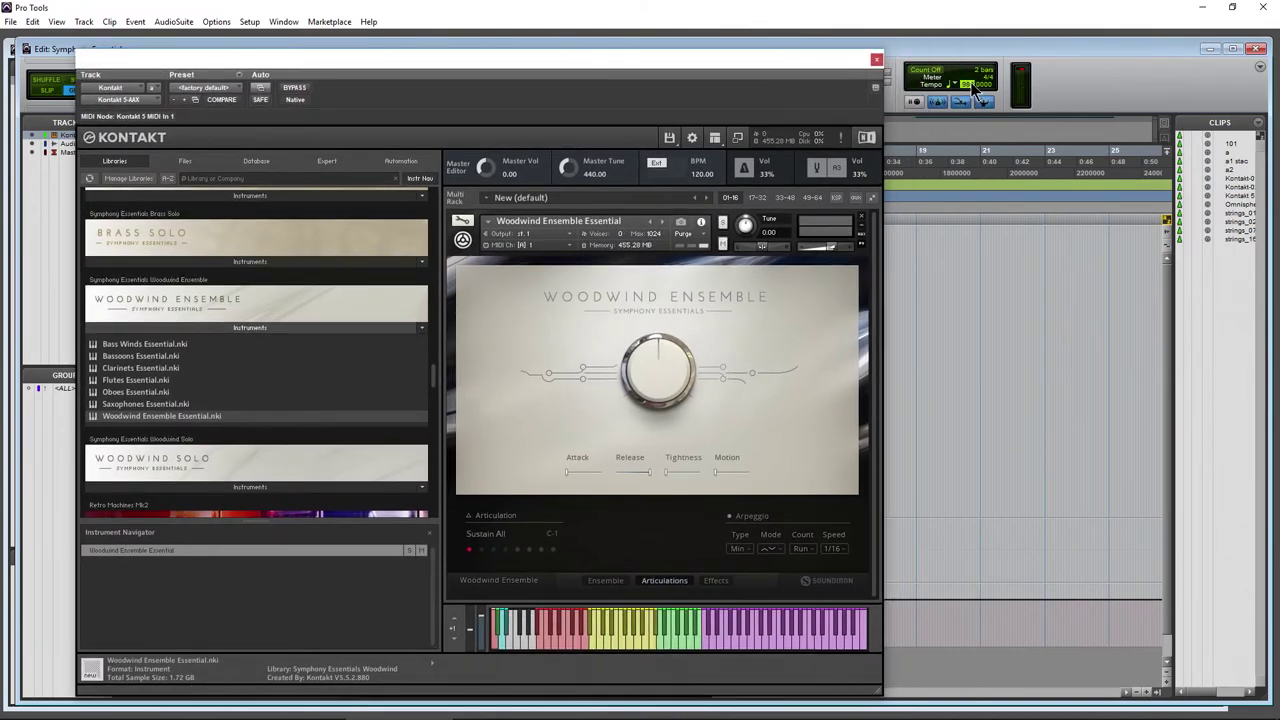
{"action": "type", "text": "90"}
{"action": "key", "text": "Return"}
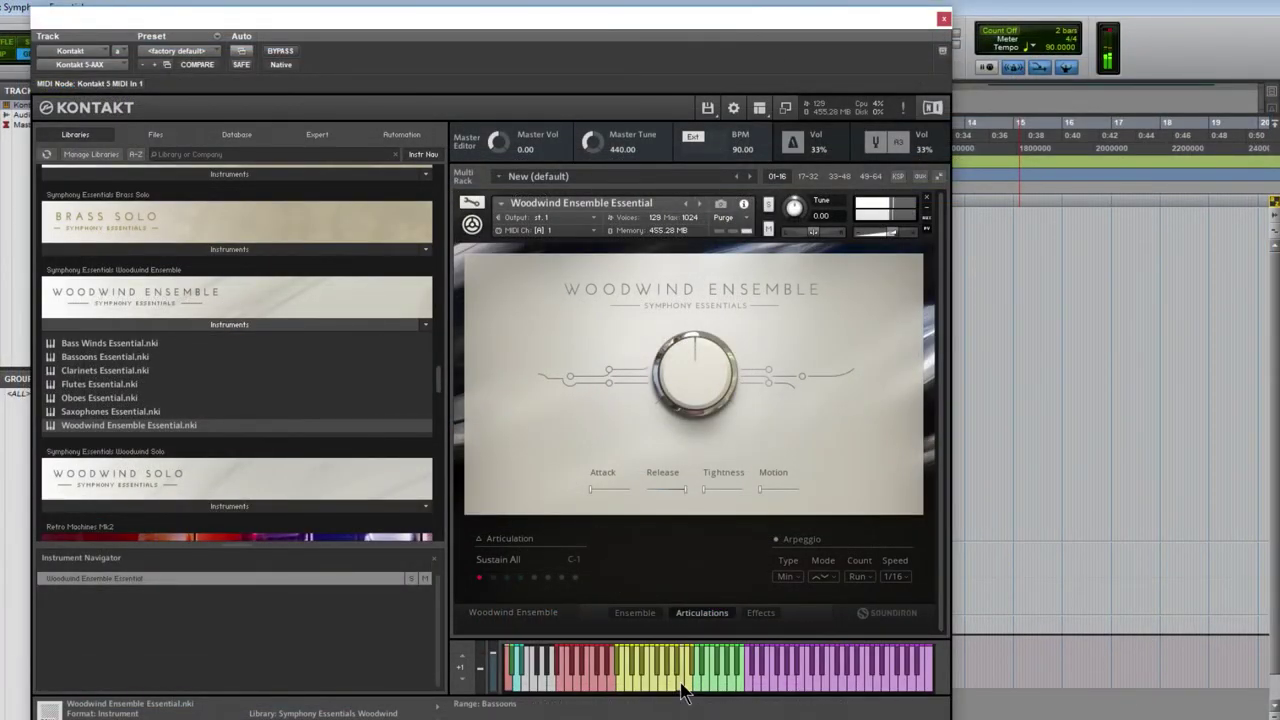
{"action": "left_click", "coordinate": [900, 578]}
{"action": "left_click", "coordinate": [903, 590]}
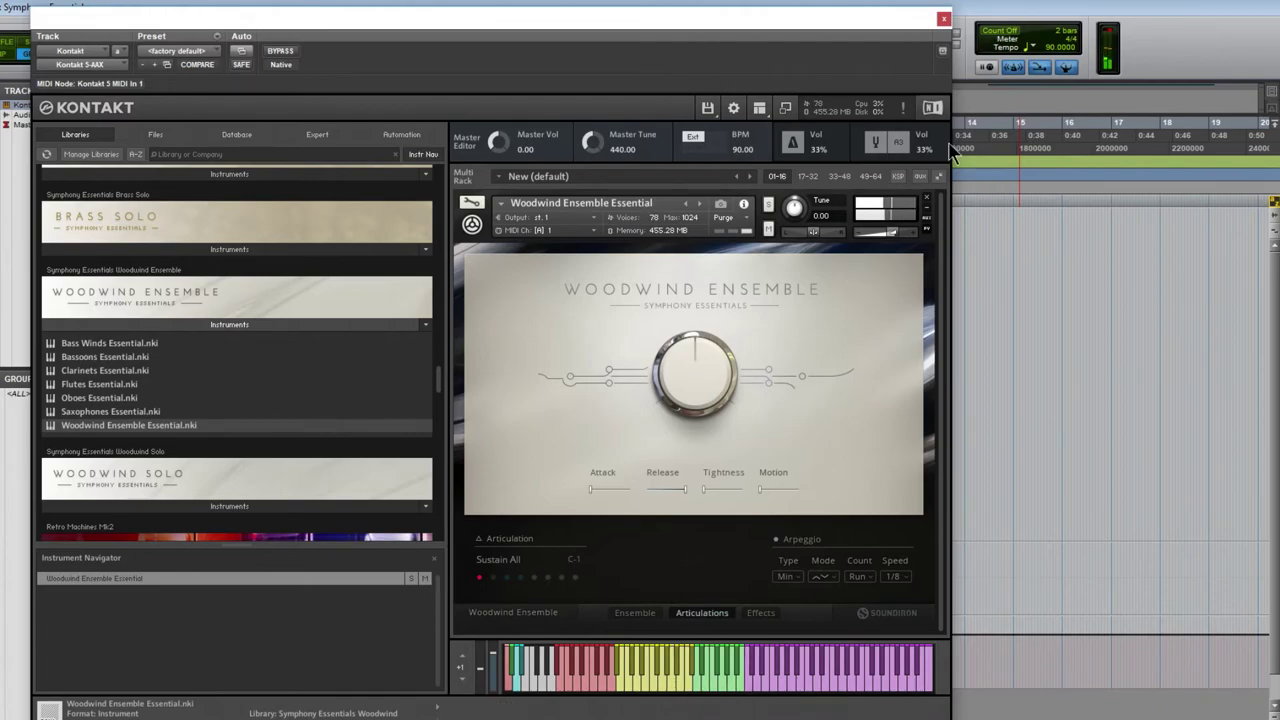
- Set the session tempo back to 120, and change the woodwinds' arpeggio mode to Up
{"action": "left_click", "coordinate": [1050, 47]}
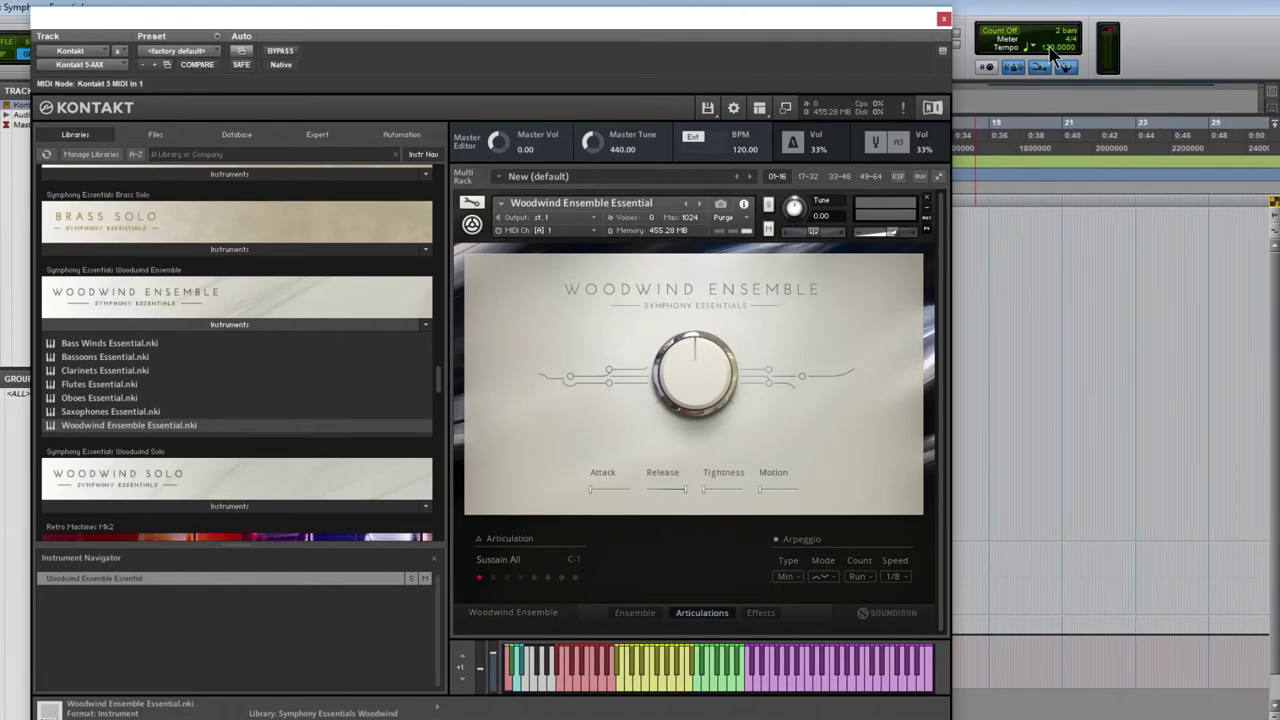
{"action": "left_click_drag", "start_coordinate": [706, 29], "coordinate": [1010, 18]}
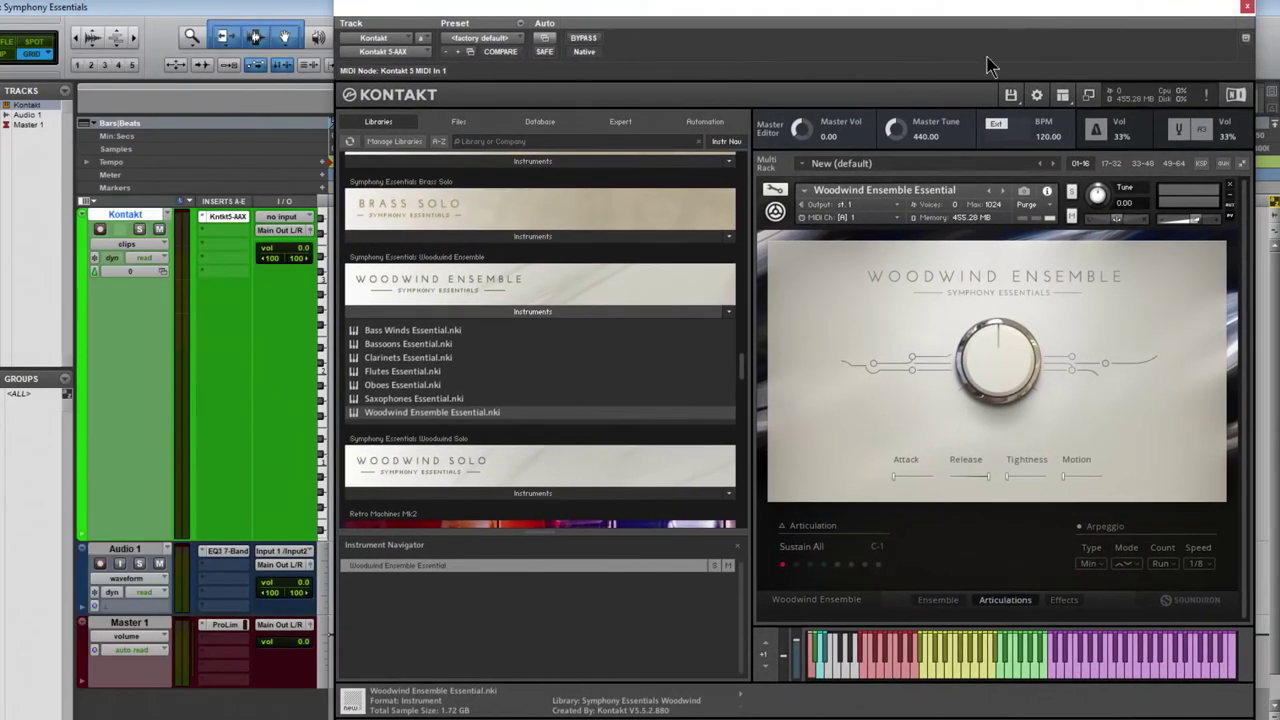
{"action": "left_click", "coordinate": [1120, 566]}
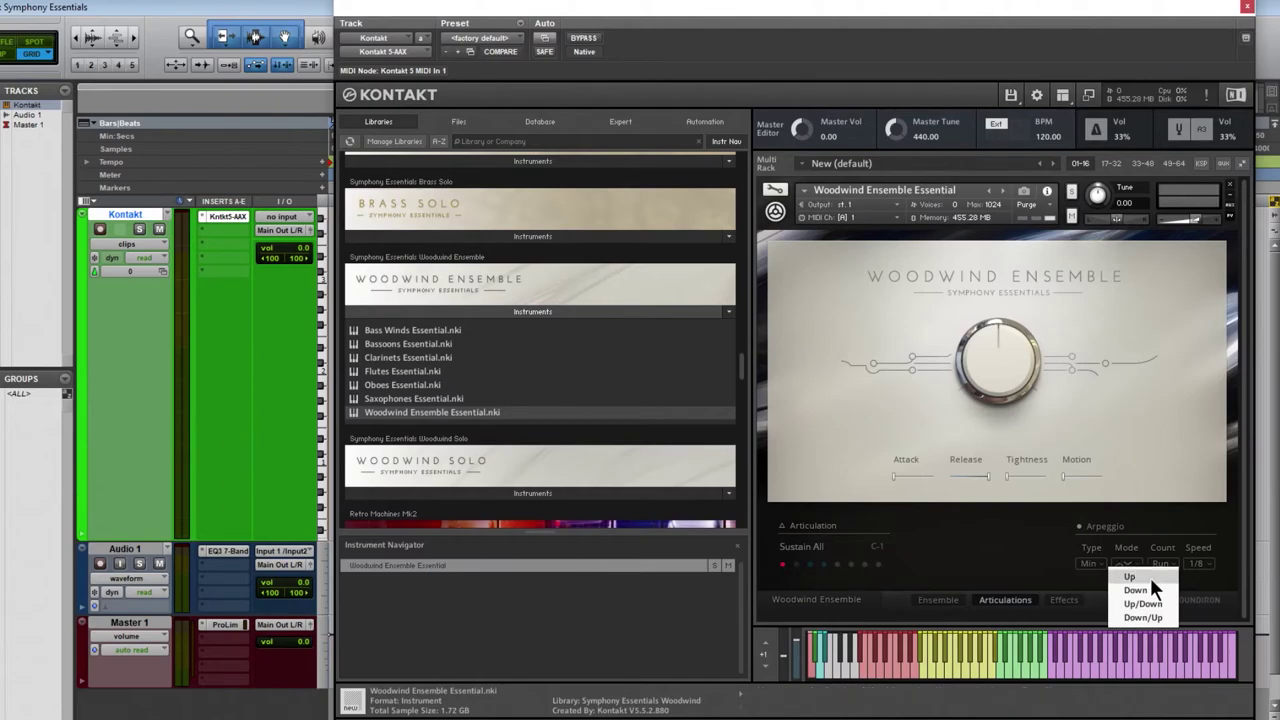
{"action": "left_click", "coordinate": [1146, 579]}
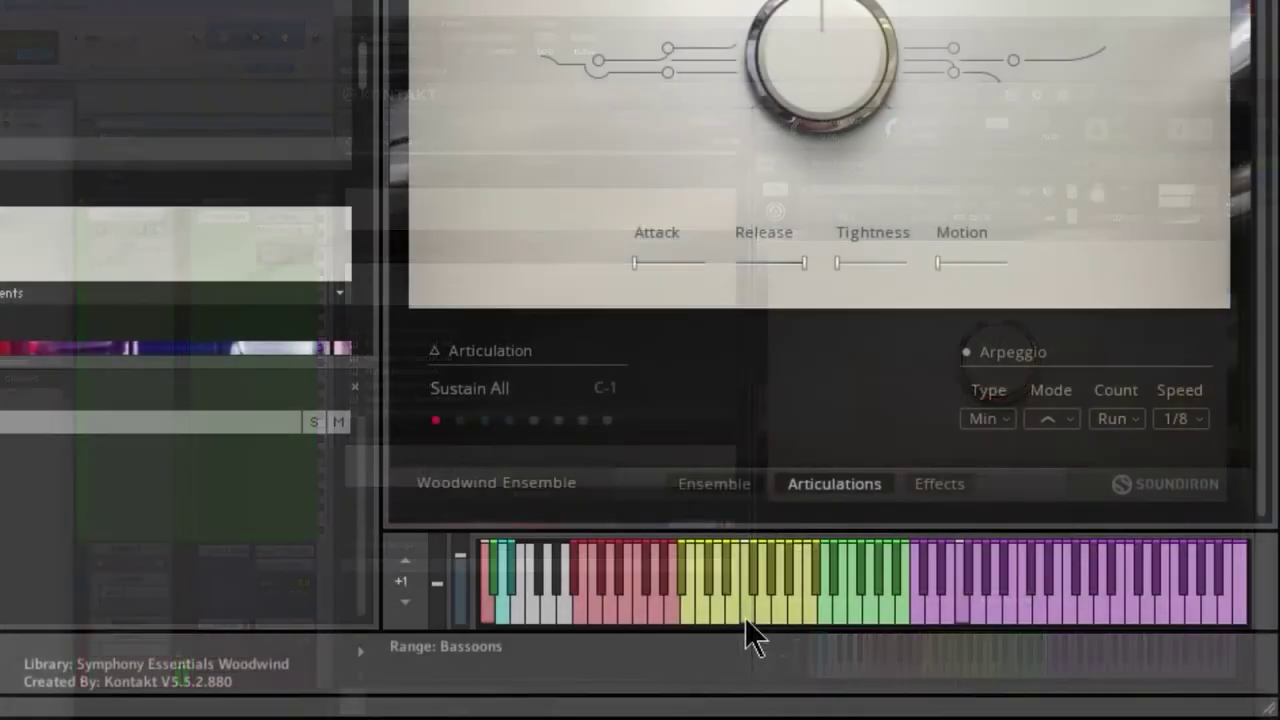
- Try the woodwinds' arpeggio with its mode set to Down/Up and its speed set to 1/32
{"action": "left_click", "coordinate": [1055, 420]}
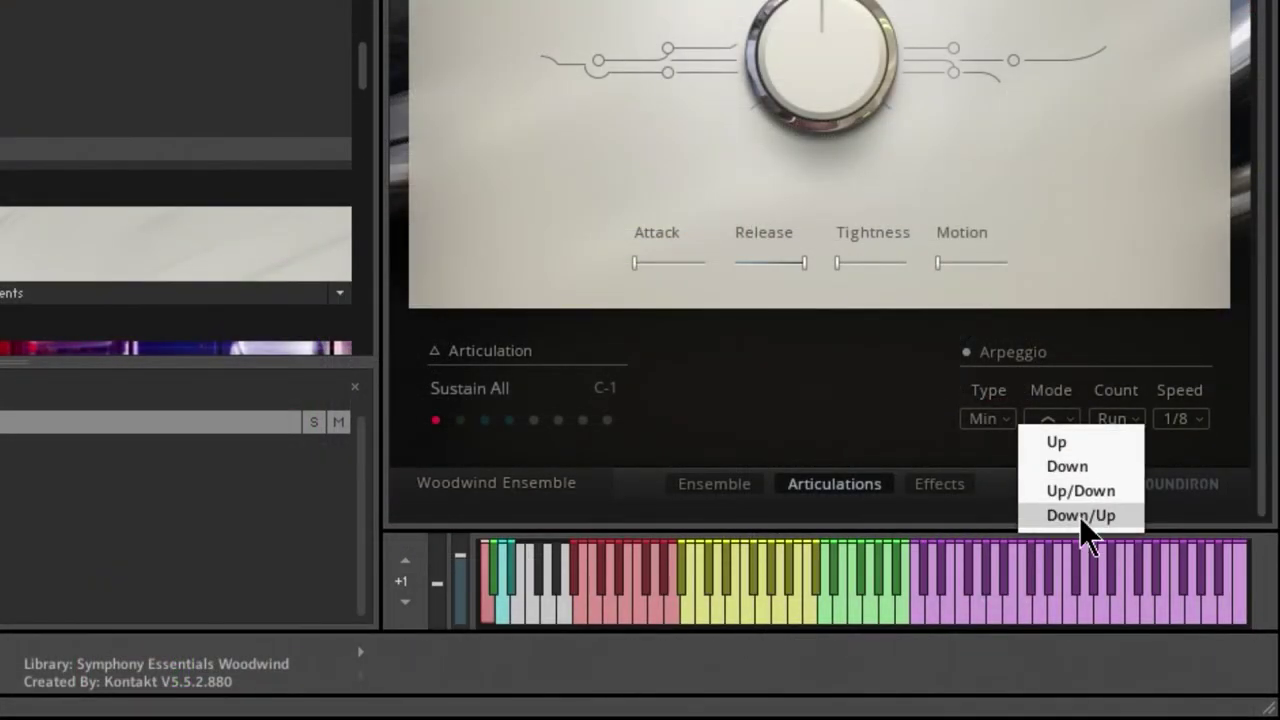
{"action": "left_click", "coordinate": [1079, 516]}
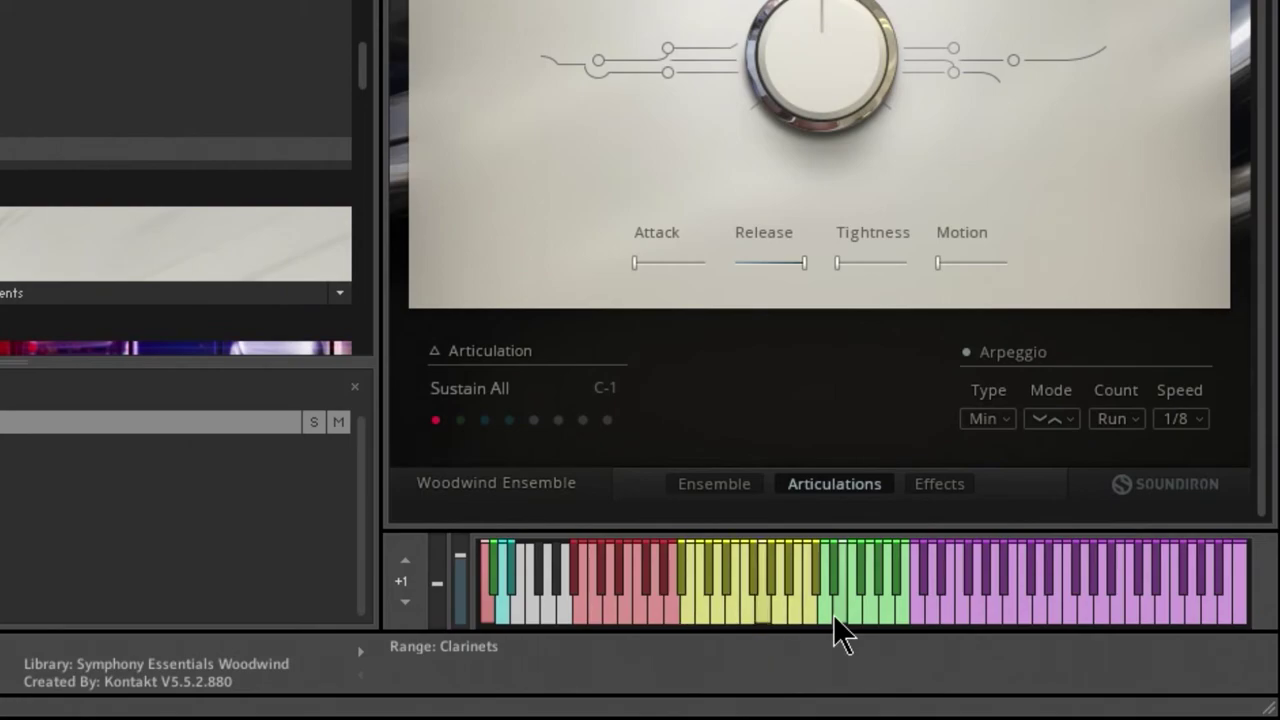
{"action": "left_click", "coordinate": [1180, 420]}
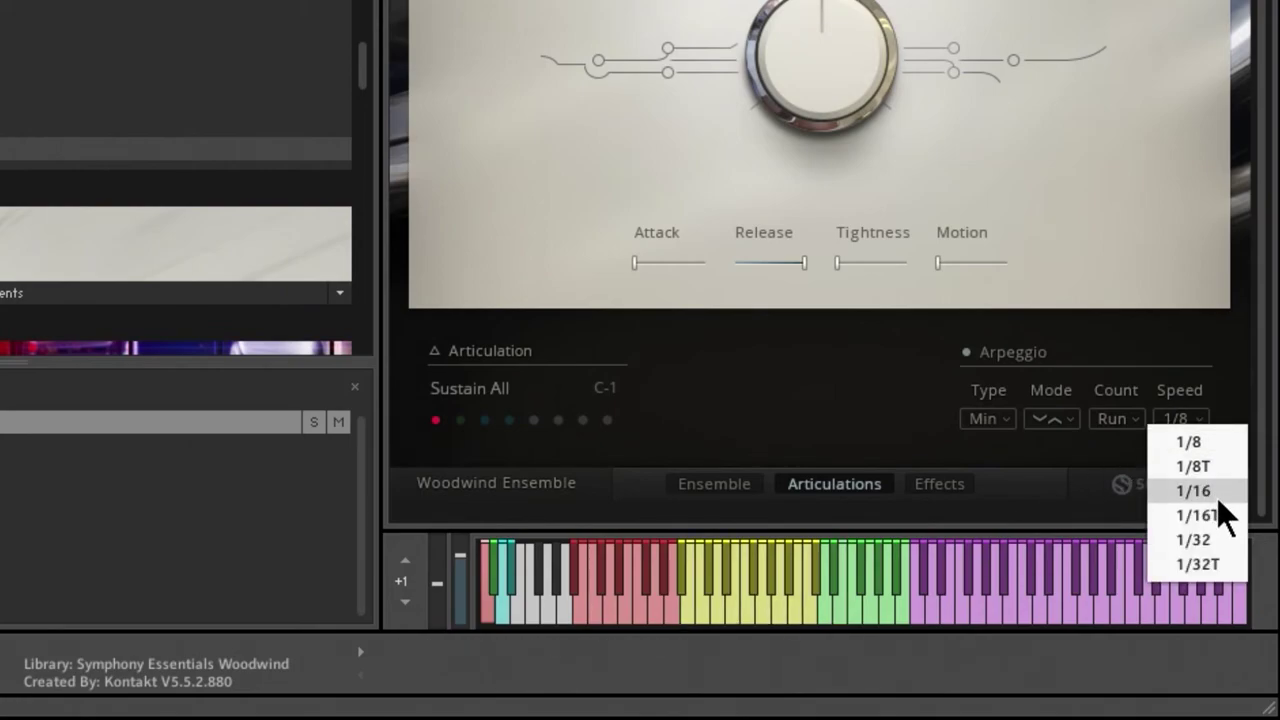
{"action": "left_click", "coordinate": [1198, 541]}
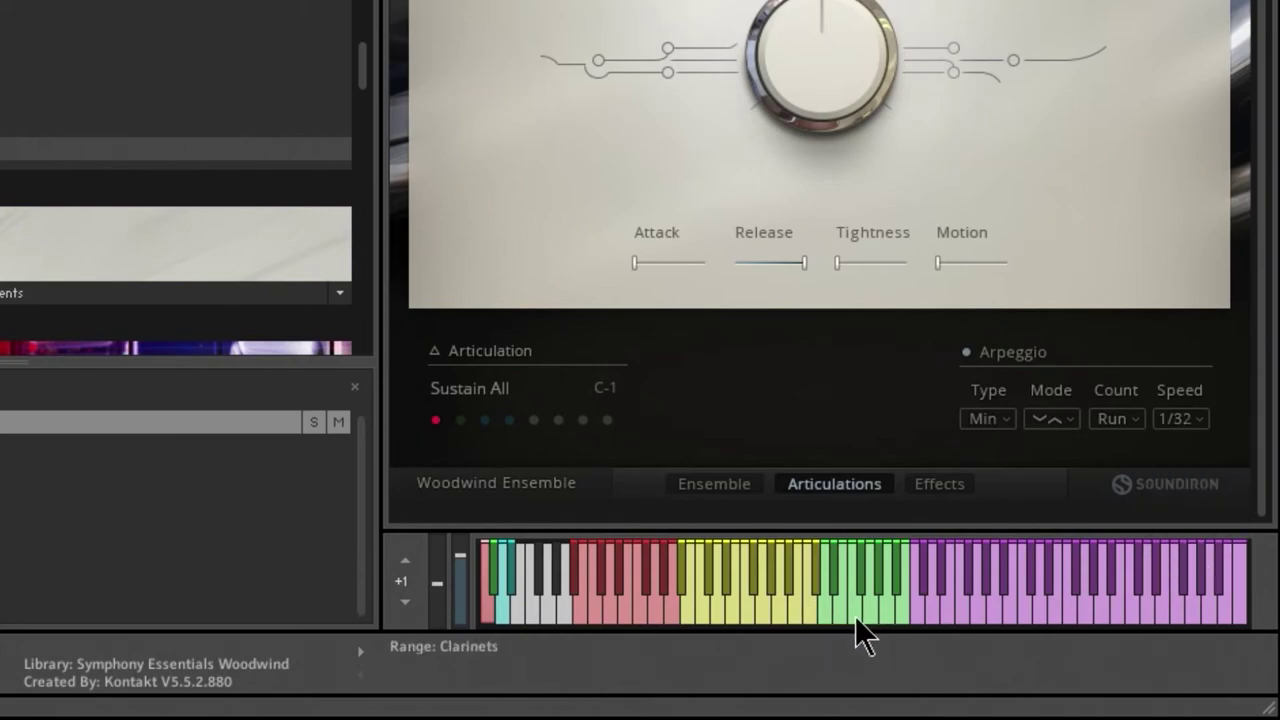
- Set the woodwinds' arpeggio speed to 1/16 and its mode to Up/Down
{"action": "left_click", "coordinate": [1180, 420]}
{"action": "left_click", "coordinate": [1195, 490]}
{"action": "left_click", "coordinate": [1048, 418]}
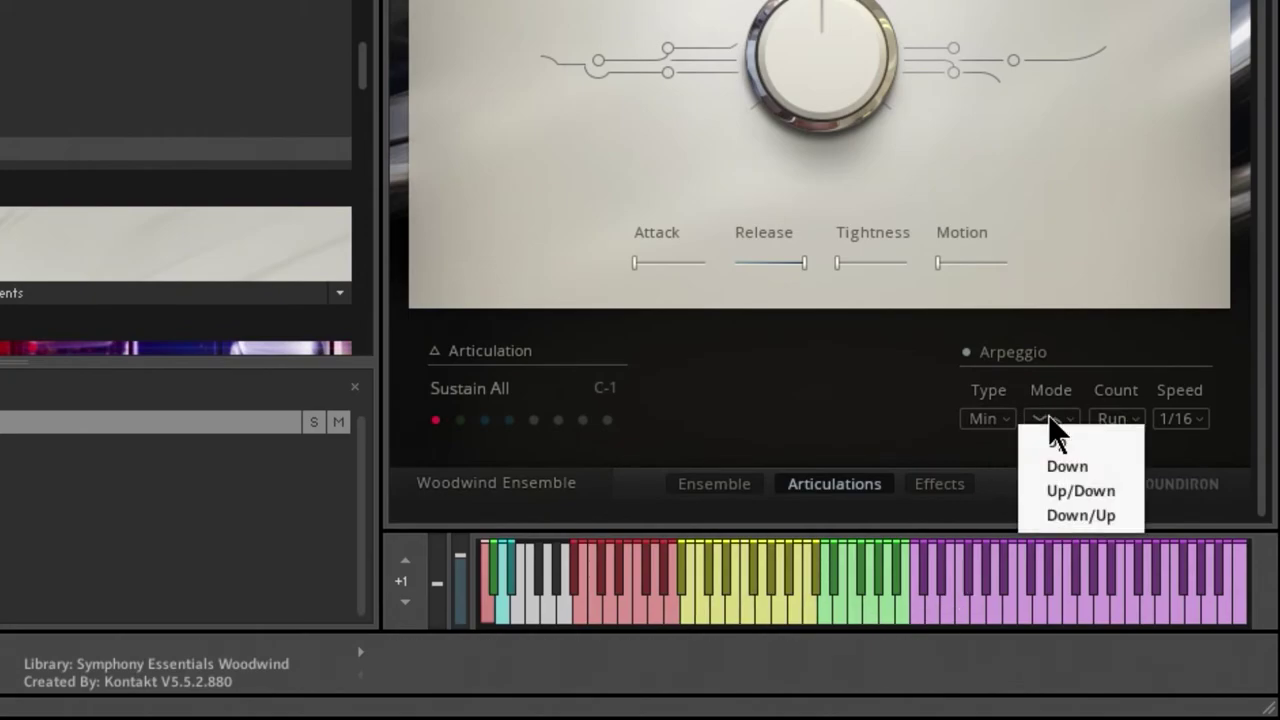
{"action": "left_click", "coordinate": [1083, 490]}
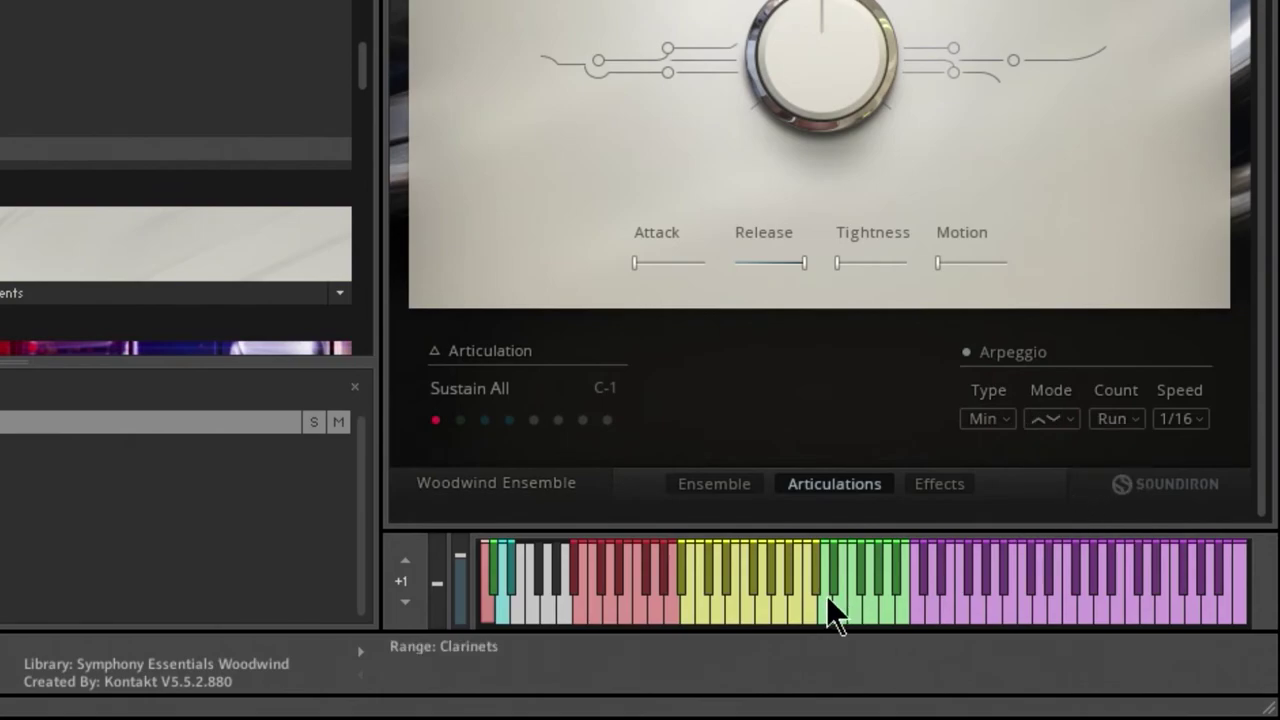
- Try arpeggio counts of 3x and 7x, and return the count to Run
{"action": "left_click", "coordinate": [1129, 418]}
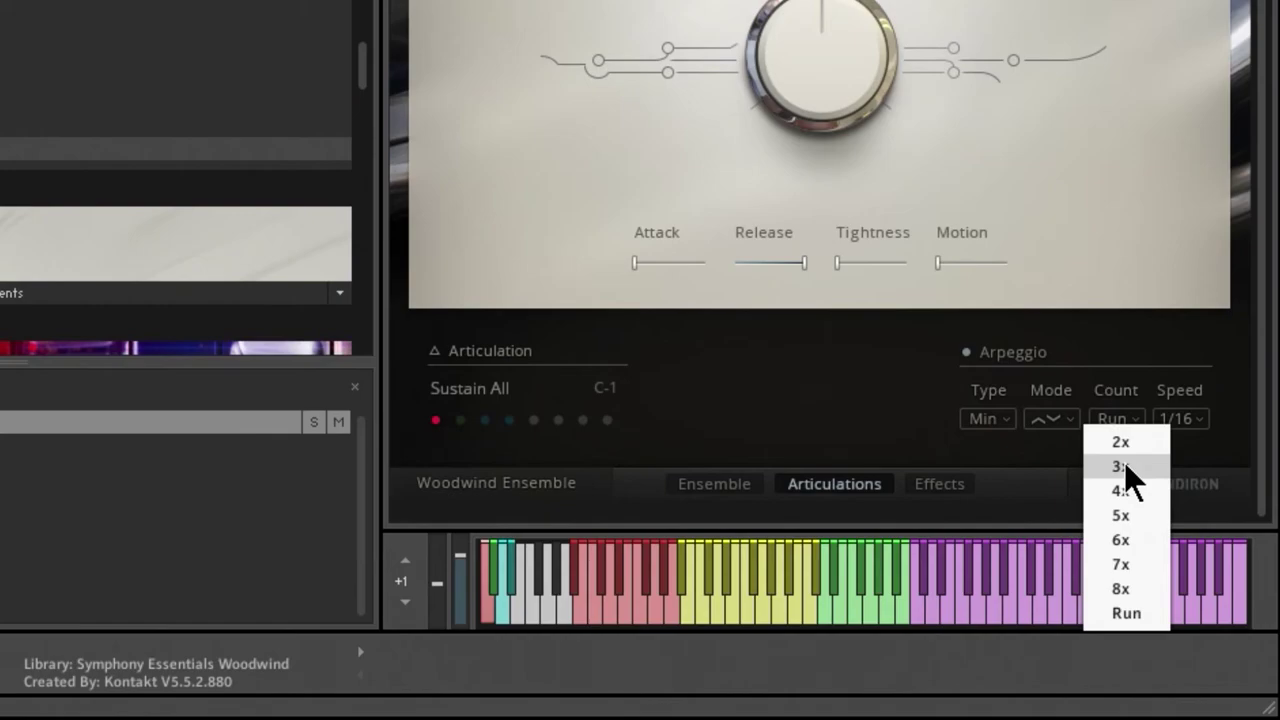
{"action": "left_click", "coordinate": [1123, 466]}
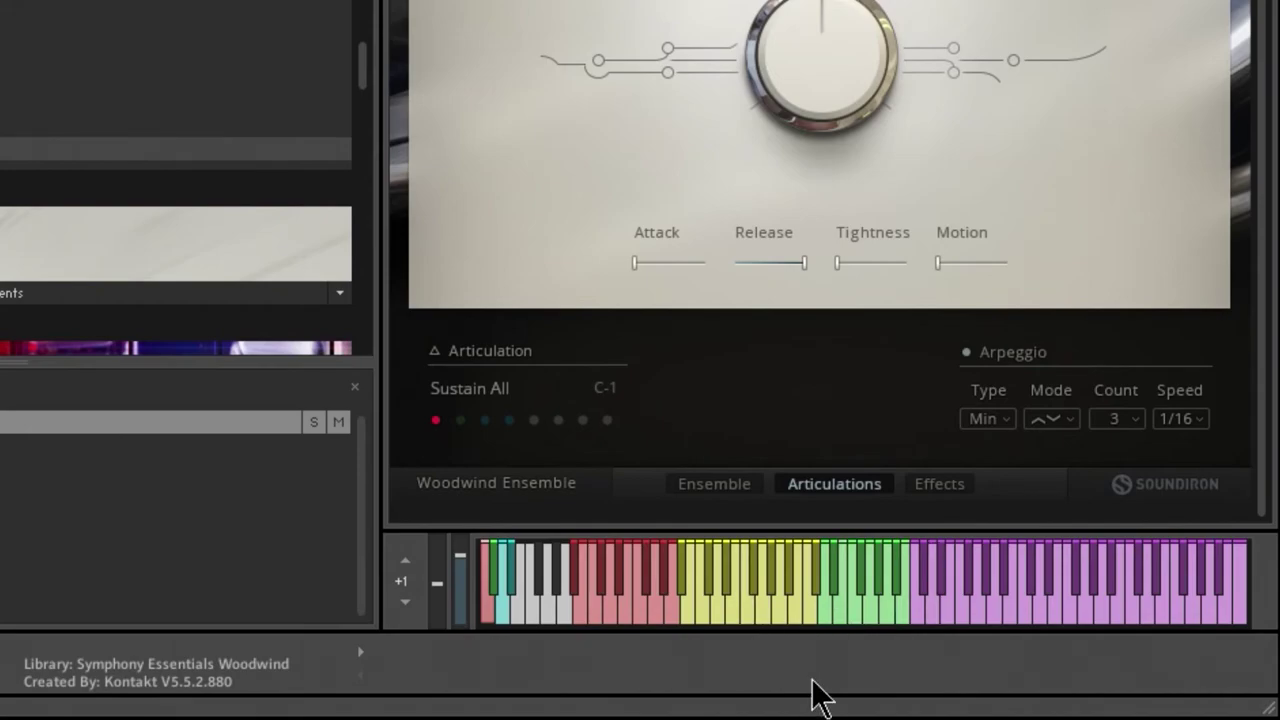
{"action": "left_click", "coordinate": [1120, 425]}
{"action": "left_click", "coordinate": [1128, 564]}
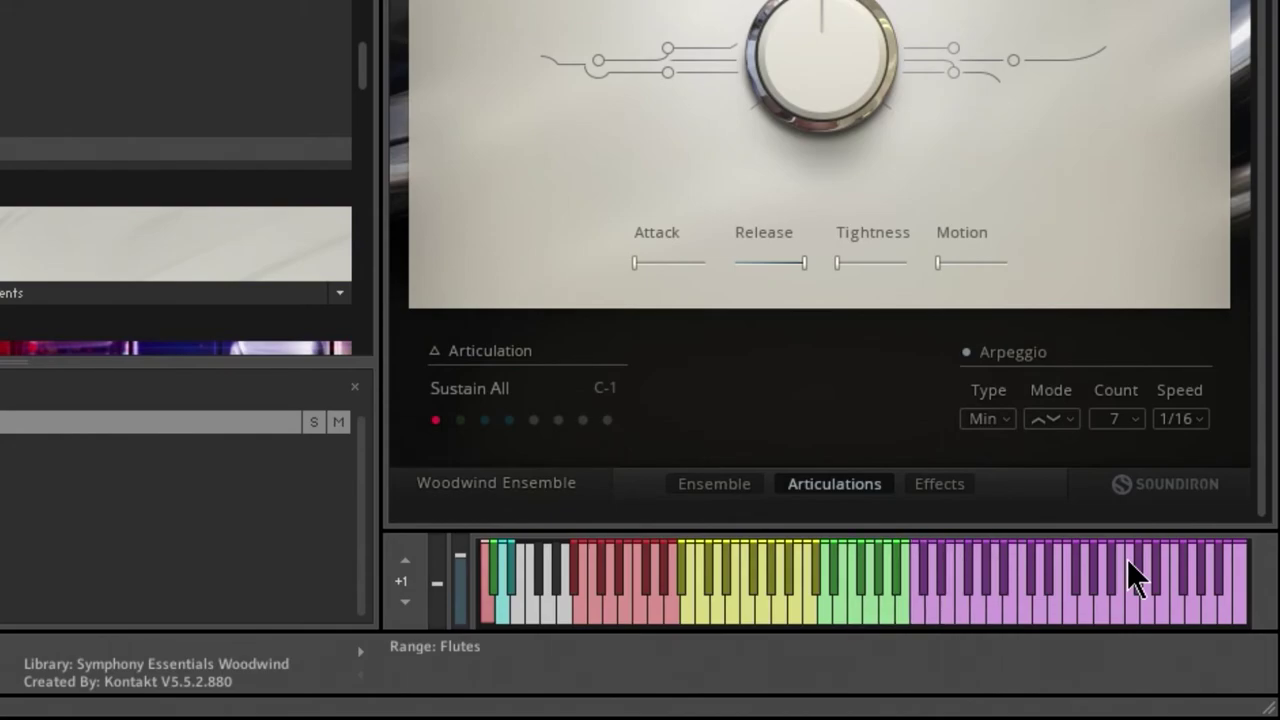
{"action": "left_click", "coordinate": [1122, 420]}
{"action": "left_click", "coordinate": [1130, 613]}
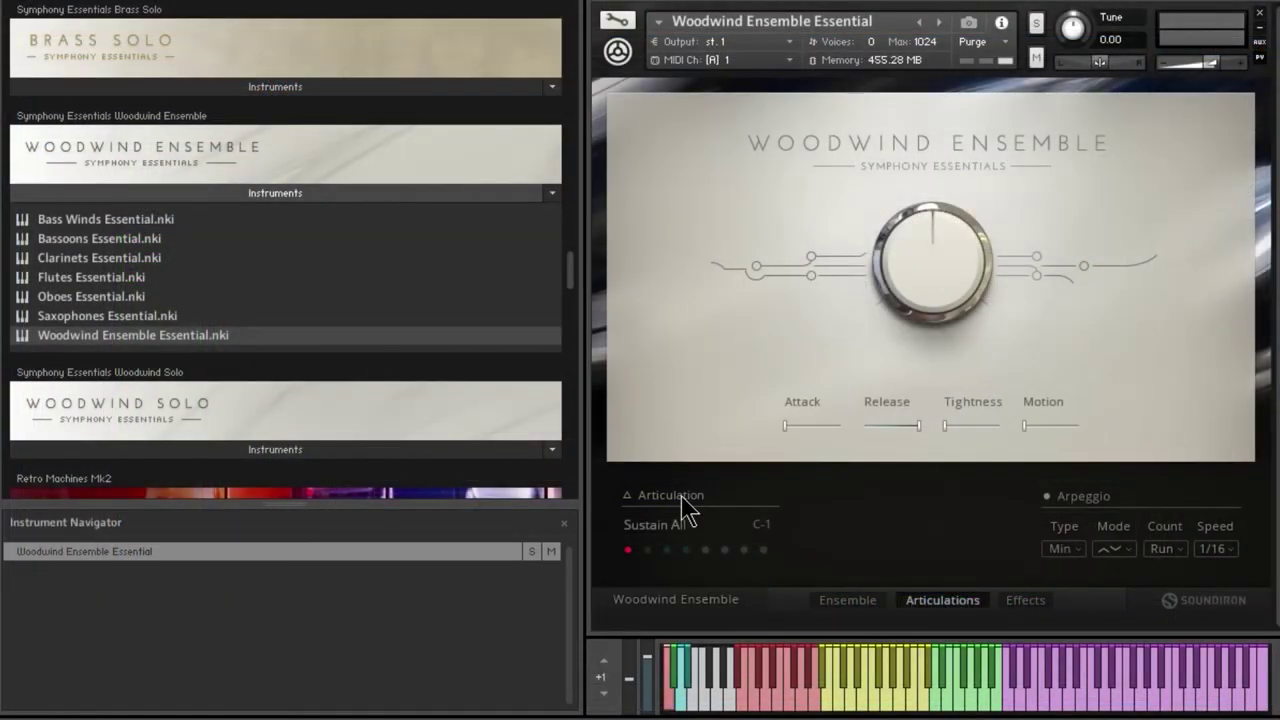
- Examine the woodwinds' articulation slots and the available articulations in the slot setup, selecting the Crescendo slot and closing the setup
{"action": "left_click", "coordinate": [770, 506]}
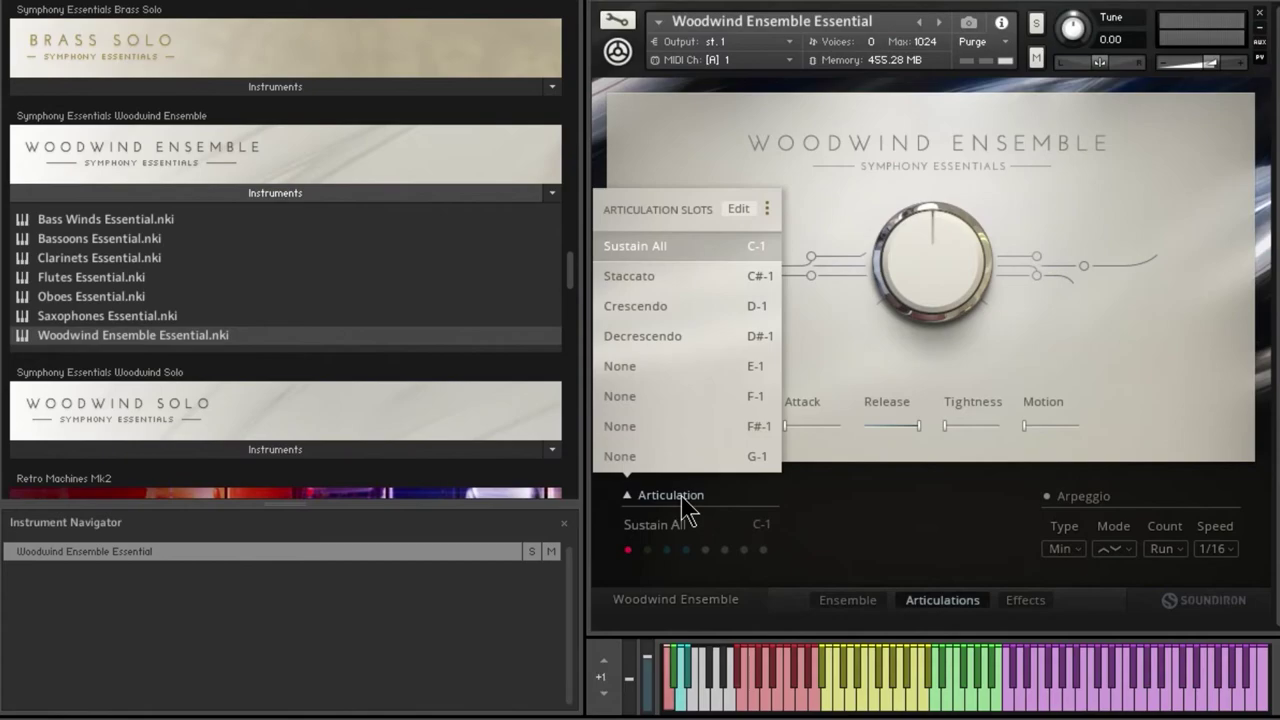
{"action": "left_click", "coordinate": [740, 209]}
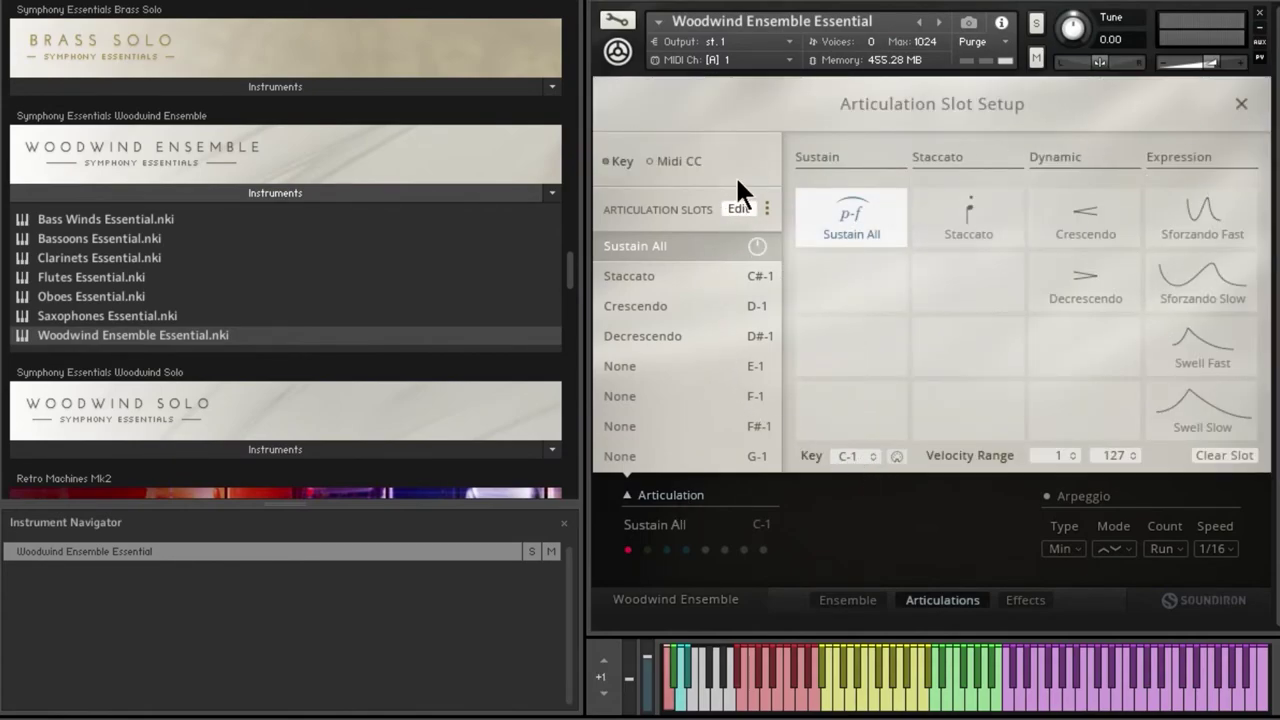
{"action": "left_click", "coordinate": [767, 207]}
{"action": "left_click", "coordinate": [741, 117]}
{"action": "left_click", "coordinate": [675, 335]}
{"action": "left_click", "coordinate": [685, 305]}
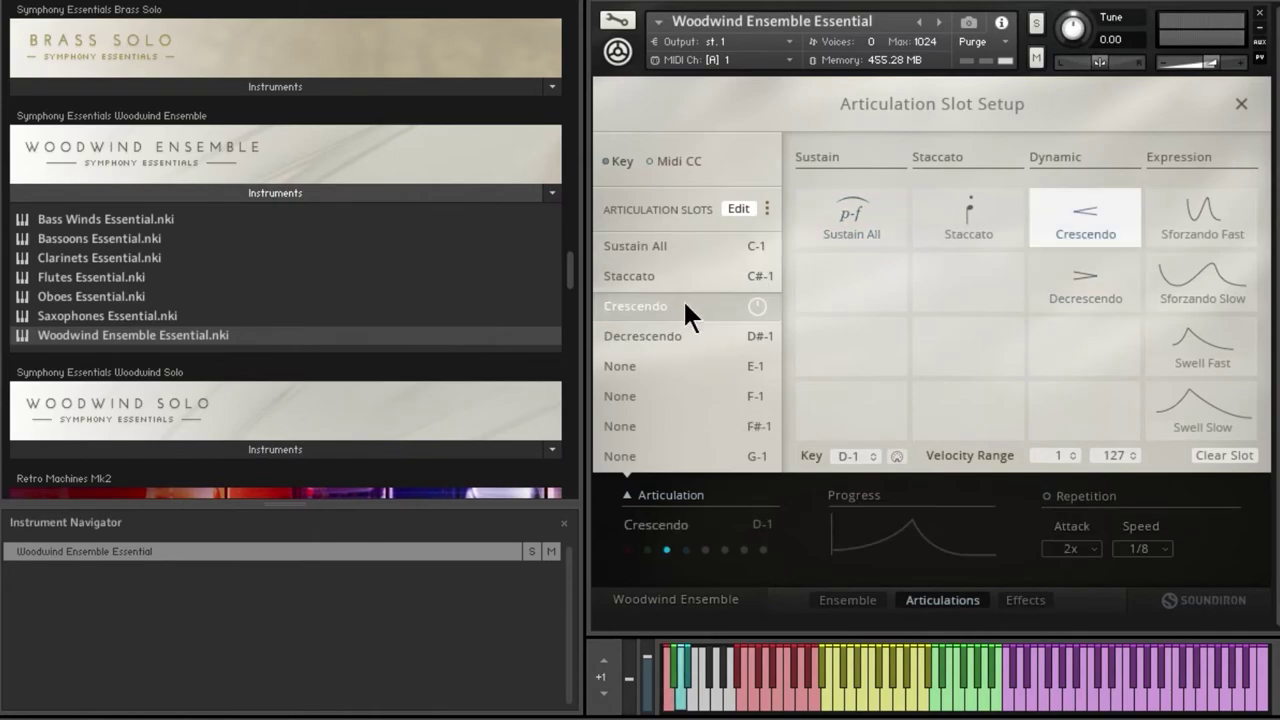
{"action": "left_click", "coordinate": [1240, 104]}
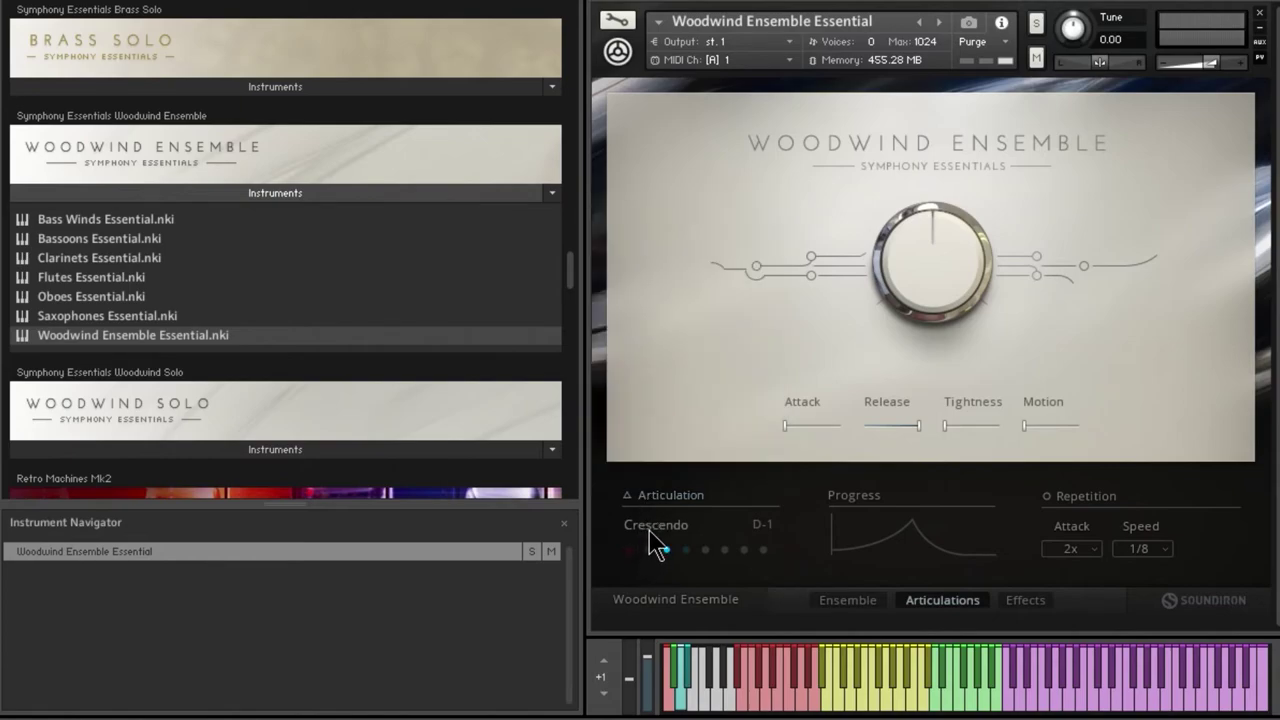
{"action": "left_click", "coordinate": [650, 532]}
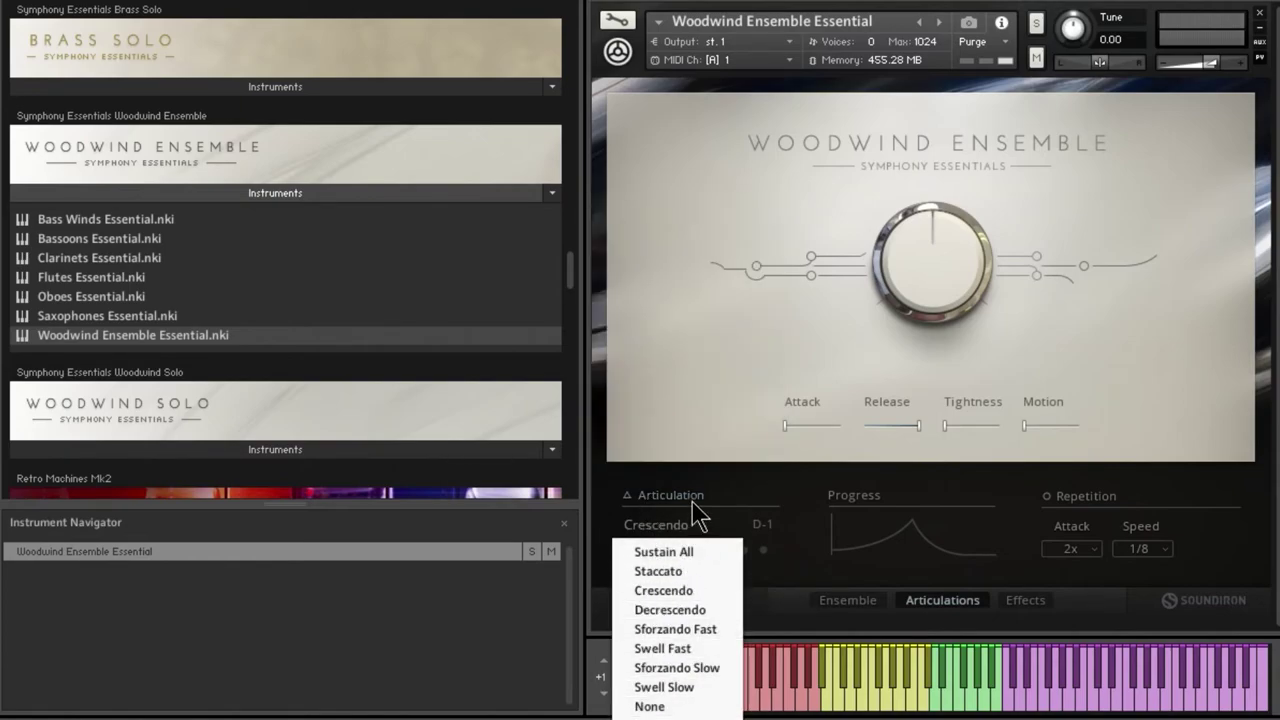
{"action": "left_click", "coordinate": [694, 499]}
- Switch the woodwinds to the Staccato articulation and set the arpeggio type to Dim
{"action": "left_click", "coordinate": [648, 550]}
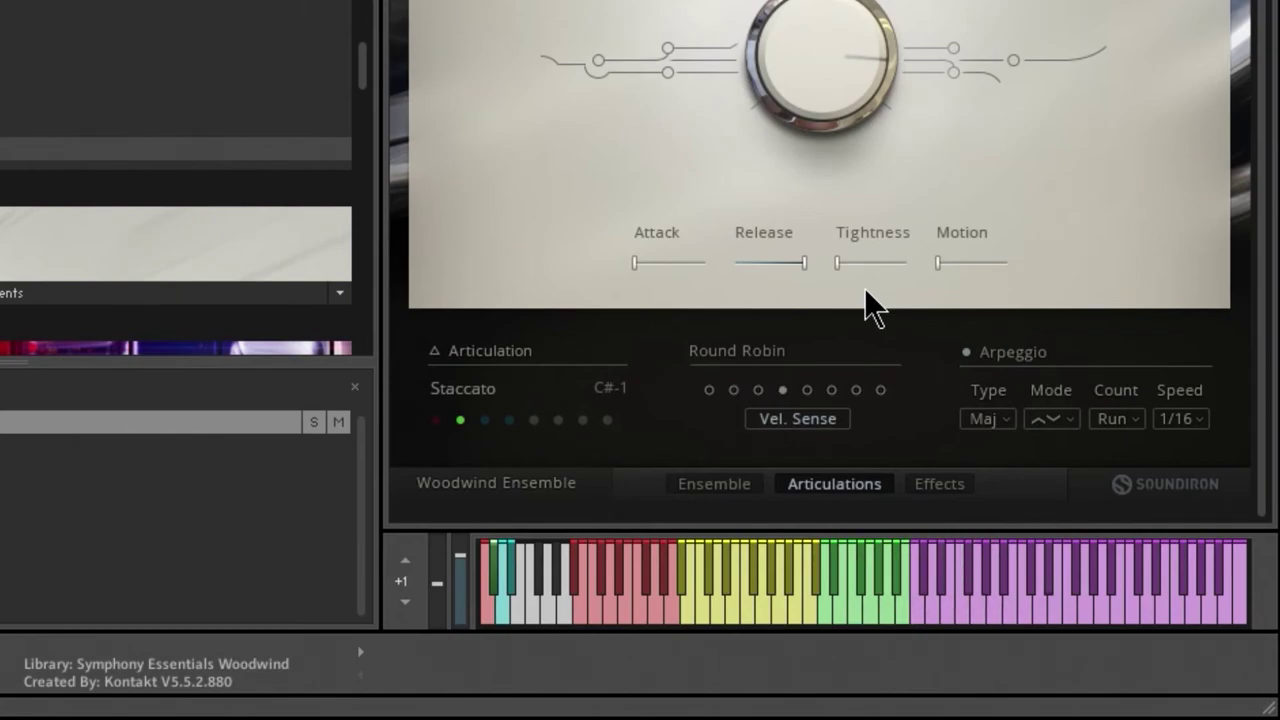
{"action": "left_click", "coordinate": [985, 419]}
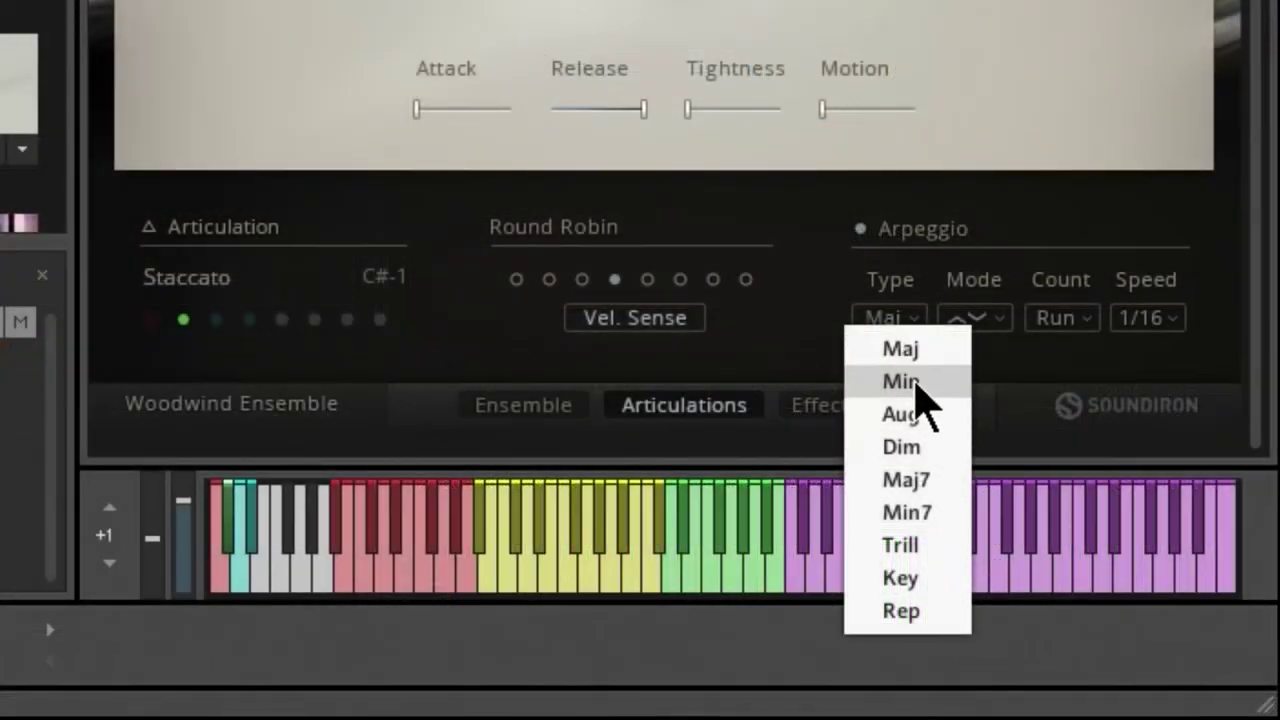
{"action": "left_click", "coordinate": [930, 450]}
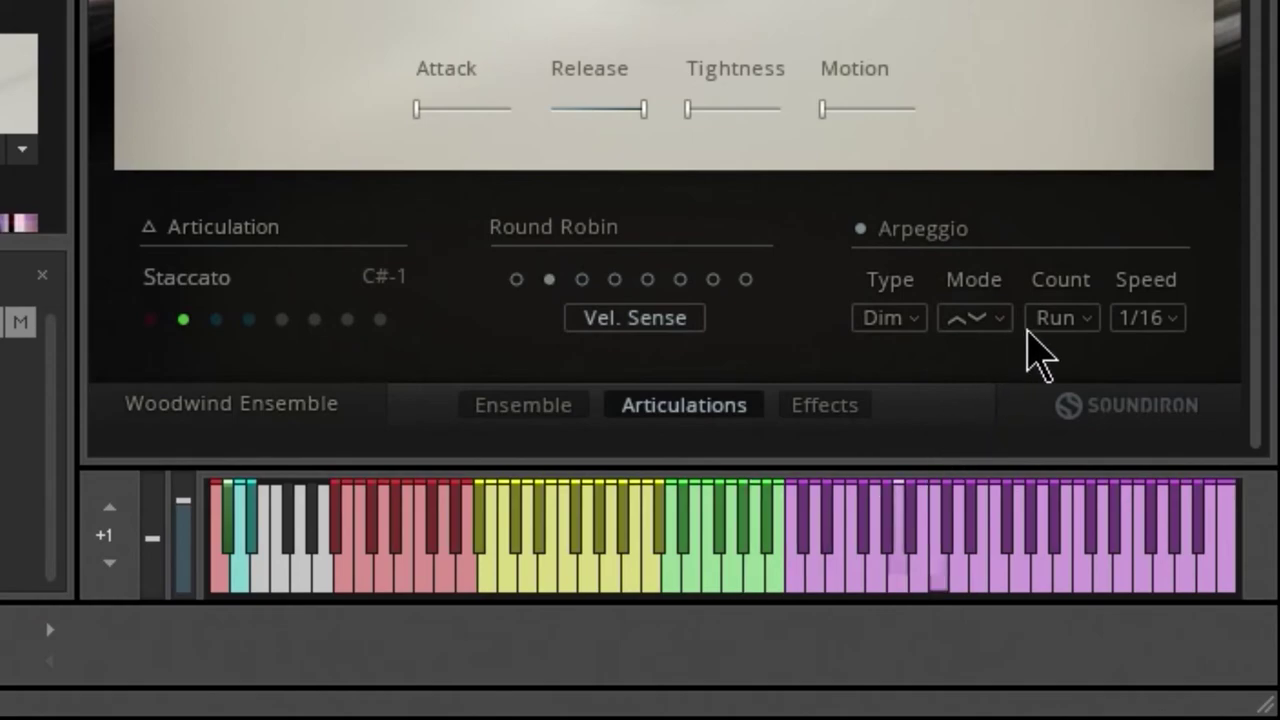
- Change the staccato arpeggio type to Trill and set the trill interval to Min6
{"action": "left_click", "coordinate": [903, 325]}
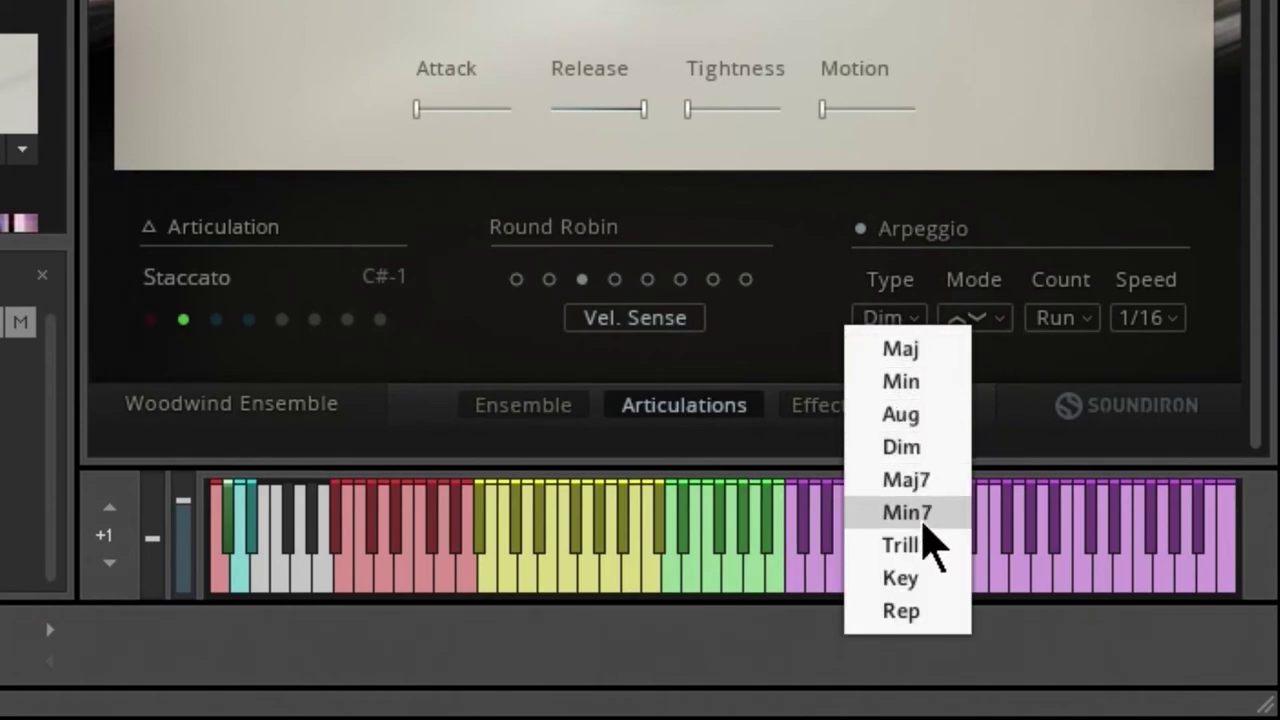
{"action": "left_click", "coordinate": [926, 545]}
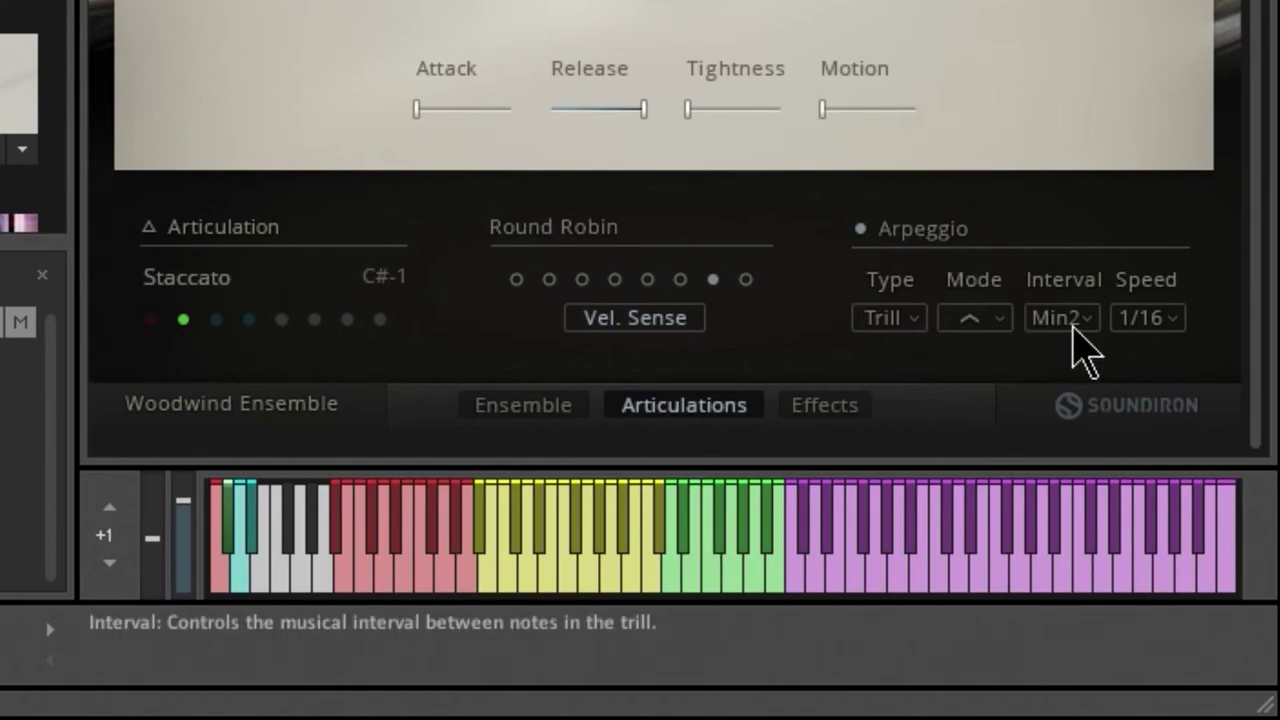
{"action": "left_click", "coordinate": [1062, 318]}
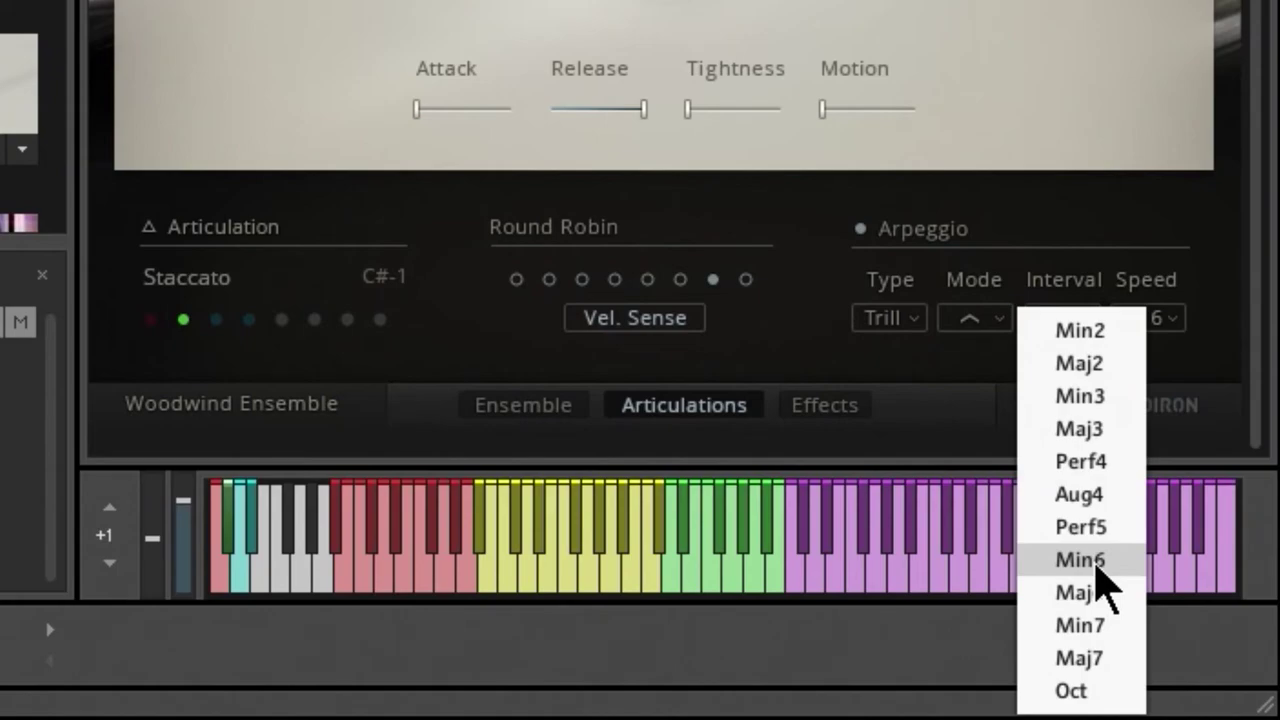
{"action": "left_click", "coordinate": [1080, 560]}
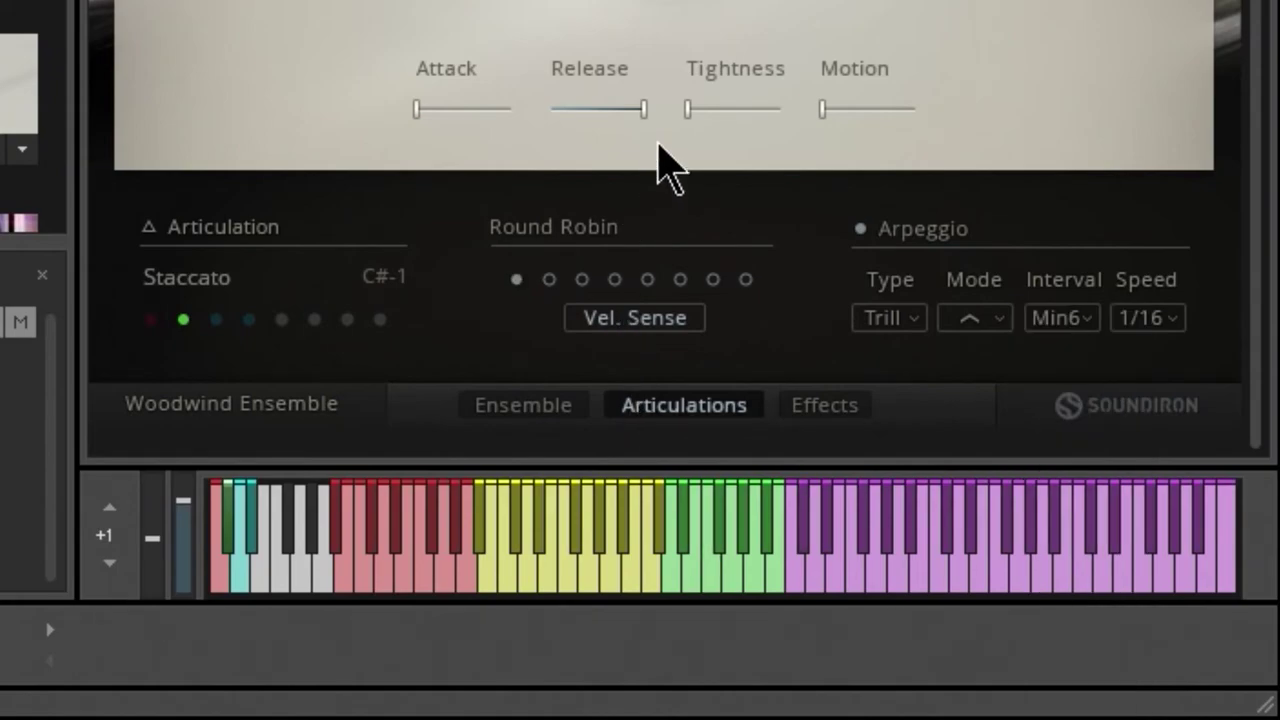
- Set the trill interval to Aug4 and the trill speed to 1/8
{"action": "left_click", "coordinate": [1064, 330]}
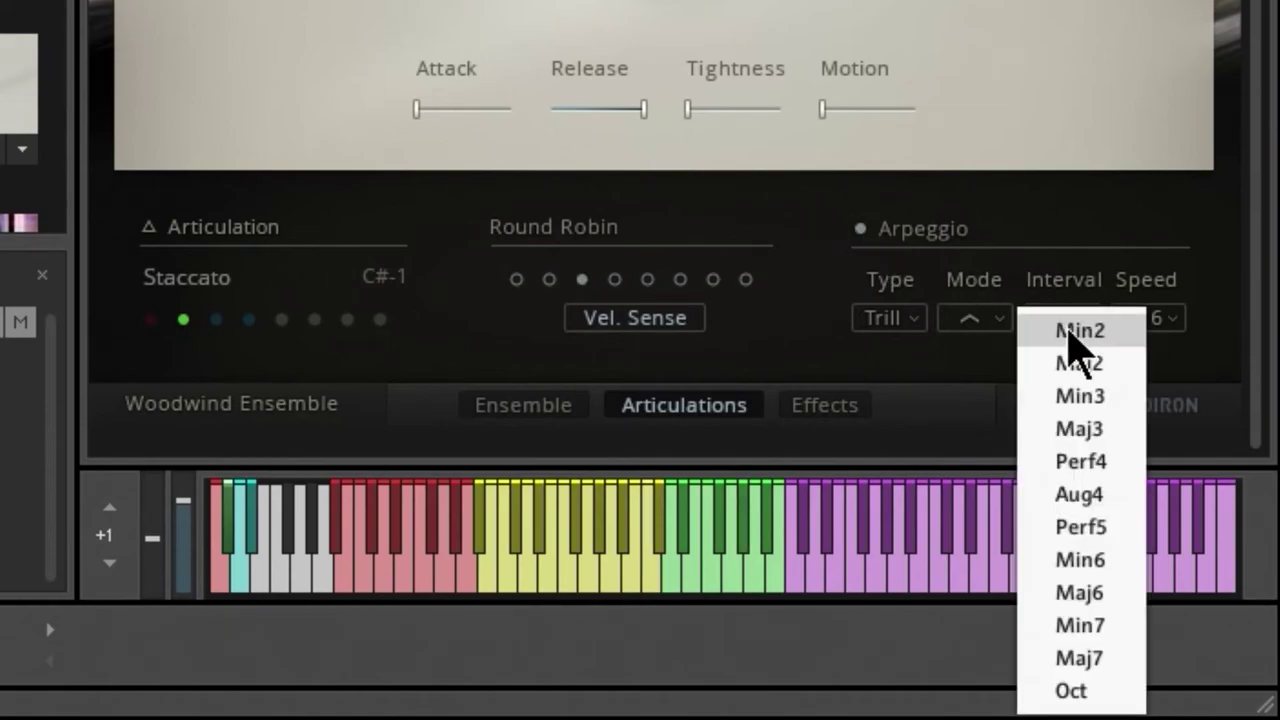
{"action": "left_click", "coordinate": [1090, 491]}
{"action": "left_click", "coordinate": [1167, 324]}
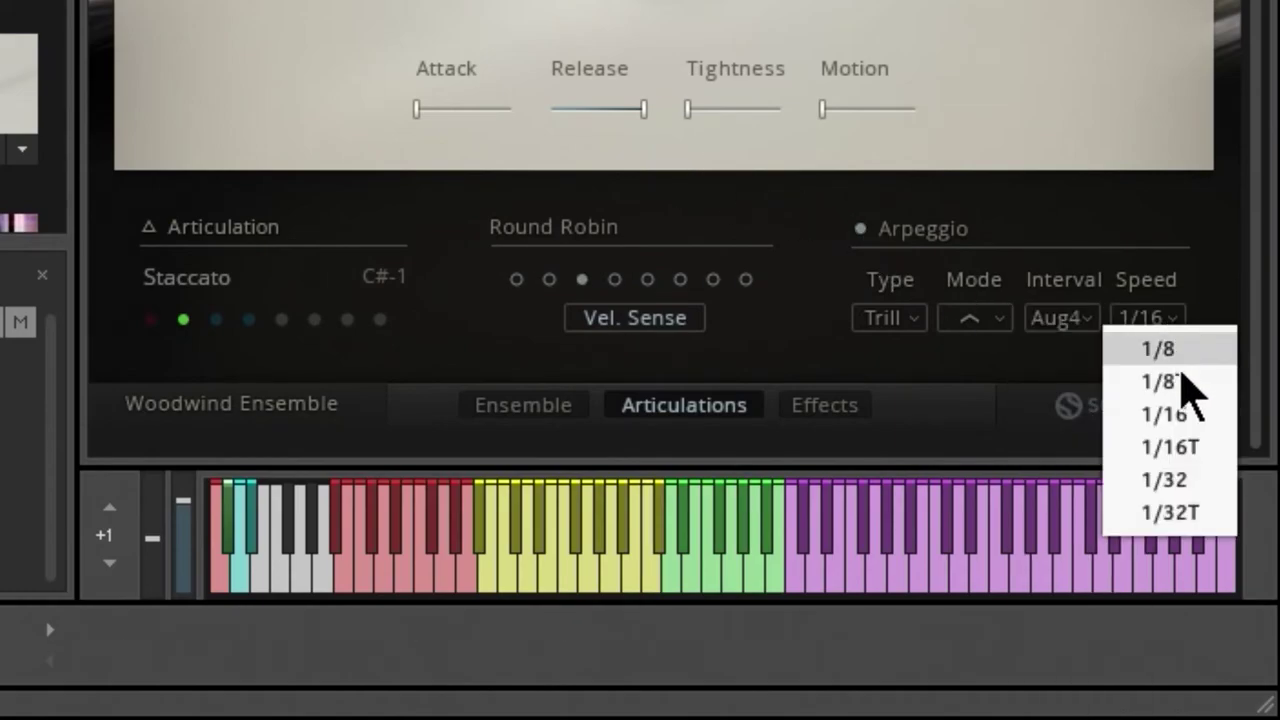
{"action": "left_click", "coordinate": [1106, 350]}
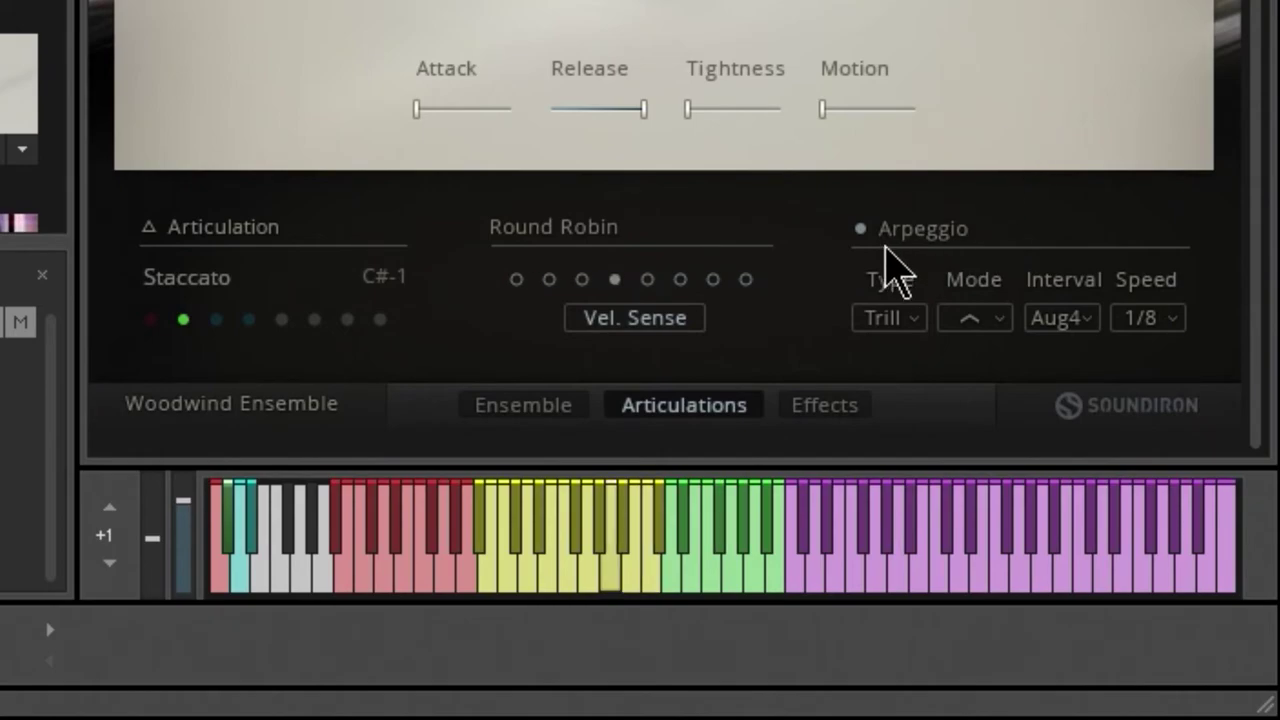
- Set the trill direction to Down and the trill interval to Perf5
{"action": "left_click", "coordinate": [975, 320]}
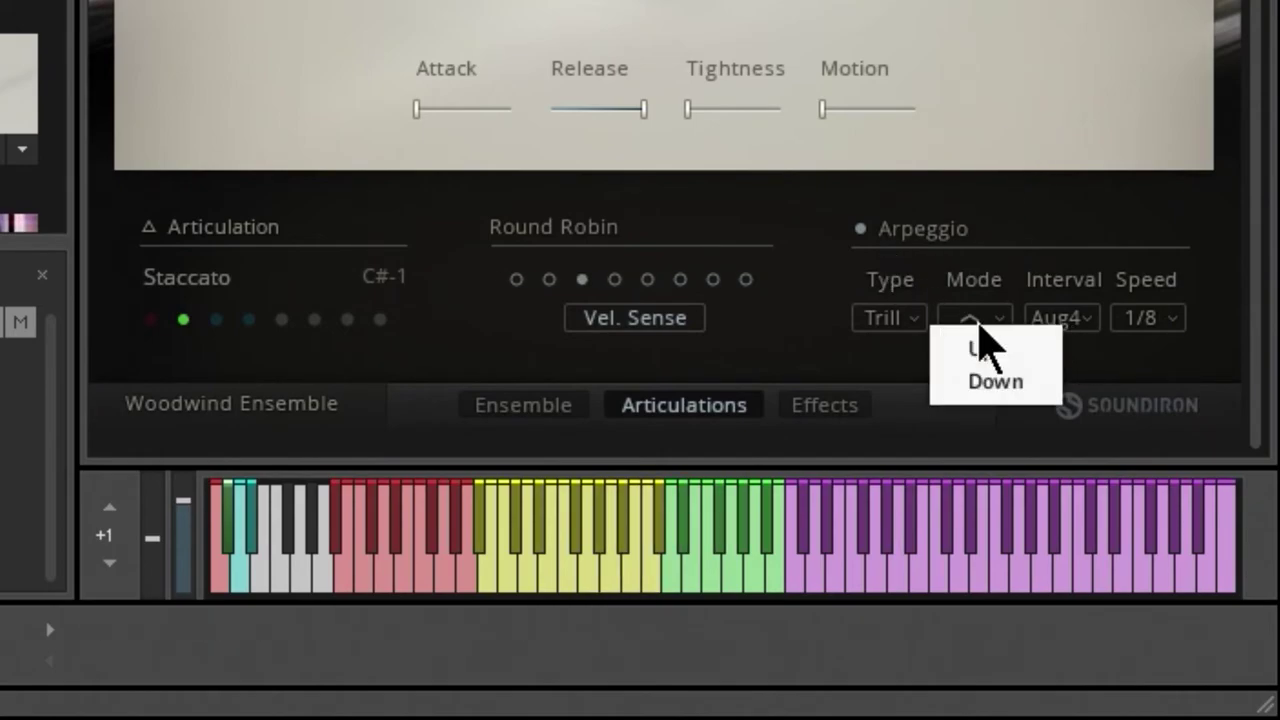
{"action": "left_click", "coordinate": [996, 384]}
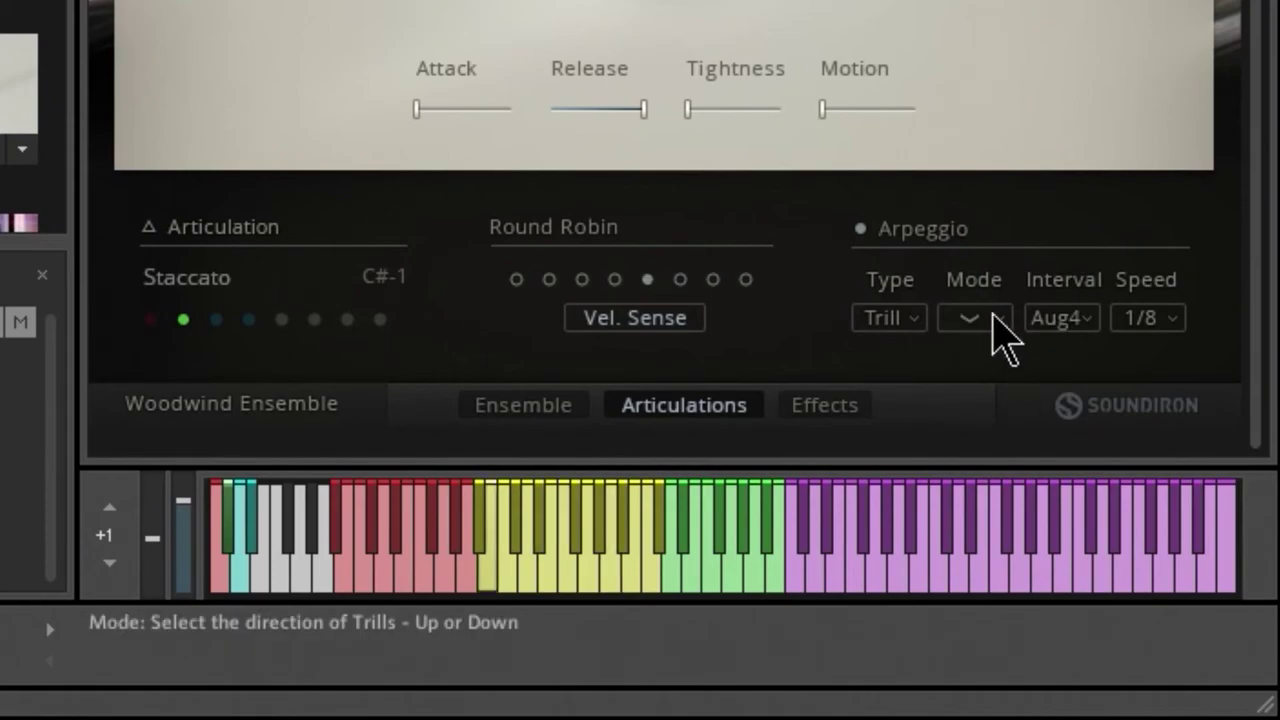
{"action": "left_click", "coordinate": [1060, 318]}
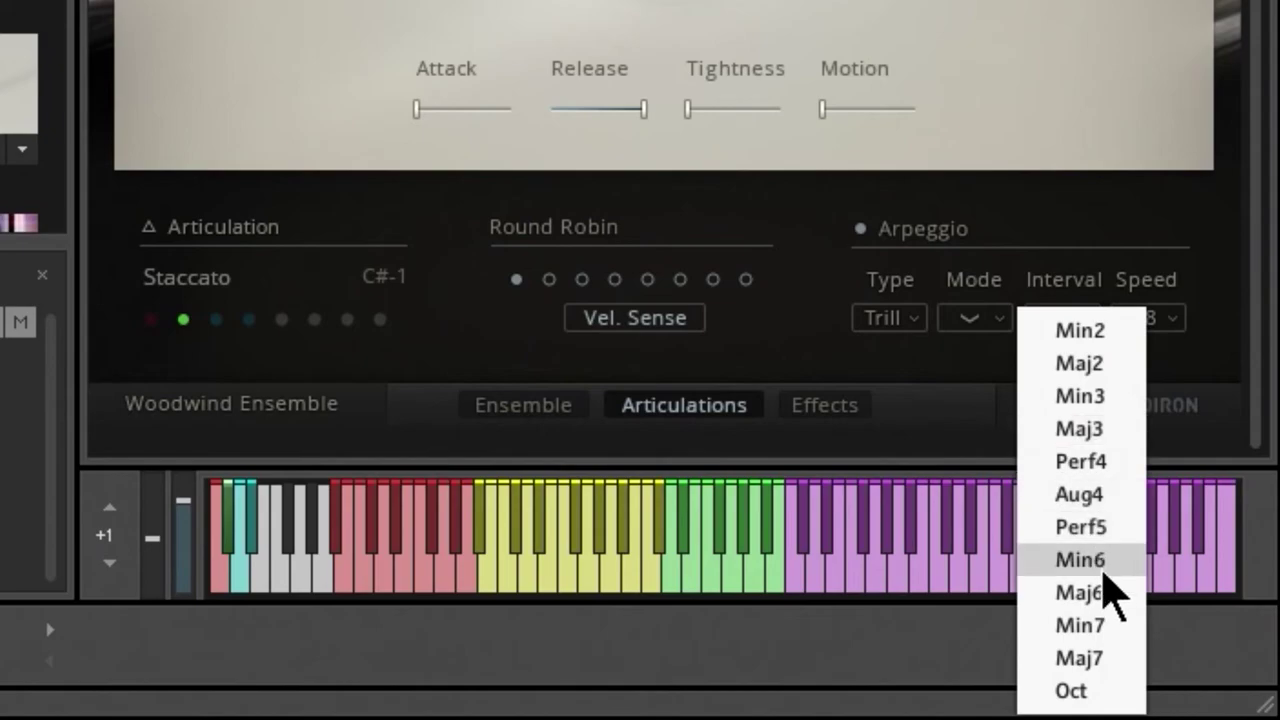
{"action": "left_click", "coordinate": [1080, 527]}
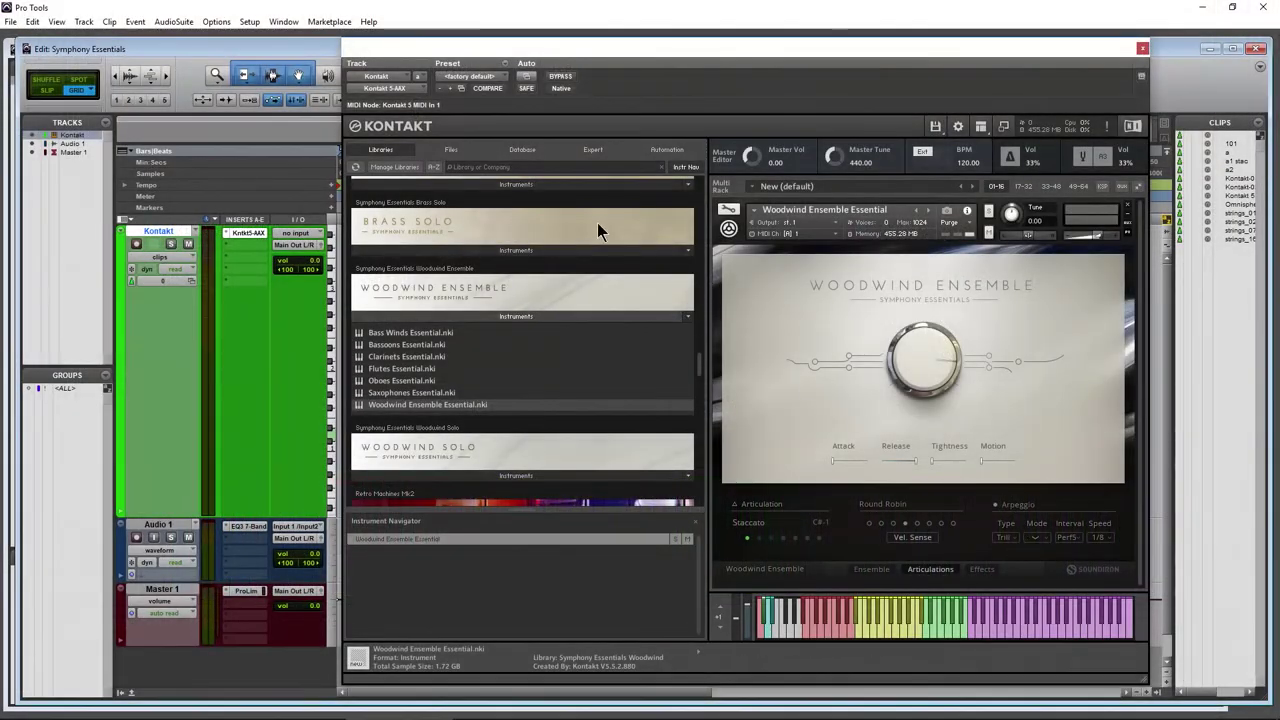
- Move the instrument window clear of the Kontakt track's timeline, and draw a long note from bar 1 to past bar 5 with the Pencil tool
{"action": "left_click_drag", "start_coordinate": [495, 47], "coordinate": [674, 42]}
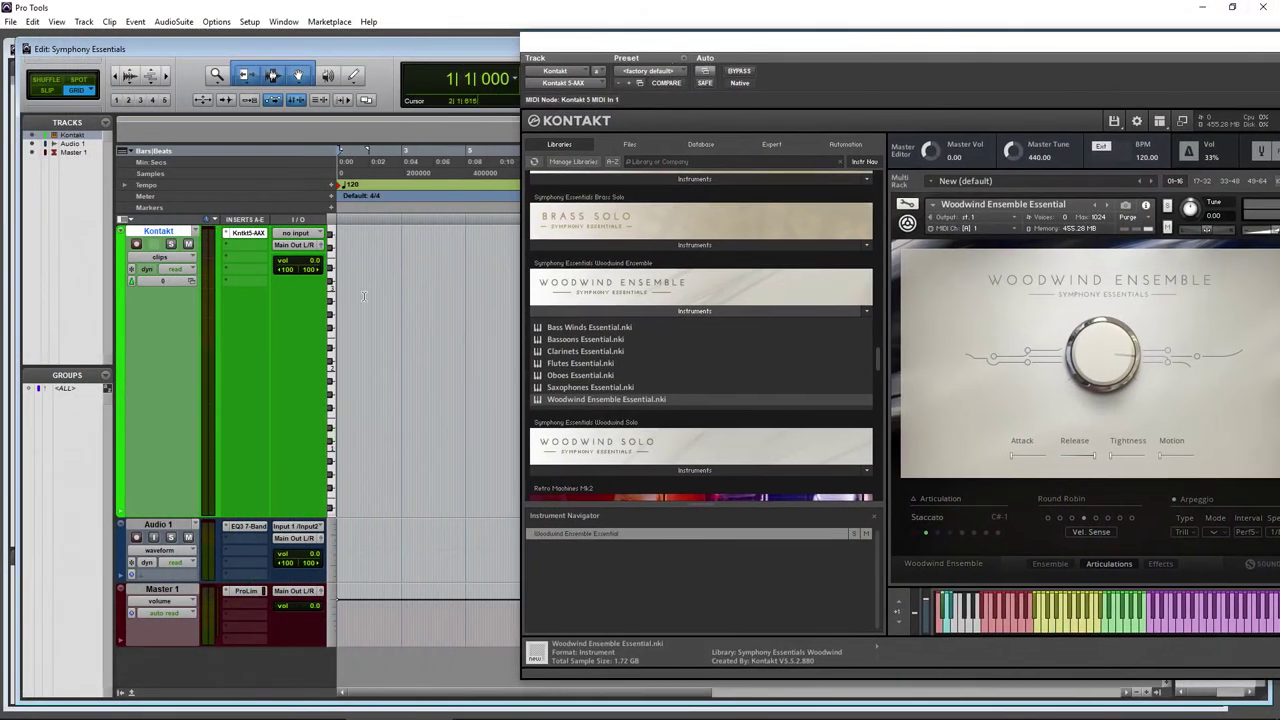
{"action": "left_click", "coordinate": [350, 76]}
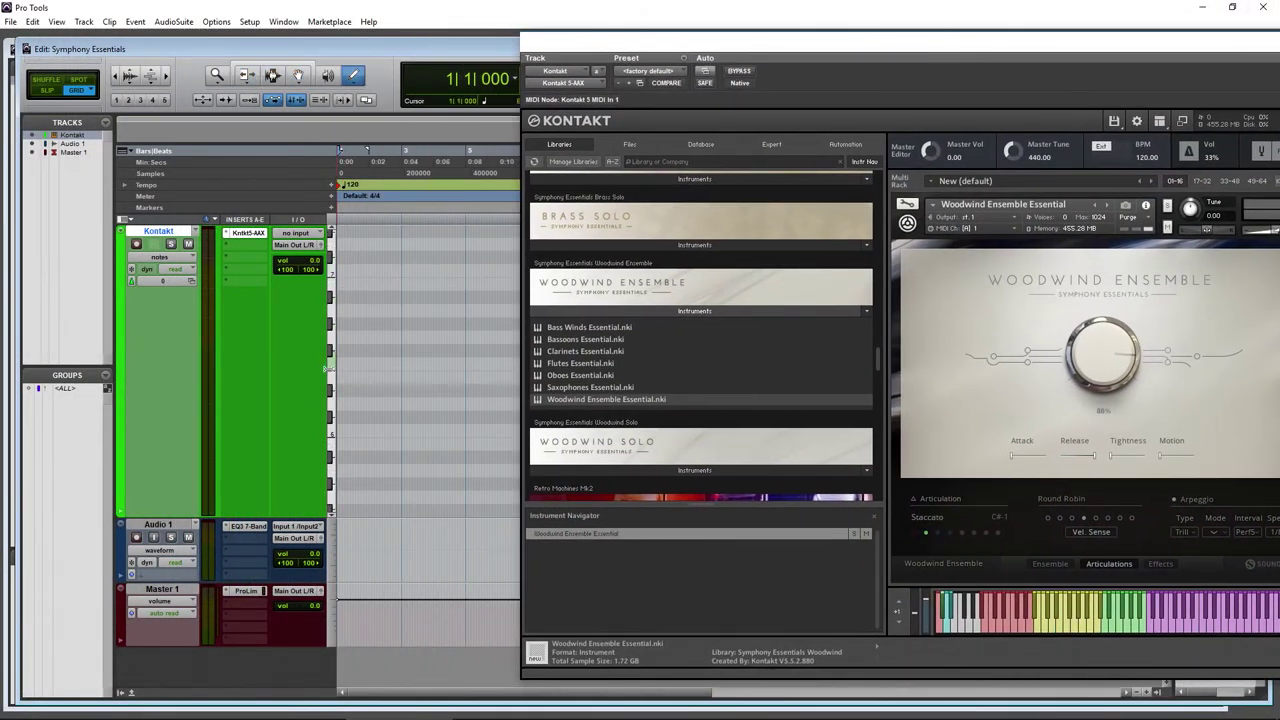
{"action": "left_click", "coordinate": [331, 424]}
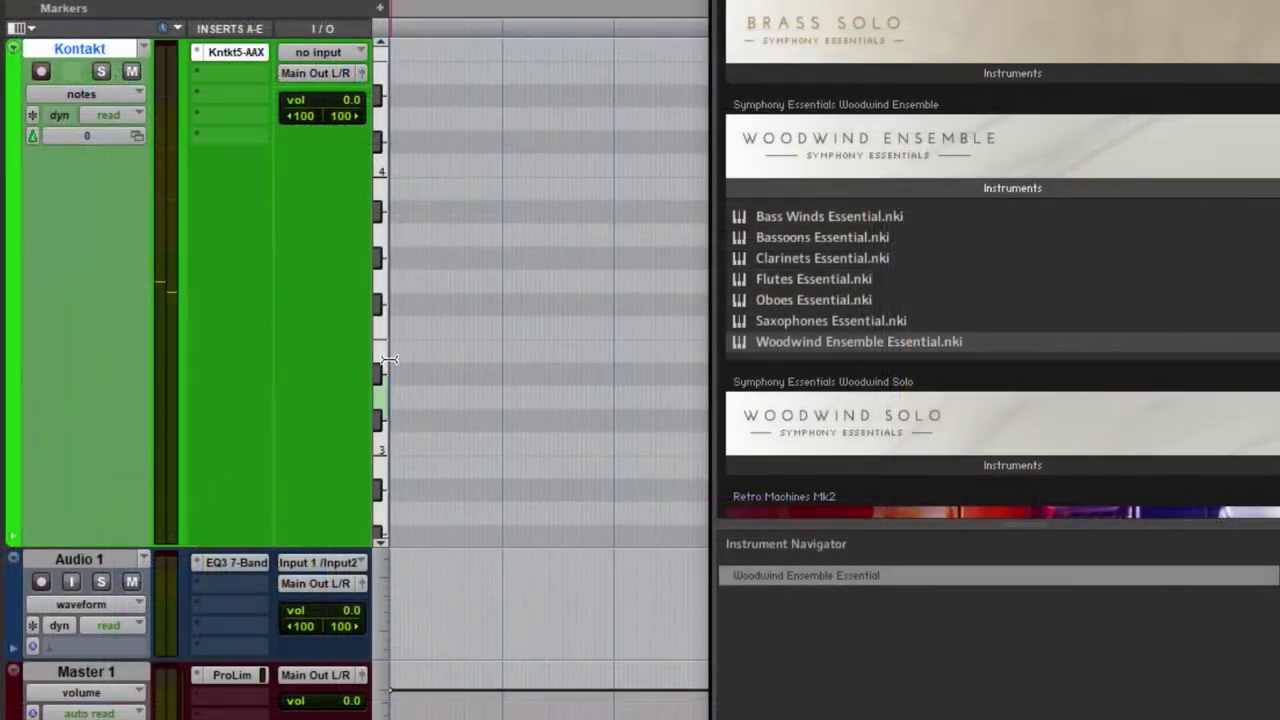
{"action": "left_click", "coordinate": [388, 172]}
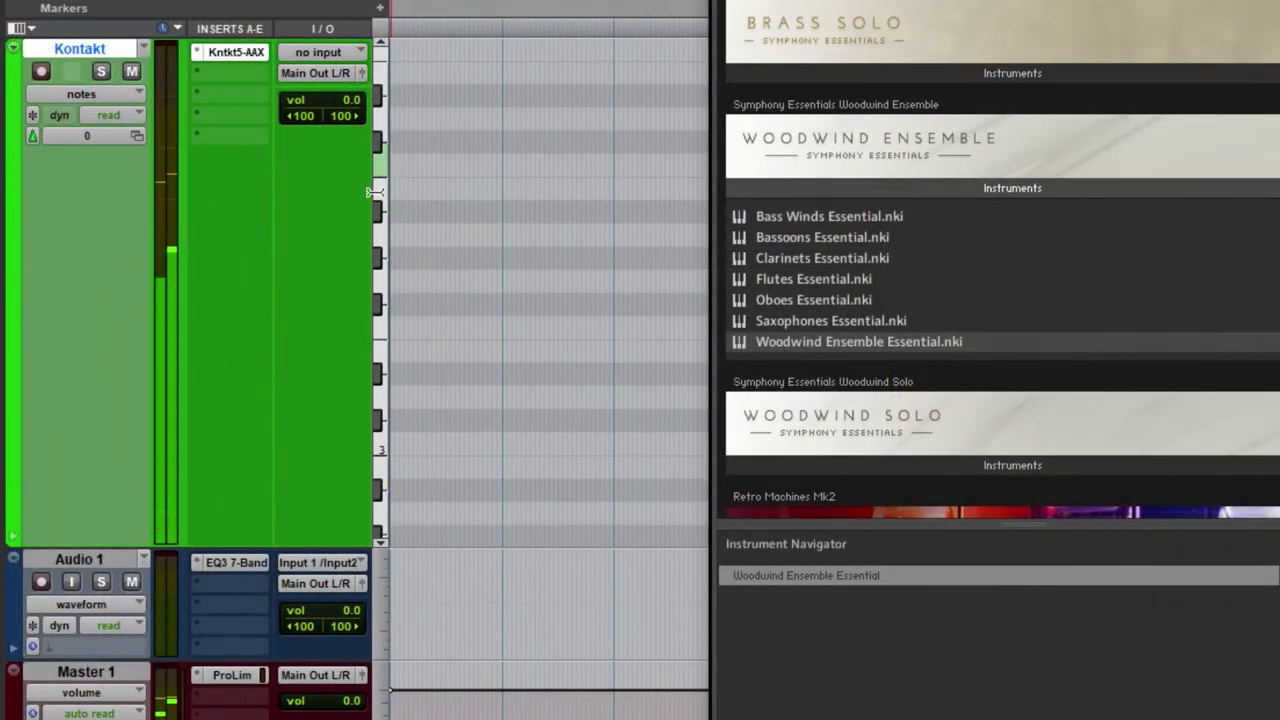
{"action": "left_click", "coordinate": [386, 444]}
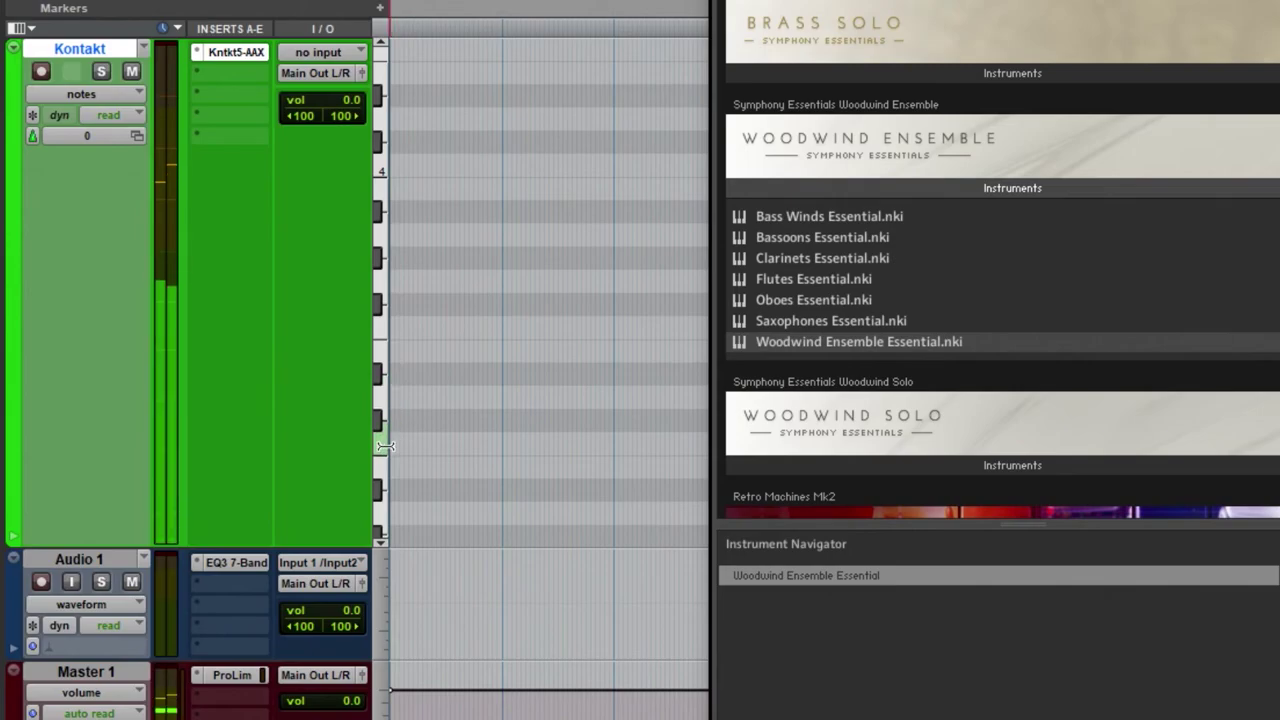
{"action": "left_click_drag", "start_coordinate": [405, 436], "coordinate": [672, 417]}
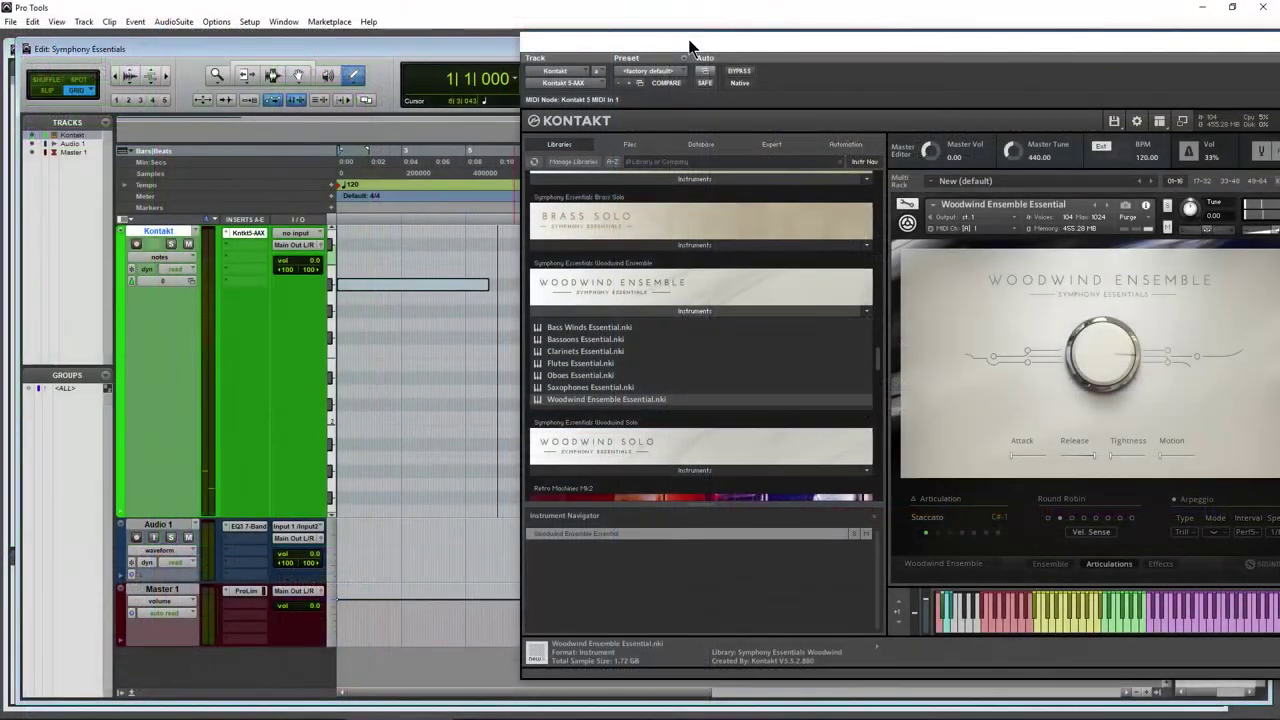
{"action": "left_click_drag", "start_coordinate": [686, 46], "coordinate": [545, 46]}
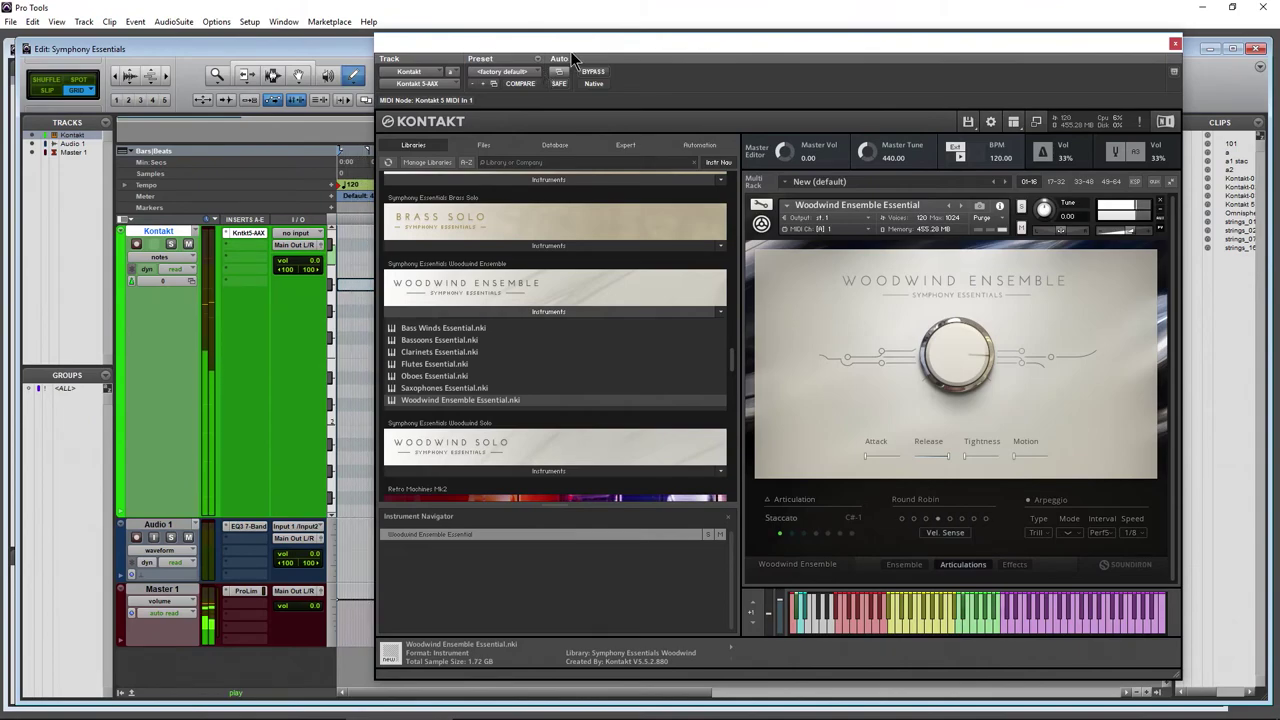
{"action": "left_click_drag", "start_coordinate": [597, 43], "coordinate": [696, 66]}
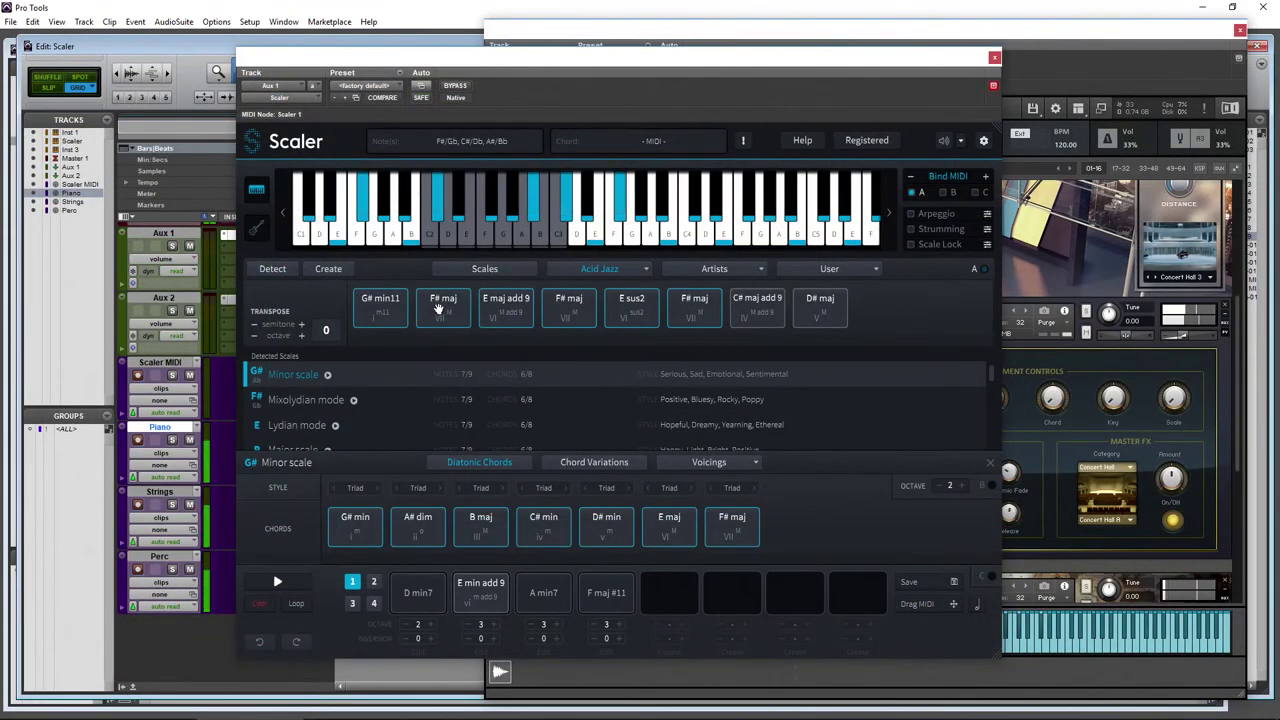
{"action": "left_click", "coordinate": [437, 308]}
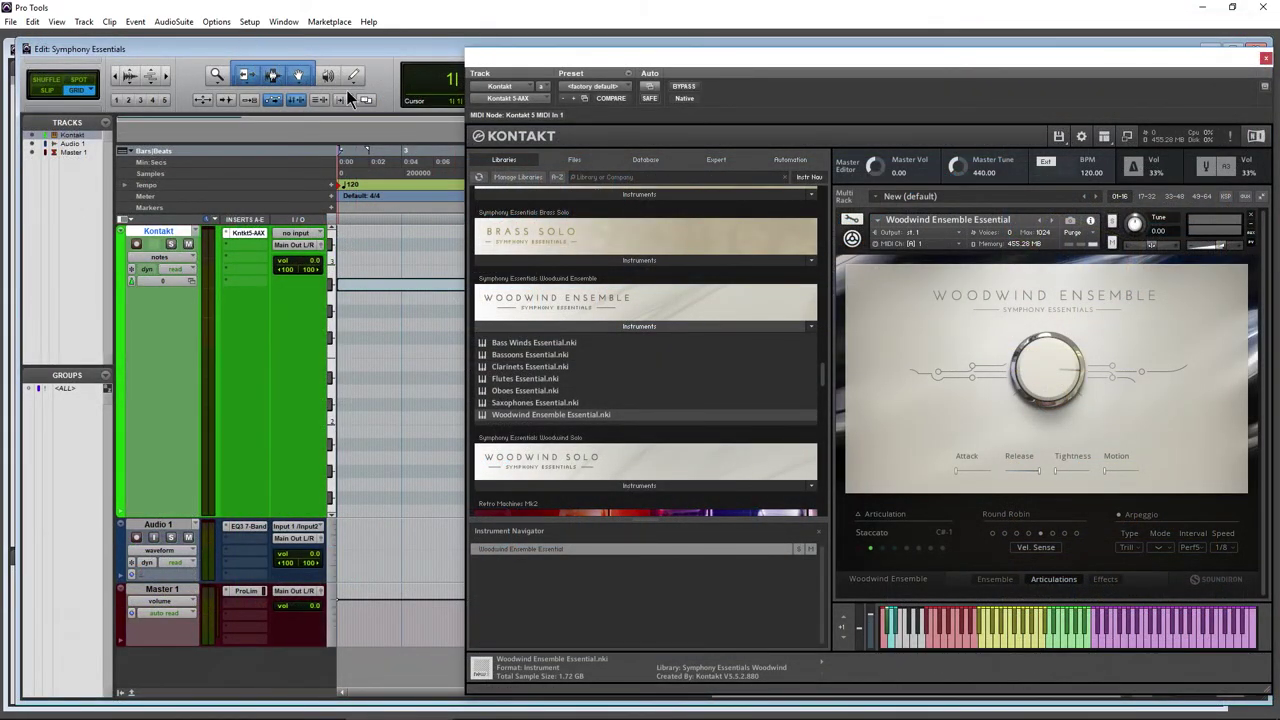
- Switch the Kontakt track's view from notes to clips and delete the MIDI clip containing the drawn note
{"action": "left_click", "coordinate": [162, 259]}
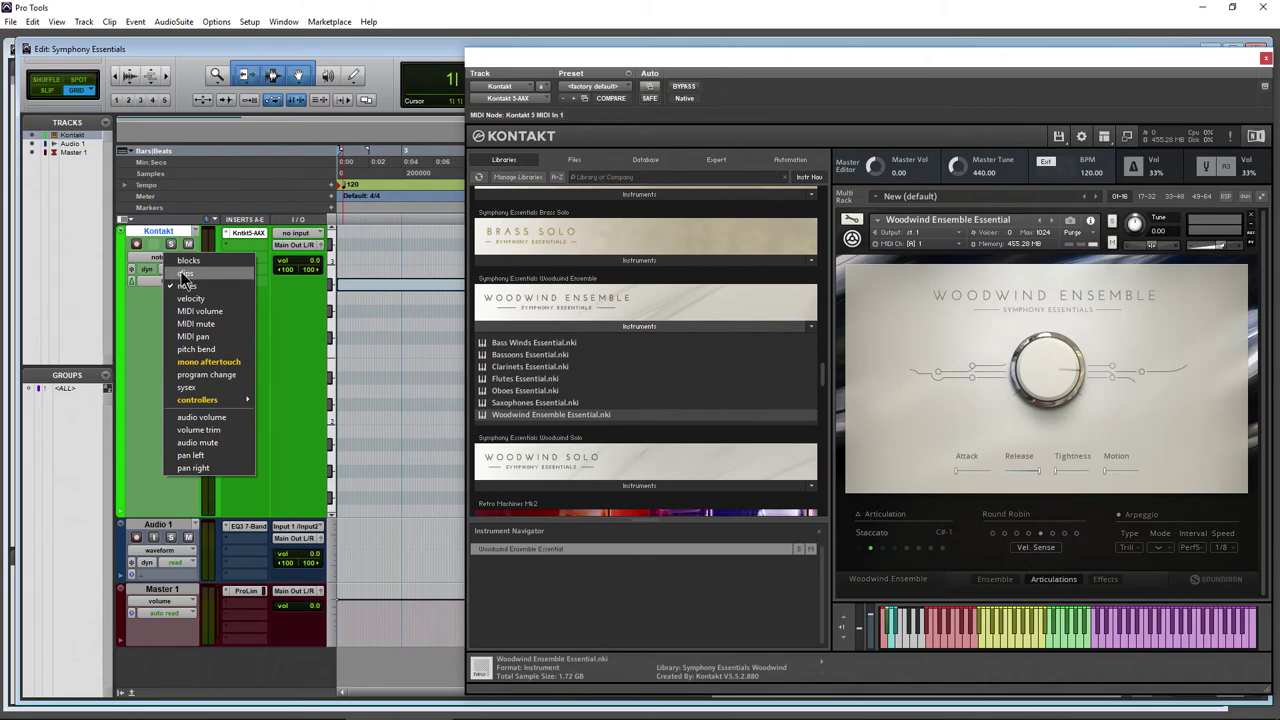
{"action": "left_click", "coordinate": [190, 273]}
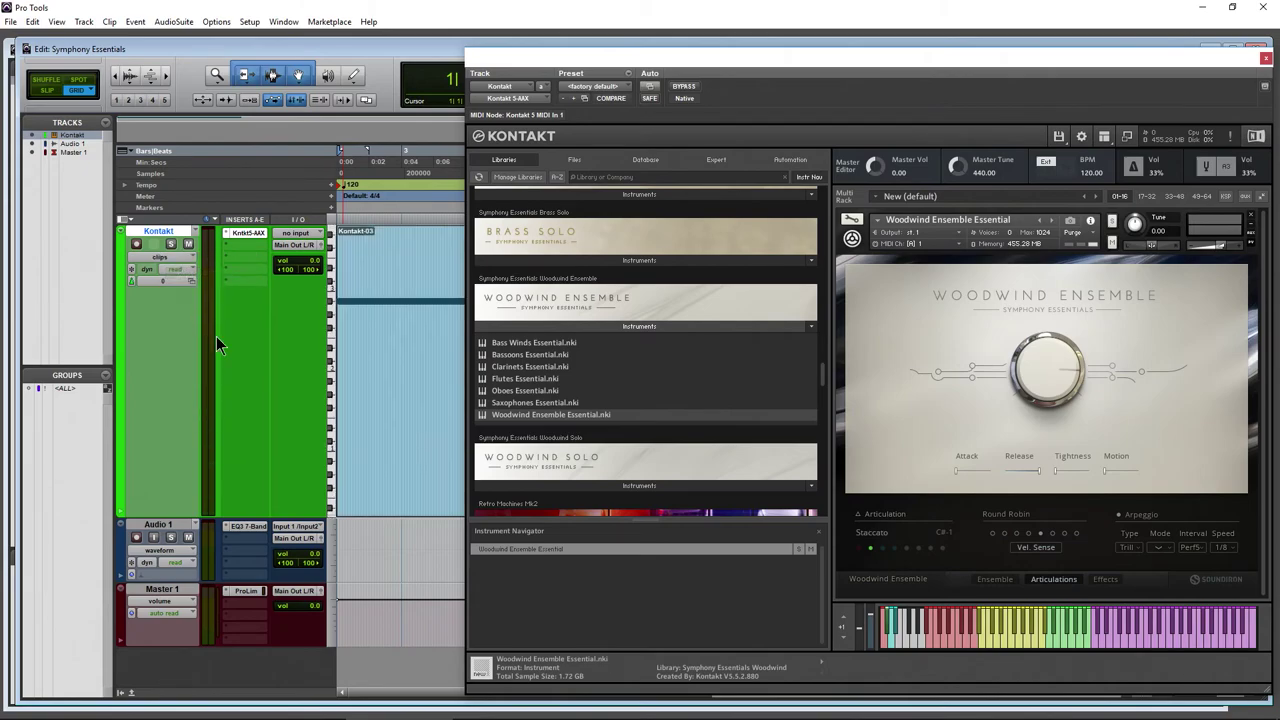
{"action": "left_click", "coordinate": [384, 440]}
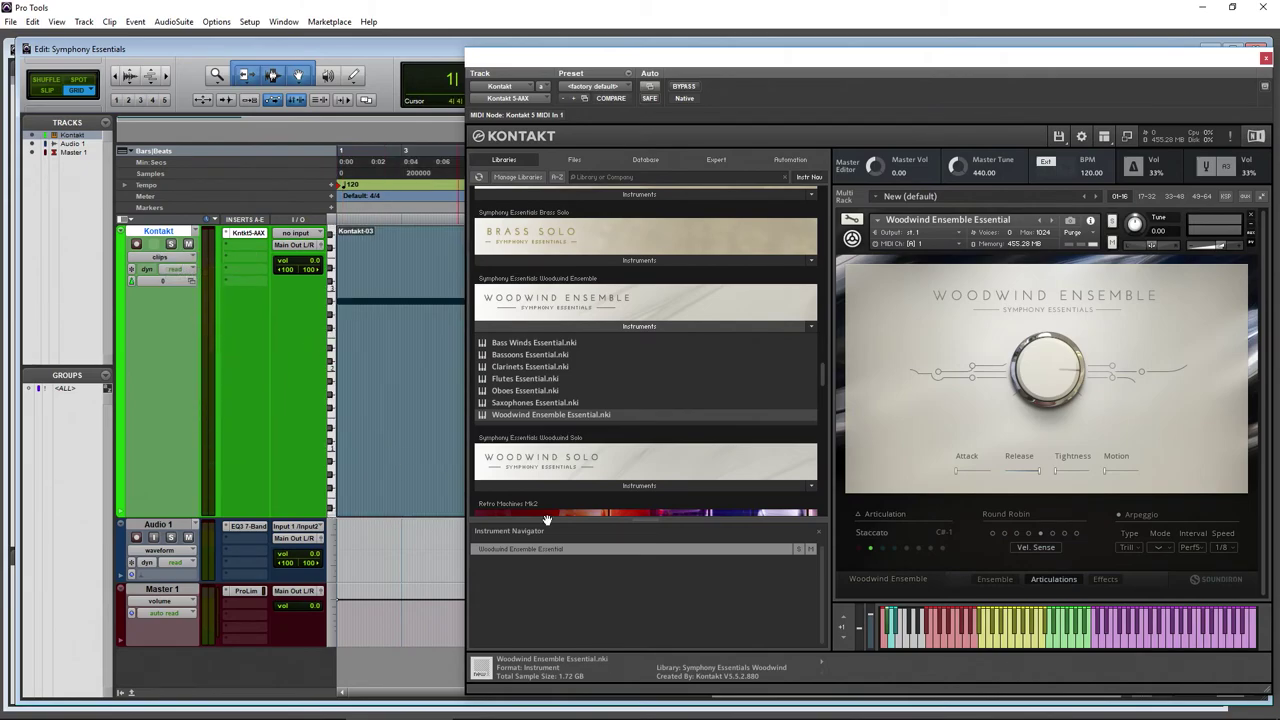
{"action": "key", "text": "Delete"}
{"action": "left_click_drag", "start_coordinate": [866, 77], "coordinate": [759, 57]}
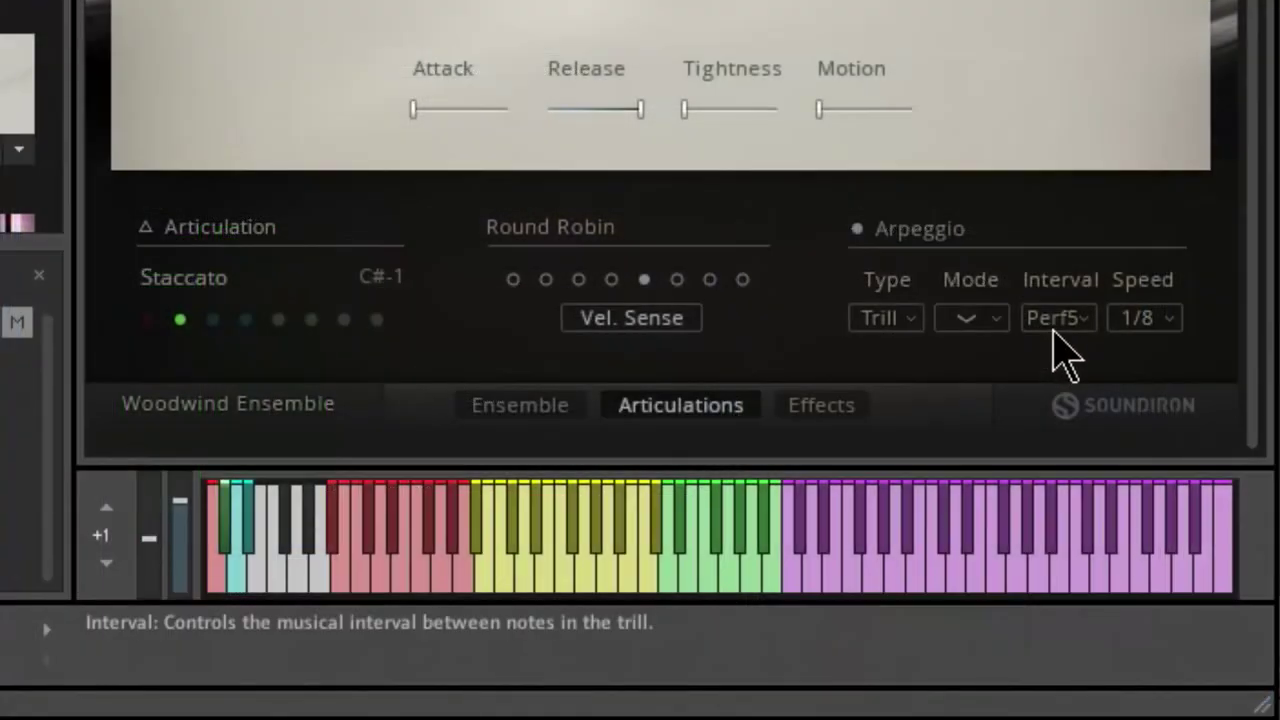
- Set the staccato trill interval to Oct and change the arpeggio type to Key
{"action": "left_click", "coordinate": [1053, 330]}
{"action": "left_click", "coordinate": [1078, 688]}
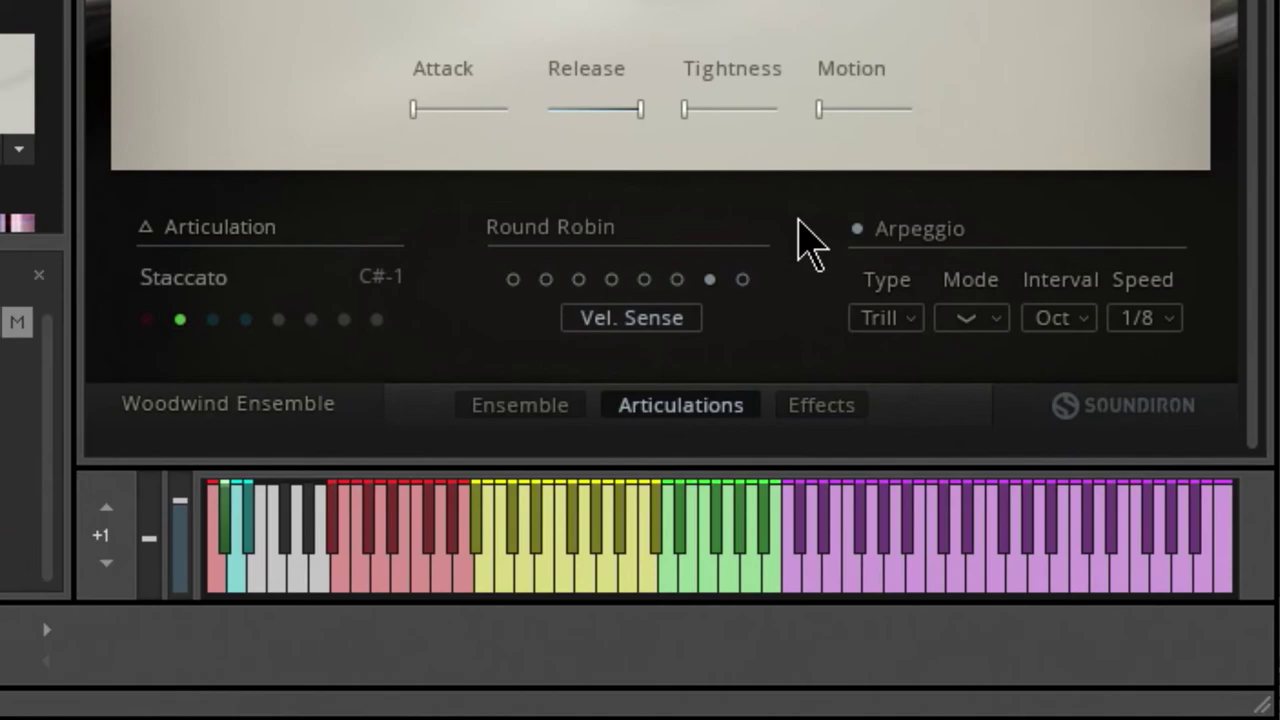
{"action": "left_click", "coordinate": [888, 318]}
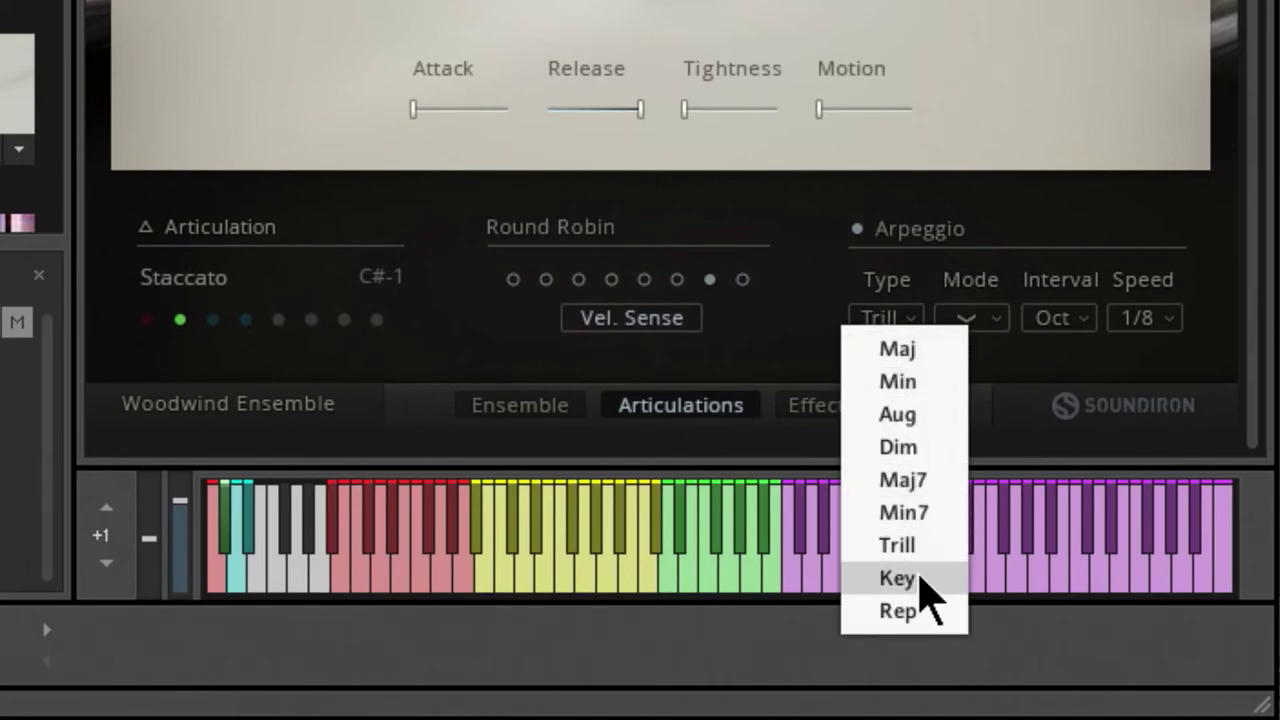
{"action": "left_click", "coordinate": [918, 578]}
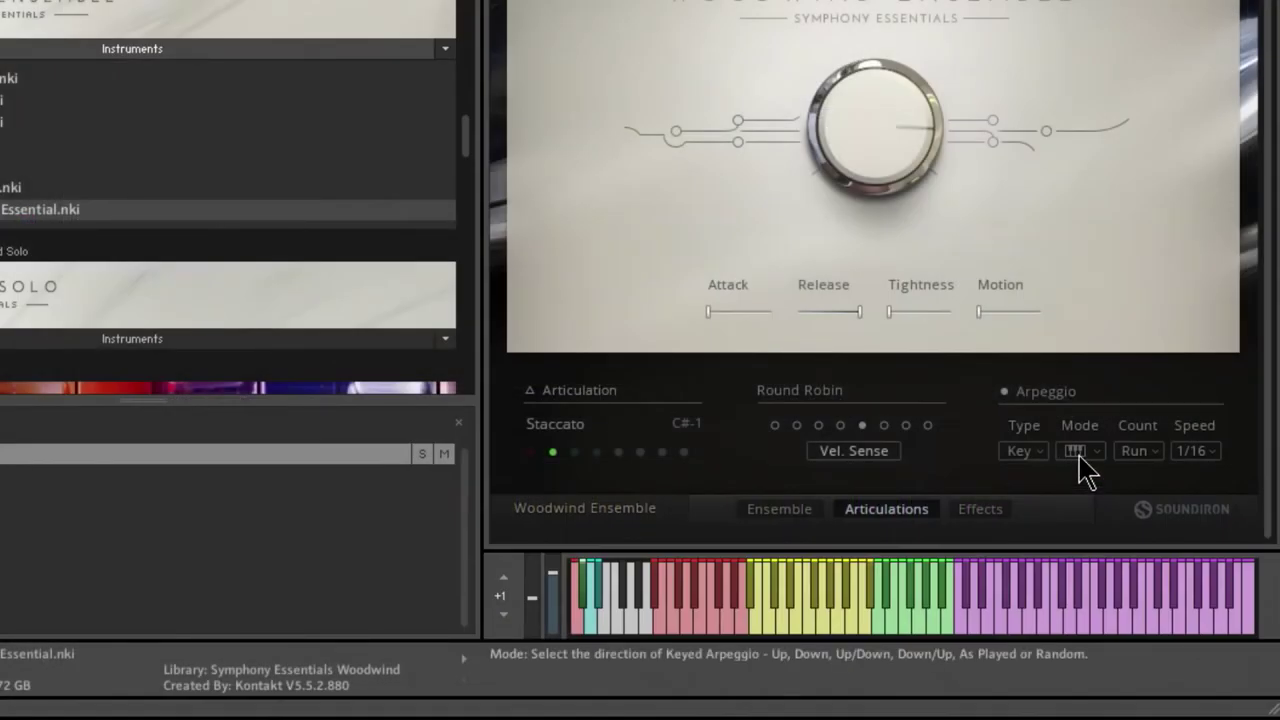
- Switch the keyed arpeggio's mode to Random and back to As Played
{"action": "left_click", "coordinate": [971, 317]}
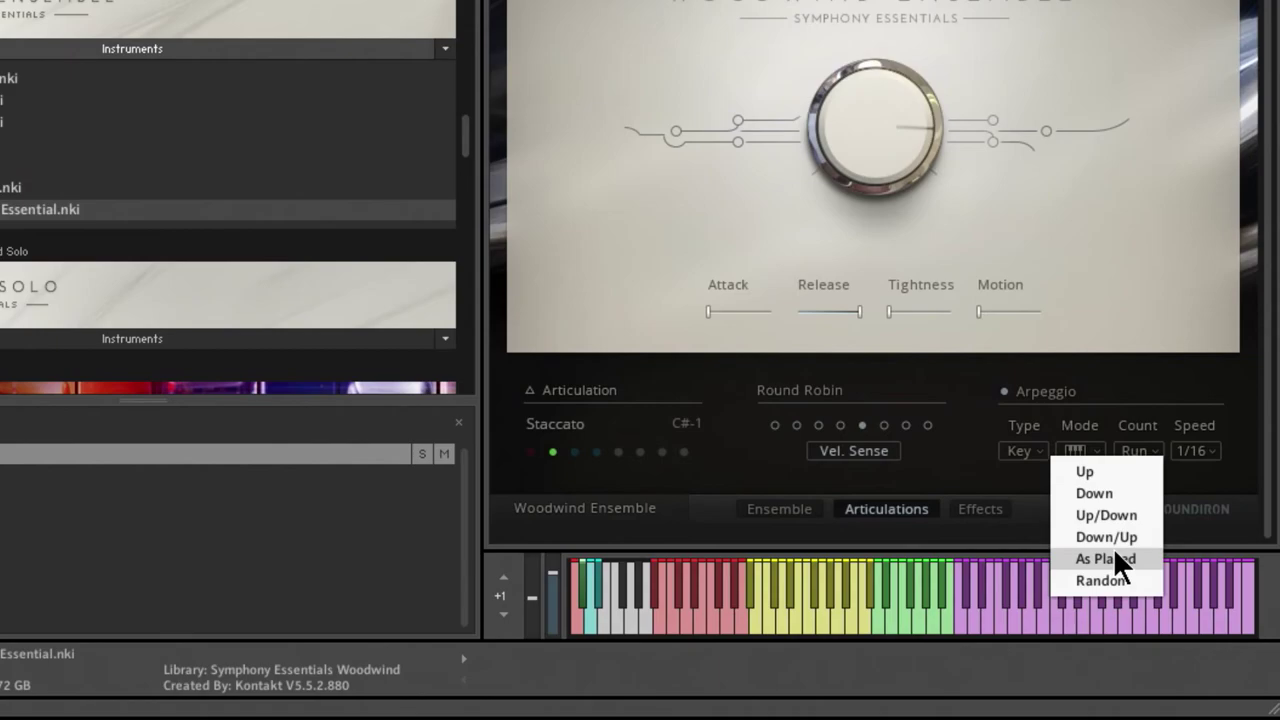
{"action": "left_click", "coordinate": [1112, 581]}
{"action": "left_click", "coordinate": [1080, 452]}
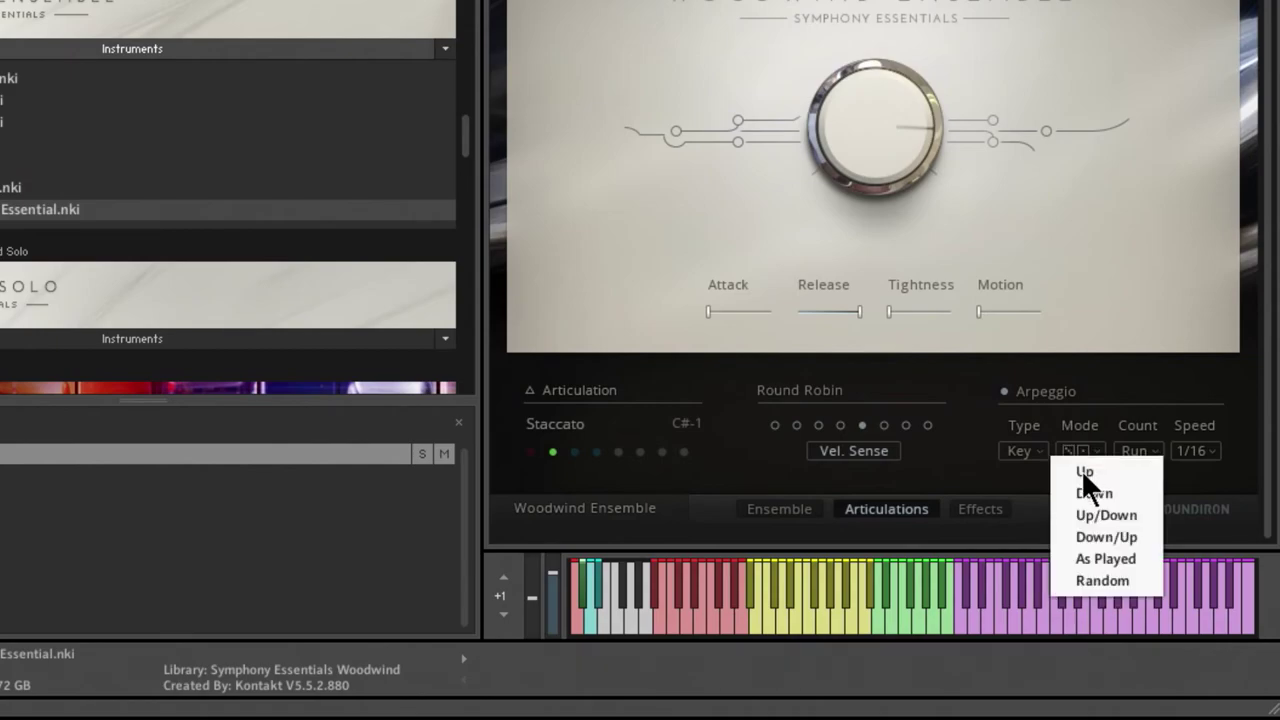
{"action": "left_click", "coordinate": [1115, 559]}
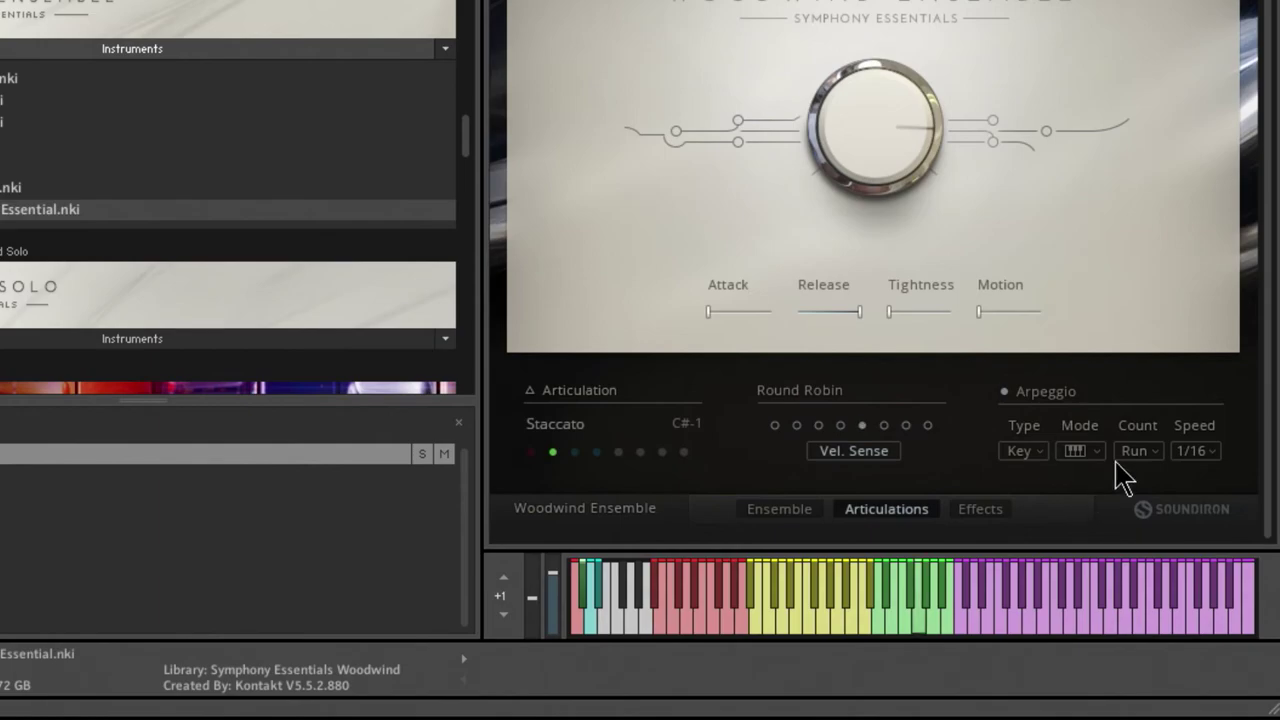
- Set the keyed arpeggio's count to 7x and its mode to Up
{"action": "left_click", "coordinate": [1138, 451]}
{"action": "left_click", "coordinate": [1141, 472]}
{"action": "left_click", "coordinate": [1138, 452]}
{"action": "left_click", "coordinate": [1141, 570]}
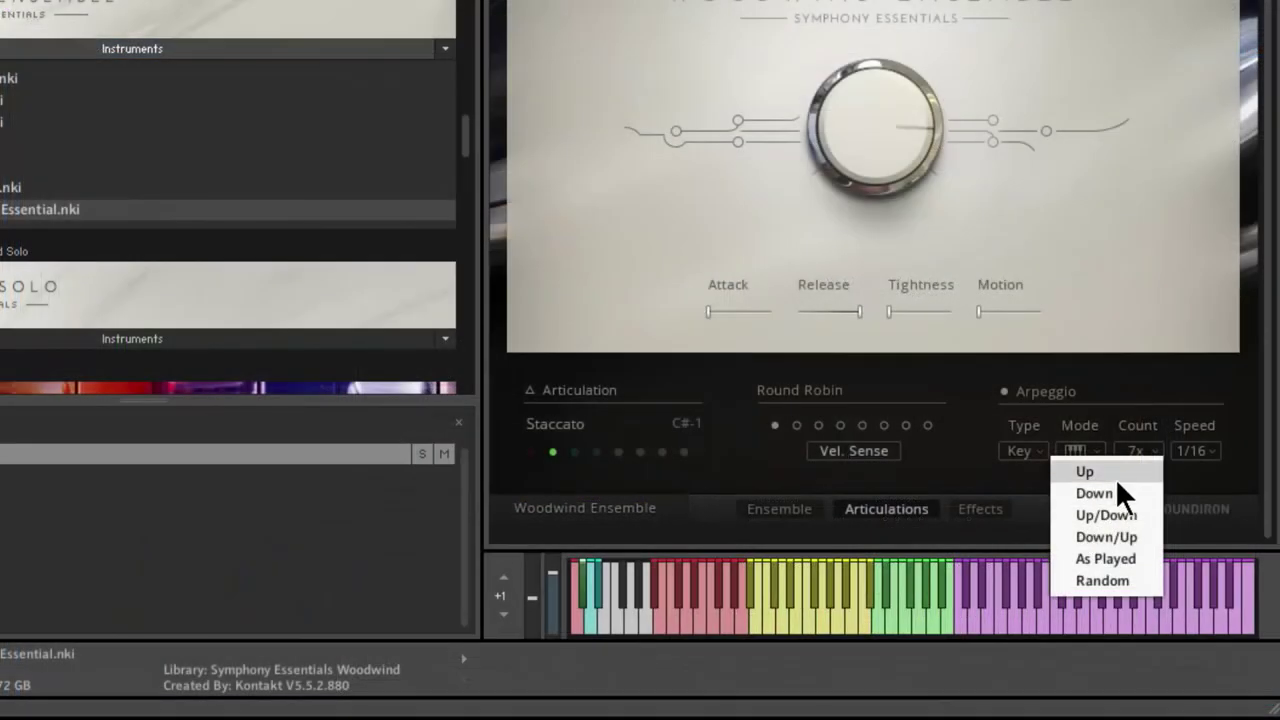
{"action": "left_click", "coordinate": [1088, 472]}
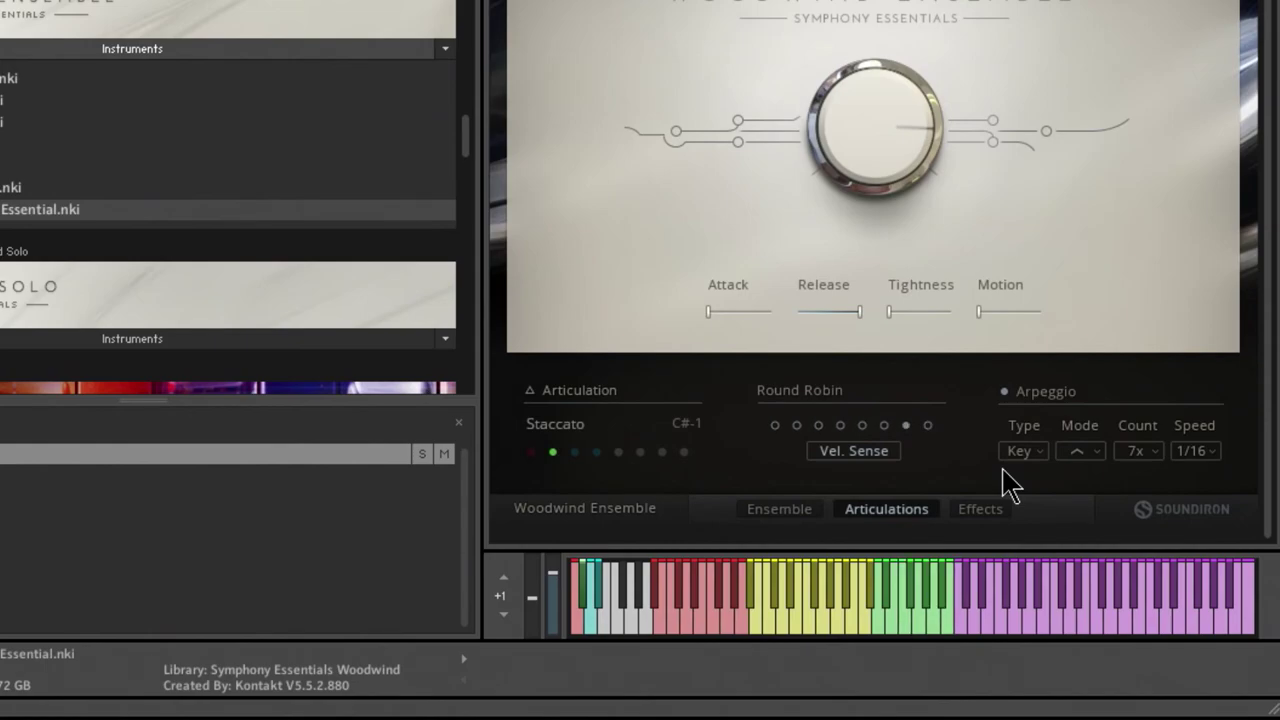
- Set the keyed arpeggio's count to Run and its speed to 1/8
{"action": "left_click", "coordinate": [1138, 451]}
{"action": "left_click", "coordinate": [1145, 615]}
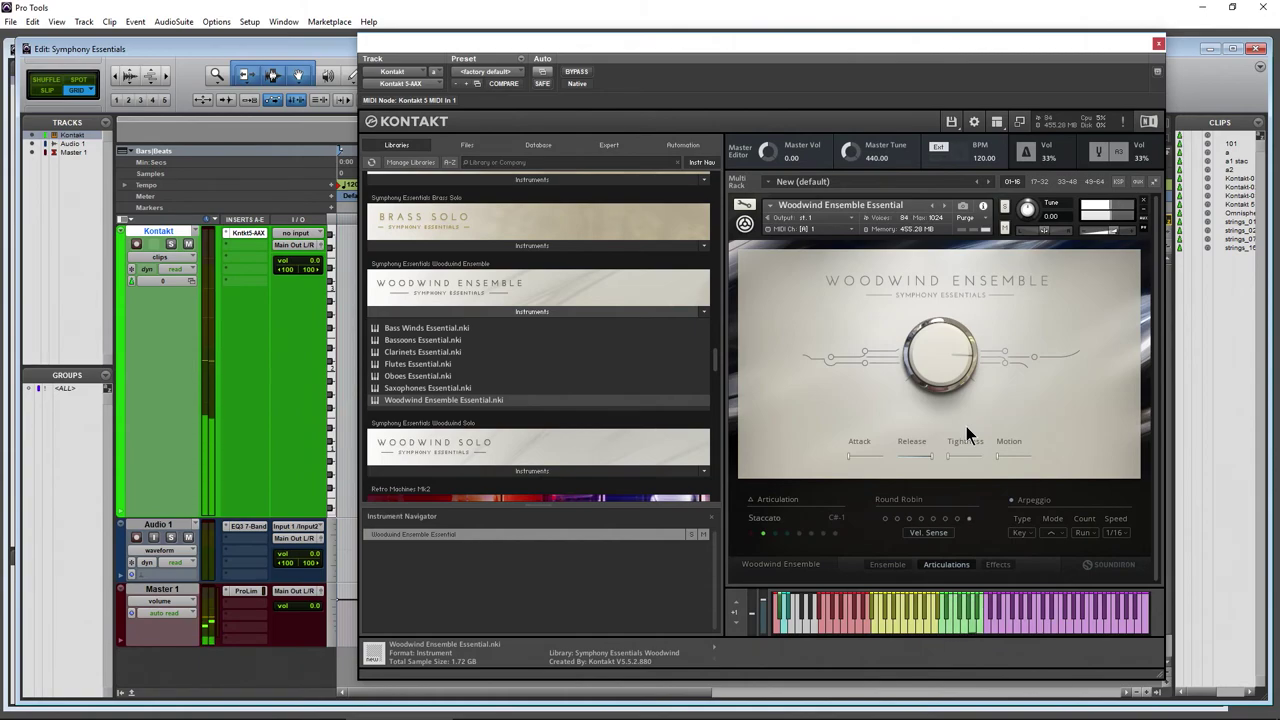
{"action": "left_click", "coordinate": [1114, 532]}
{"action": "left_click", "coordinate": [1120, 558]}
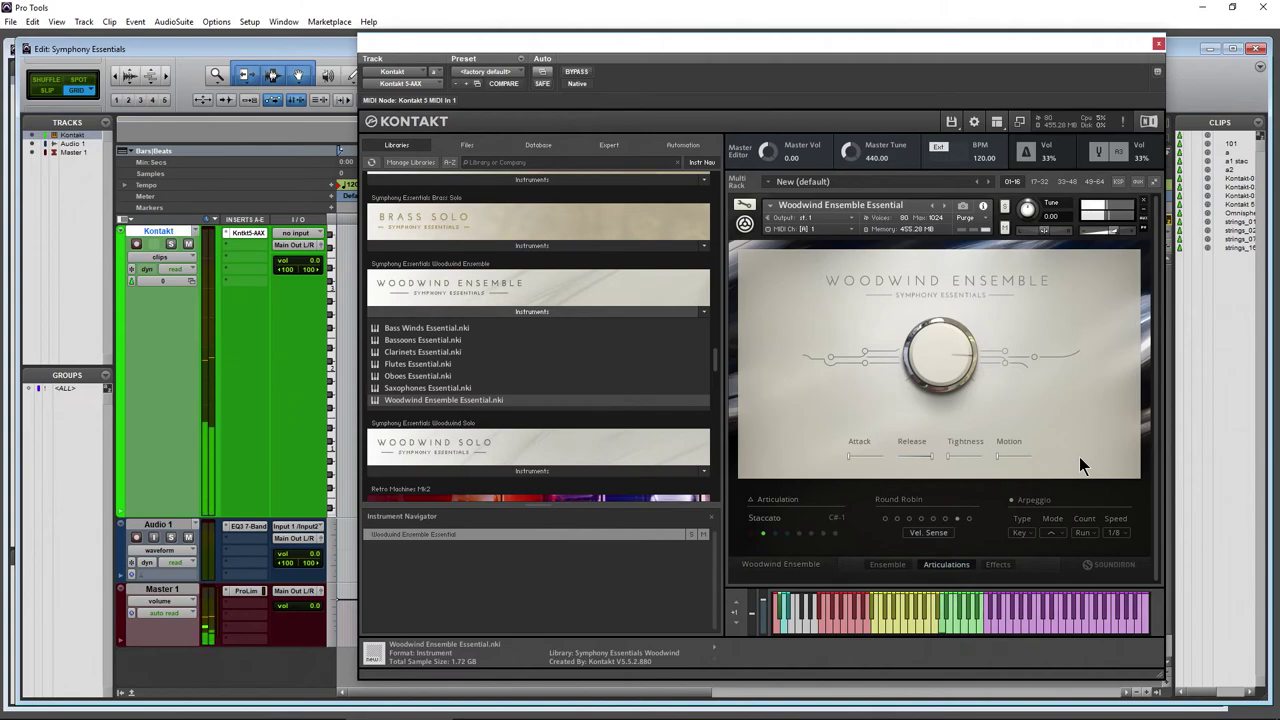
- Change the keyed arpeggio's mode to Up/Down, try Random, and return it to Up/Down
{"action": "left_click", "coordinate": [1062, 540]}
{"action": "left_click", "coordinate": [1065, 569]}
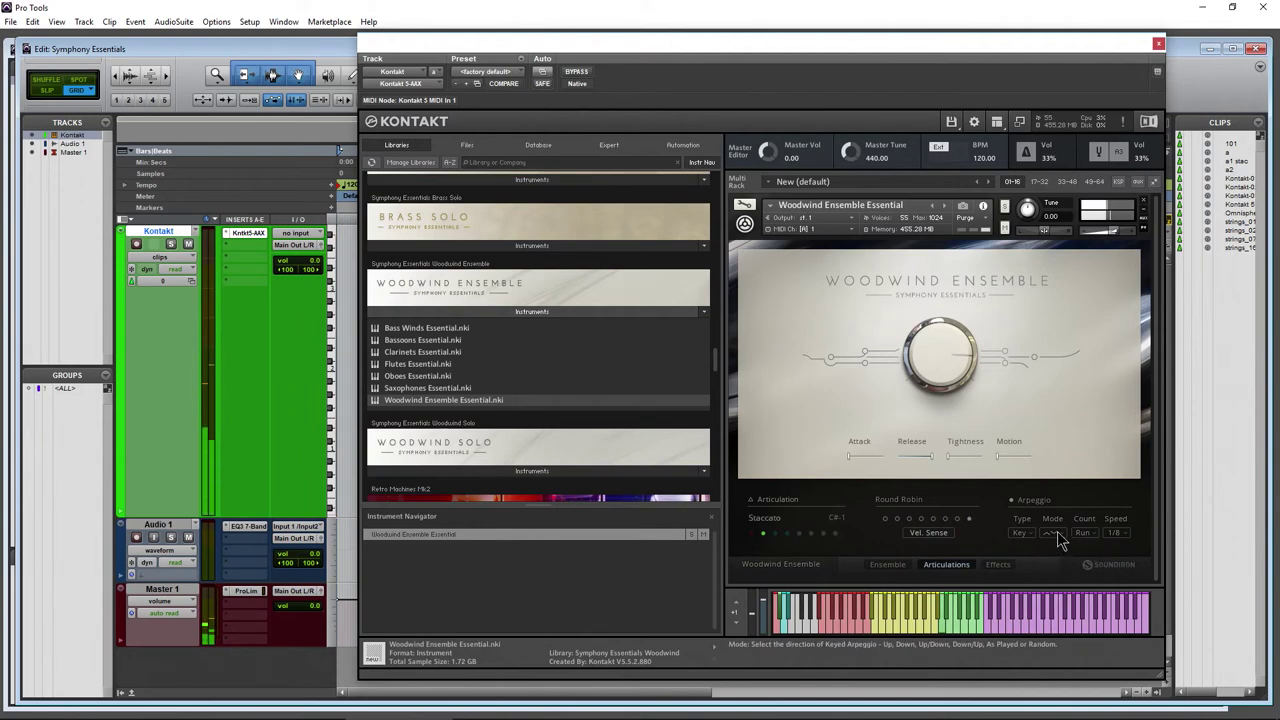
{"action": "left_click", "coordinate": [1056, 532]}
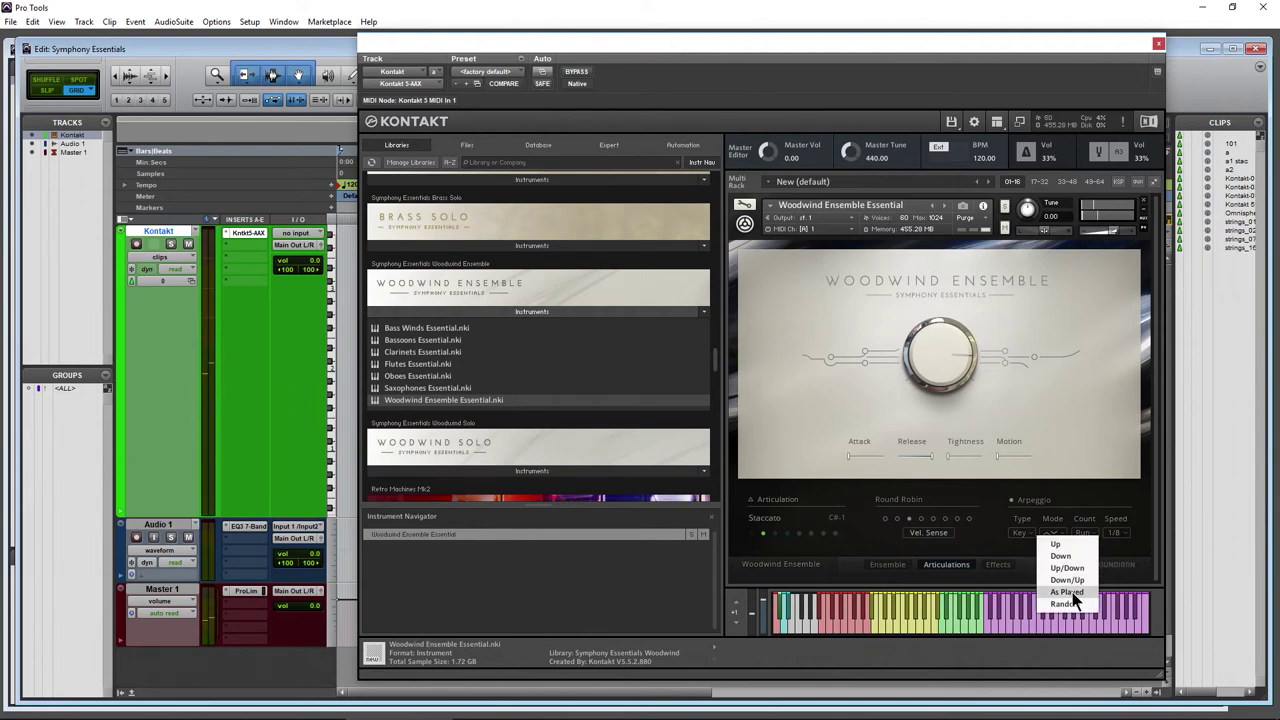
{"action": "left_click", "coordinate": [1068, 592]}
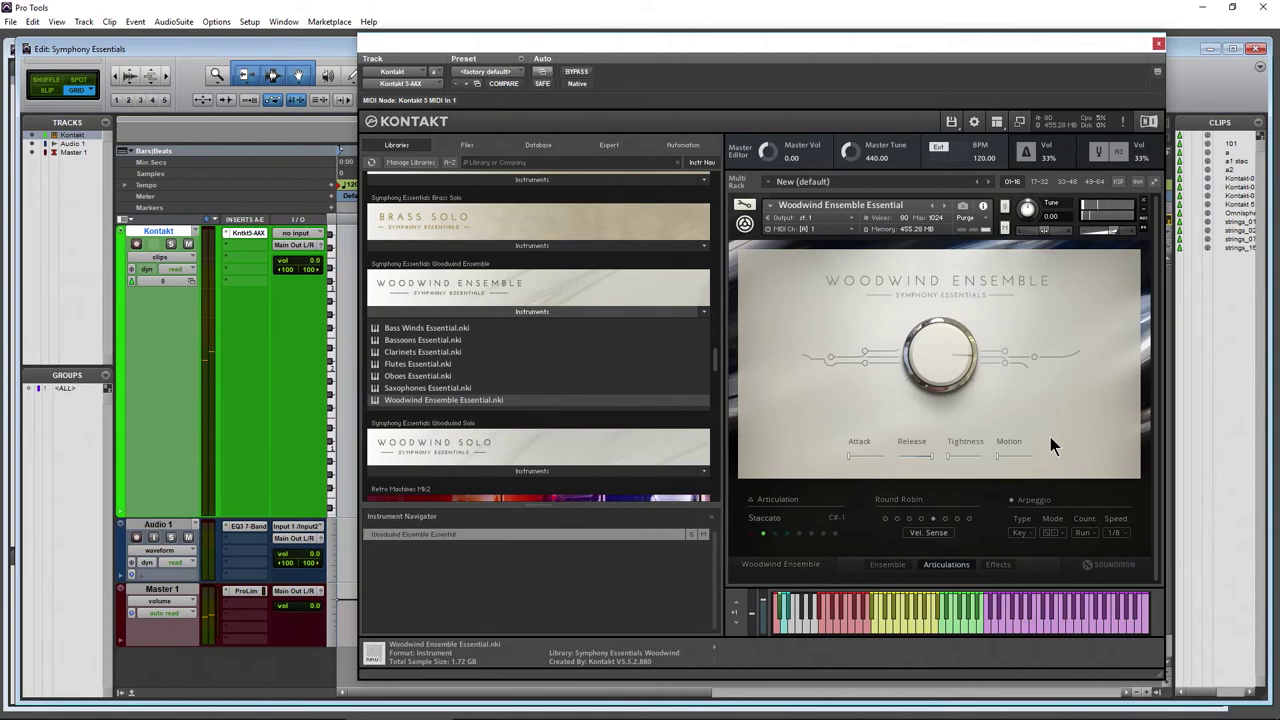
{"action": "left_click", "coordinate": [1052, 533]}
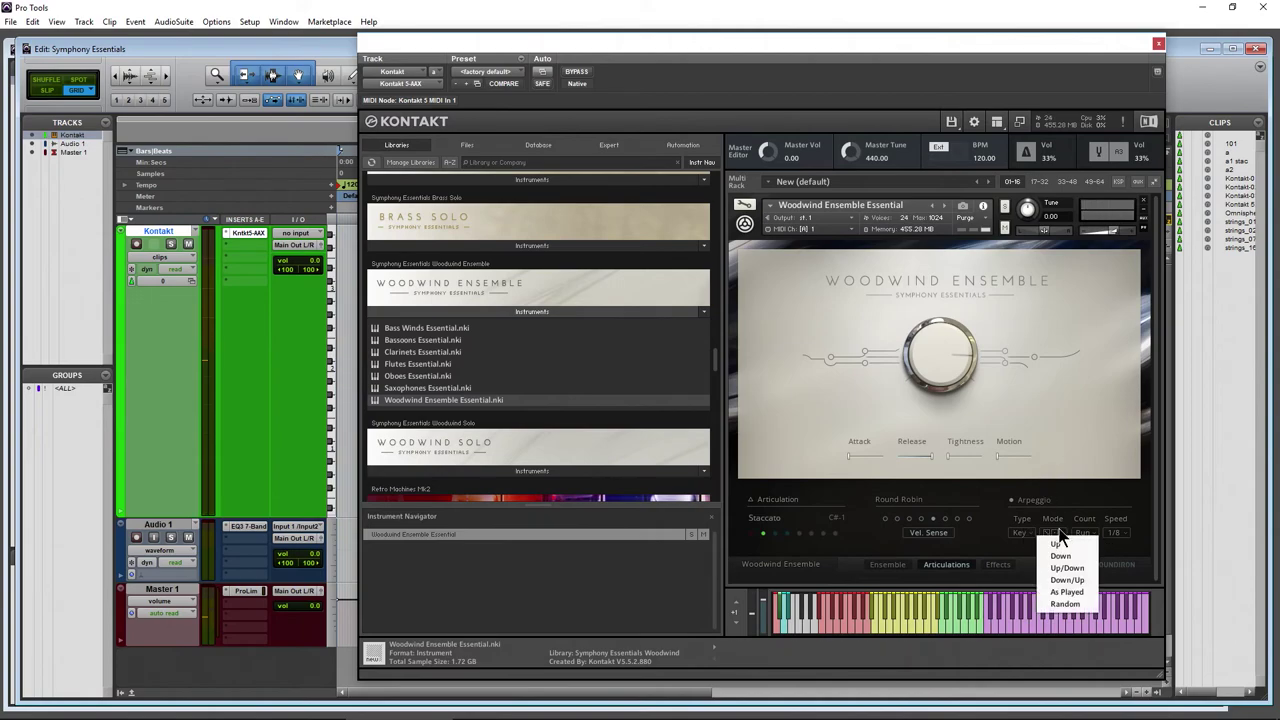
{"action": "left_click", "coordinate": [1068, 568]}
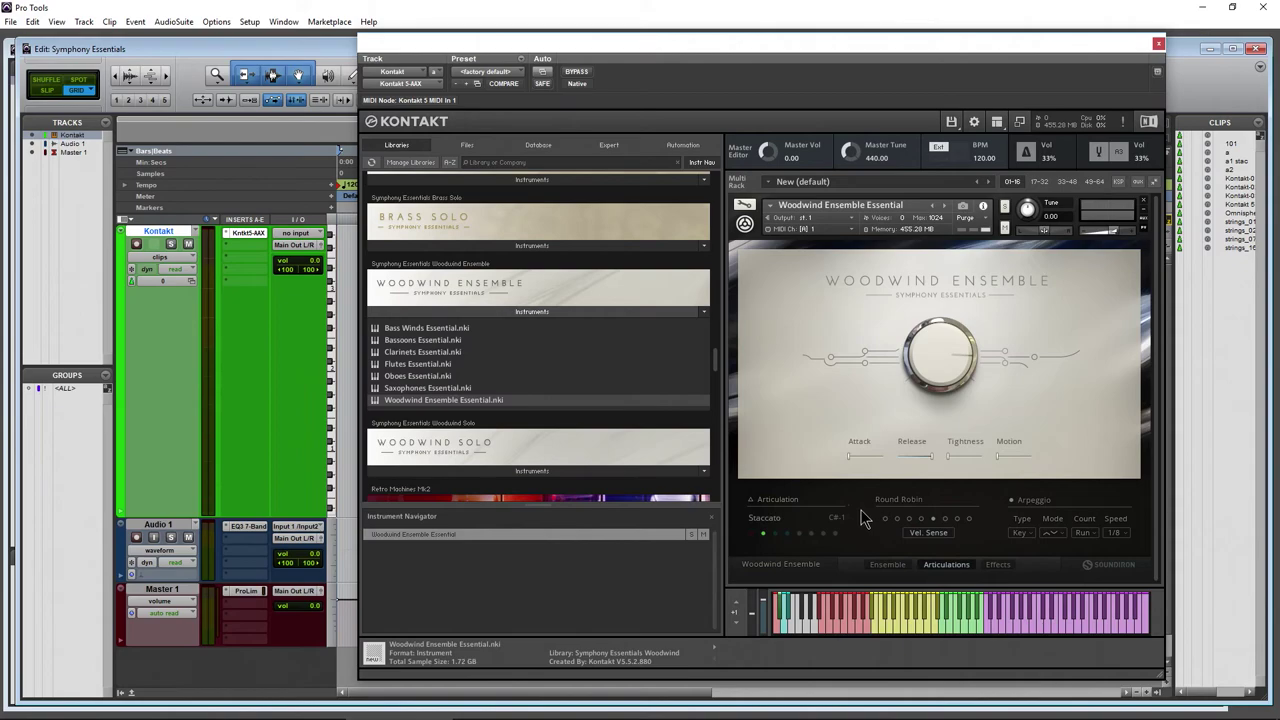
- Switch from Staccato to the Crescendo articulation, followed by the Decrescendo slot
{"action": "left_click", "coordinate": [775, 534]}
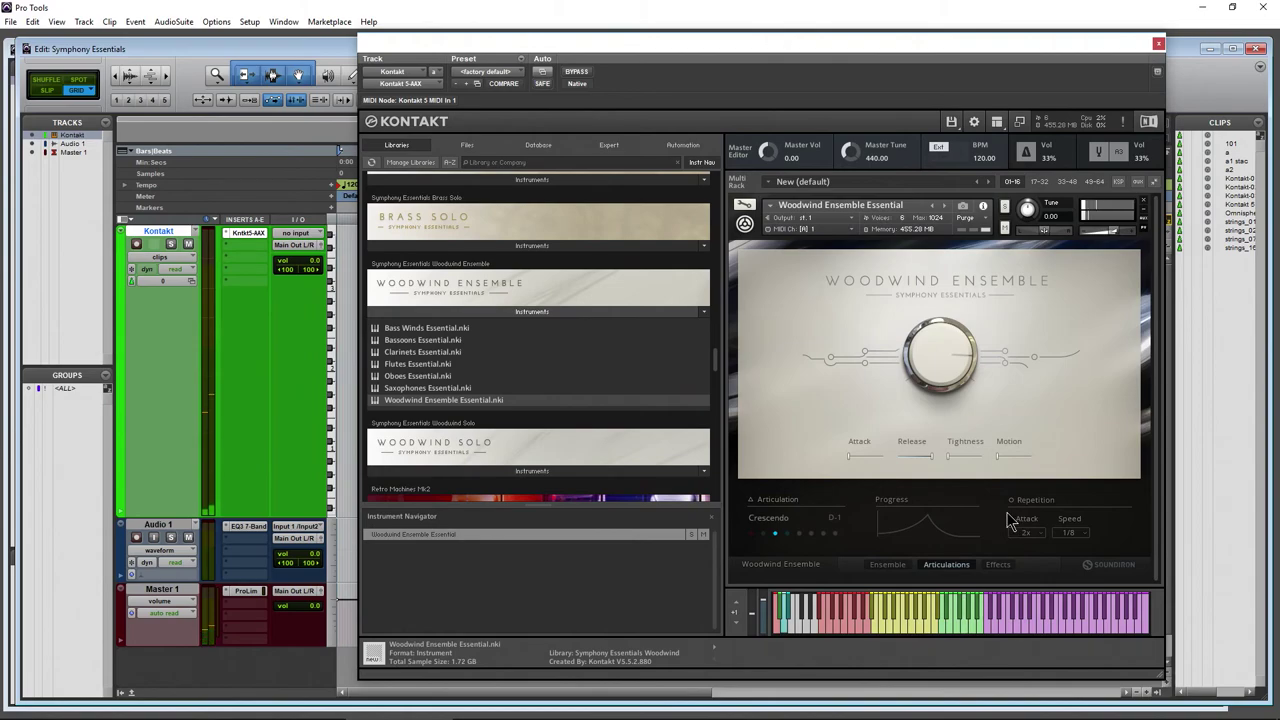
{"action": "left_click", "coordinate": [787, 534]}
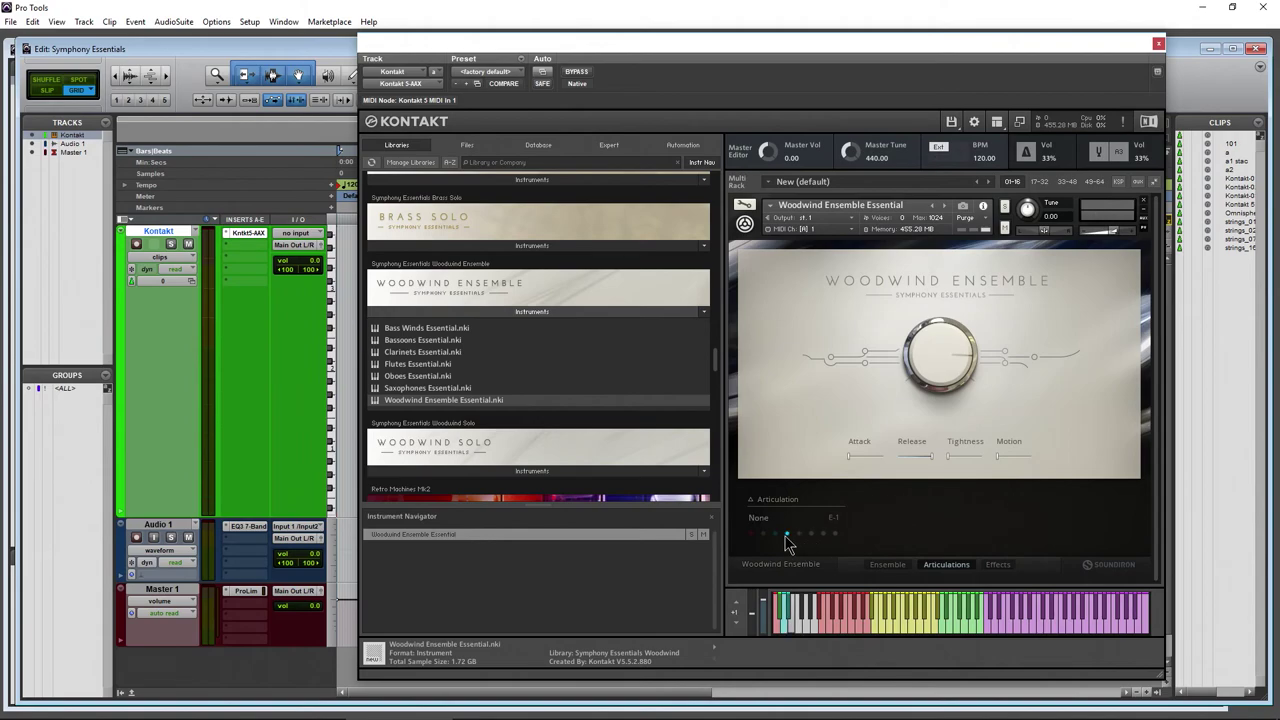
- Assign Sforzando Fast to the empty E-1 articulation slot and set its repetition attack to 3x
{"action": "left_click", "coordinate": [780, 506]}
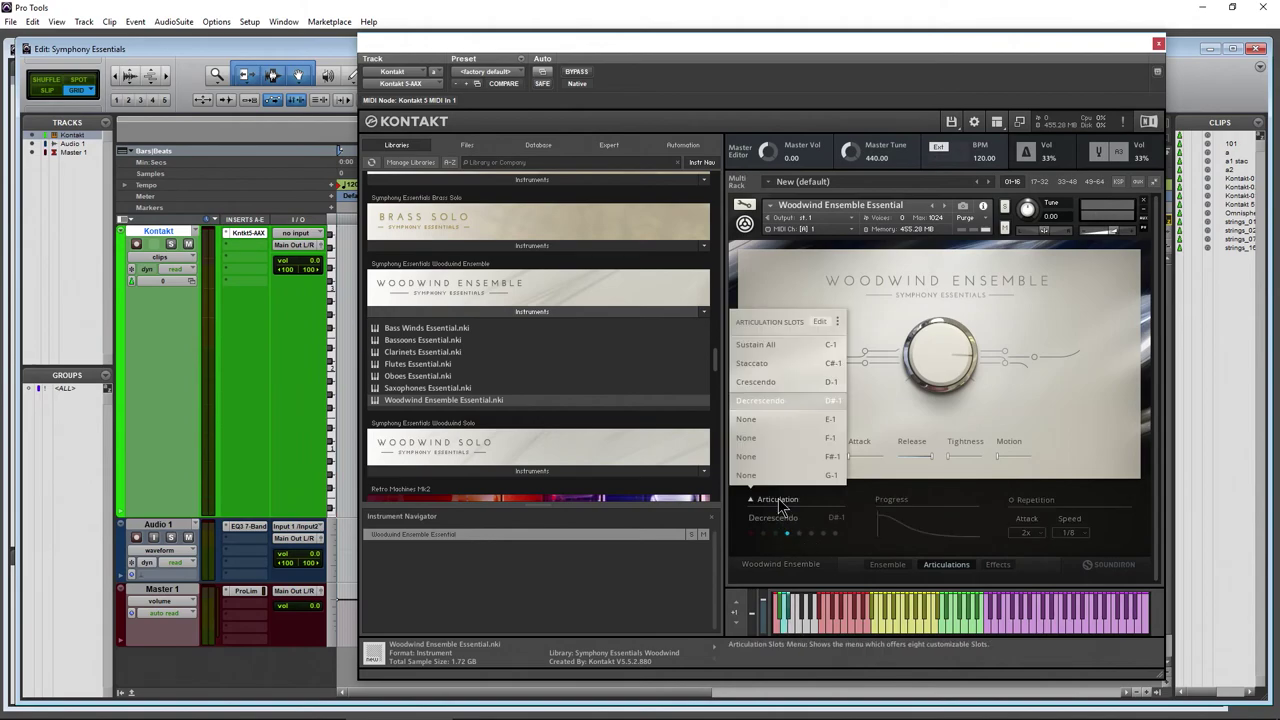
{"action": "left_click", "coordinate": [824, 326]}
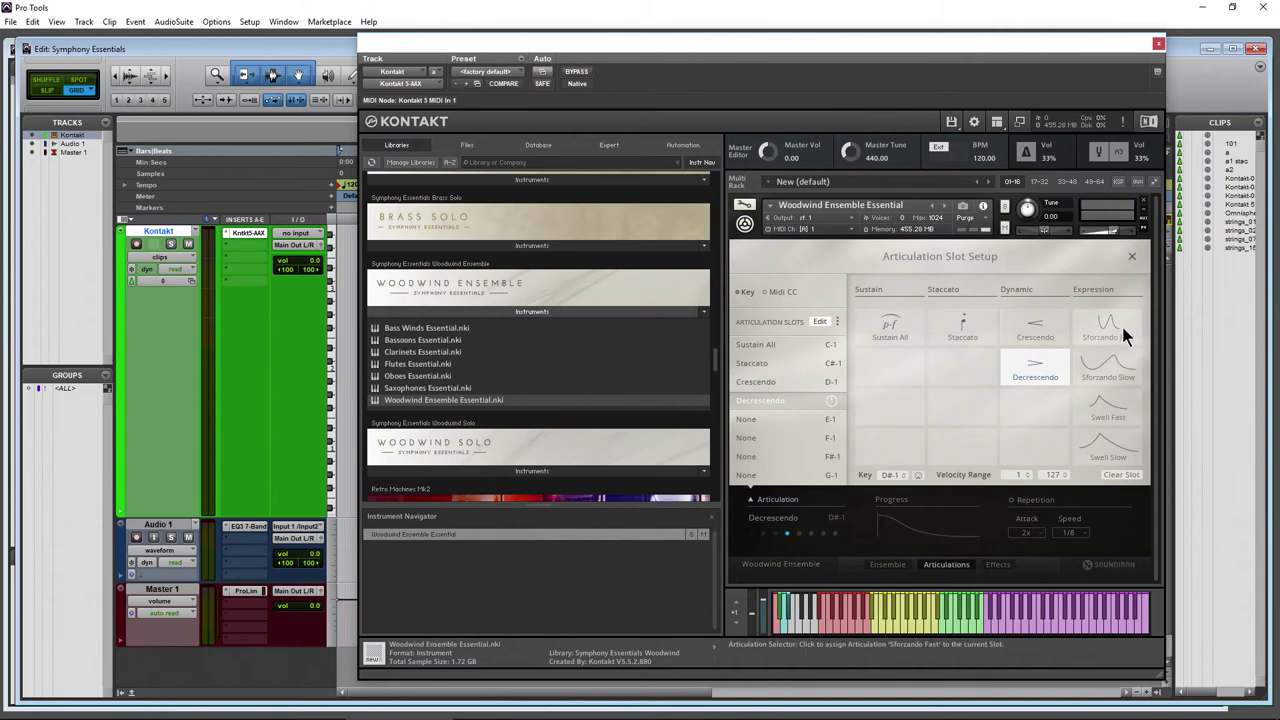
{"action": "left_click", "coordinate": [780, 419]}
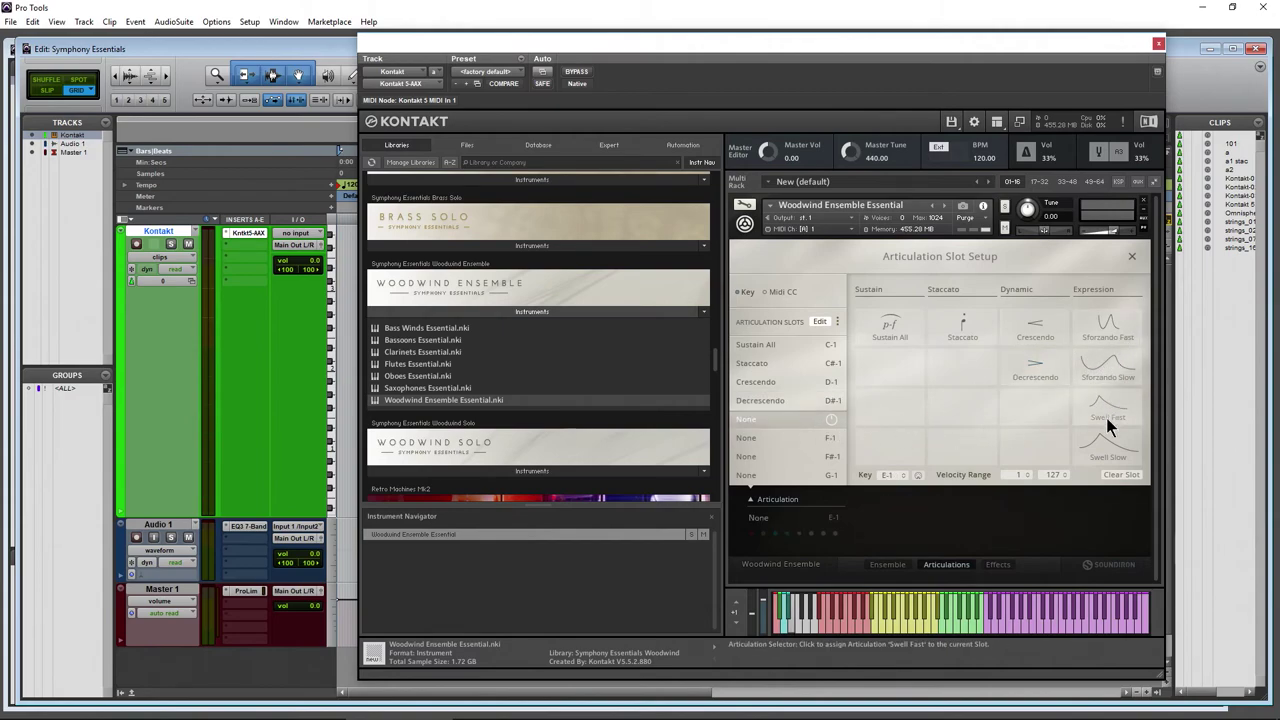
{"action": "left_click", "coordinate": [1114, 320]}
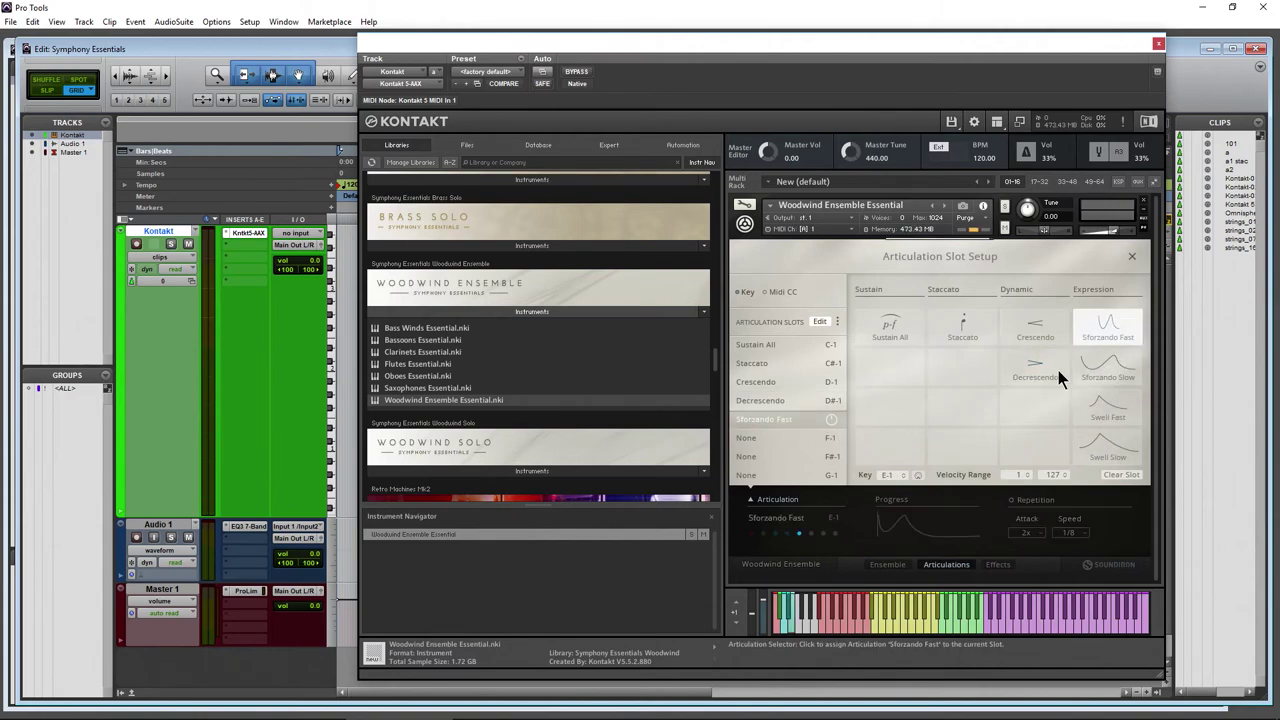
{"action": "left_click", "coordinate": [1130, 258]}
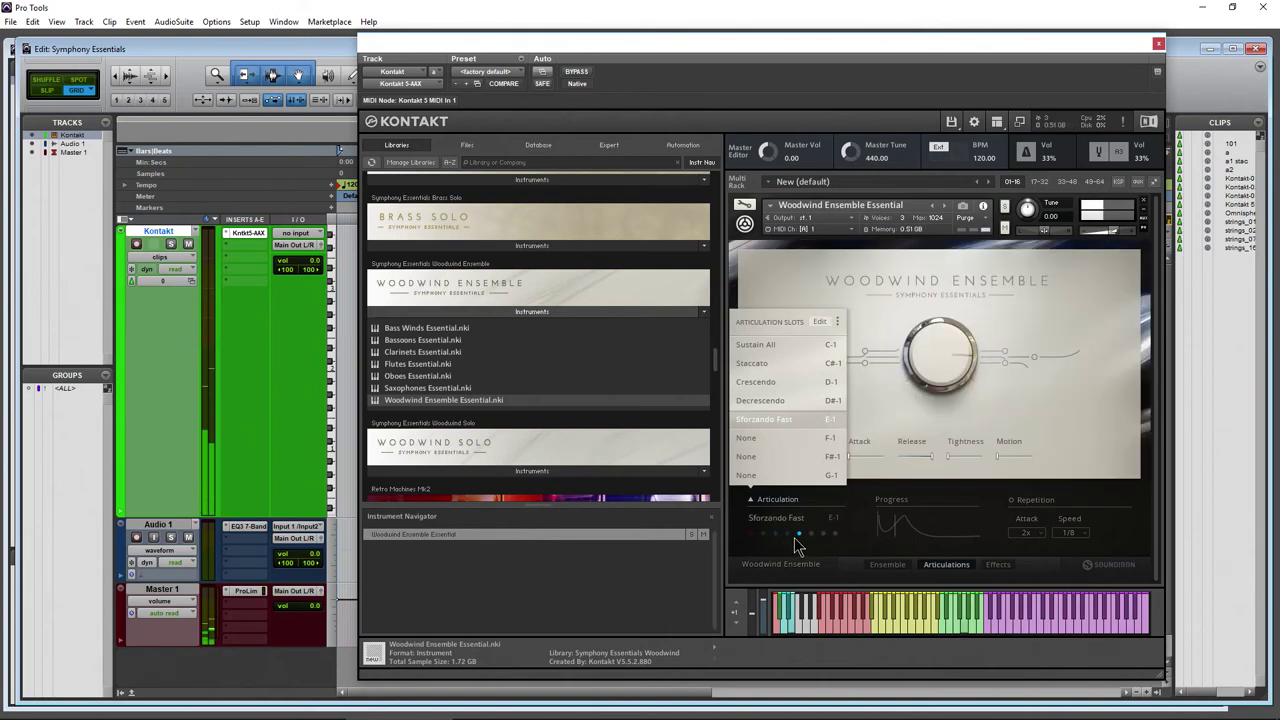
{"action": "left_click", "coordinate": [1025, 535]}
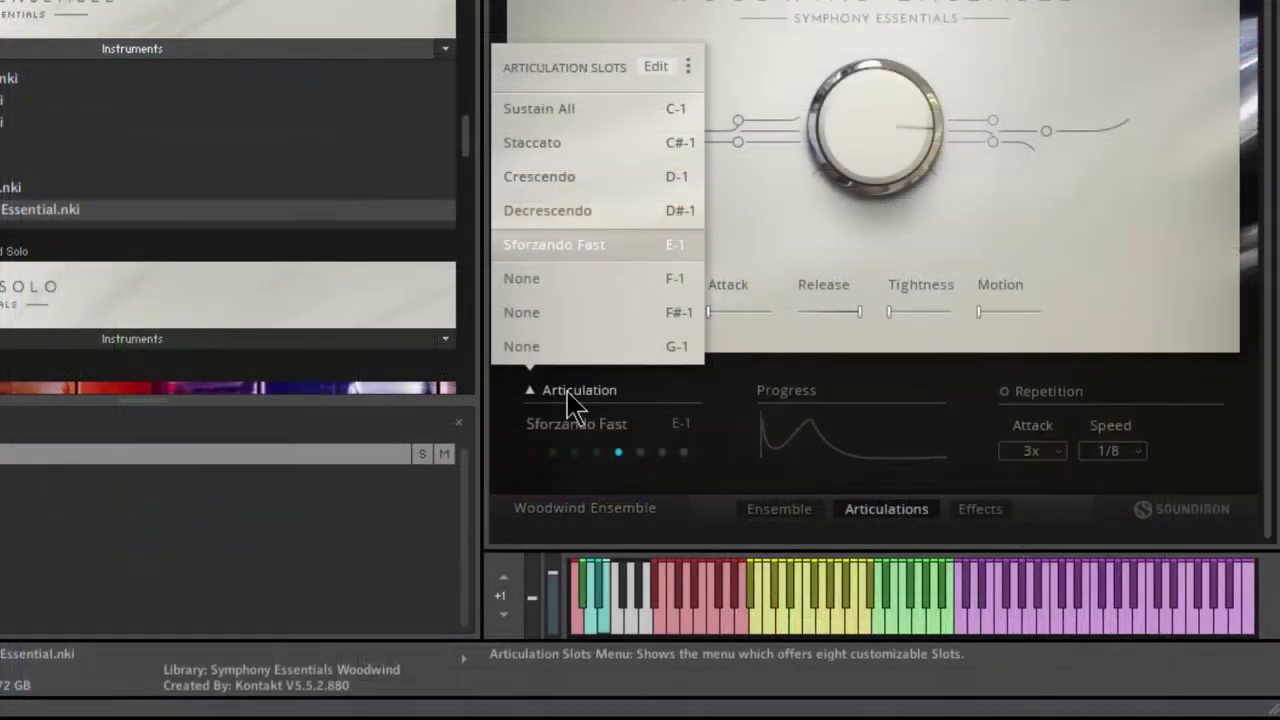
{"action": "left_click", "coordinate": [770, 500]}
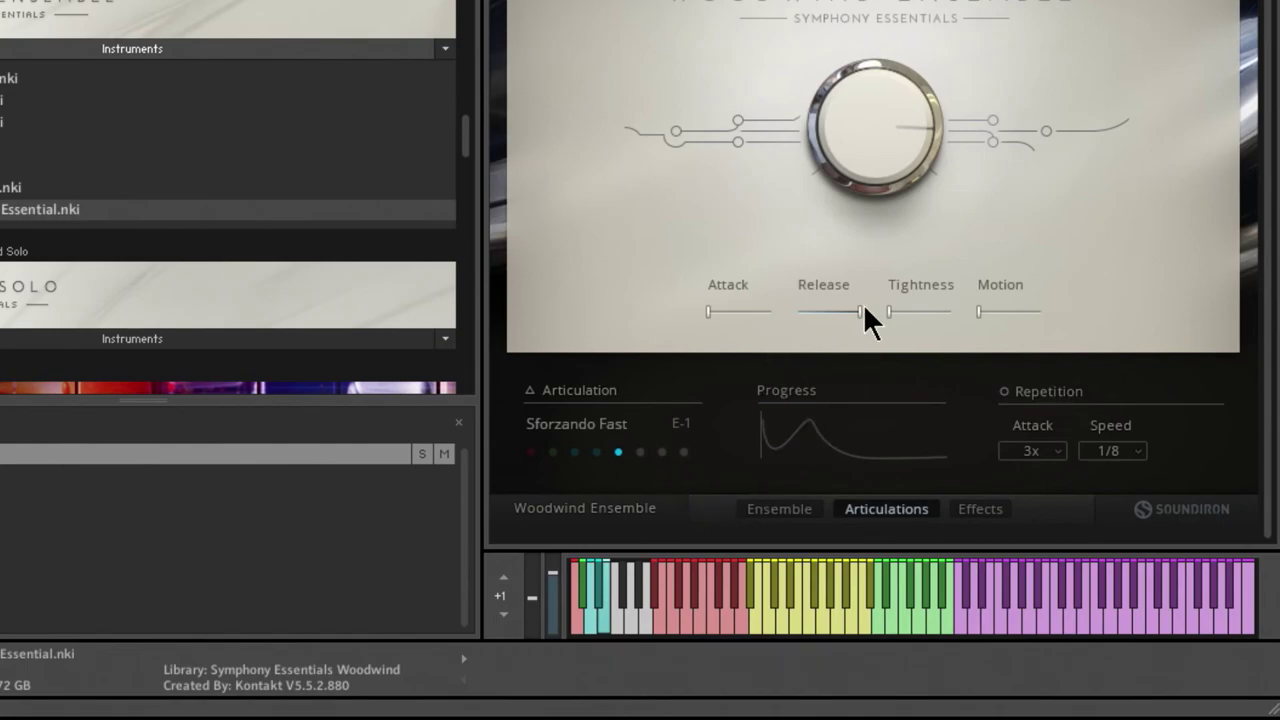
- Activate the Sustain All articulation slot and leave the articulation slot list closed
{"action": "left_click", "coordinate": [531, 452]}
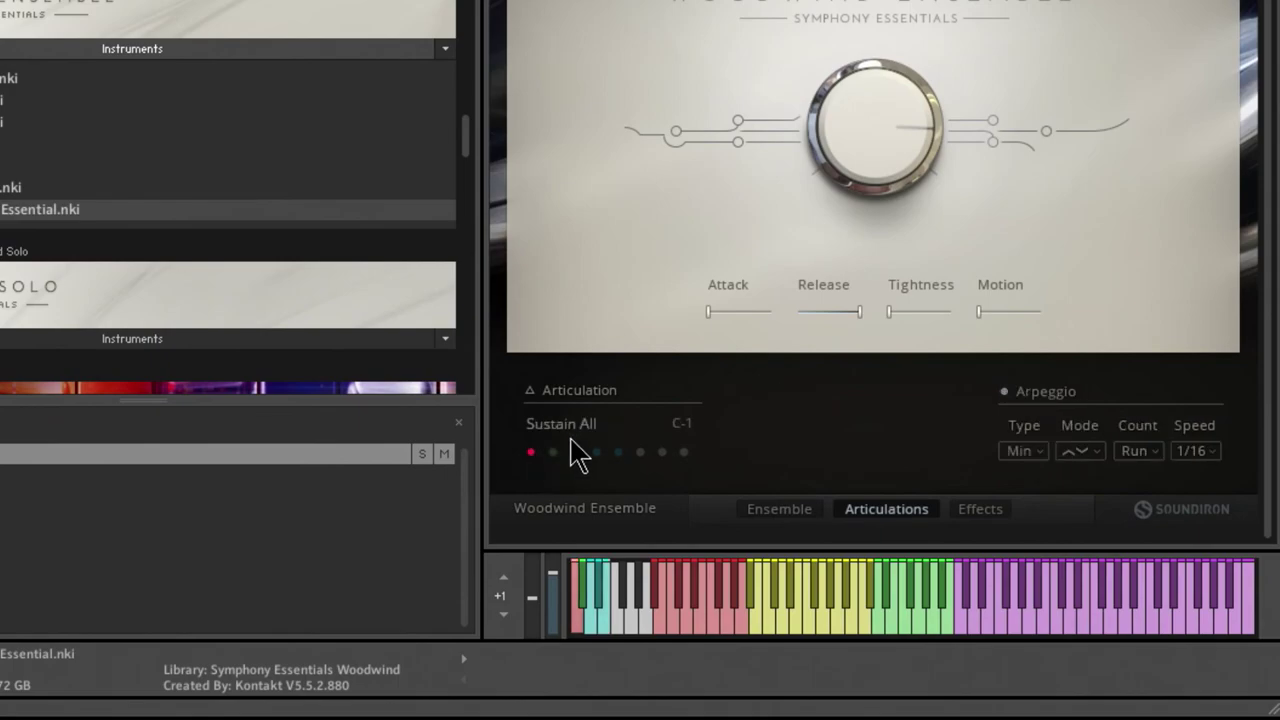
{"action": "left_click", "coordinate": [585, 392]}
{"action": "left_click", "coordinate": [580, 394]}
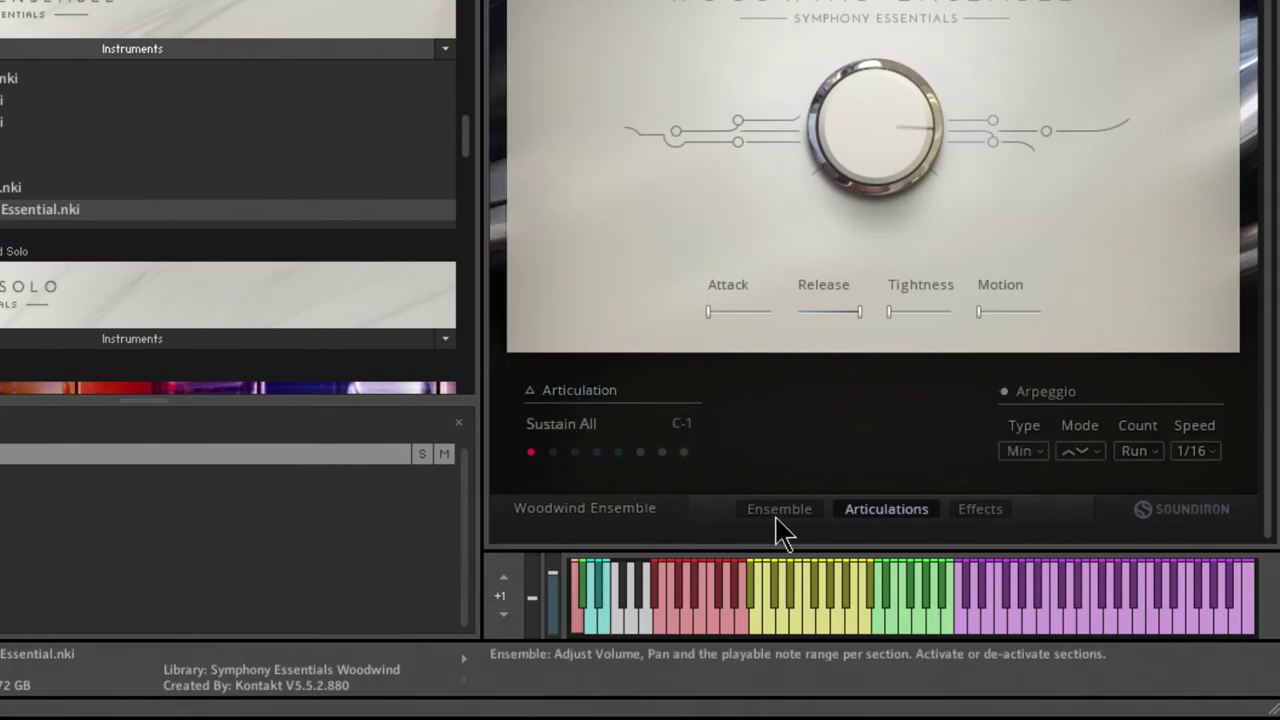
- View the Woodwind Ensemble's section volumes, pans and note ranges, and return to the articulation settings
{"action": "left_click", "coordinate": [779, 510]}
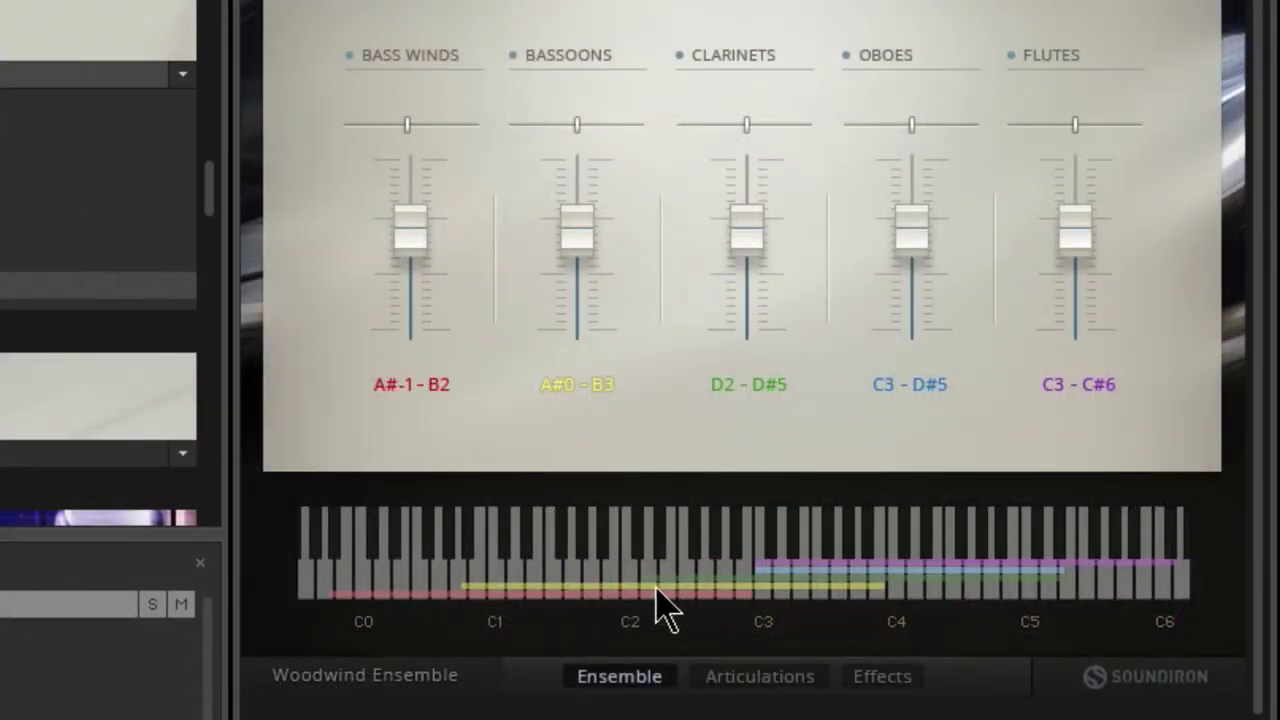
{"action": "left_click", "coordinate": [758, 680]}
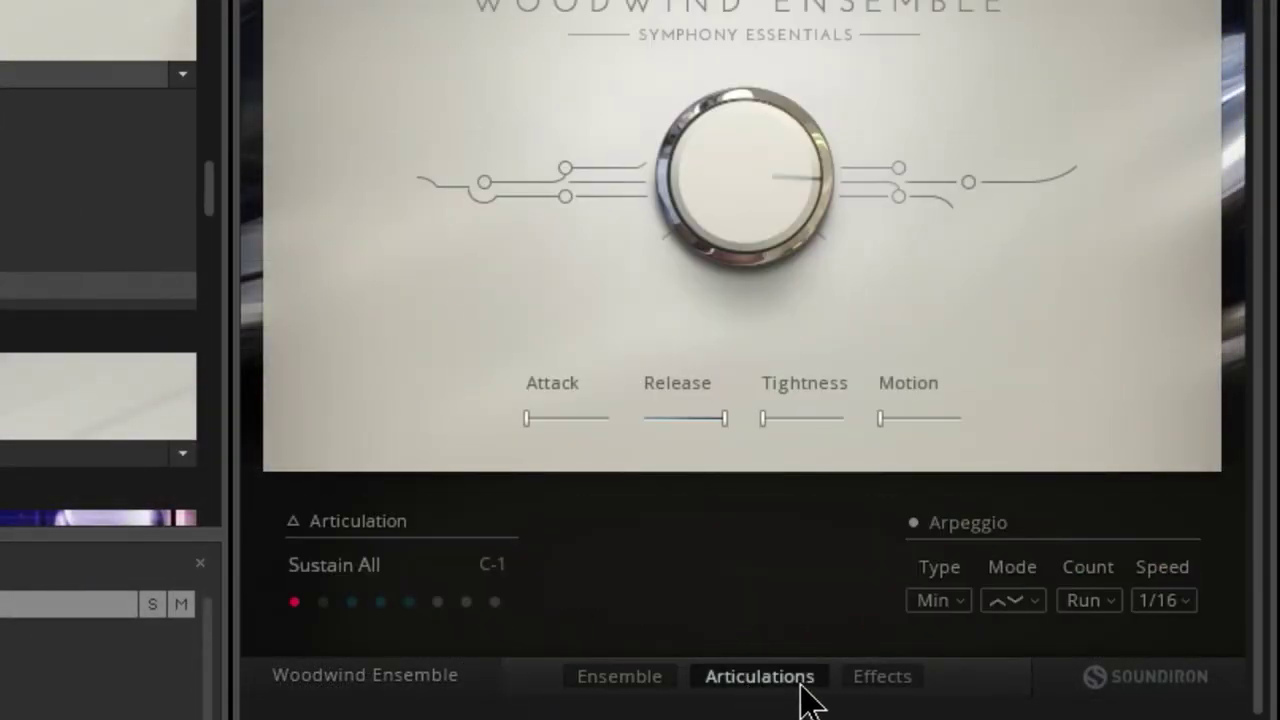
- View the Woodwind Ensemble's EQ, reverb, and compressor and filter effects, and return to the articulation settings
{"action": "left_click", "coordinate": [890, 682]}
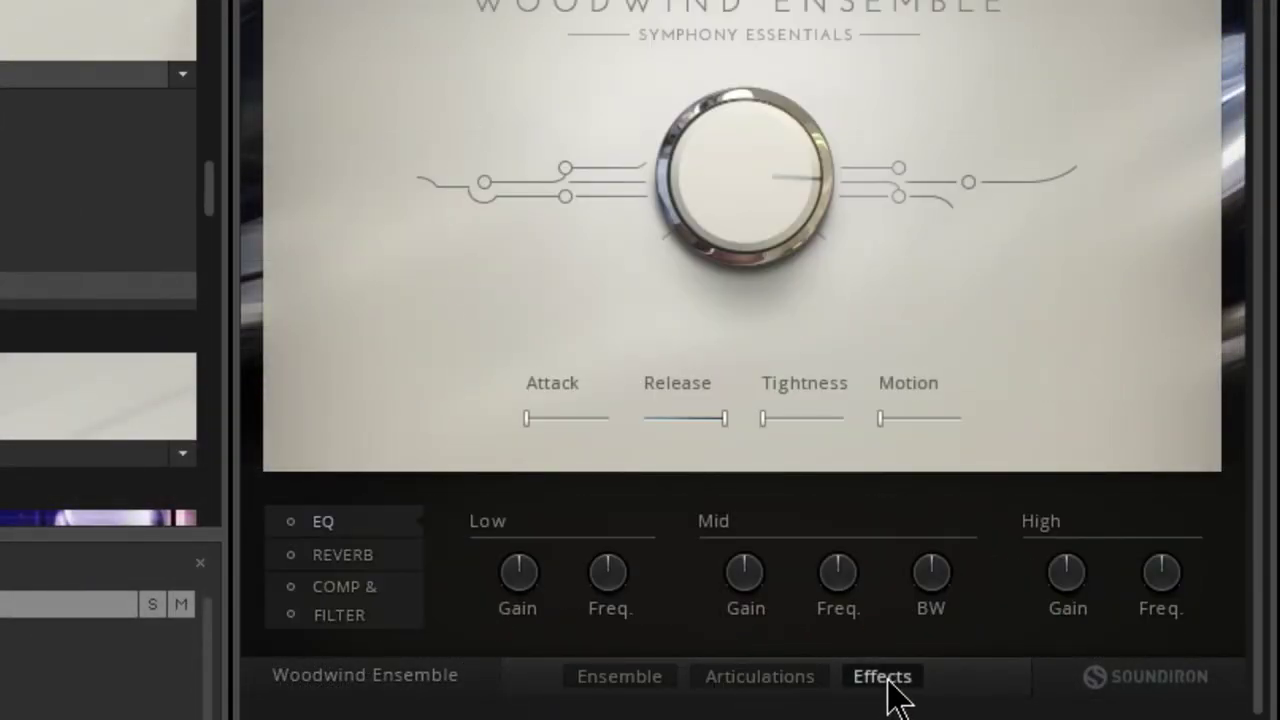
{"action": "left_click", "coordinate": [370, 552]}
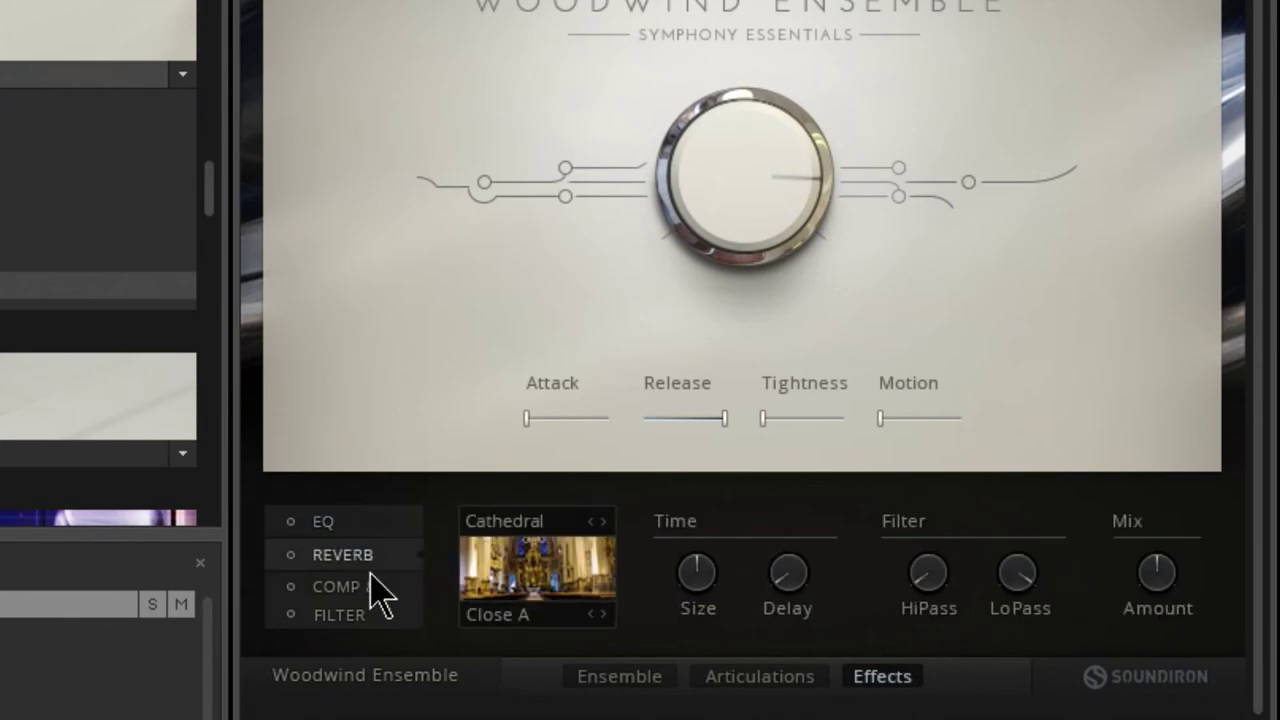
{"action": "left_click", "coordinate": [374, 592]}
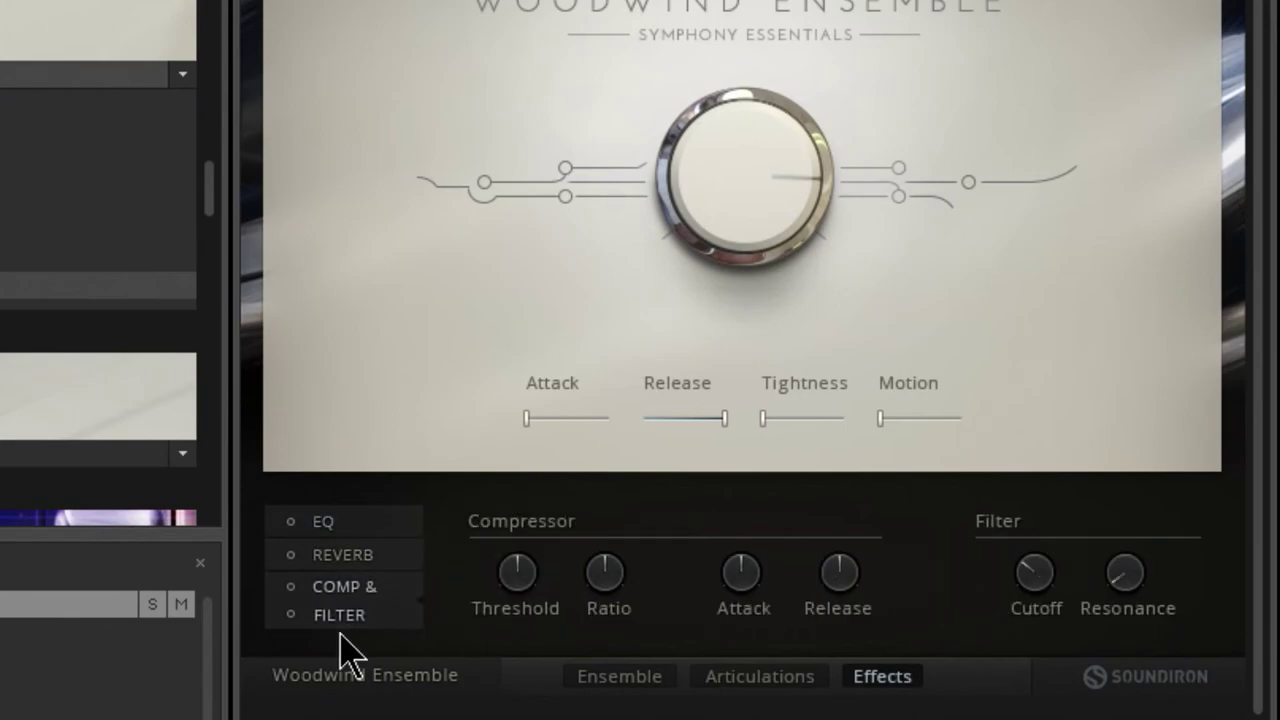
{"action": "left_click", "coordinate": [354, 526]}
{"action": "left_click", "coordinate": [742, 680]}
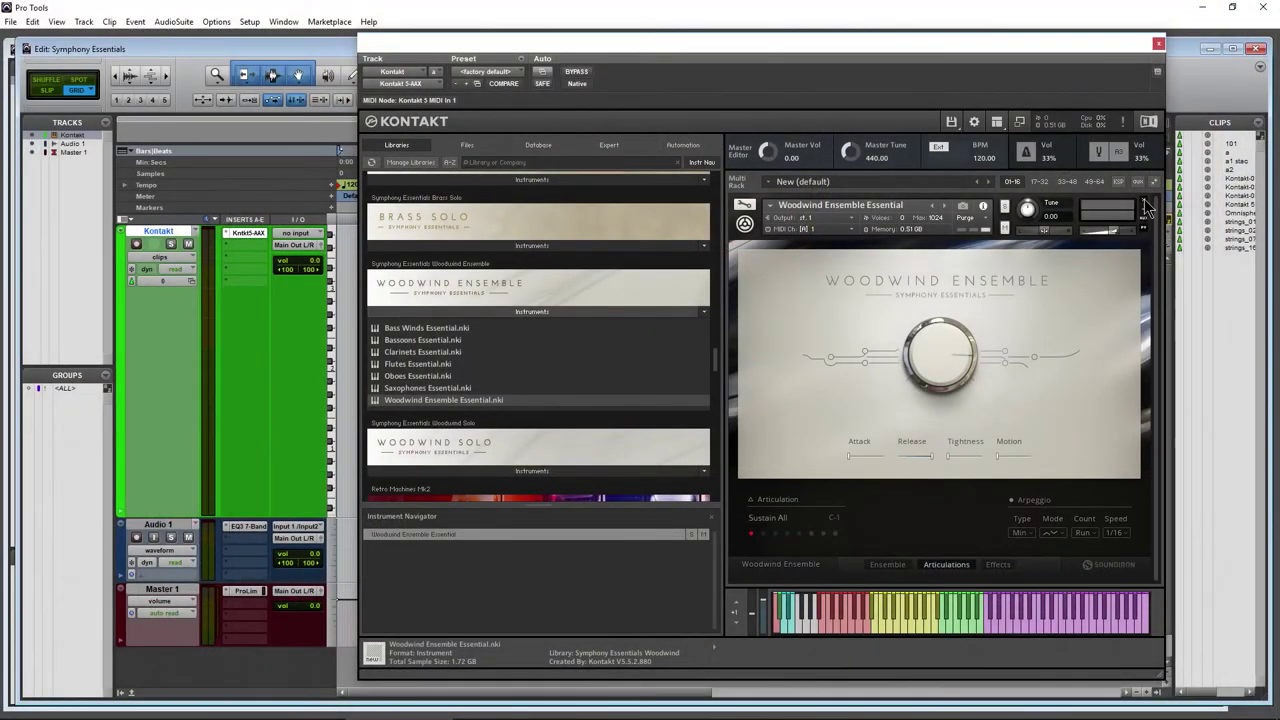
- Remove the Woodwind Ensemble without saving its changes and load Clarinets Essential from the Woodwind Ensemble library
{"action": "left_click", "coordinate": [1145, 205]}
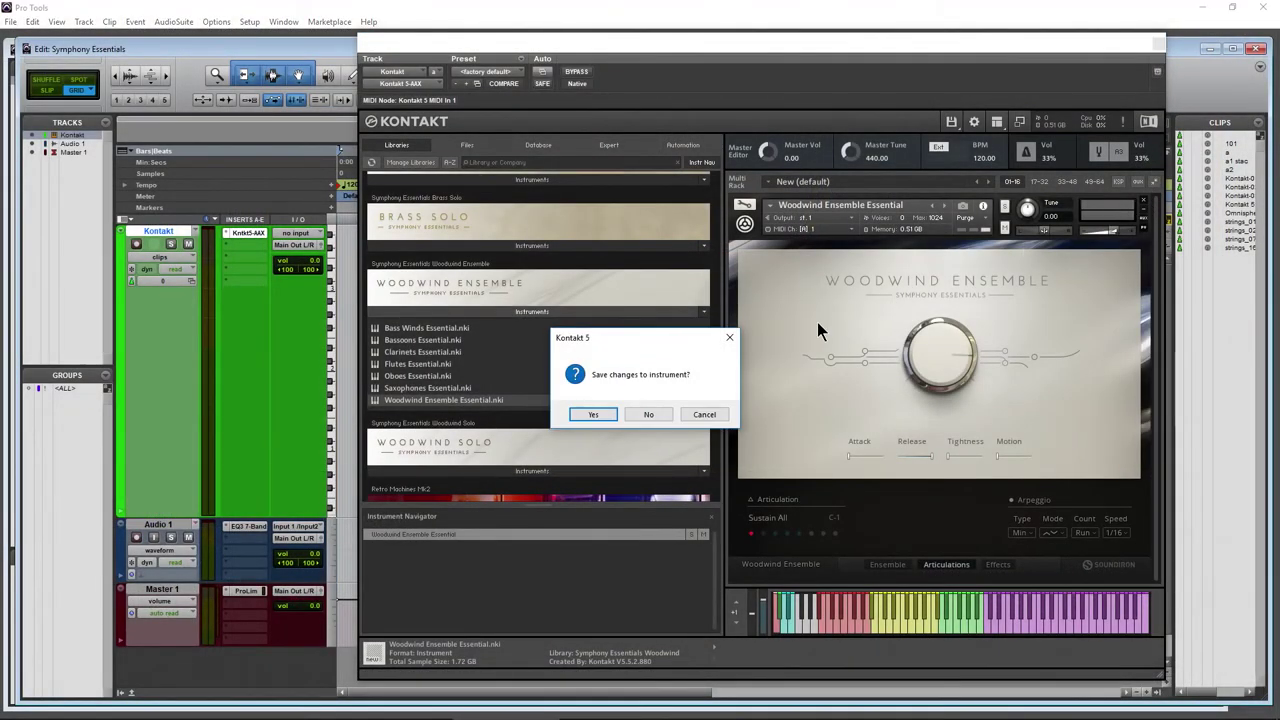
{"action": "left_click", "coordinate": [652, 414]}
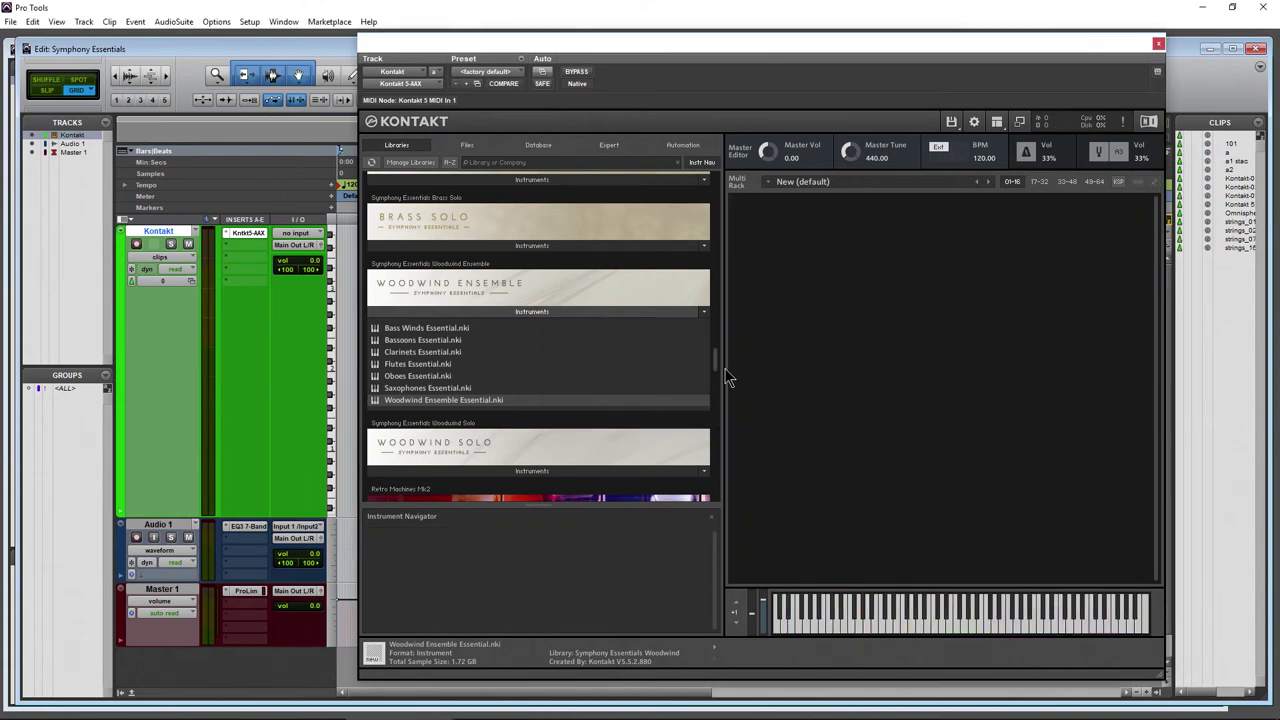
{"action": "left_click", "coordinate": [412, 365]}
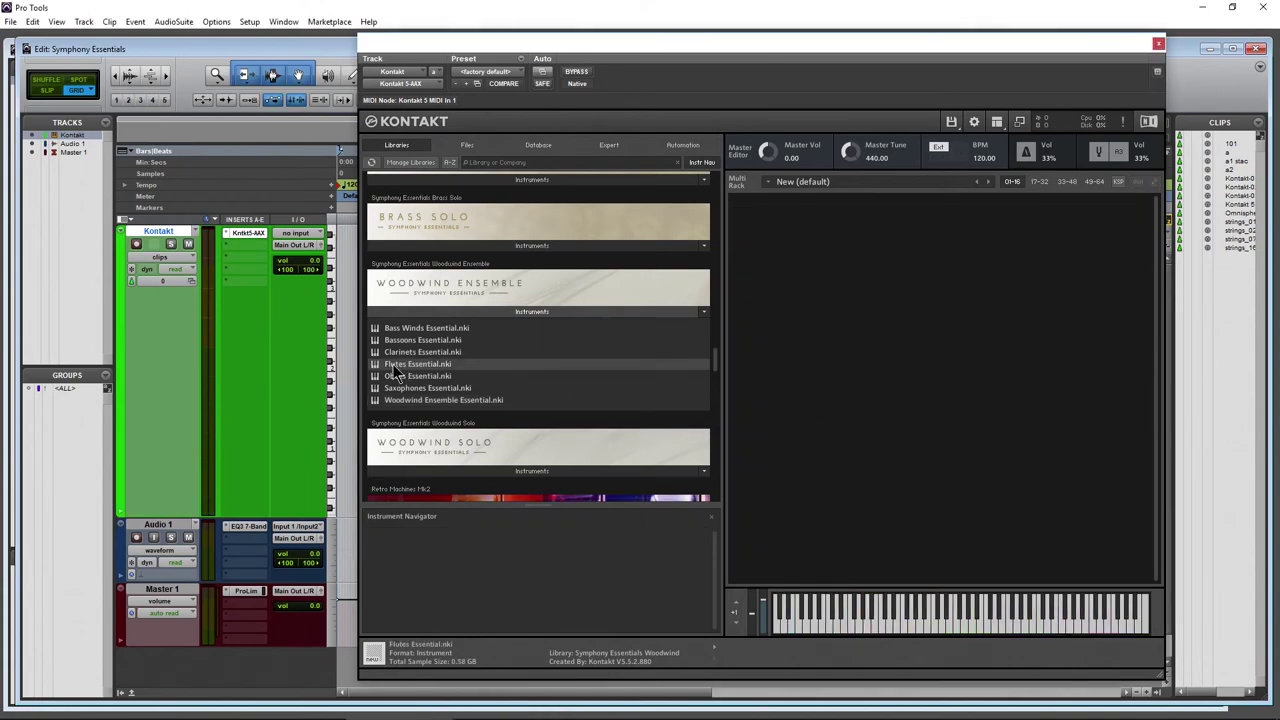
{"action": "left_click", "coordinate": [398, 355]}
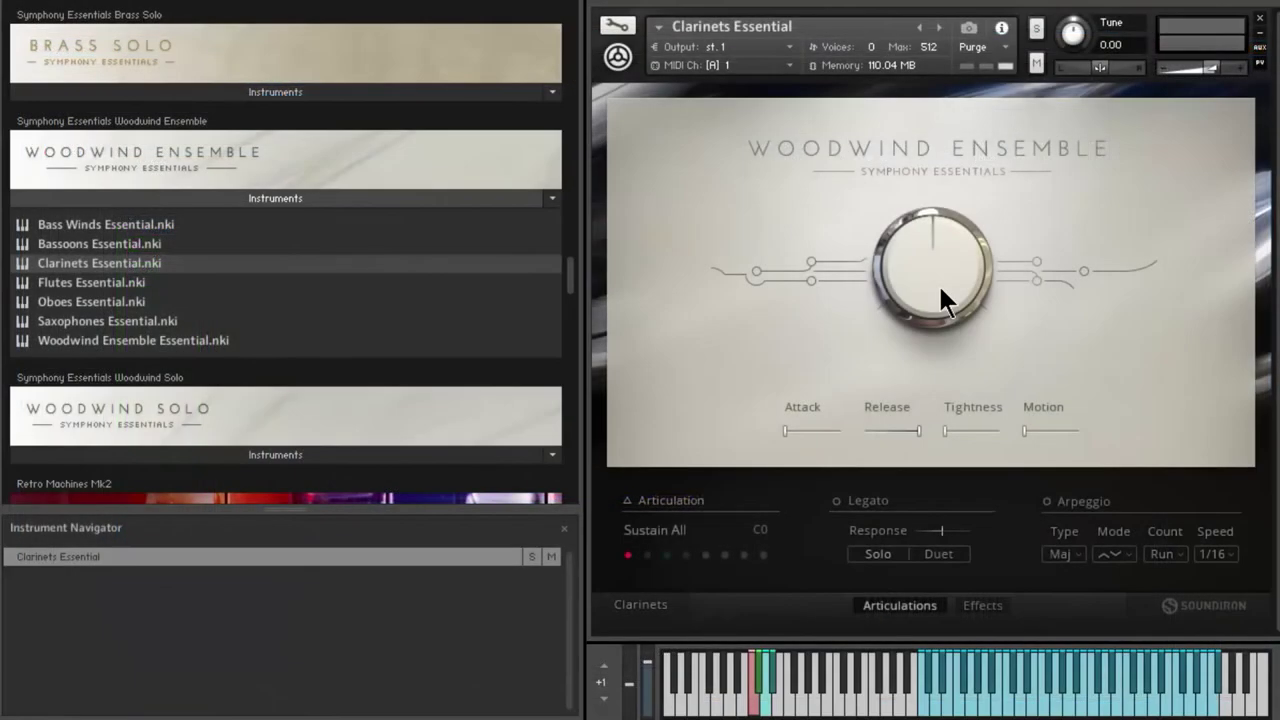
- Turn up the large central knob for the clarinets and activate the Staccato articulation slot
{"action": "left_click_drag", "start_coordinate": [923, 263], "coordinate": [926, 174]}
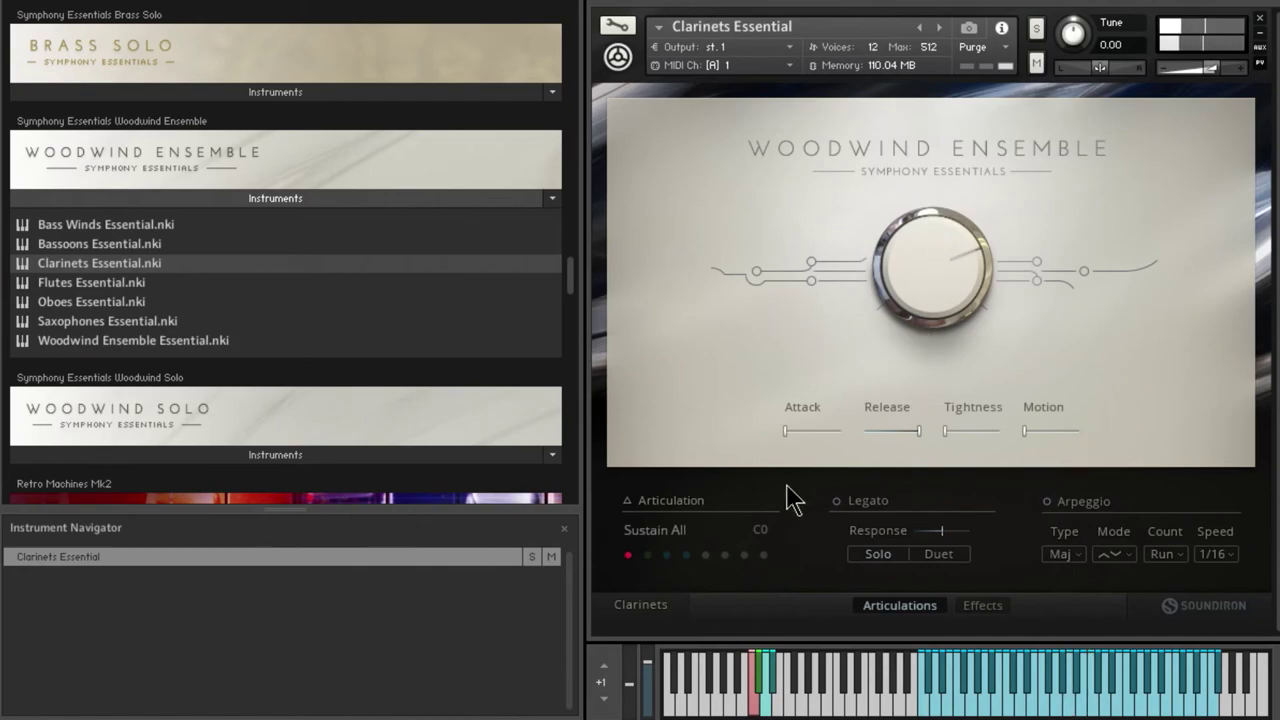
{"action": "left_click", "coordinate": [649, 556]}
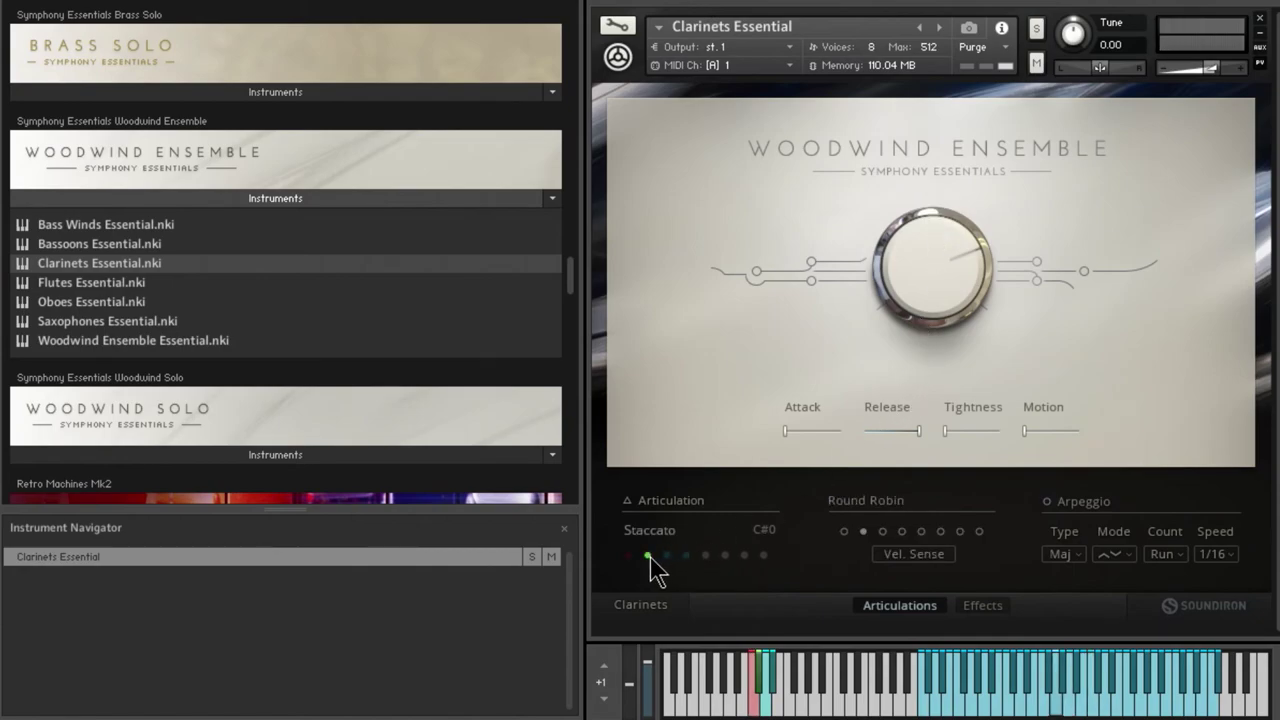
- Enable the arpeggio for the Staccato clarinets and set its type to Key and its mode to Up/Down
{"action": "left_click", "coordinate": [1046, 501]}
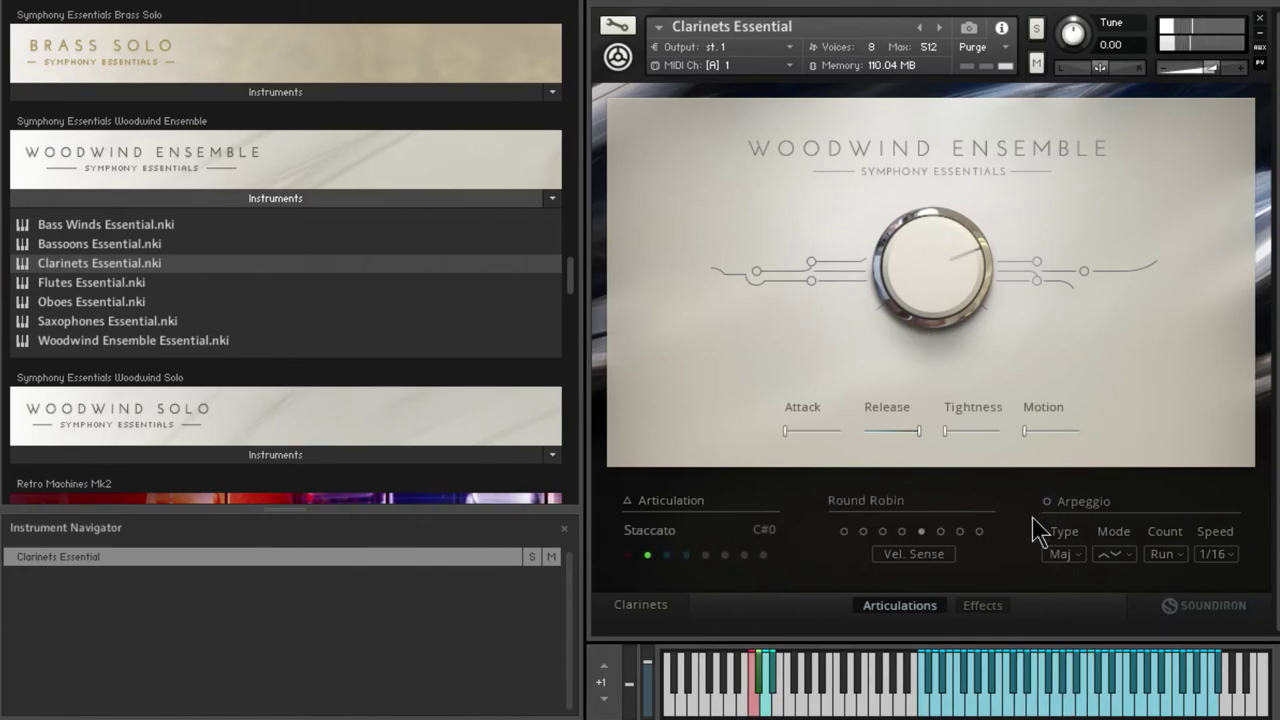
{"action": "left_click", "coordinate": [1063, 552]}
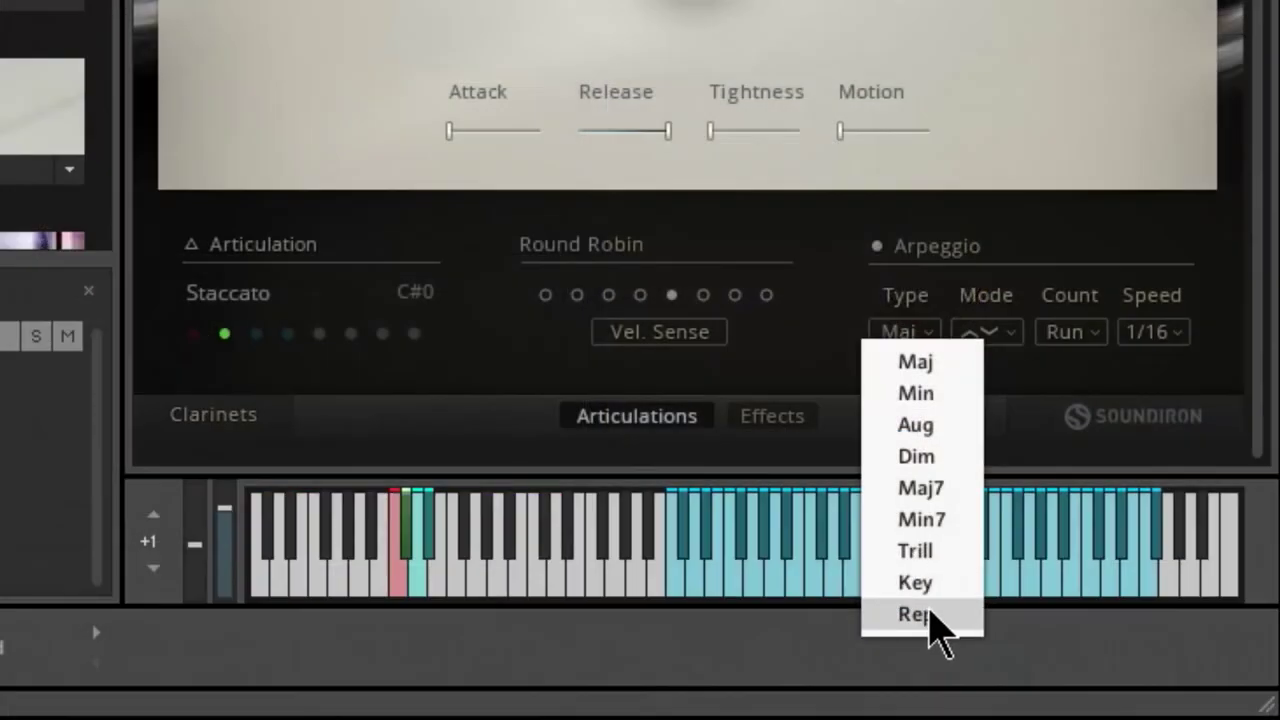
{"action": "left_click", "coordinate": [1076, 707]}
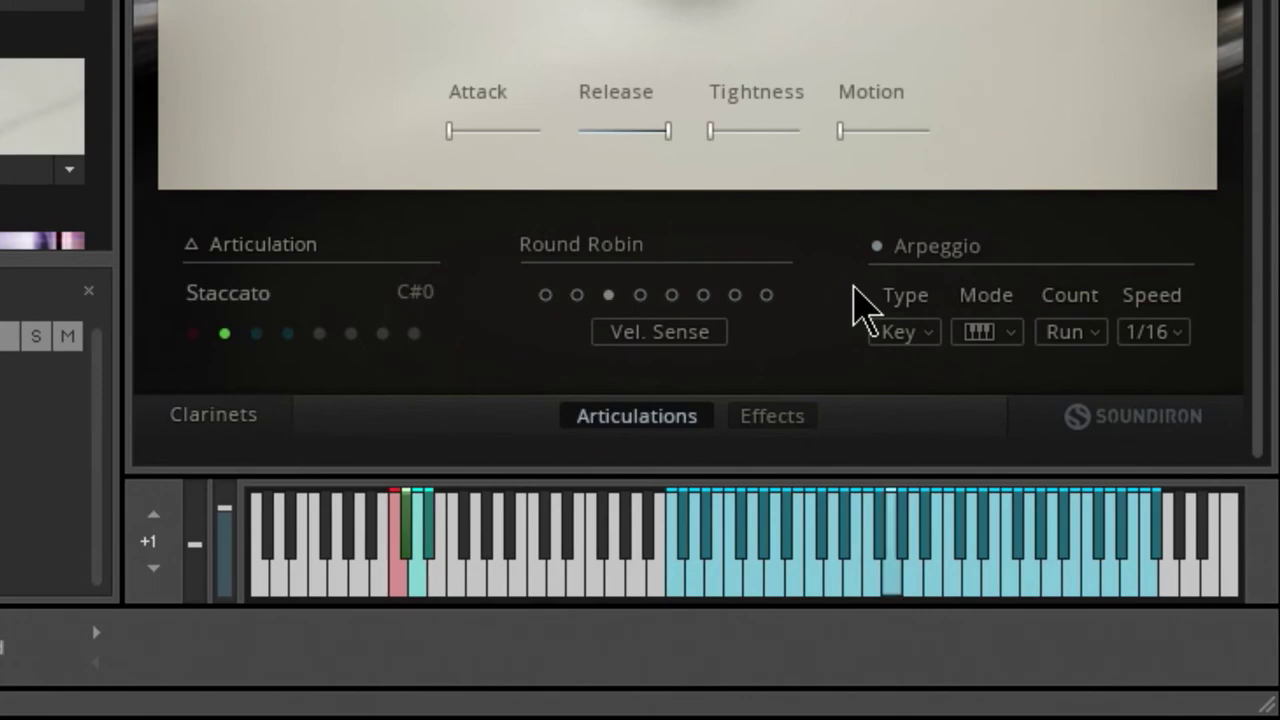
{"action": "left_click", "coordinate": [1086, 341]}
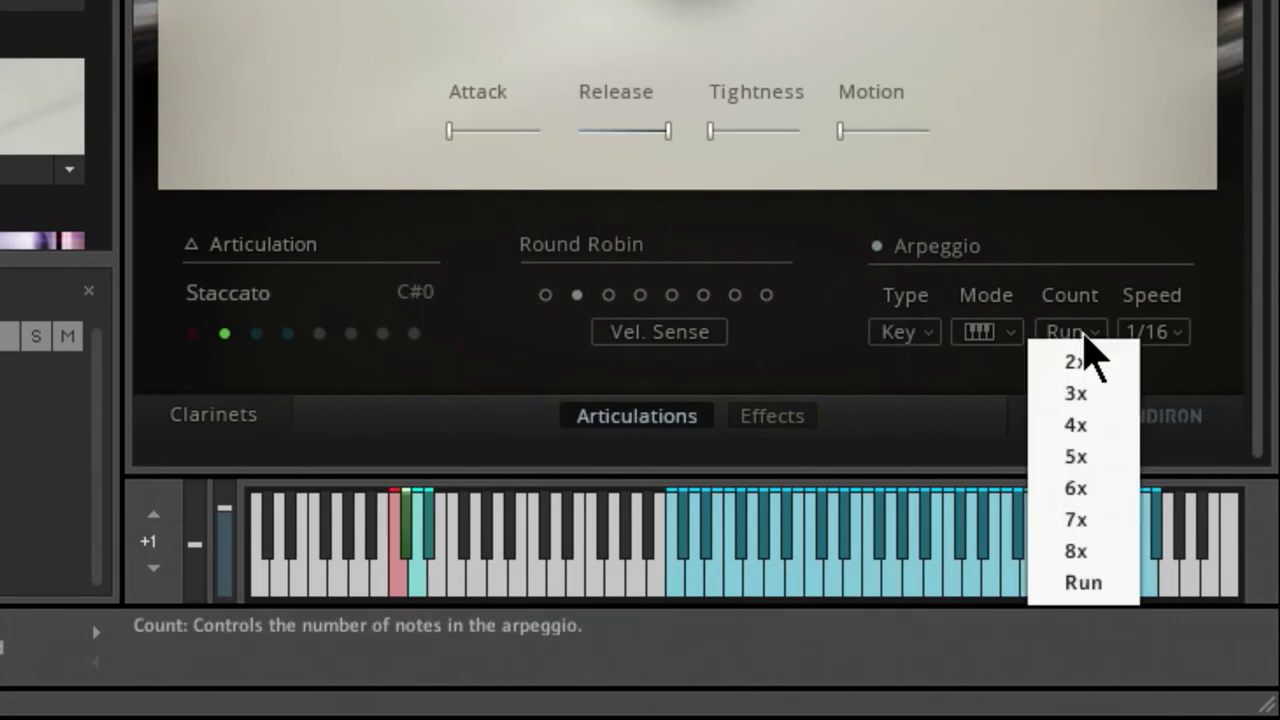
{"action": "left_click", "coordinate": [988, 331]}
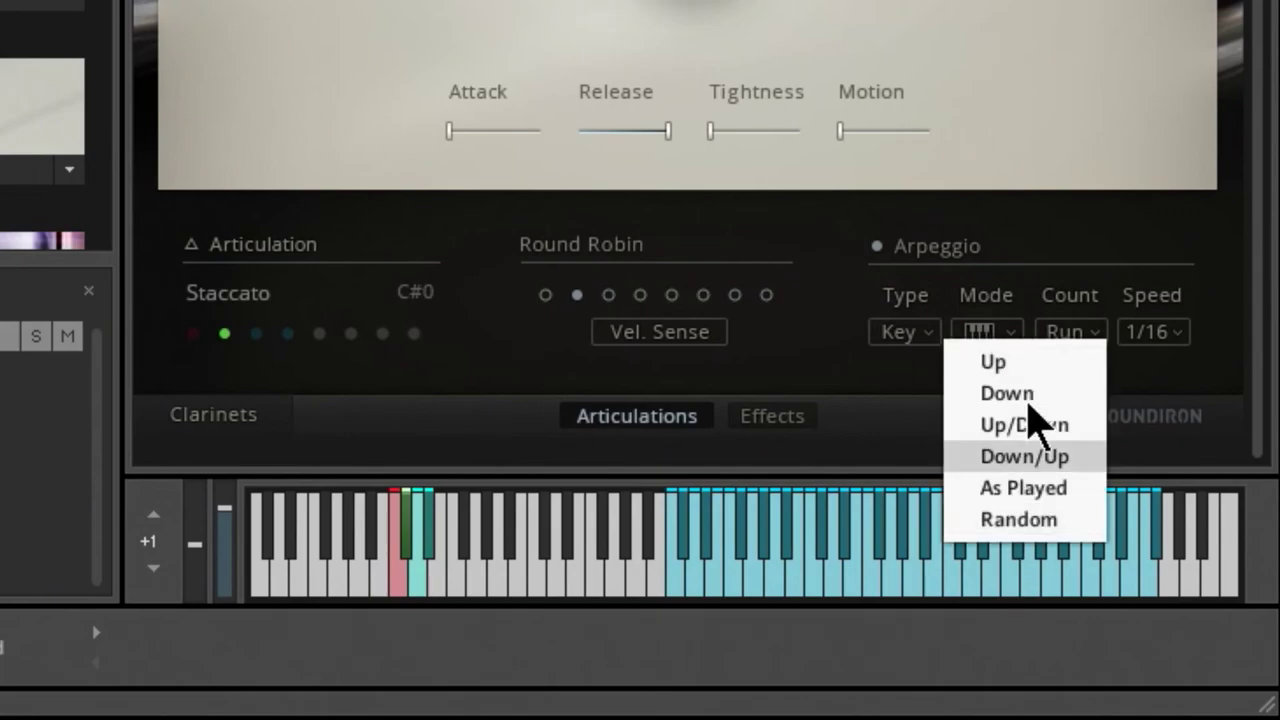
{"action": "left_click", "coordinate": [1040, 430]}
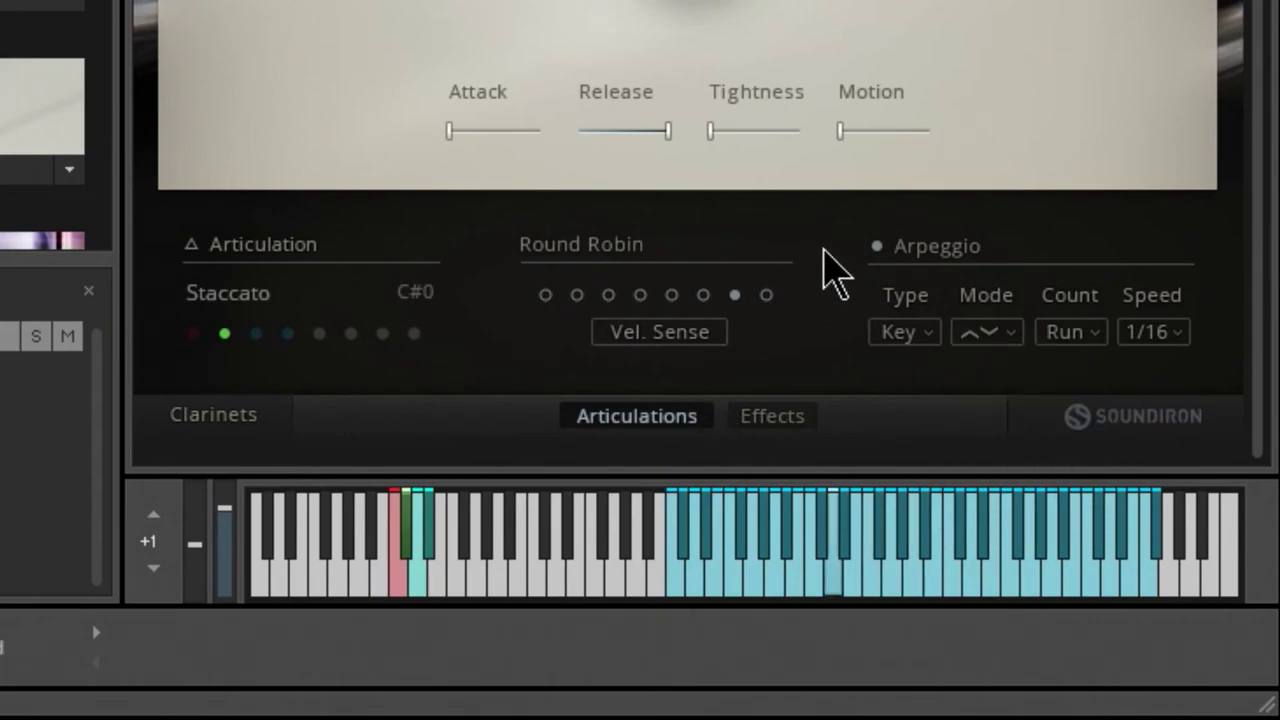
- Set the arpeggio type to Rep and accent the 1st note, followed by the Even accent option
{"action": "left_click", "coordinate": [898, 333]}
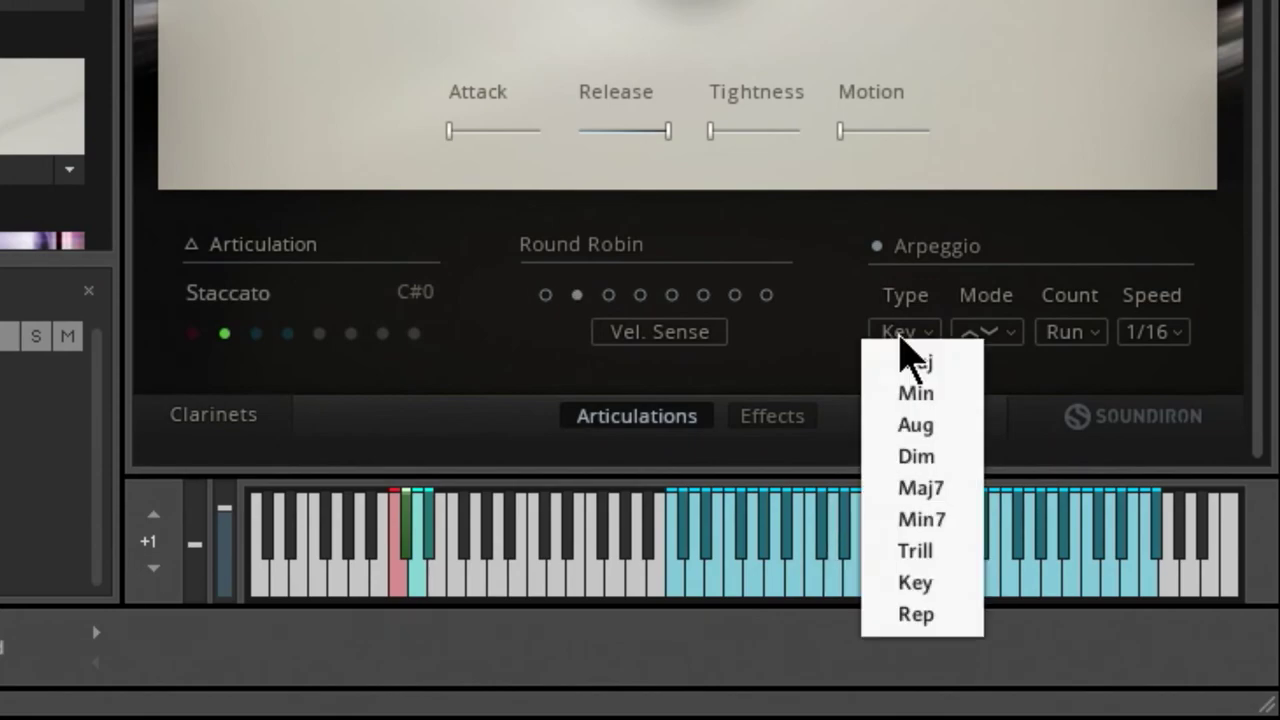
{"action": "left_click", "coordinate": [918, 612]}
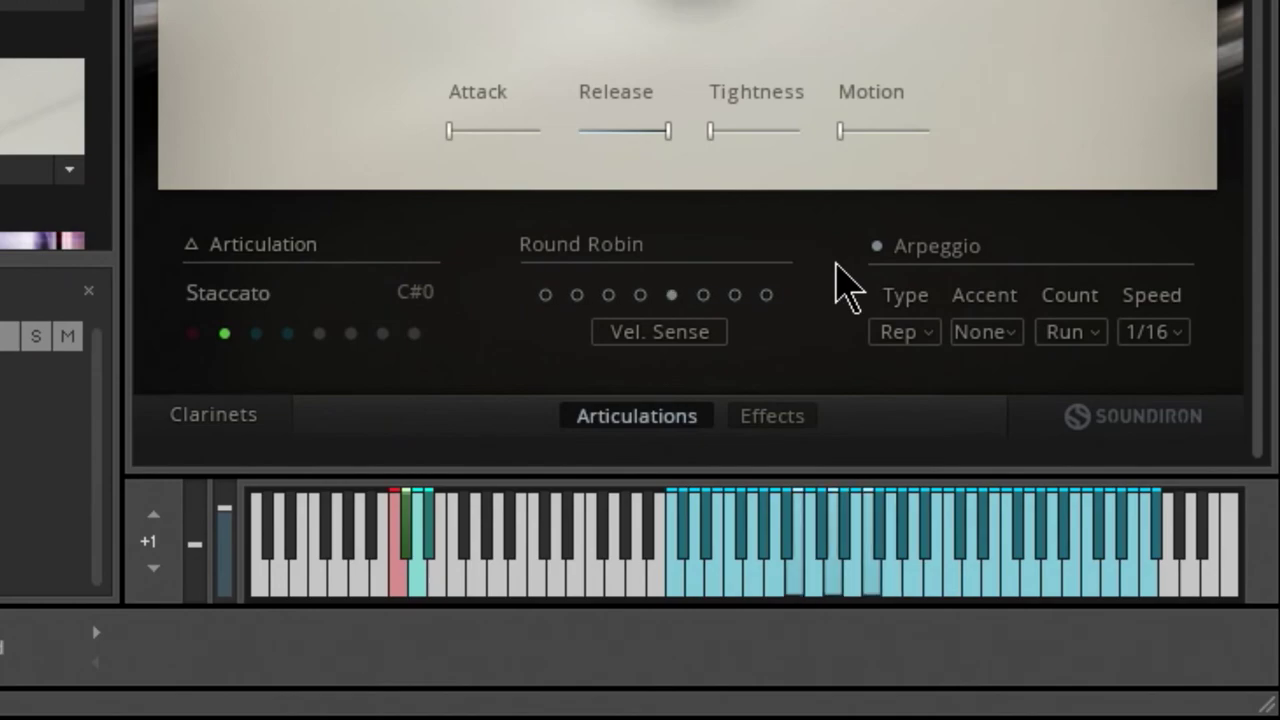
{"action": "left_click", "coordinate": [985, 338]}
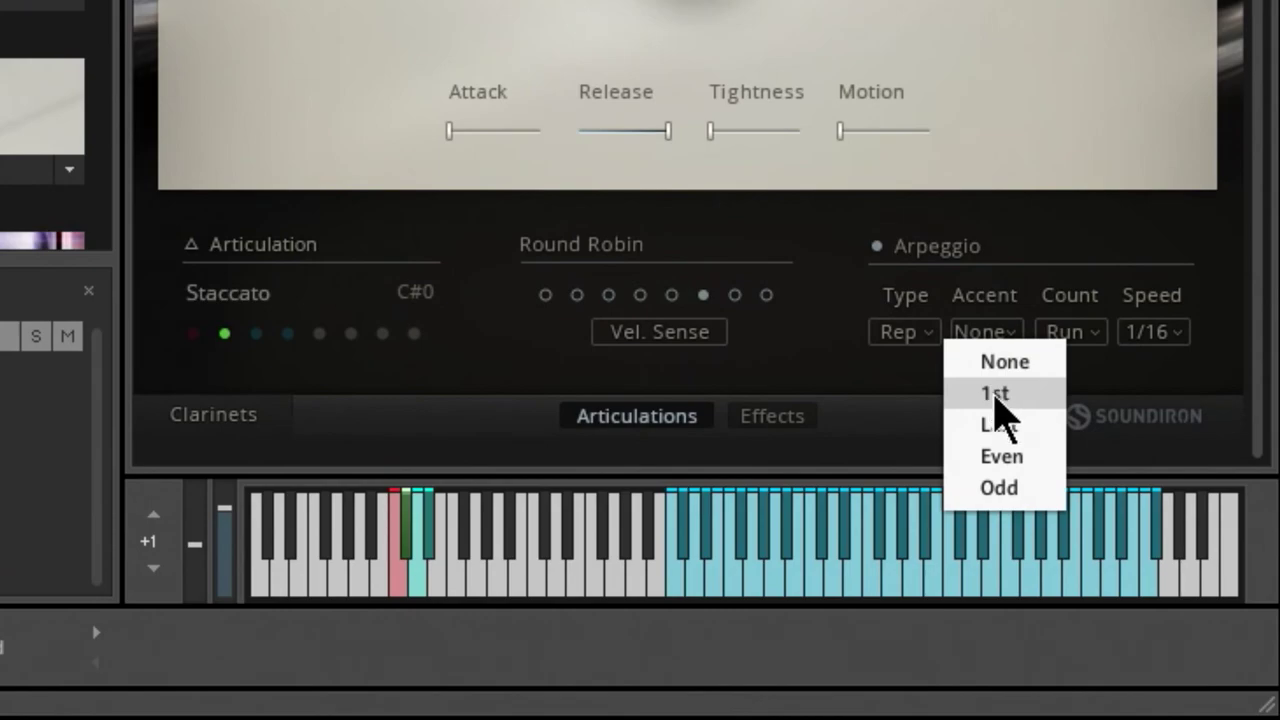
{"action": "left_click", "coordinate": [996, 394]}
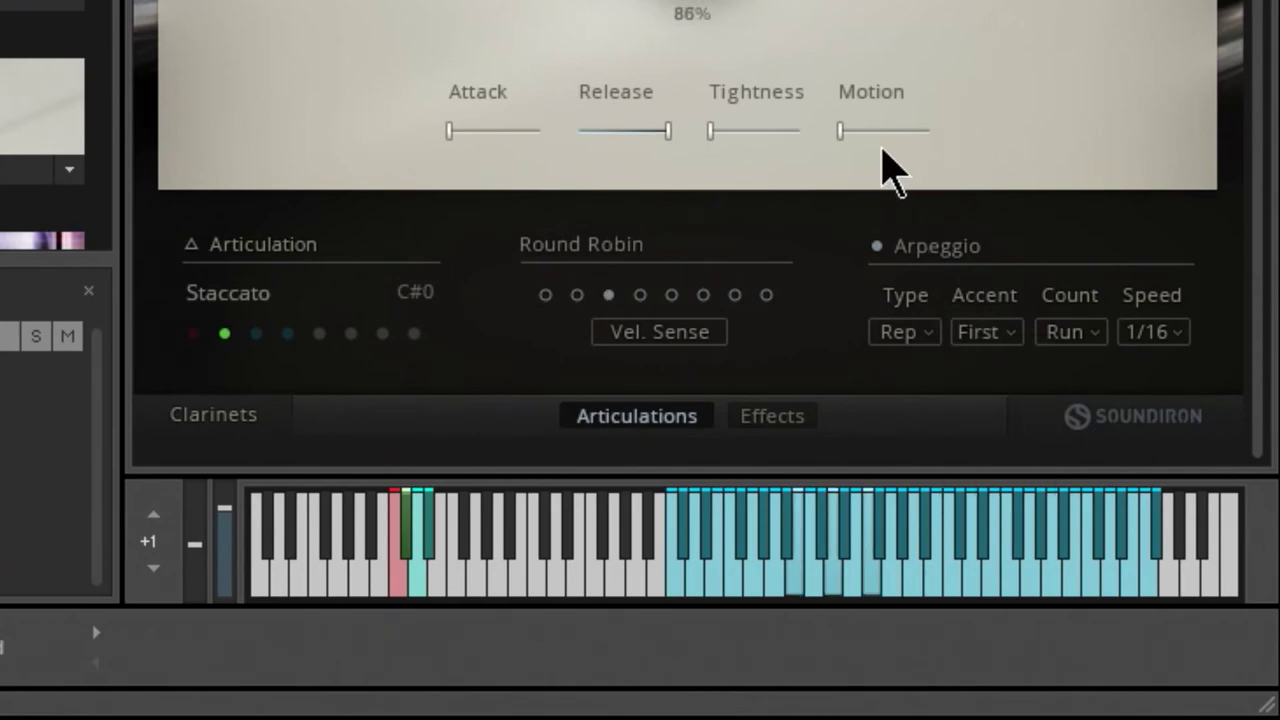
{"action": "left_click", "coordinate": [1008, 333]}
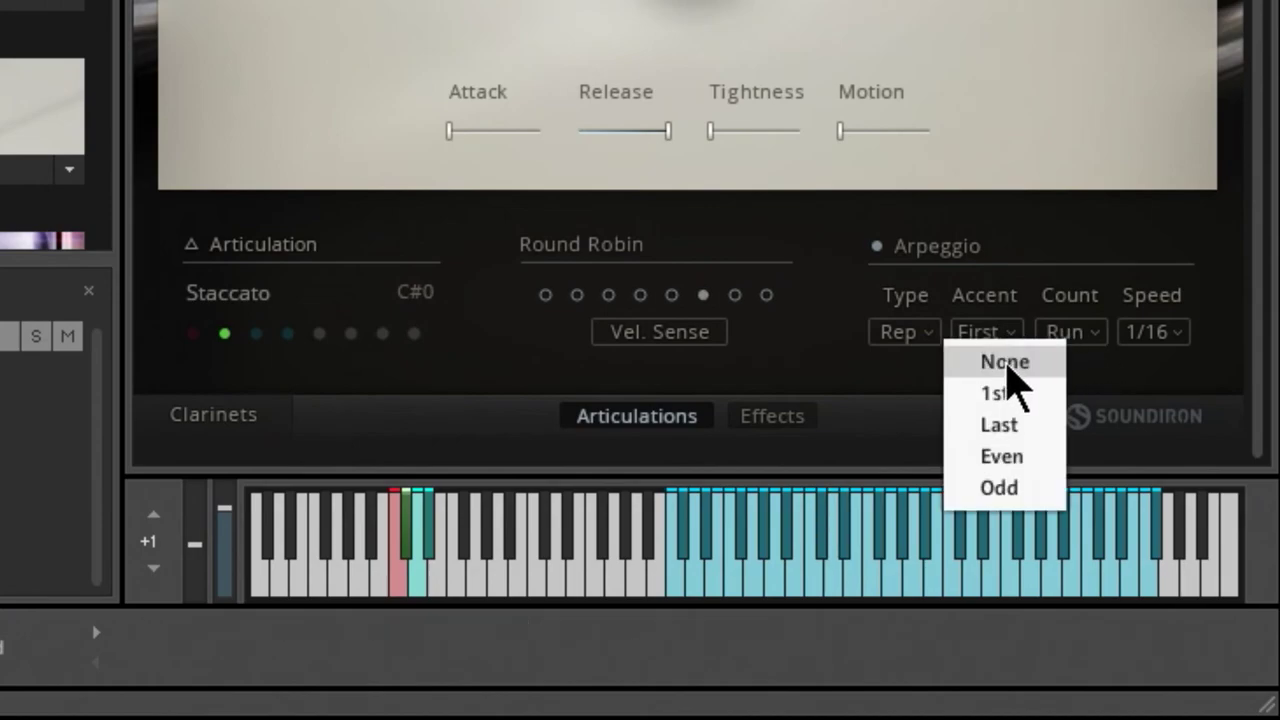
{"action": "left_click", "coordinate": [1012, 455]}
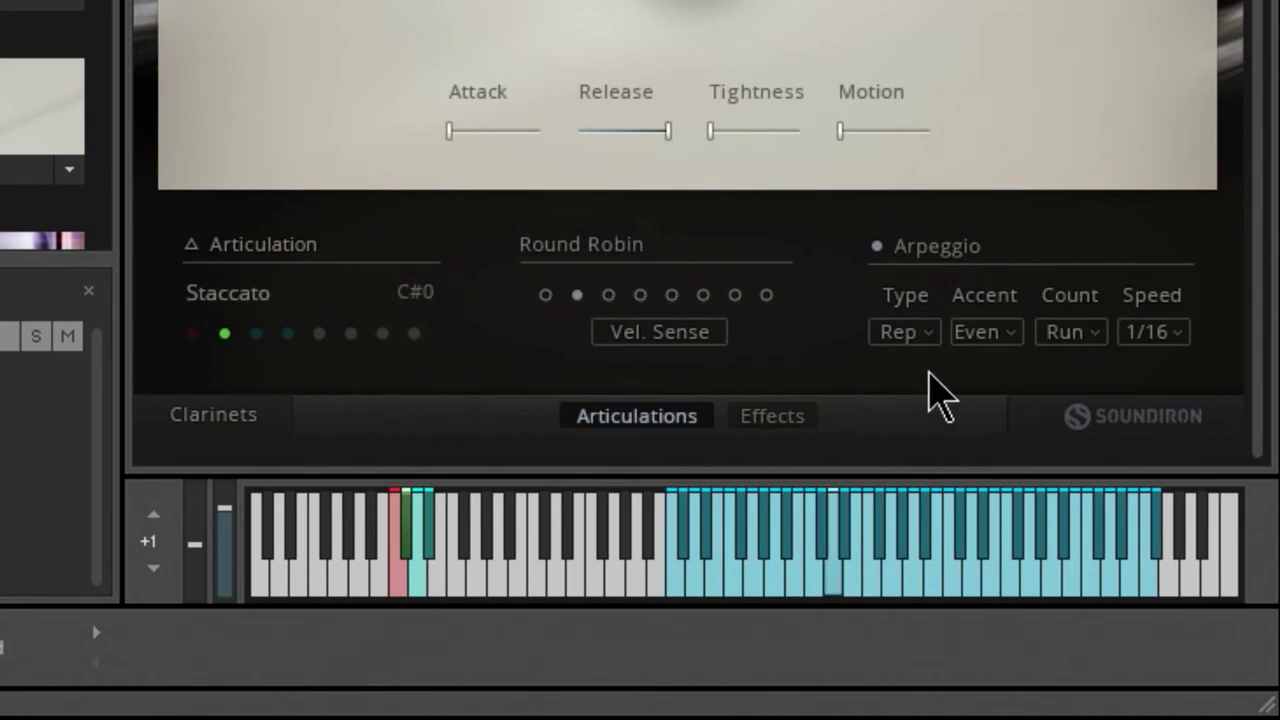
- Set the repeating arpeggio's speed to 1/8, its count to 3x and its accent to Odd
{"action": "left_click", "coordinate": [1153, 334]}
{"action": "left_click", "coordinate": [1158, 360]}
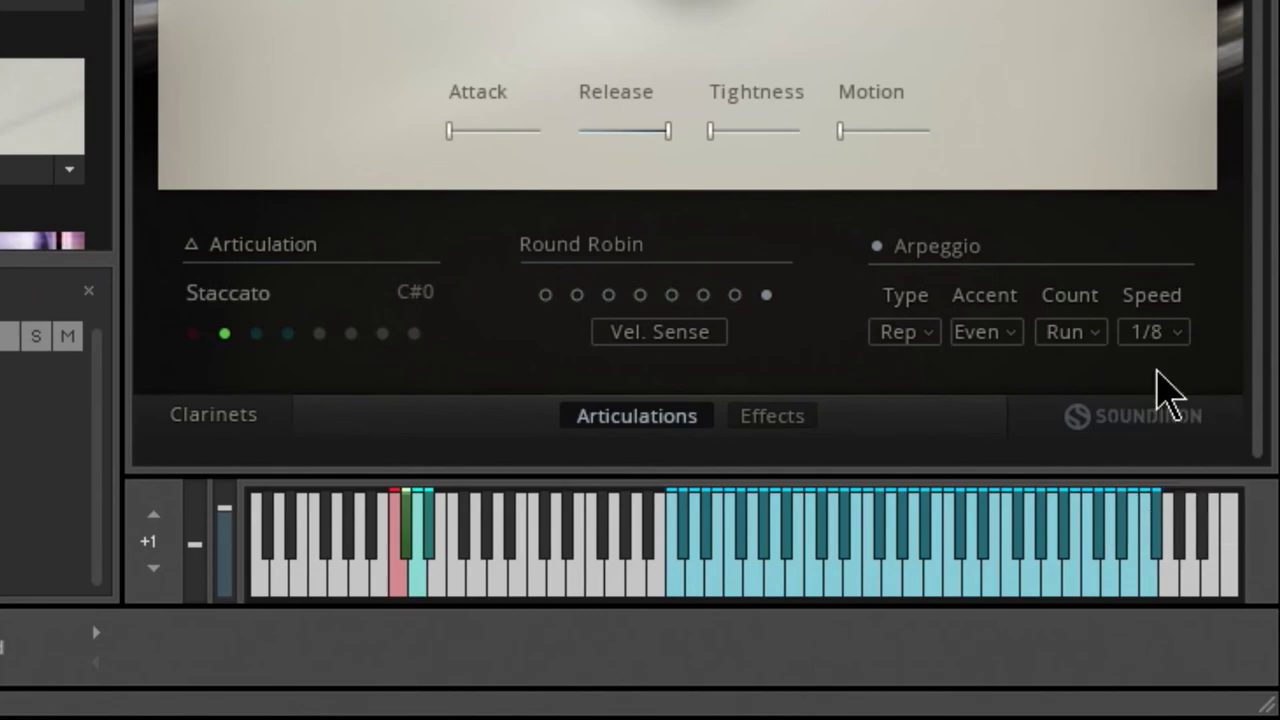
{"action": "left_click", "coordinate": [1070, 334]}
{"action": "left_click", "coordinate": [1080, 391]}
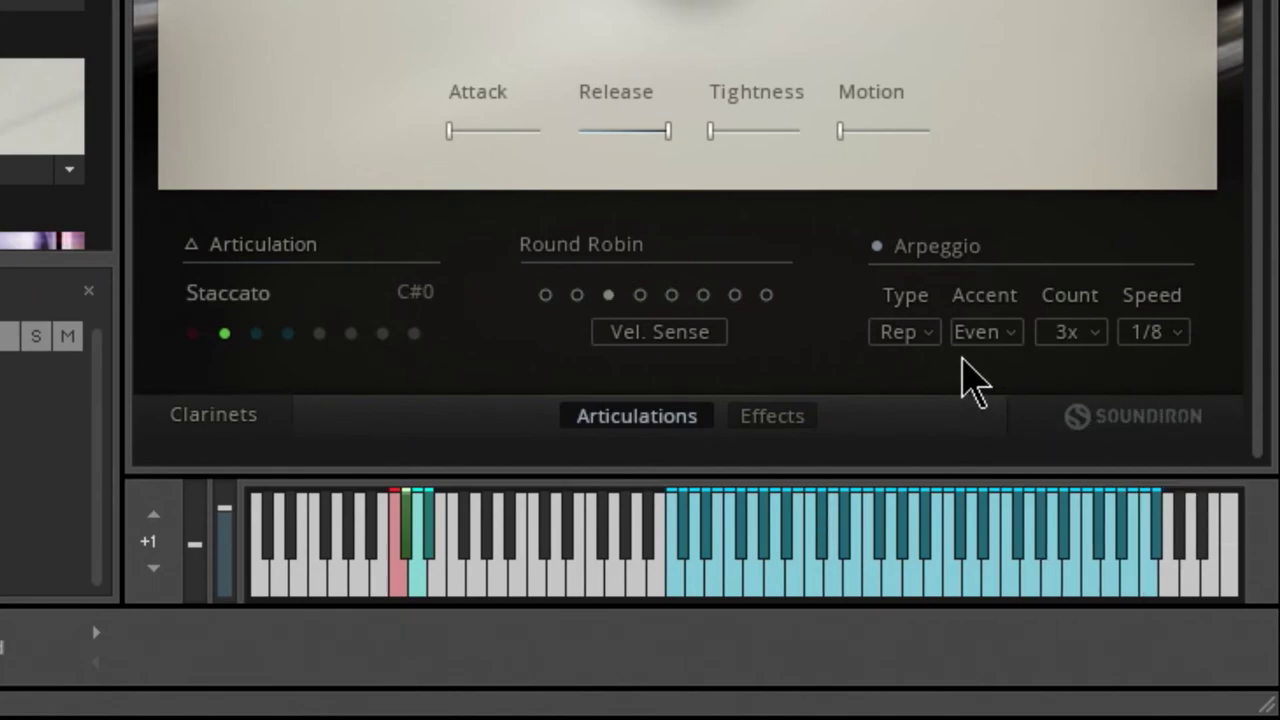
{"action": "left_click", "coordinate": [1005, 338]}
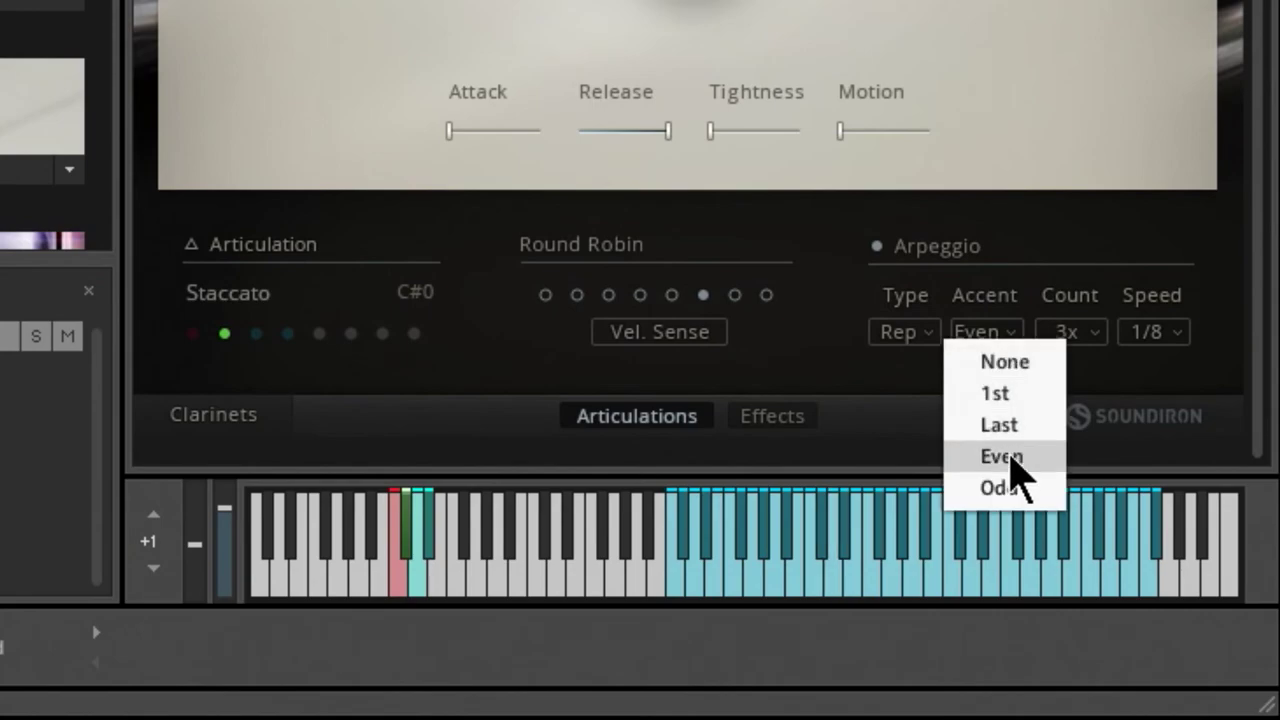
{"action": "left_click", "coordinate": [1003, 488]}
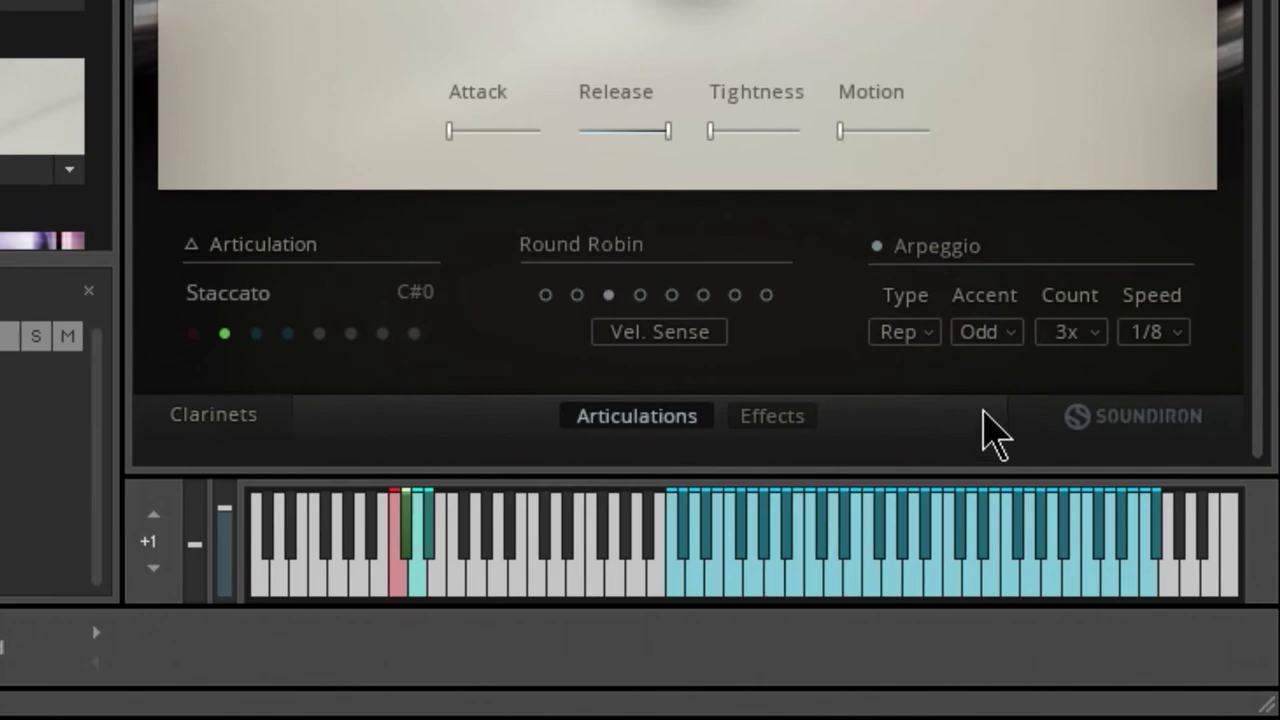
- Set the arpeggio type to Aug, and activate the clarinets' Crescendo articulation slot followed by the slot after it
{"action": "left_click", "coordinate": [922, 338]}
{"action": "left_click", "coordinate": [948, 432]}
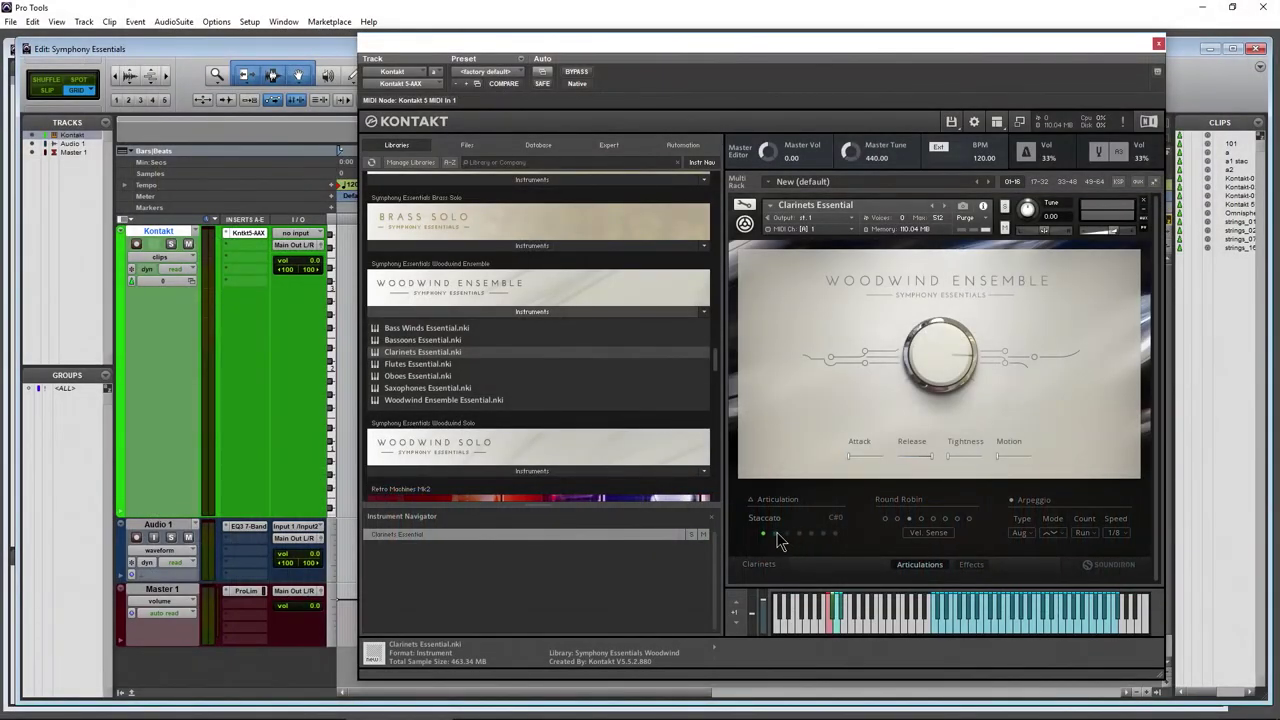
{"action": "left_click", "coordinate": [778, 534]}
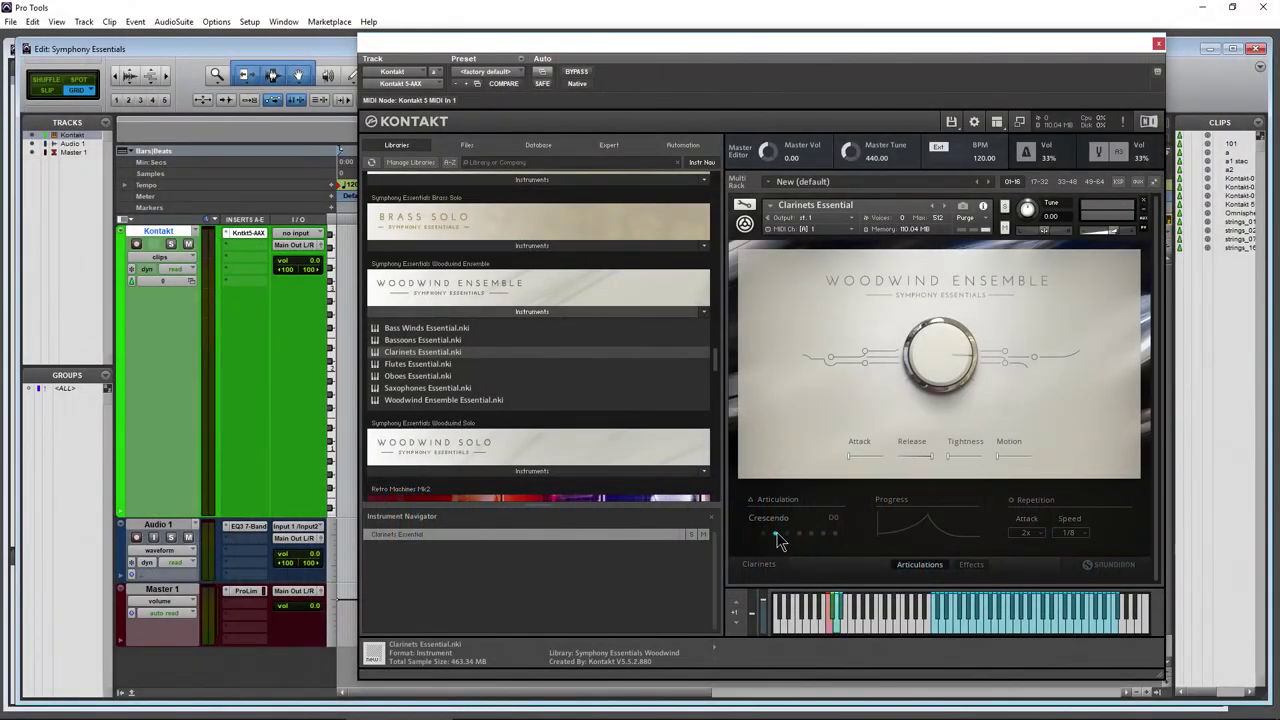
{"action": "left_click", "coordinate": [787, 534]}
- Remove the clarinets without saving and load Woodwind Quintet Essential from the Woodwind Solo library
{"action": "left_click", "coordinate": [1143, 205]}
{"action": "left_click", "coordinate": [648, 414]}
{"action": "left_click", "coordinate": [505, 470]}
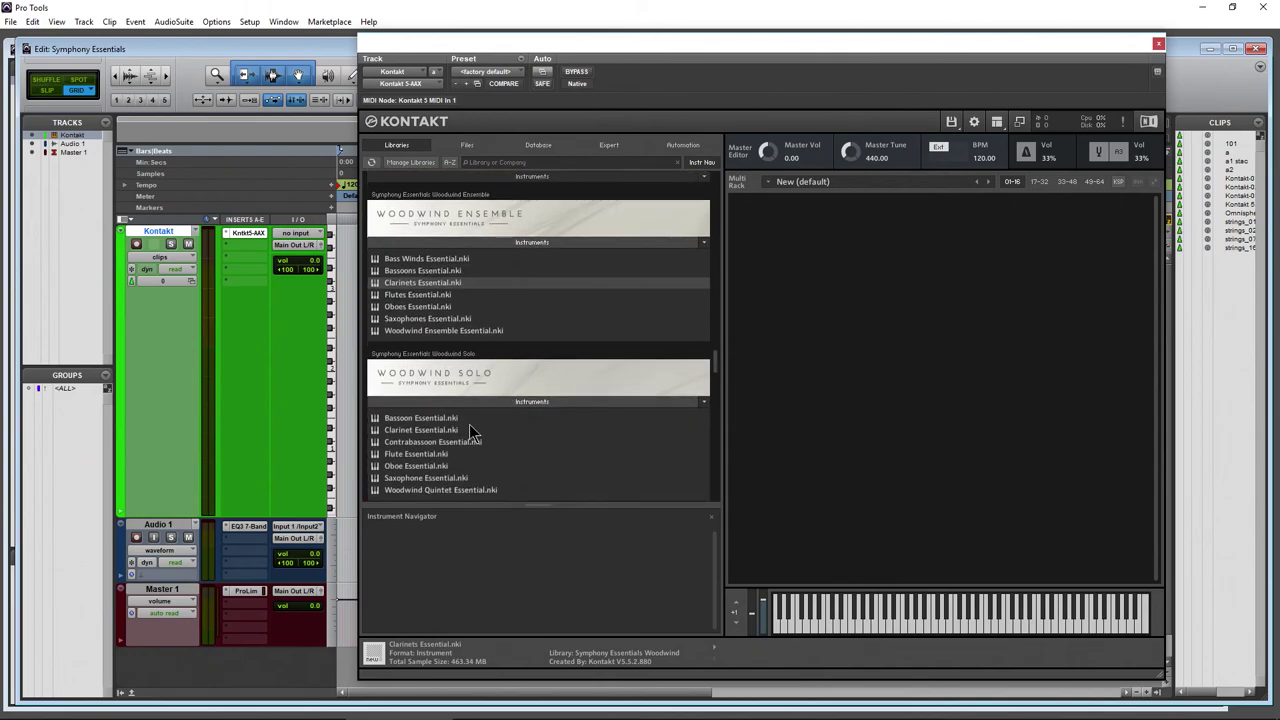
{"action": "left_click_drag", "start_coordinate": [410, 490], "coordinate": [865, 333]}
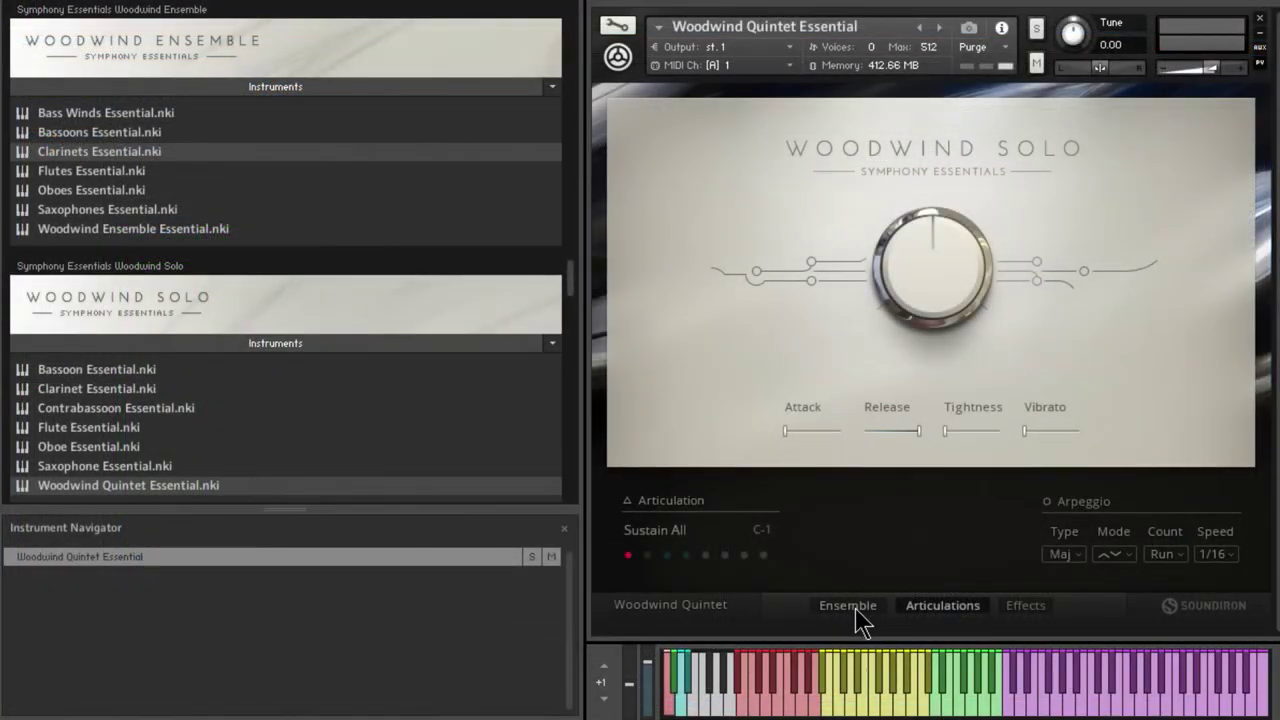
- View the Woodwind Quintet's section setup and EQ effects, and return to the articulation settings
{"action": "left_click", "coordinate": [849, 606]}
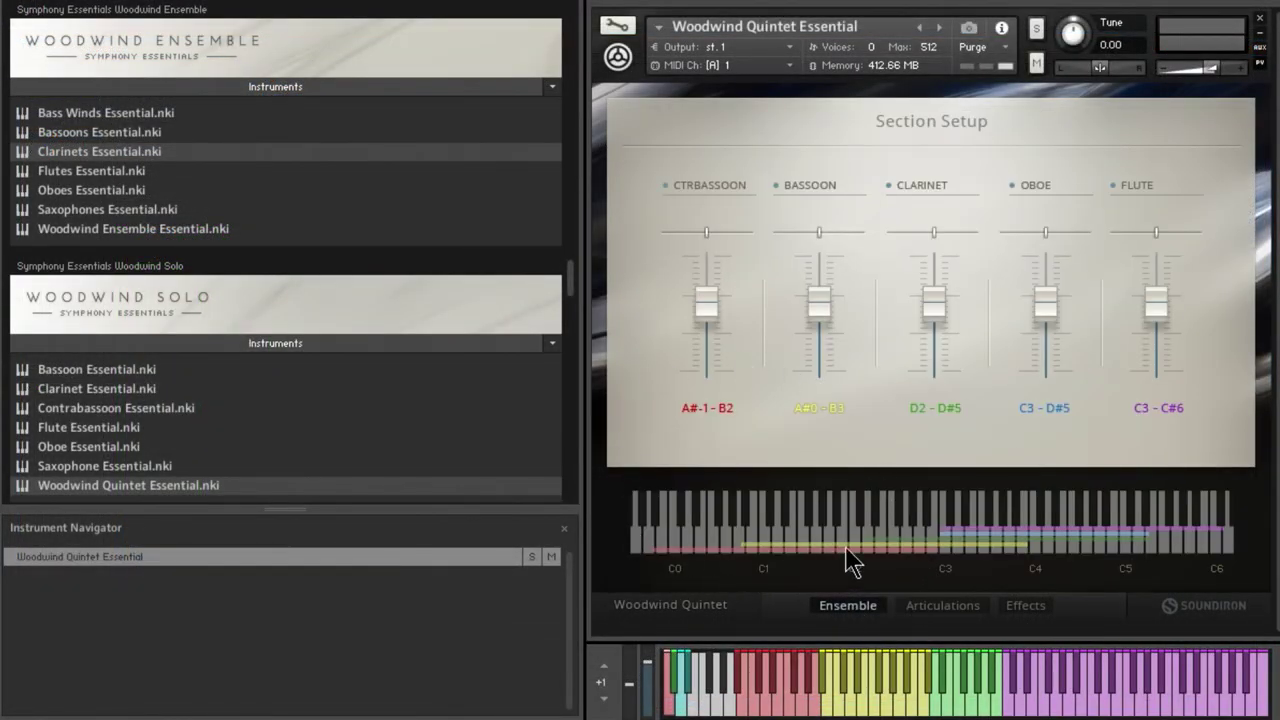
{"action": "left_click", "coordinate": [889, 186]}
{"action": "left_click", "coordinate": [940, 606]}
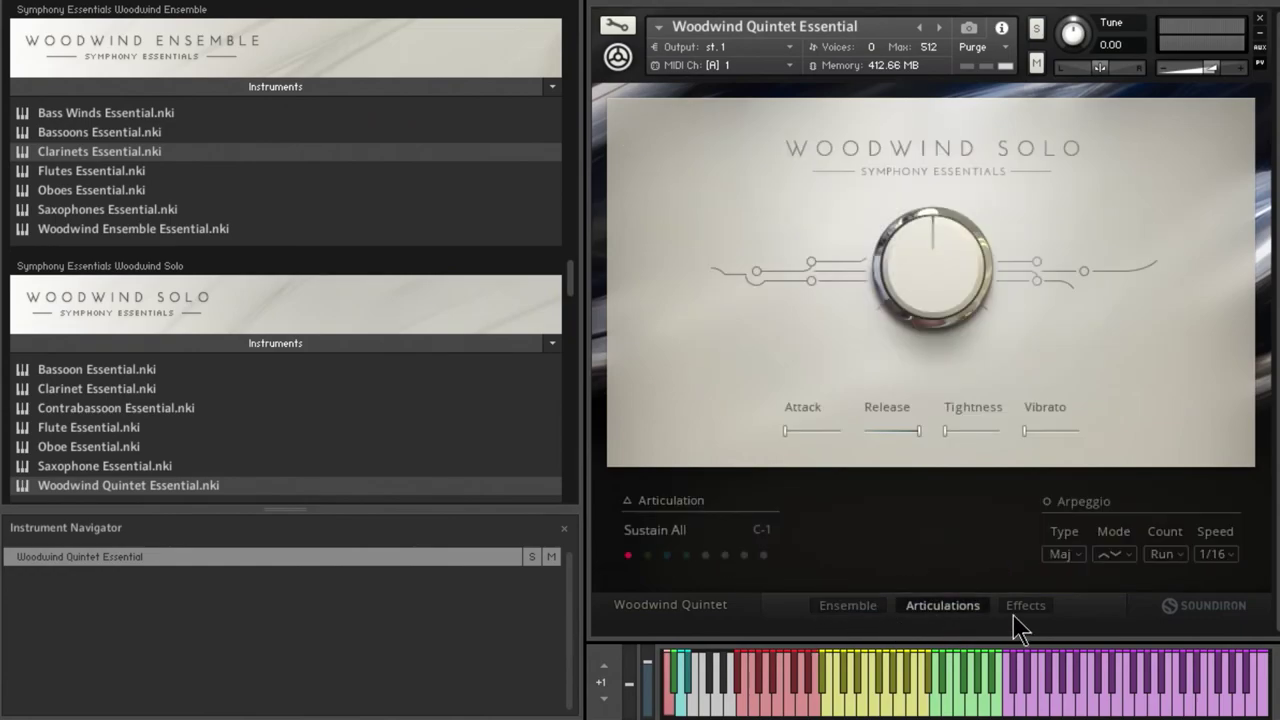
{"action": "left_click", "coordinate": [1020, 608]}
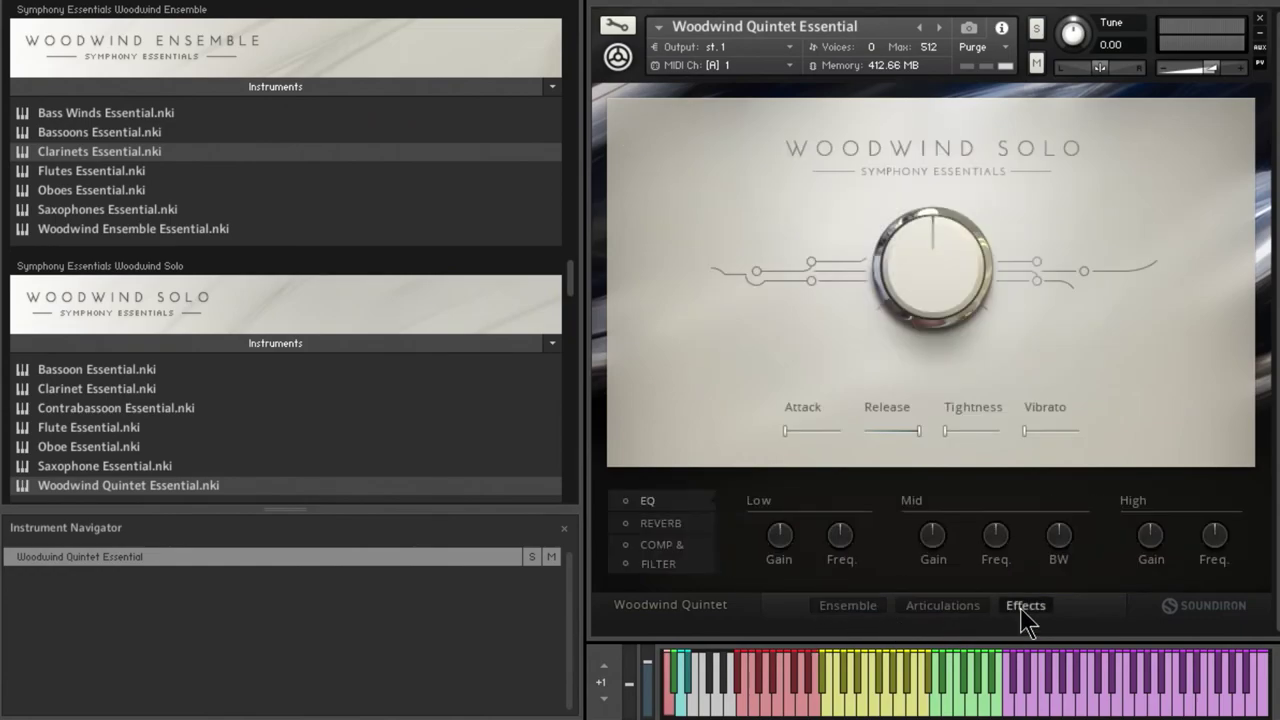
{"action": "left_click", "coordinate": [928, 607]}
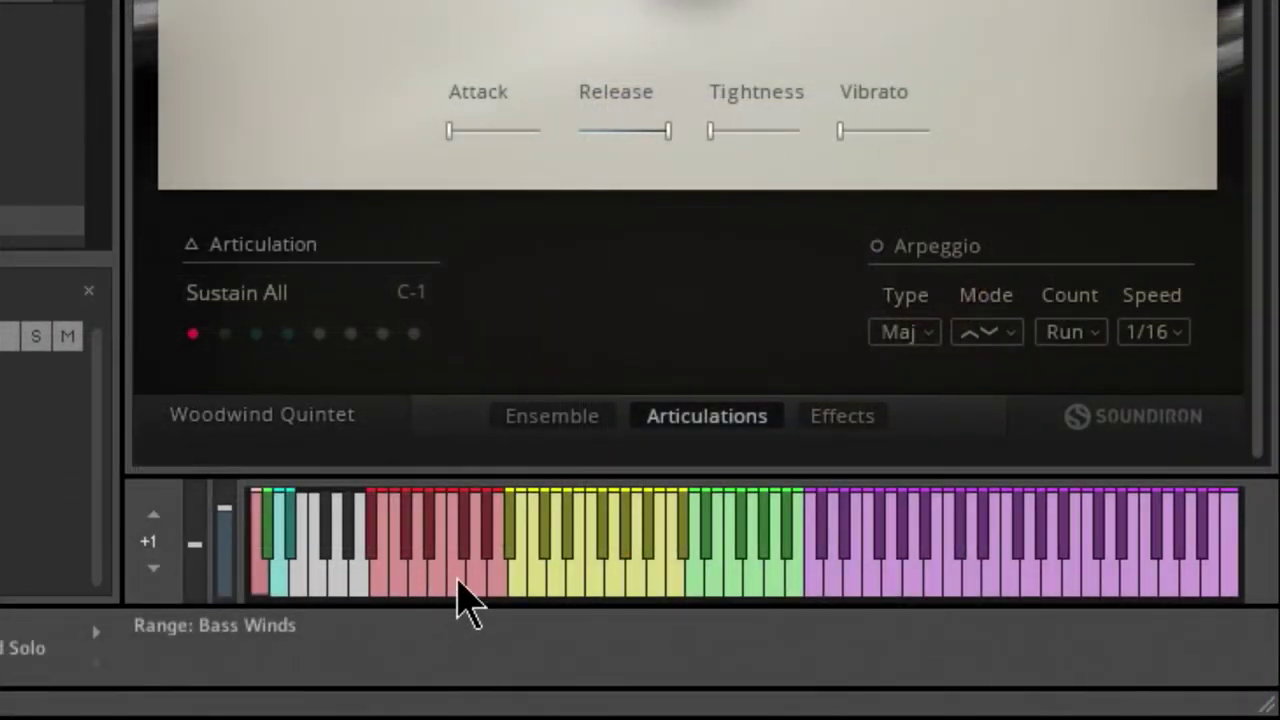
- Examine the Woodwind Quintet's colour-coded instrument ranges along the keyboard, from the red zone up to the green zone
{"action": "left_click", "coordinate": [480, 582]}
{"action": "left_click", "coordinate": [603, 585]}
{"action": "left_click", "coordinate": [740, 588]}
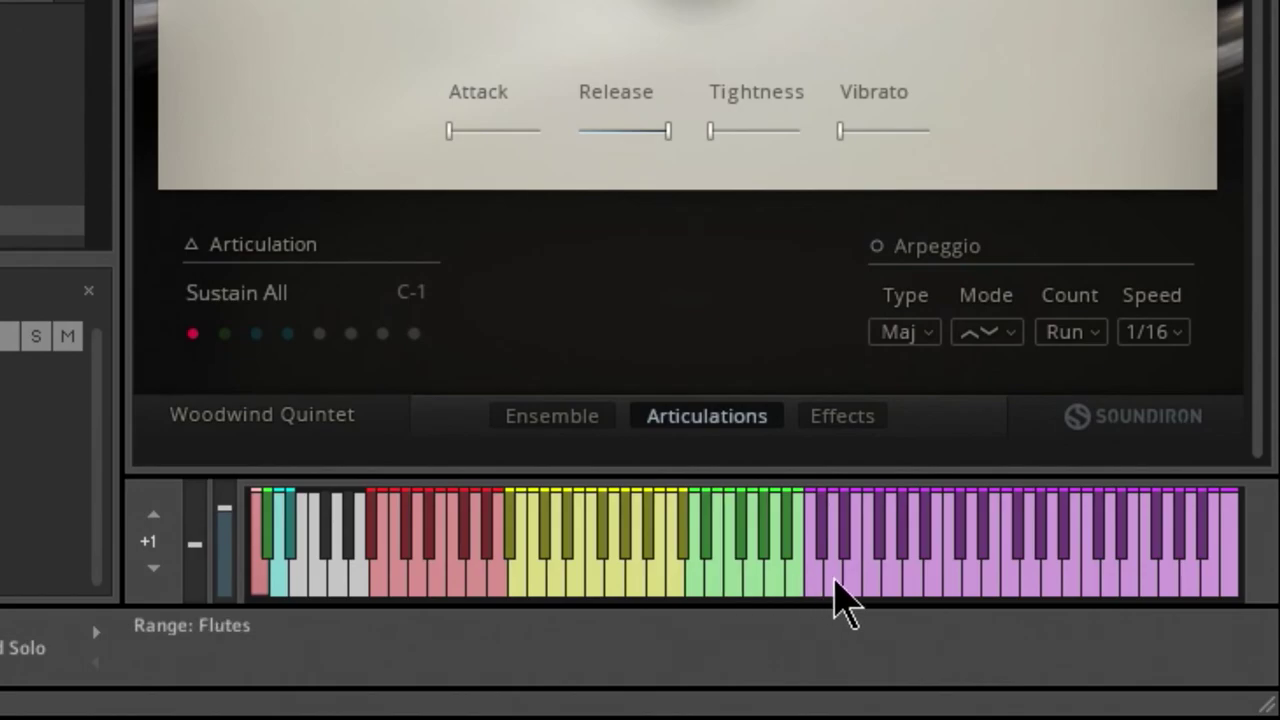
- Examine the purple flute range on the Woodwind Quintet's keyboard
{"action": "left_click", "coordinate": [894, 588]}
{"action": "left_click", "coordinate": [955, 590]}
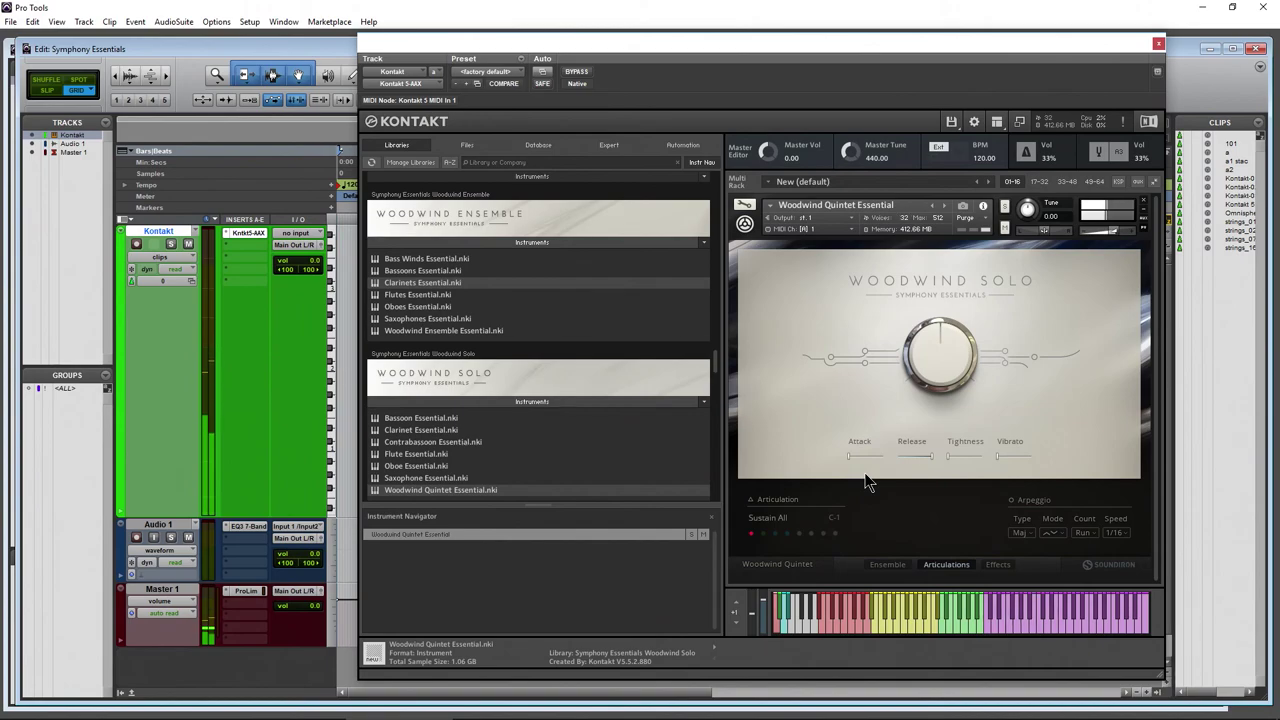
- Raise the Woodwind Quintet's Vibrato to about halfway and set the main dynamics to 74%
{"action": "left_click_drag", "start_coordinate": [848, 456], "coordinate": [884, 458]}
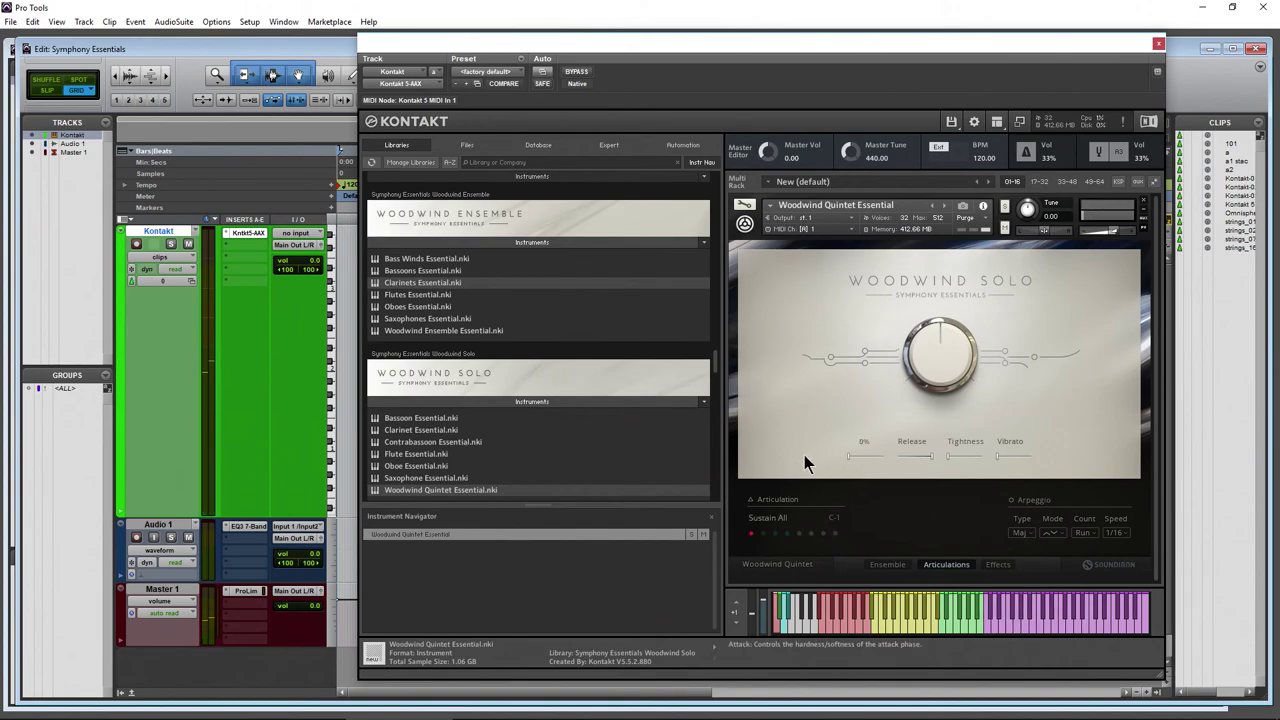
{"action": "left_click_drag", "start_coordinate": [1000, 456], "coordinate": [1024, 462]}
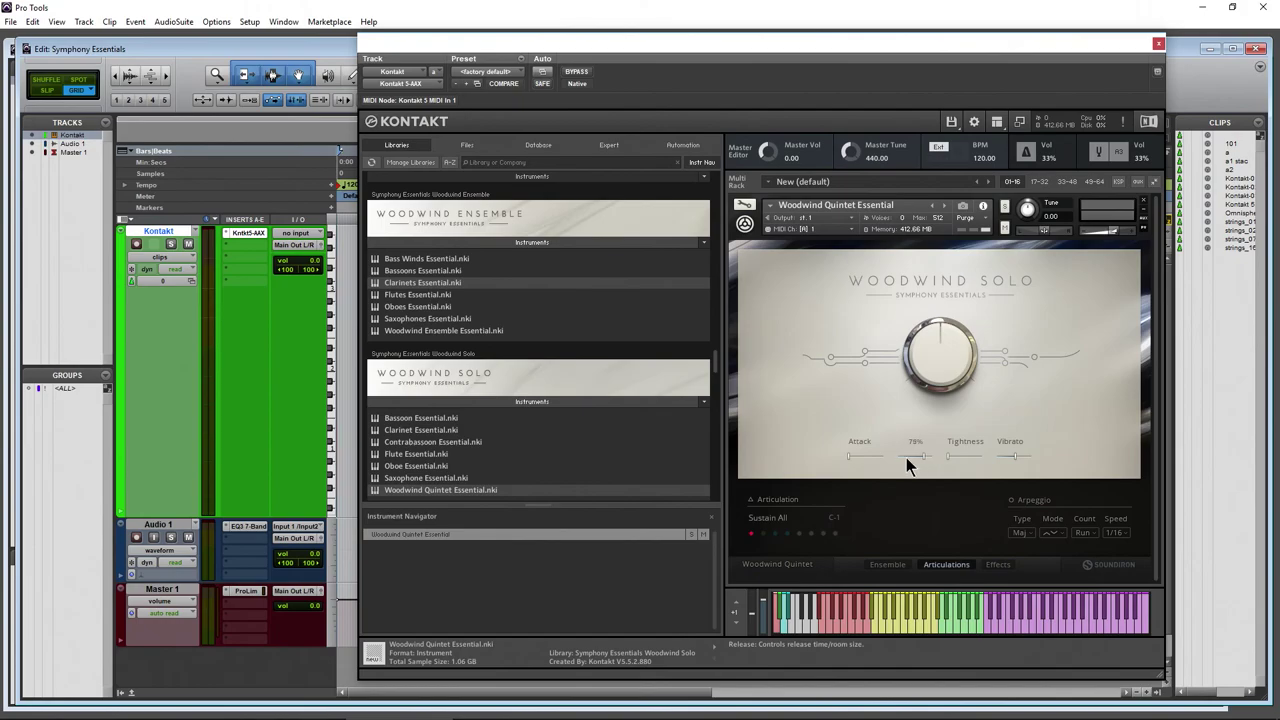
{"action": "left_click_drag", "start_coordinate": [931, 358], "coordinate": [920, 312]}
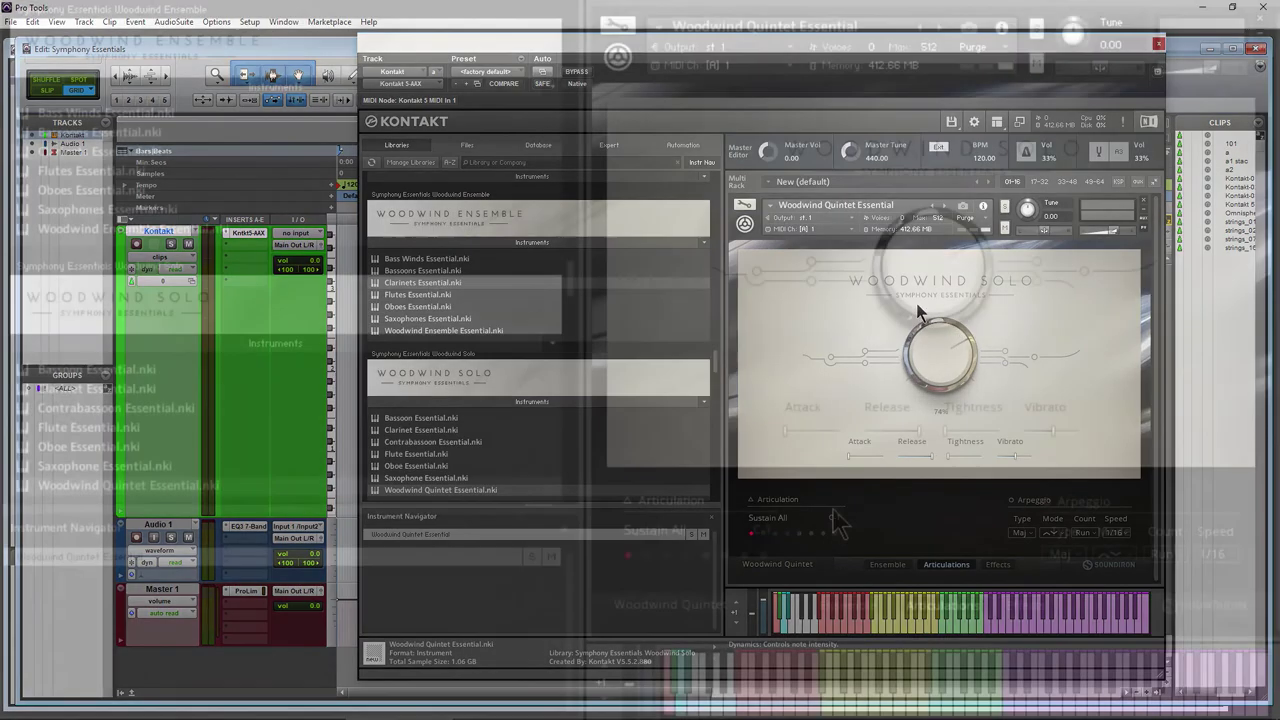
- View the Articulation Slot Setup with its available articulations and slot options, and close it without changes
{"action": "left_click", "coordinate": [788, 499]}
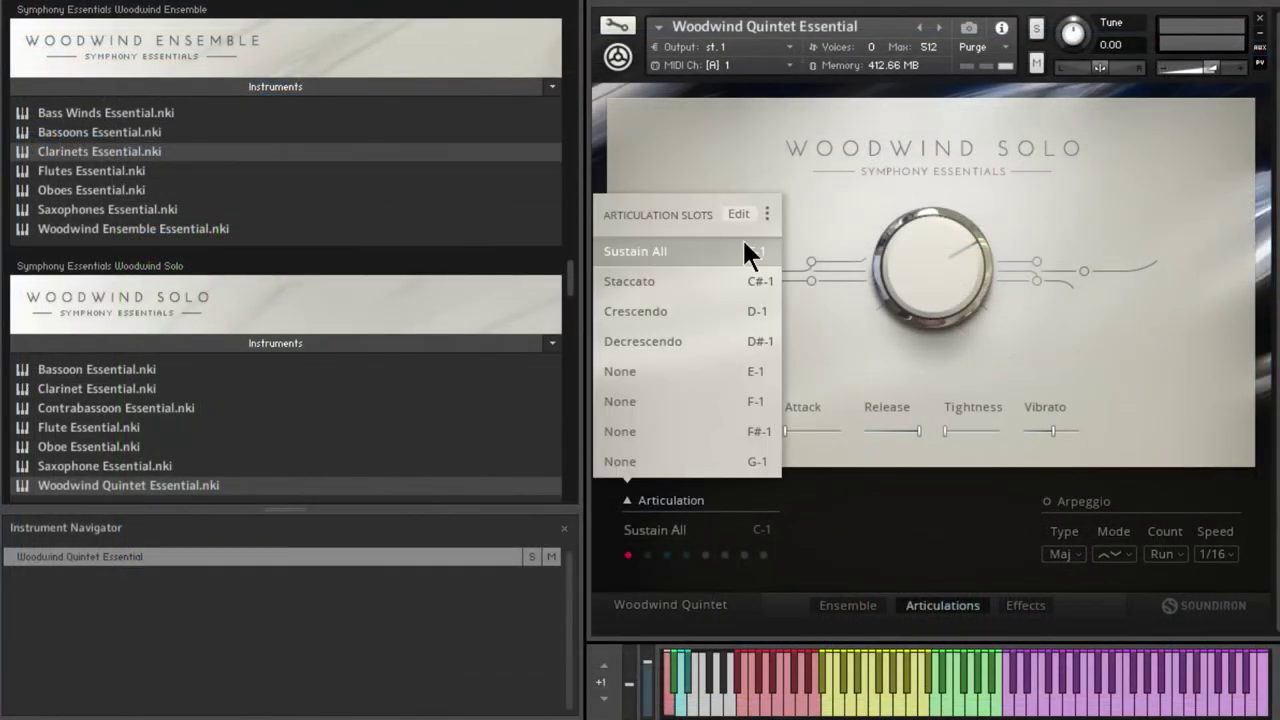
{"action": "left_click", "coordinate": [742, 215]}
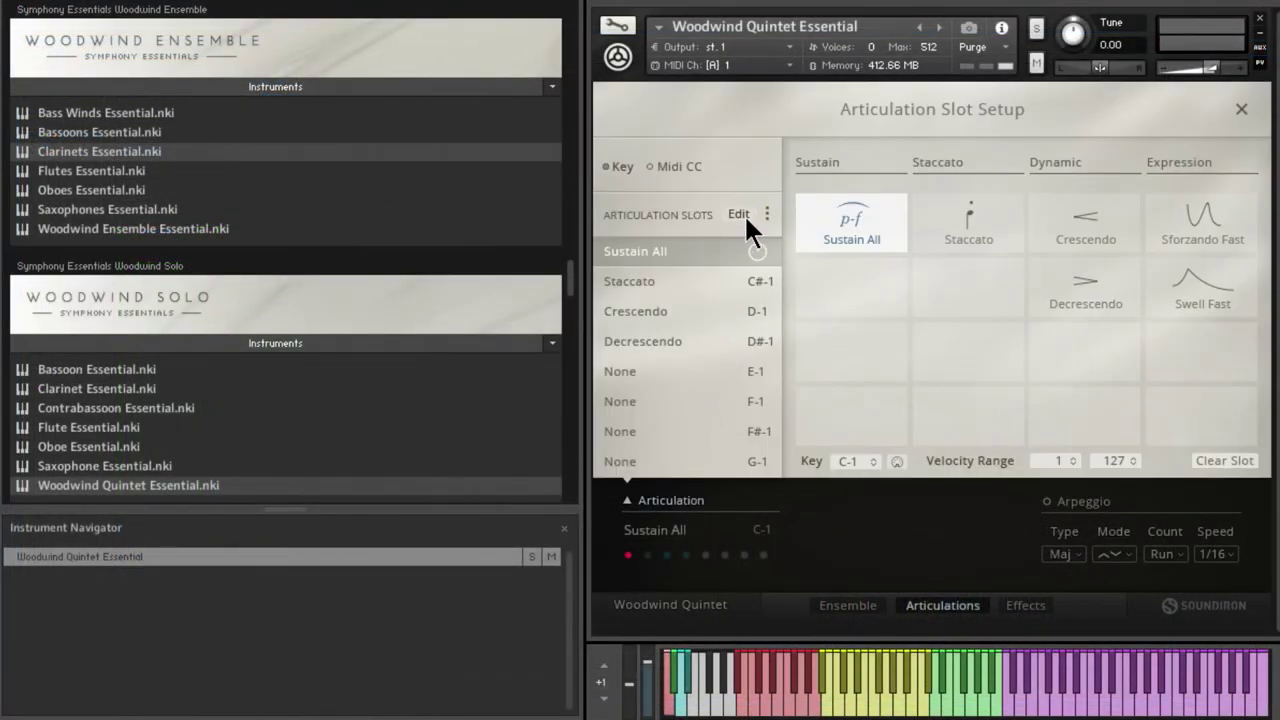
{"action": "left_click", "coordinate": [767, 214]}
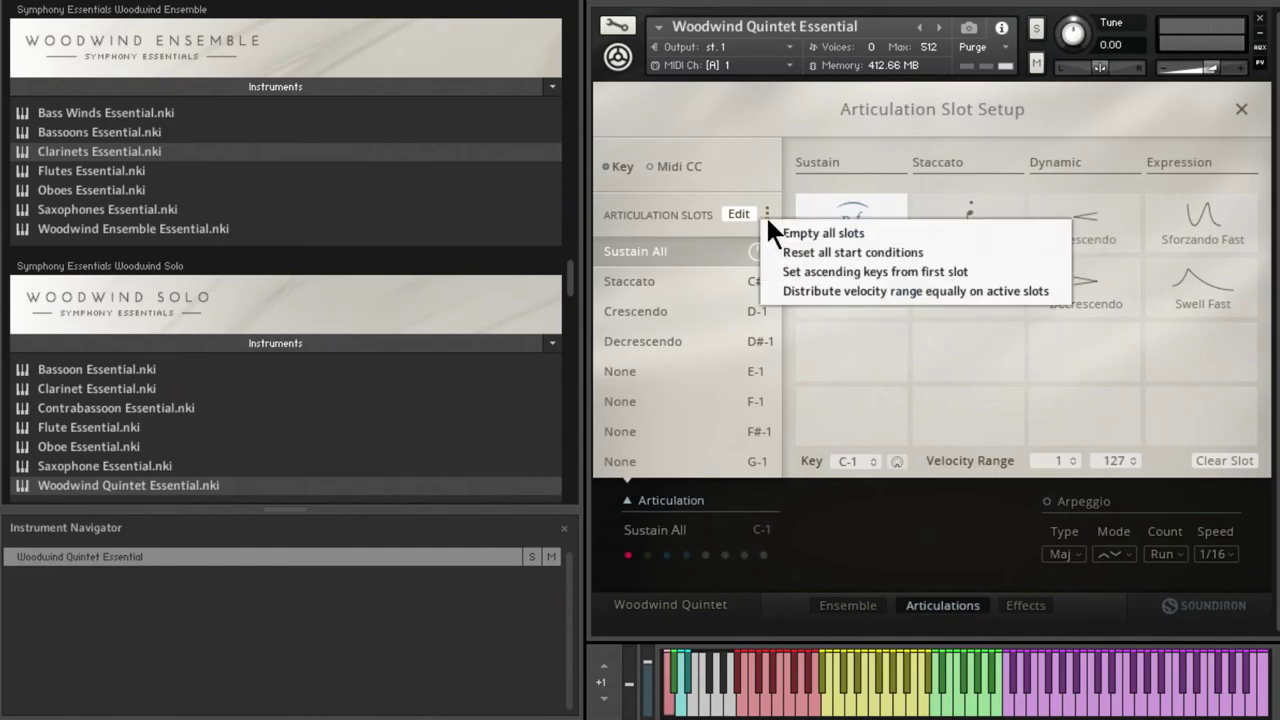
{"action": "left_click", "coordinate": [1039, 148]}
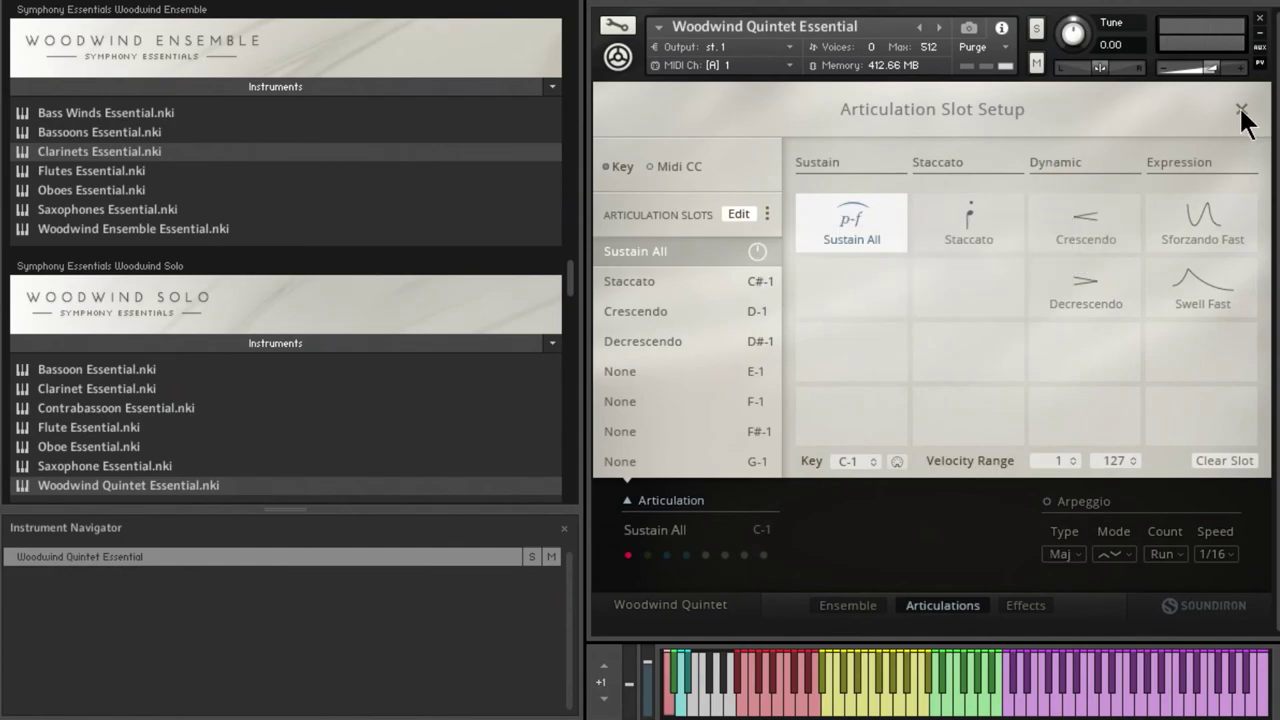
{"action": "left_click", "coordinate": [1241, 110]}
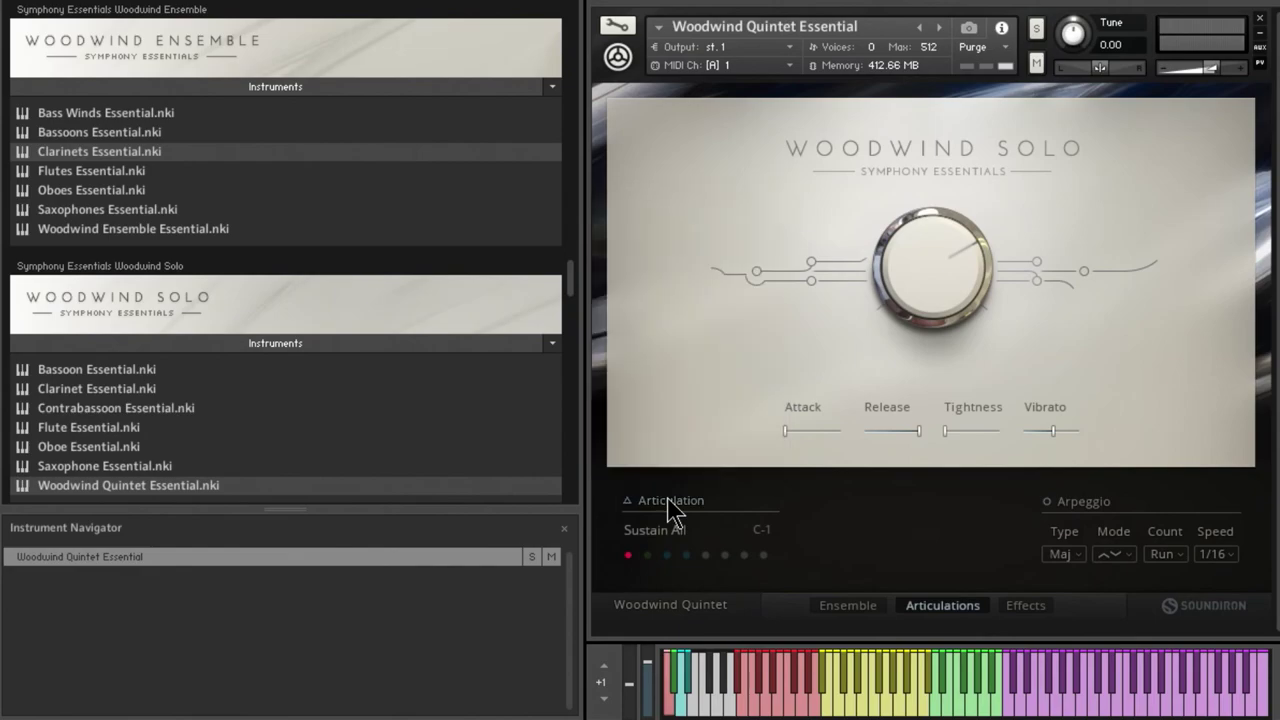
- View the articulations available for the current slot, and activate the Staccato slot
{"action": "left_click", "coordinate": [664, 532]}
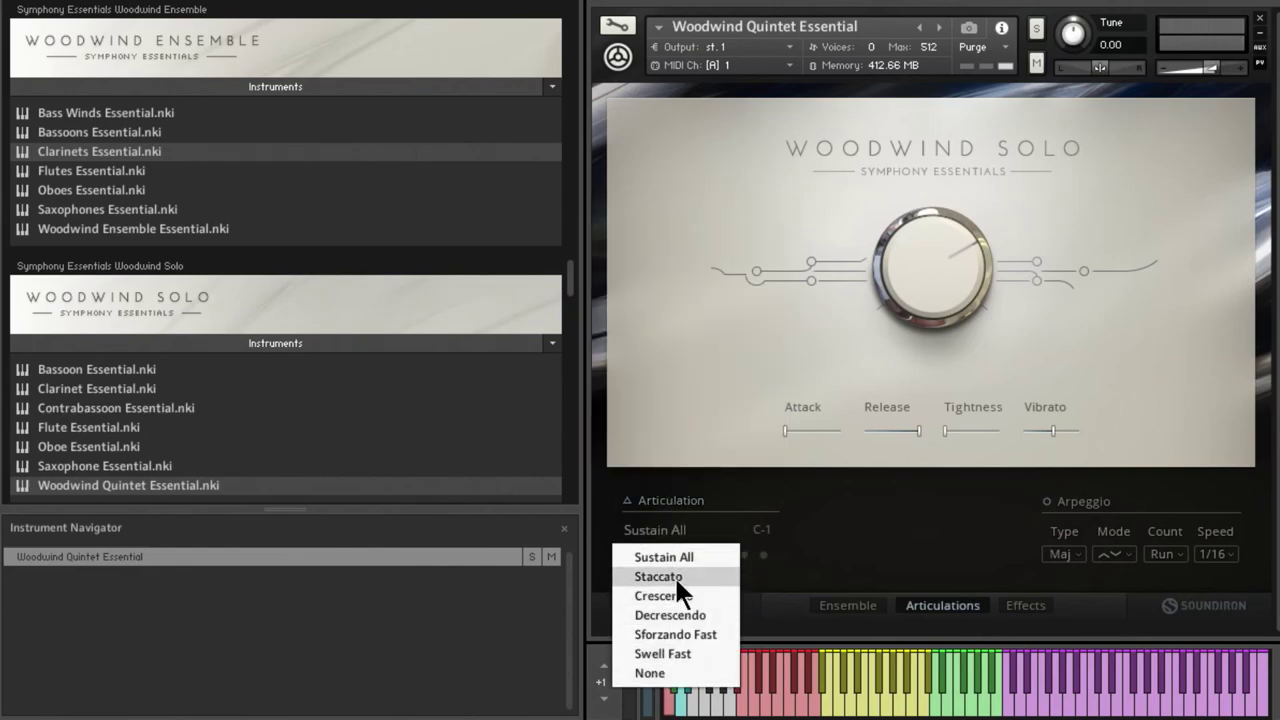
{"action": "left_click", "coordinate": [734, 564]}
{"action": "left_click", "coordinate": [648, 556]}
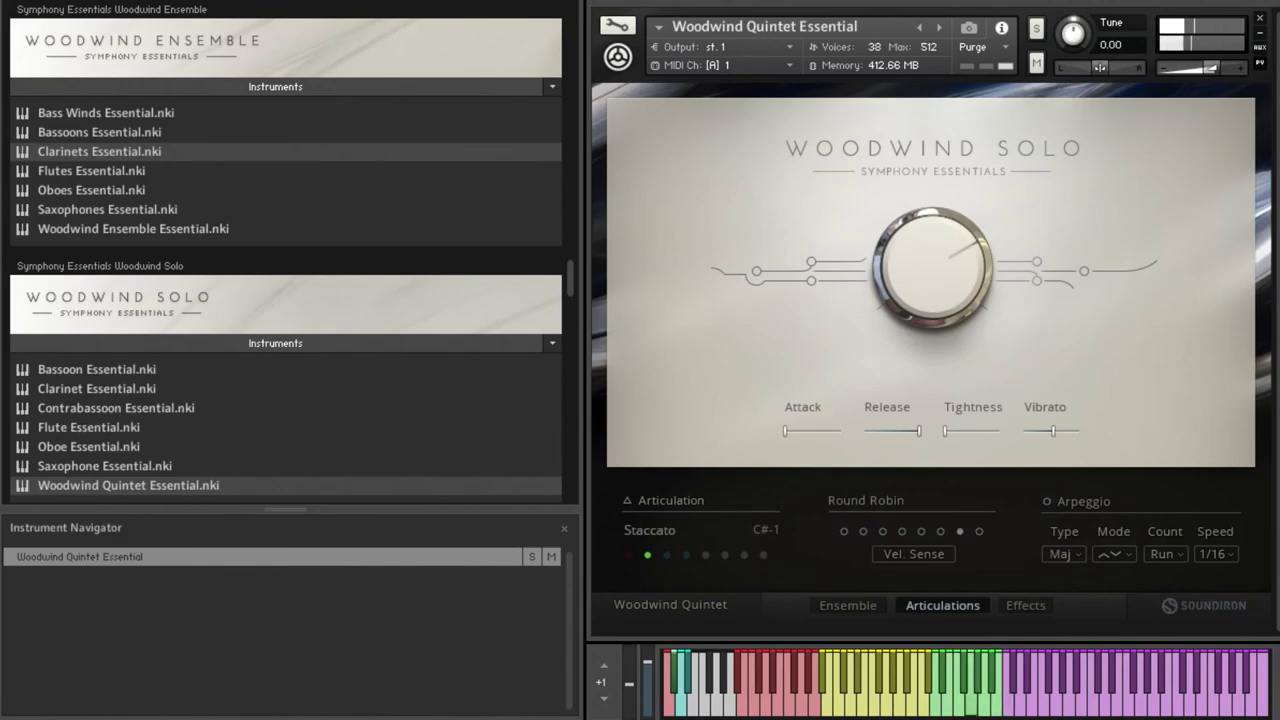
- Turn on the Staccato arpeggio with the Min7 type and a speed of 1/8T
{"action": "left_click", "coordinate": [1047, 502]}
{"action": "left_click", "coordinate": [1063, 554]}
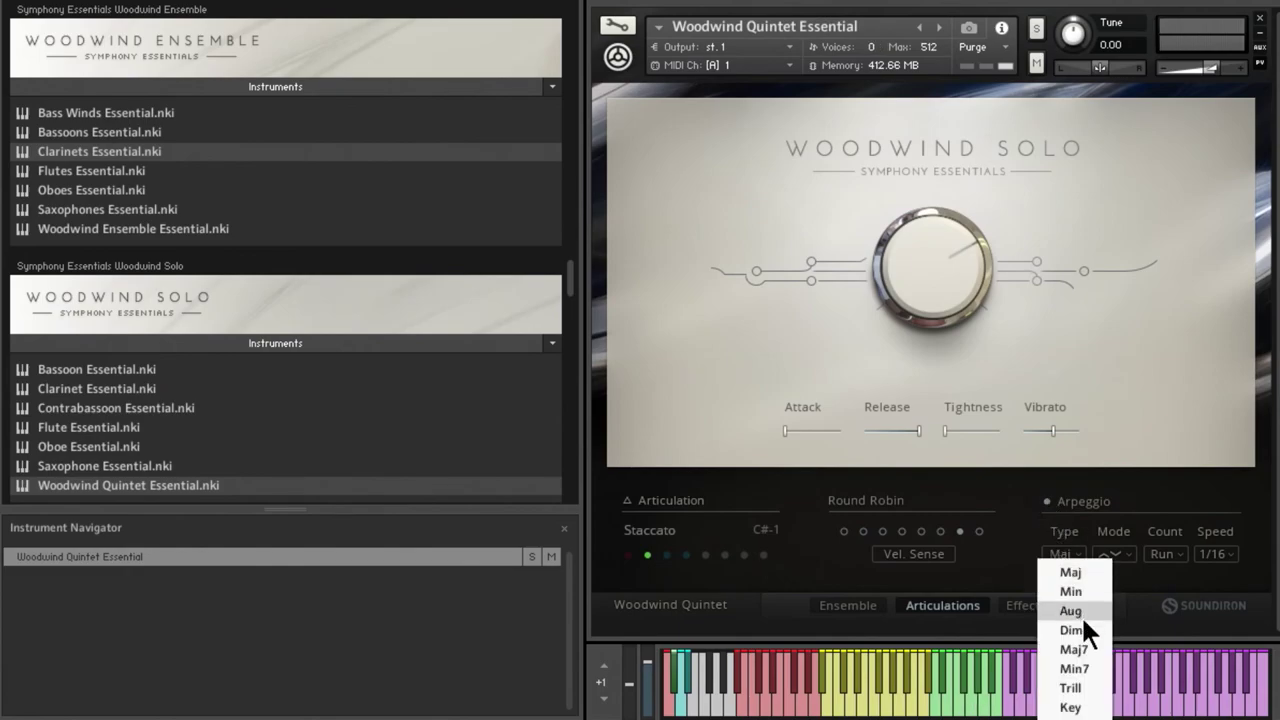
{"action": "left_click", "coordinate": [1084, 668]}
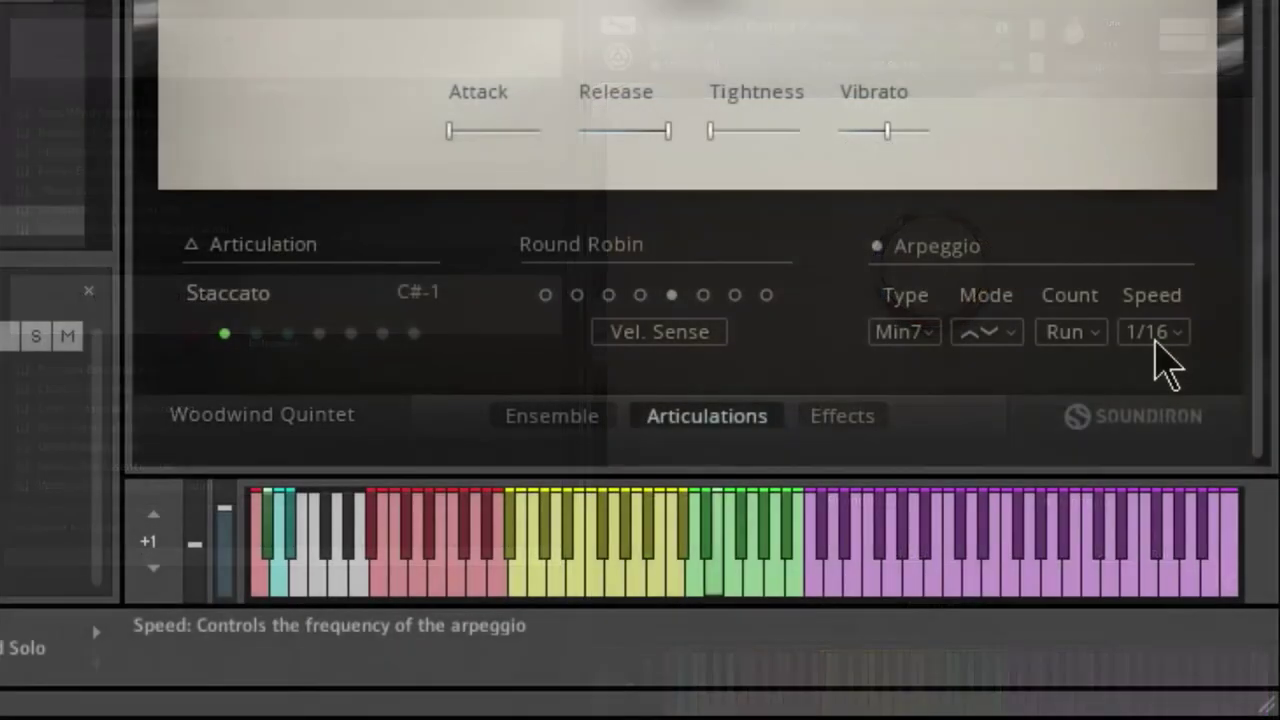
{"action": "left_click", "coordinate": [1217, 556]}
{"action": "left_click", "coordinate": [1185, 393]}
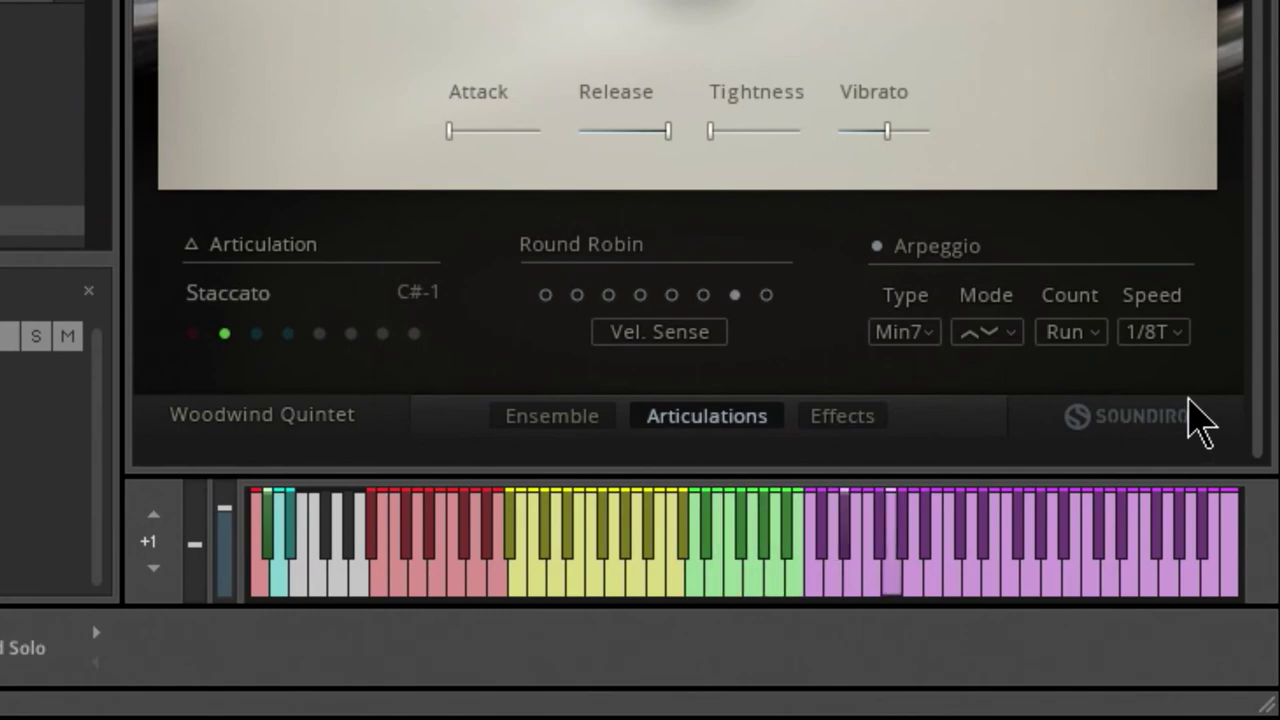
- Try the Min arpeggio type, and switch the type to Trill with a speed of 1/16T
{"action": "left_click", "coordinate": [920, 340]}
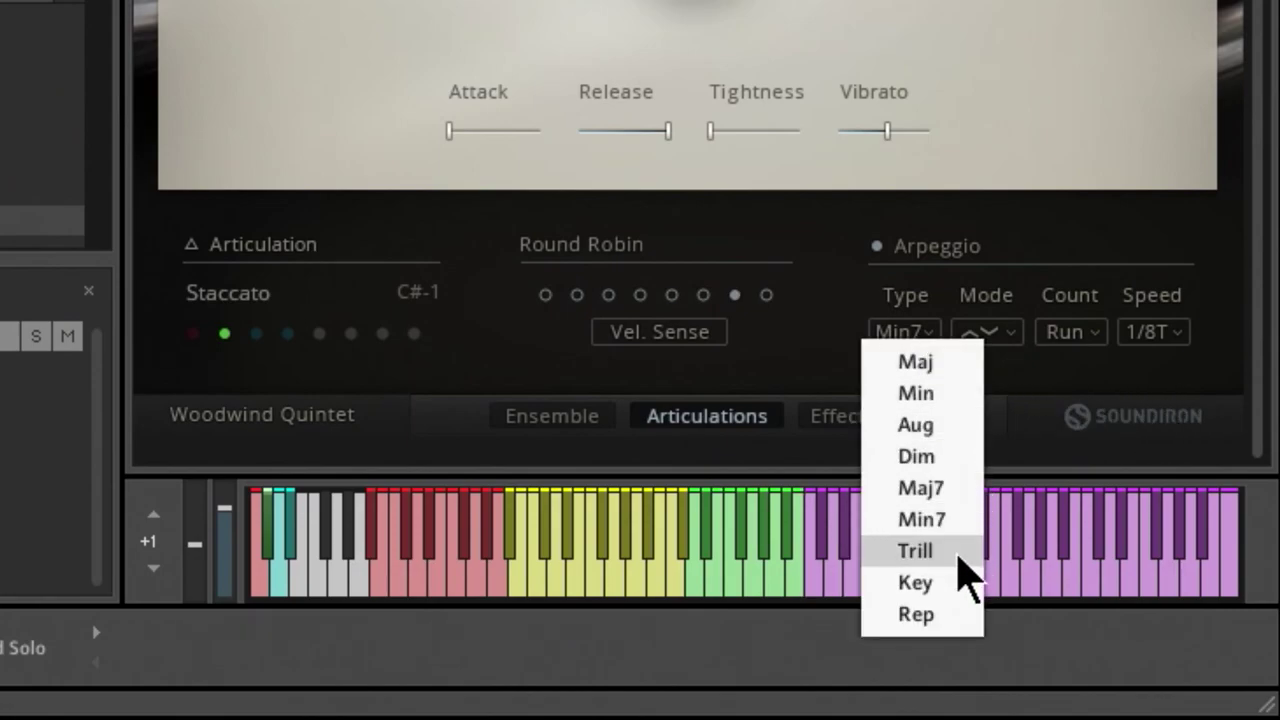
{"action": "left_click", "coordinate": [936, 396]}
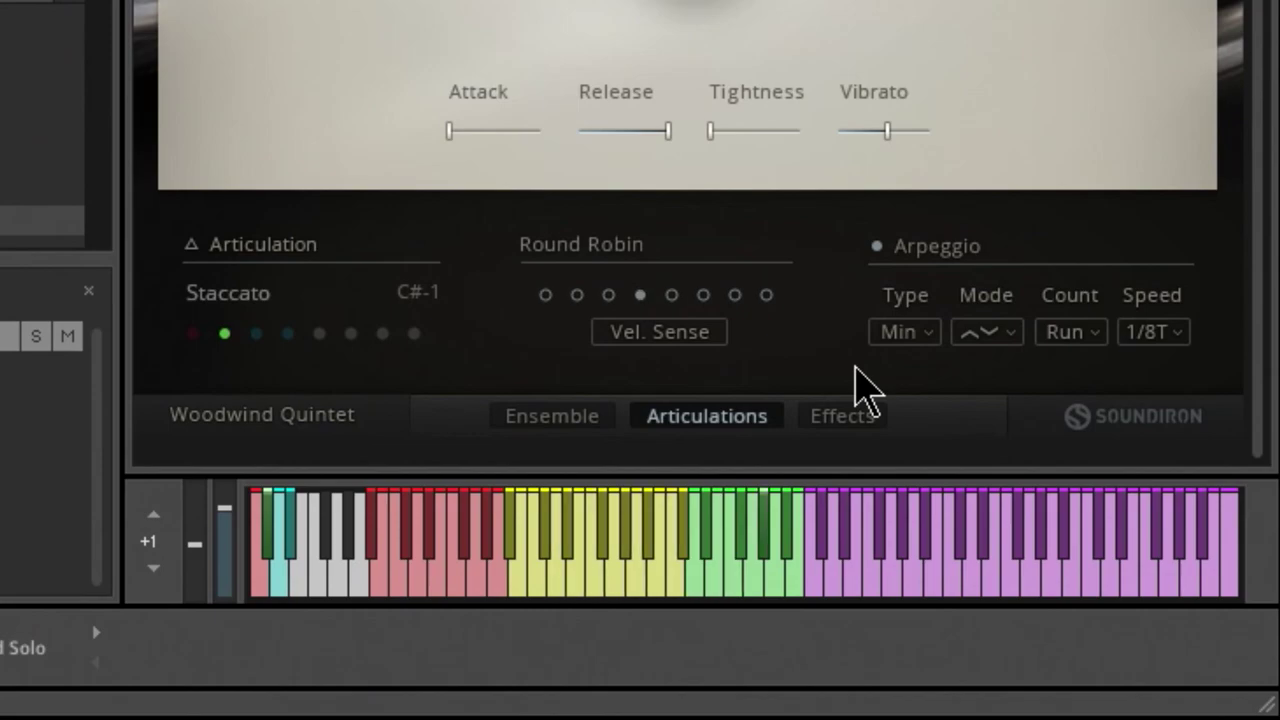
{"action": "left_click", "coordinate": [1066, 332]}
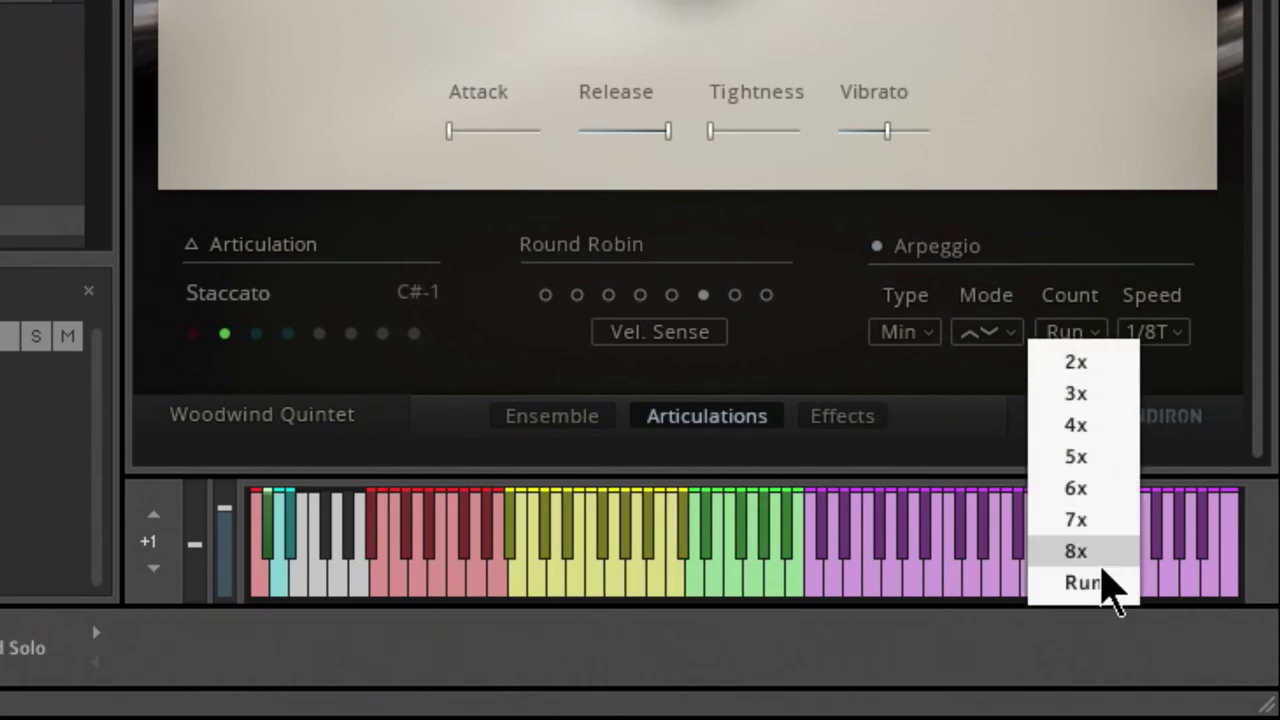
{"action": "left_click", "coordinate": [863, 377]}
{"action": "left_click", "coordinate": [905, 335]}
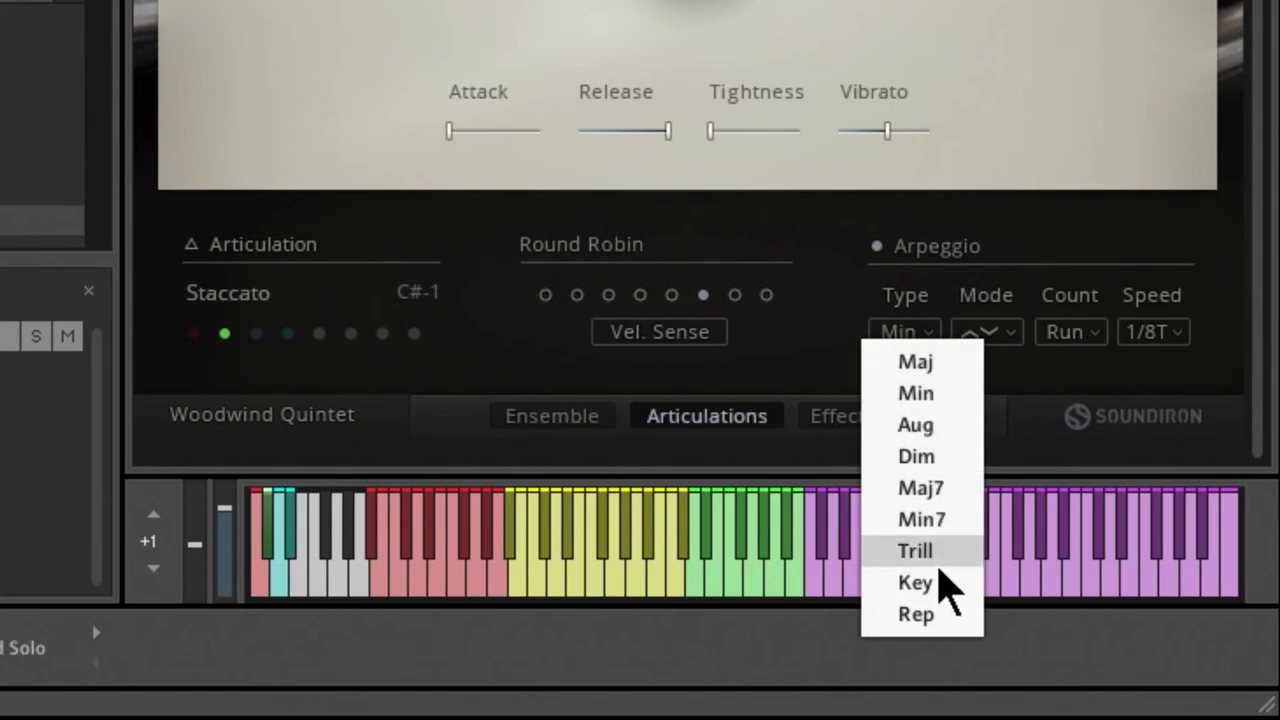
{"action": "left_click", "coordinate": [918, 550]}
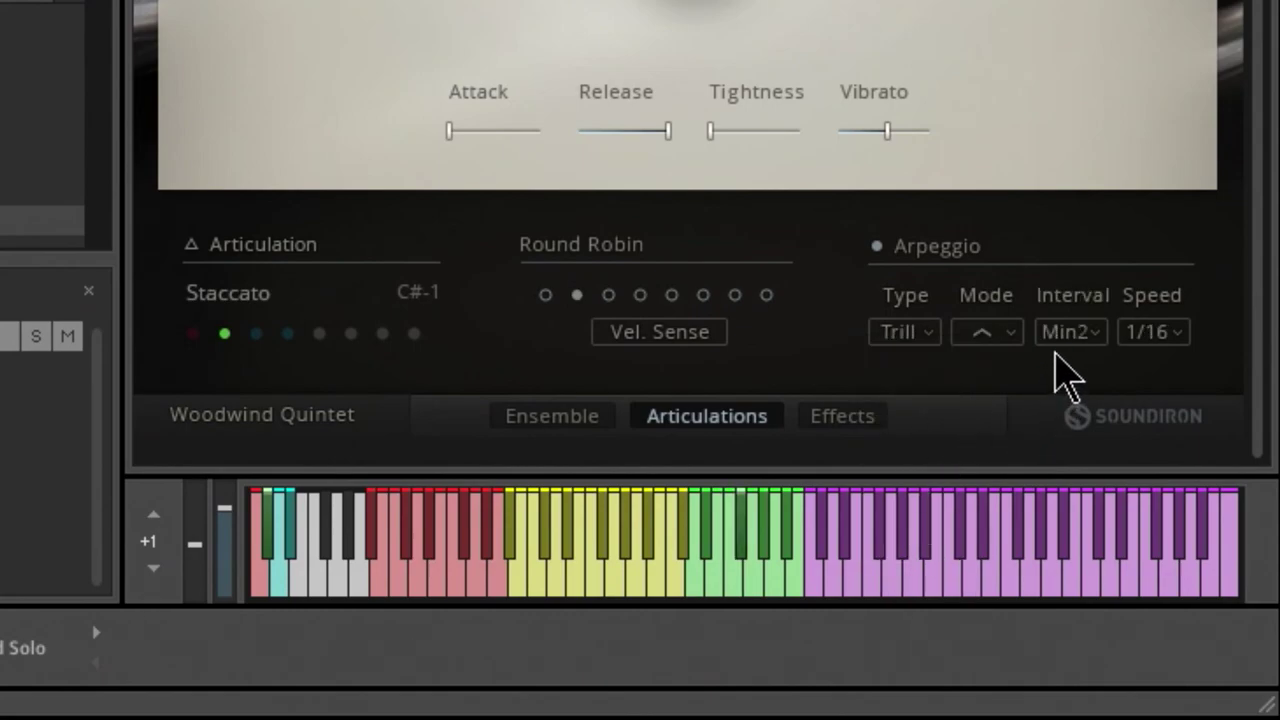
{"action": "left_click", "coordinate": [1158, 334]}
{"action": "left_click", "coordinate": [1198, 457]}
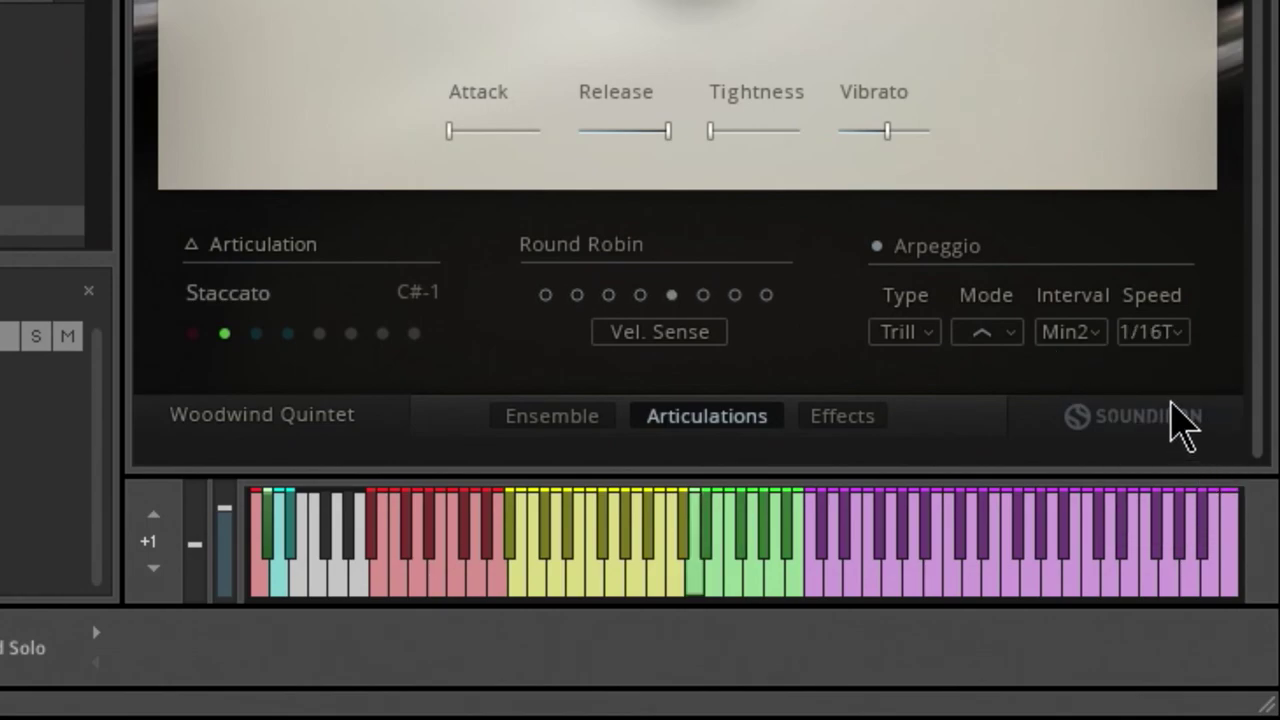
- Try the Perf5 and Oct trill intervals, and set a downward trill mode with the Aug4 interval
{"action": "left_click", "coordinate": [1075, 334]}
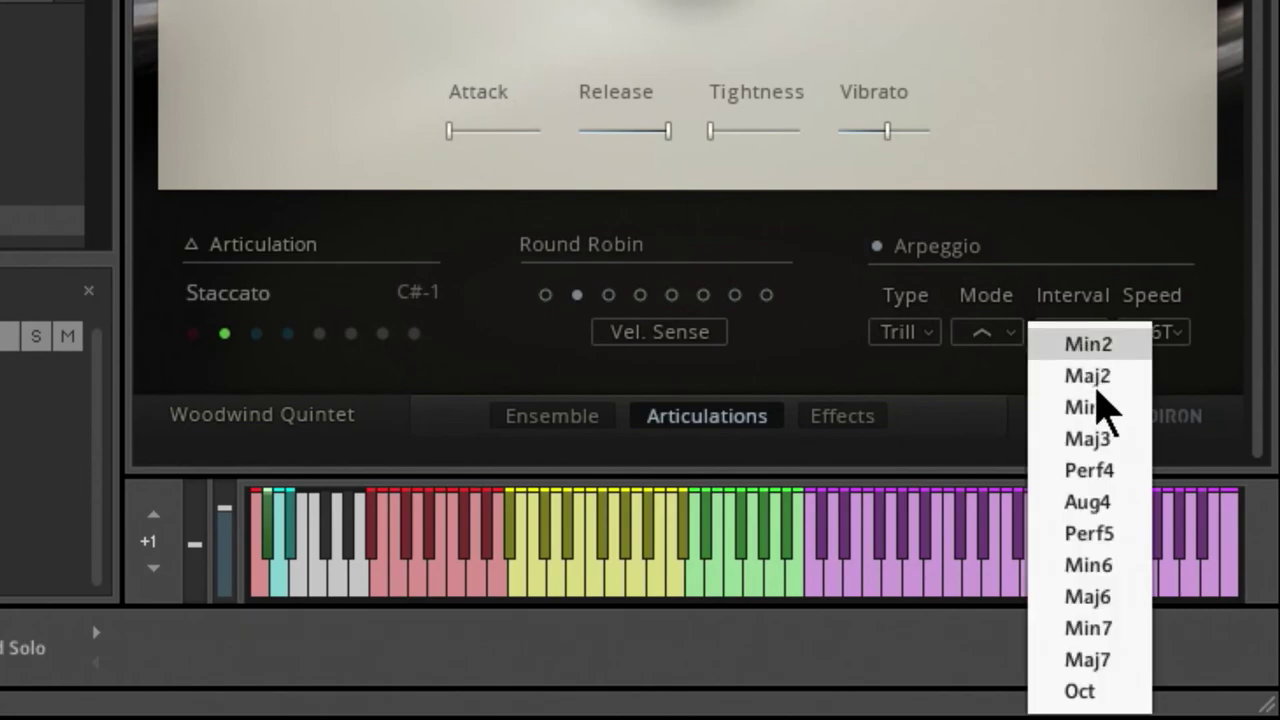
{"action": "left_click", "coordinate": [1100, 540]}
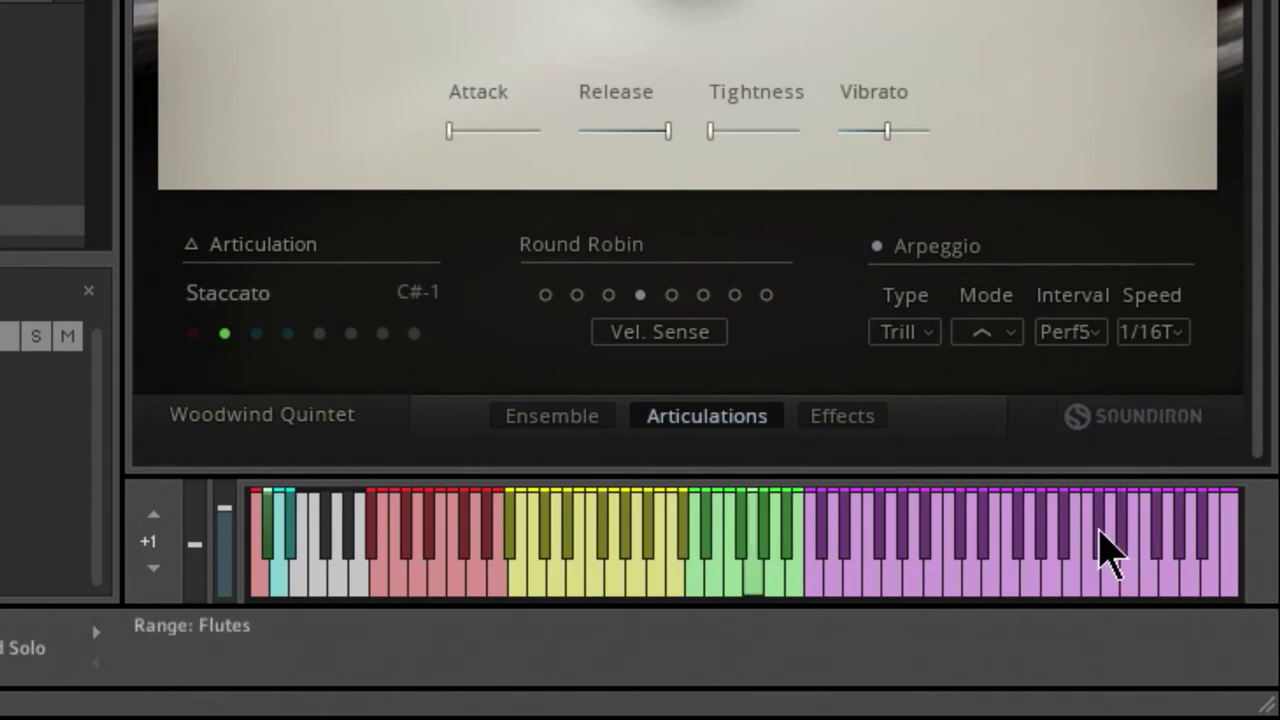
{"action": "left_click", "coordinate": [1074, 340]}
{"action": "left_click", "coordinate": [1082, 691]}
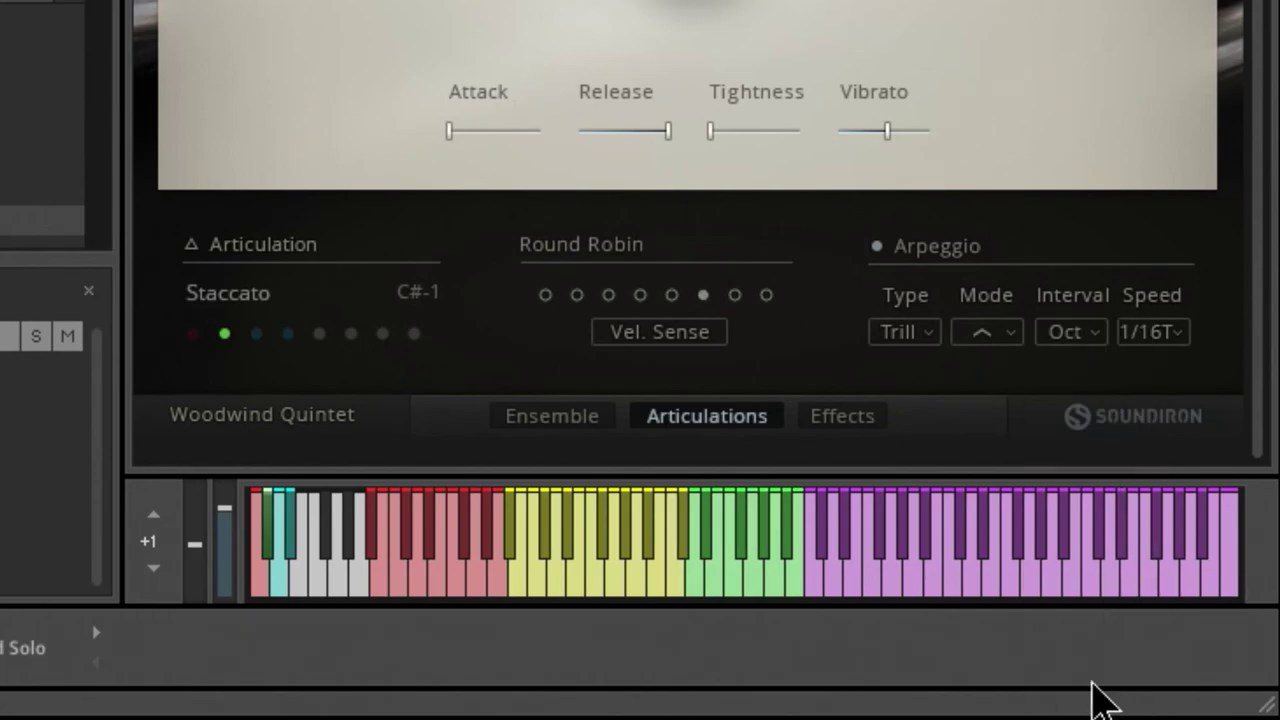
{"action": "left_click", "coordinate": [1016, 336]}
{"action": "left_click", "coordinate": [1020, 390]}
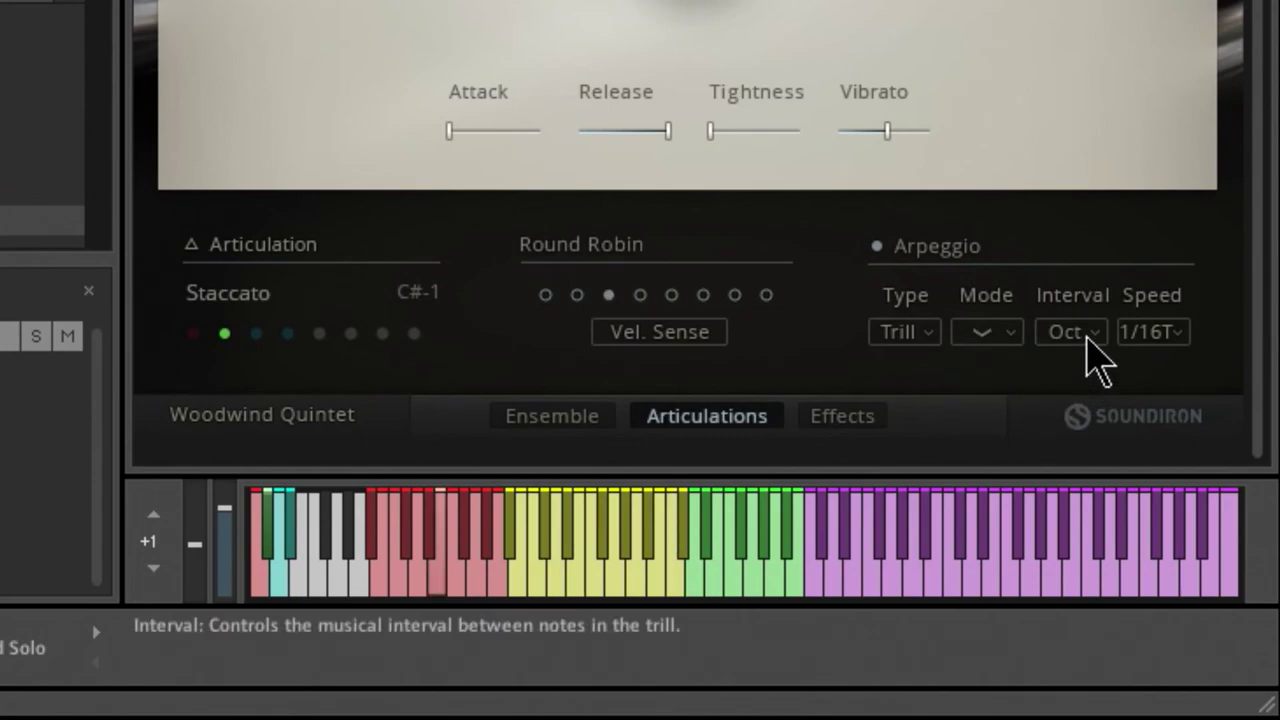
{"action": "left_click", "coordinate": [1092, 348]}
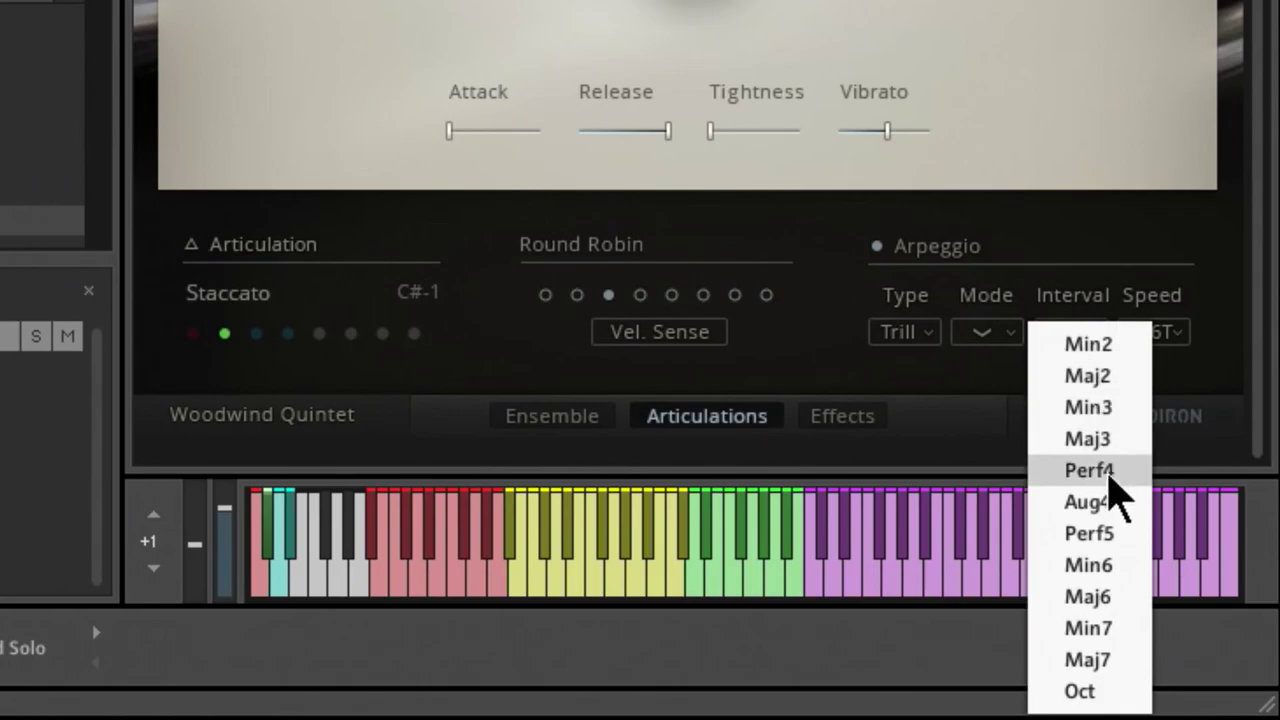
{"action": "left_click", "coordinate": [1100, 502]}
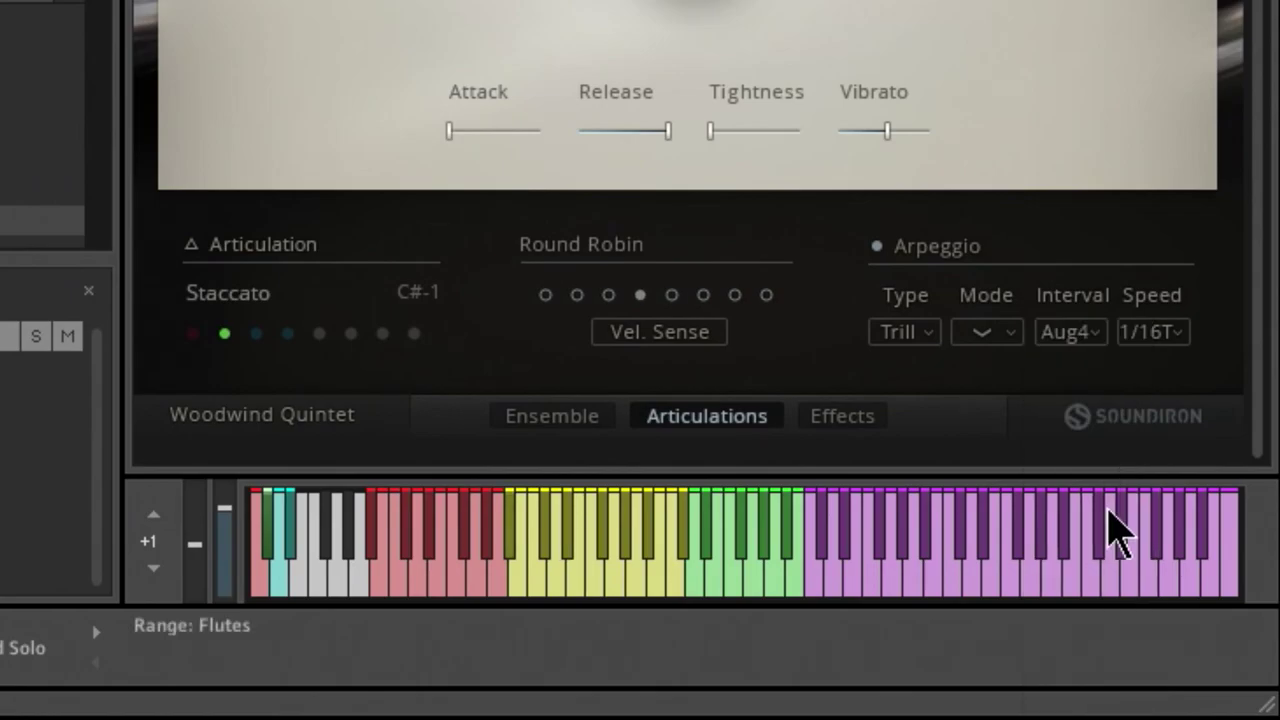
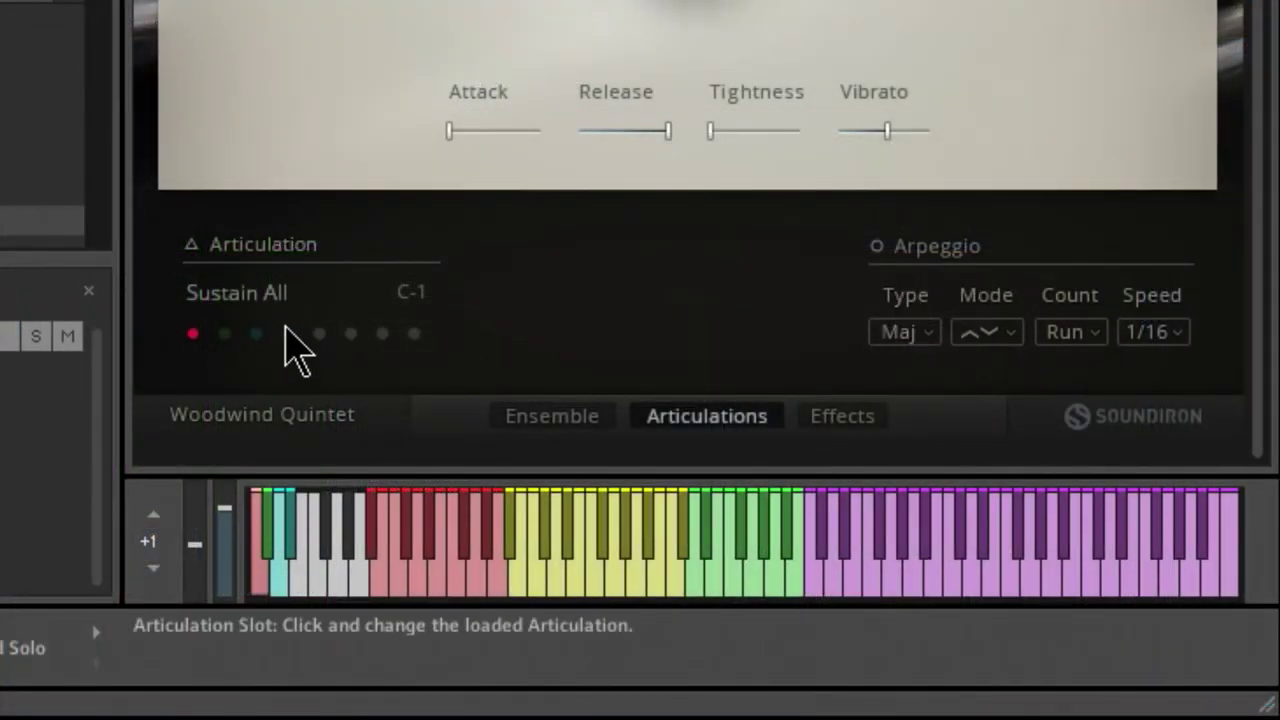
- Activate the Decrescendo slot followed by the Crescendo slot, increasing the tuning Drift on each
{"action": "left_click", "coordinate": [786, 532]}
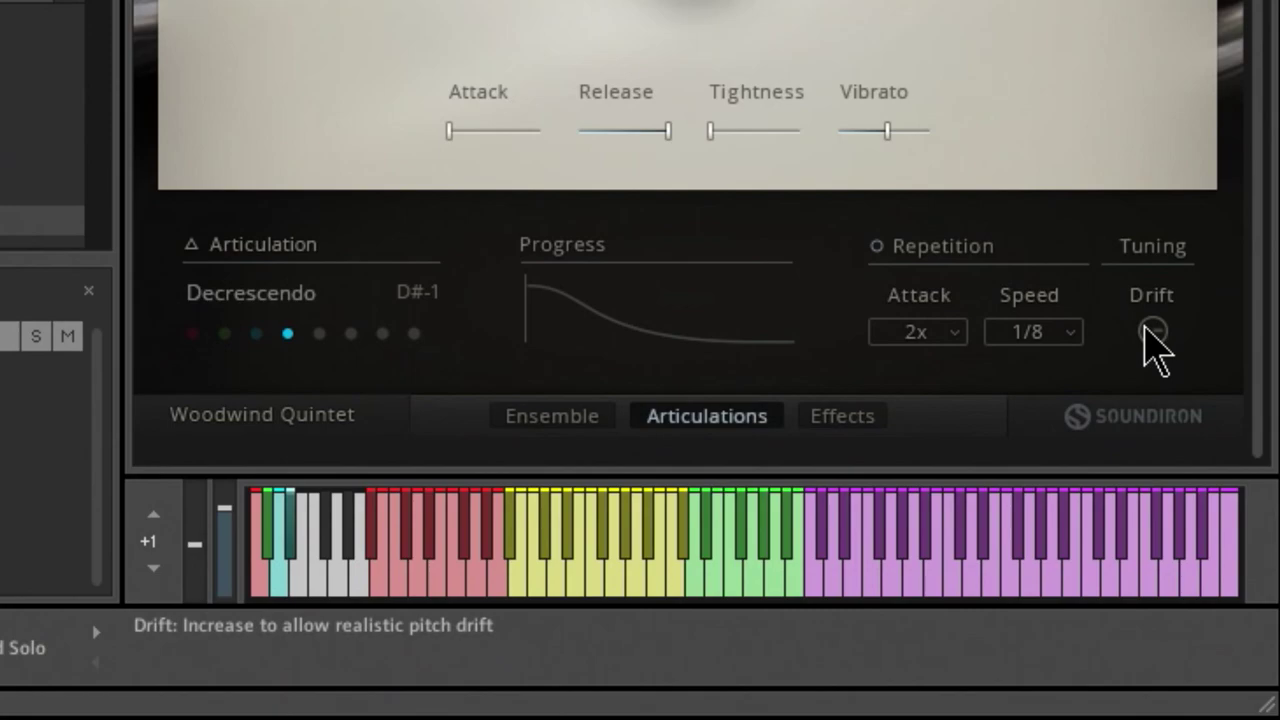
{"action": "scroll", "coordinate": [1152, 334], "scroll_direction": "up", "scroll_amount": 5}
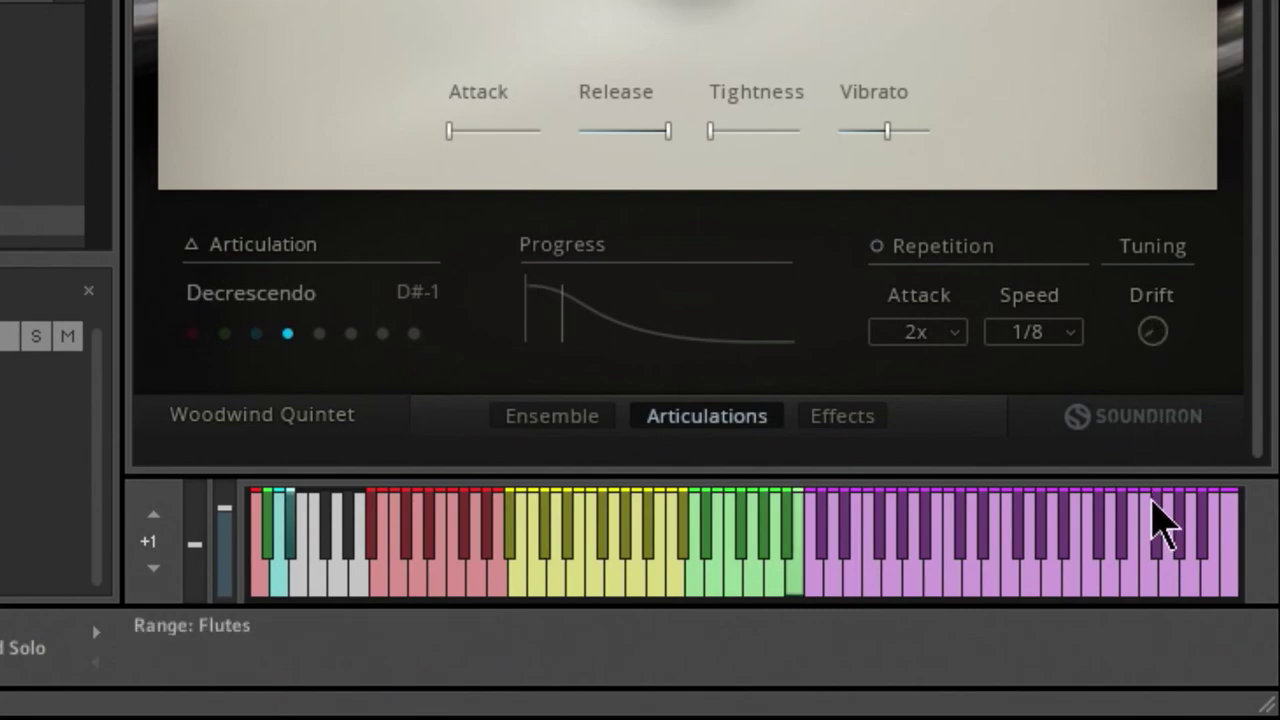
{"action": "left_click", "coordinate": [257, 334]}
{"action": "scroll", "coordinate": [1150, 335], "scroll_direction": "up", "scroll_amount": 5}
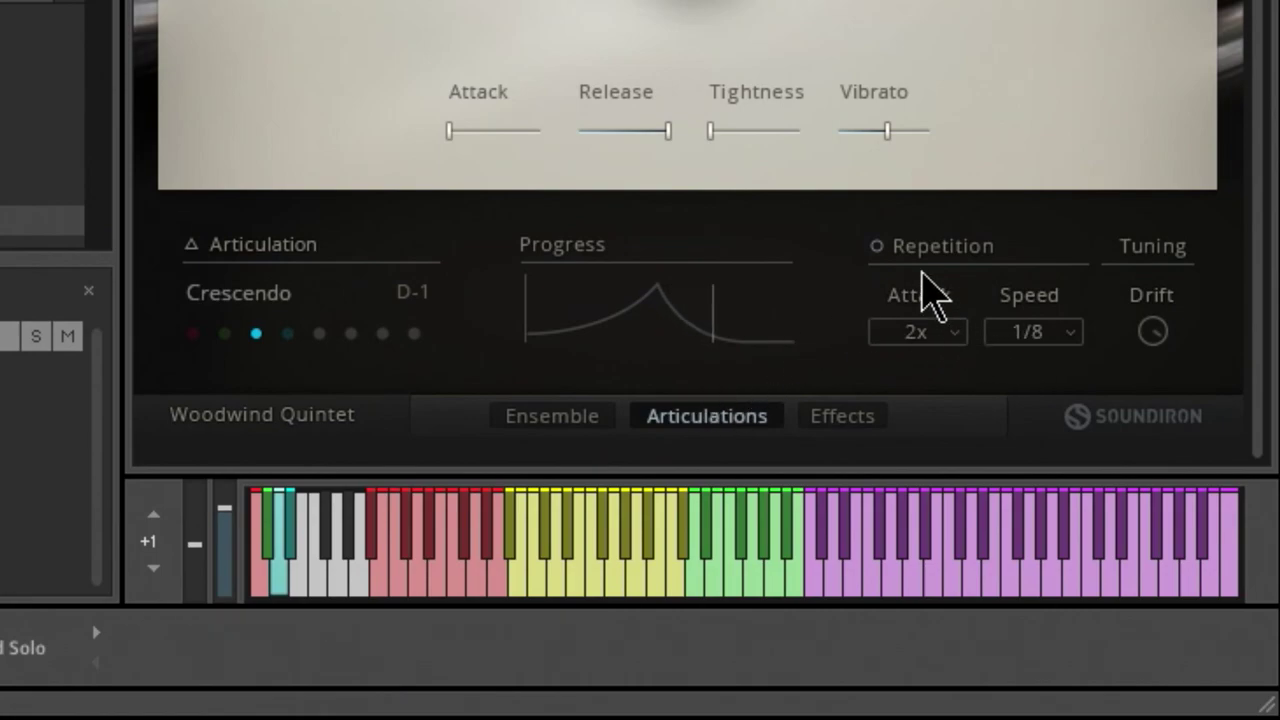
- Turn on Repetition for the Crescendo articulation with a 3x attack, and return to the Sustain All slot
{"action": "left_click", "coordinate": [877, 247]}
{"action": "left_click", "coordinate": [918, 334]}
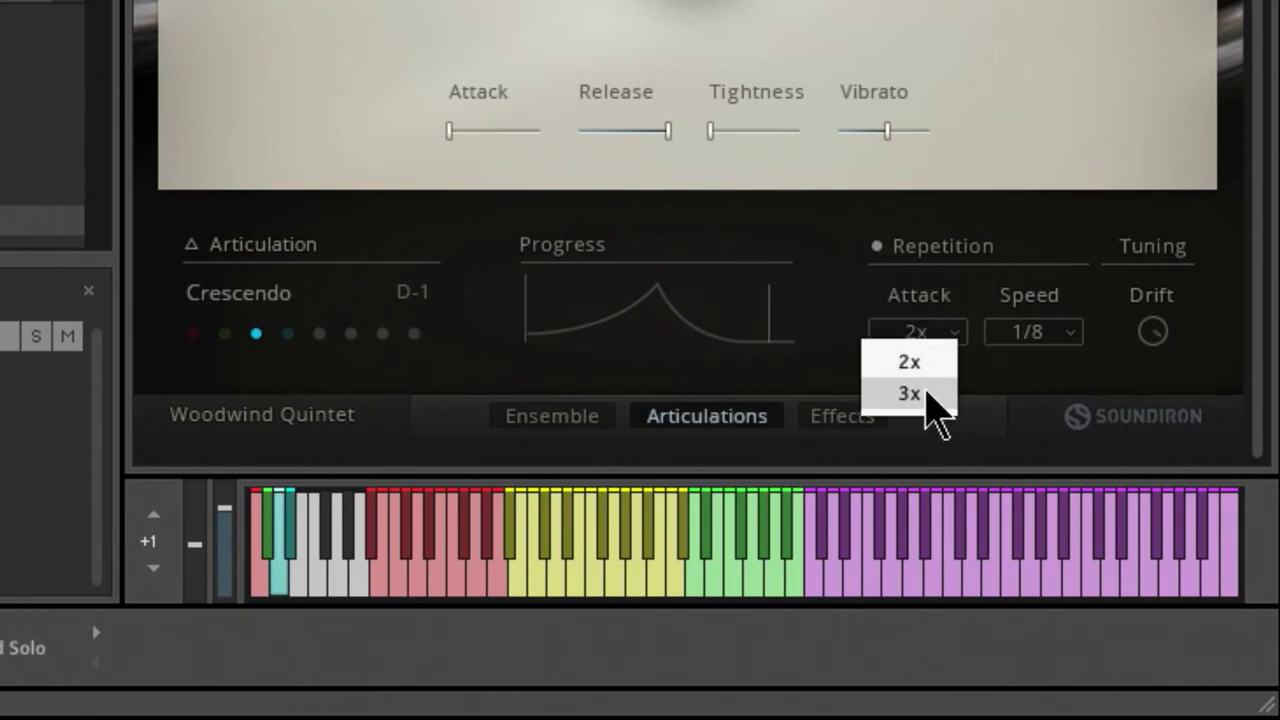
{"action": "left_click", "coordinate": [910, 394]}
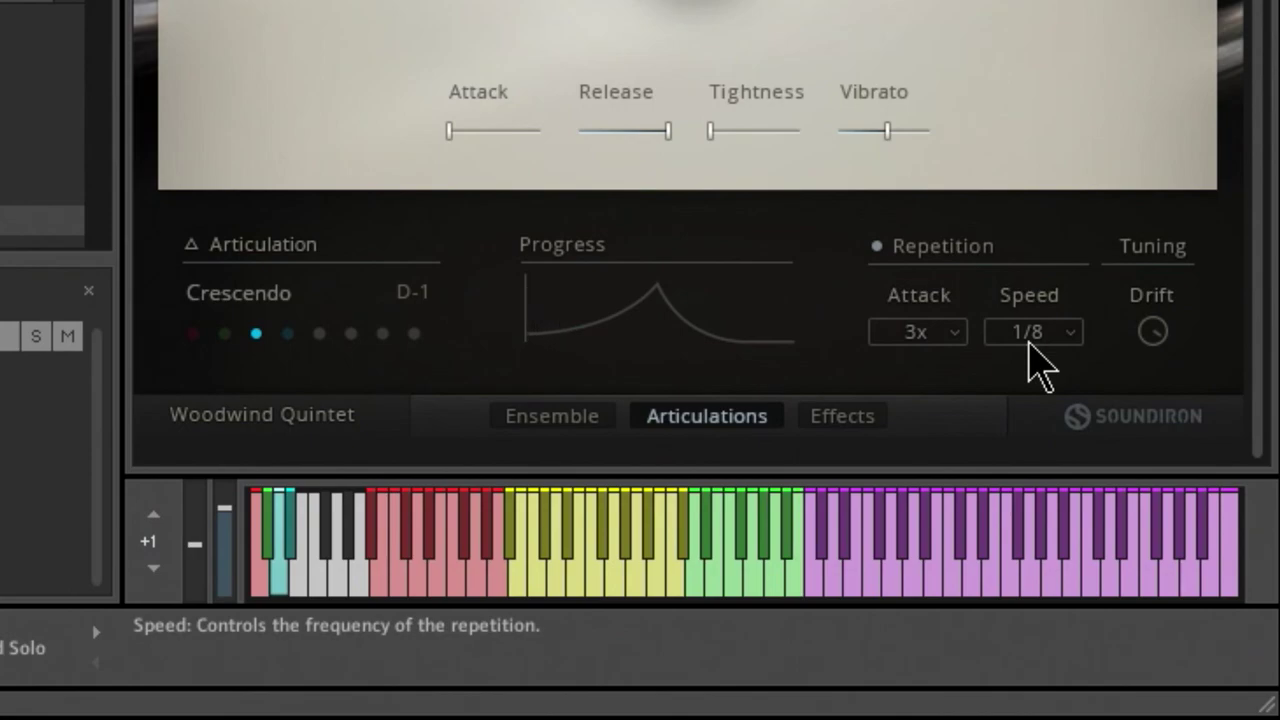
{"action": "left_click", "coordinate": [193, 334]}
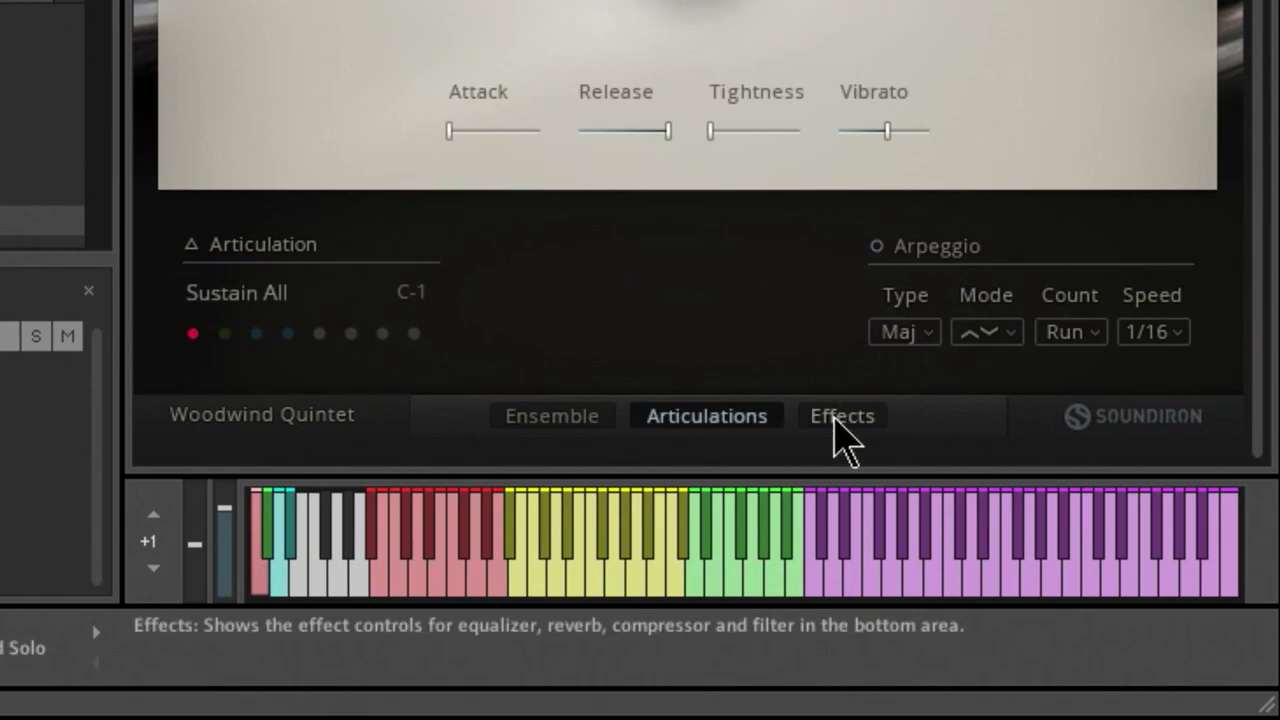
- View the Woodwind Quintet's effects and ensemble section ranges, and return to the articulation settings
{"action": "left_click", "coordinate": [840, 418]}
{"action": "left_click", "coordinate": [585, 418]}
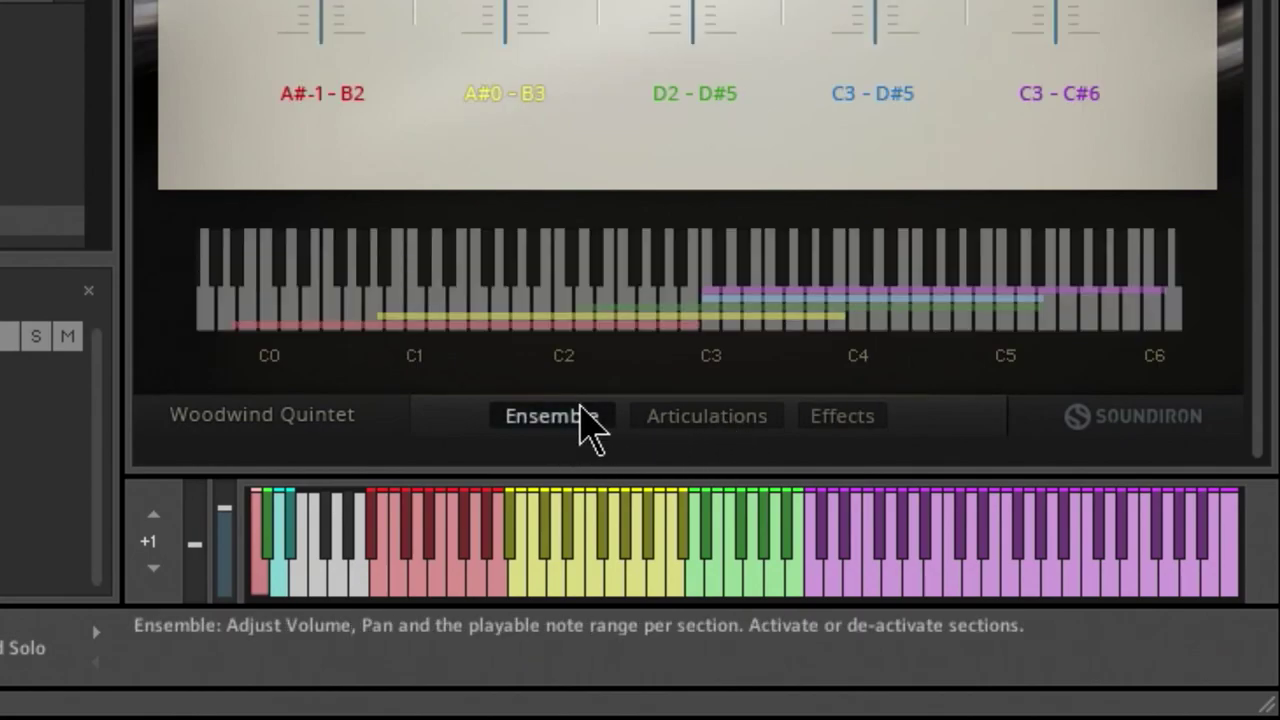
{"action": "left_click", "coordinate": [677, 425]}
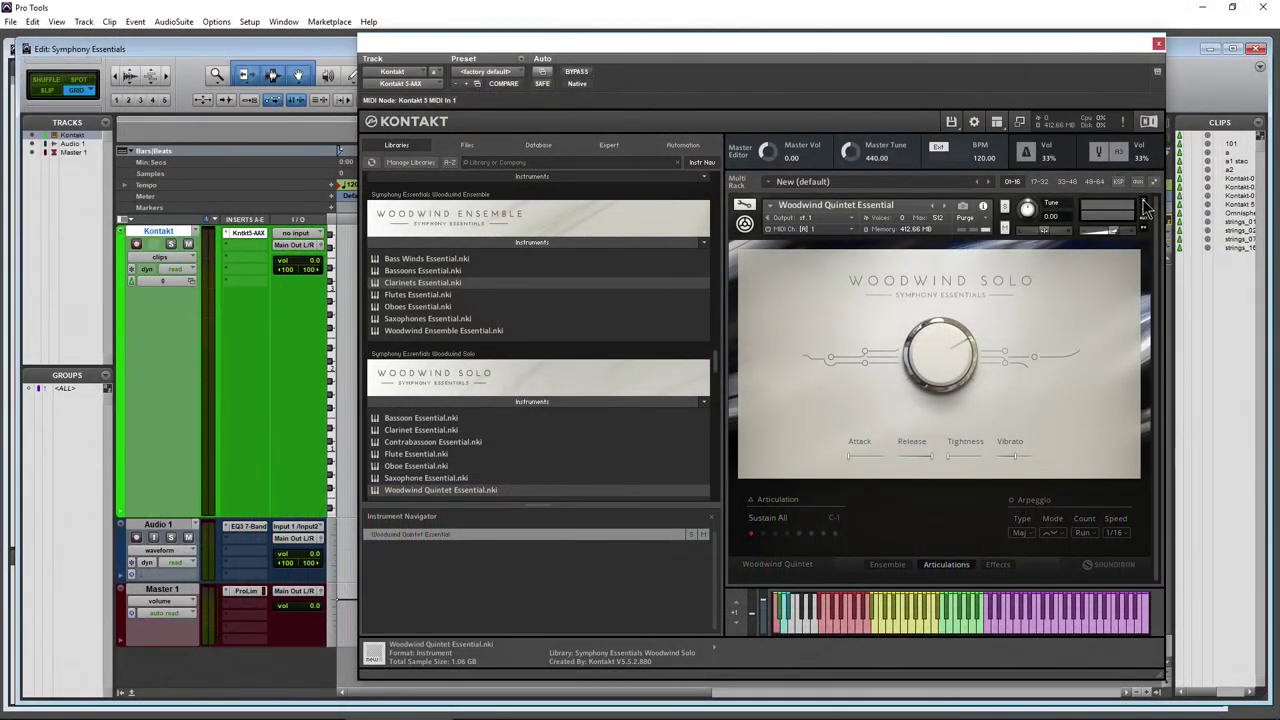
- Replace the Woodwind Quintet with the Oboe Essential instrument and raise the Response of its Duet legato
{"action": "left_click", "coordinate": [1147, 207]}
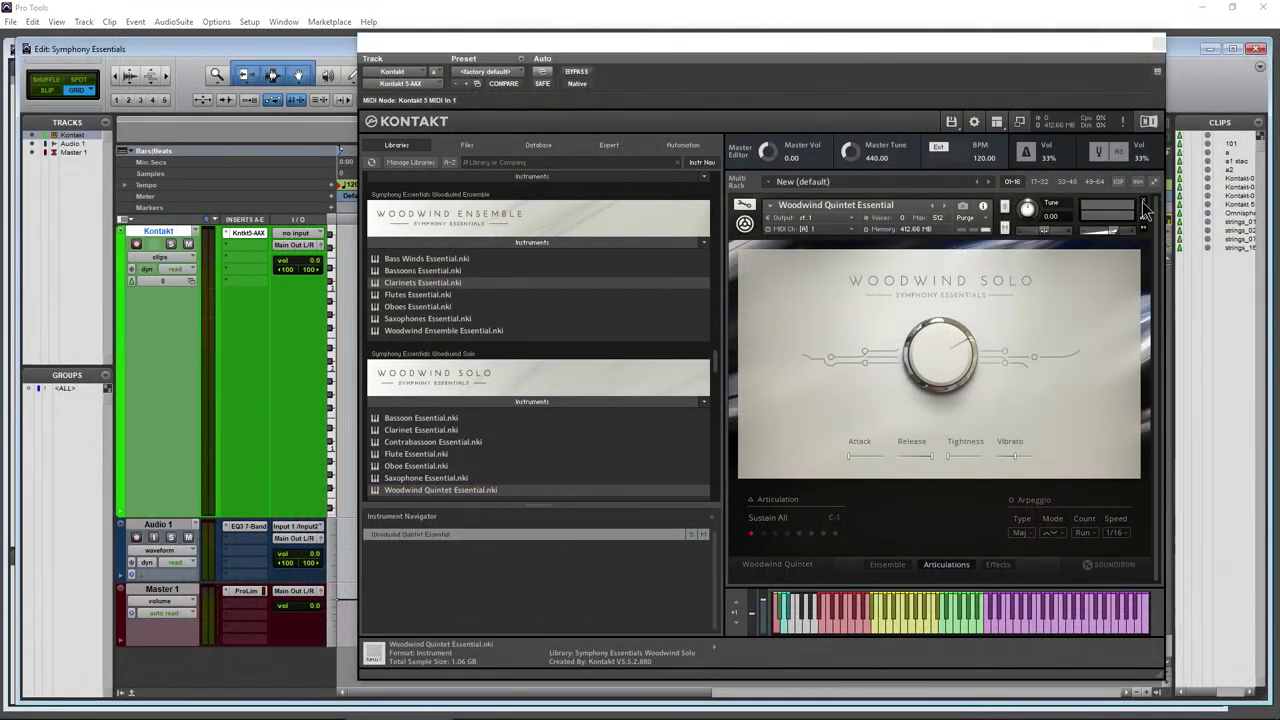
{"action": "left_click", "coordinate": [652, 421]}
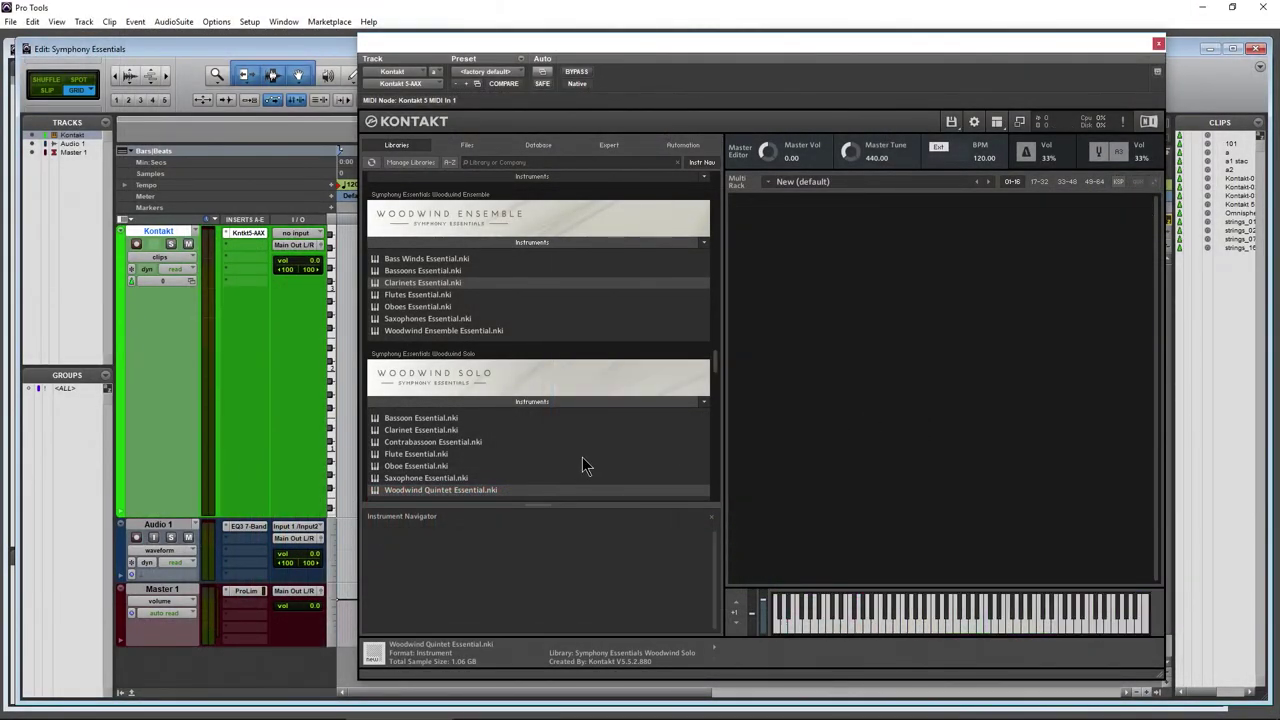
{"action": "double_click", "coordinate": [406, 465]}
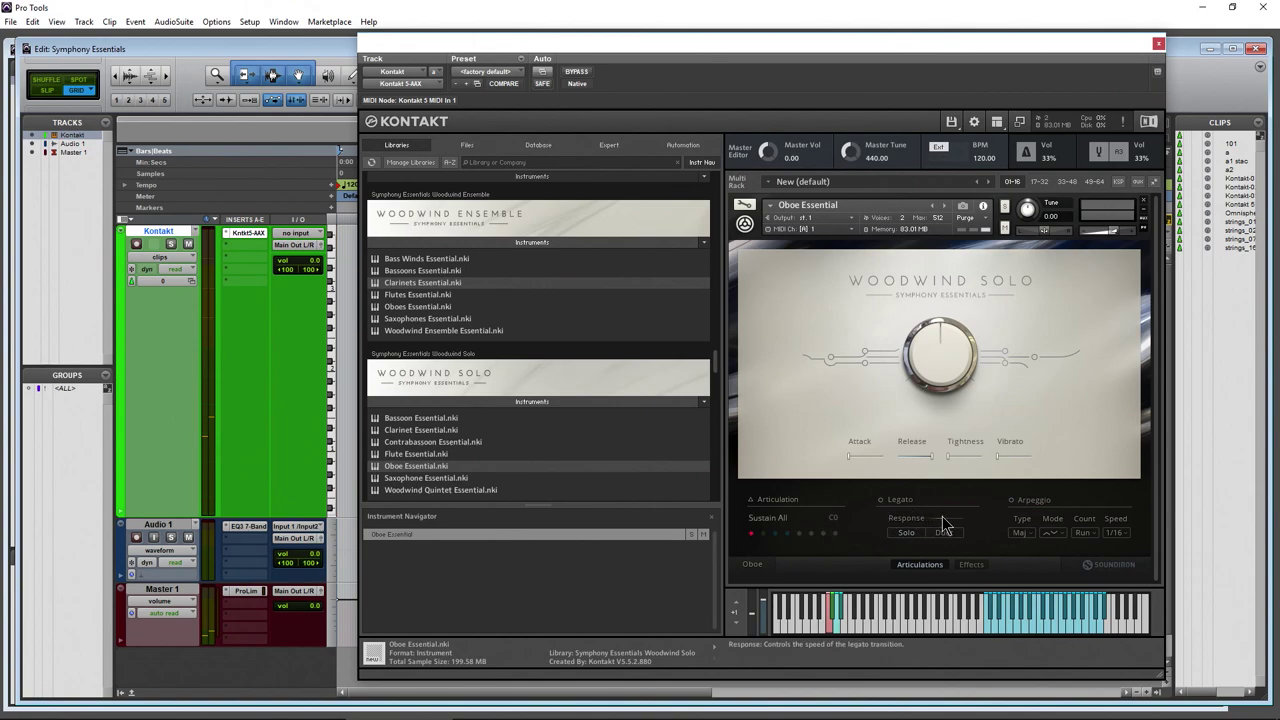
{"action": "left_click_drag", "start_coordinate": [928, 521], "coordinate": [976, 520]}
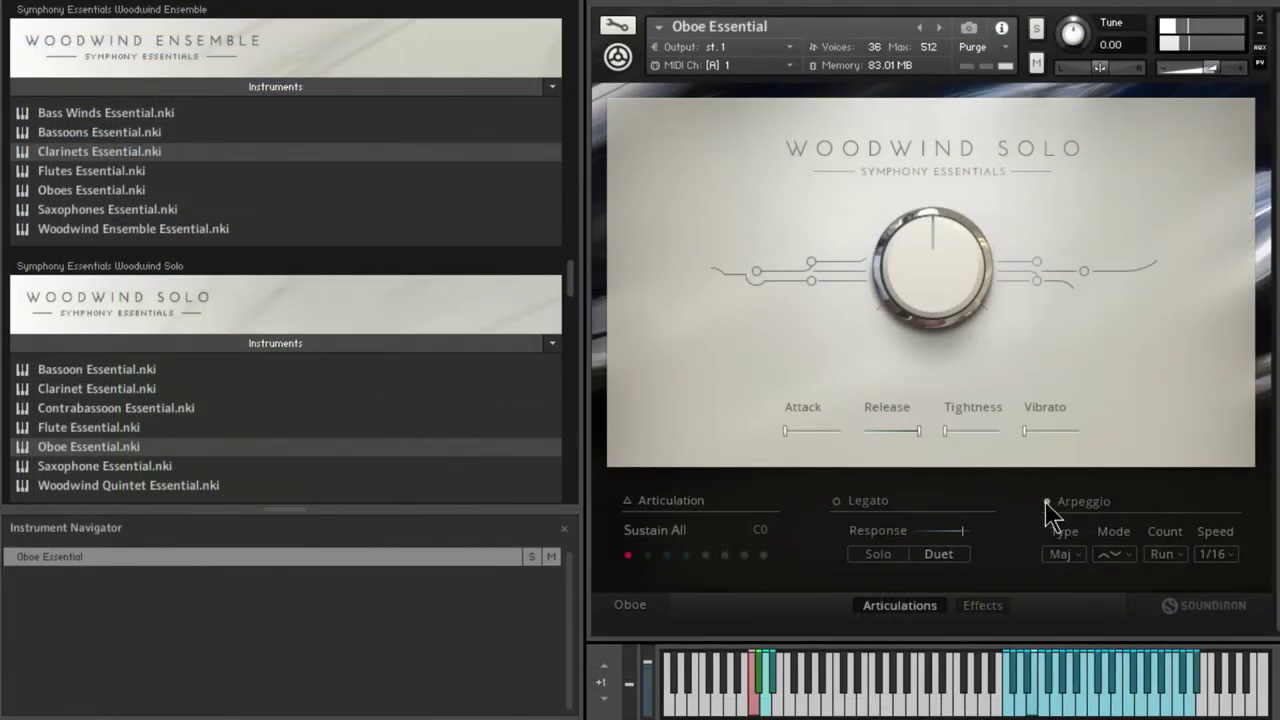
- Turn on the oboe's arpeggio, try the Dim type with a different direction mode, and set the type to Maj7
{"action": "left_click", "coordinate": [1047, 503]}
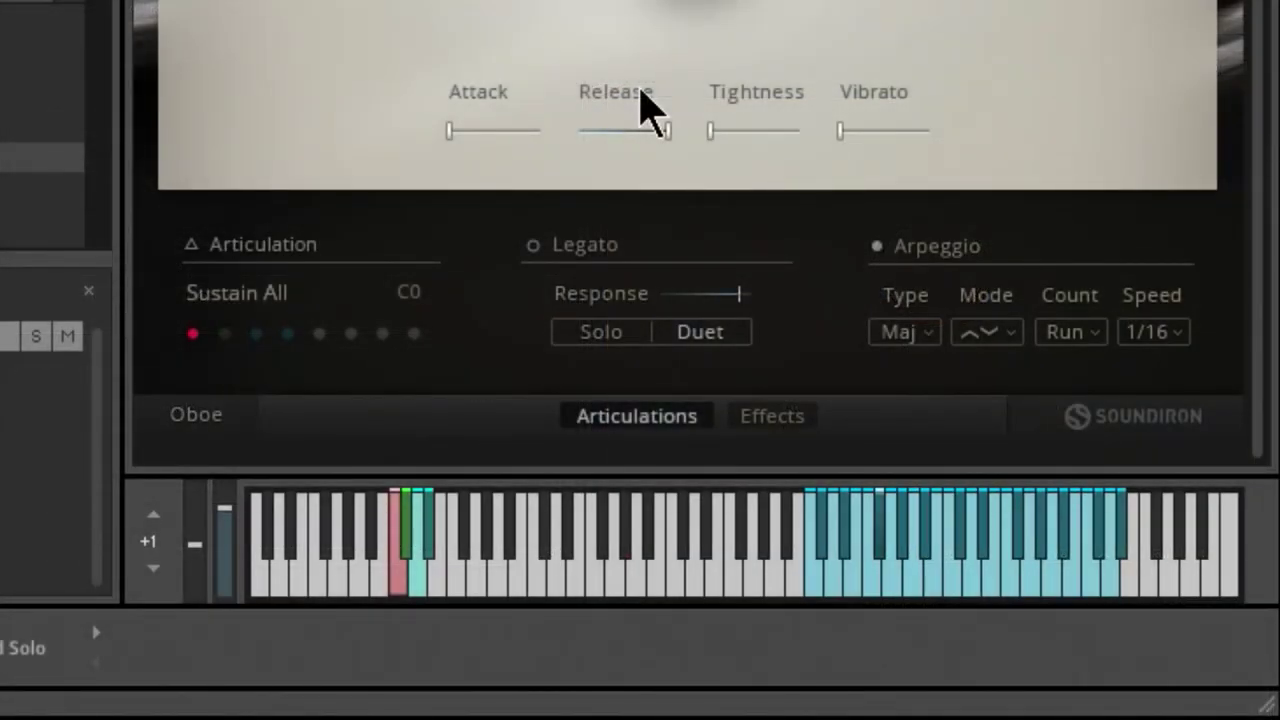
{"action": "left_click", "coordinate": [929, 343]}
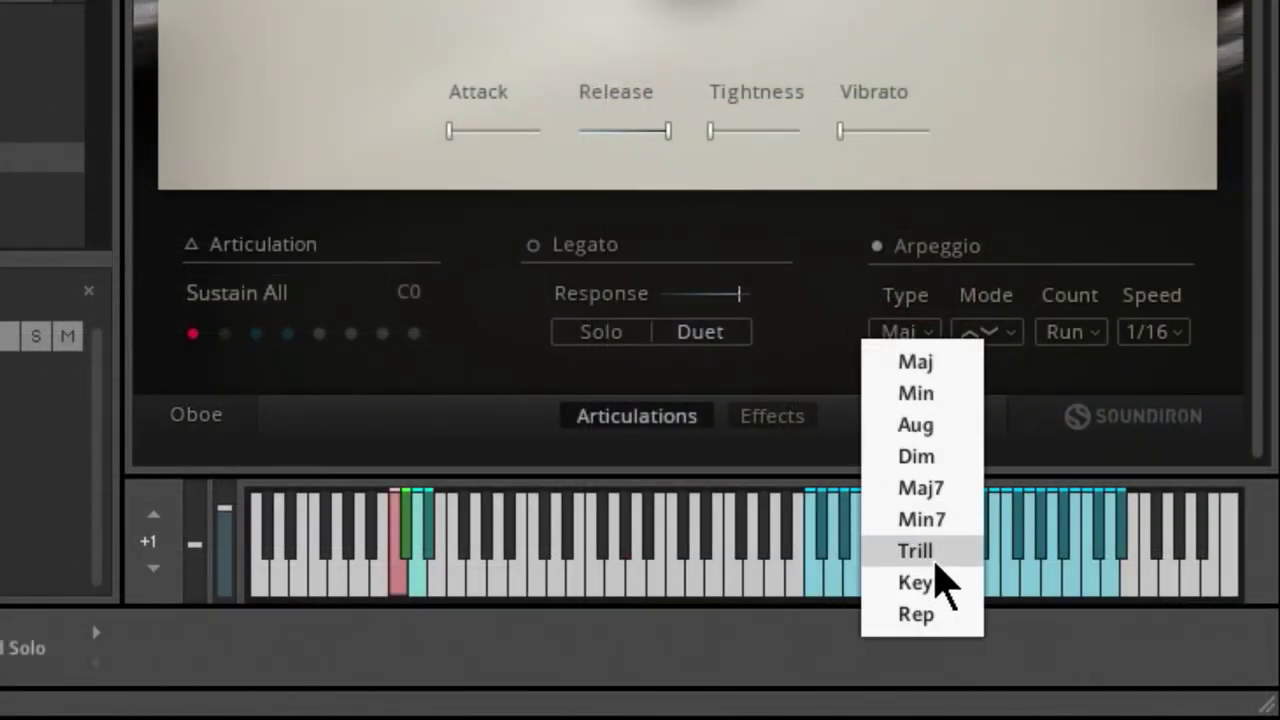
{"action": "left_click", "coordinate": [929, 453]}
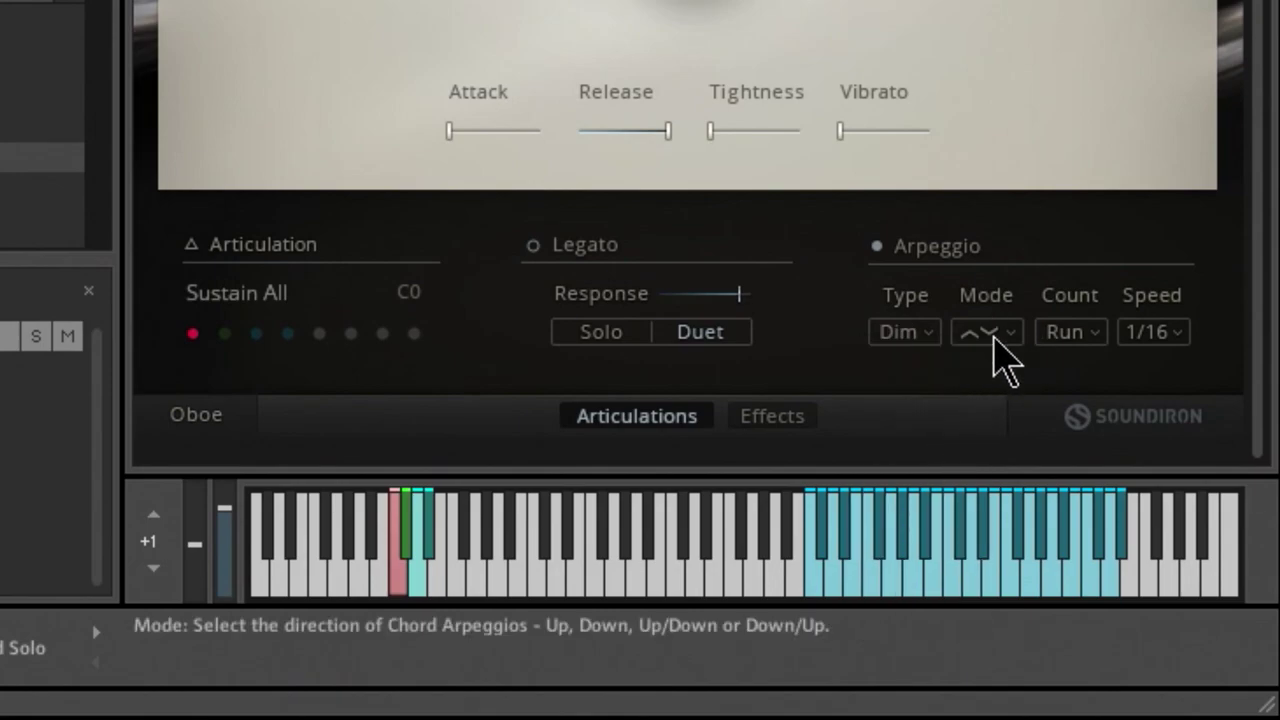
{"action": "left_click", "coordinate": [992, 334]}
{"action": "left_click", "coordinate": [1040, 457]}
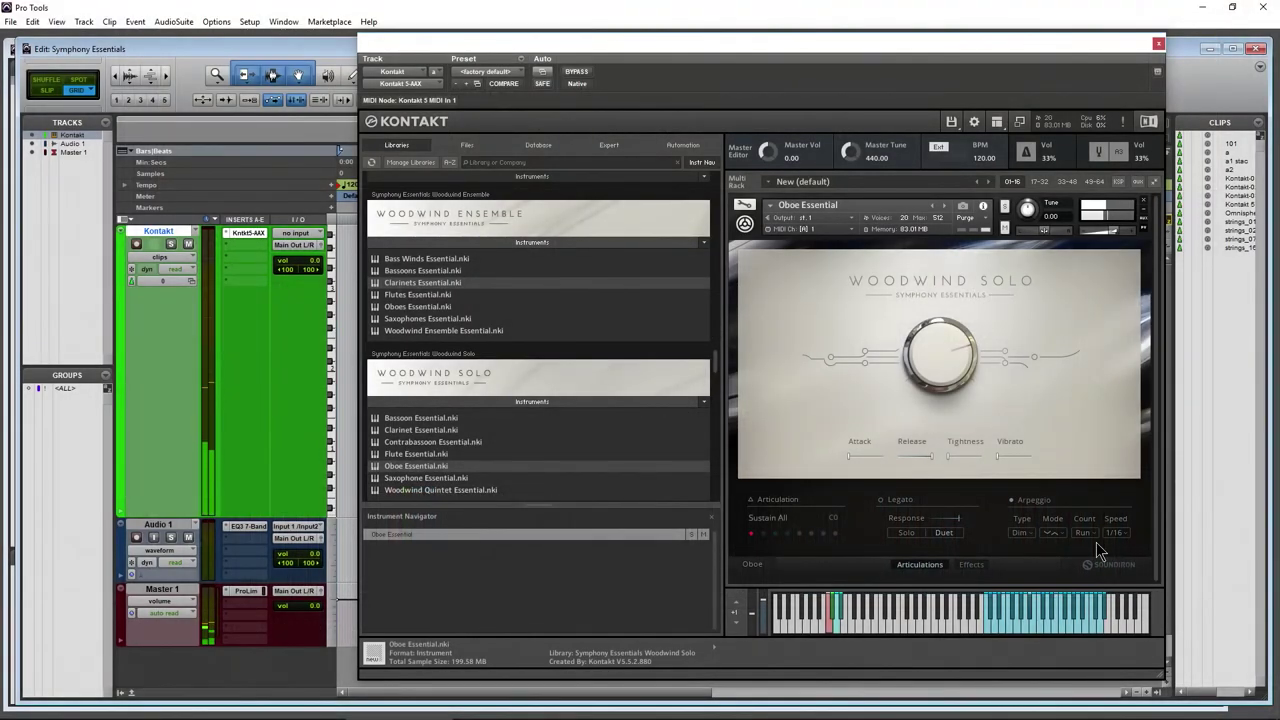
{"action": "left_click", "coordinate": [1021, 533]}
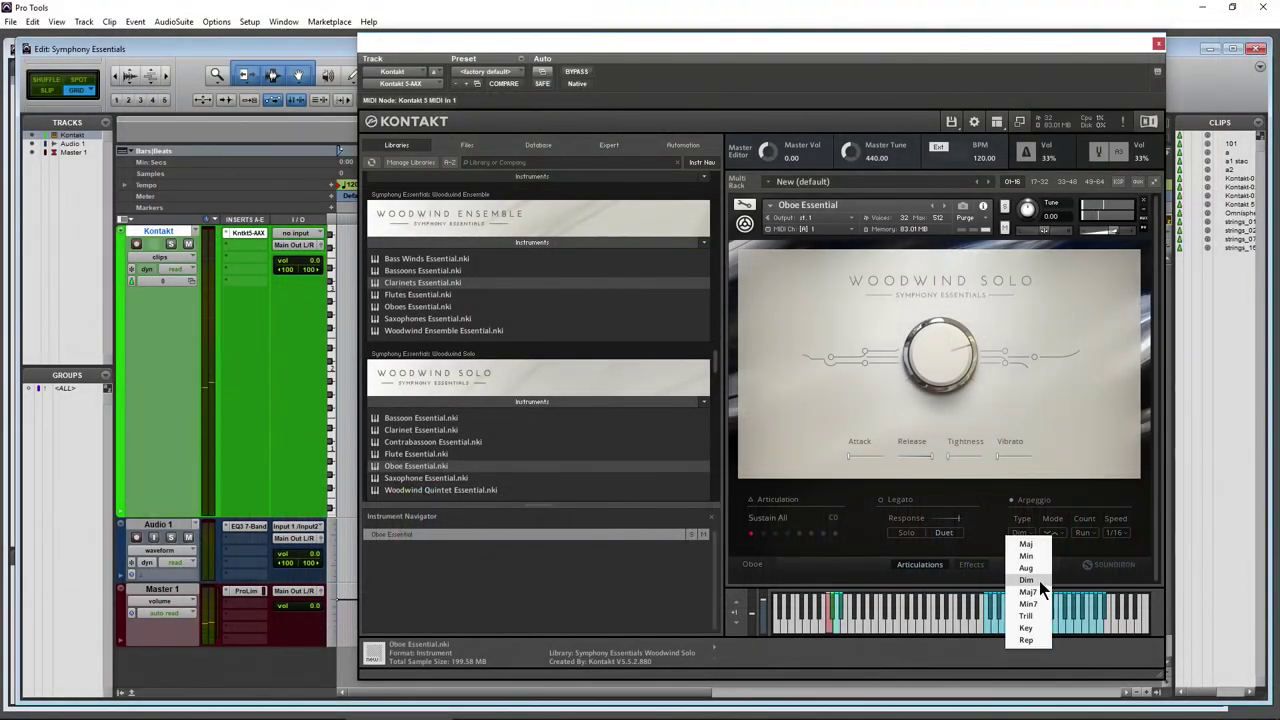
{"action": "left_click", "coordinate": [1030, 592]}
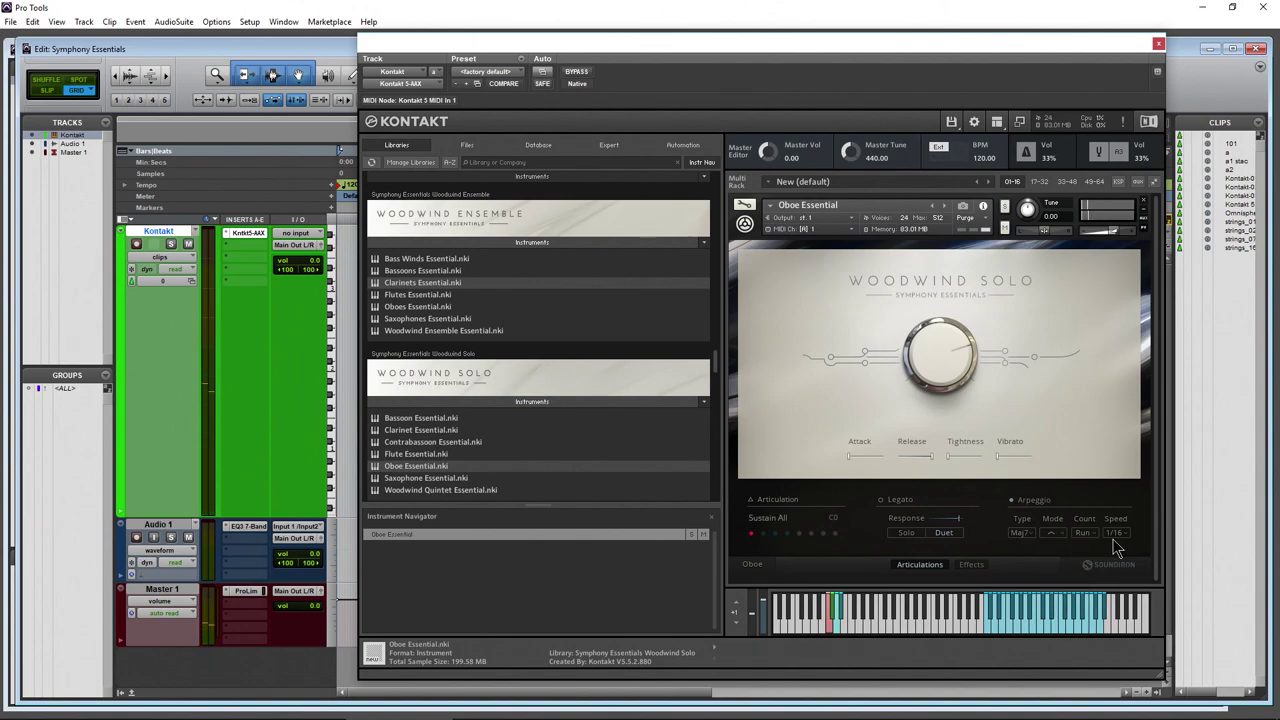
- Activate the oboe's Staccato slot and turn on its Maj arpeggio
{"action": "left_click", "coordinate": [762, 534]}
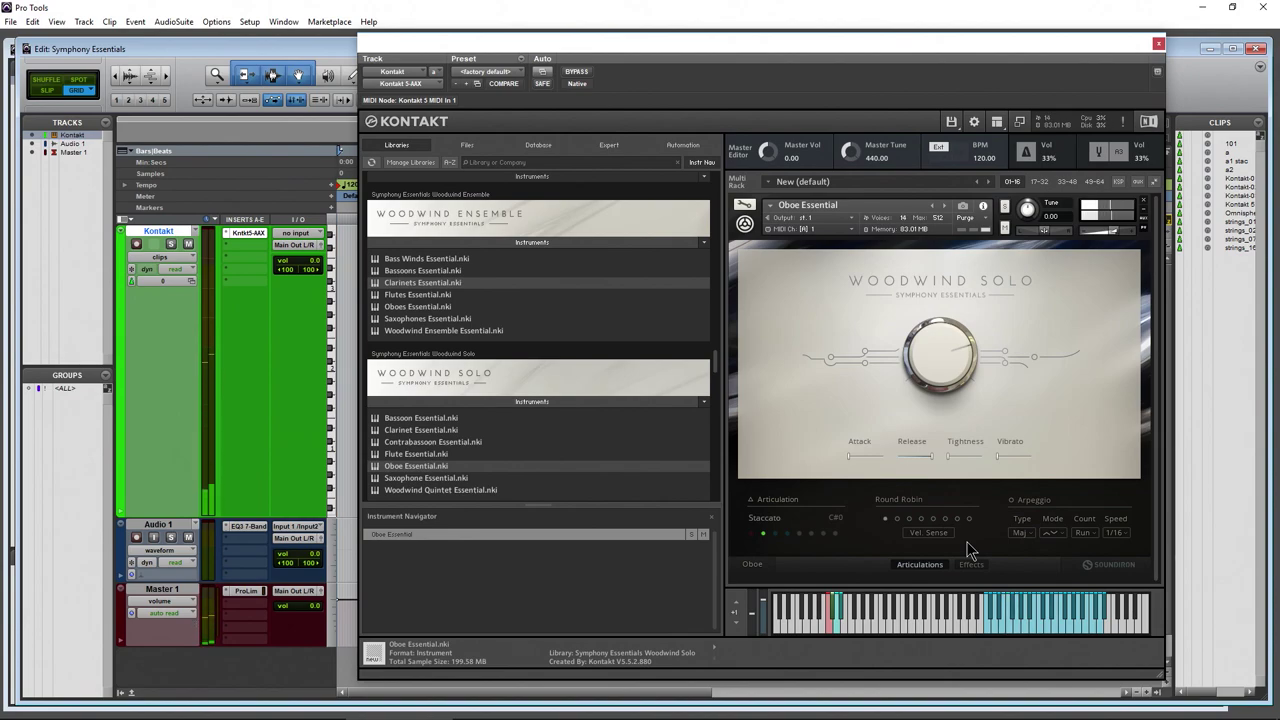
{"action": "left_click", "coordinate": [1020, 532]}
{"action": "left_click", "coordinate": [1070, 560]}
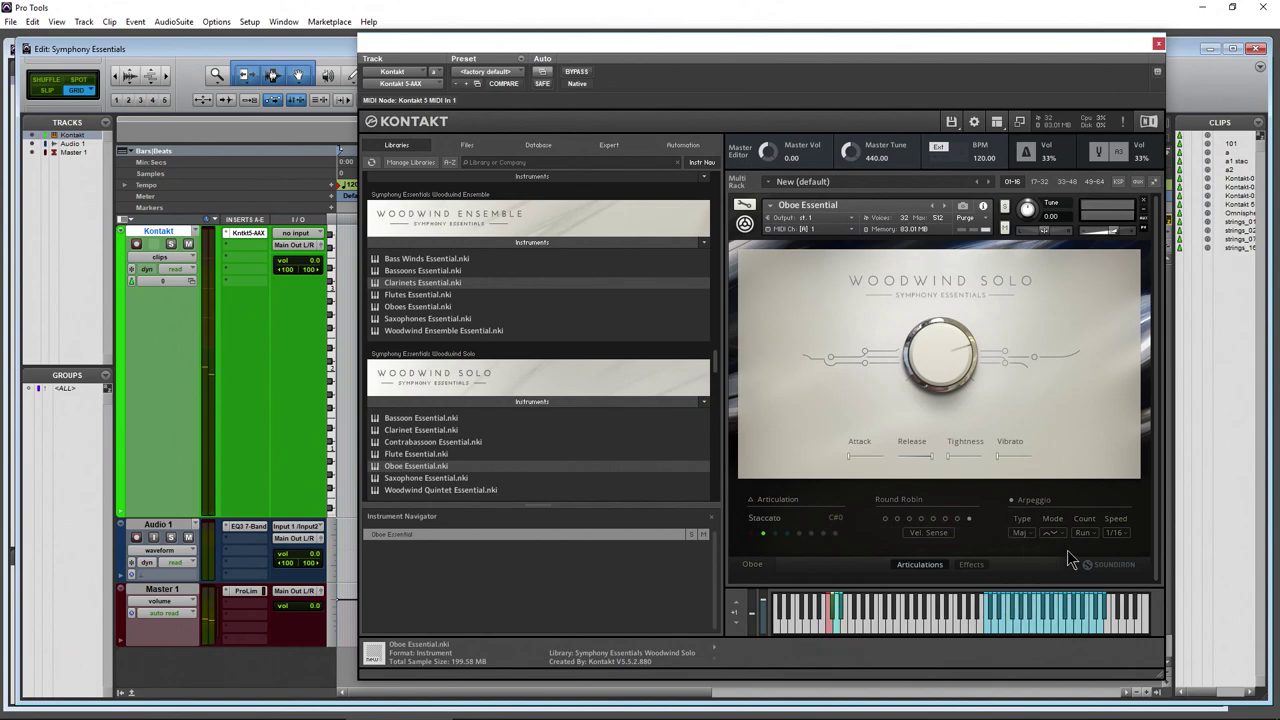
- Go through the oboe's third and fourth articulation slots and return to the Sustain All slot
{"action": "left_click", "coordinate": [775, 534]}
{"action": "left_click", "coordinate": [787, 534]}
{"action": "left_click", "coordinate": [751, 534]}
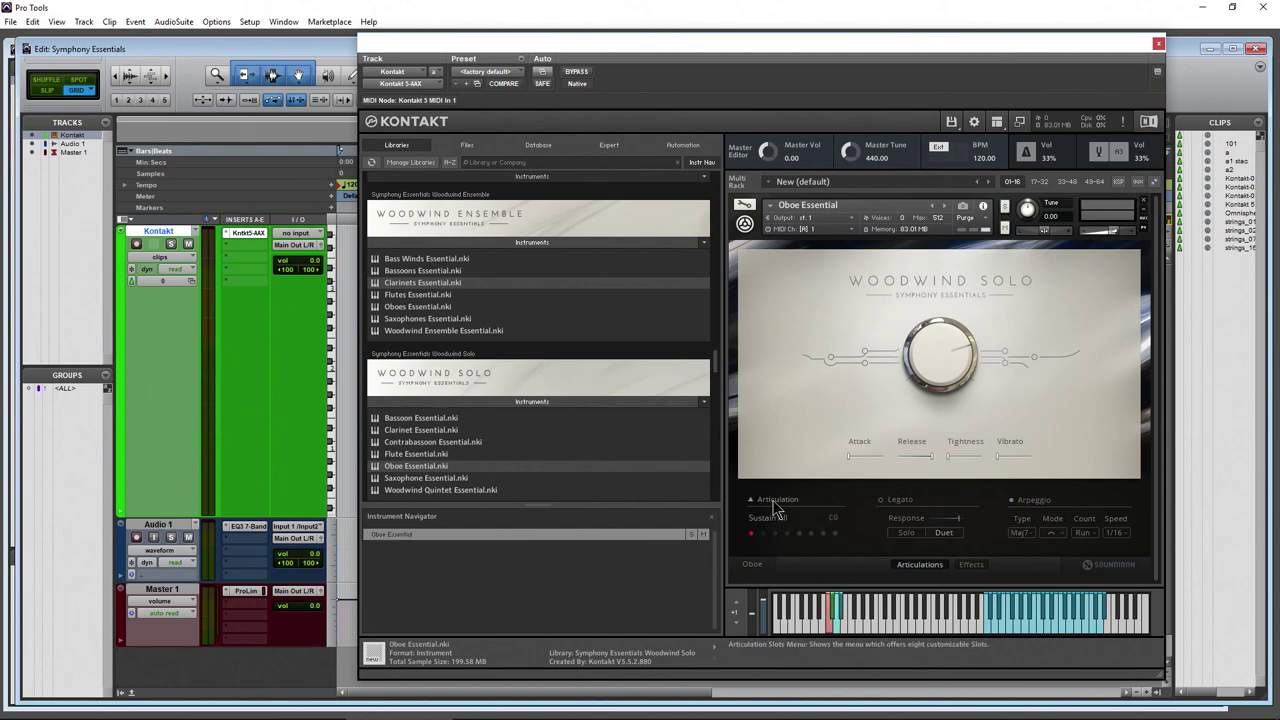
- Examine the oboe's articulation slot setup and its effects section, and return to the articulation settings
{"action": "left_click", "coordinate": [777, 499]}
{"action": "left_click", "coordinate": [818, 322]}
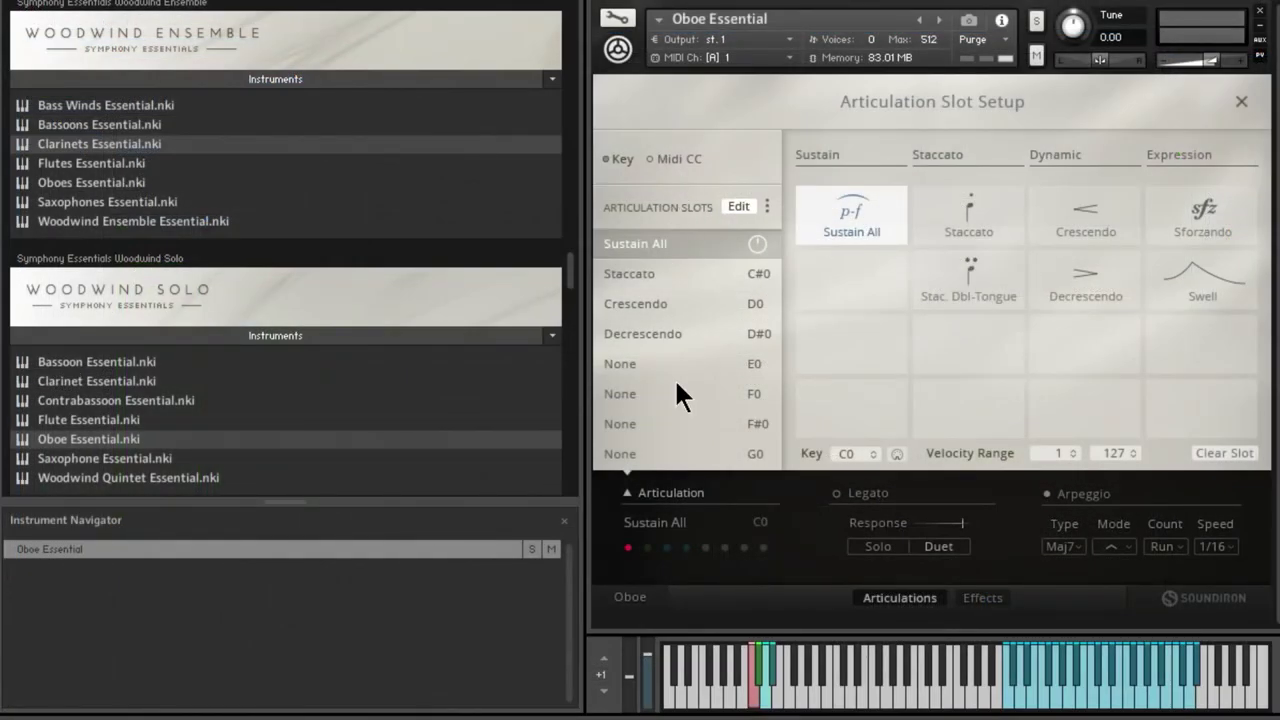
{"action": "left_click", "coordinate": [1240, 102]}
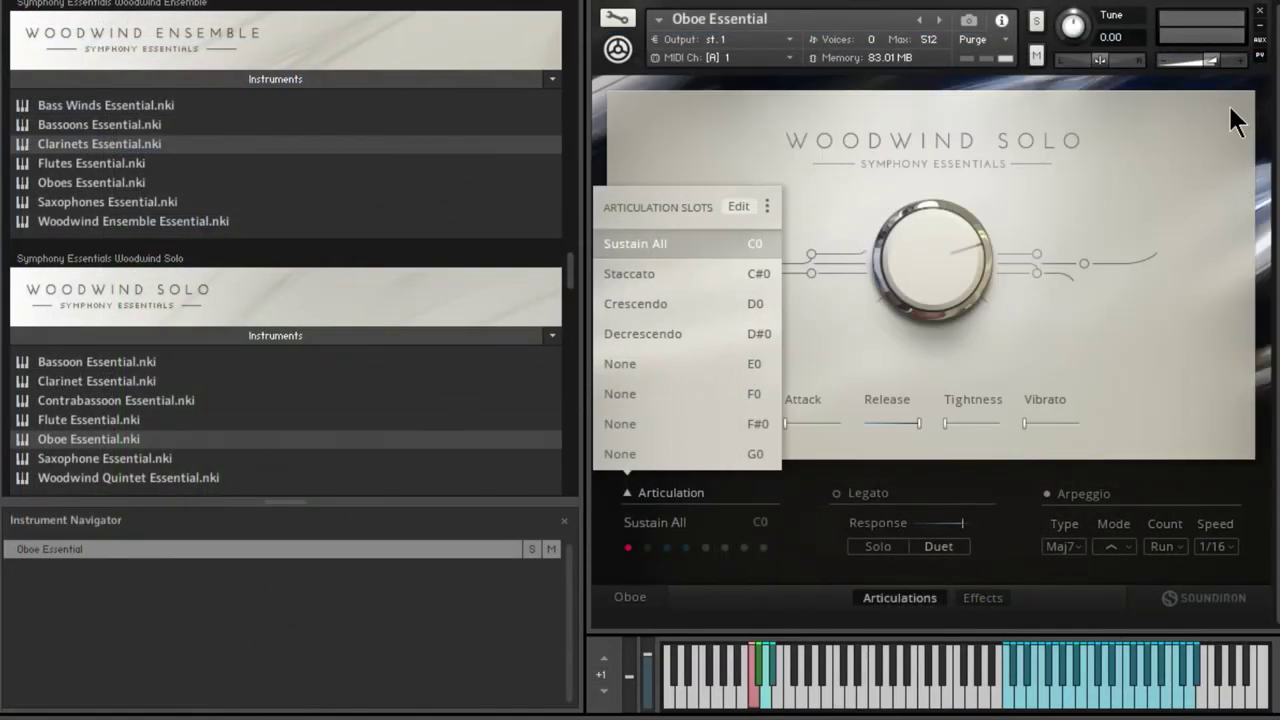
{"action": "left_click", "coordinate": [768, 700]}
{"action": "left_click", "coordinate": [769, 682]}
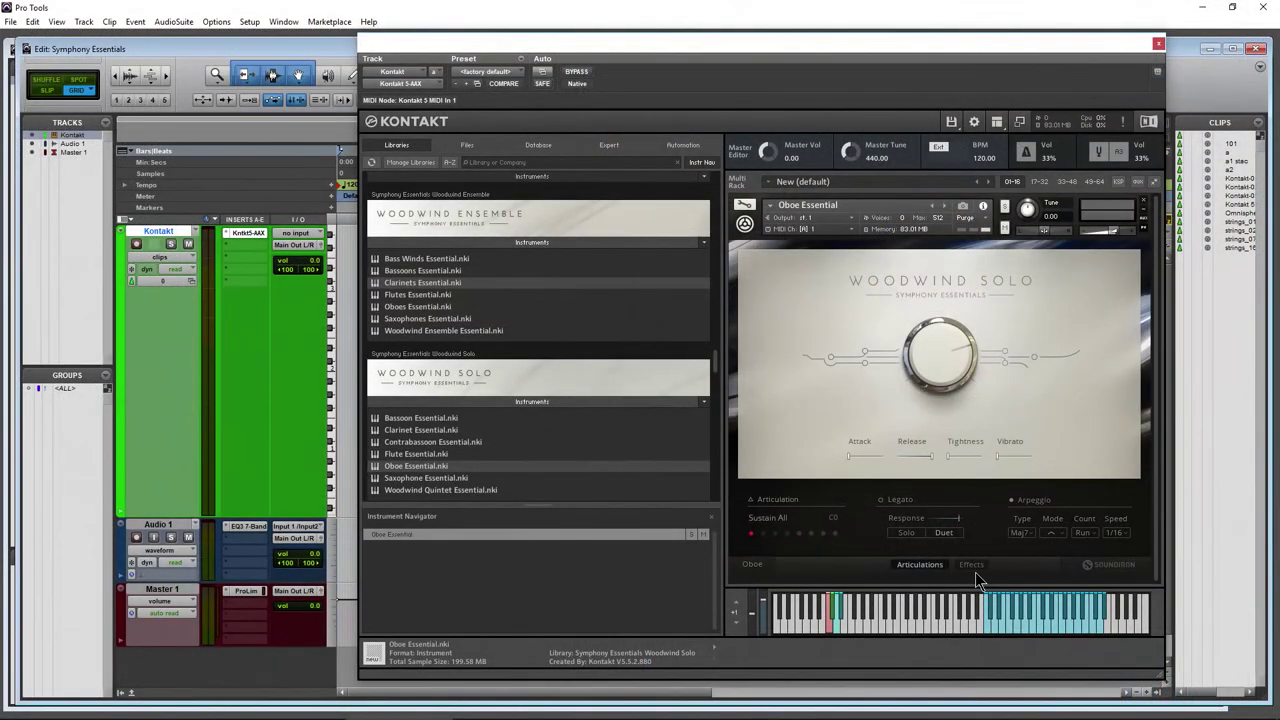
{"action": "left_click", "coordinate": [972, 566]}
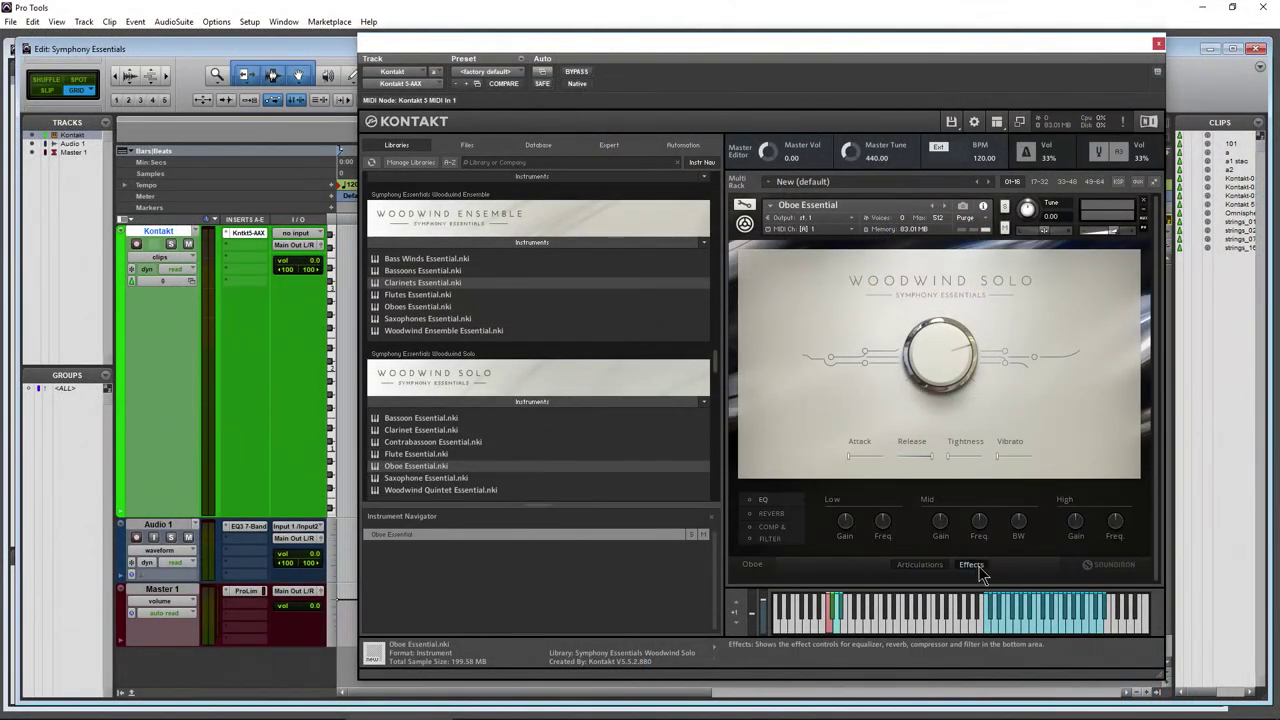
{"action": "left_click", "coordinate": [917, 566]}
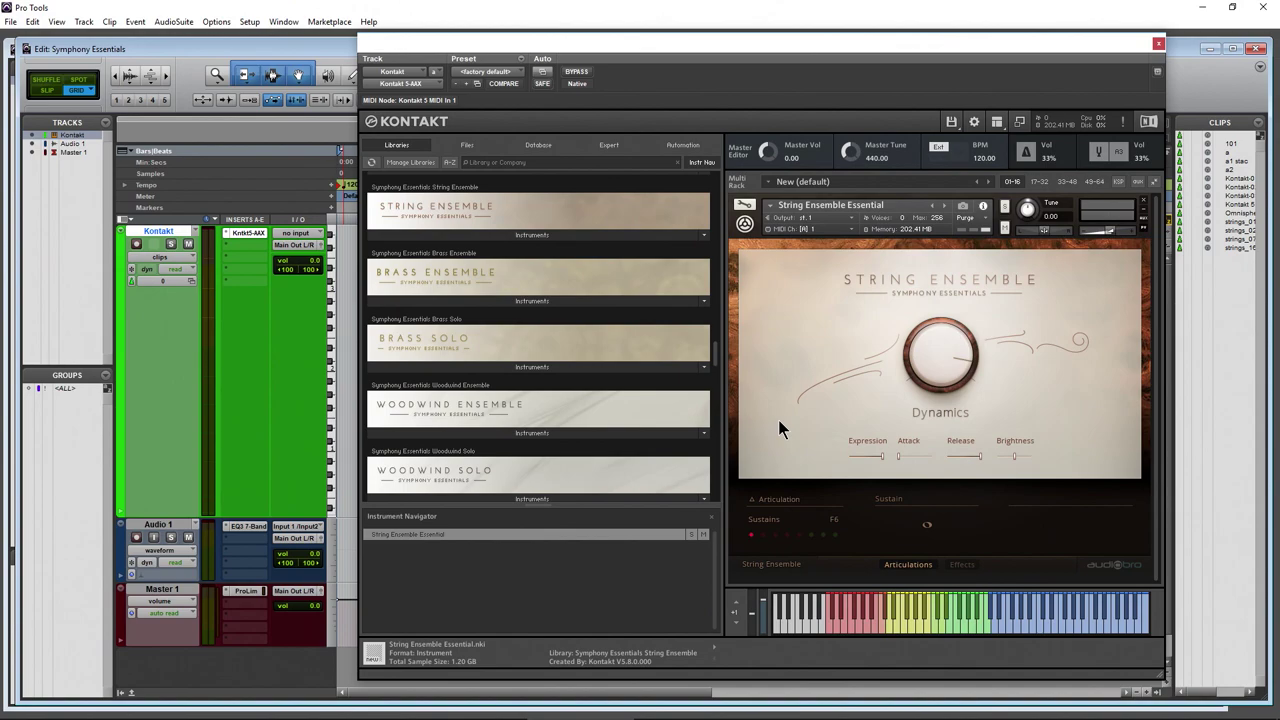
- Raise the String Ensemble's Dynamics slightly and try its Expression control
{"action": "mouse_move", "coordinate": [919, 355]}
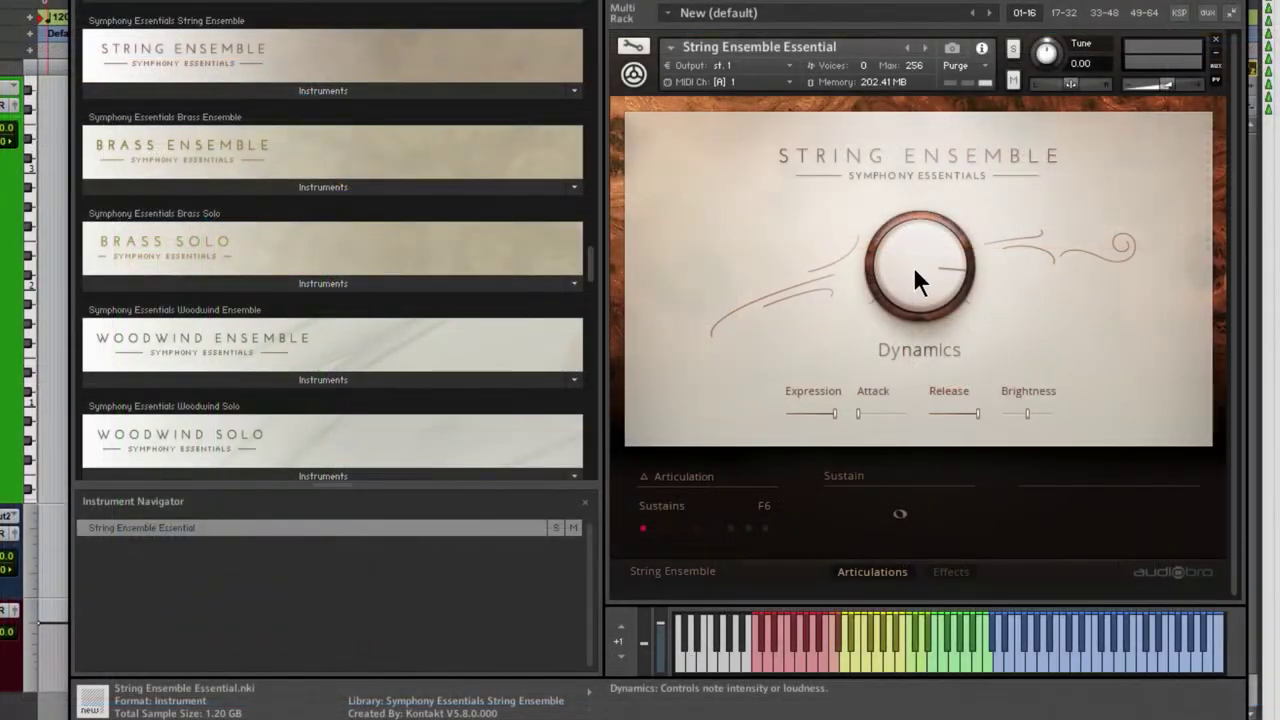
{"action": "mouse_move", "coordinate": [913, 266]}
{"action": "left_mouse_down"}
{"action": "mouse_move", "coordinate": [910, 277]}
{"action": "mouse_move", "coordinate": [903, 267]}
{"action": "left_mouse_up"}
{"action": "left_click_drag", "start_coordinate": [837, 415], "coordinate": [824, 416]}
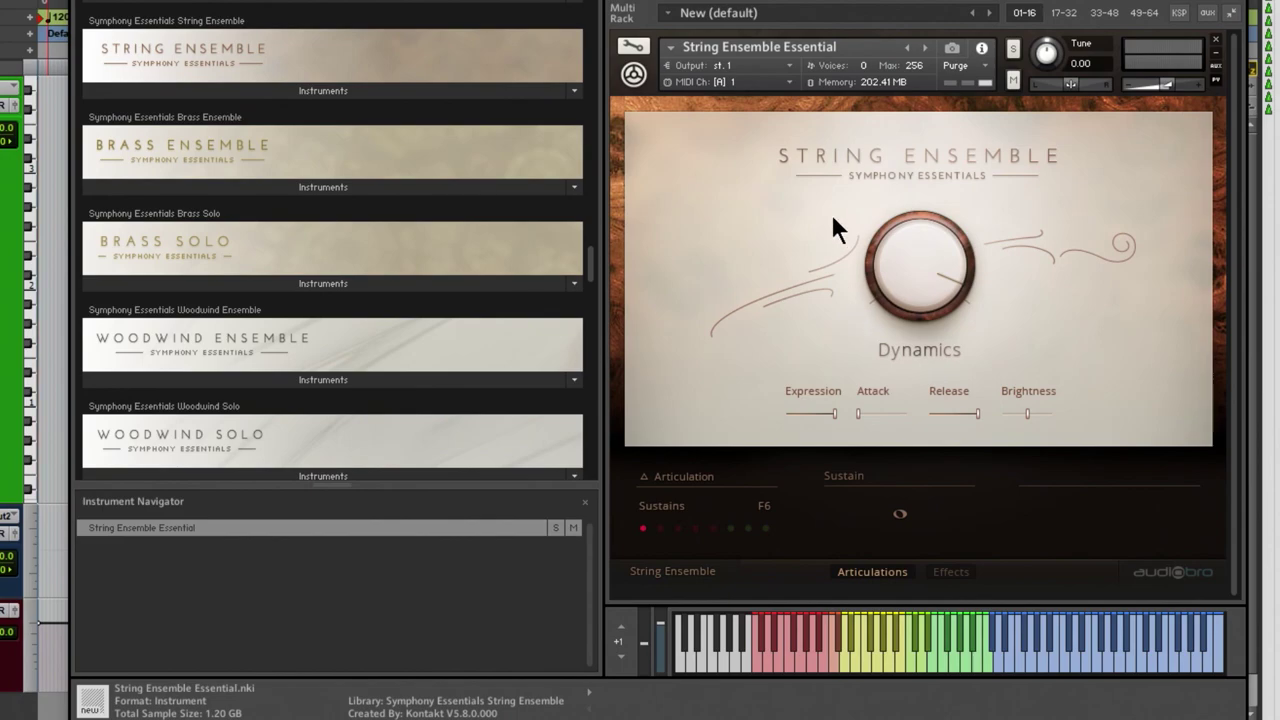
- View the Brass Ensemble's instrument list and the String Ensemble's MIDI channel options
{"action": "left_click", "coordinate": [334, 189]}
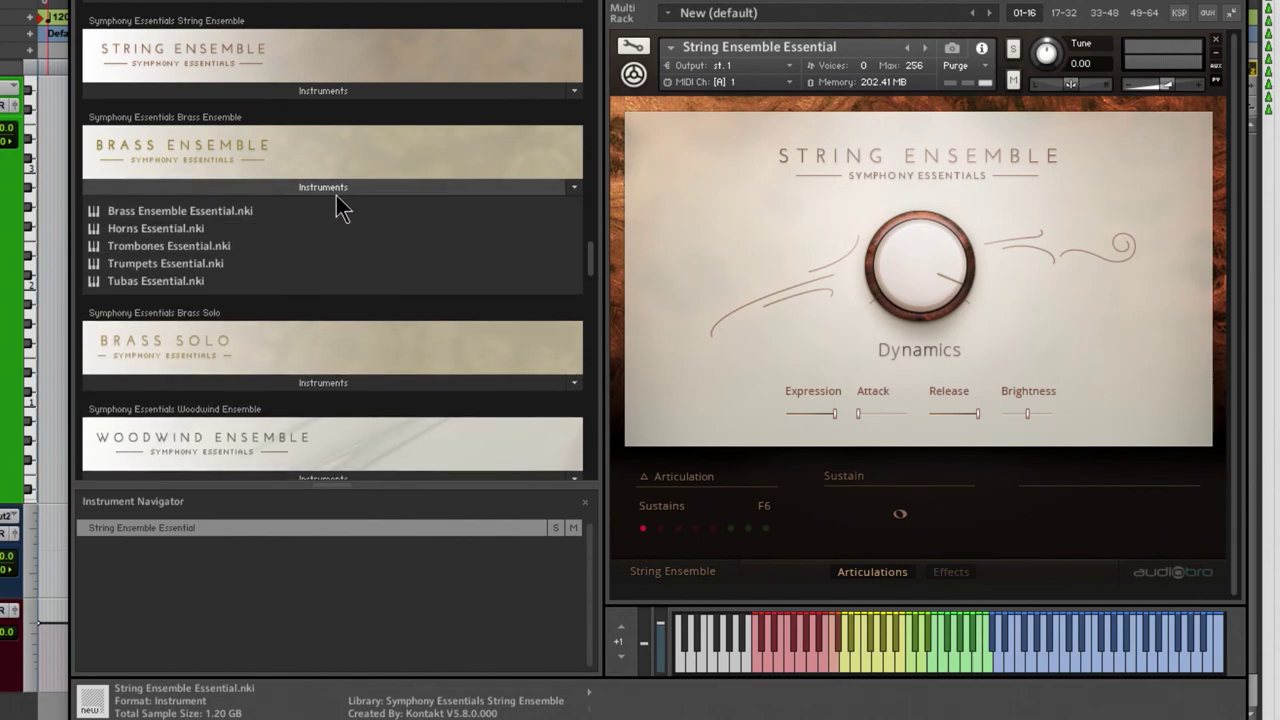
{"action": "left_click", "coordinate": [336, 189]}
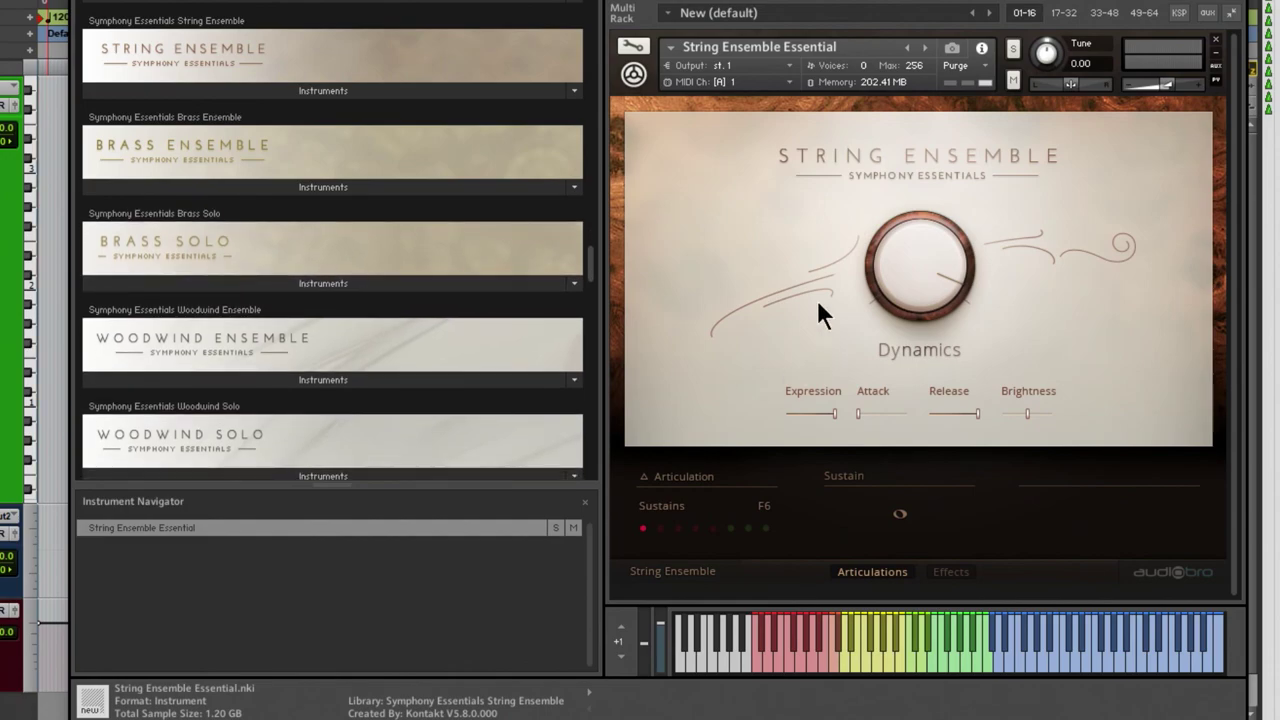
{"action": "left_click", "coordinate": [780, 84]}
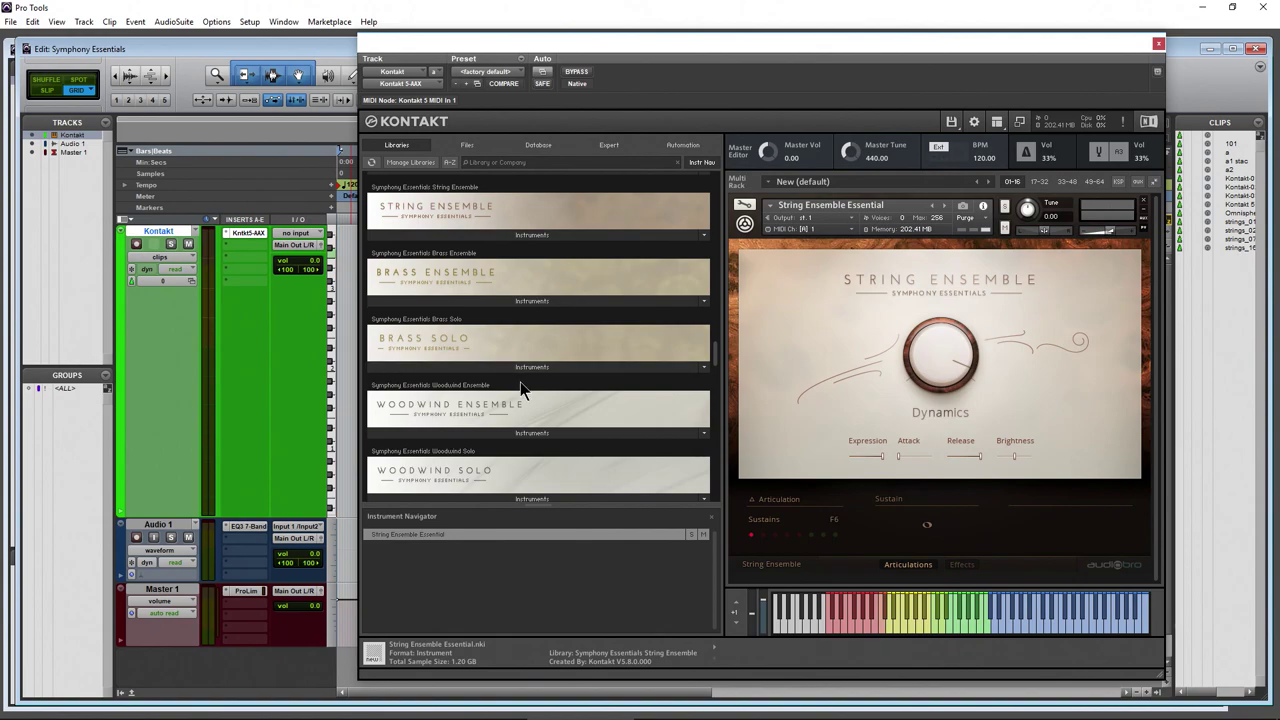
{"action": "left_click", "coordinate": [845, 231]}
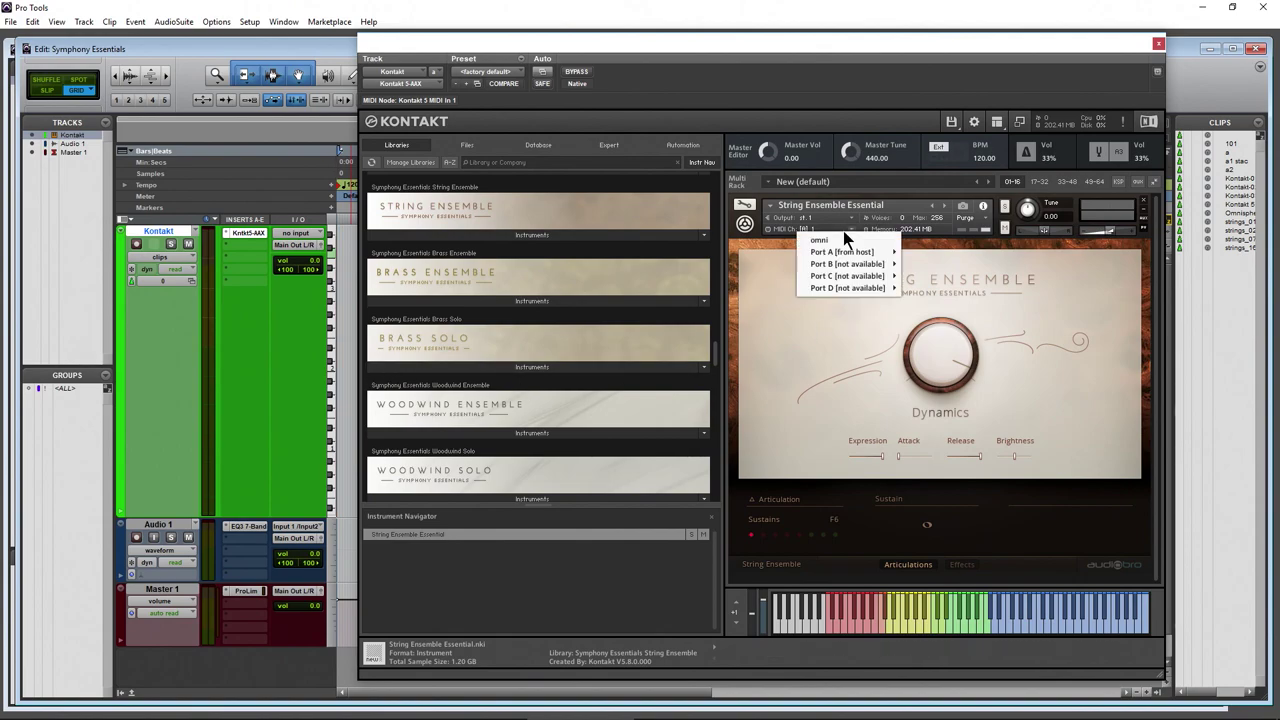
{"action": "left_click", "coordinate": [771, 243]}
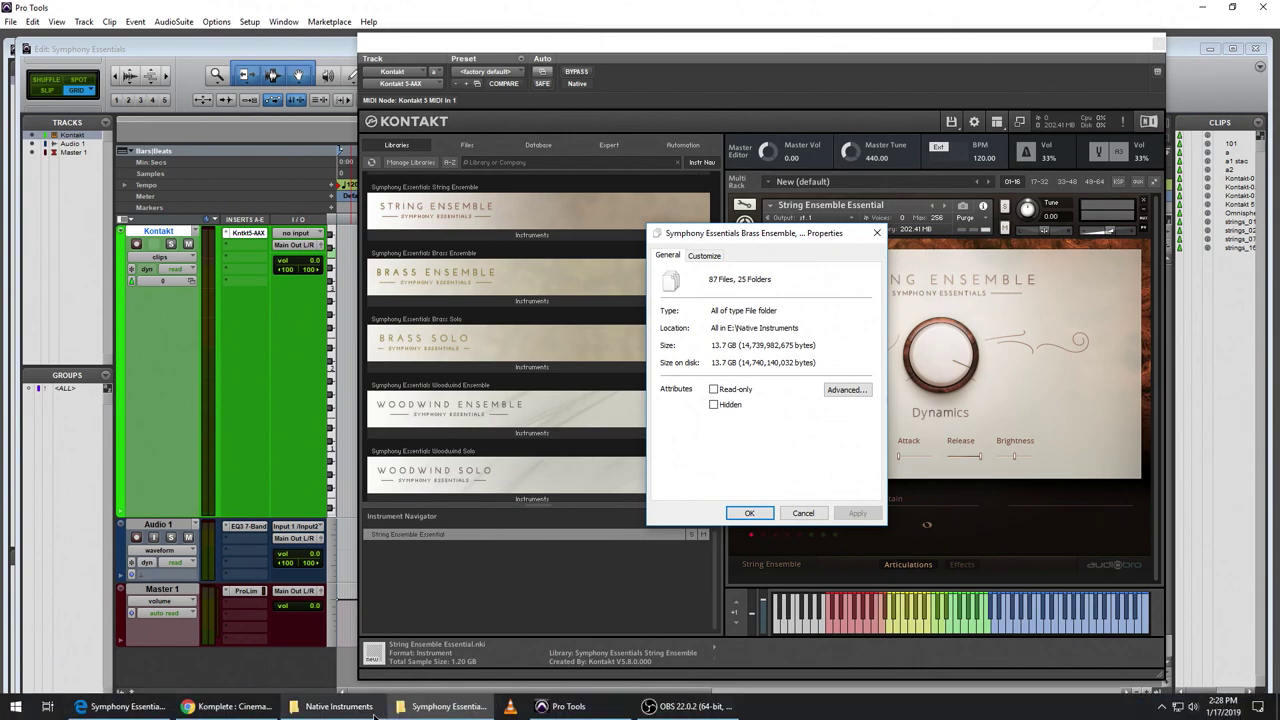
- Switch to File Explorer's Native Instruments folder and view the combined properties of the five selected Symphony Essentials folders
{"action": "left_click", "coordinate": [380, 706]}
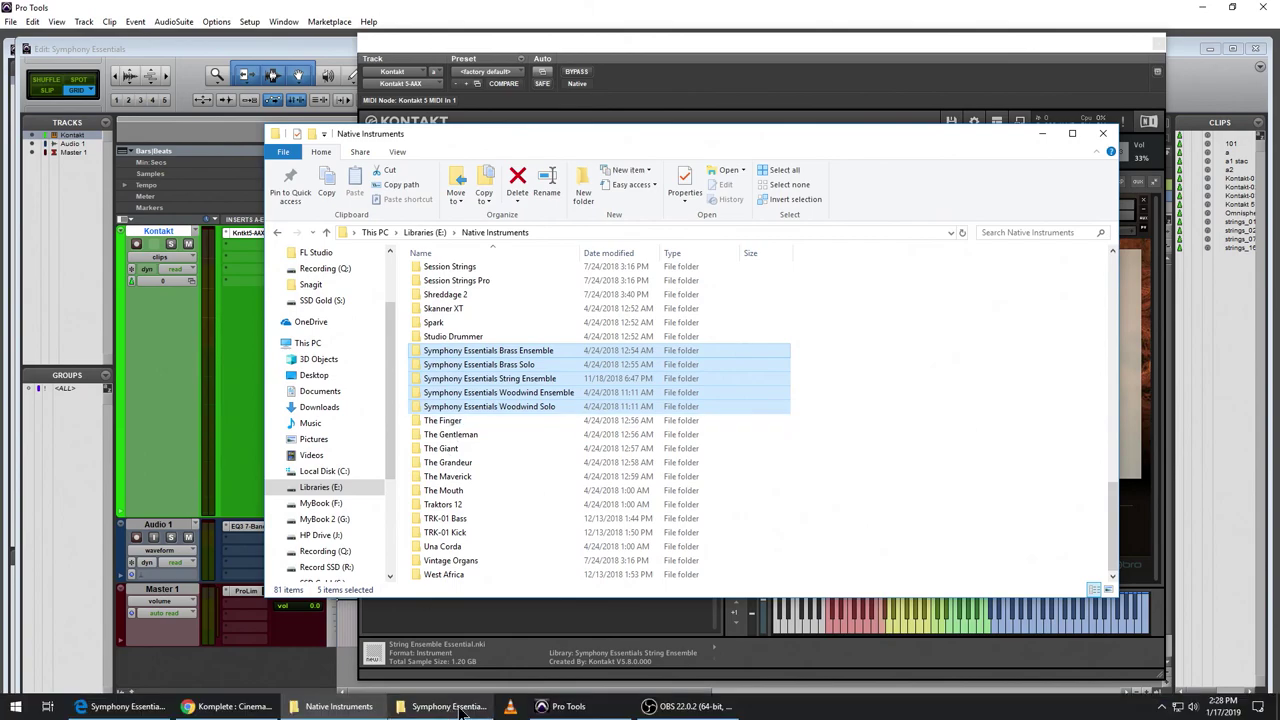
{"action": "key", "text": "alt+Return"}
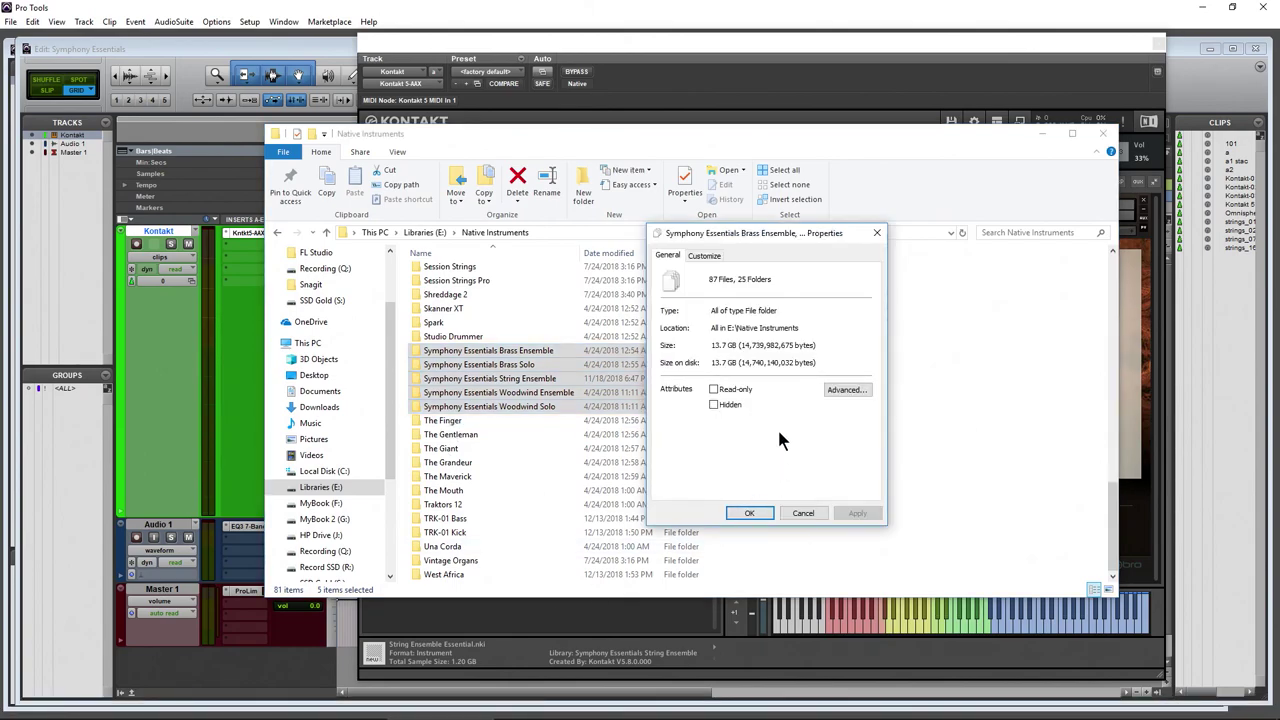